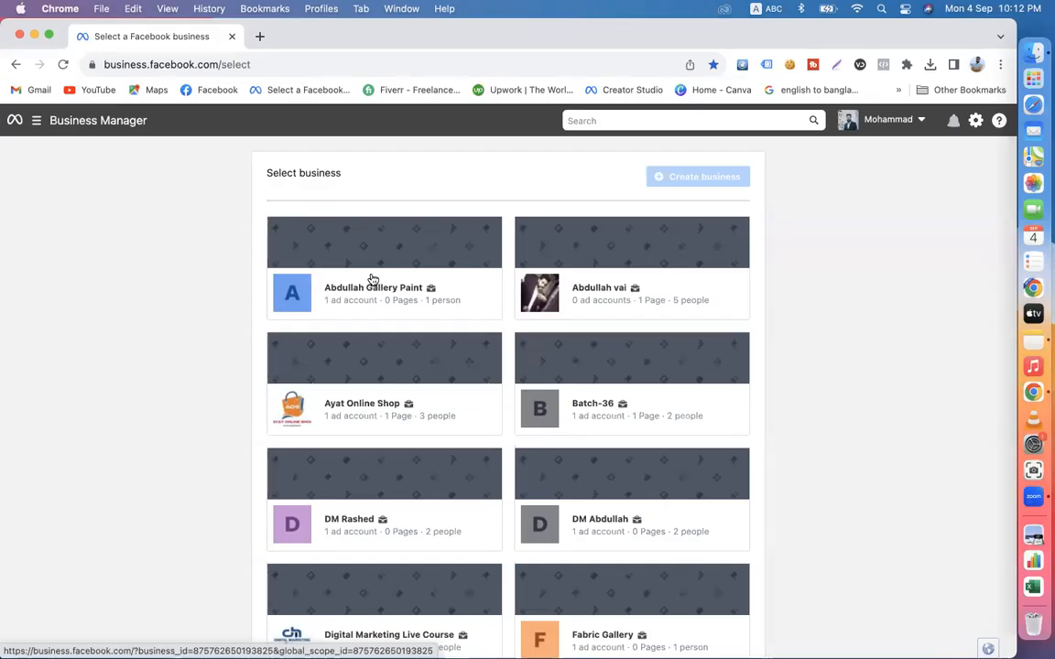
- Open the business account listed directly below Batch-36 and go to its Ads Manager
{"action": "scroll", "coordinate": [373, 279], "scroll_direction": "down", "scroll_amount": 5}
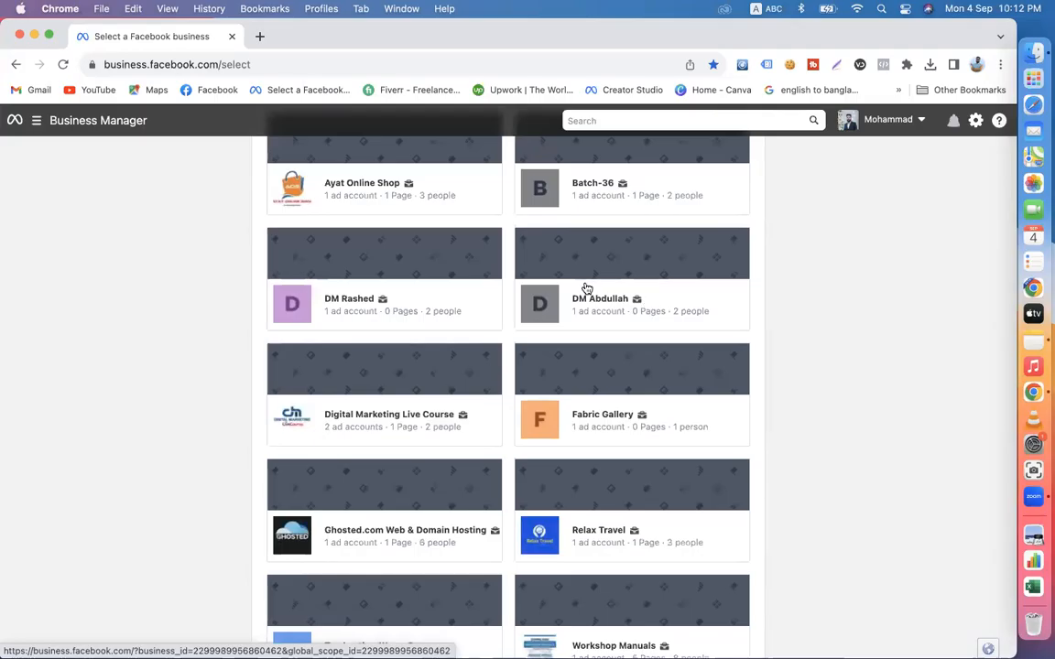
{"action": "left_click", "coordinate": [587, 289]}
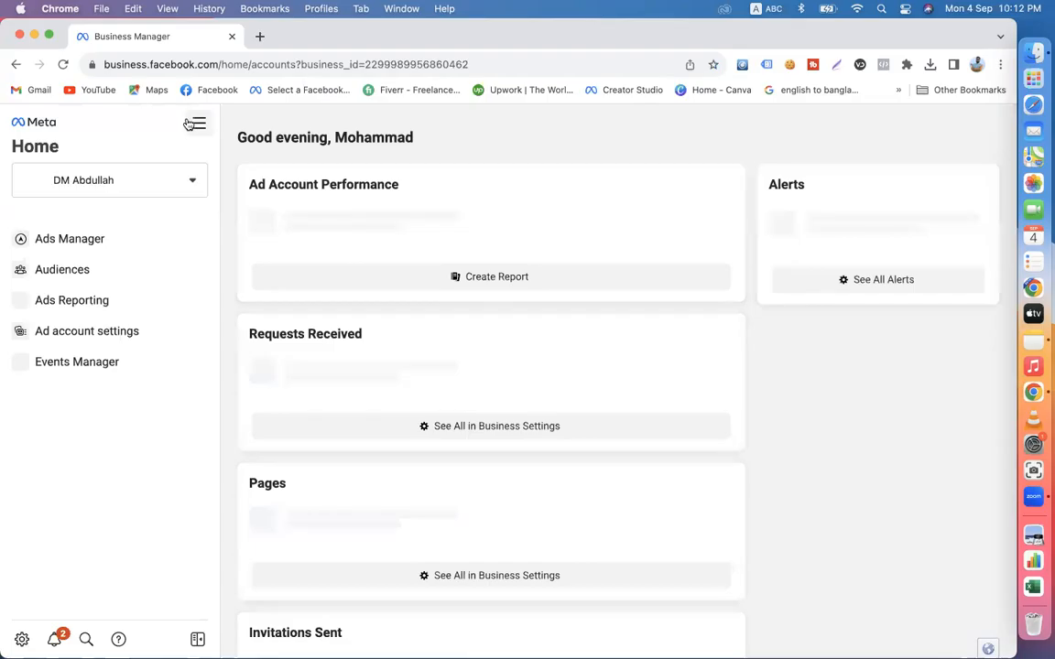
{"action": "left_click", "coordinate": [199, 123]}
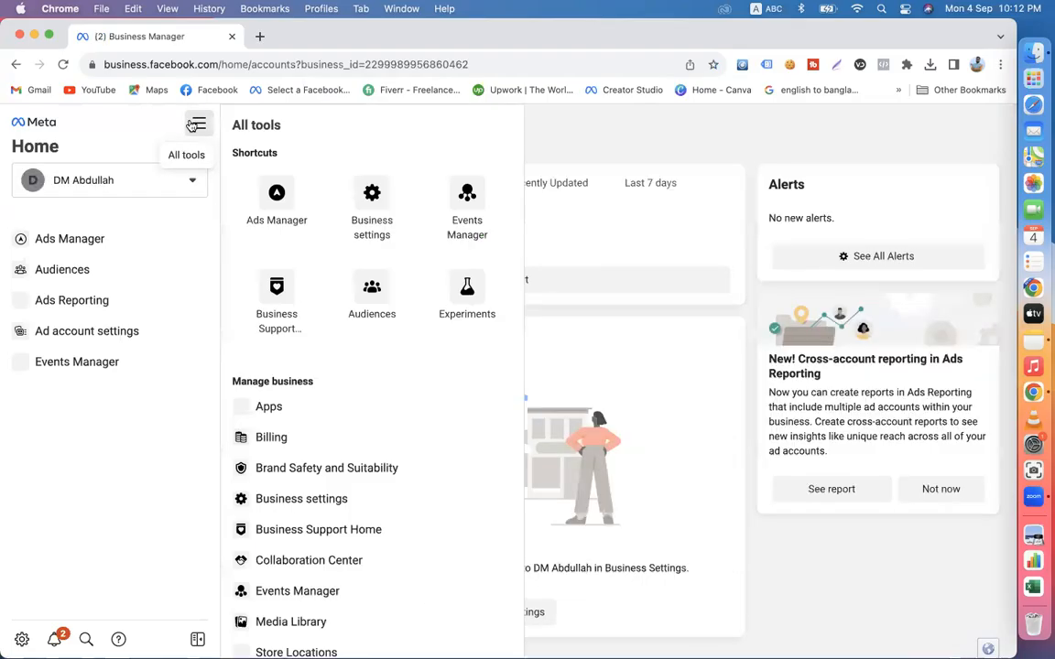
{"action": "left_click", "coordinate": [288, 189]}
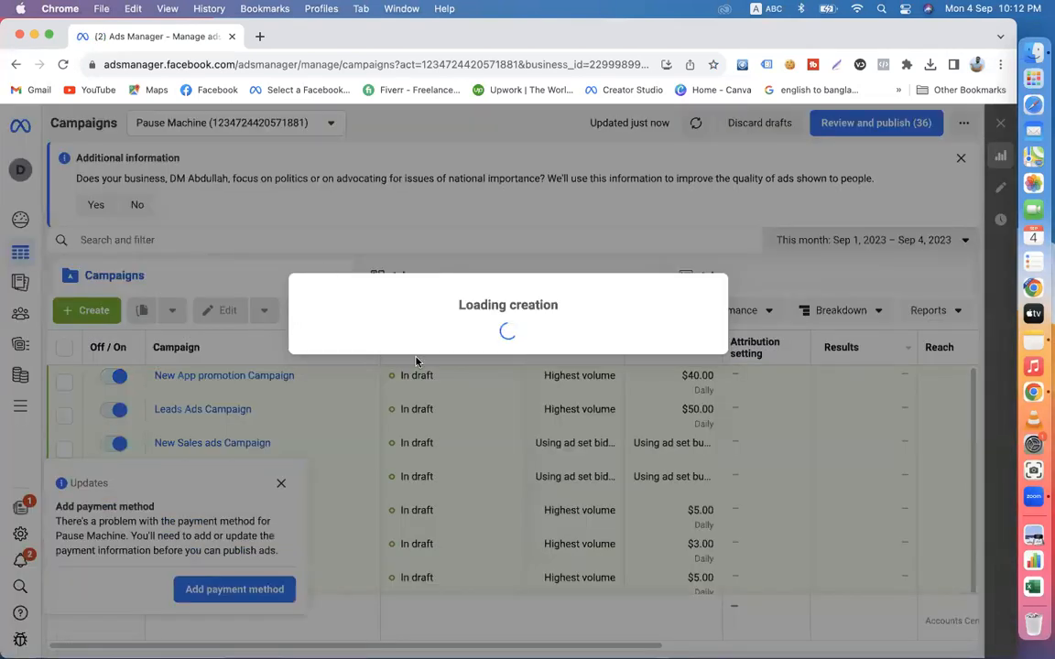
- Start creating a new campaign and choose Leads as the campaign objective
{"action": "scroll", "coordinate": [417, 440], "scroll_direction": "down", "scroll_amount": 2}
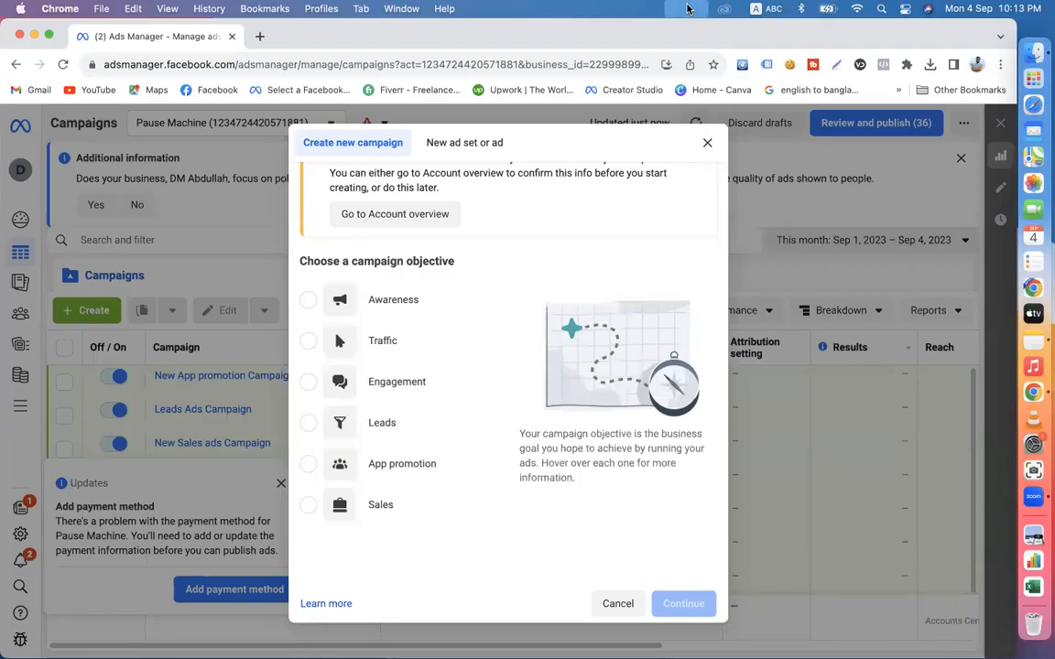
{"action": "left_click", "coordinate": [375, 426]}
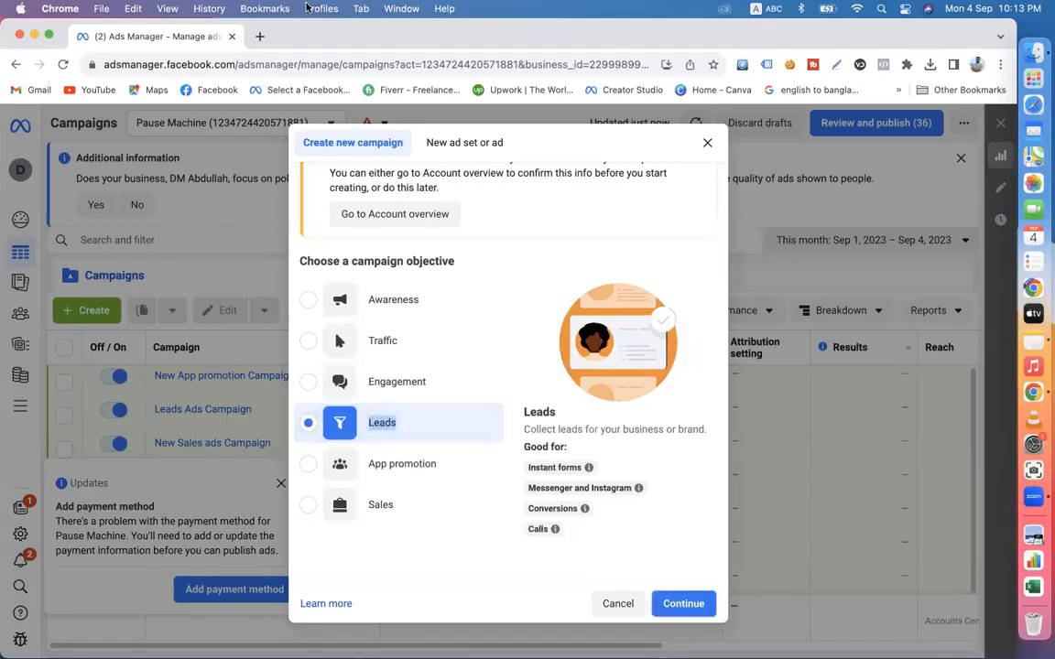
- Open dmlivecourse.com in a new browser tab and look over its home page
{"action": "left_click", "coordinate": [260, 36]}
{"action": "type", "text": "dmlivecourse.com"}
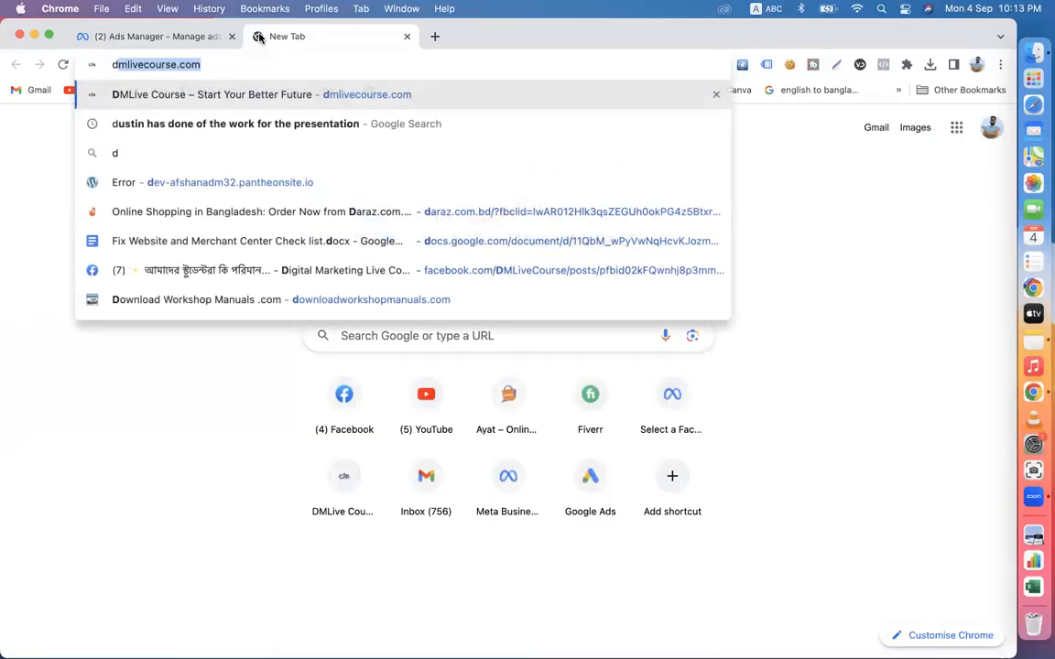
{"action": "key", "text": "Return"}
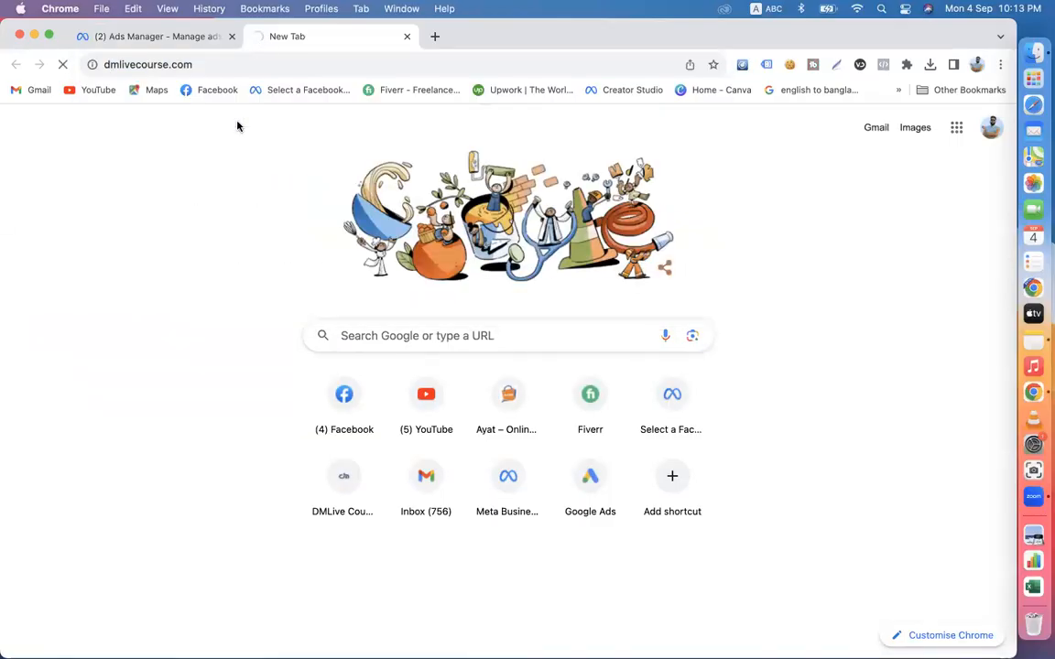
{"action": "scroll", "coordinate": [498, 439], "scroll_direction": "down", "scroll_amount": 1}
{"action": "scroll", "coordinate": [498, 440], "scroll_direction": "down", "scroll_amount": 15}
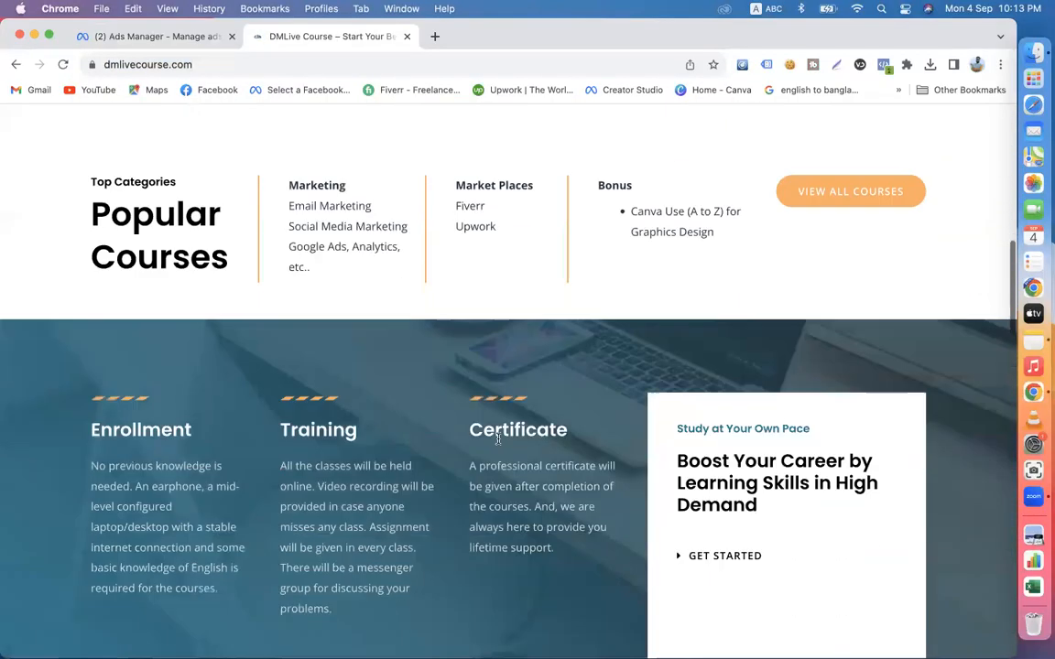
{"action": "scroll", "coordinate": [497, 441], "scroll_direction": "up", "scroll_amount": 20}
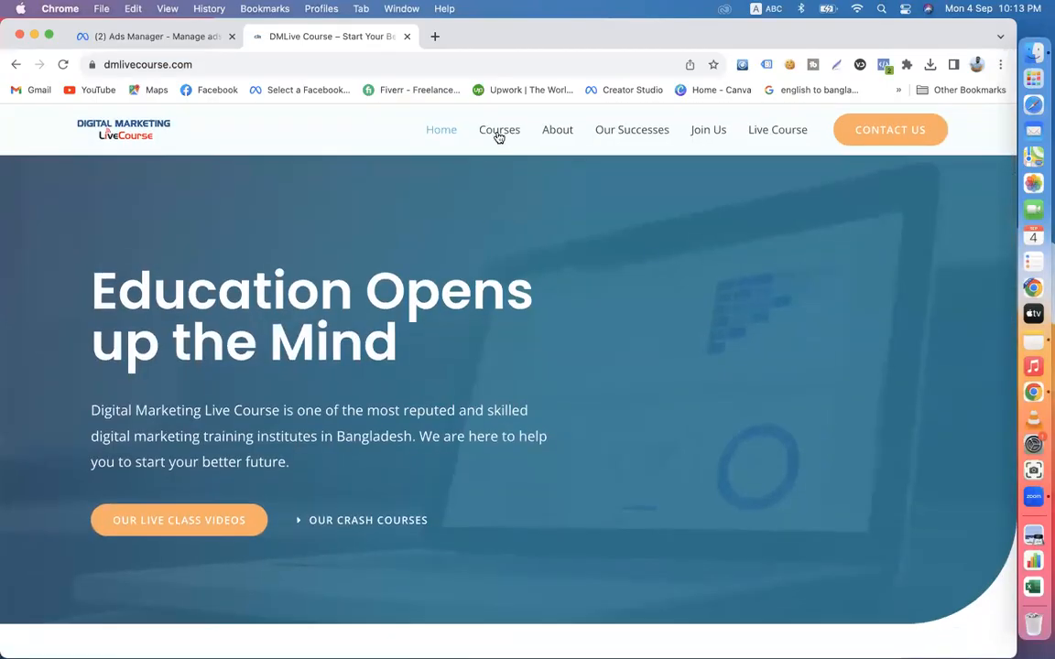
- Open the site's Courses page and look through the full digital marketing course outline down to the footer
{"action": "left_click", "coordinate": [499, 133]}
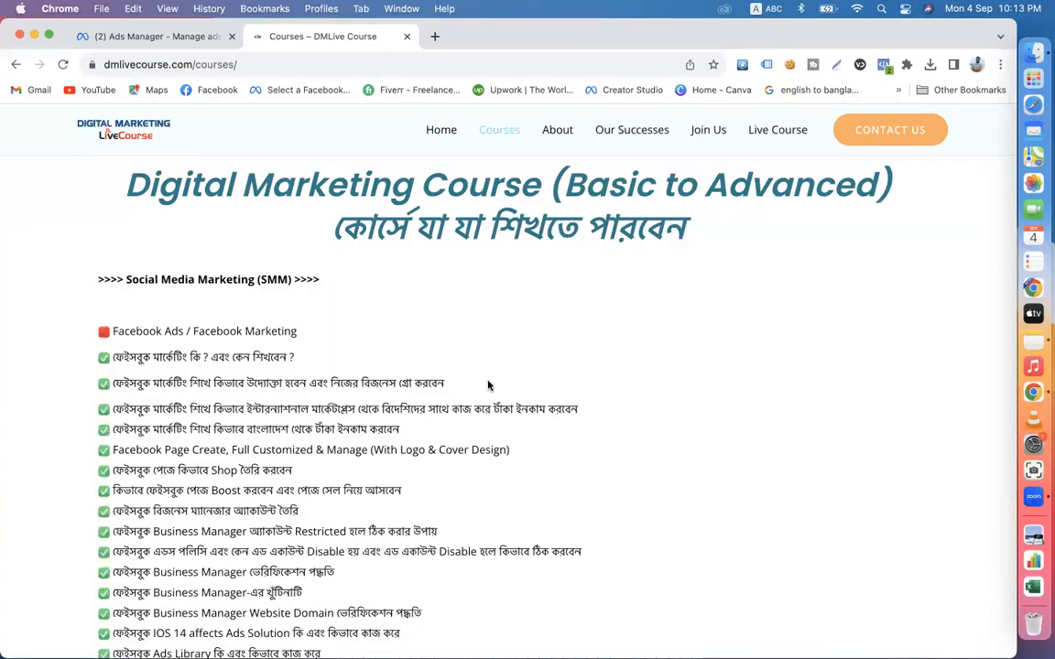
{"action": "scroll", "coordinate": [488, 385], "scroll_direction": "down", "scroll_amount": 15}
{"action": "scroll", "coordinate": [488, 385], "scroll_direction": "down", "scroll_amount": 20}
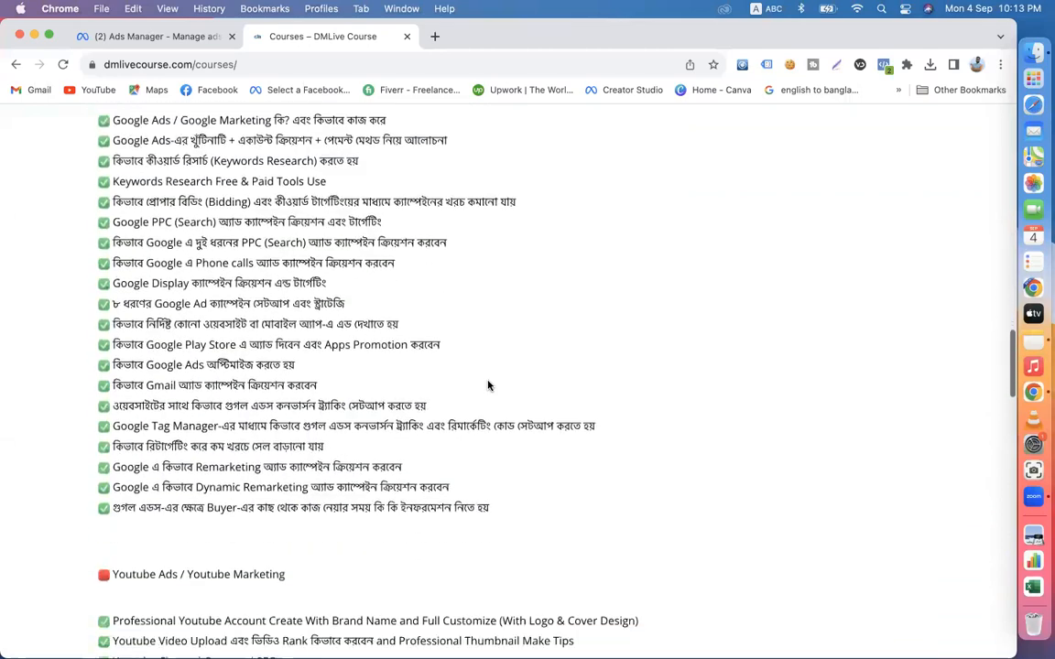
{"action": "scroll", "coordinate": [488, 386], "scroll_direction": "down", "scroll_amount": 10}
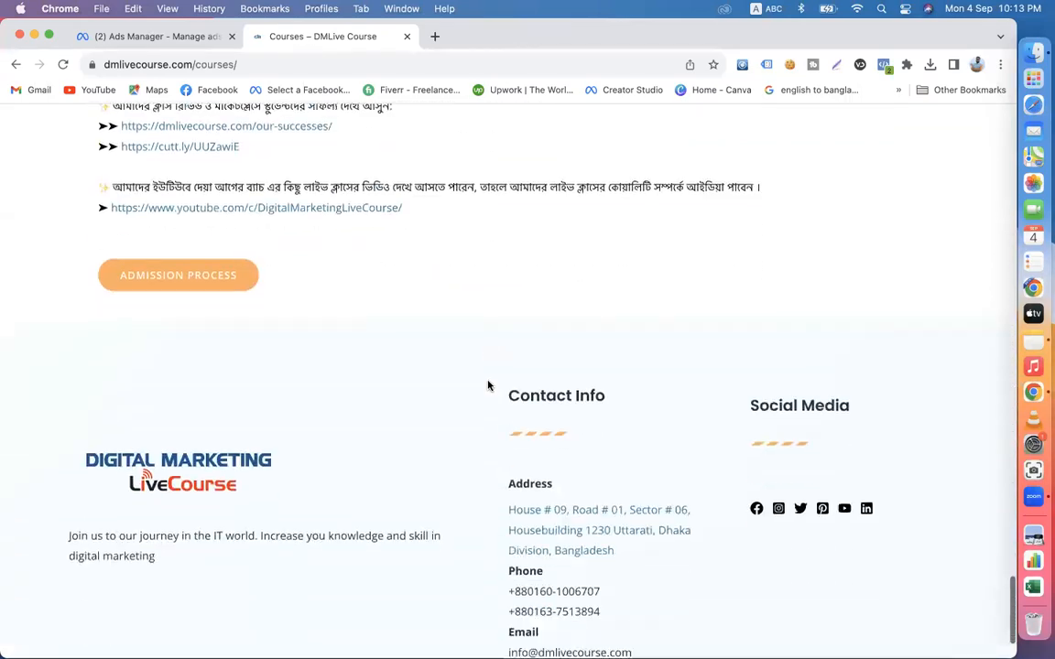
{"action": "scroll", "coordinate": [488, 385], "scroll_direction": "up", "scroll_amount": 20}
{"action": "scroll", "coordinate": [488, 385], "scroll_direction": "up", "scroll_amount": 15}
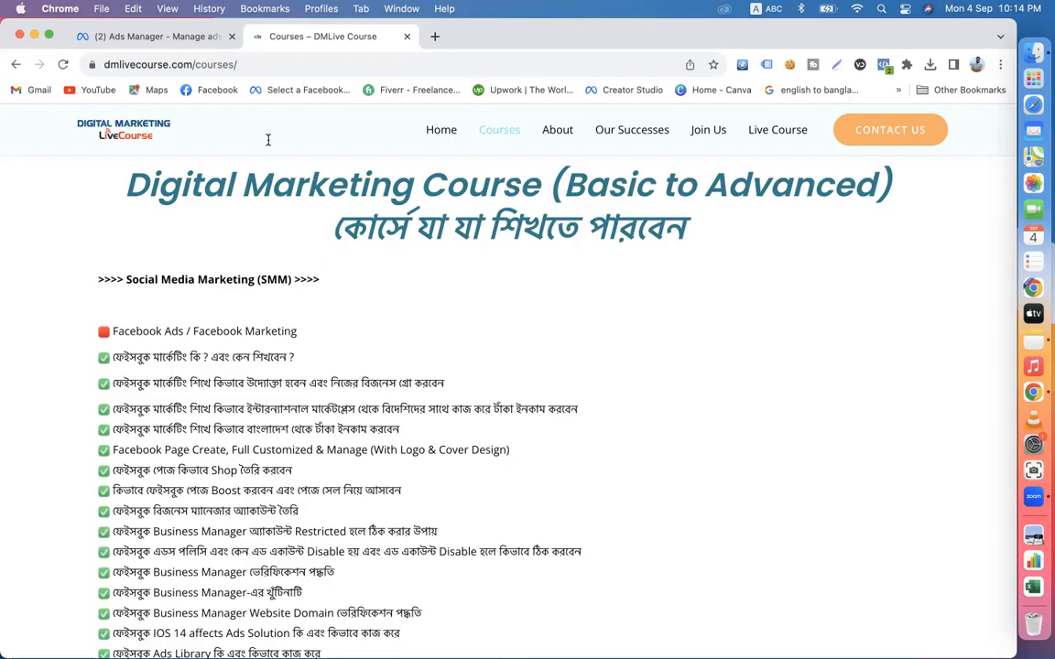
- Check the campaign objective choice in Ads Manager, then review the Facebook and Google Ads topics on the Courses page
{"action": "left_click", "coordinate": [124, 34]}
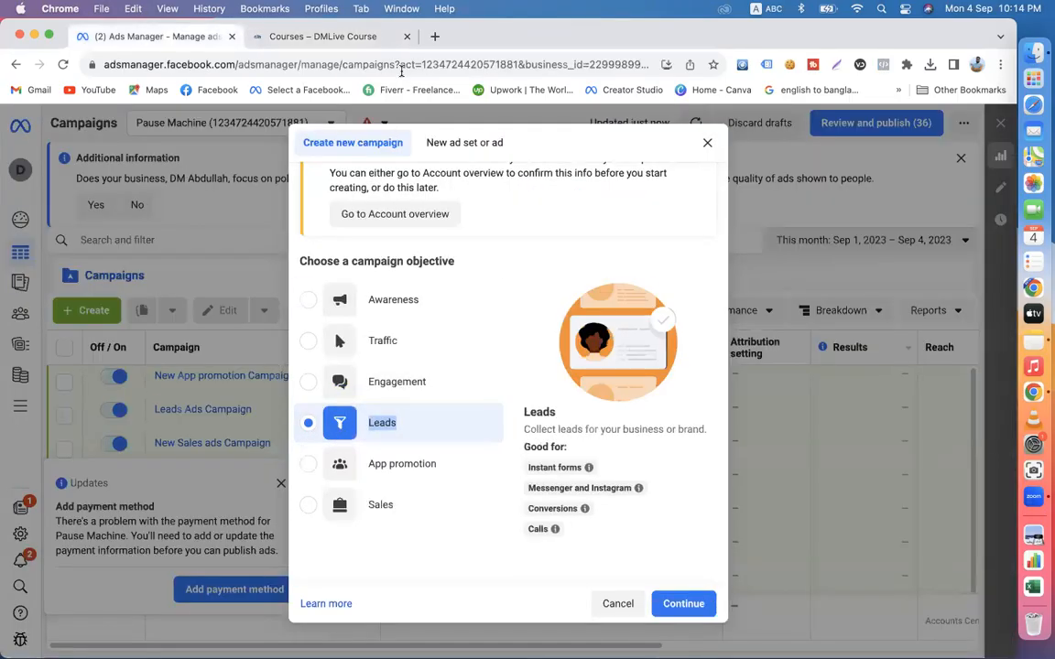
{"action": "left_click", "coordinate": [322, 36]}
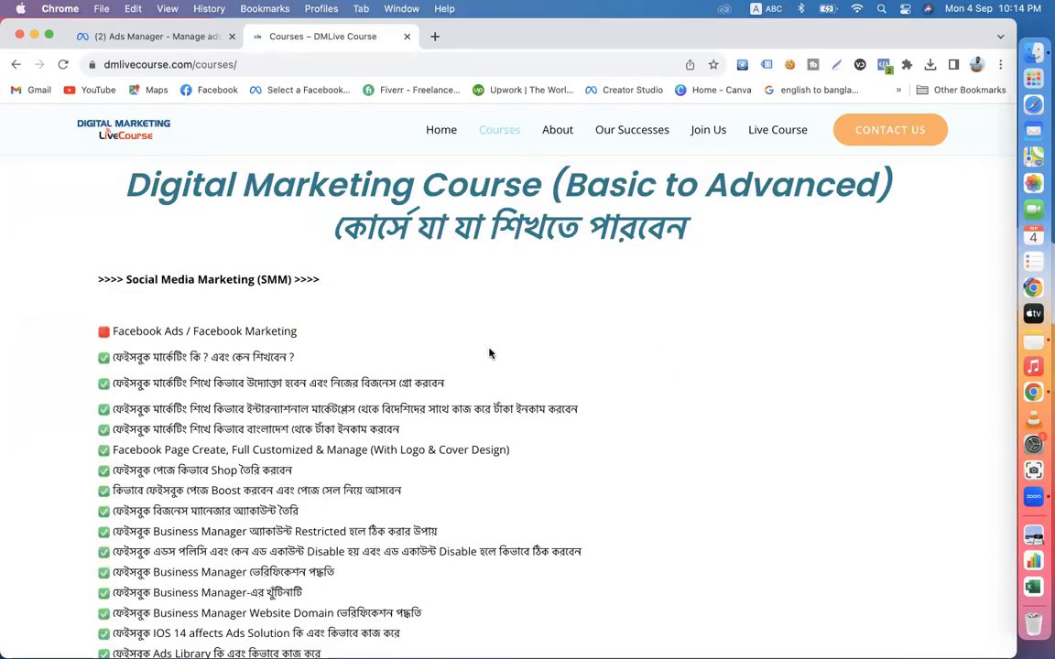
{"action": "scroll", "coordinate": [489, 353], "scroll_direction": "down", "scroll_amount": 15}
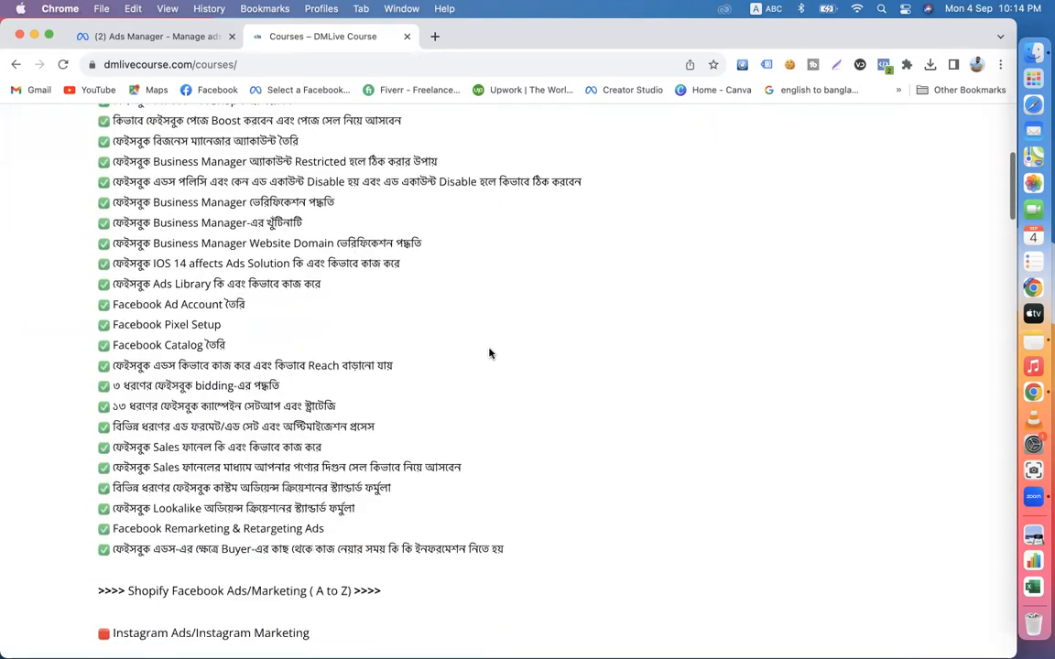
{"action": "scroll", "coordinate": [489, 354], "scroll_direction": "down", "scroll_amount": 5}
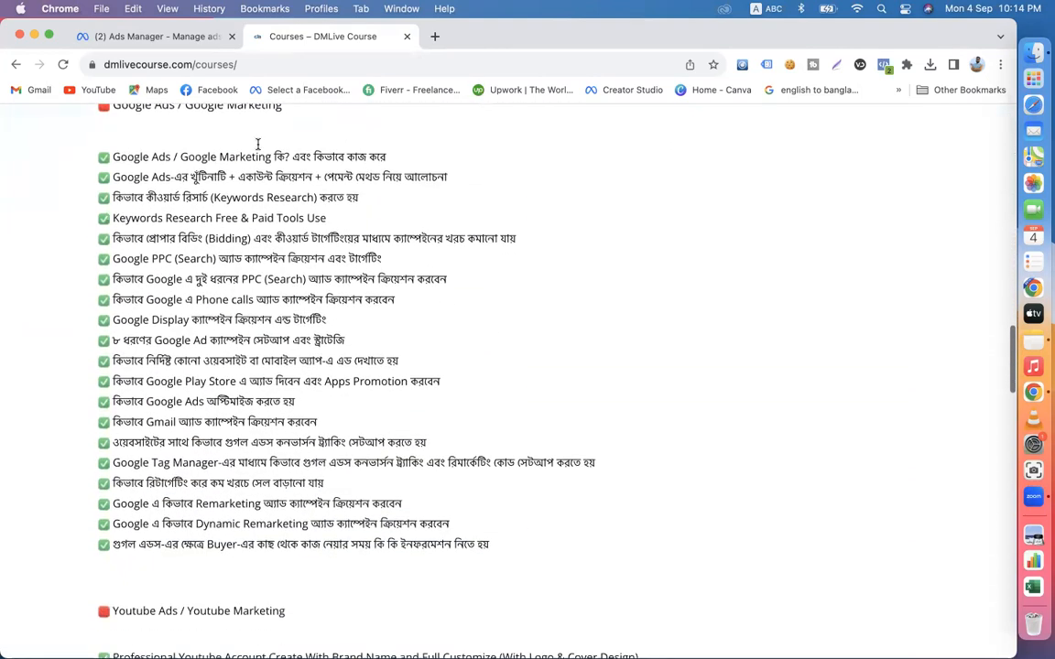
- Return to Ads Manager and continue to the campaign settings with the Leads objective
{"action": "left_click", "coordinate": [146, 37]}
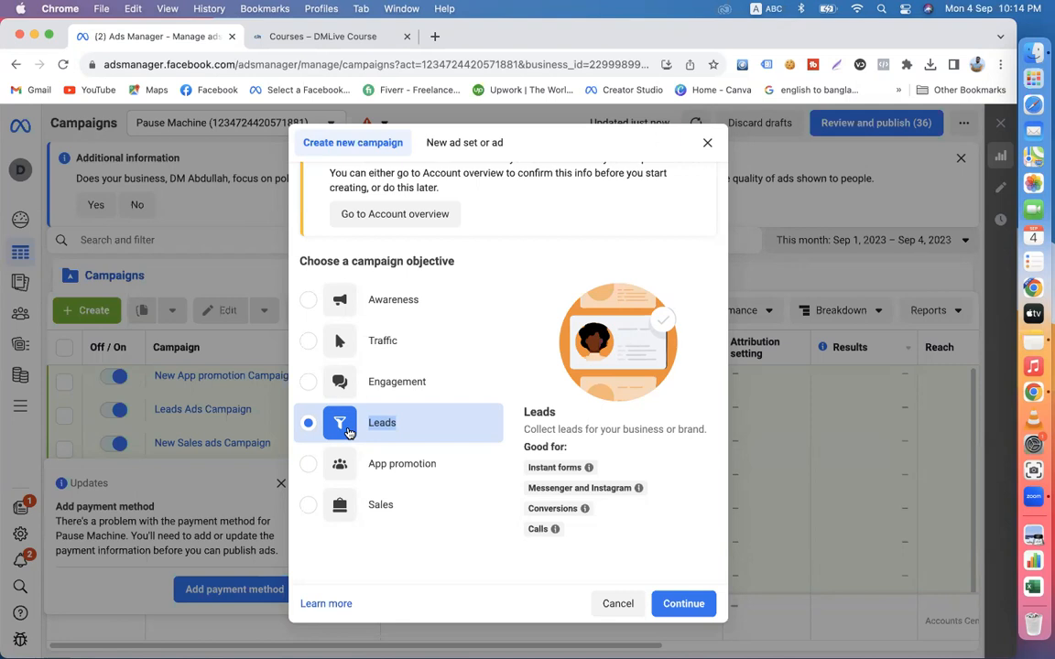
{"action": "scroll", "coordinate": [348, 432], "scroll_direction": "down", "scroll_amount": 1}
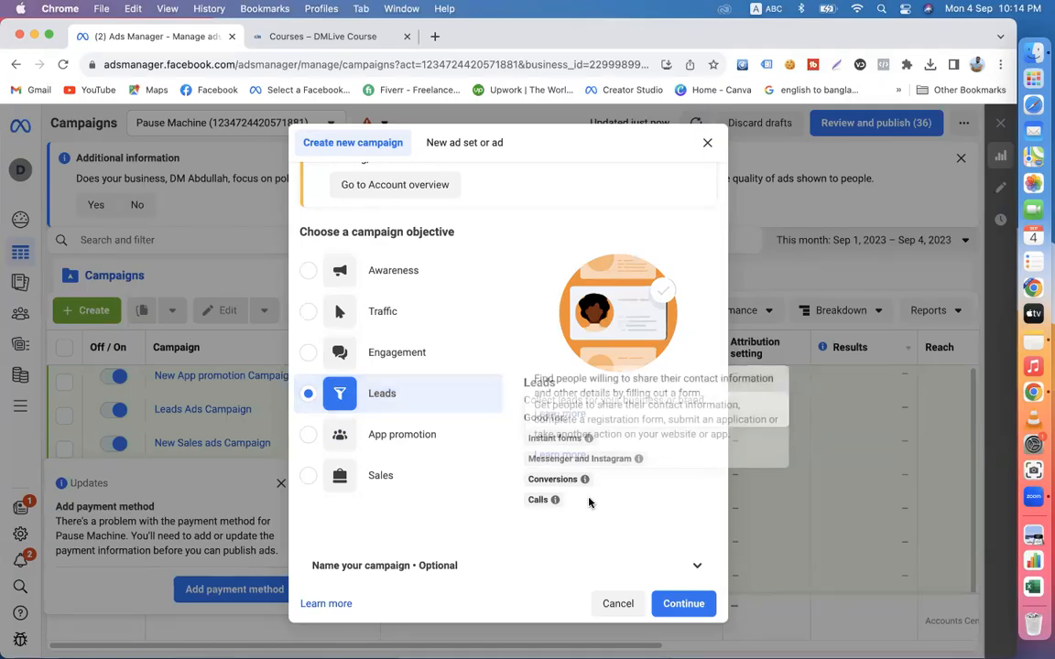
{"action": "left_click", "coordinate": [683, 604]}
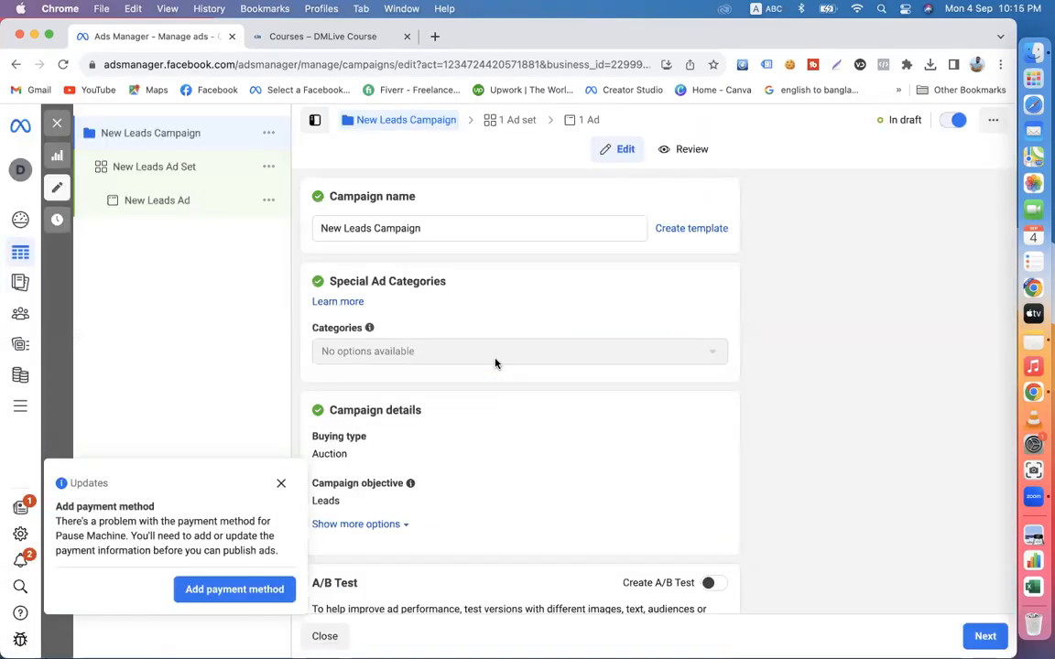
- Dismiss the payment method notice and turn on Advantage campaign budget for the leads campaign
{"action": "scroll", "coordinate": [413, 393], "scroll_direction": "down", "scroll_amount": 2}
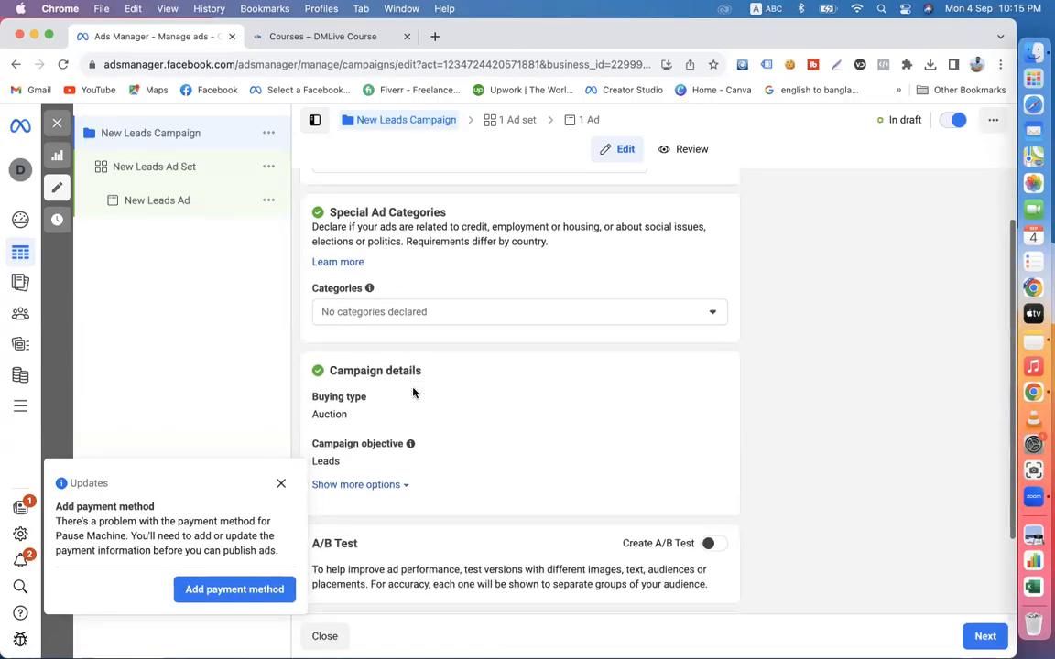
{"action": "scroll", "coordinate": [412, 275], "scroll_direction": "up", "scroll_amount": 1}
{"action": "scroll", "coordinate": [492, 474], "scroll_direction": "down", "scroll_amount": 3}
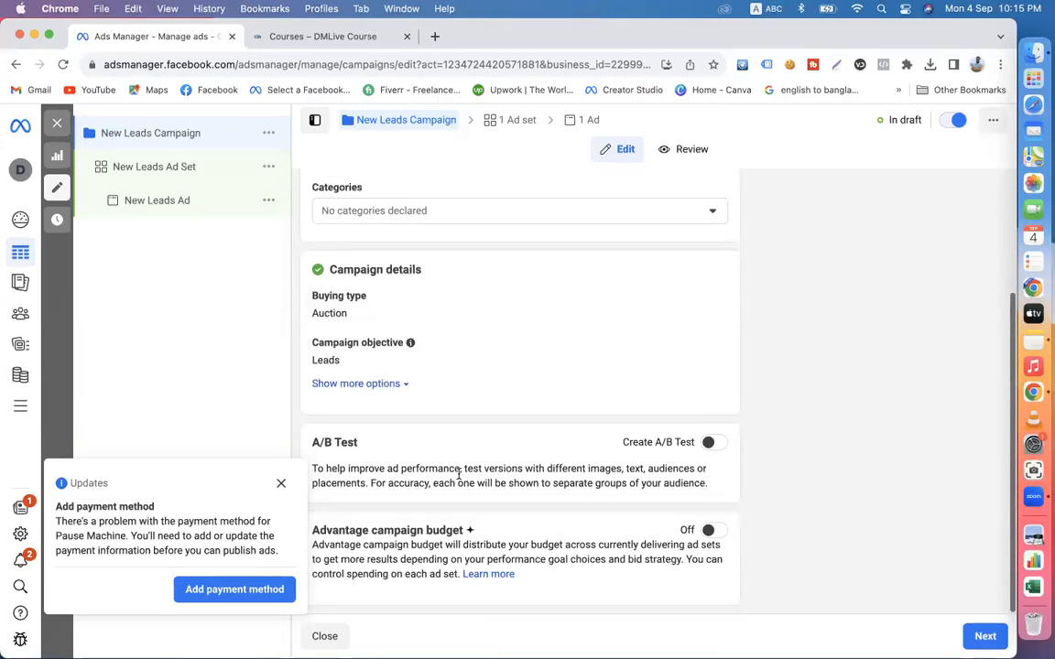
{"action": "left_click", "coordinate": [281, 483]}
{"action": "left_click", "coordinate": [709, 530]}
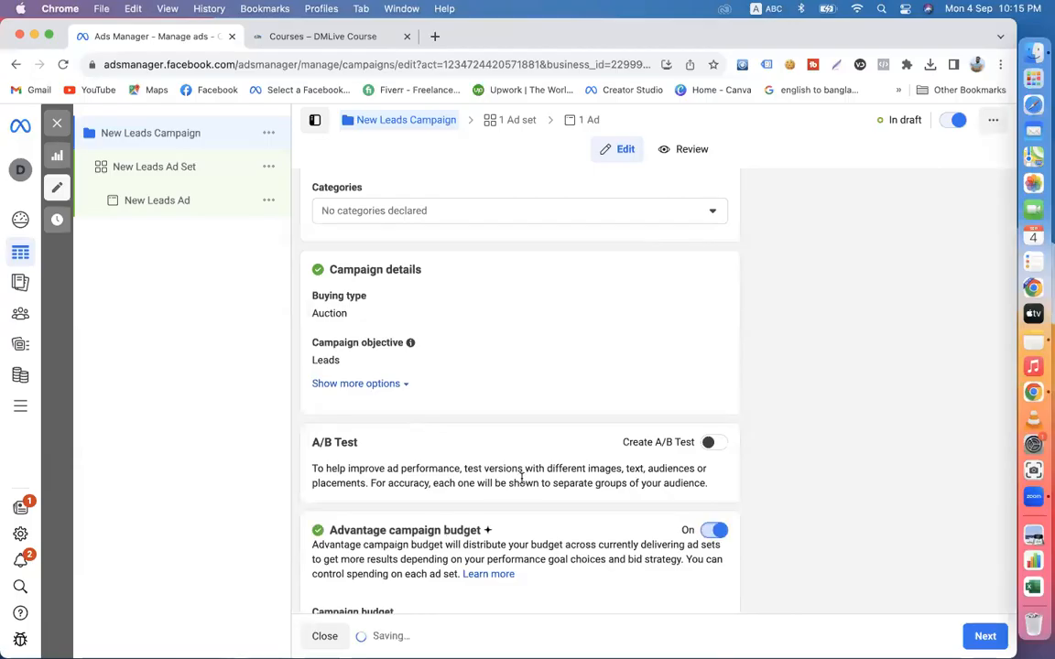
- Set the campaign's daily budget to $30.00 and proceed to the ad set settings
{"action": "scroll", "coordinate": [522, 475], "scroll_direction": "down", "scroll_amount": 3}
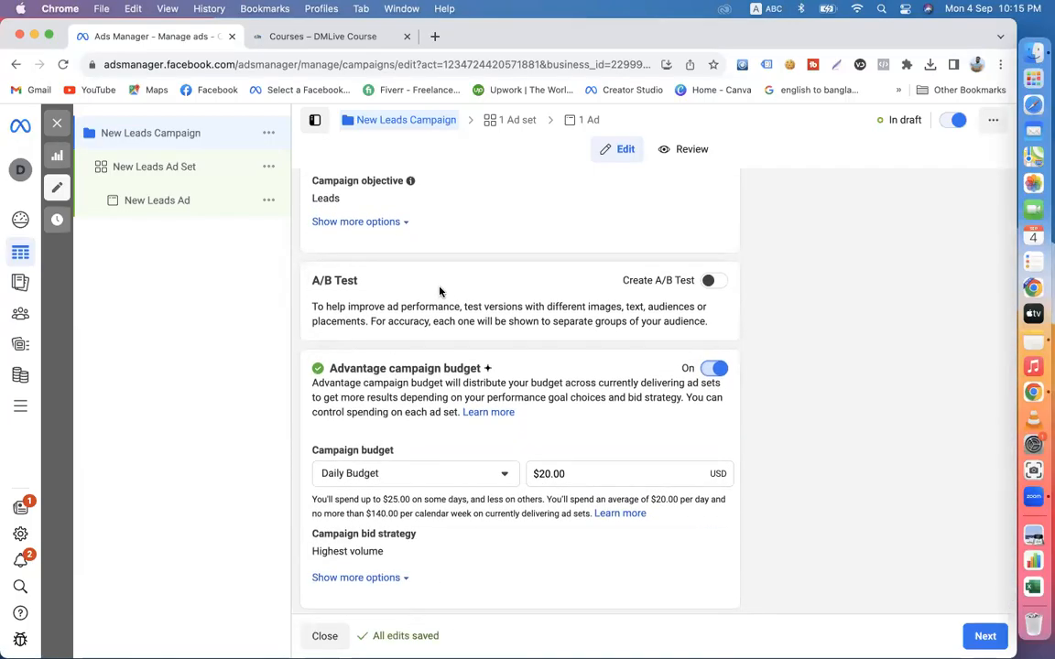
{"action": "left_click", "coordinate": [549, 477]}
{"action": "key", "text": "BackSpace"}
{"action": "key", "text": "BackSpace"}
{"action": "type", "text": "30"}
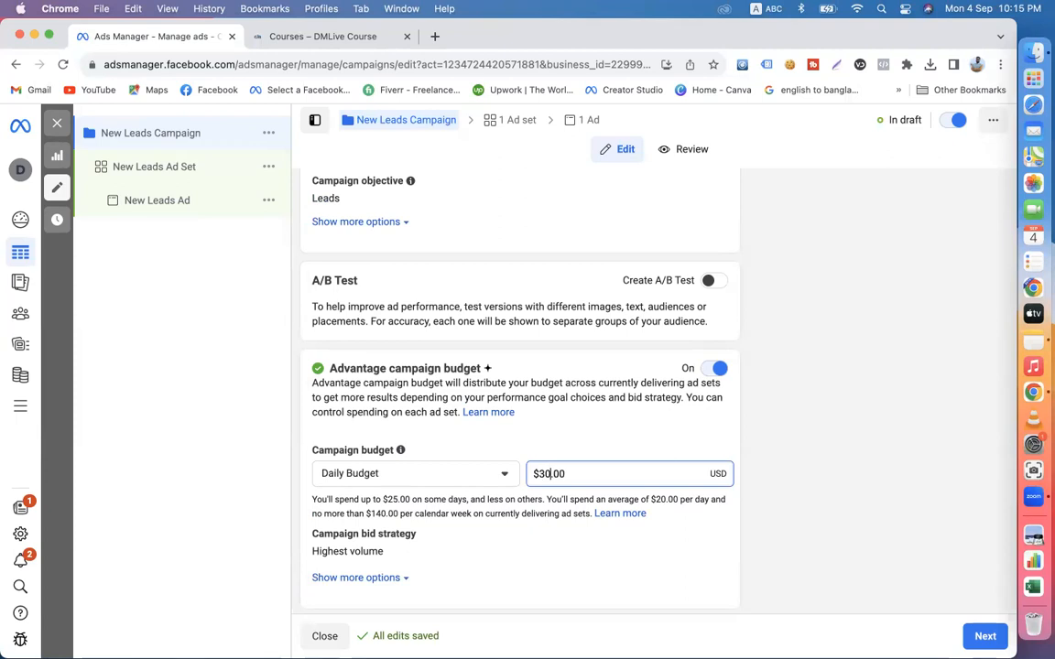
{"action": "left_click", "coordinate": [755, 430]}
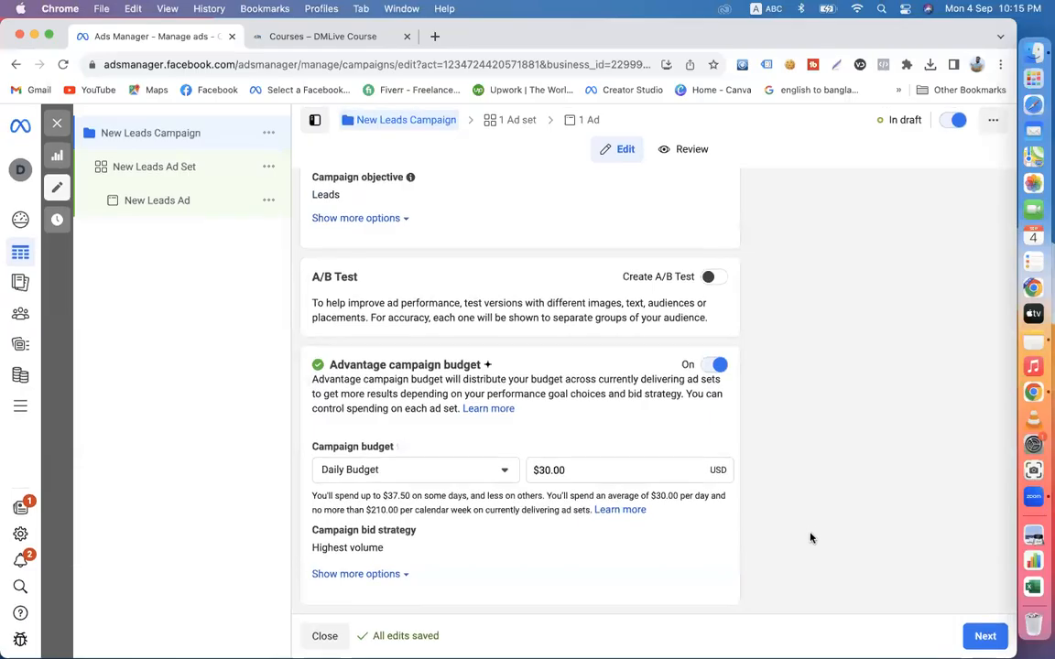
{"action": "left_click", "coordinate": [983, 639]}
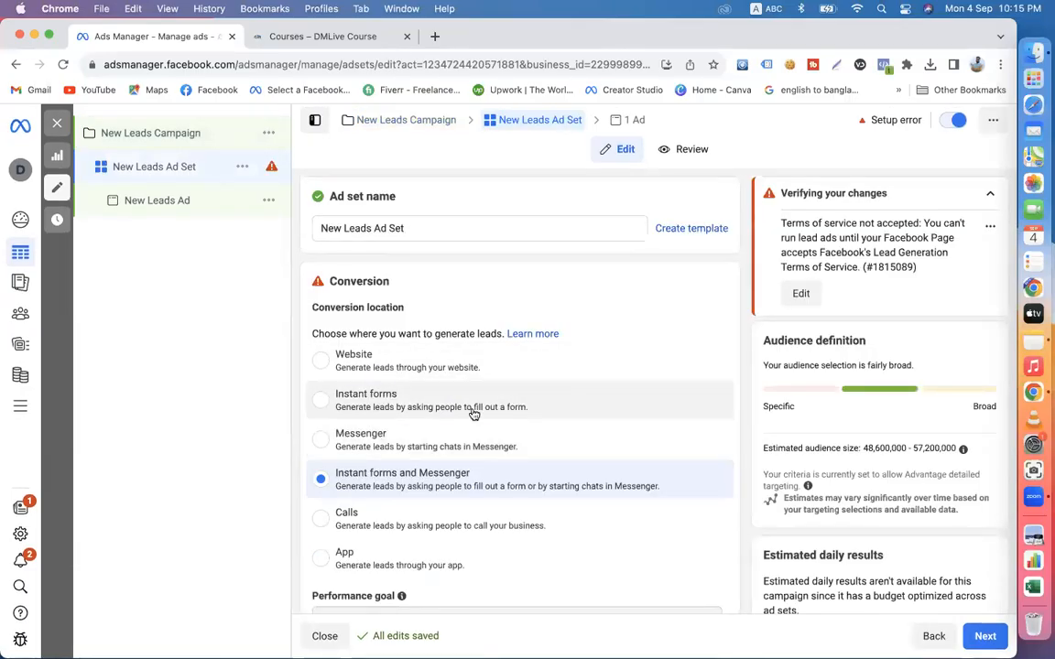
- Choose Calls as the ad set's conversion location and dismiss the recommendation to switch it
{"action": "scroll", "coordinate": [471, 413], "scroll_direction": "down", "scroll_amount": 2}
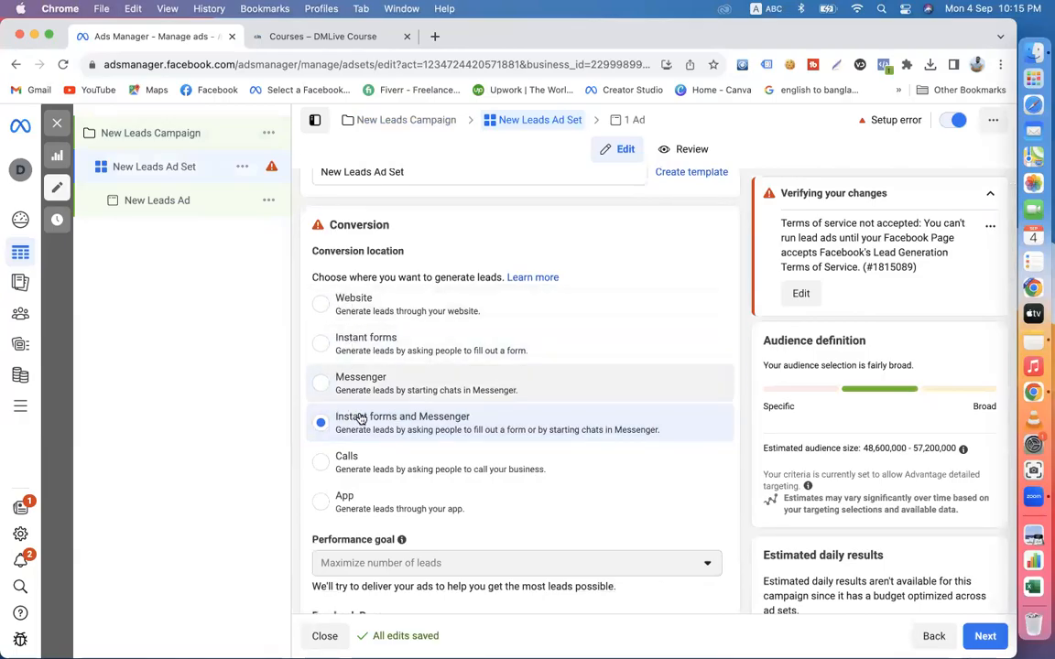
{"action": "left_click", "coordinate": [331, 464]}
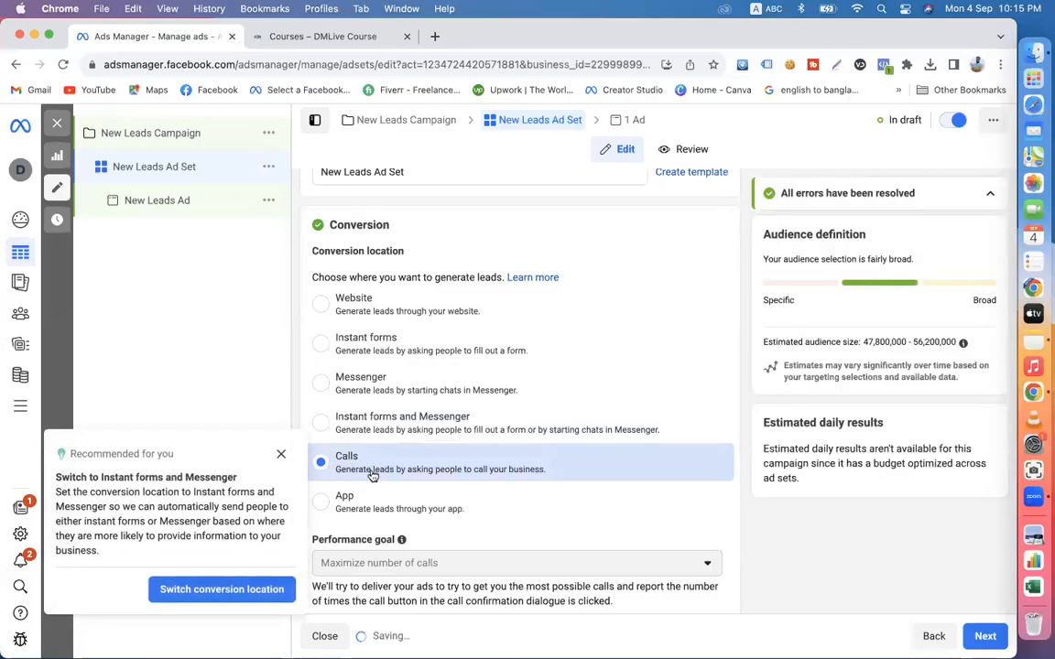
{"action": "left_click", "coordinate": [281, 456]}
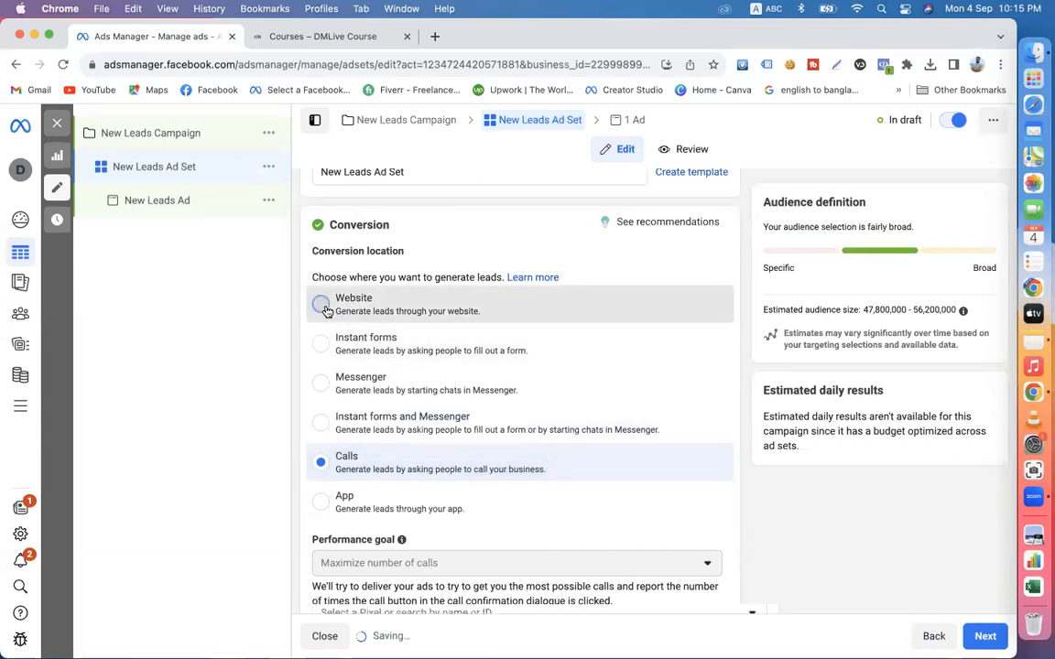
- Choose Website as the ad set's conversion location and check the lower part of the Courses page in the other browser tab
{"action": "left_click", "coordinate": [325, 307]}
{"action": "left_click", "coordinate": [325, 36]}
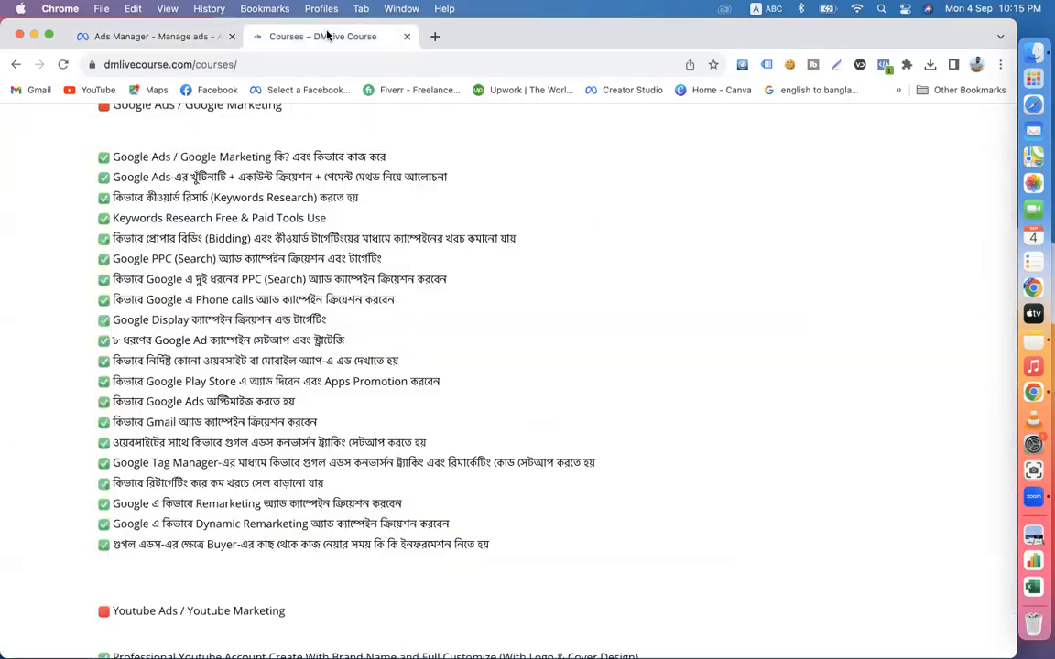
{"action": "scroll", "coordinate": [513, 340], "scroll_direction": "down", "scroll_amount": 20}
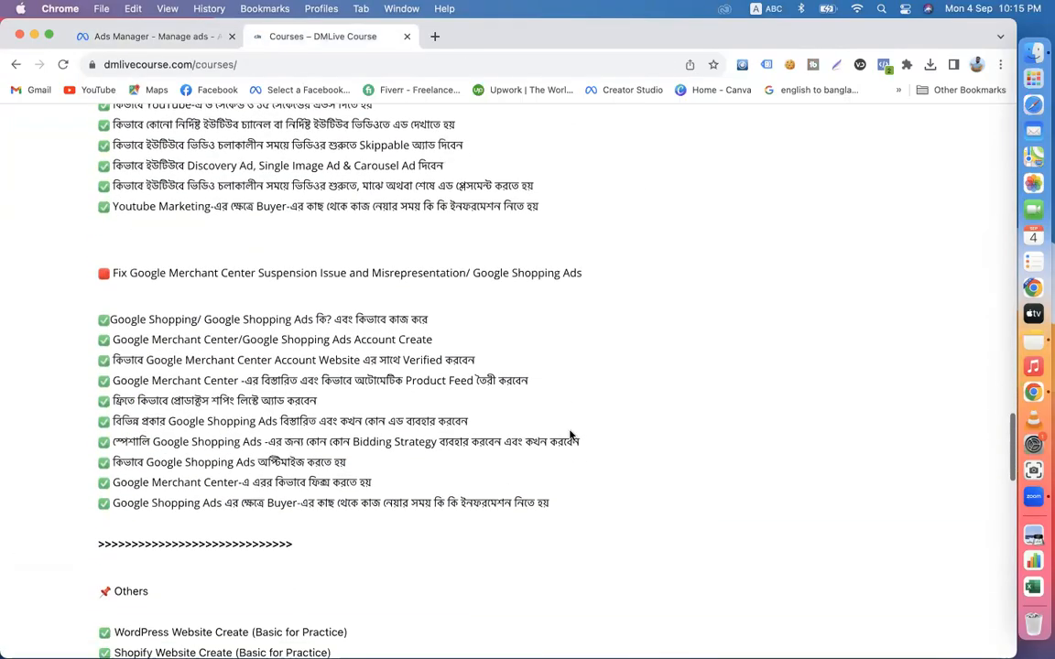
{"action": "scroll", "coordinate": [558, 439], "scroll_direction": "down", "scroll_amount": 3}
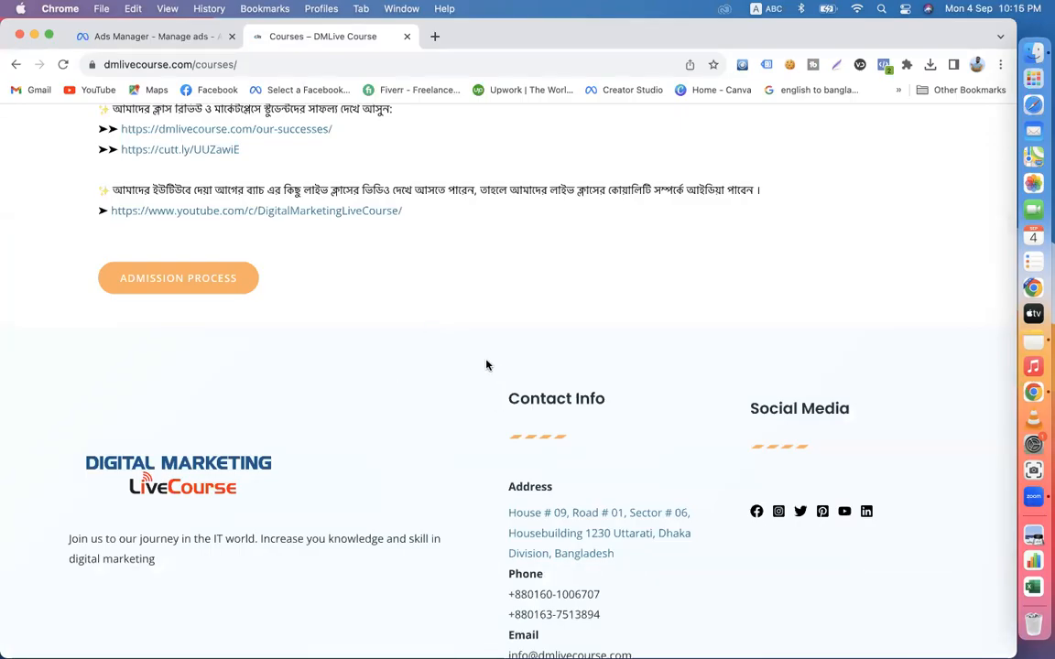
{"action": "left_click", "coordinate": [134, 38]}
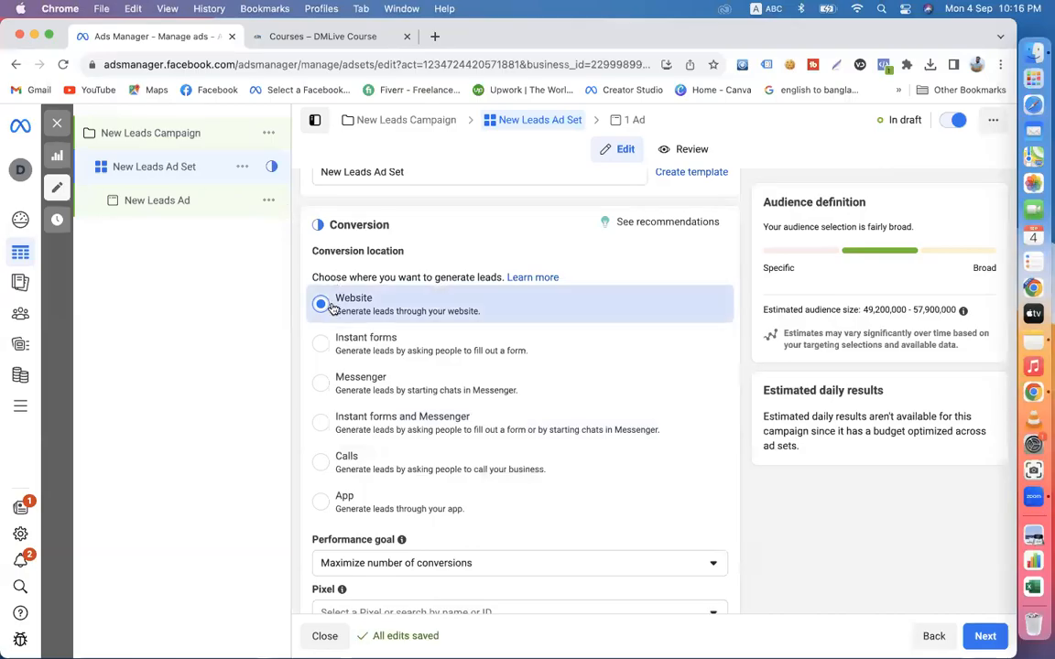
{"action": "left_click", "coordinate": [401, 352]}
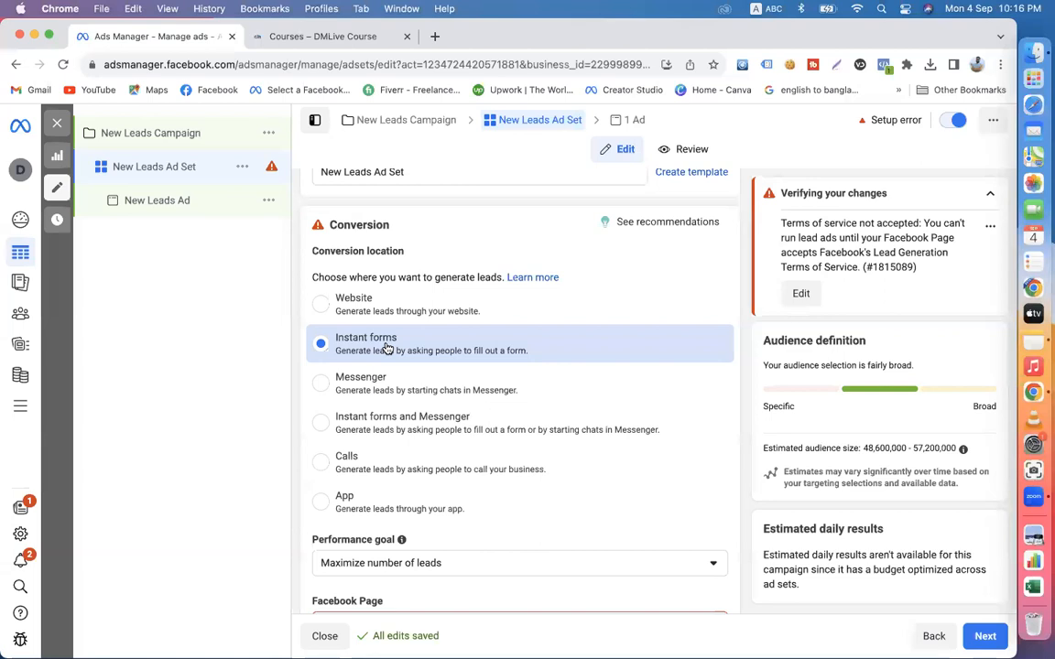
{"action": "left_click", "coordinate": [334, 467]}
{"action": "left_click", "coordinate": [344, 354]}
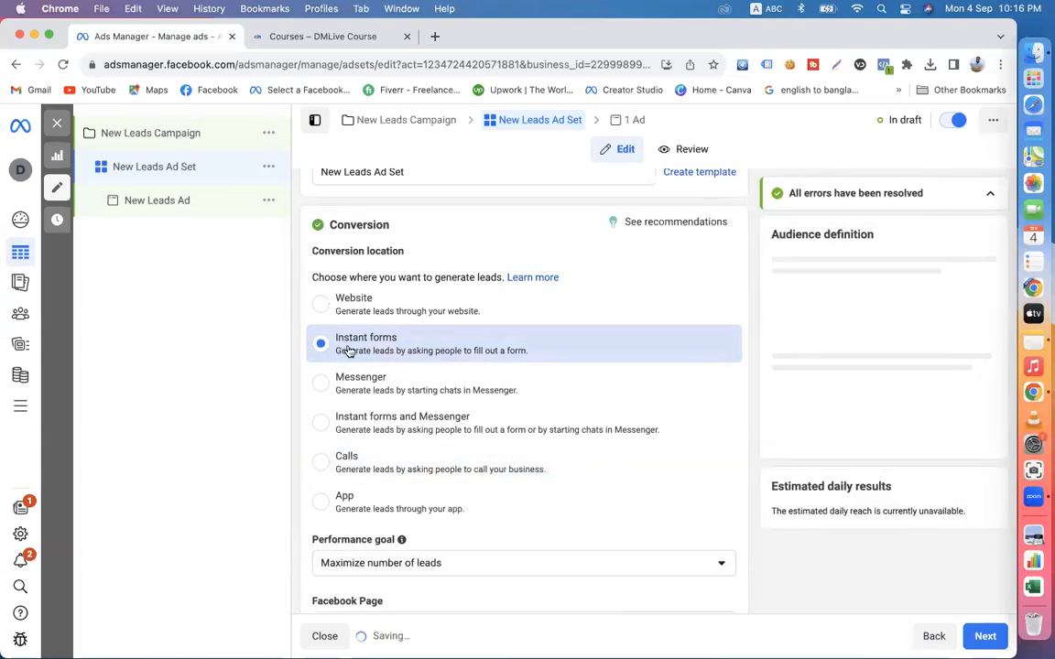
{"action": "left_click", "coordinate": [339, 462]}
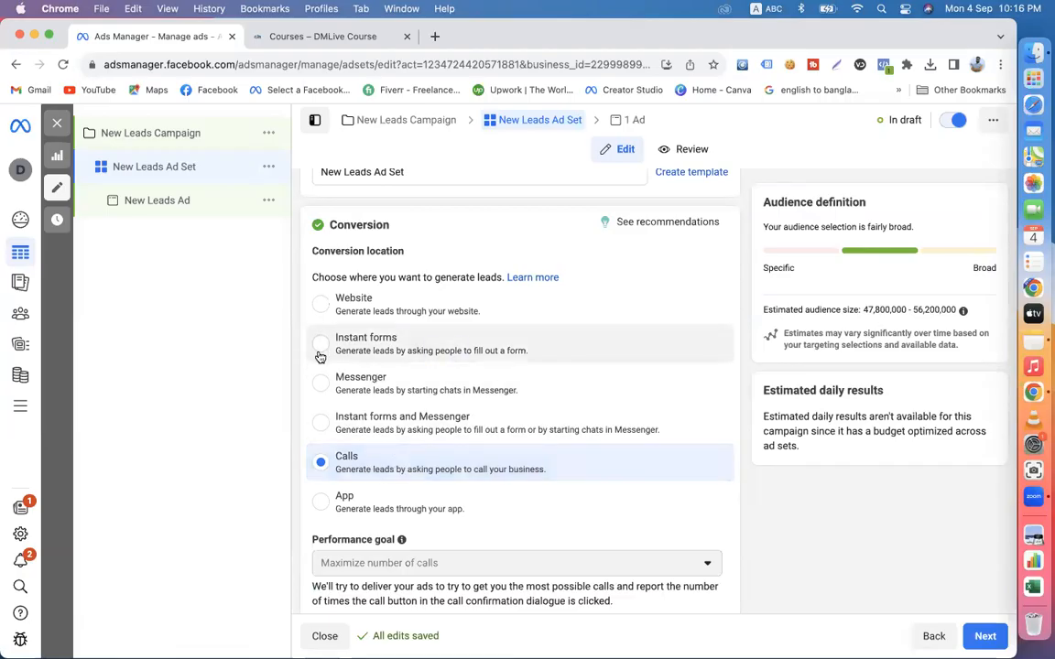
{"action": "left_click", "coordinate": [399, 355]}
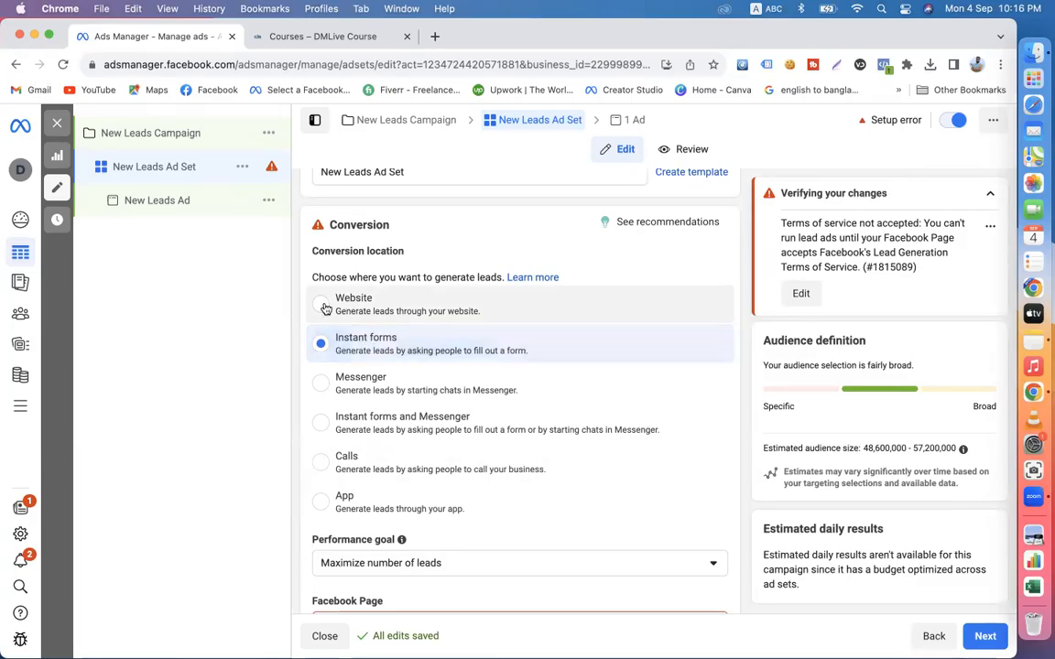
{"action": "left_click", "coordinate": [363, 311]}
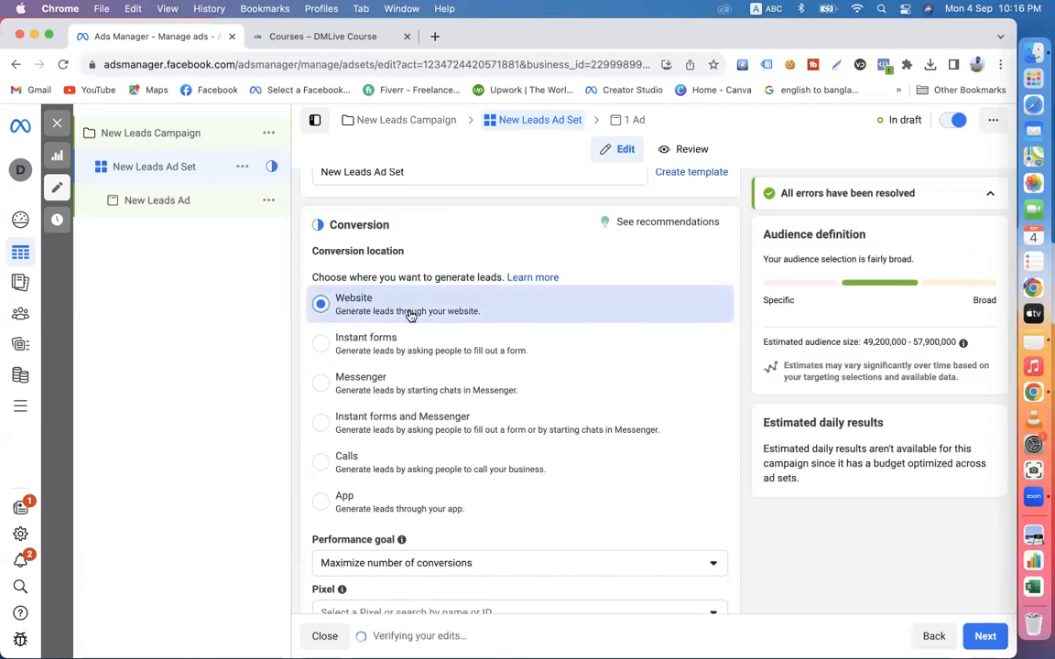
- Open the Admission Process page from the Courses page in the other browser tab and return to the ad set
{"action": "left_click", "coordinate": [320, 38]}
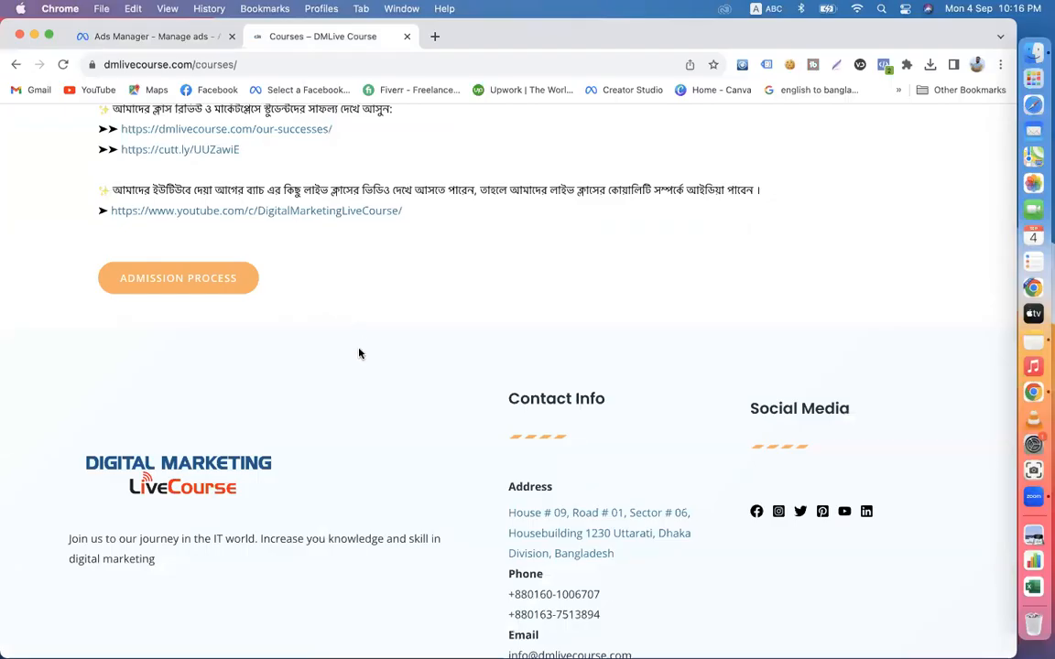
{"action": "left_click", "coordinate": [203, 279]}
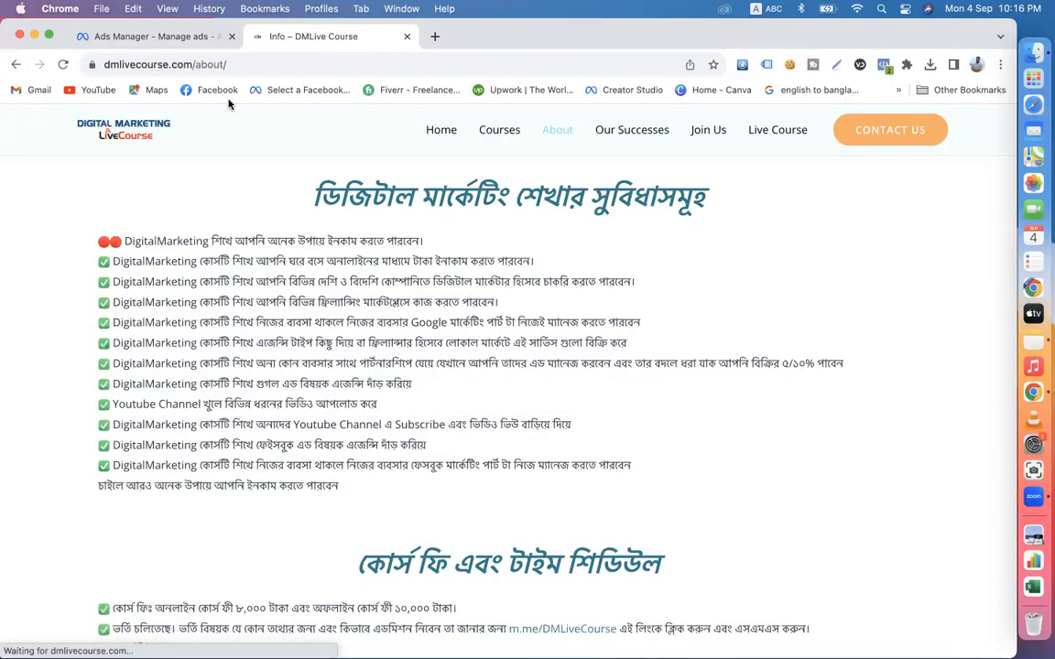
{"action": "left_click", "coordinate": [160, 36]}
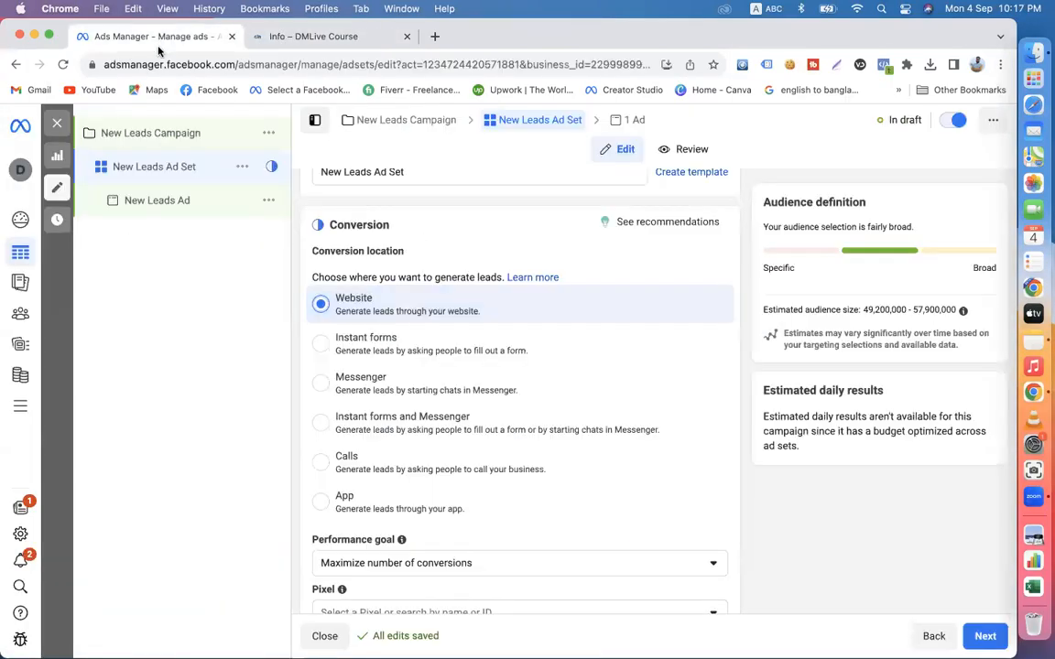
- Choose Instant forms as the ad set's conversion location
{"action": "left_click", "coordinate": [347, 354]}
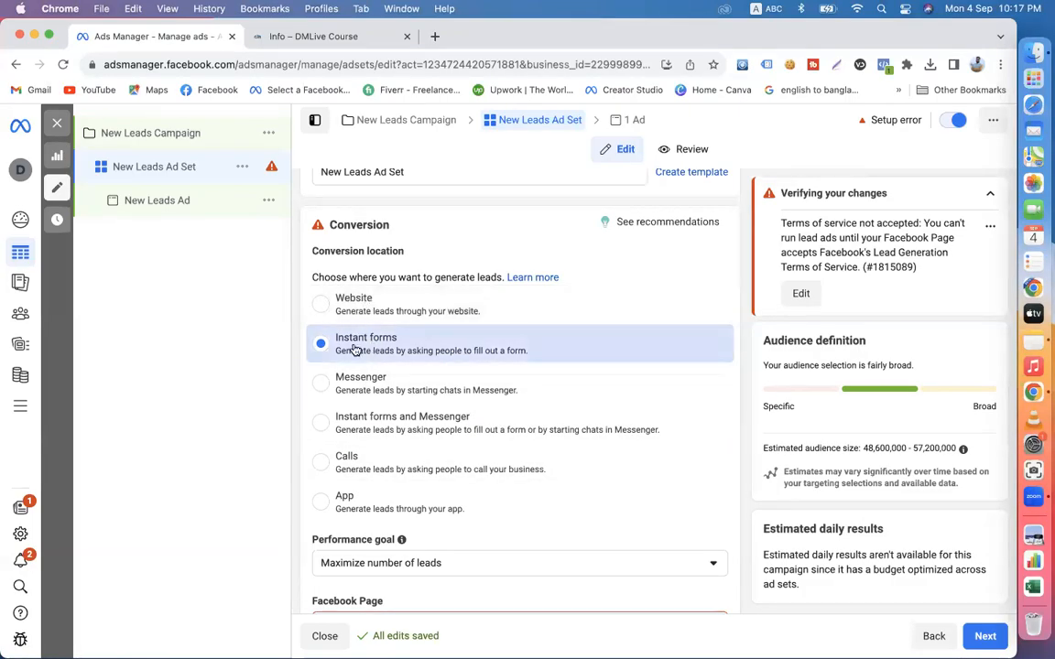
{"action": "left_click", "coordinate": [370, 470]}
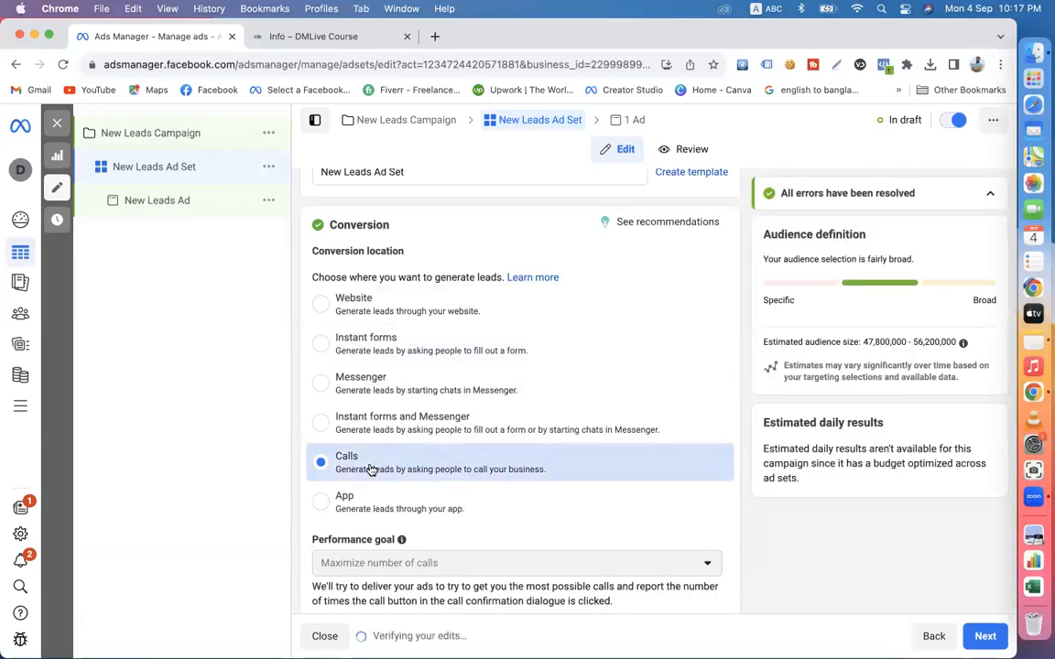
{"action": "left_click", "coordinate": [377, 353]}
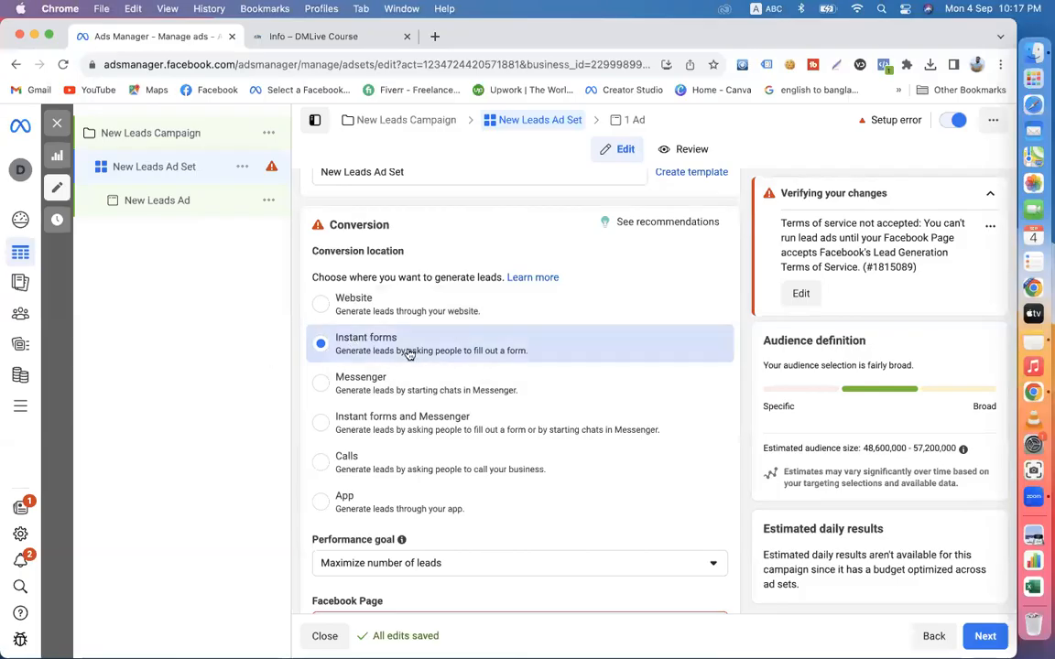
- Read the setup error on the ad set and agree to Meta's Lead Ads Terms for the selected Facebook Page
{"action": "scroll", "coordinate": [396, 349], "scroll_direction": "down", "scroll_amount": 2}
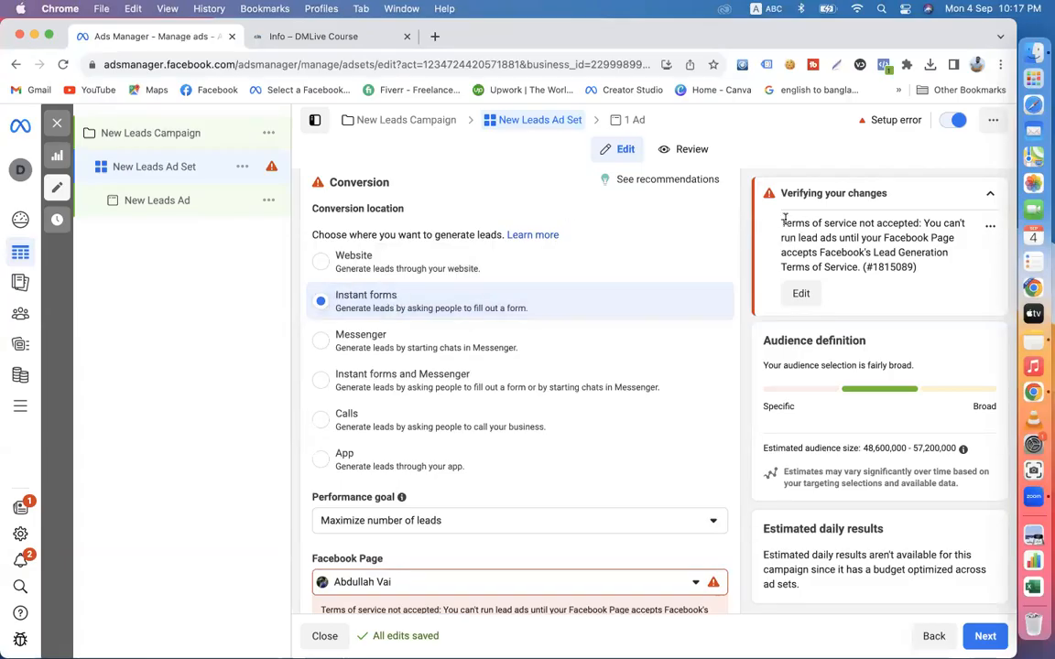
{"action": "left_click_drag", "start_coordinate": [781, 192], "coordinate": [876, 312]}
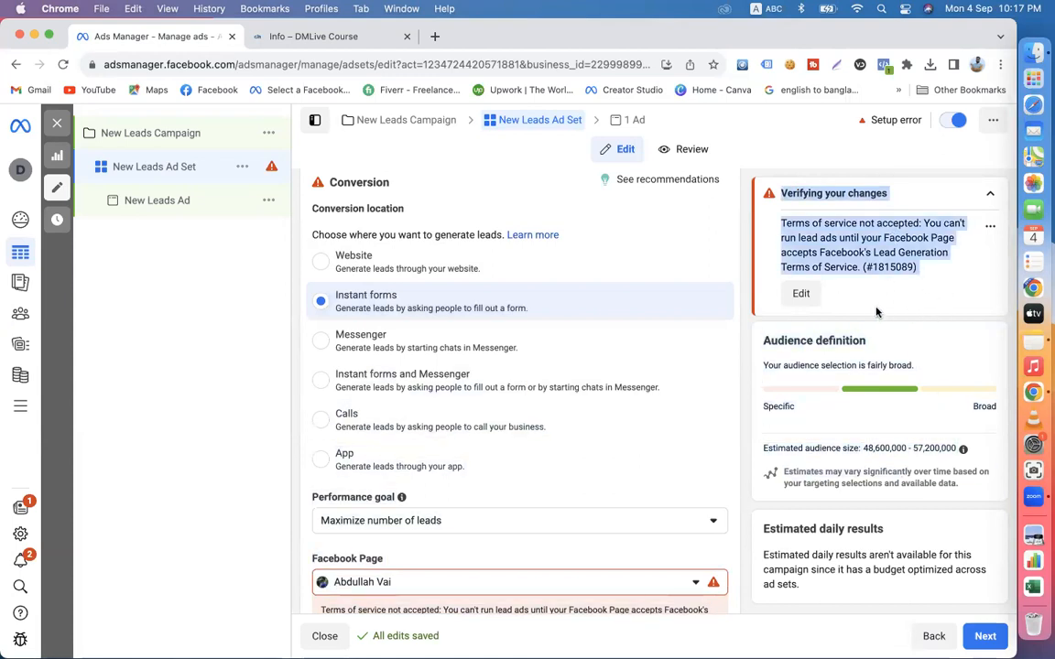
{"action": "left_click", "coordinate": [748, 325]}
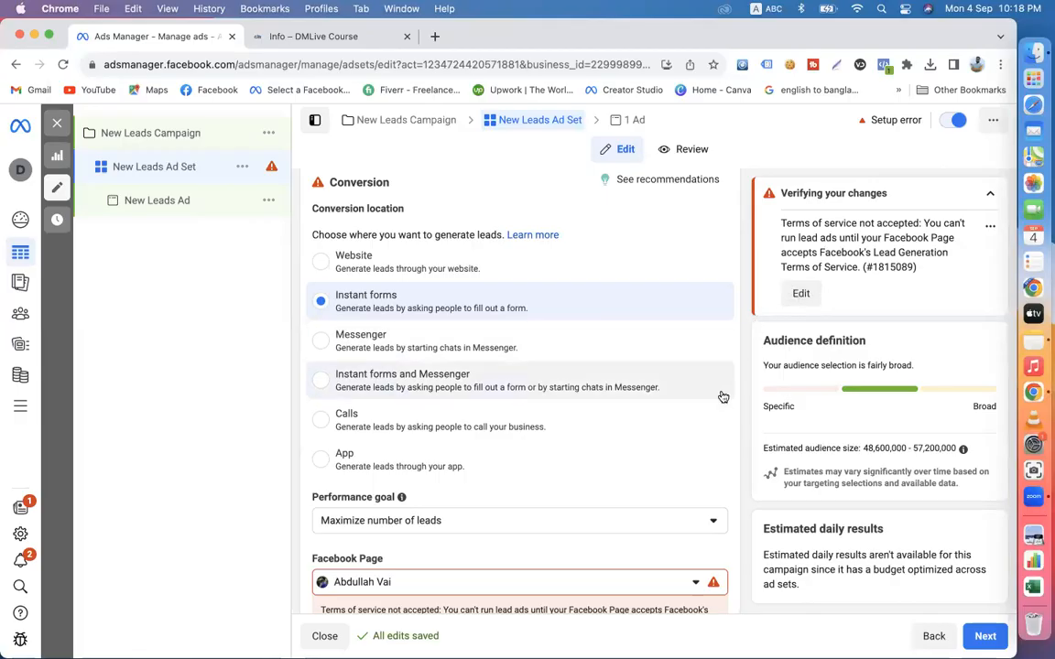
{"action": "scroll", "coordinate": [721, 394], "scroll_direction": "down", "scroll_amount": 2}
{"action": "scroll", "coordinate": [723, 396], "scroll_direction": "down", "scroll_amount": 3}
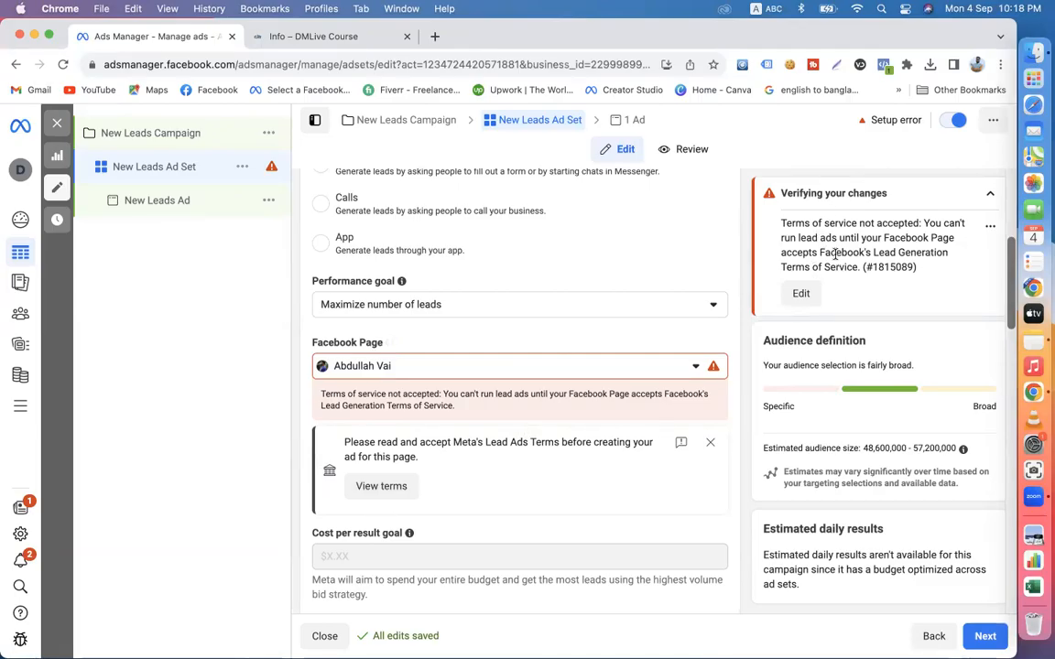
{"action": "left_click", "coordinate": [386, 495]}
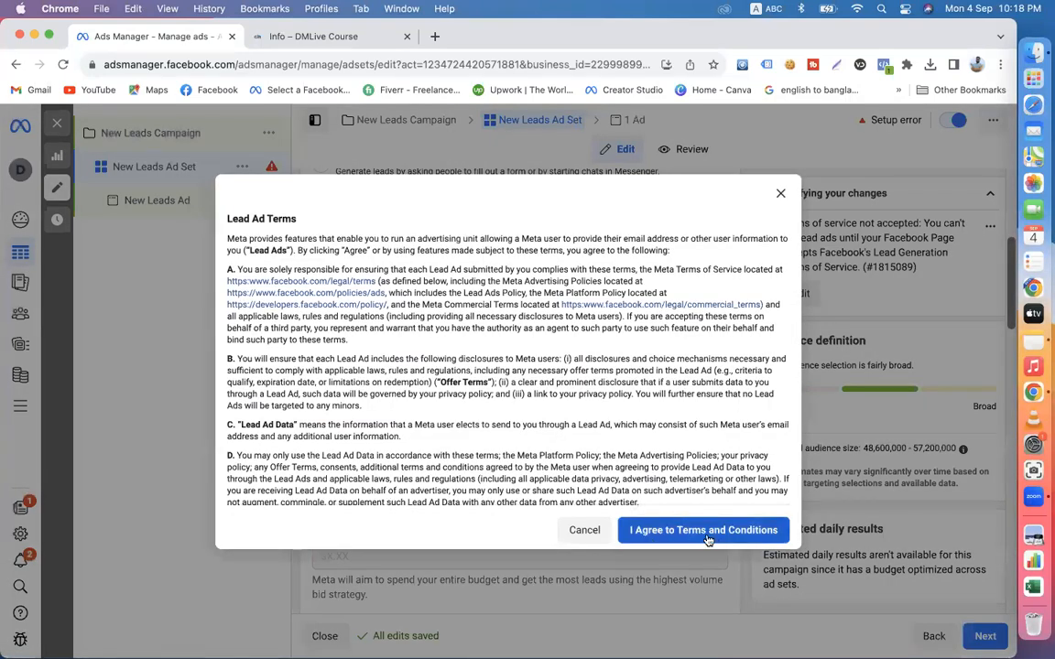
{"action": "left_click", "coordinate": [751, 541]}
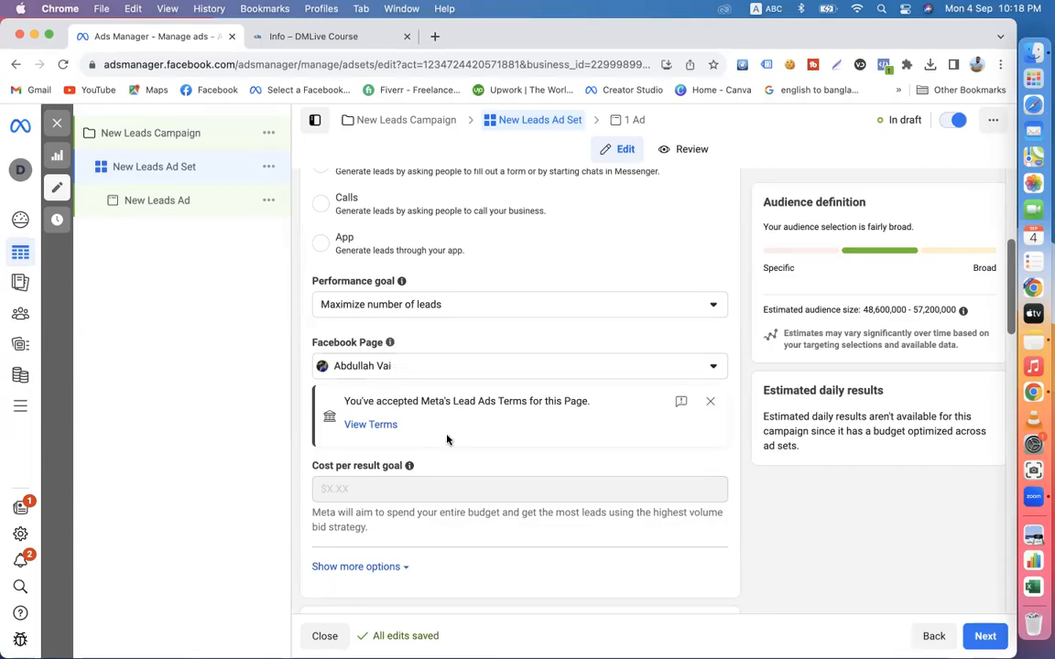
- Look through the course website's About page in the other browser tab and return to the ad set
{"action": "scroll", "coordinate": [447, 439], "scroll_direction": "up", "scroll_amount": 4}
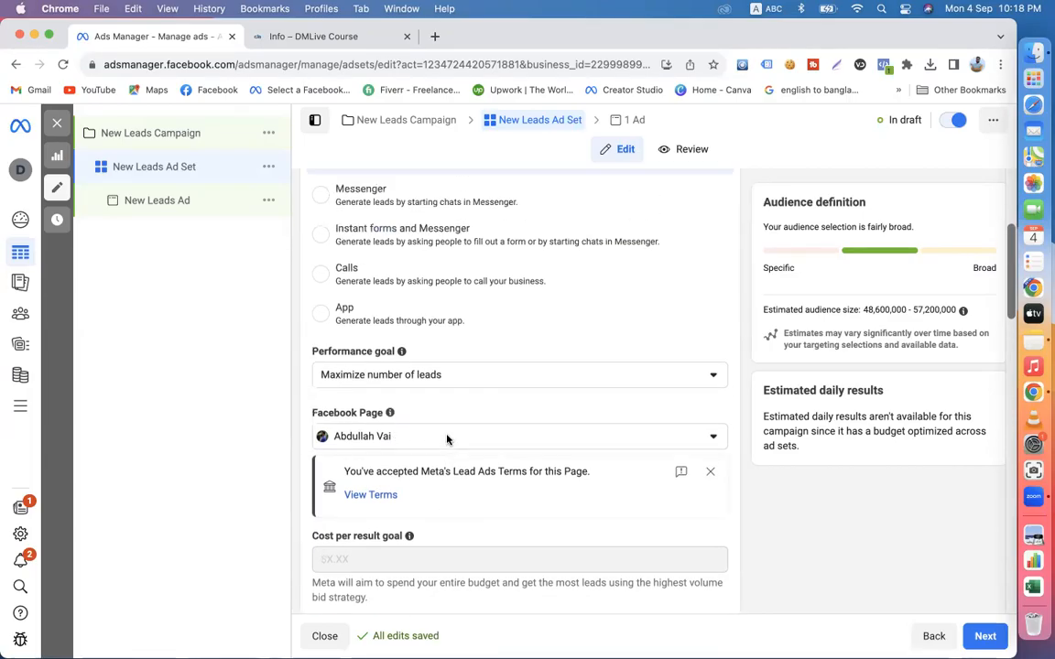
{"action": "scroll", "coordinate": [436, 250], "scroll_direction": "down", "scroll_amount": 3}
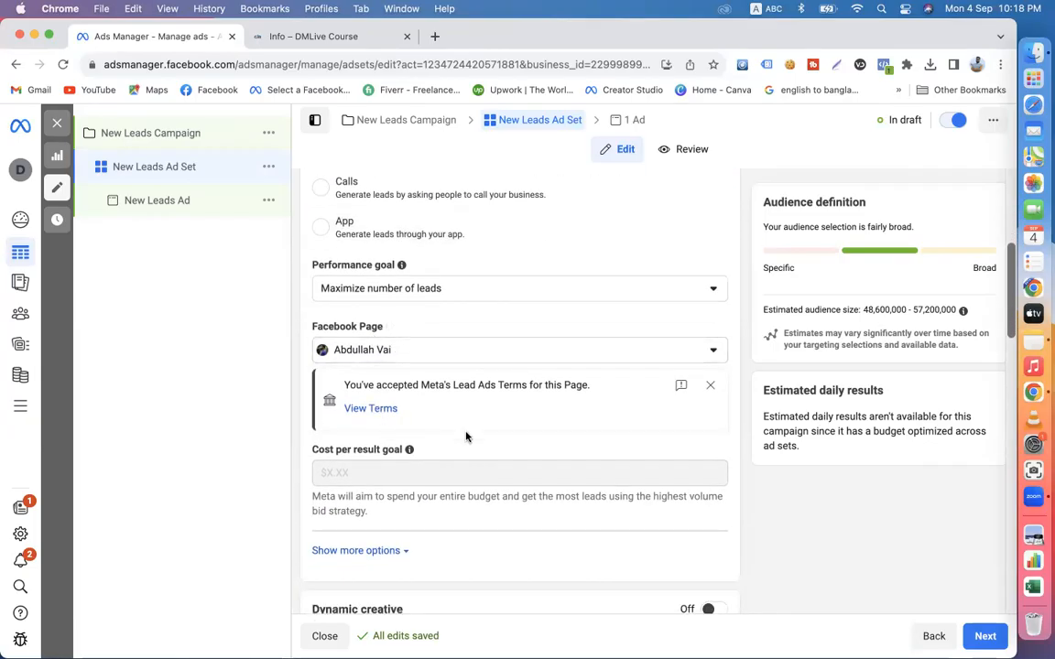
{"action": "left_click", "coordinate": [306, 36]}
{"action": "scroll", "coordinate": [480, 302], "scroll_direction": "down", "scroll_amount": 1}
{"action": "scroll", "coordinate": [480, 302], "scroll_direction": "down", "scroll_amount": 15}
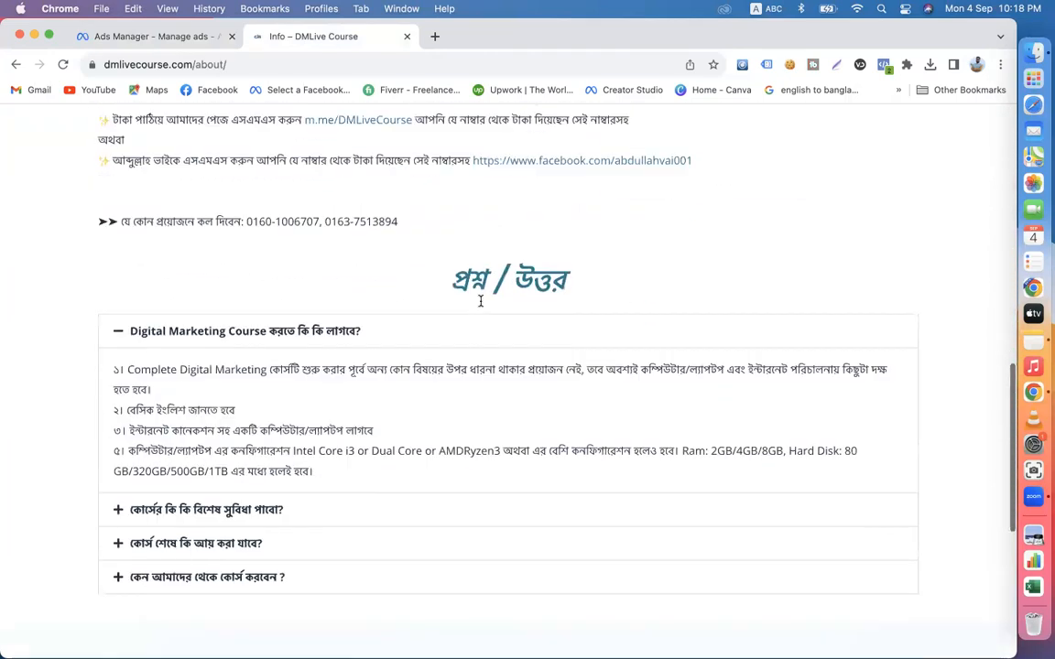
{"action": "scroll", "coordinate": [480, 304], "scroll_direction": "up", "scroll_amount": 15}
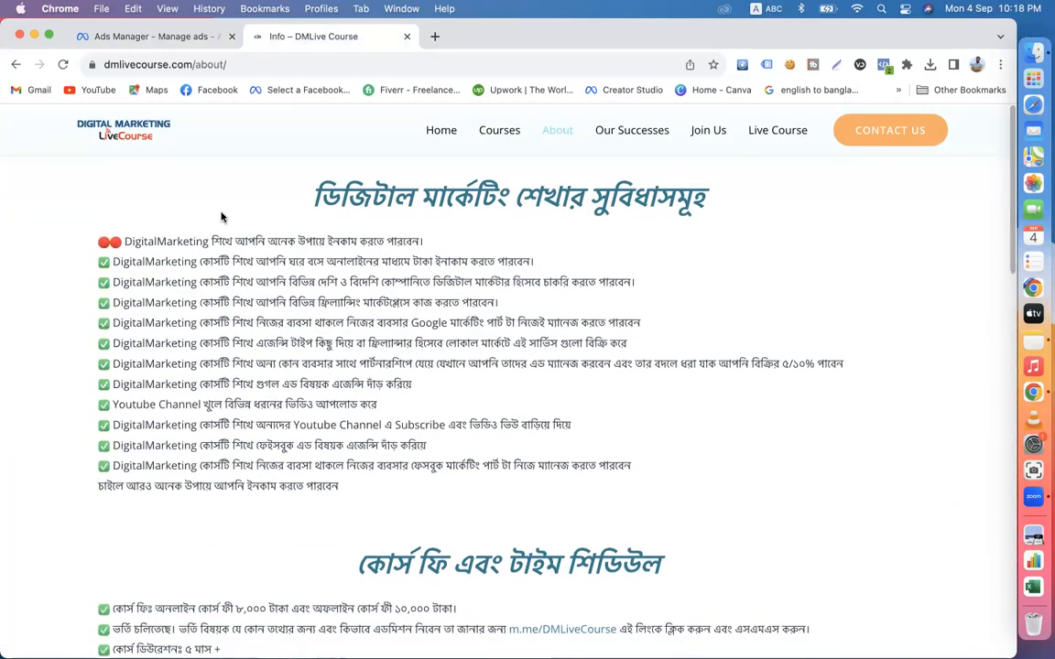
{"action": "left_click", "coordinate": [146, 41]}
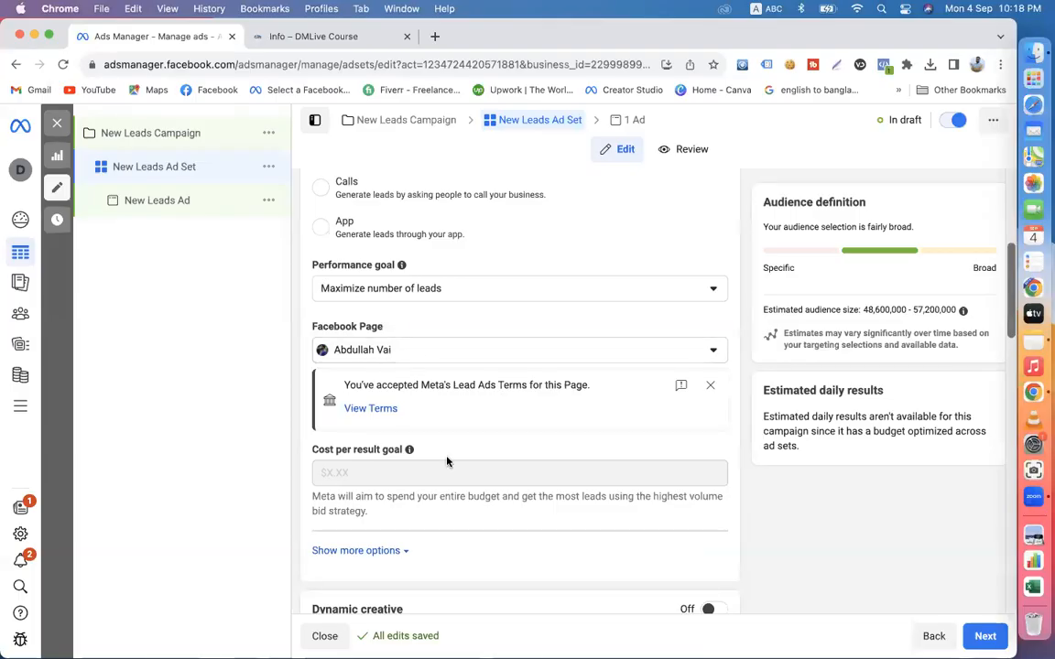
{"action": "left_click", "coordinate": [422, 355]}
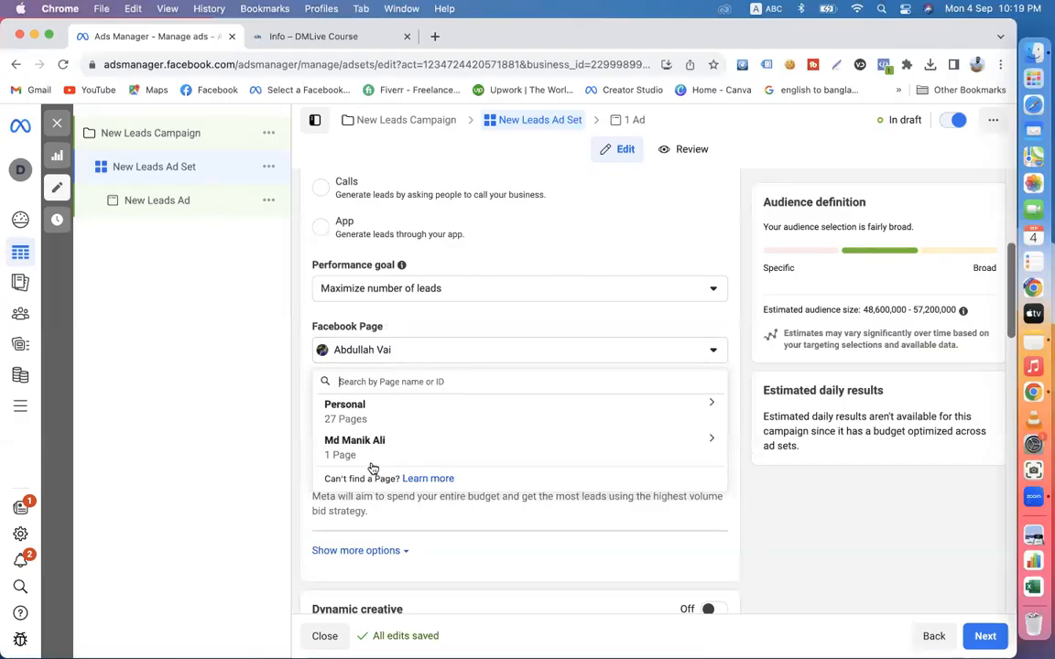
{"action": "left_click", "coordinate": [298, 396]}
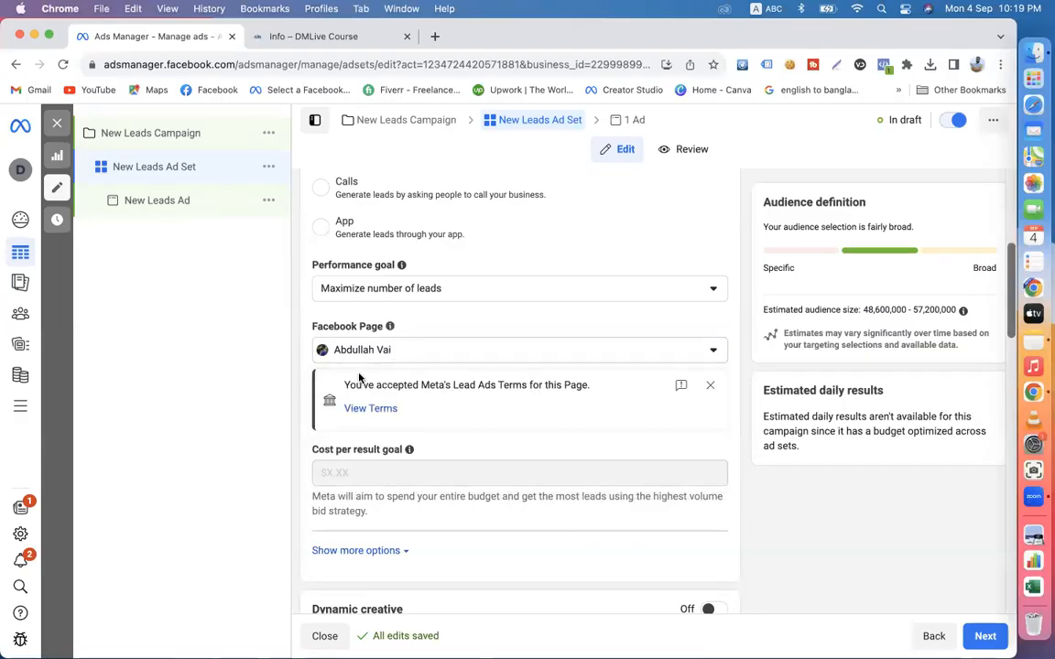
{"action": "scroll", "coordinate": [476, 447], "scroll_direction": "down", "scroll_amount": 6}
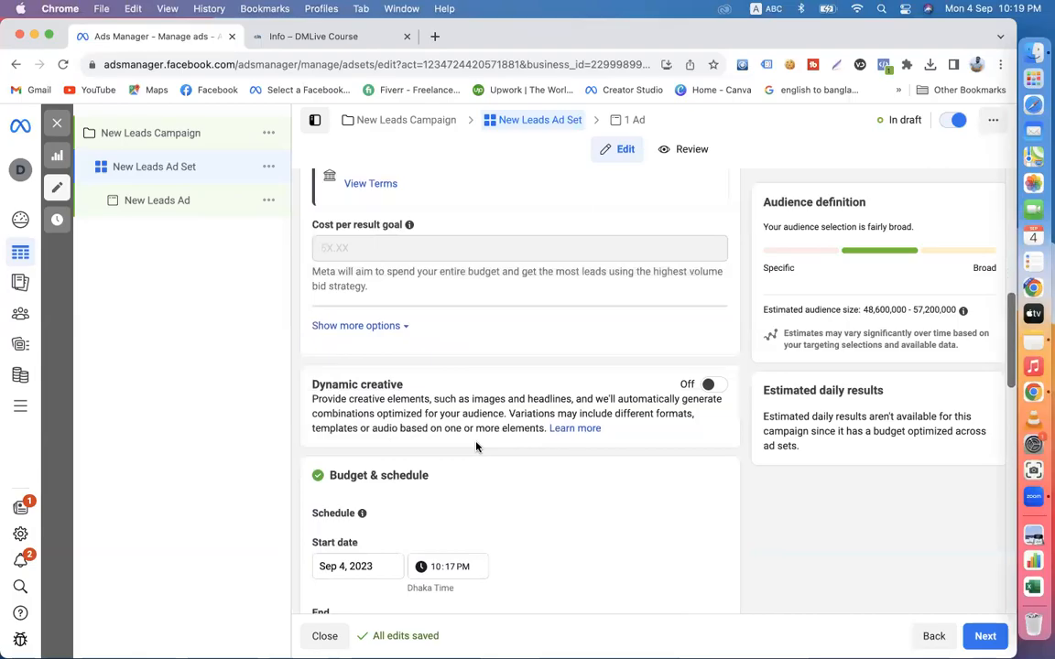
{"action": "scroll", "coordinate": [476, 447], "scroll_direction": "down", "scroll_amount": 3}
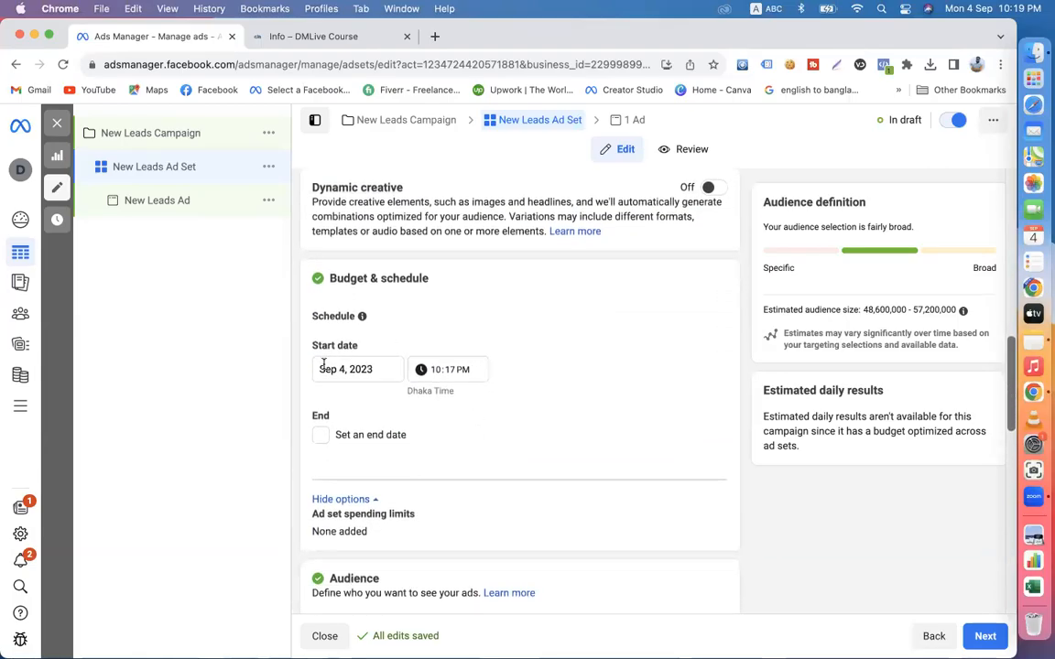
{"action": "left_click", "coordinate": [320, 437]}
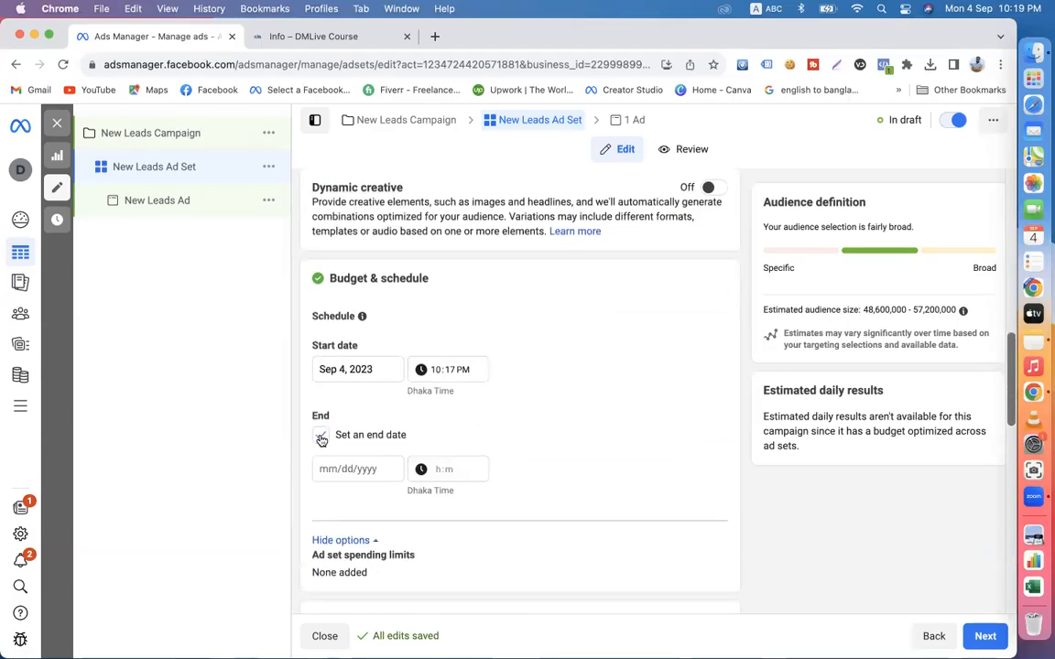
{"action": "left_click", "coordinate": [320, 437]}
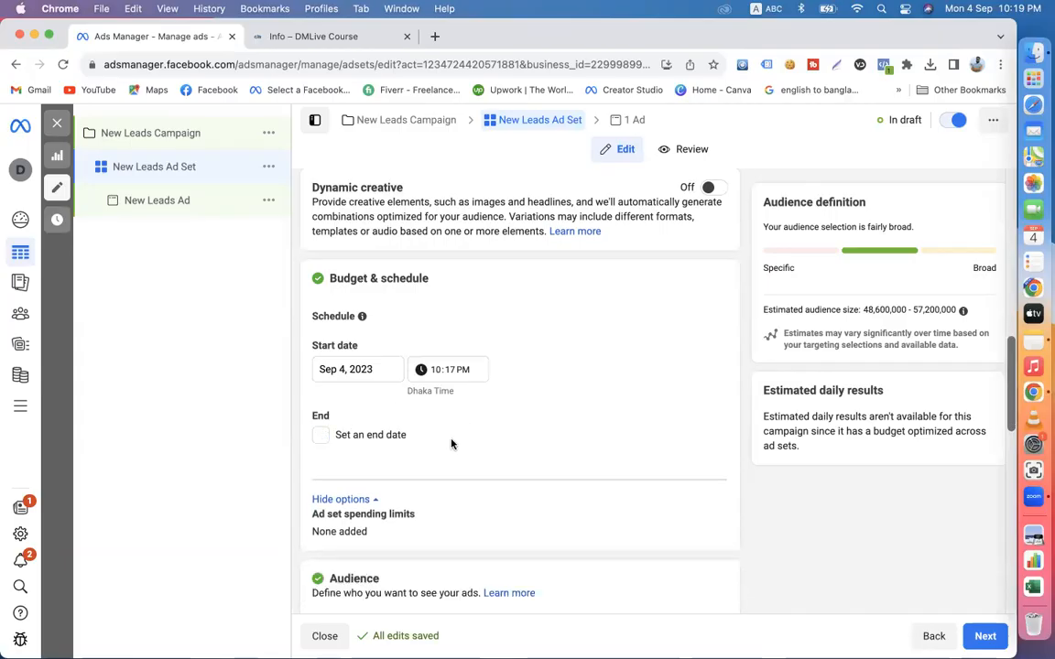
- Set the maximum age of the ad set's audience to 40
{"action": "scroll", "coordinate": [502, 469], "scroll_direction": "down", "scroll_amount": 5}
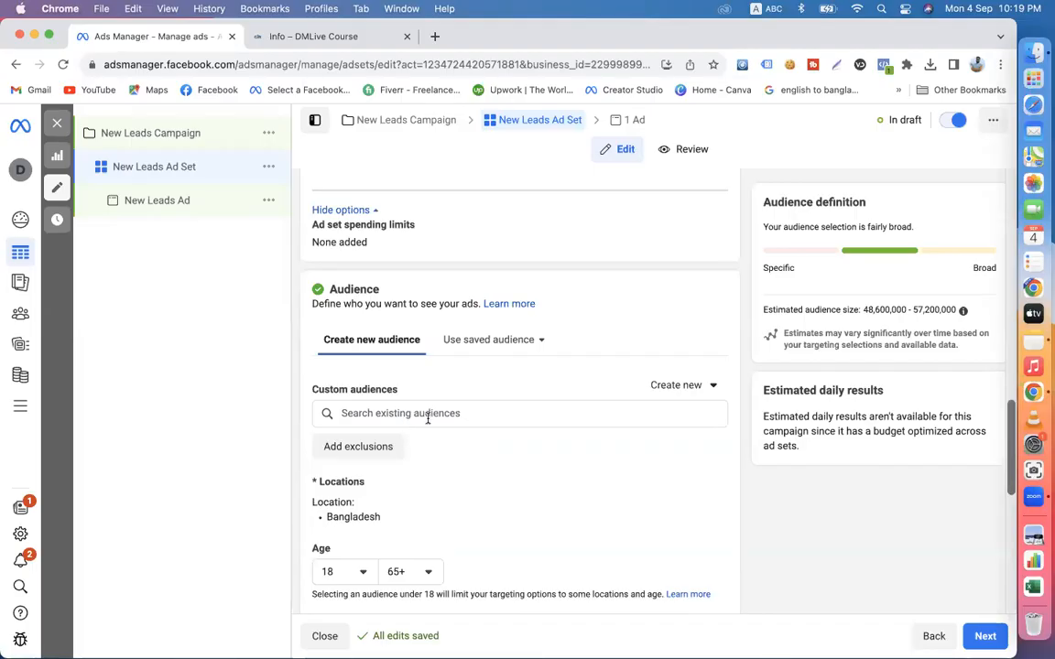
{"action": "scroll", "coordinate": [457, 495], "scroll_direction": "down", "scroll_amount": 2}
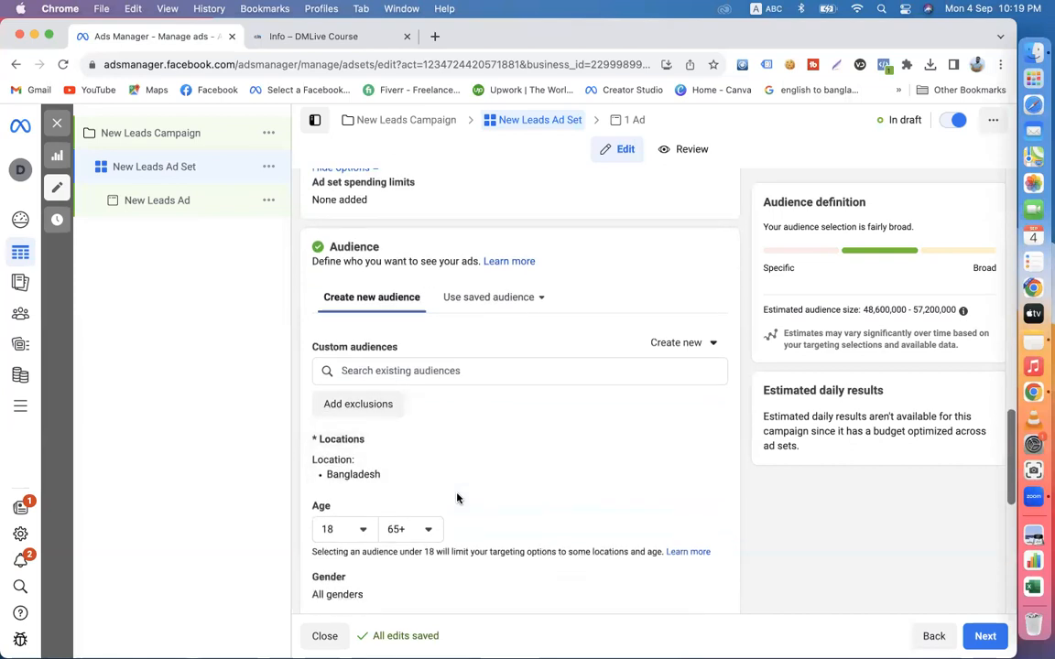
{"action": "scroll", "coordinate": [421, 466], "scroll_direction": "down", "scroll_amount": 1}
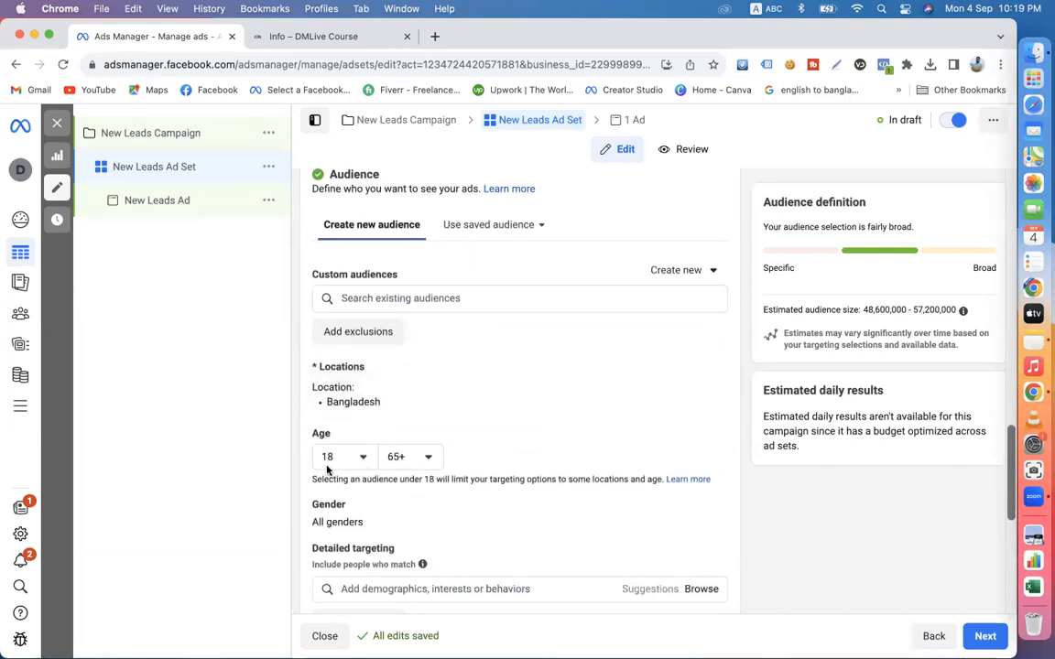
{"action": "left_click", "coordinate": [392, 457]}
{"action": "scroll", "coordinate": [419, 315], "scroll_direction": "up", "scroll_amount": 3}
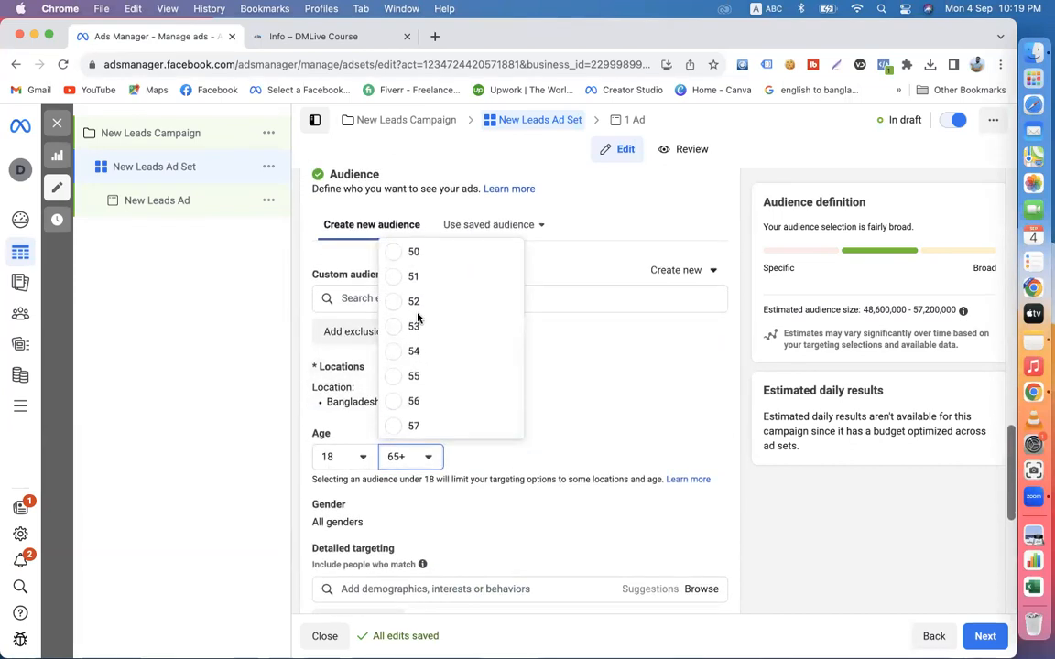
{"action": "scroll", "coordinate": [415, 311], "scroll_direction": "up", "scroll_amount": 3}
{"action": "scroll", "coordinate": [414, 291], "scroll_direction": "up", "scroll_amount": 3}
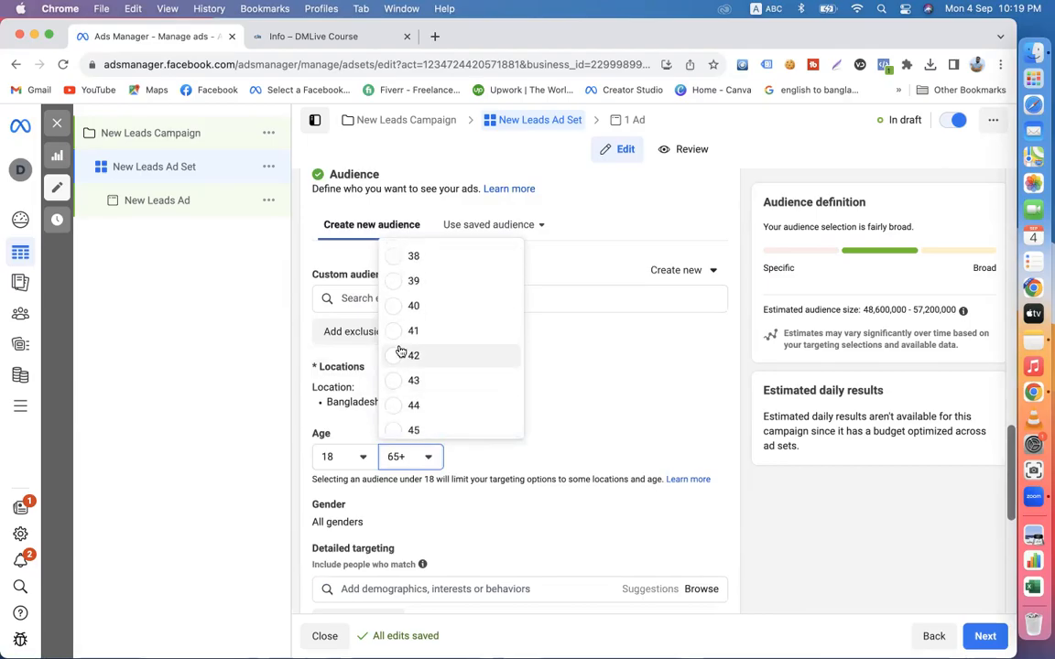
{"action": "left_click", "coordinate": [411, 306]}
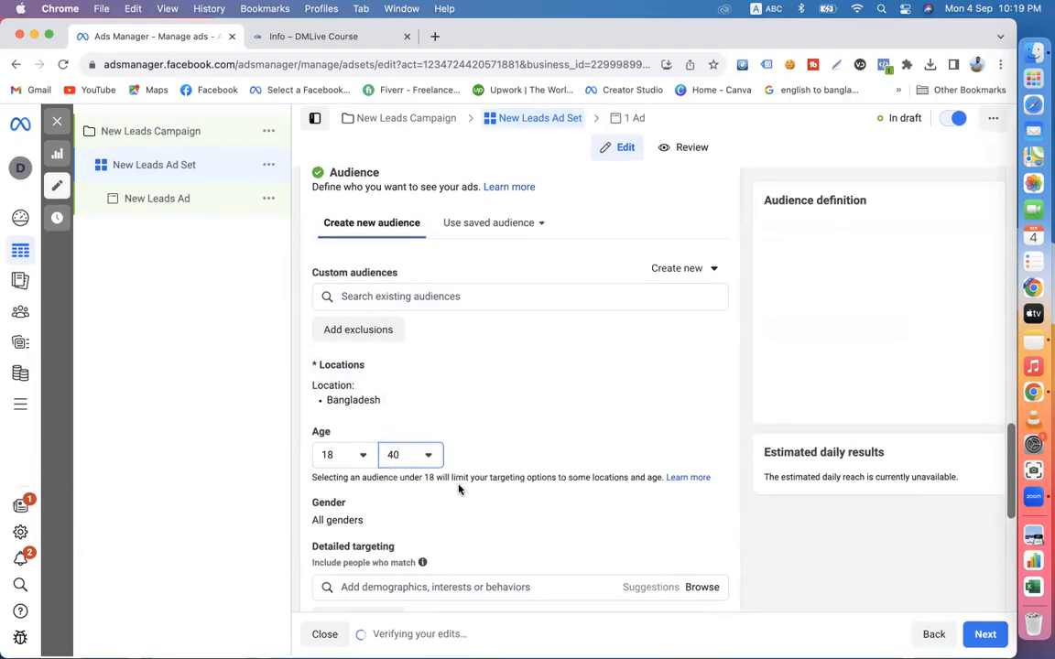
- Add the interests Digital marketing (marketing) and Social media marketing (marketing) to the ad set's detailed targeting
{"action": "scroll", "coordinate": [434, 523], "scroll_direction": "down", "scroll_amount": 3}
{"action": "left_click", "coordinate": [390, 416]}
{"action": "type", "text": "digital marketing"}
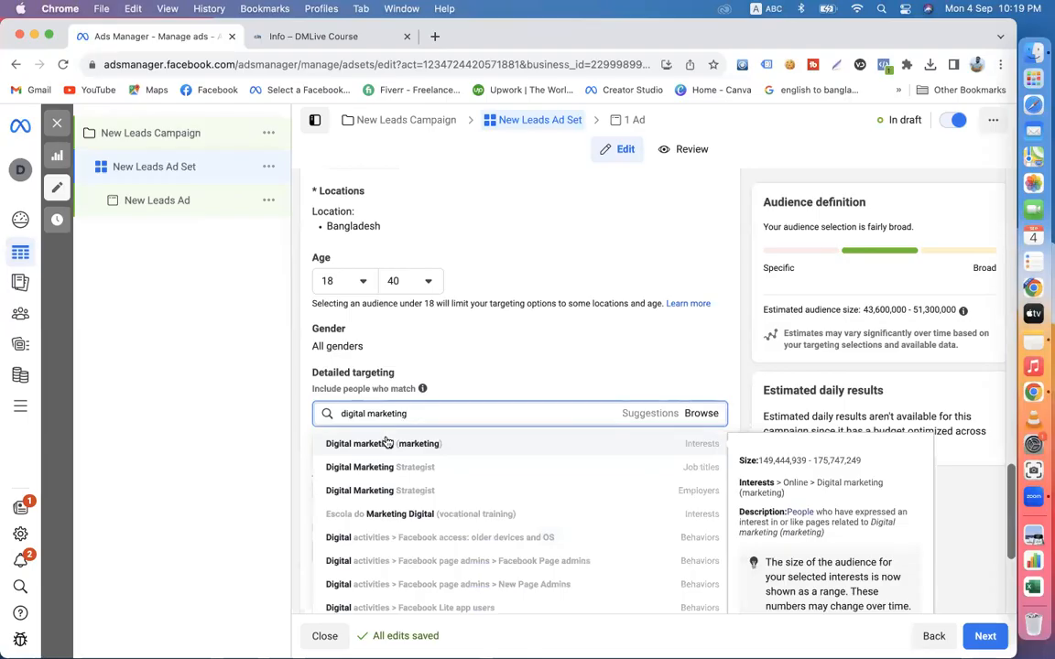
{"action": "left_click", "coordinate": [399, 445]}
{"action": "type", "text": "social media marke"}
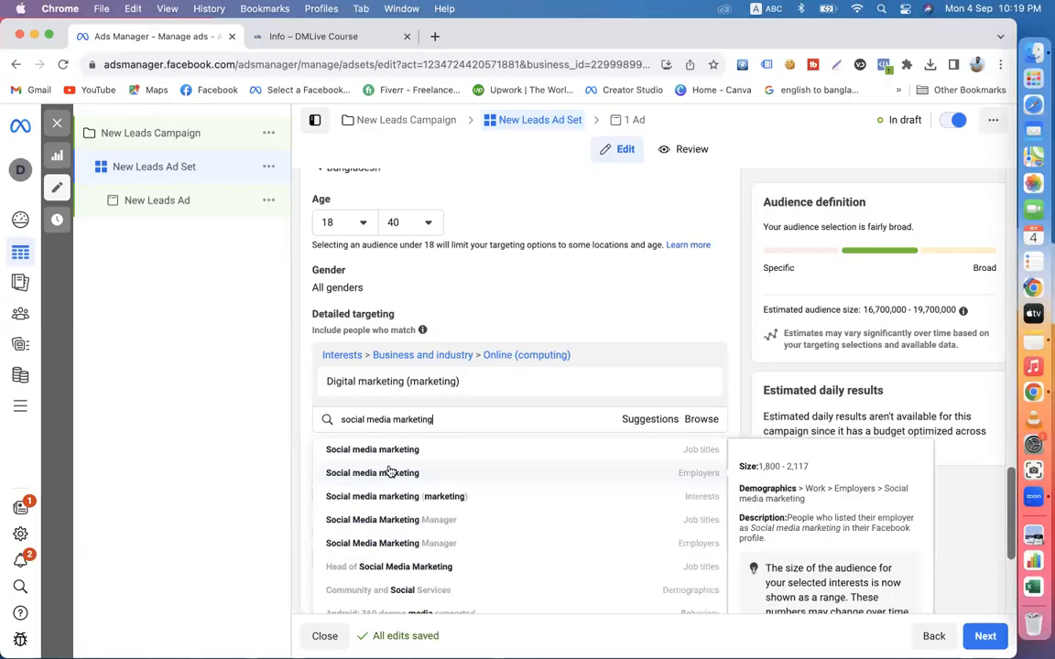
{"action": "left_click", "coordinate": [399, 504]}
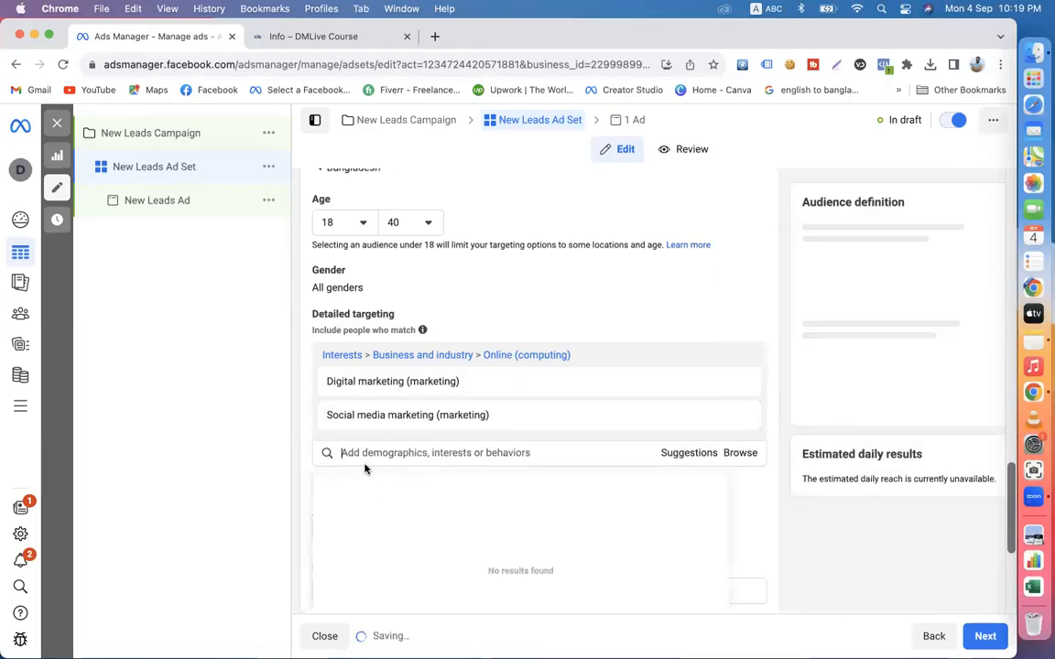
- Add the interests Search engine marketing (marketing) and Freelancer (careers) to the detailed targeting
{"action": "type", "text": "search eng"}
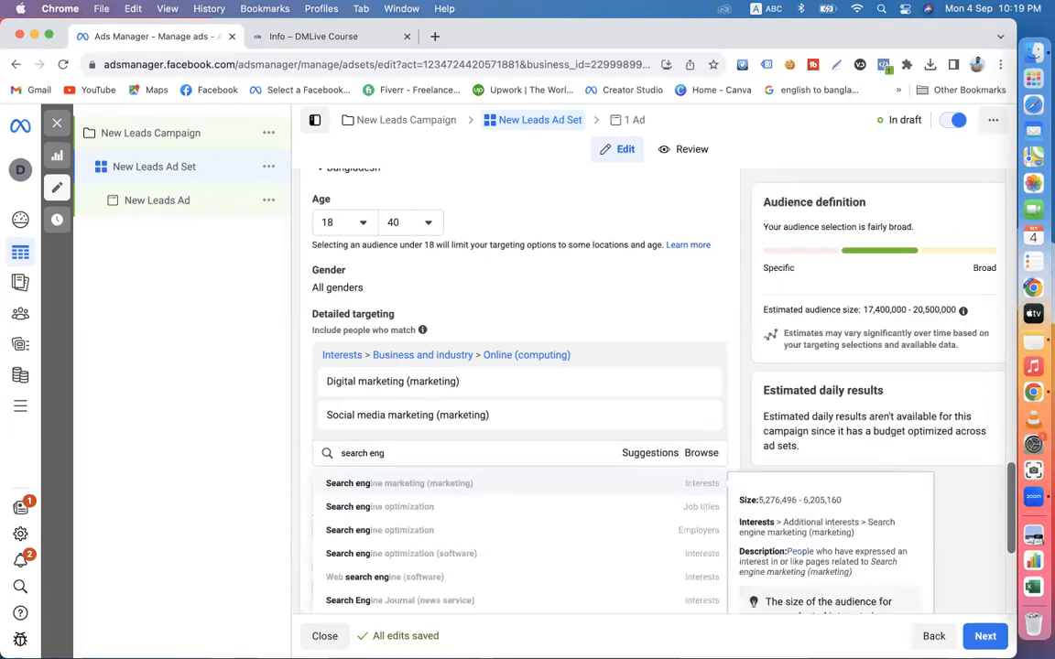
{"action": "left_click", "coordinate": [390, 485]}
{"action": "type", "text": "freelance"}
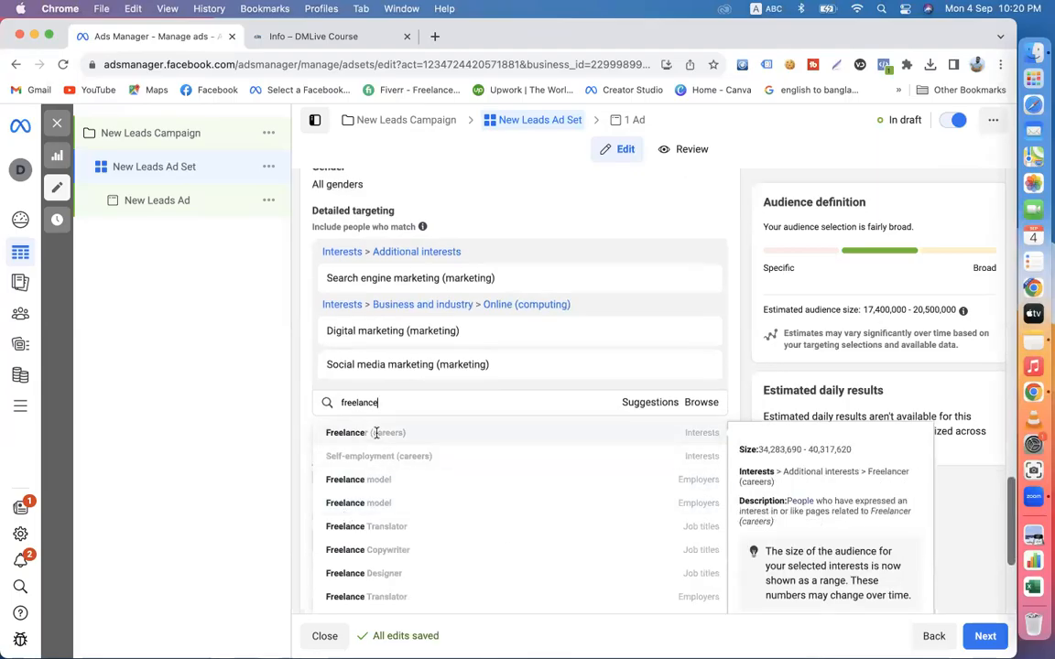
{"action": "left_click", "coordinate": [375, 433]}
- Enable Advantage detailed targeting and add English (All) and Bengali as the audience languages
{"action": "scroll", "coordinate": [302, 440], "scroll_direction": "down", "scroll_amount": 1}
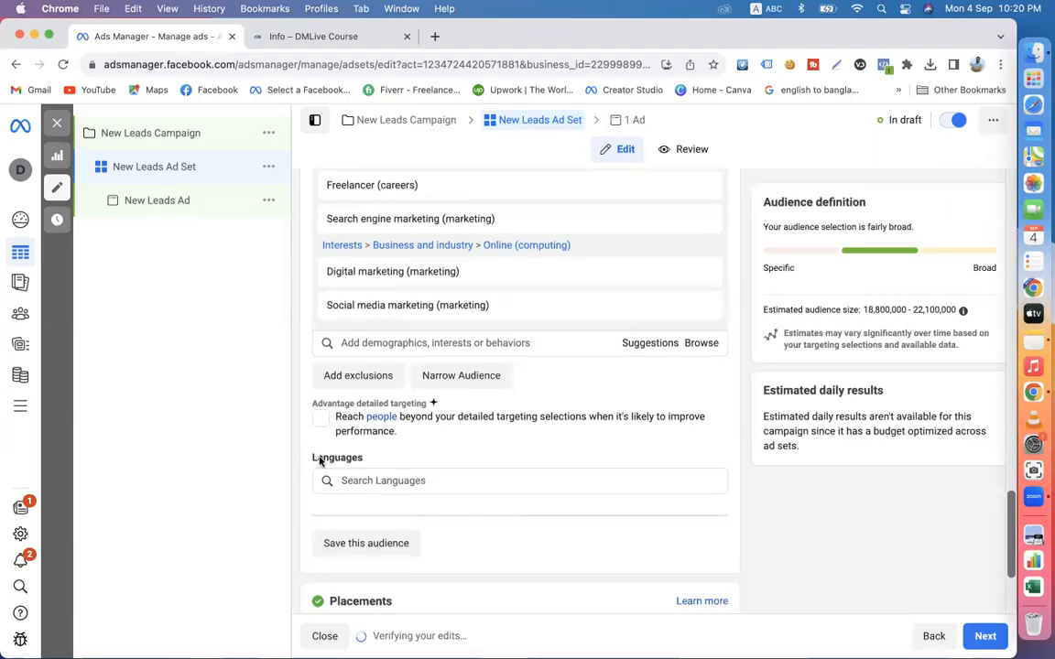
{"action": "left_click", "coordinate": [320, 417]}
{"action": "left_click", "coordinate": [377, 480]}
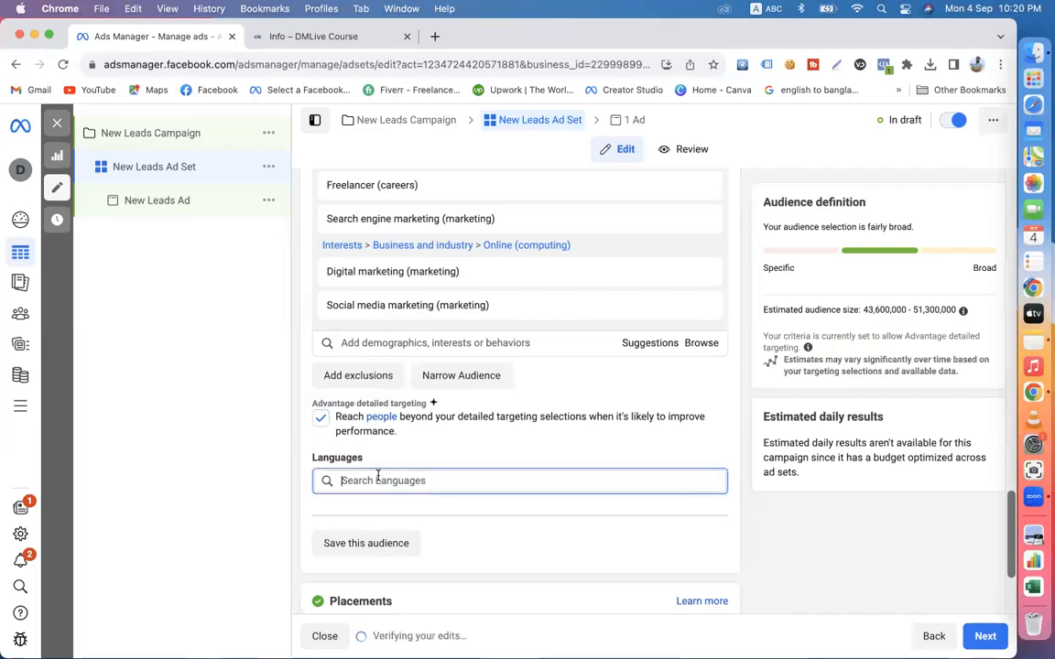
{"action": "type", "text": "en"}
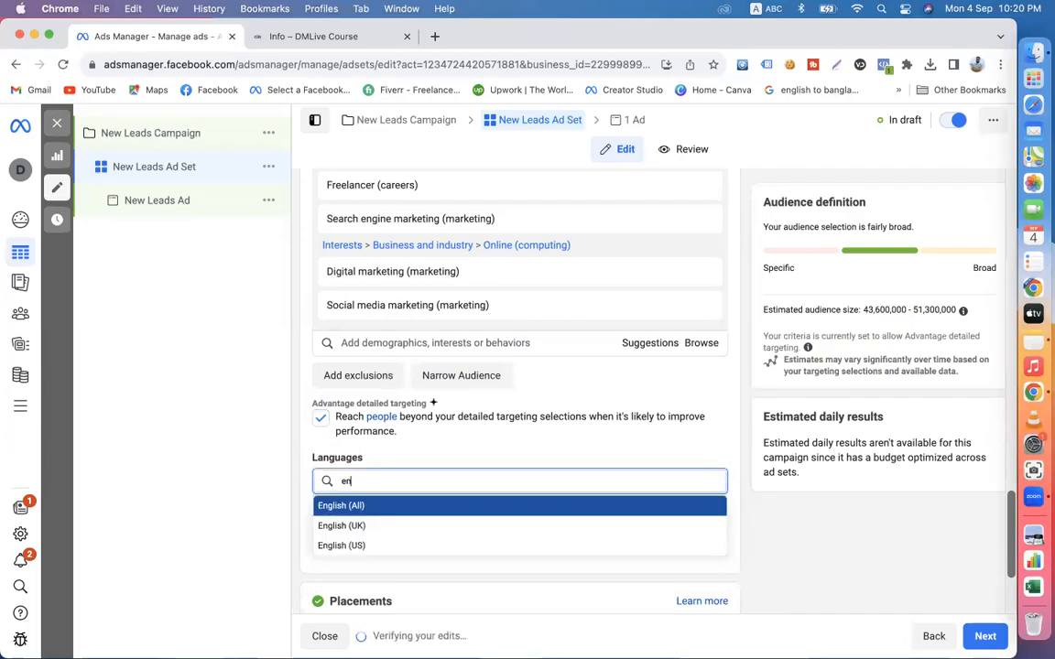
{"action": "left_click", "coordinate": [381, 511]}
{"action": "type", "text": "ben"}
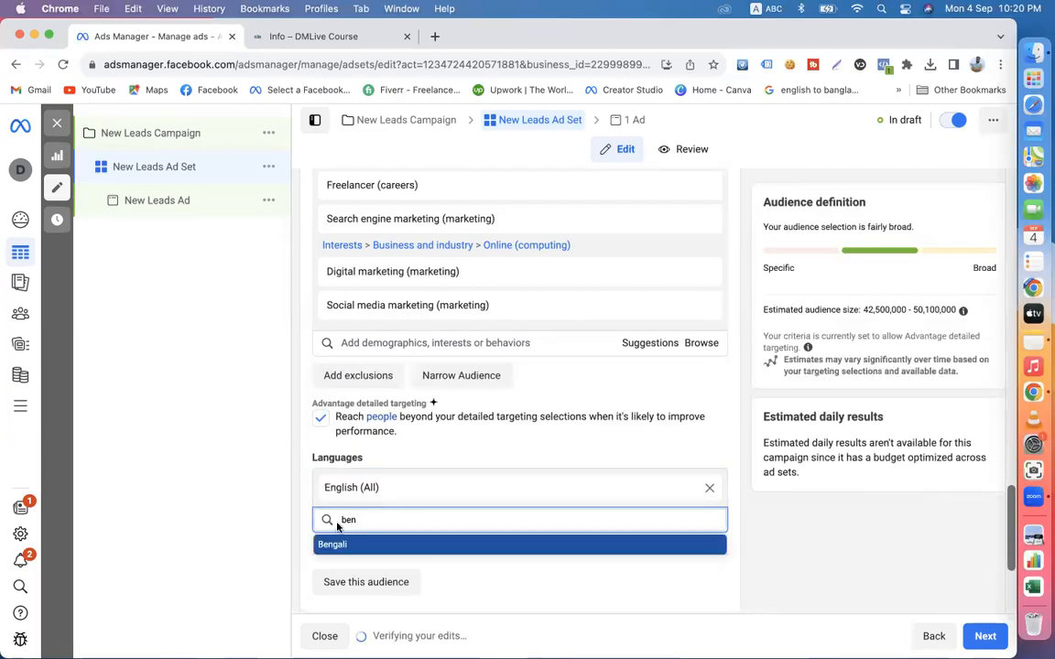
{"action": "key", "text": "Return"}
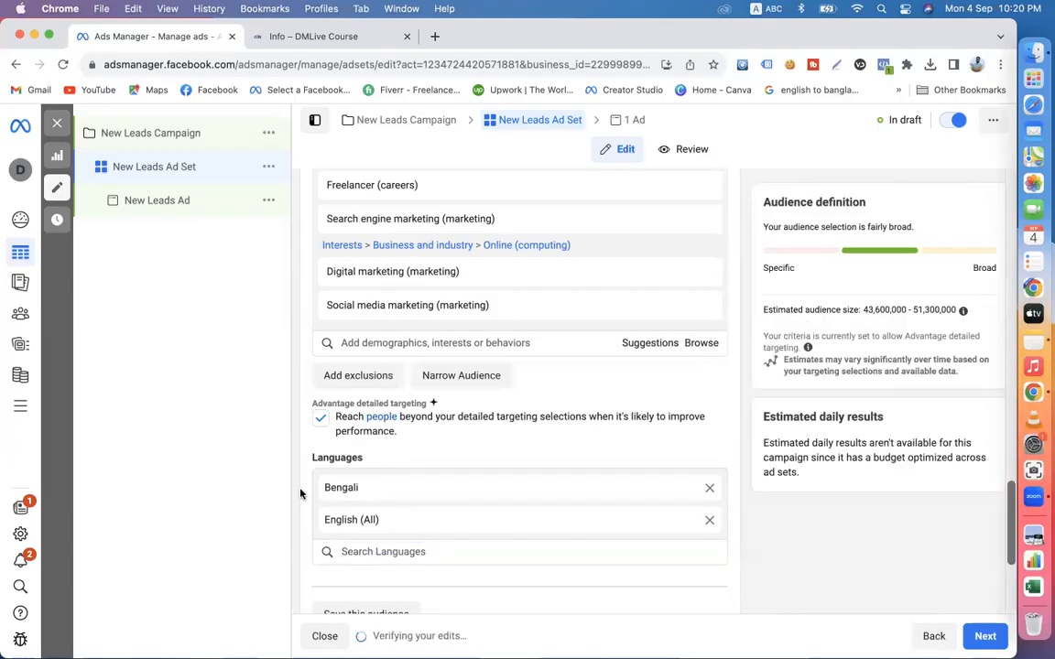
- Review the ad set's conversion location, Facebook Page, audience, detailed targeting and language settings
{"action": "scroll", "coordinate": [300, 495], "scroll_direction": "up", "scroll_amount": 5}
{"action": "scroll", "coordinate": [300, 495], "scroll_direction": "down", "scroll_amount": 2}
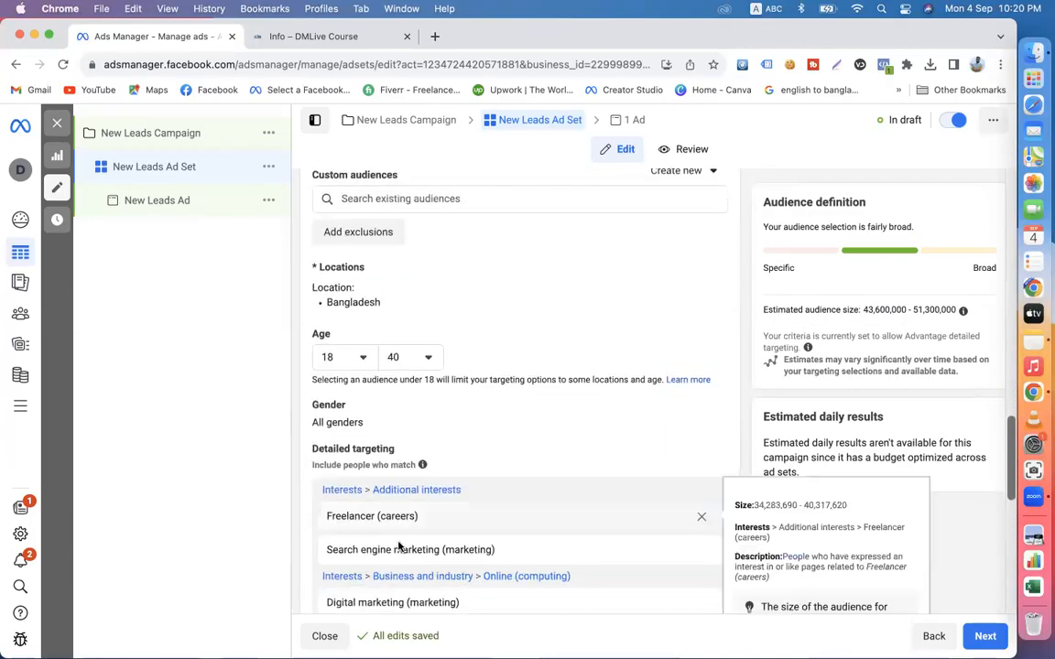
{"action": "scroll", "coordinate": [298, 384], "scroll_direction": "up", "scroll_amount": 6}
{"action": "scroll", "coordinate": [296, 385], "scroll_direction": "up", "scroll_amount": 8}
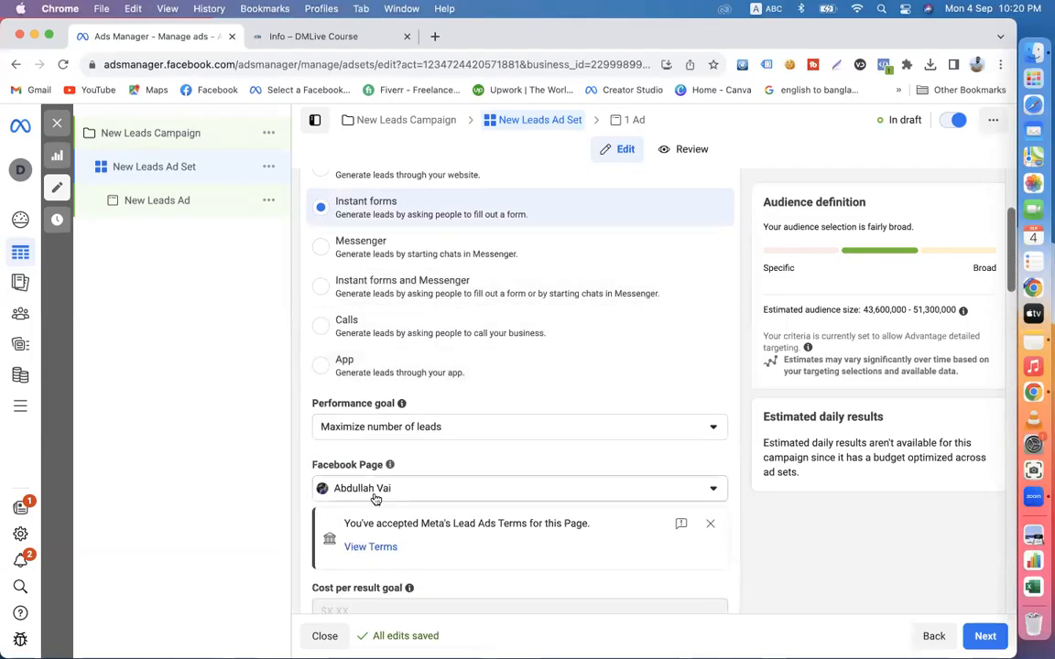
{"action": "scroll", "coordinate": [376, 499], "scroll_direction": "down", "scroll_amount": 8}
{"action": "scroll", "coordinate": [357, 536], "scroll_direction": "down", "scroll_amount": 3}
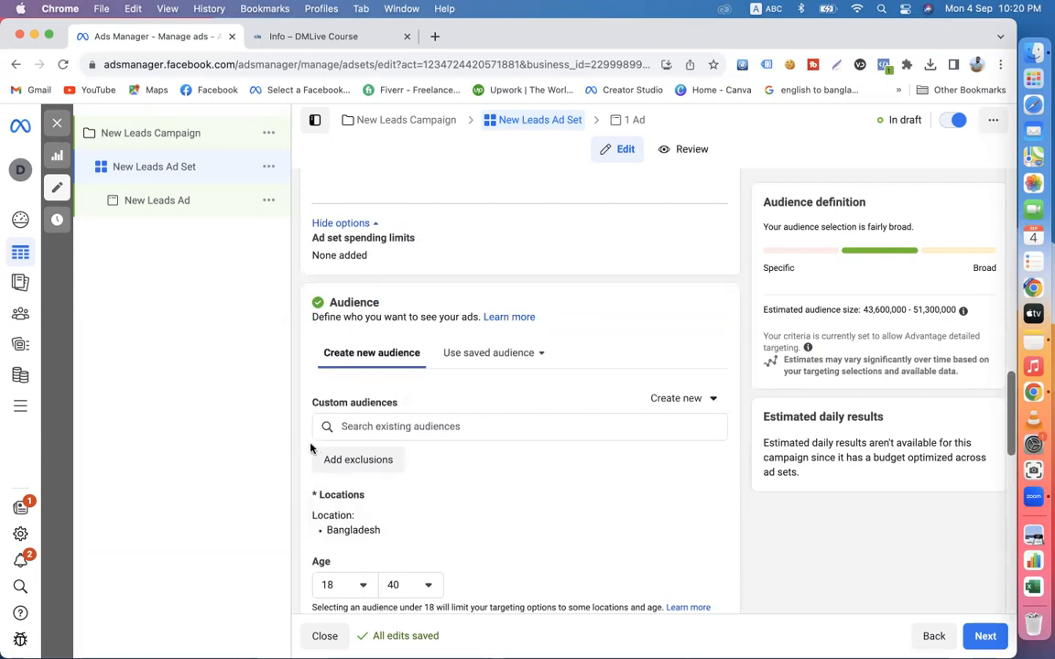
{"action": "scroll", "coordinate": [310, 439], "scroll_direction": "down", "scroll_amount": 4}
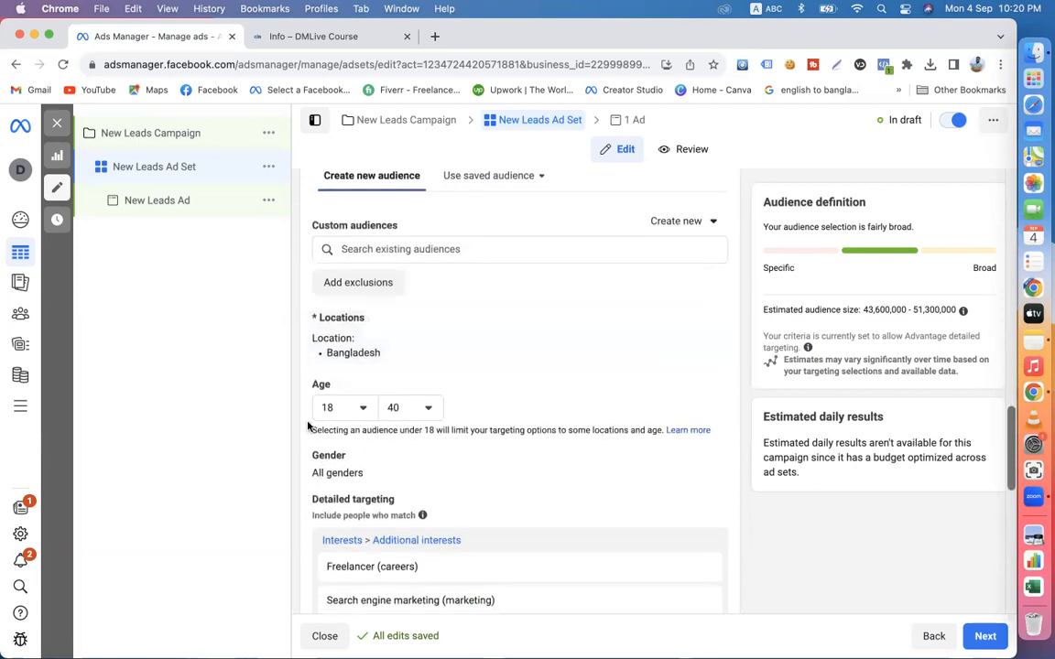
{"action": "scroll", "coordinate": [312, 470], "scroll_direction": "down", "scroll_amount": 6}
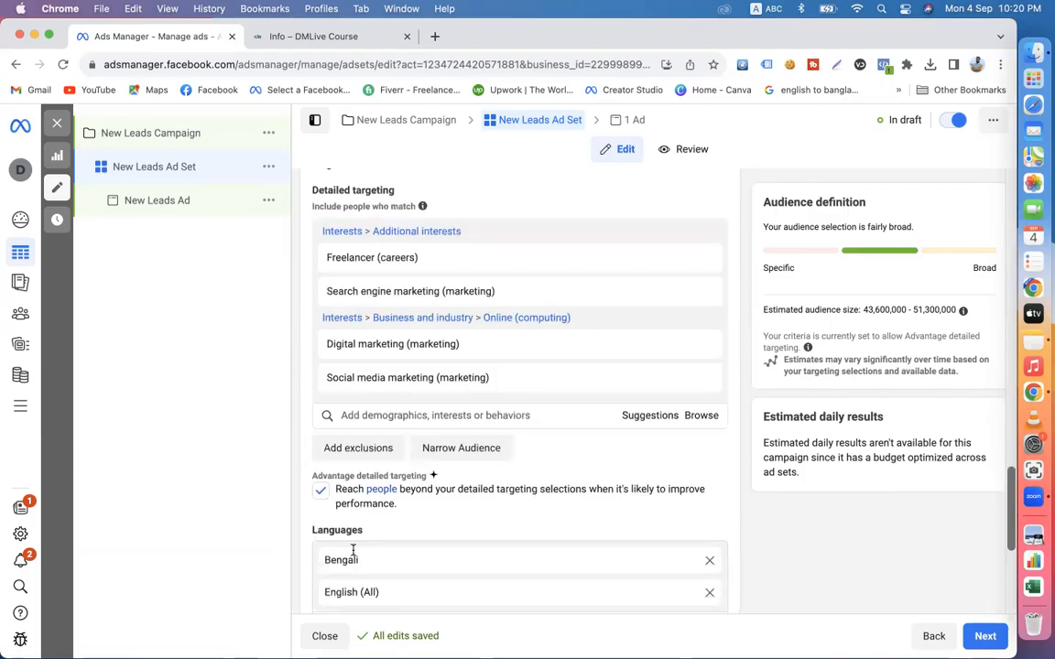
{"action": "scroll", "coordinate": [352, 549], "scroll_direction": "down", "scroll_amount": 1}
{"action": "scroll", "coordinate": [339, 540], "scroll_direction": "down", "scroll_amount": 5}
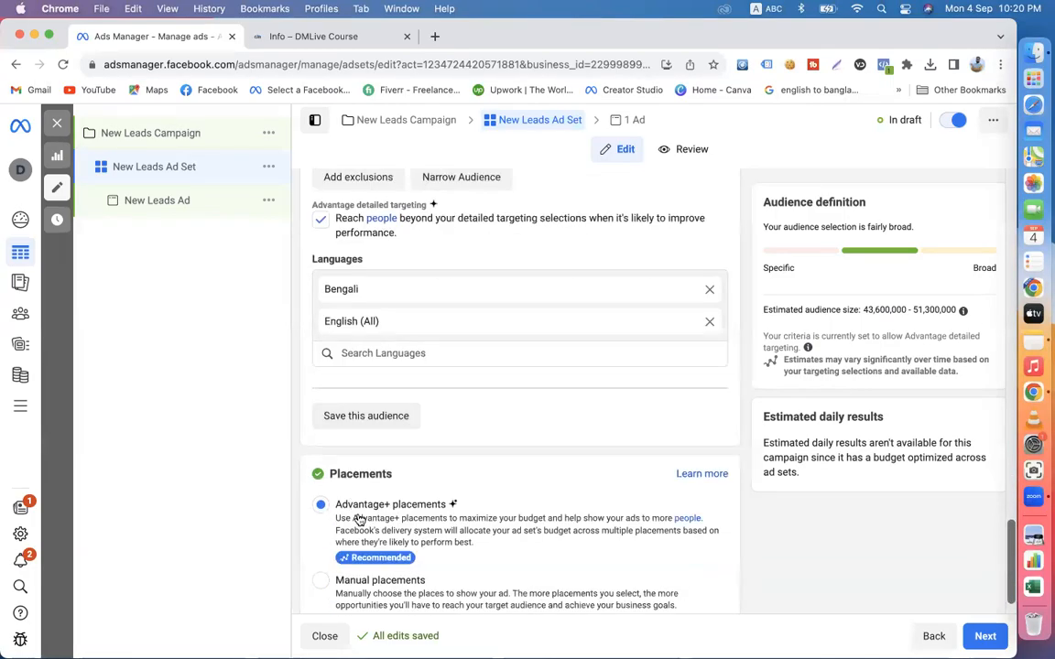
- Switch the ad set to manual placements and exclude Instagram from the platforms
{"action": "scroll", "coordinate": [360, 519], "scroll_direction": "down", "scroll_amount": 1}
{"action": "left_click", "coordinate": [322, 541]}
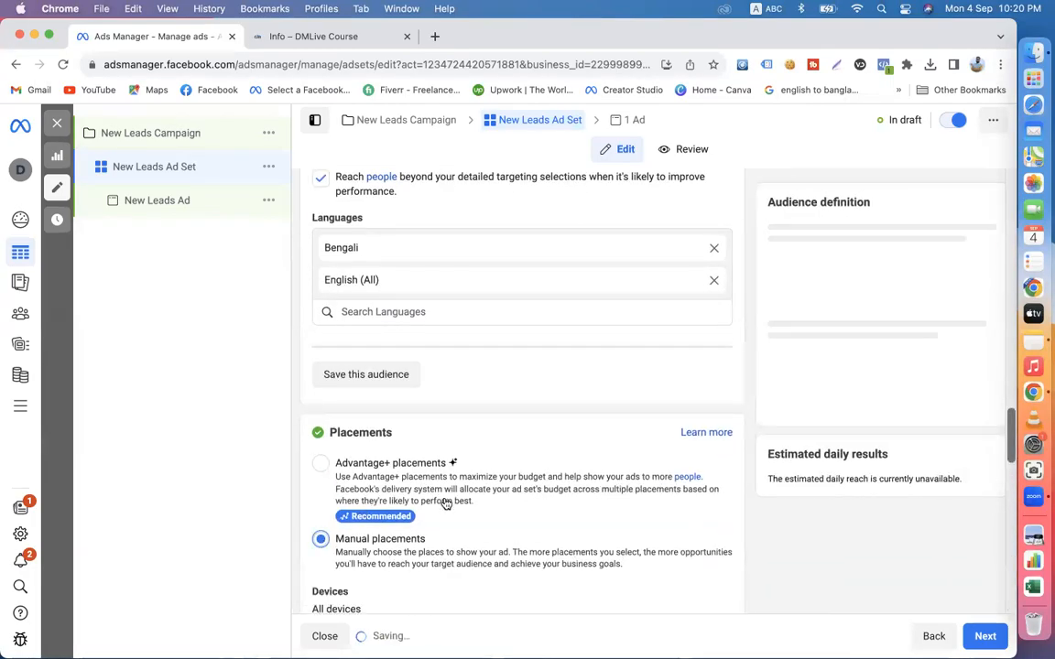
{"action": "scroll", "coordinate": [439, 513], "scroll_direction": "down", "scroll_amount": 5}
{"action": "left_click", "coordinate": [466, 427]}
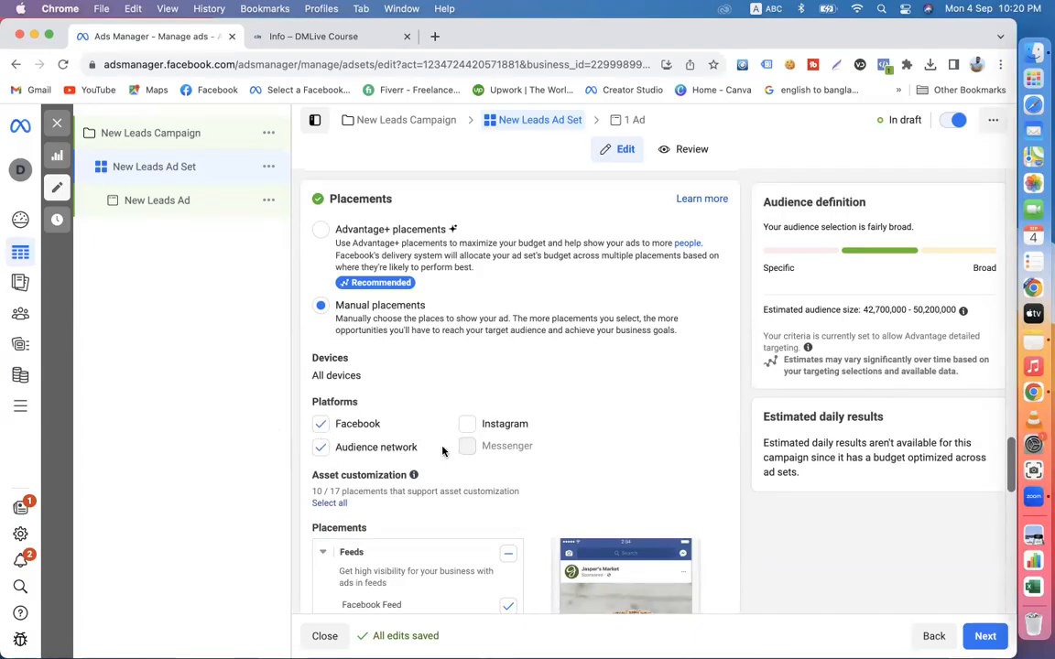
- Check the ad set once more from its conversion settings to its placements and continue to the ad
{"action": "scroll", "coordinate": [446, 469], "scroll_direction": "down", "scroll_amount": 3}
{"action": "scroll", "coordinate": [447, 469], "scroll_direction": "up", "scroll_amount": 20}
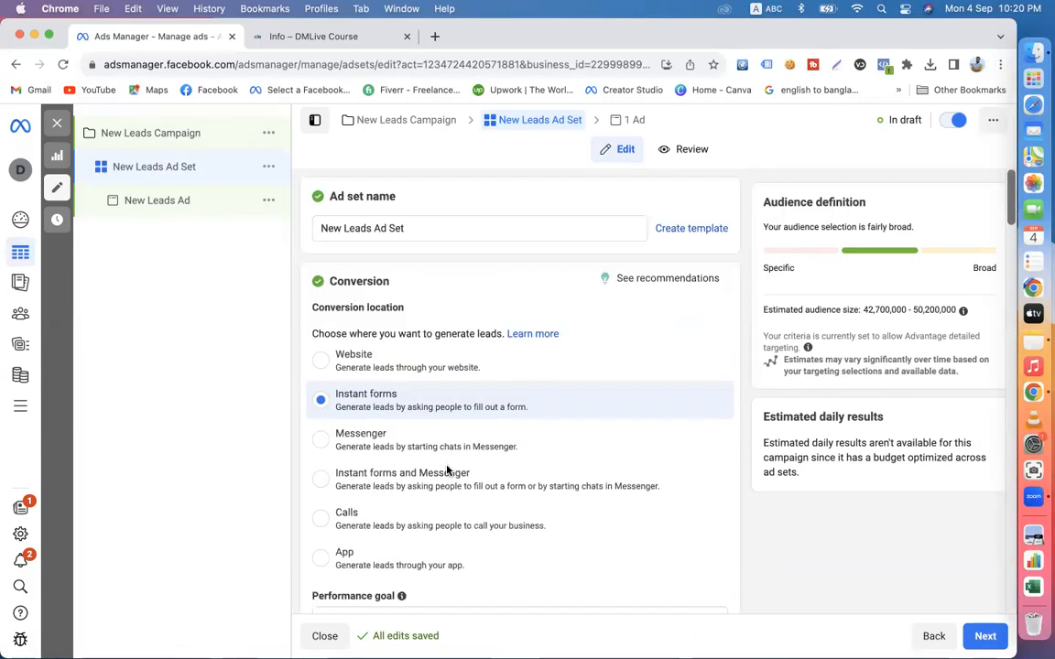
{"action": "scroll", "coordinate": [604, 362], "scroll_direction": "down", "scroll_amount": 2}
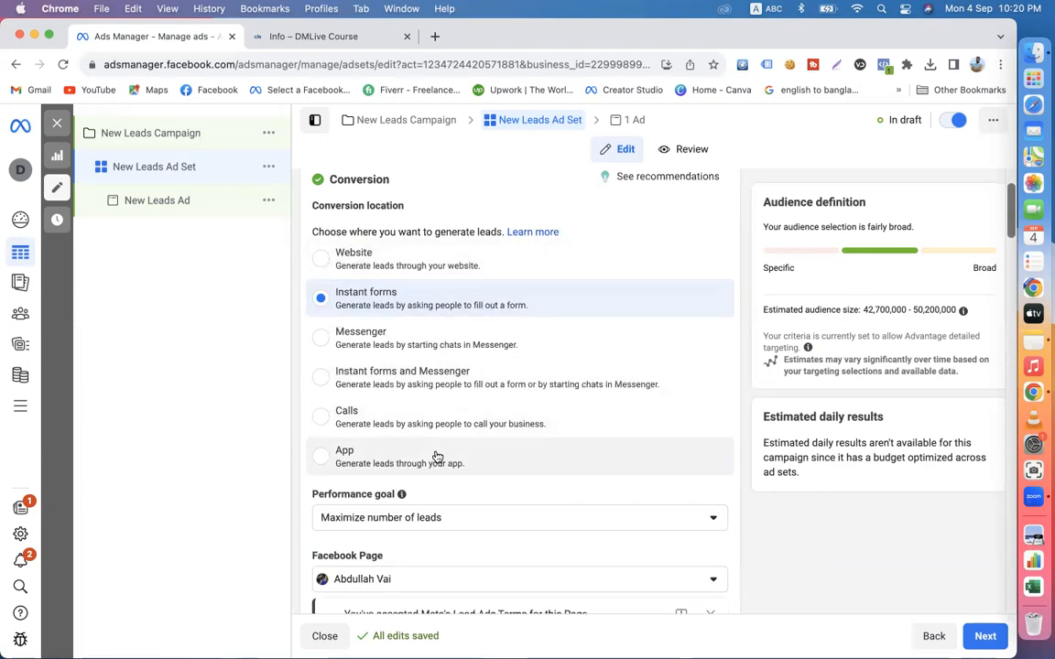
{"action": "scroll", "coordinate": [412, 393], "scroll_direction": "down", "scroll_amount": 5}
{"action": "scroll", "coordinate": [583, 437], "scroll_direction": "down", "scroll_amount": 10}
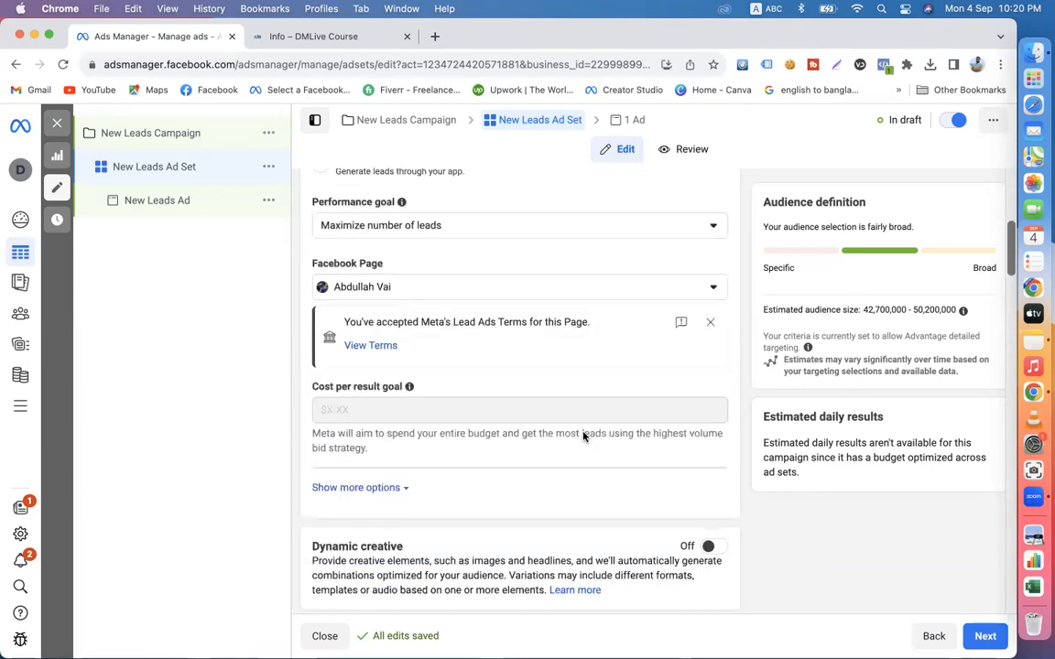
{"action": "scroll", "coordinate": [486, 492], "scroll_direction": "down", "scroll_amount": 15}
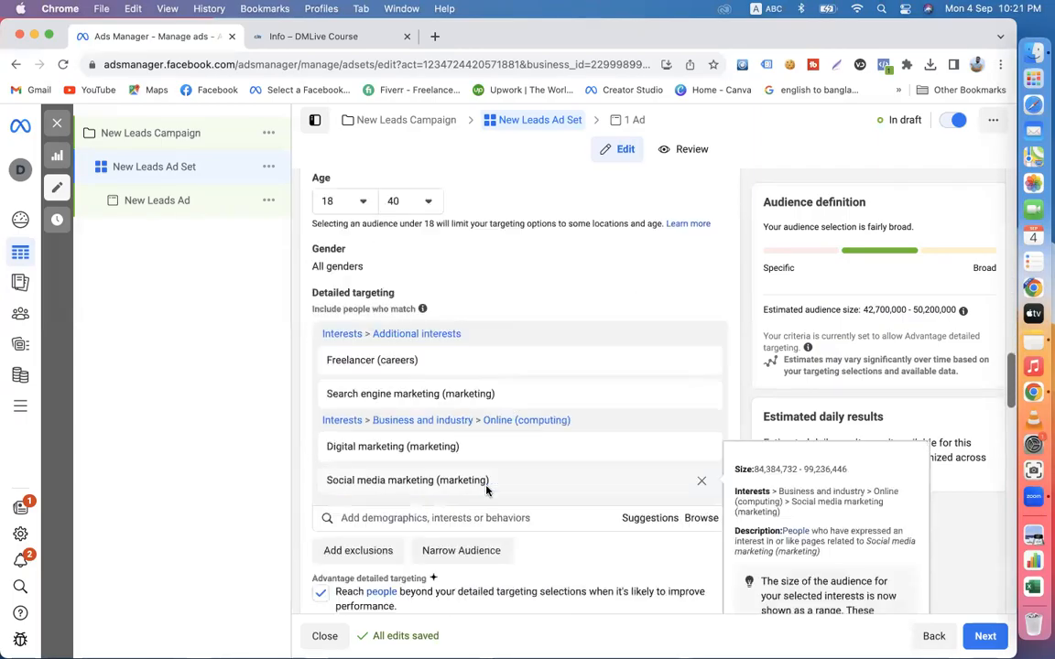
{"action": "scroll", "coordinate": [613, 403], "scroll_direction": "down", "scroll_amount": 8}
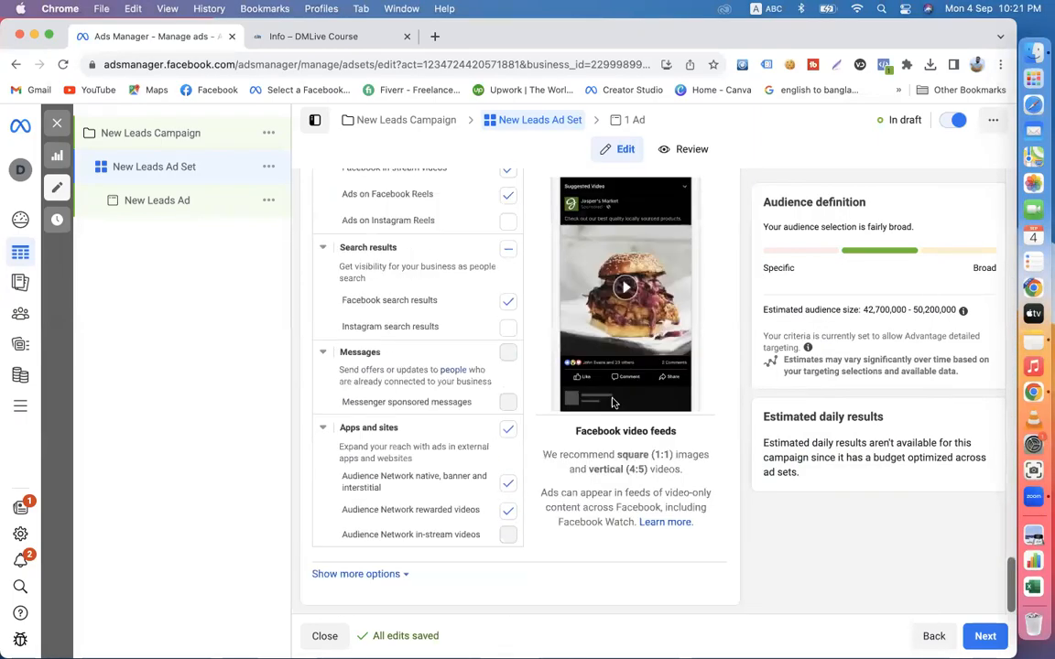
{"action": "left_click", "coordinate": [992, 630]}
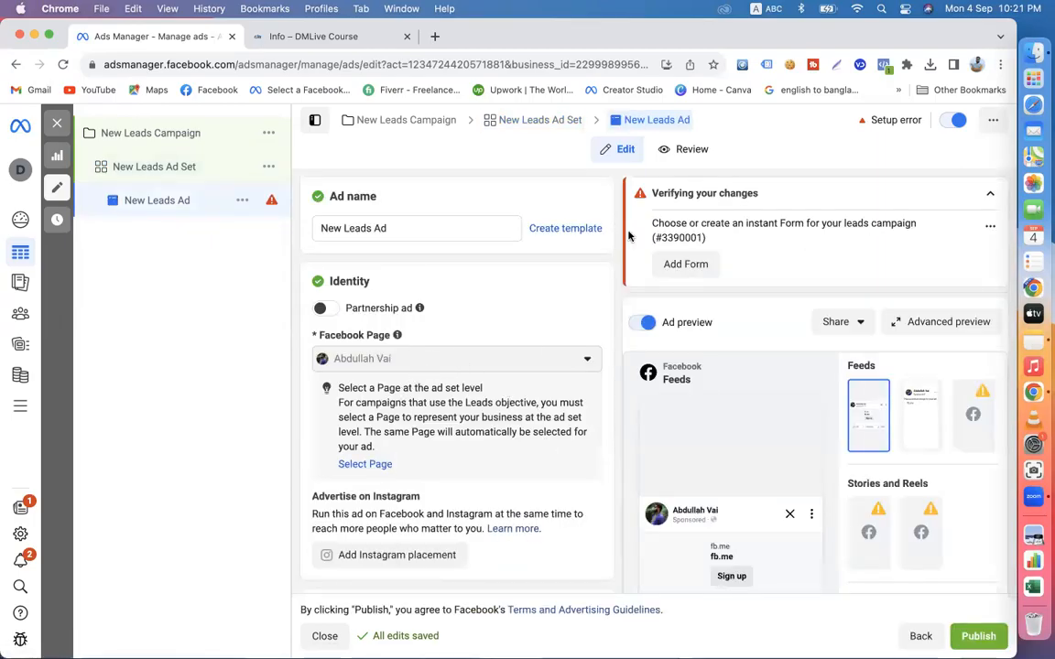
- Read the ad's setup error and examine the available ad setup options, keeping Create ad
{"action": "mouse_move", "coordinate": [718, 241]}
{"action": "left_mouse_down"}
{"action": "mouse_move", "coordinate": [650, 226]}
{"action": "mouse_move", "coordinate": [701, 226]}
{"action": "mouse_move", "coordinate": [640, 226]}
{"action": "mouse_move", "coordinate": [734, 236]}
{"action": "left_mouse_up"}
{"action": "scroll", "coordinate": [454, 423], "scroll_direction": "down", "scroll_amount": 3}
{"action": "scroll", "coordinate": [504, 475], "scroll_direction": "down", "scroll_amount": 3}
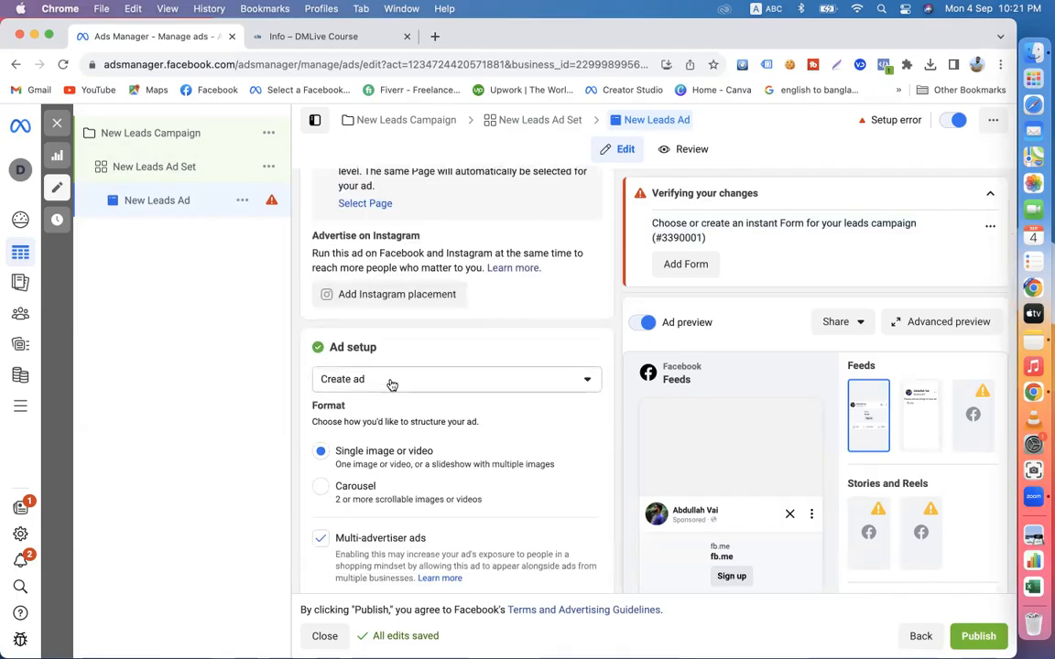
{"action": "left_click", "coordinate": [391, 384]}
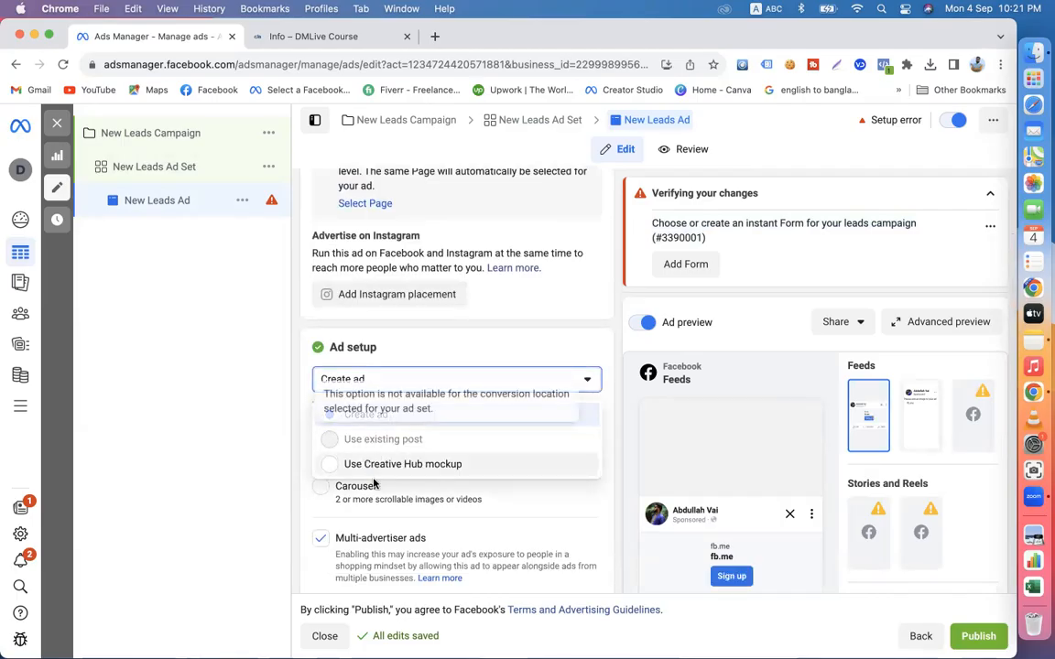
{"action": "left_click", "coordinate": [303, 499]}
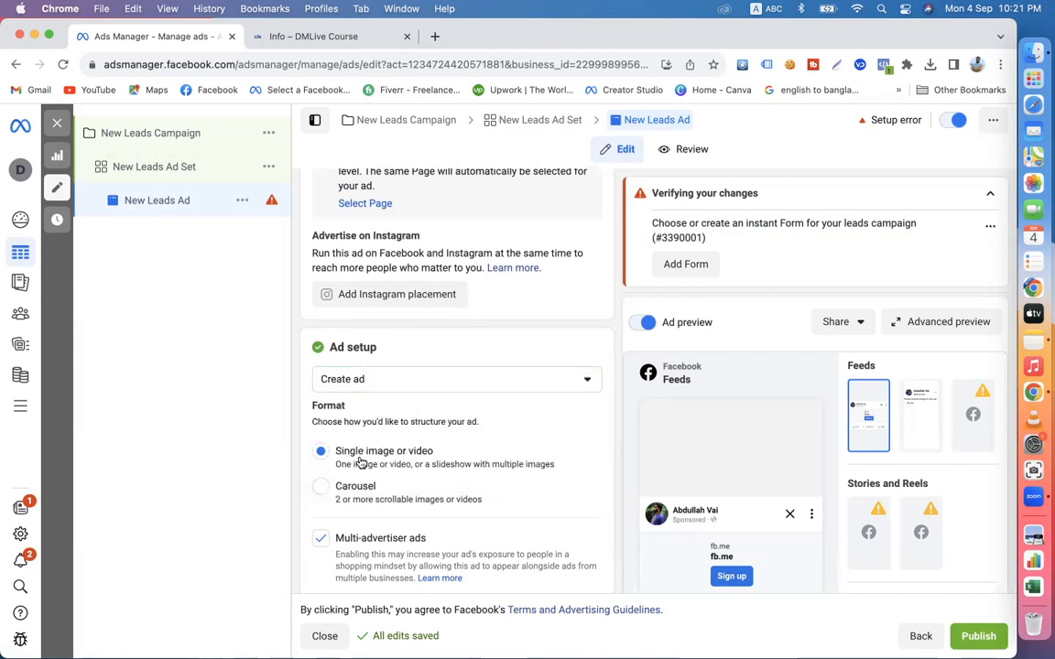
- Upload the image 42.jpeg from the Downloads folder as media for the ad creative
{"action": "scroll", "coordinate": [418, 469], "scroll_direction": "down", "scroll_amount": 5}
{"action": "left_click", "coordinate": [364, 518]}
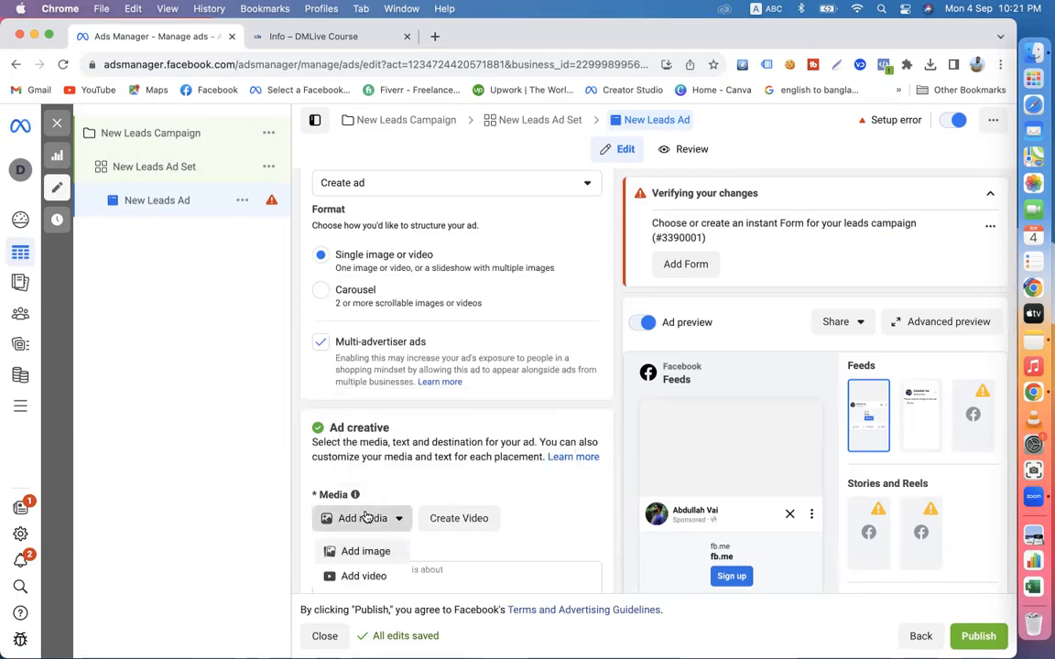
{"action": "left_click", "coordinate": [365, 550]}
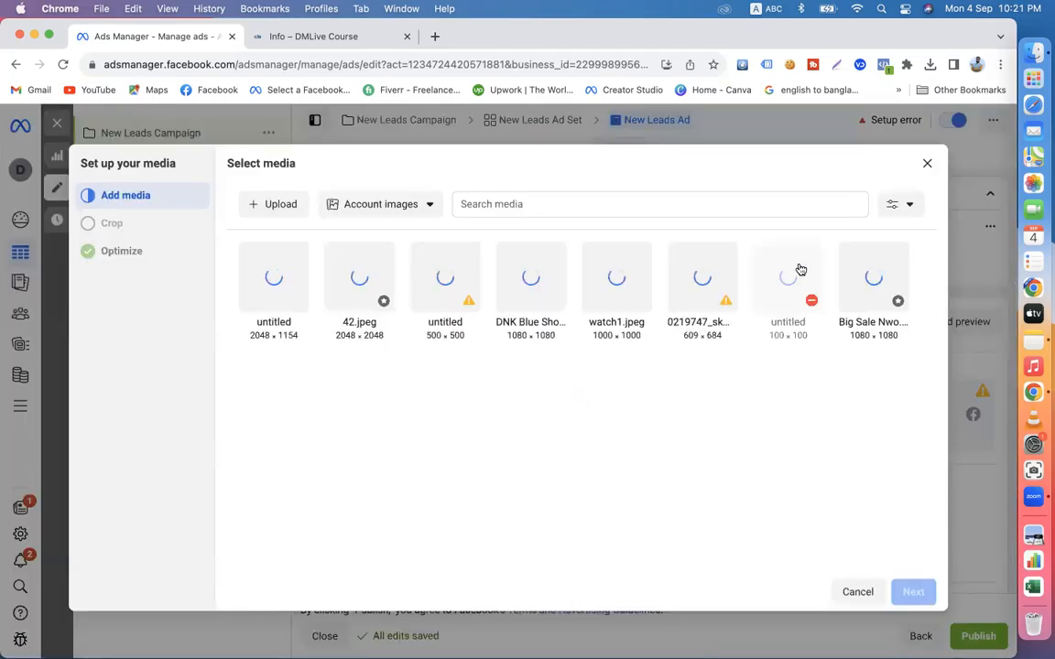
{"action": "left_click", "coordinate": [274, 206]}
{"action": "left_click", "coordinate": [105, 277]}
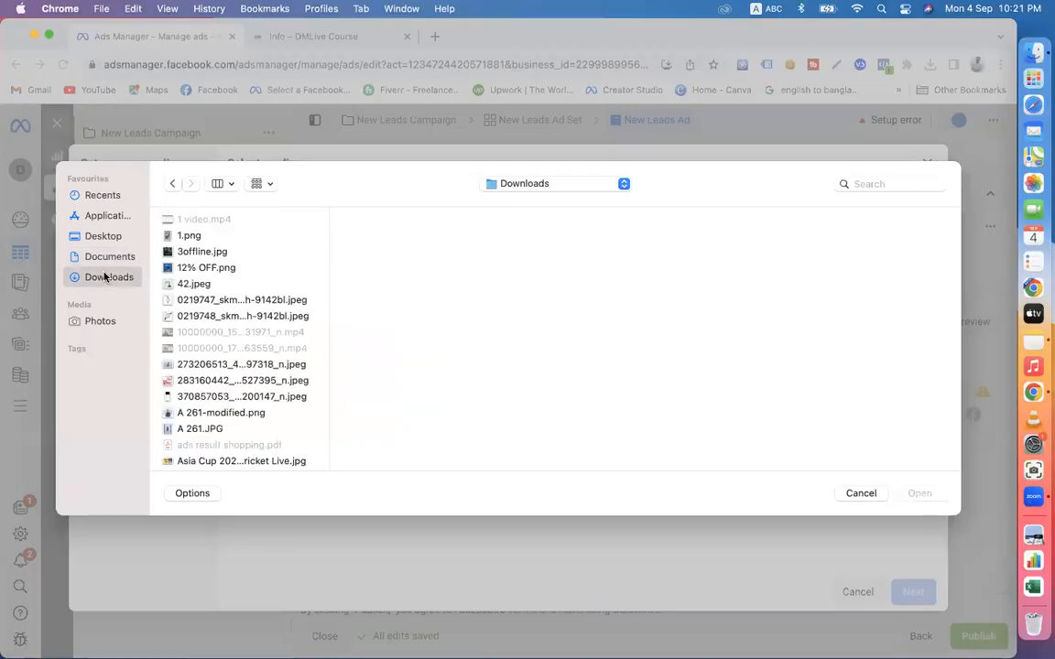
{"action": "left_click", "coordinate": [194, 284]}
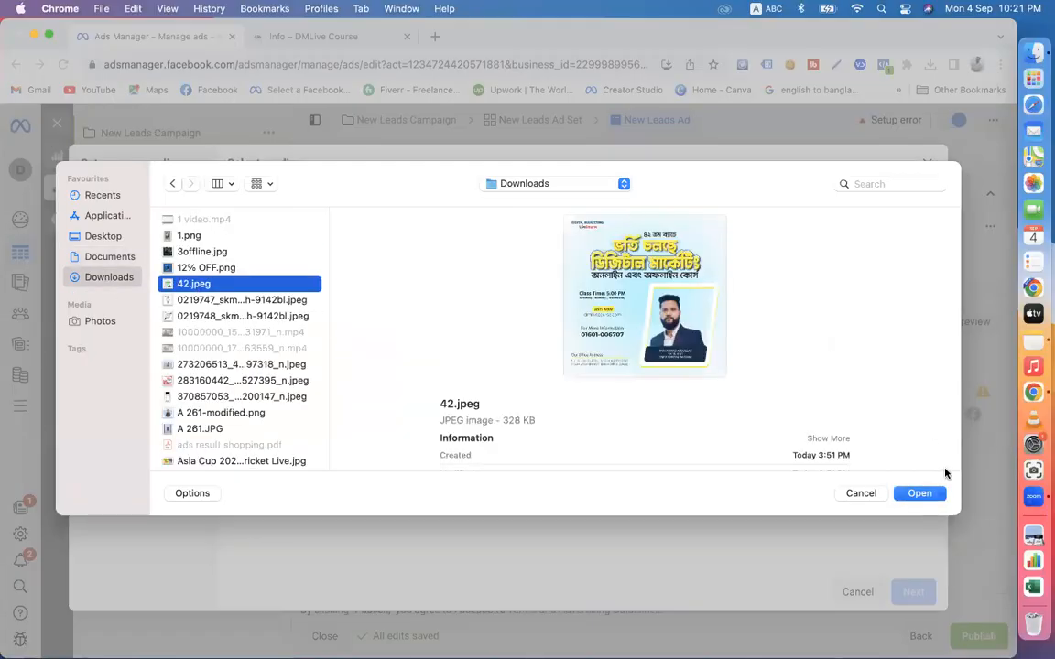
{"action": "left_click", "coordinate": [919, 493]}
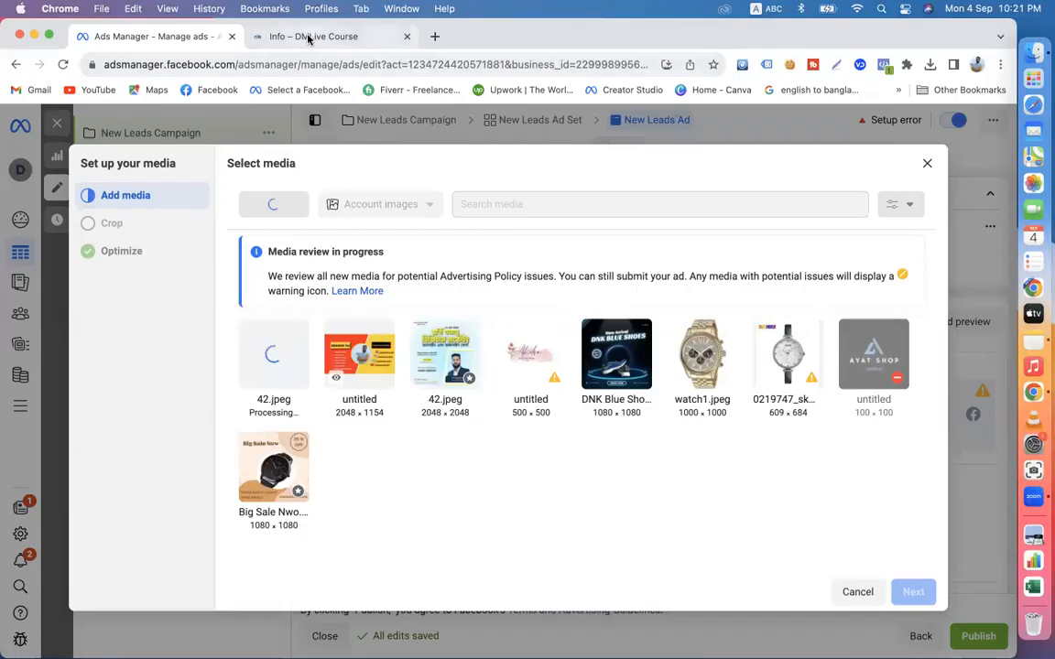
- Open the Digital Marketing Live Course page on Facebook, find the recent Bengali course admission post and expand its full text
{"action": "left_click", "coordinate": [309, 36]}
{"action": "left_click", "coordinate": [203, 90]}
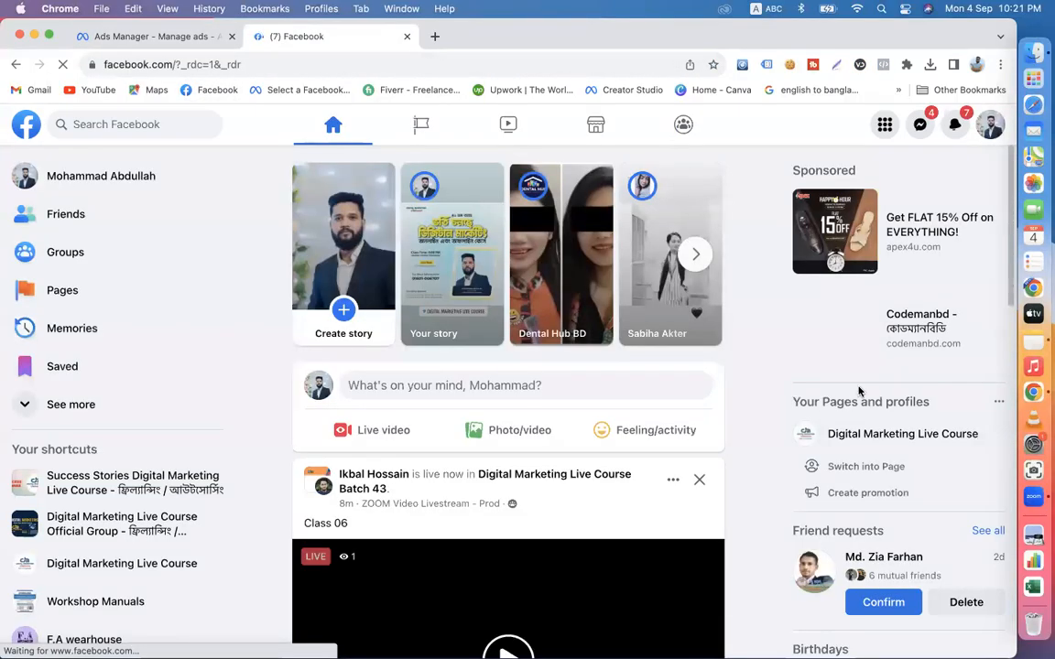
{"action": "left_click", "coordinate": [879, 435]}
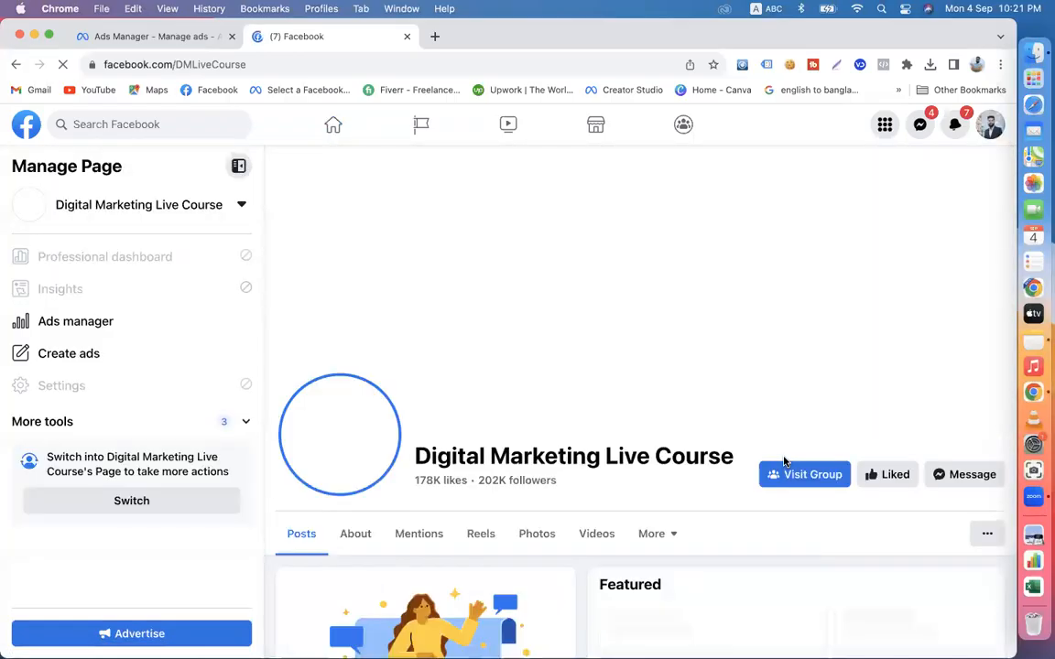
{"action": "scroll", "coordinate": [783, 462], "scroll_direction": "down", "scroll_amount": 20}
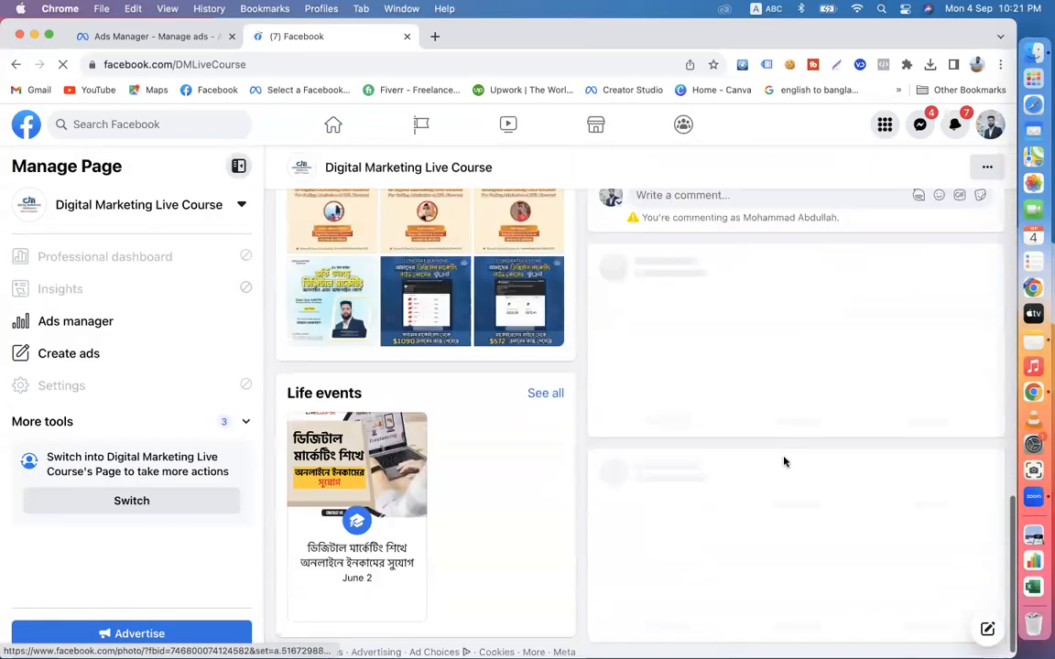
{"action": "scroll", "coordinate": [784, 461], "scroll_direction": "down", "scroll_amount": 2}
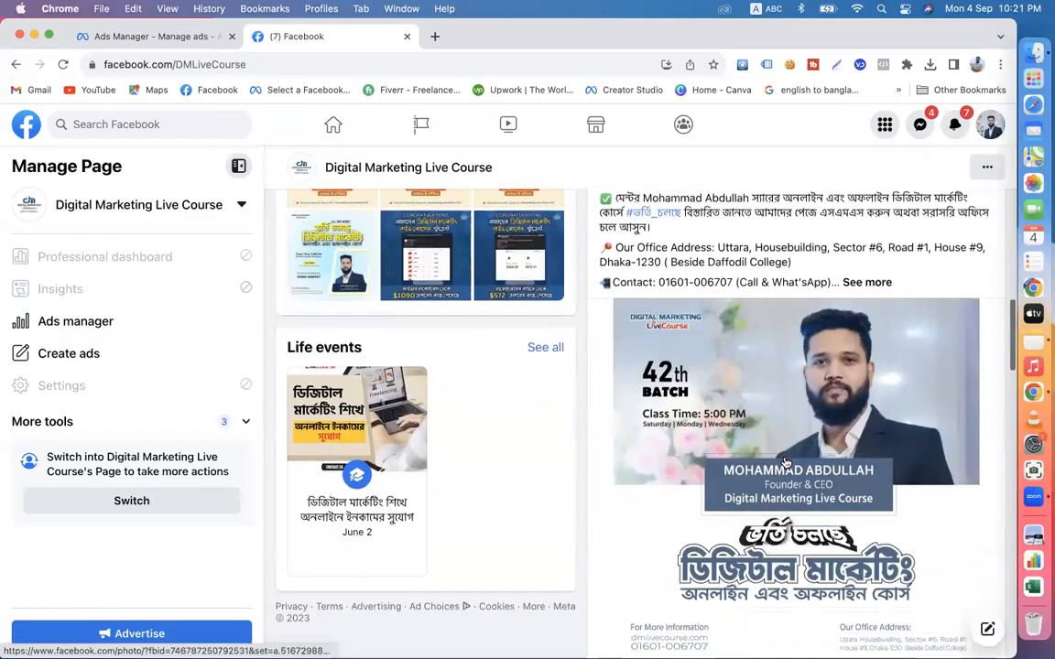
{"action": "scroll", "coordinate": [786, 462], "scroll_direction": "down", "scroll_amount": 20}
{"action": "scroll", "coordinate": [785, 462], "scroll_direction": "down", "scroll_amount": 12}
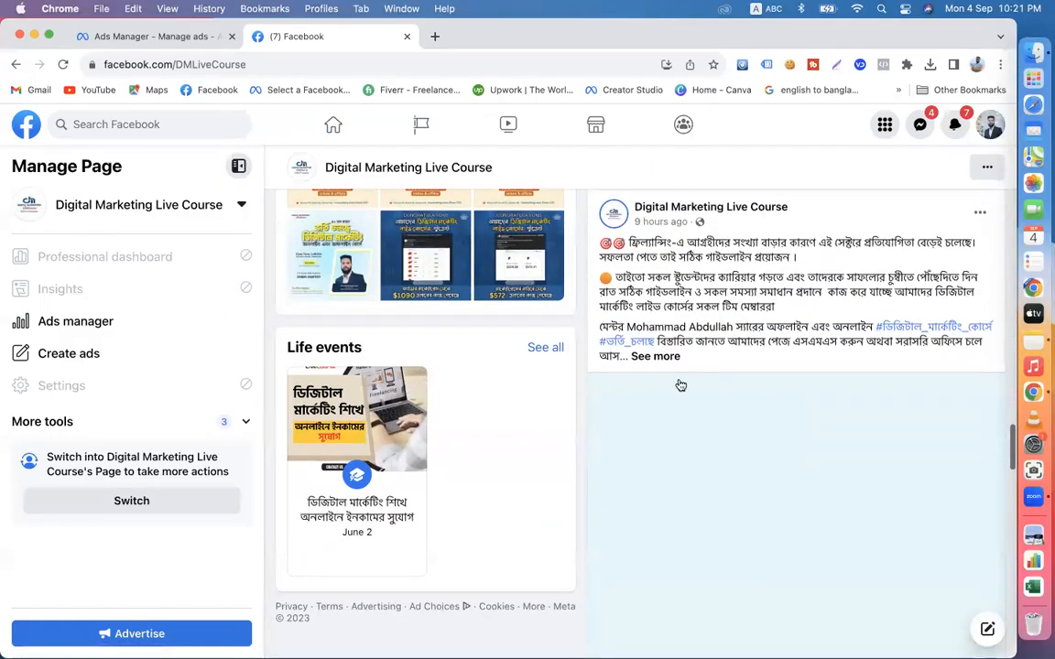
{"action": "left_click", "coordinate": [654, 357]}
- Copy the expanded course post's text from its opening line through the contact line
{"action": "scroll", "coordinate": [723, 393], "scroll_direction": "down", "scroll_amount": 10}
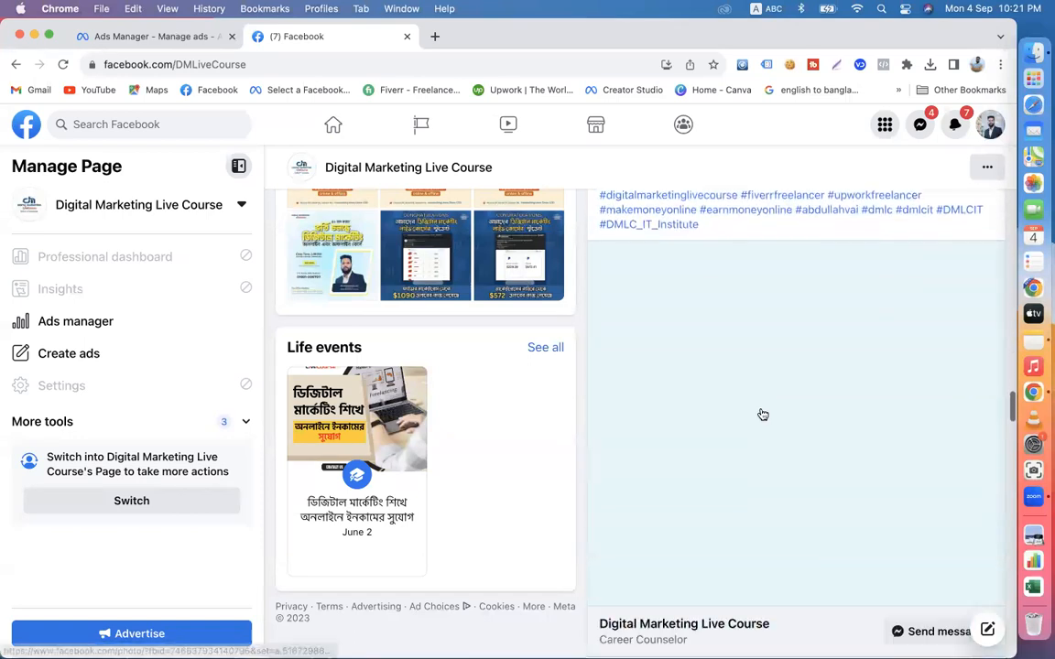
{"action": "scroll", "coordinate": [762, 414], "scroll_direction": "down", "scroll_amount": 3}
{"action": "scroll", "coordinate": [762, 415], "scroll_direction": "up", "scroll_amount": 2}
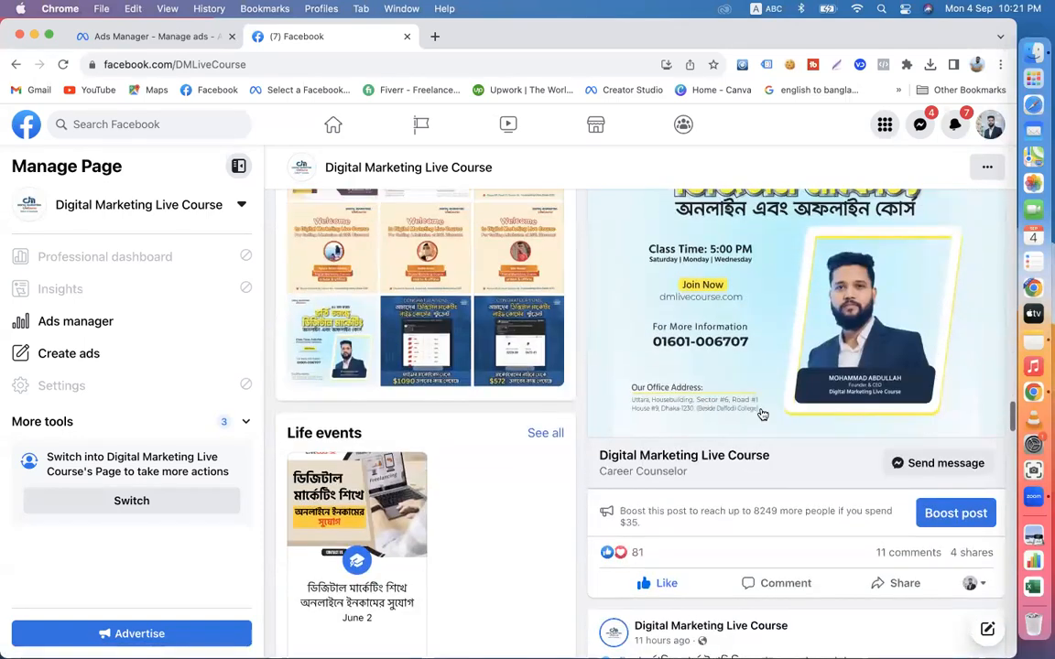
{"action": "scroll", "coordinate": [763, 415], "scroll_direction": "up", "scroll_amount": 15}
{"action": "scroll", "coordinate": [763, 415], "scroll_direction": "down", "scroll_amount": 2}
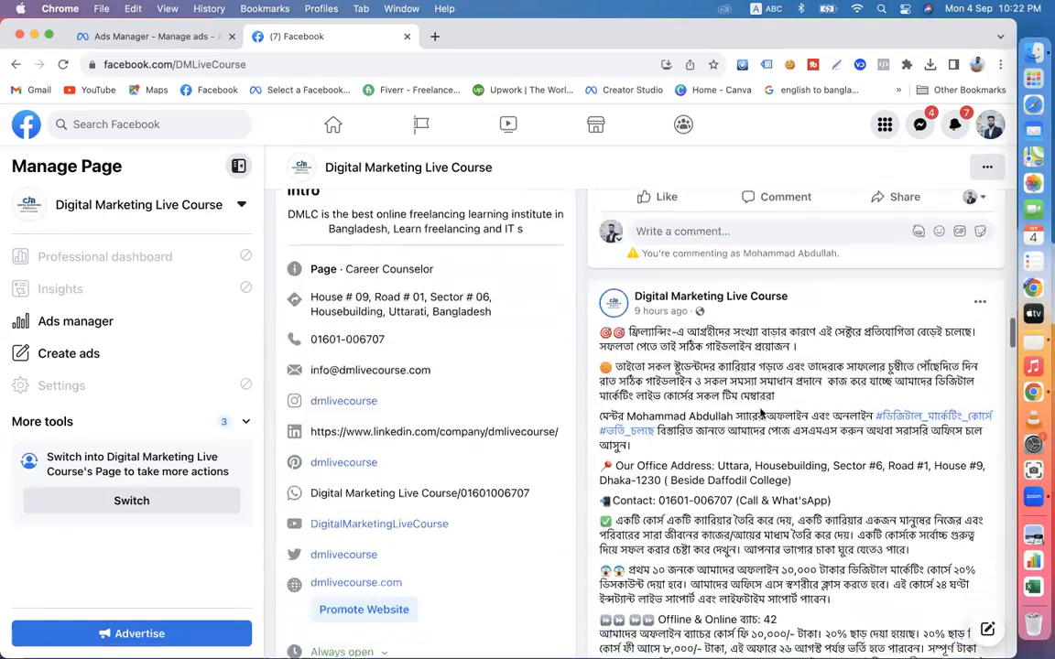
{"action": "scroll", "coordinate": [760, 414], "scroll_direction": "down", "scroll_amount": 1}
{"action": "left_click_drag", "start_coordinate": [592, 291], "coordinate": [845, 465]}
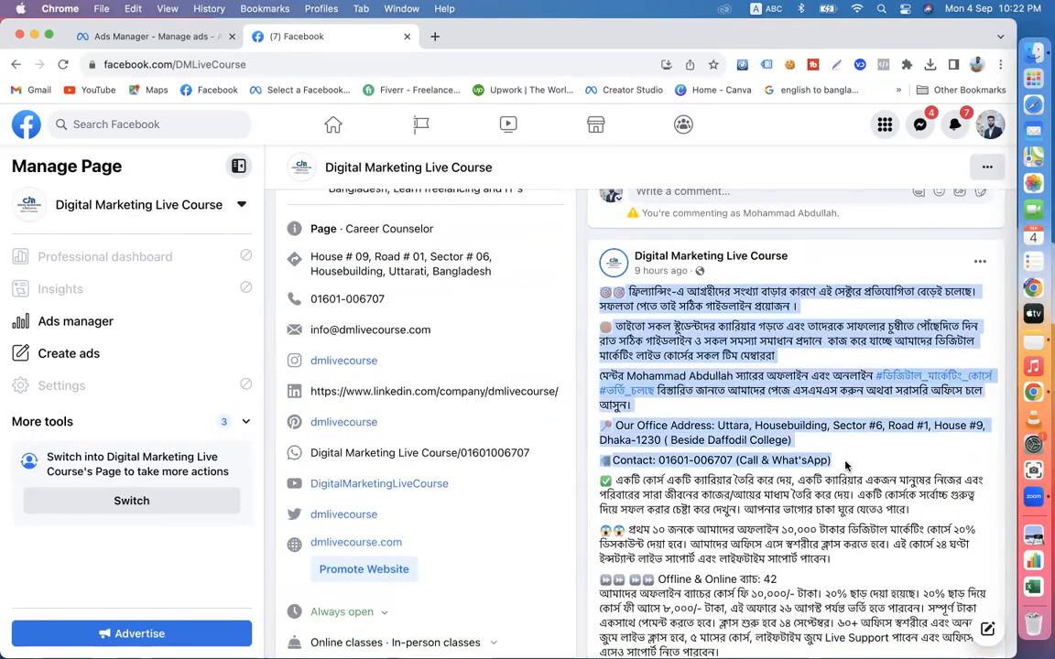
{"action": "right_click", "coordinate": [771, 452]}
{"action": "left_click", "coordinate": [636, 483]}
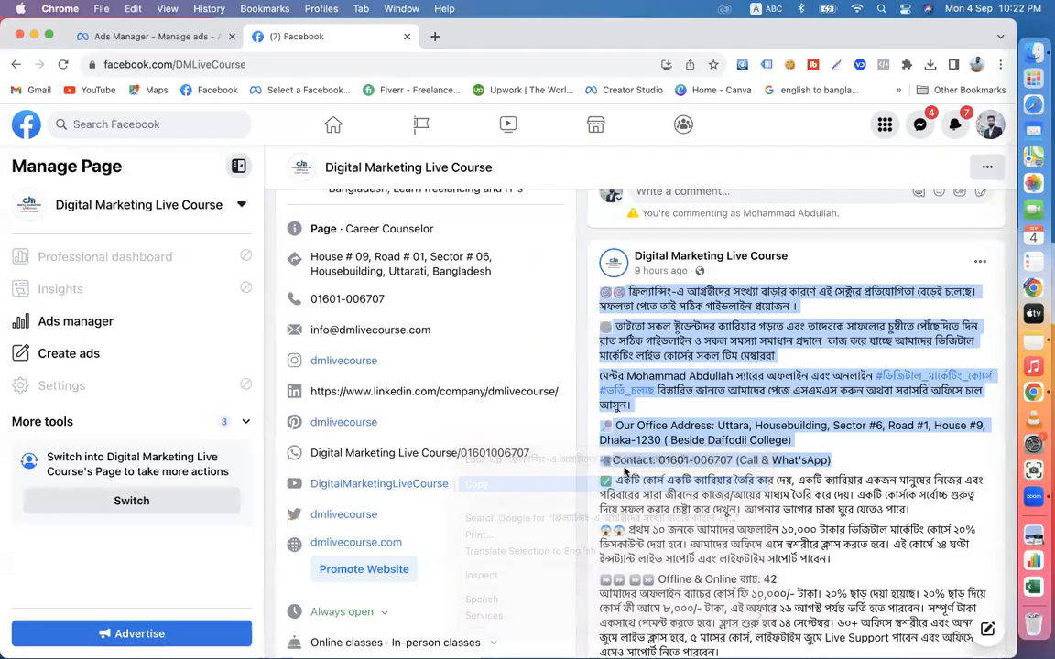
- Return to Ads Manager and complete the media setup with 42.jpeg, keeping the default crop and optimization settings
{"action": "left_click", "coordinate": [160, 39]}
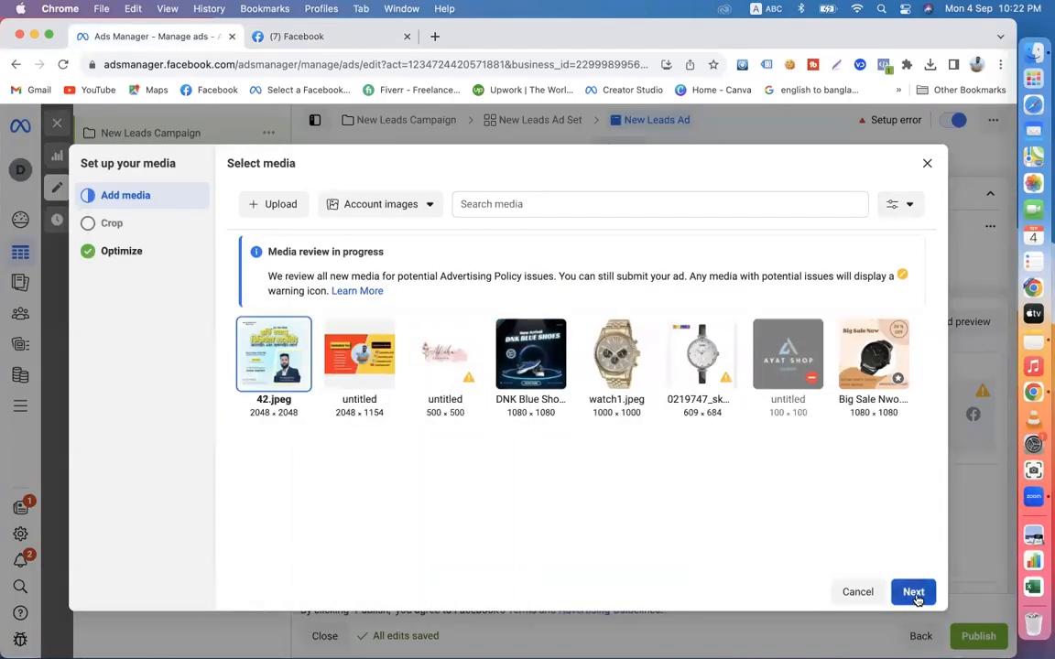
{"action": "left_click", "coordinate": [912, 591]}
{"action": "left_click", "coordinate": [913, 592]}
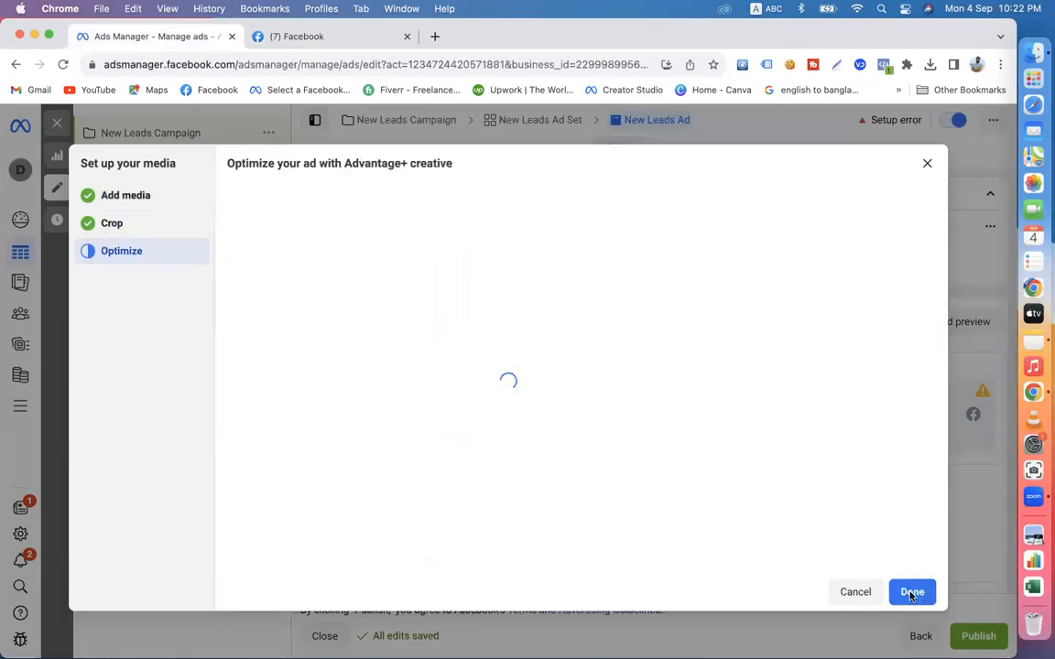
{"action": "left_click", "coordinate": [912, 591]}
- Paste the copied course post into the ad's primary text
{"action": "scroll", "coordinate": [544, 487], "scroll_direction": "down", "scroll_amount": 5}
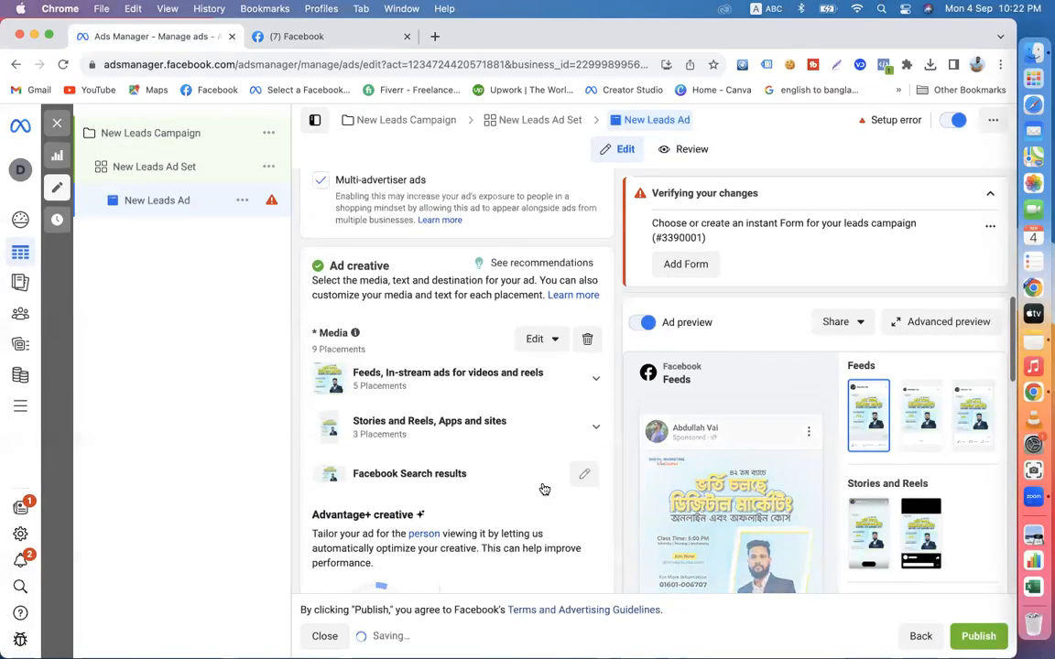
{"action": "scroll", "coordinate": [426, 530], "scroll_direction": "down", "scroll_amount": 2}
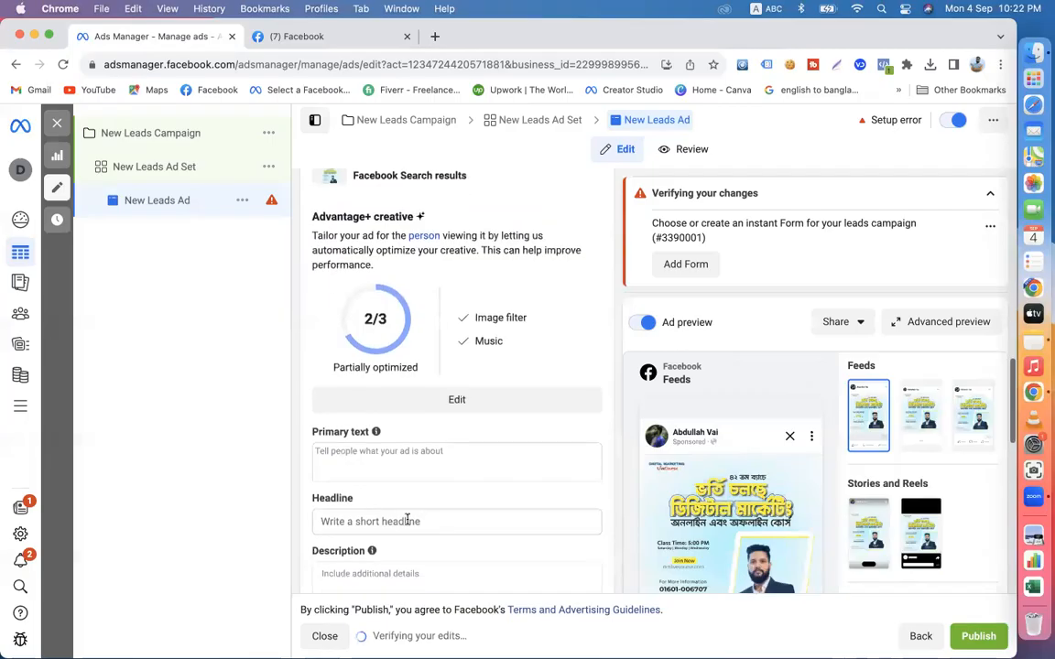
{"action": "left_click", "coordinate": [390, 451]}
{"action": "key", "text": "super+v"}
{"action": "key", "text": "super+space"}
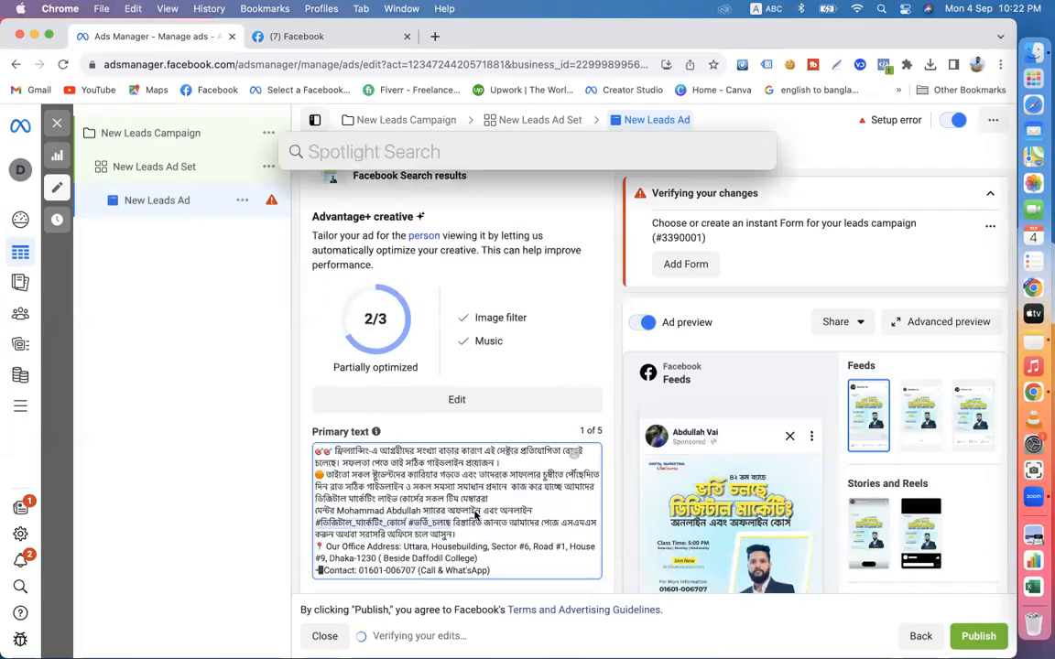
{"action": "key", "text": "Escape"}
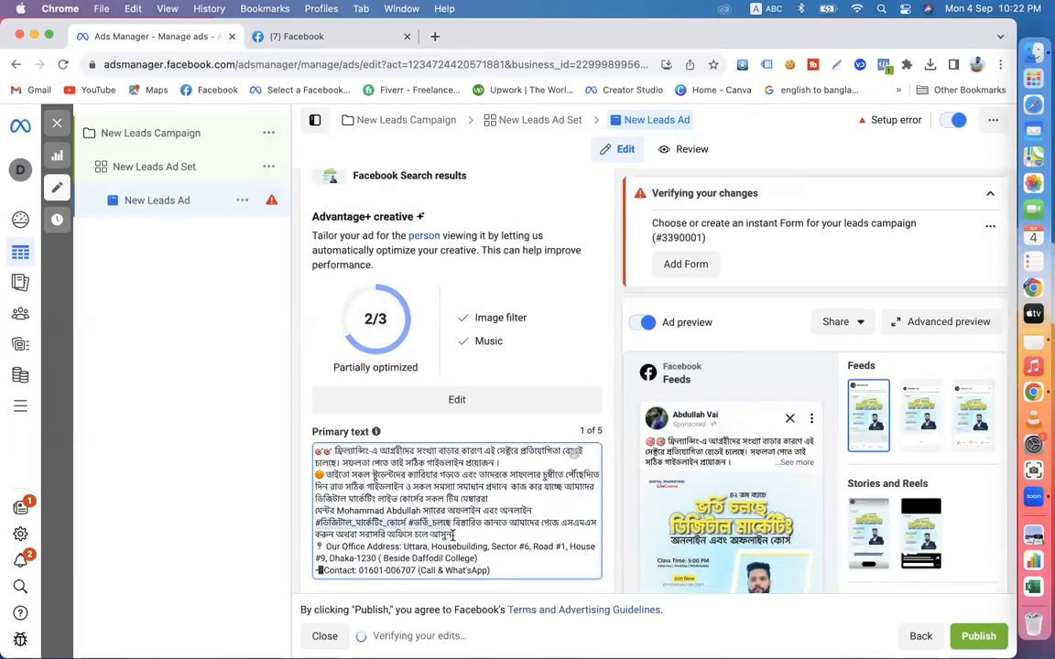
- Separate the paragraphs of the primary text with blank lines, including before the contact line
{"action": "scroll", "coordinate": [480, 504], "scroll_direction": "down", "scroll_amount": 2}
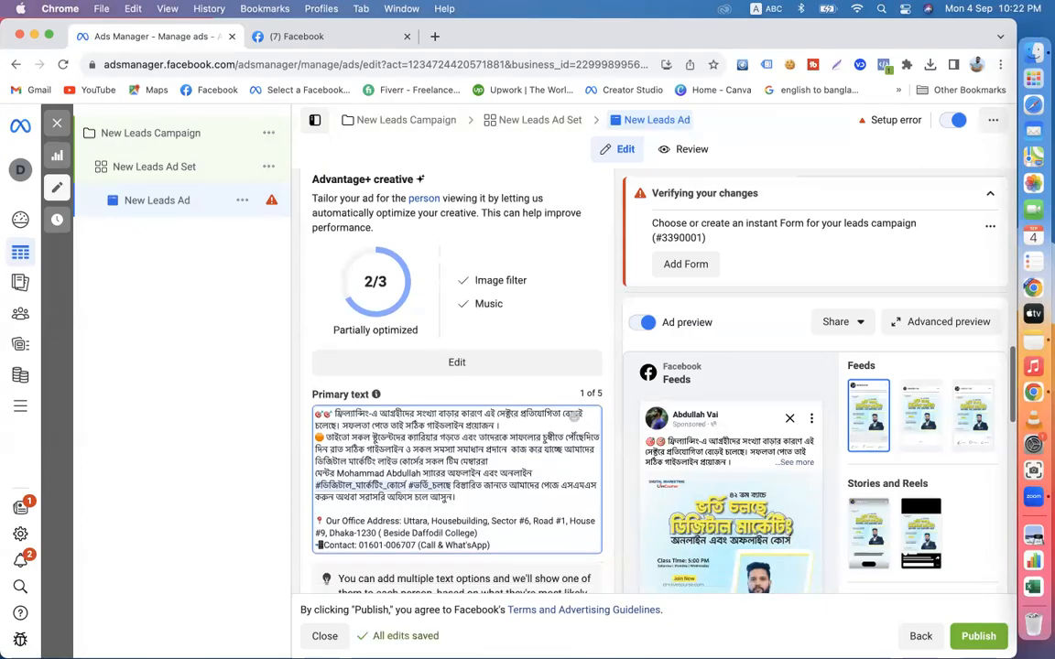
{"action": "left_click", "coordinate": [480, 504]}
{"action": "key", "text": "Return"}
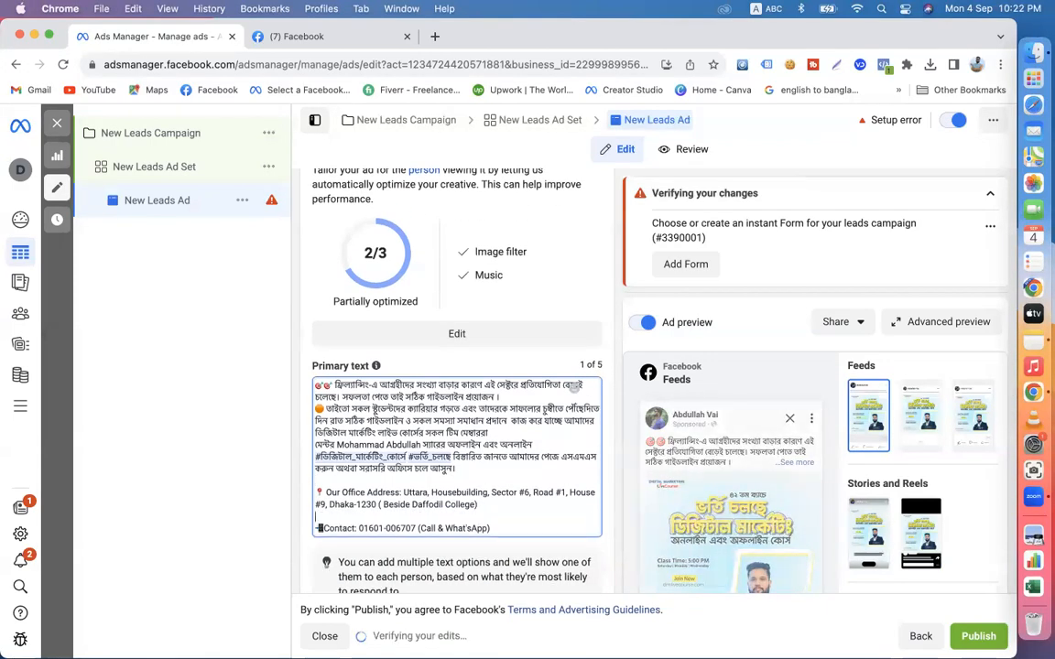
{"action": "left_click", "coordinate": [506, 397]}
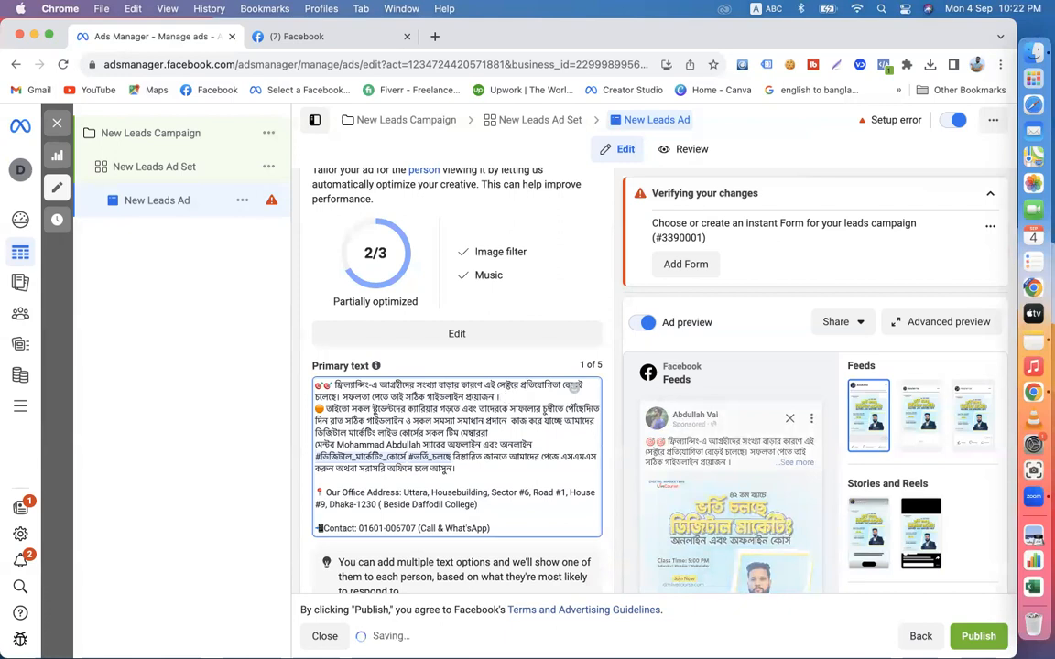
{"action": "key", "text": "Return"}
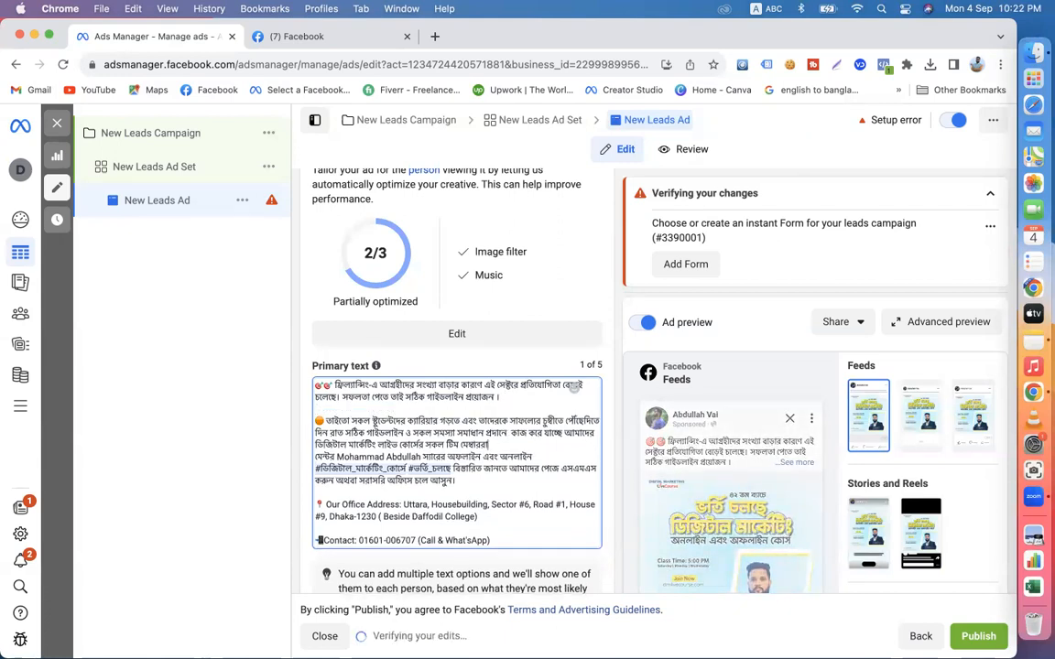
{"action": "left_click", "coordinate": [496, 446]}
{"action": "key", "text": "Return"}
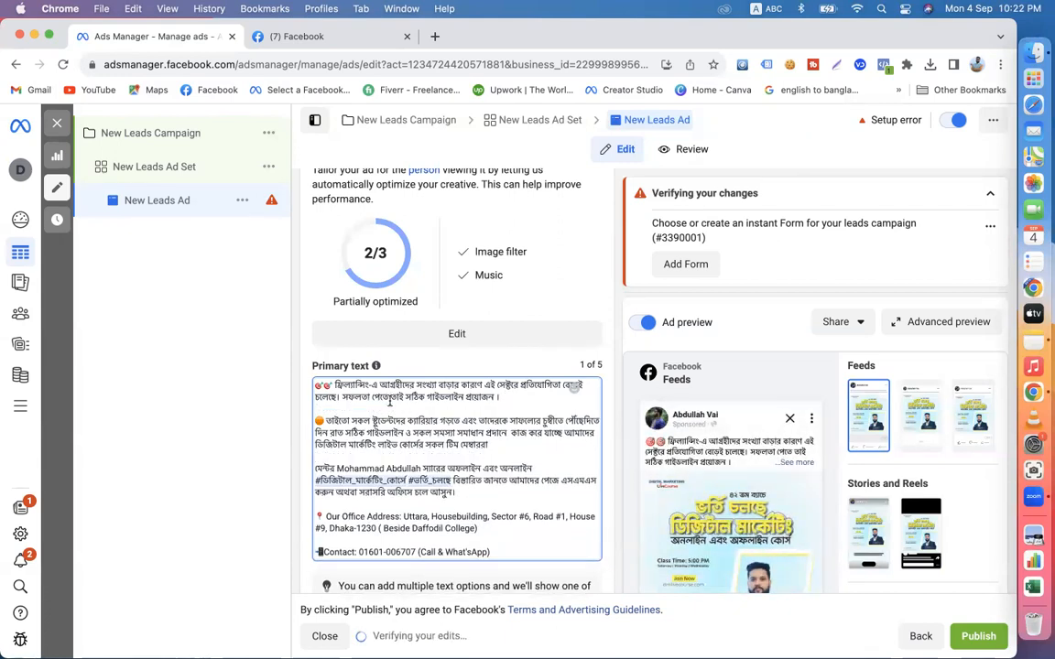
- Using the Avro Keyboard, add the opening line "ডিজিটাল মার্কেটিং ফ্রী সেমিনার" above the primary text, followed by a blank line
{"action": "left_click", "coordinate": [315, 386]}
{"action": "key", "text": "Return"}
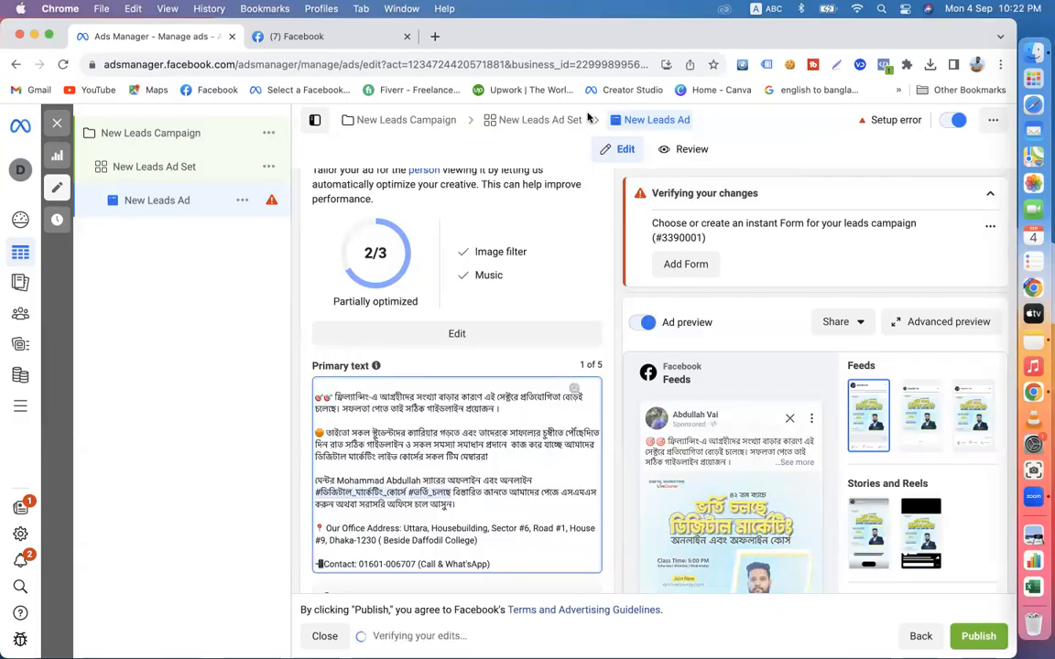
{"action": "left_click", "coordinate": [765, 8]}
{"action": "left_click", "coordinate": [774, 42]}
{"action": "type", "text": "d"}
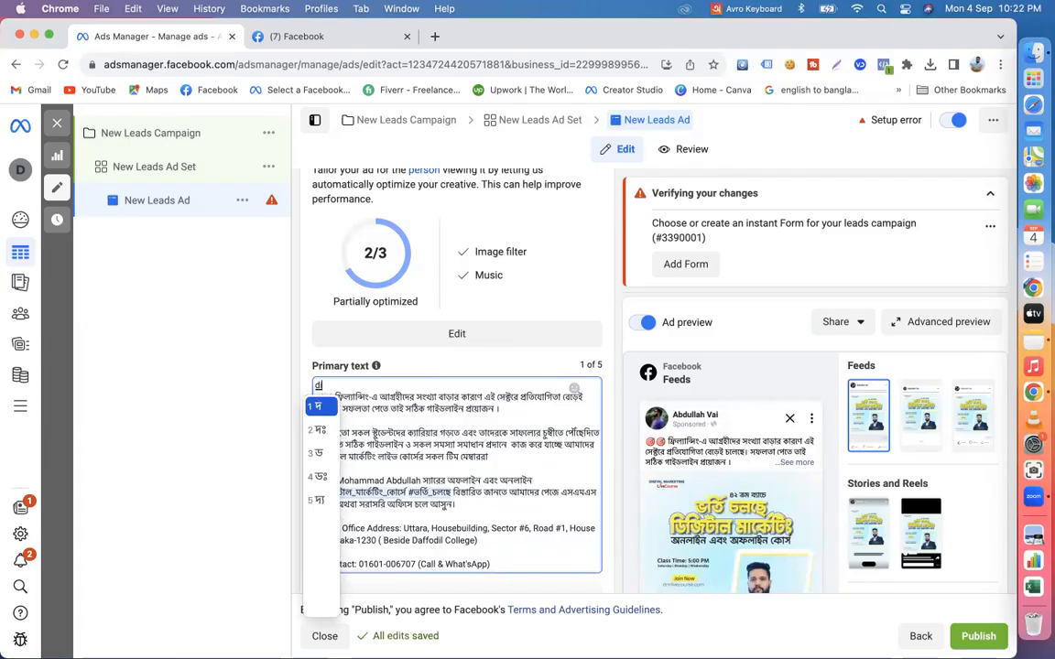
{"action": "type", "text": "igital m"}
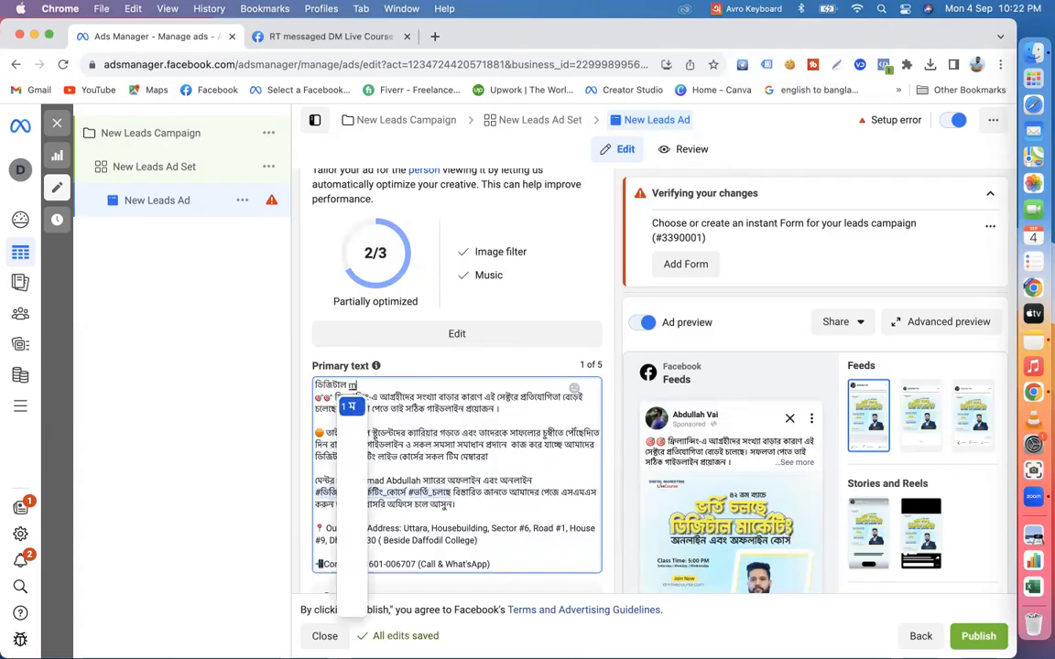
{"action": "type", "text": "arketing free"}
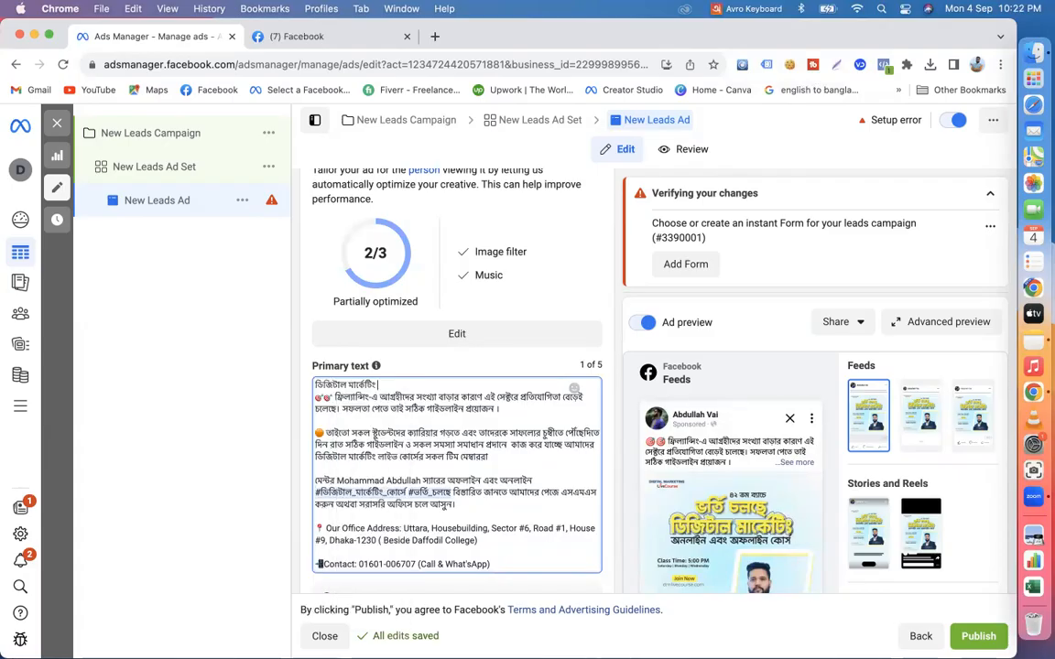
{"action": "type", "text": " seminar"}
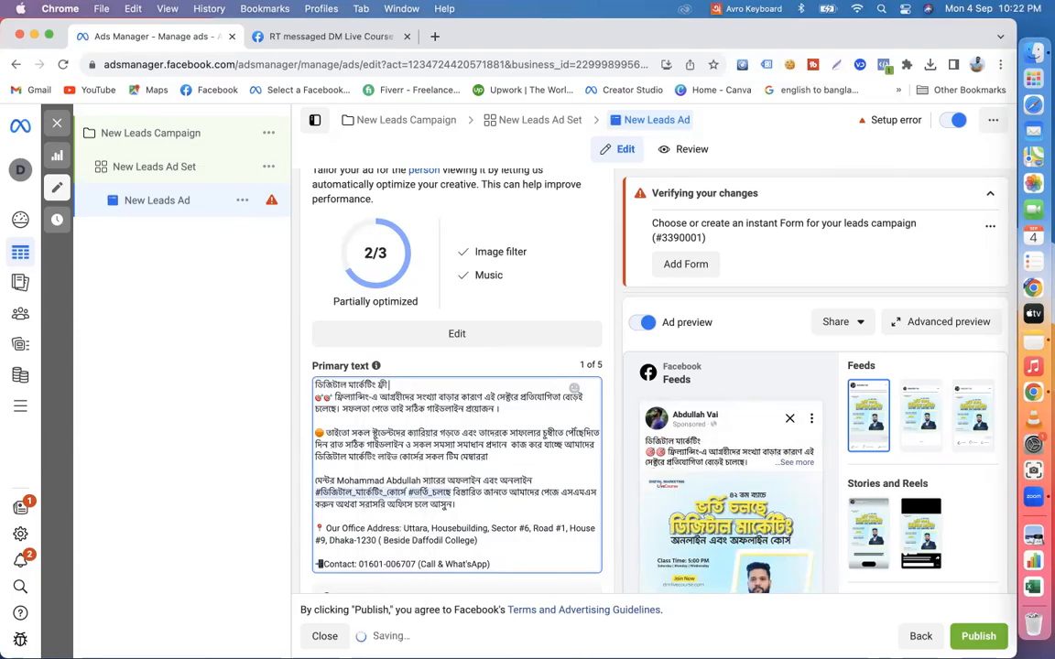
{"action": "key", "text": "Return"}
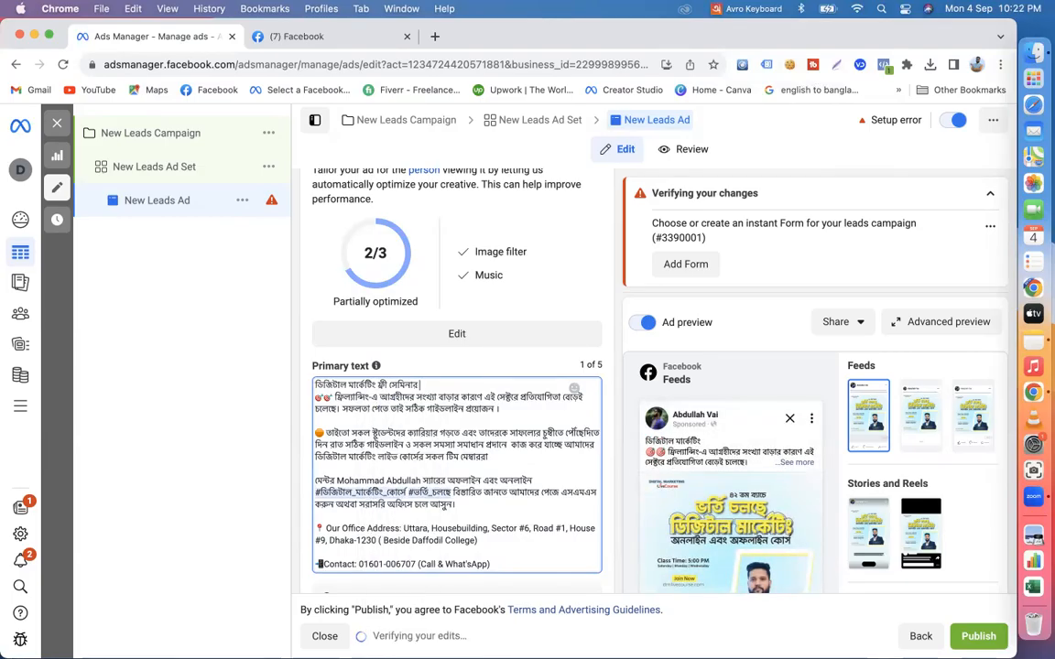
{"action": "key", "text": "Return"}
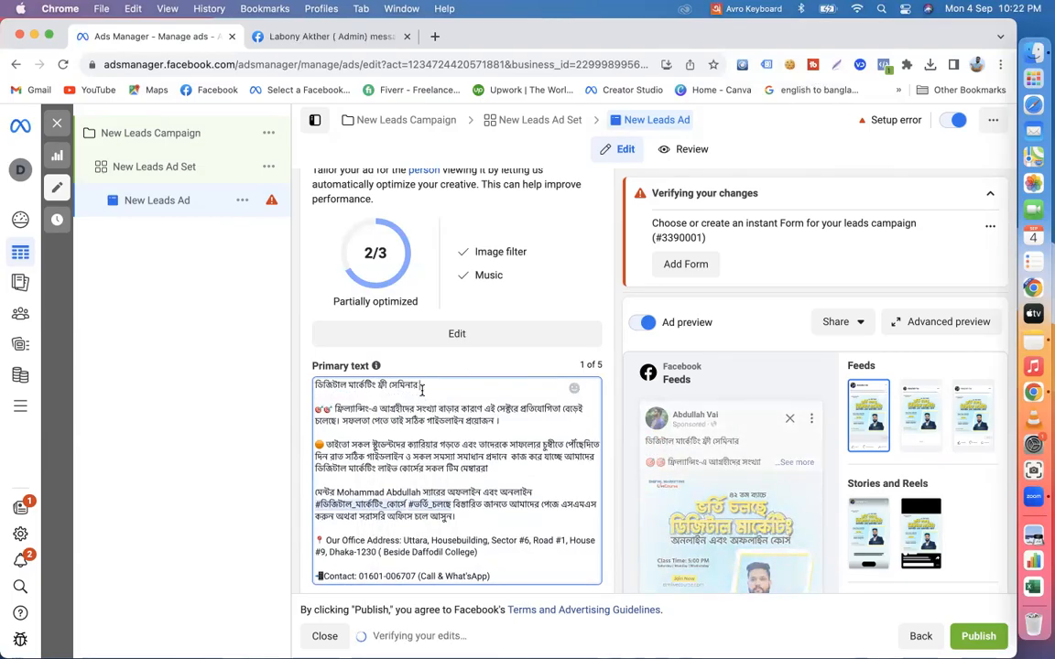
- Switch the keyboard input source to ABC and set the ad's headline to "Click To Apply Now Button"
{"action": "left_click", "coordinate": [754, 8]}
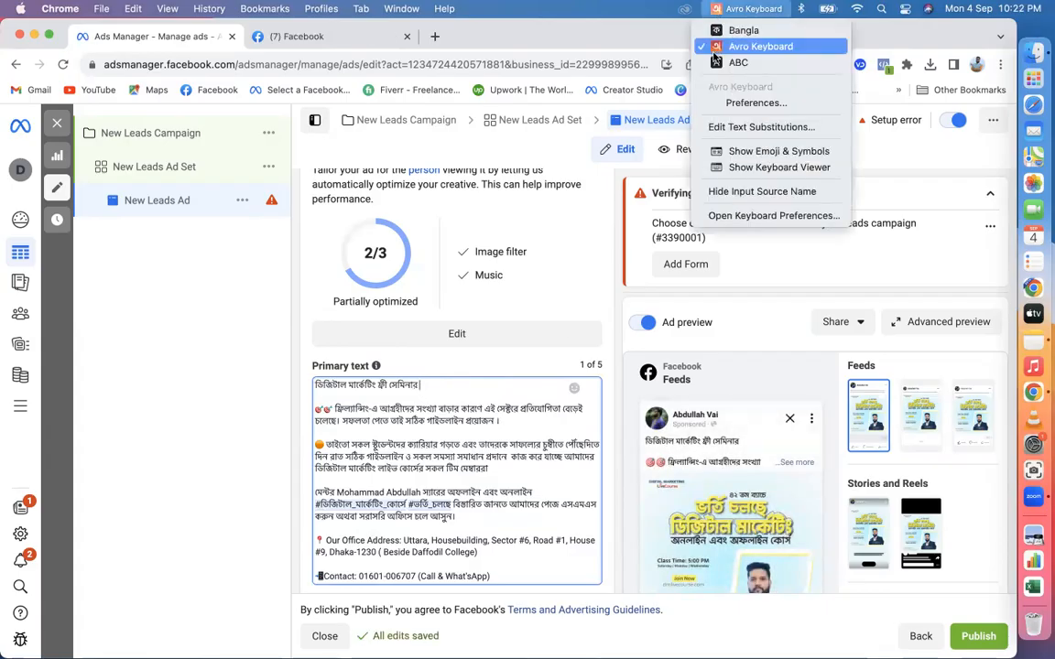
{"action": "left_click", "coordinate": [737, 62]}
{"action": "scroll", "coordinate": [584, 470], "scroll_direction": "down", "scroll_amount": 4}
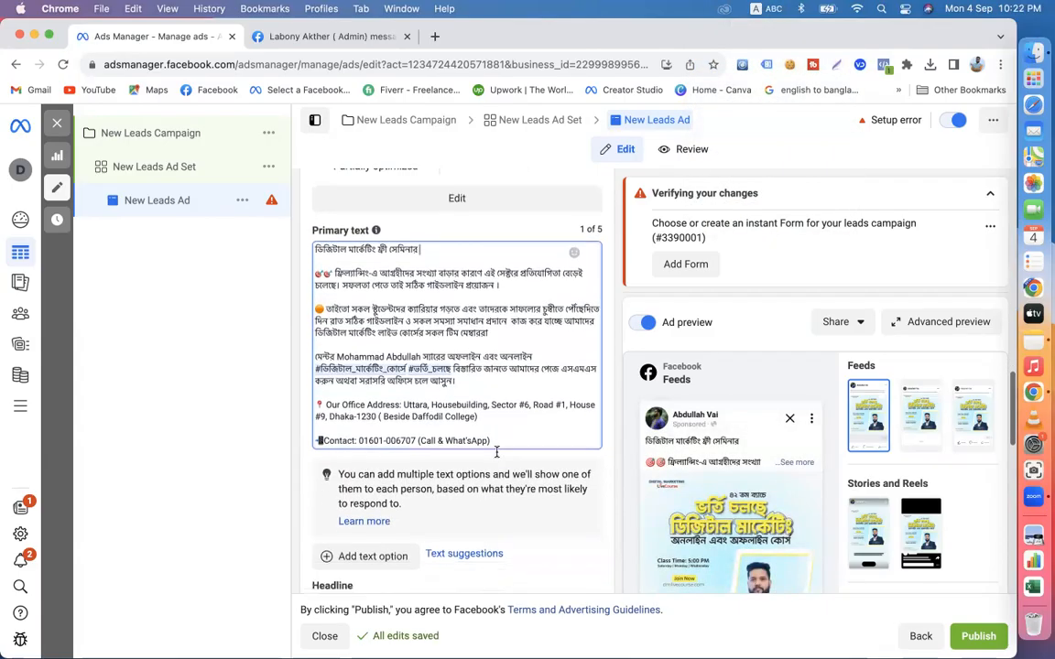
{"action": "scroll", "coordinate": [559, 456], "scroll_direction": "down", "scroll_amount": 5}
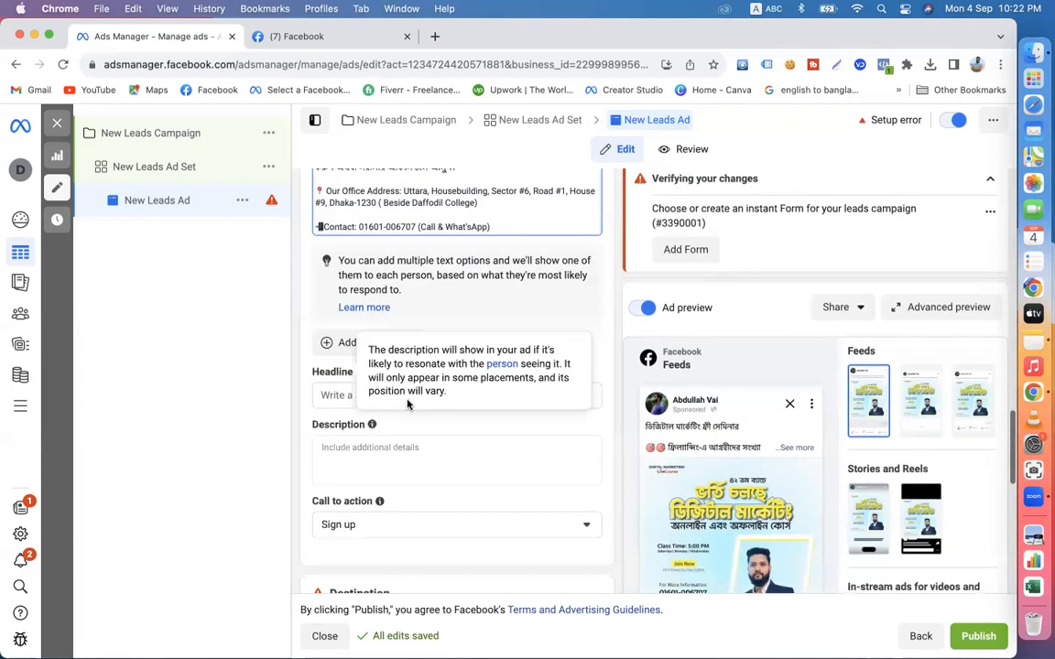
{"action": "left_click", "coordinate": [347, 395]}
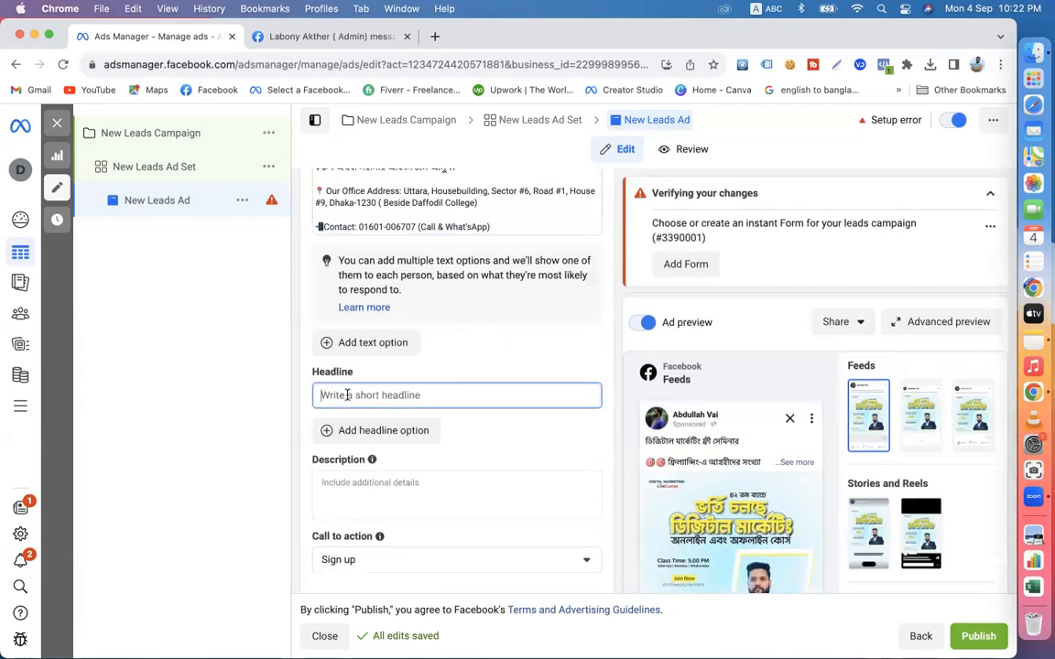
{"action": "type", "text": "Click "}
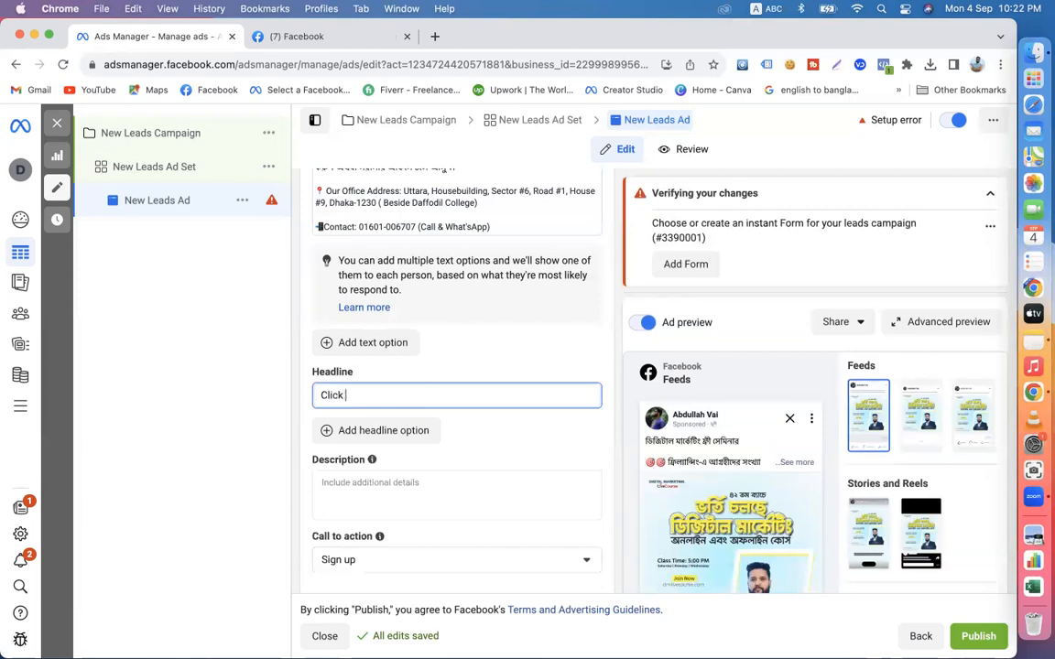
{"action": "type", "text": "t"}
{"action": "key", "text": "BackSpace"}
{"action": "type", "text": "To"}
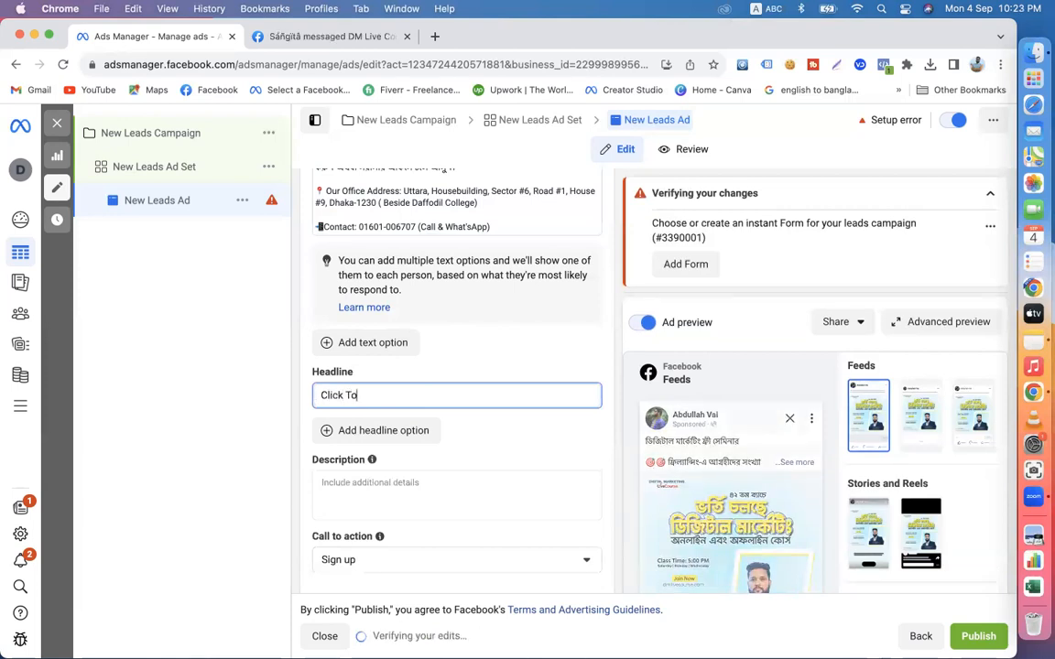
{"action": "type", "text": " Apply Now Buttomn"}
{"action": "key", "text": "BackSpace"}
{"action": "key", "text": "BackSpace"}
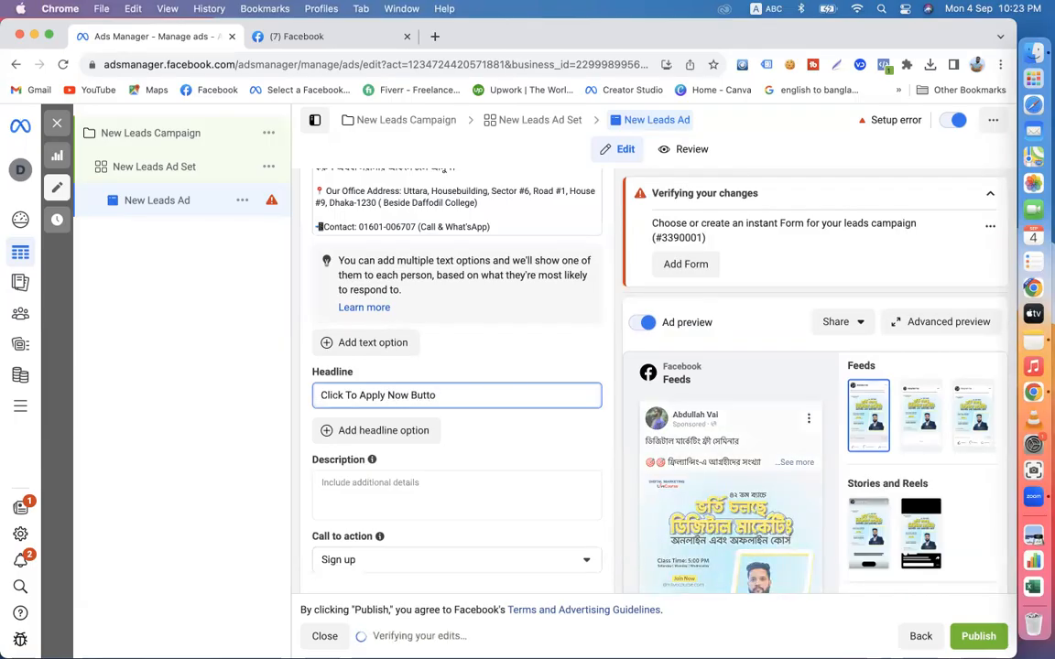
{"action": "type", "text": "n"}
- Set the ad's description to "Limited Seat"
{"action": "scroll", "coordinate": [325, 440], "scroll_direction": "down", "scroll_amount": 2}
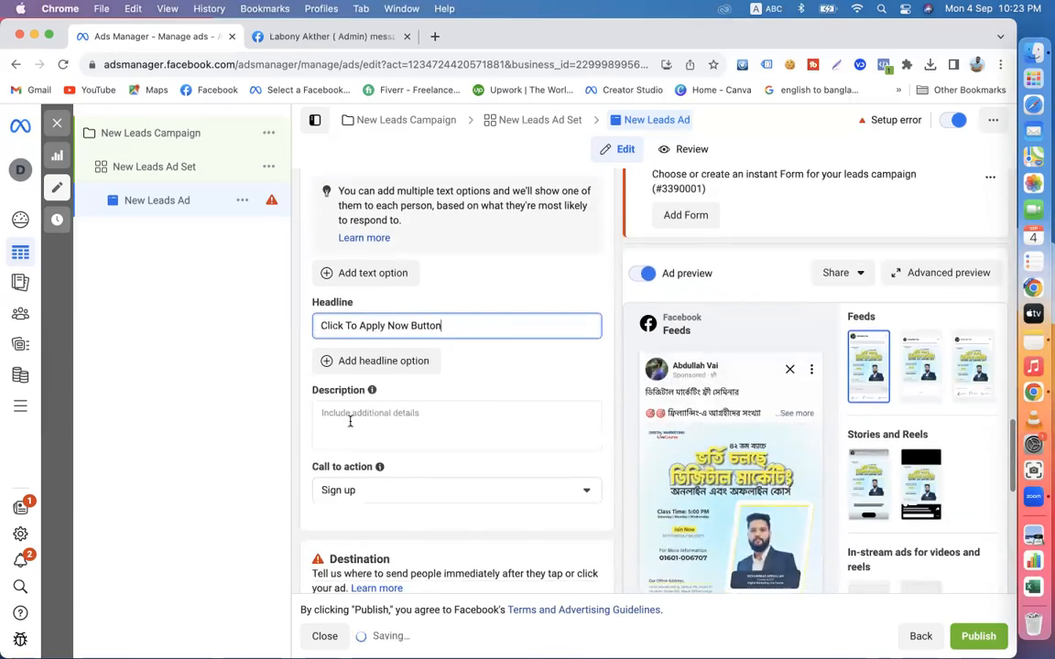
{"action": "left_click", "coordinate": [349, 420]}
{"action": "type", "text": "Lea"}
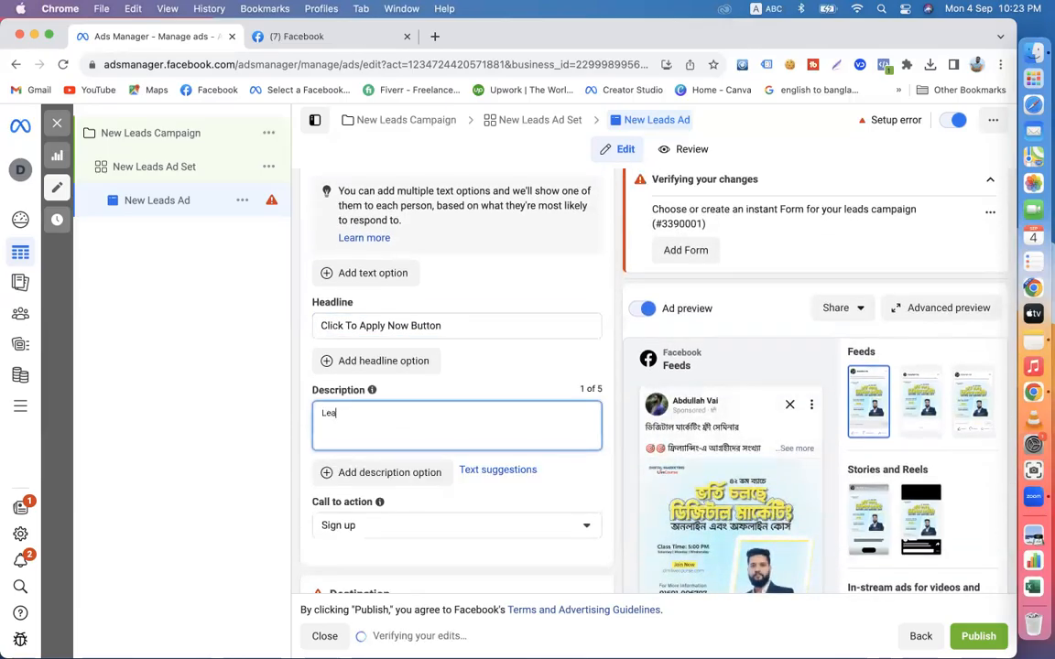
{"action": "key", "text": "BackSpace"}
{"action": "key", "text": "BackSpace"}
{"action": "type", "text": "imi"}
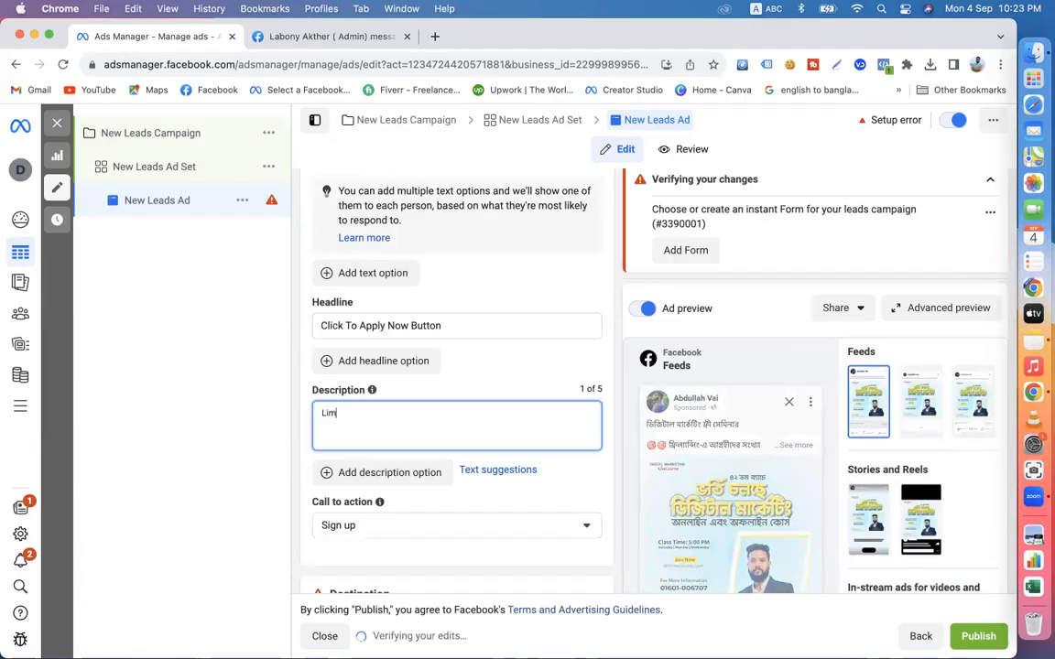
{"action": "type", "text": "ted Seat"}
- Set the ad's call to action to Apply now
{"action": "scroll", "coordinate": [365, 441], "scroll_direction": "down", "scroll_amount": 2}
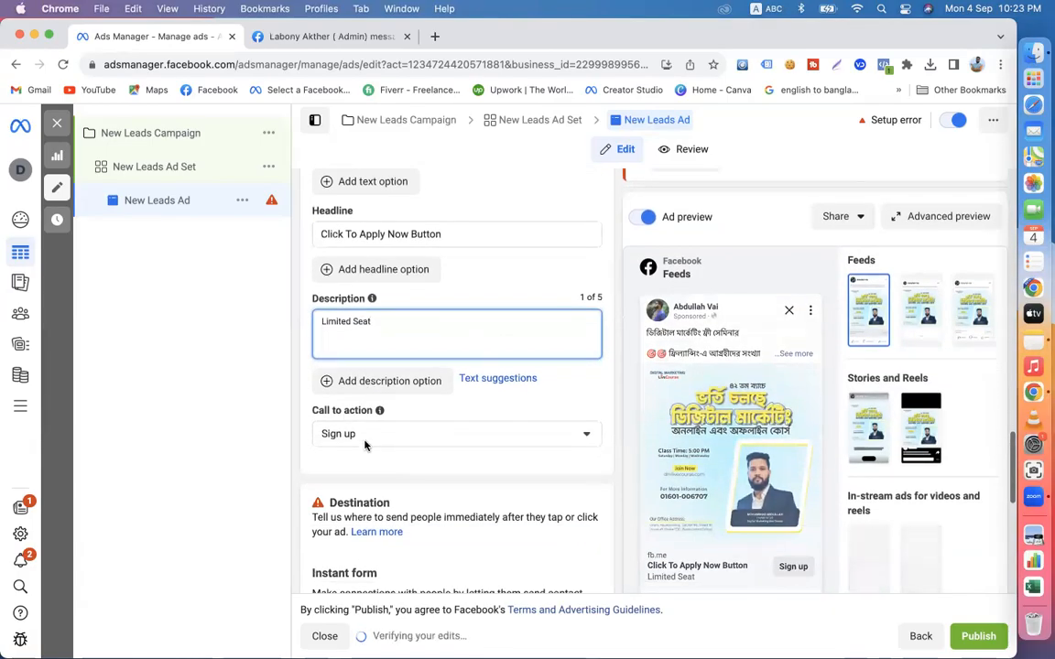
{"action": "left_click", "coordinate": [364, 443]}
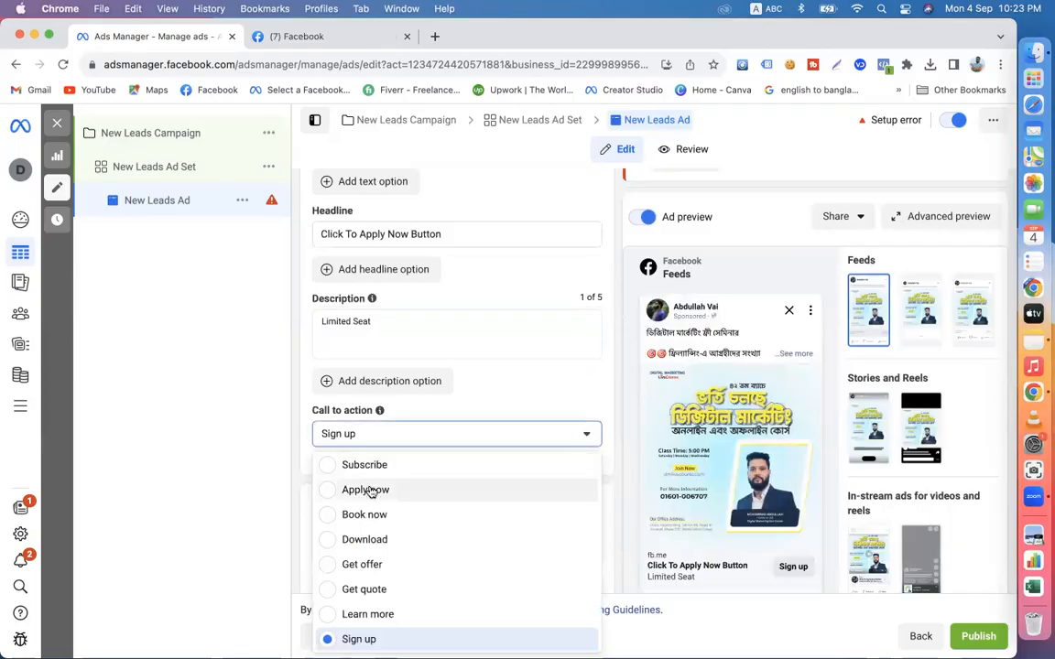
{"action": "left_click", "coordinate": [365, 489]}
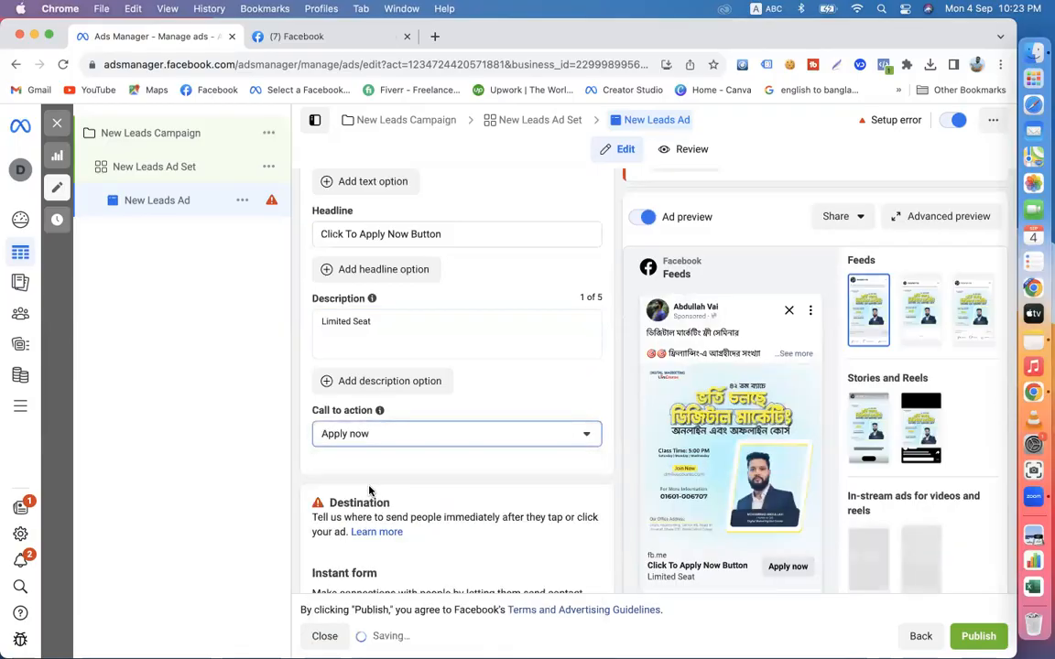
{"action": "left_click", "coordinate": [615, 444]}
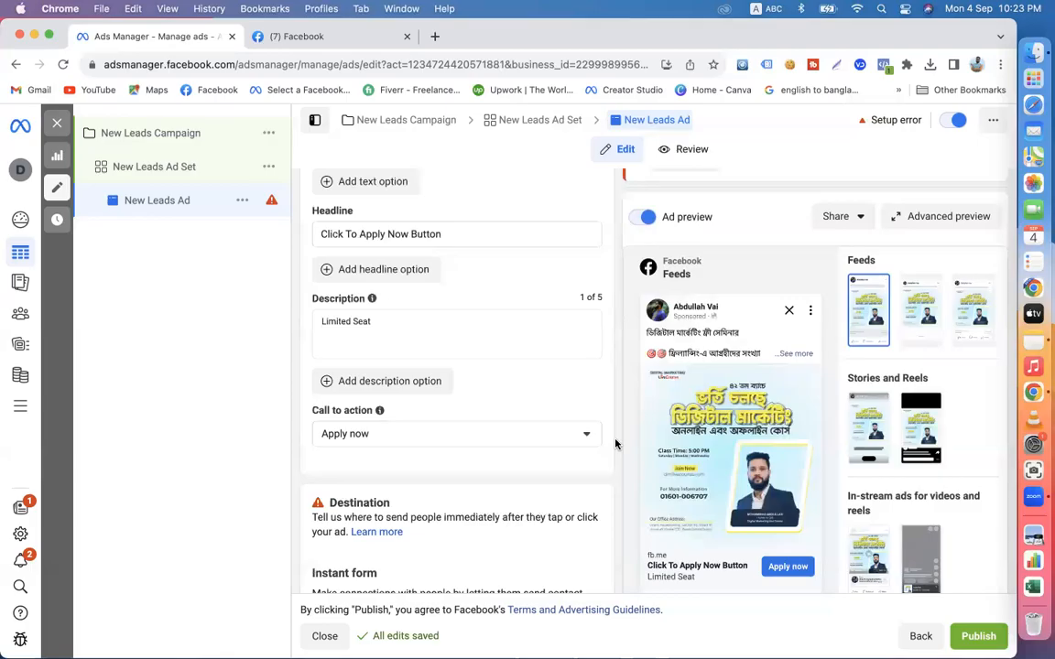
- Examine the call-to-action button in the ad preview and the instant form requirement in the Destination section
{"action": "scroll", "coordinate": [615, 444], "scroll_direction": "down", "scroll_amount": 3}
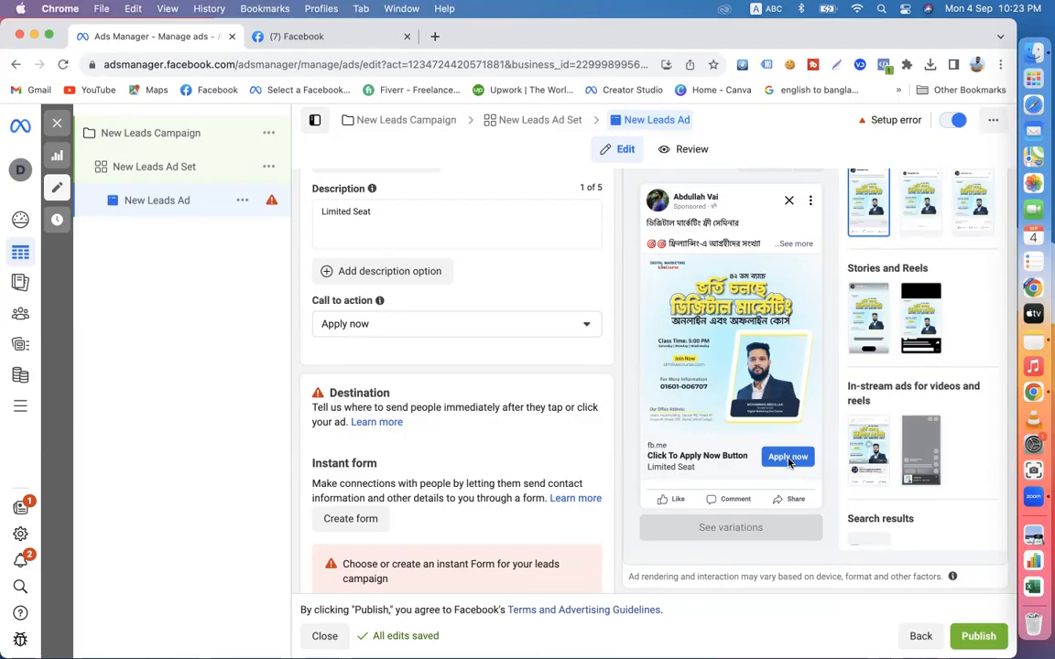
{"action": "scroll", "coordinate": [739, 238], "scroll_direction": "up", "scroll_amount": 2}
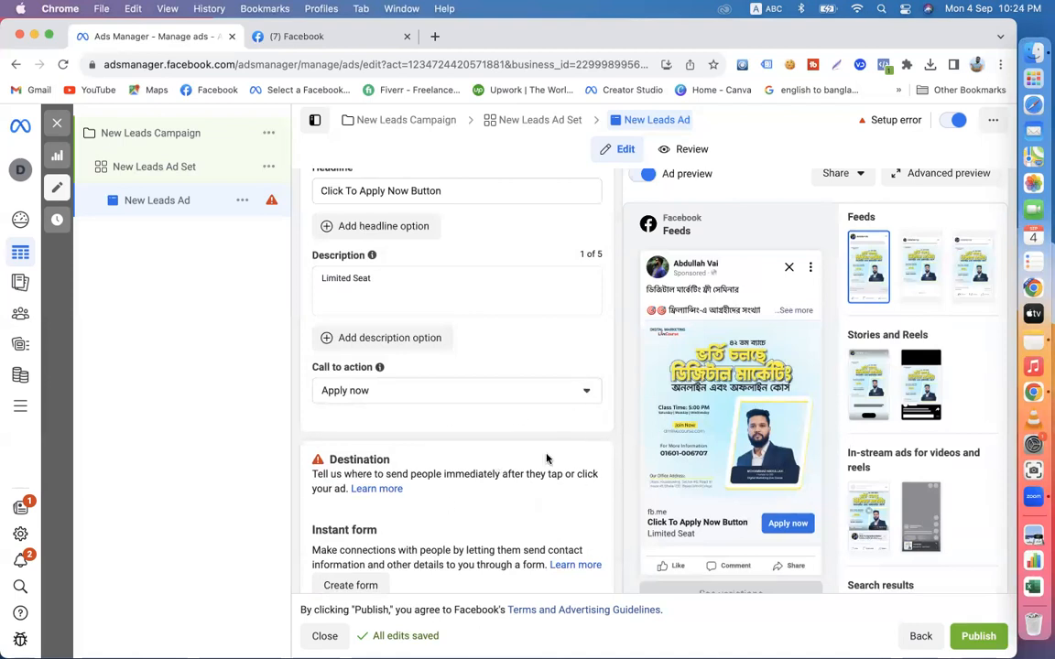
{"action": "scroll", "coordinate": [548, 459], "scroll_direction": "down", "scroll_amount": 3}
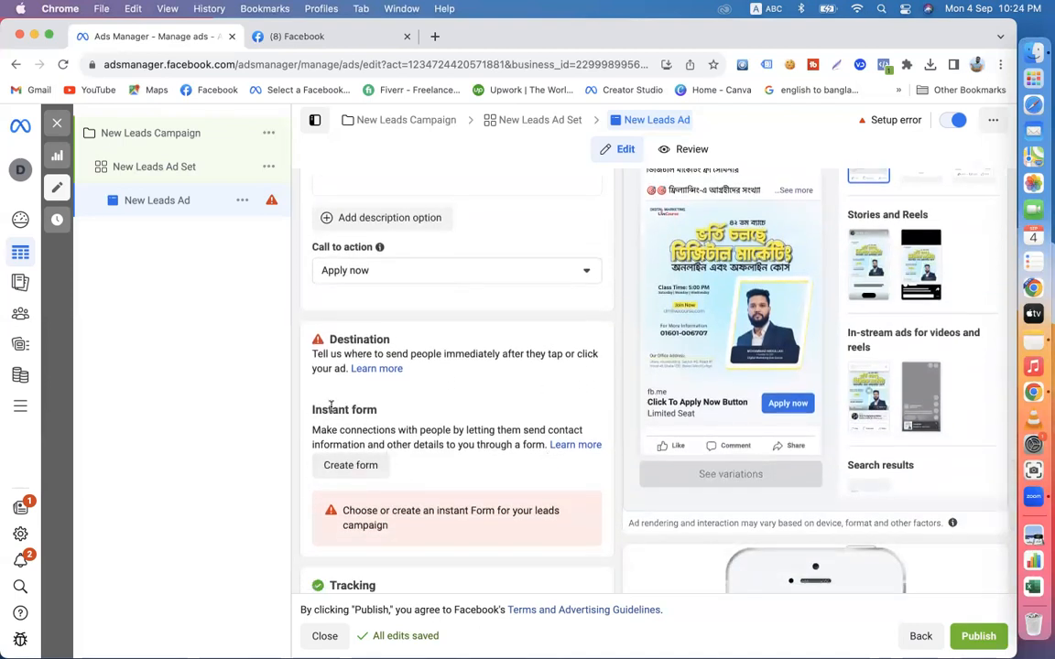
{"action": "left_click_drag", "start_coordinate": [309, 414], "coordinate": [391, 414]}
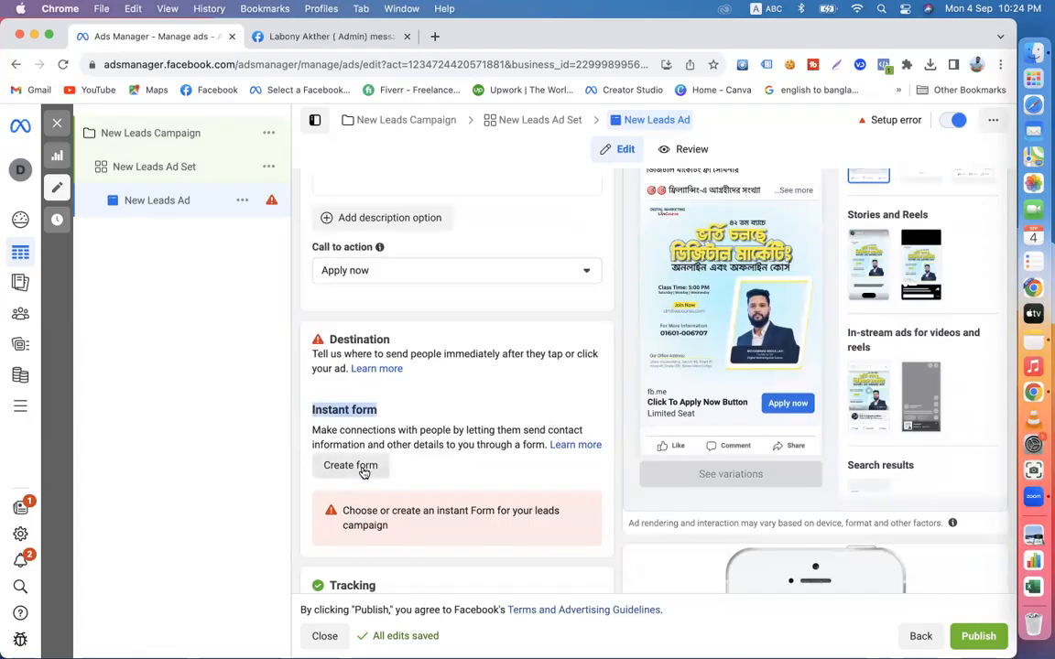
{"action": "scroll", "coordinate": [601, 365], "scroll_direction": "up", "scroll_amount": 5}
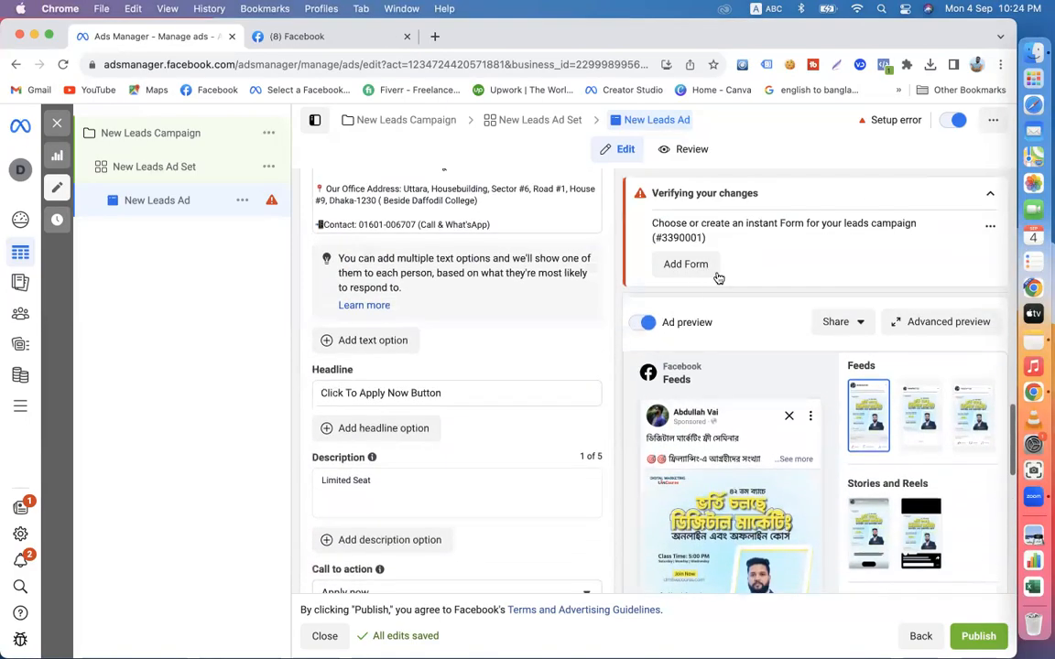
{"action": "left_click", "coordinate": [685, 268]}
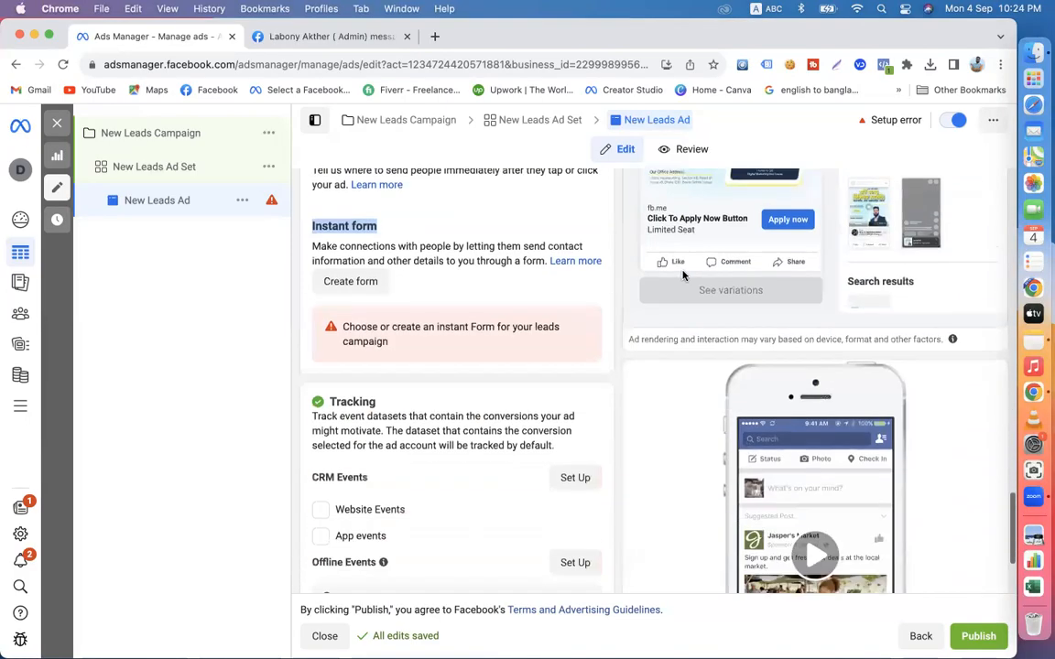
{"action": "scroll", "coordinate": [403, 266], "scroll_direction": "up", "scroll_amount": 3}
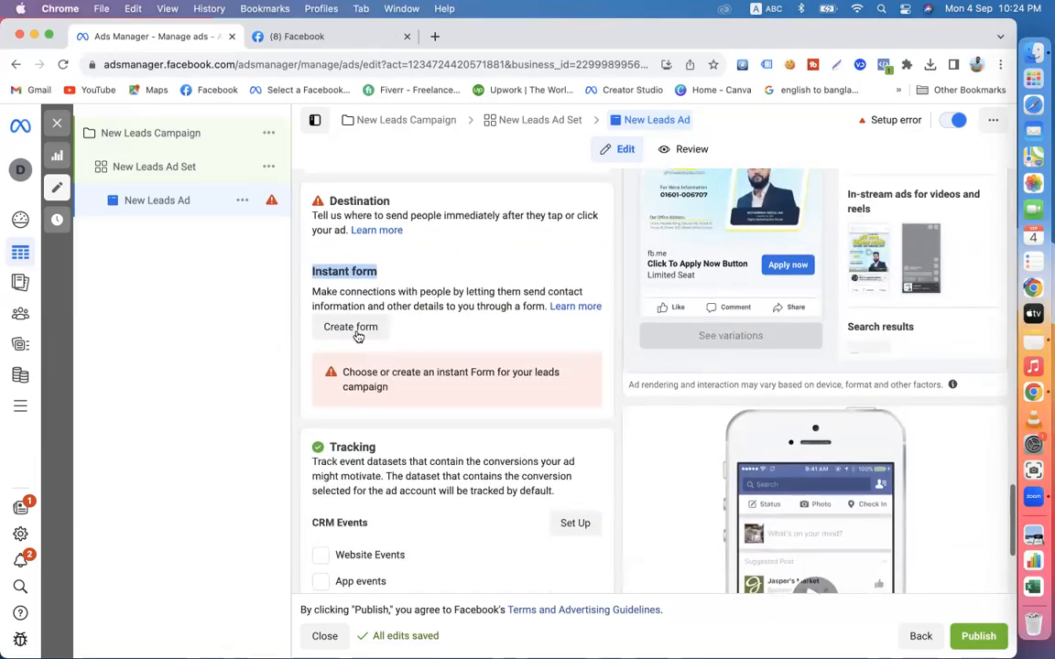
{"action": "scroll", "coordinate": [528, 334], "scroll_direction": "up", "scroll_amount": 2}
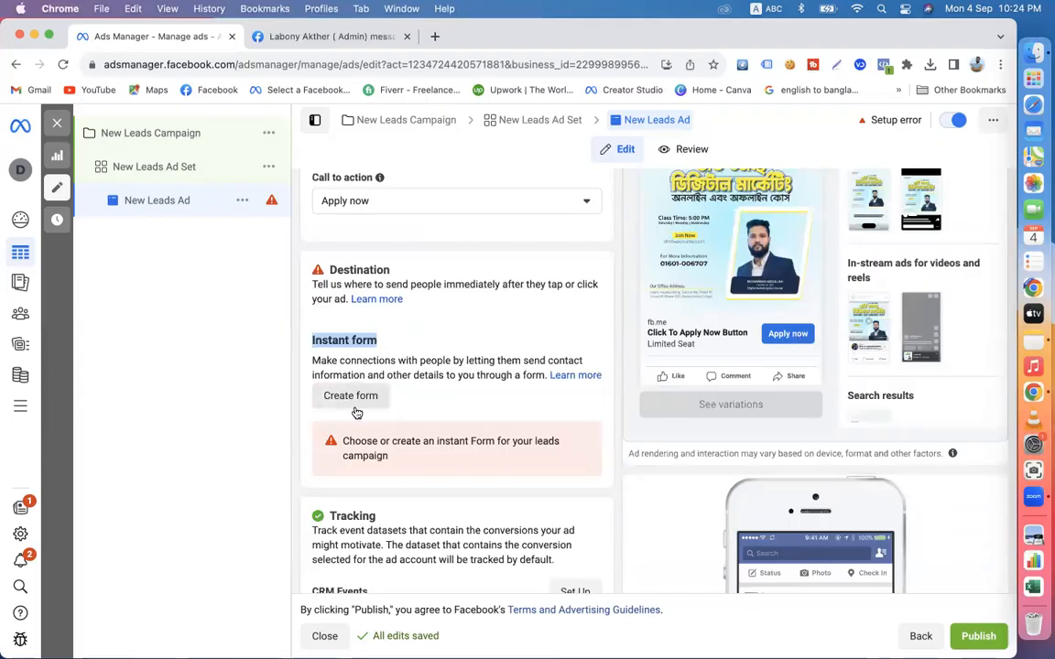
{"action": "left_click", "coordinate": [612, 400]}
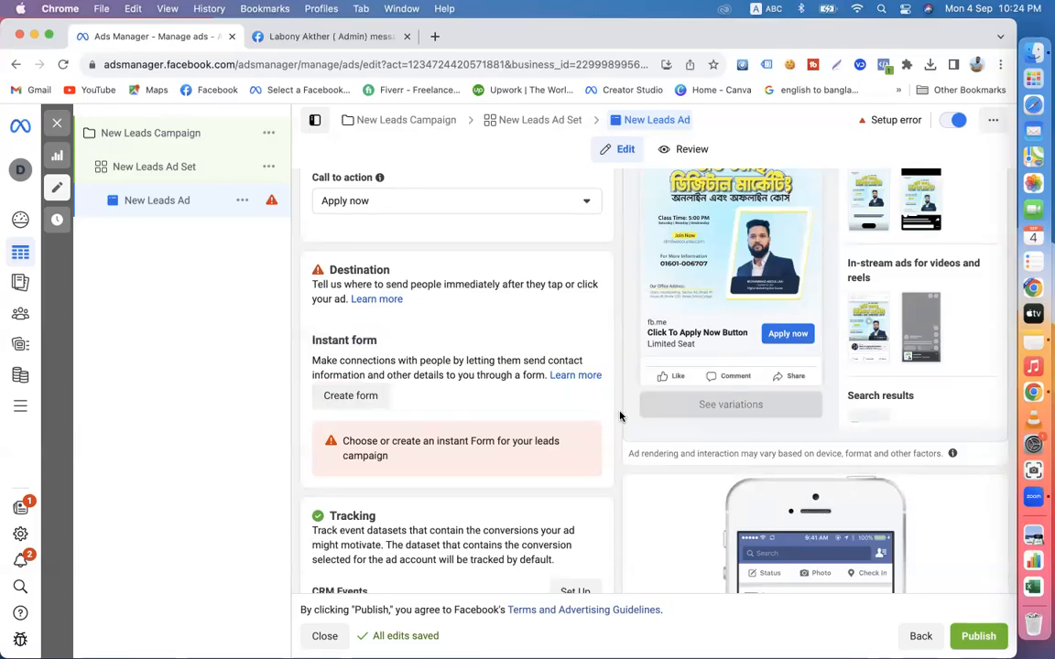
- Close the Facebook browser tab and review the conversion location options of New Leads Ad Set
{"action": "left_click", "coordinate": [407, 37]}
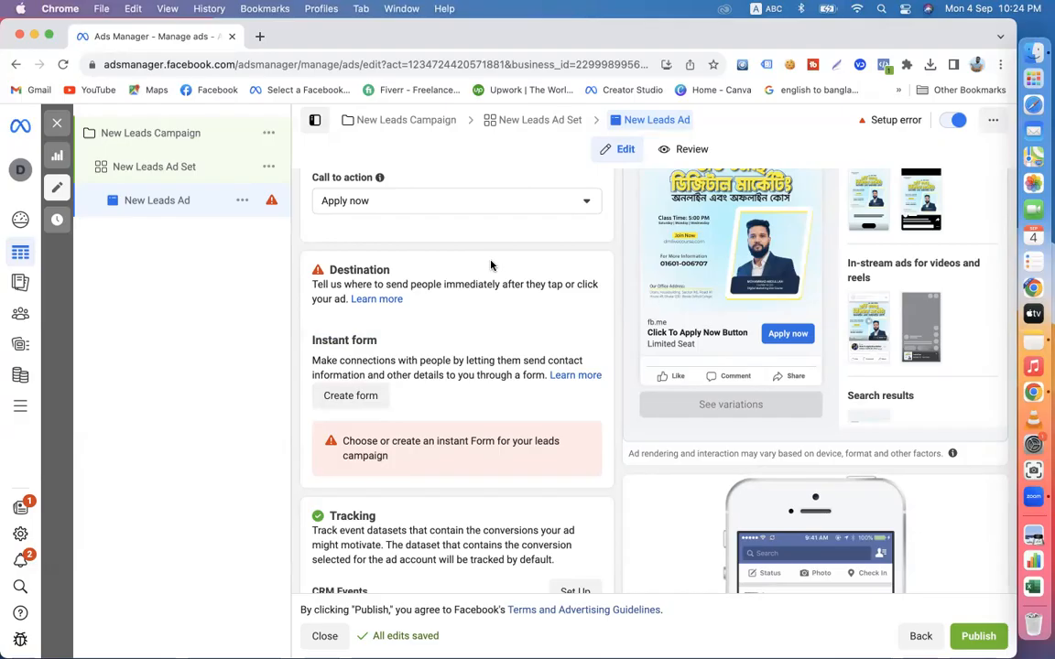
{"action": "left_click", "coordinate": [137, 165]}
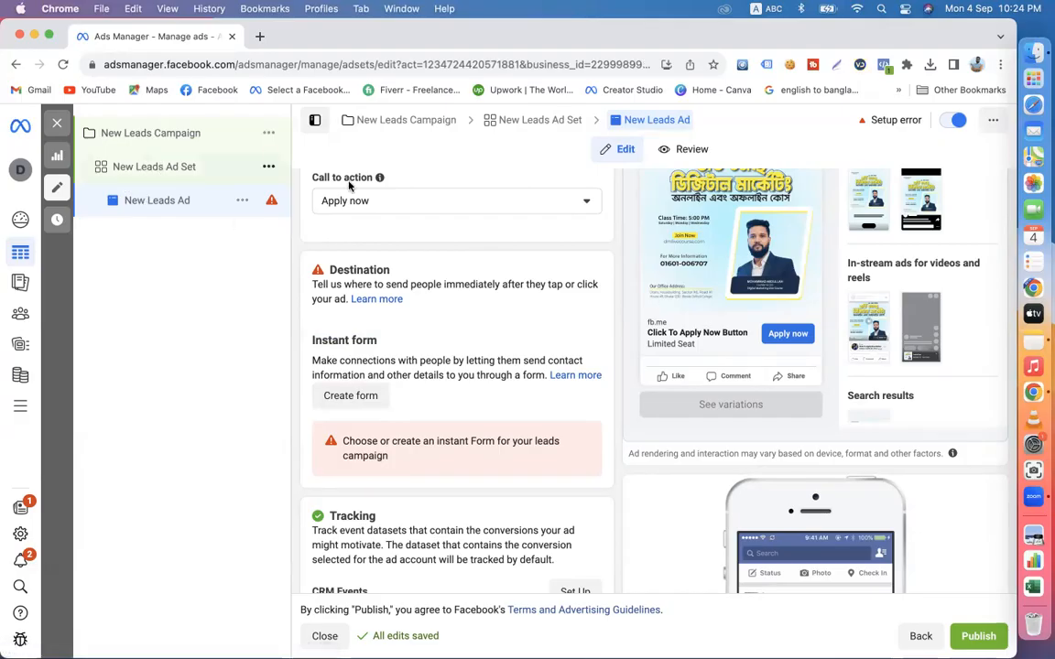
{"action": "scroll", "coordinate": [412, 410], "scroll_direction": "down", "scroll_amount": 1}
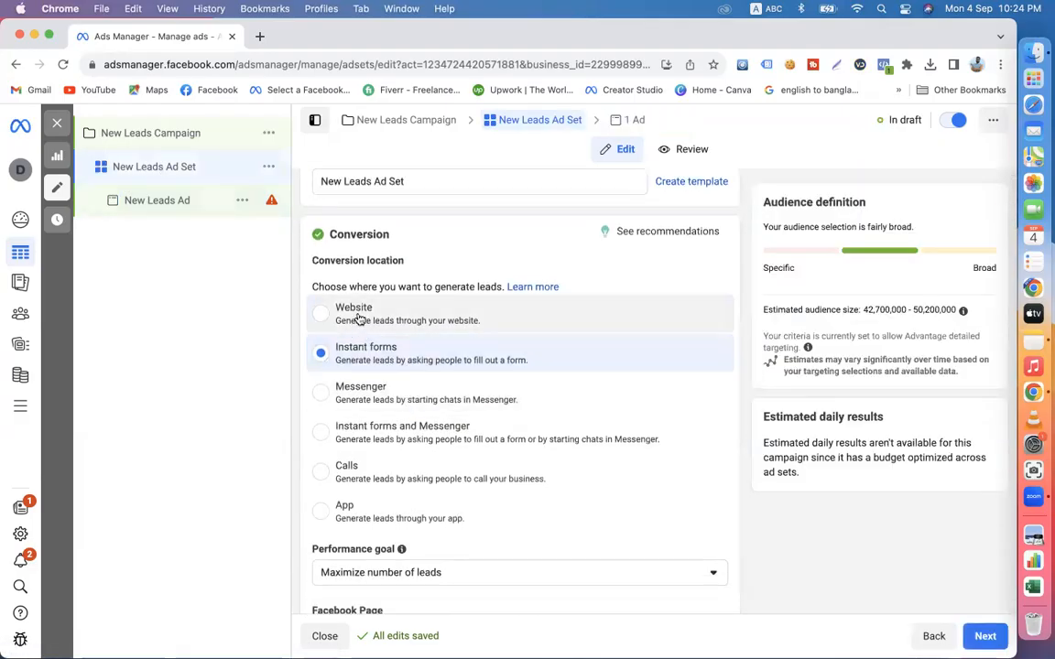
- Open the course website dmlivecourse.com in a new browser tab
{"action": "left_click", "coordinate": [260, 36]}
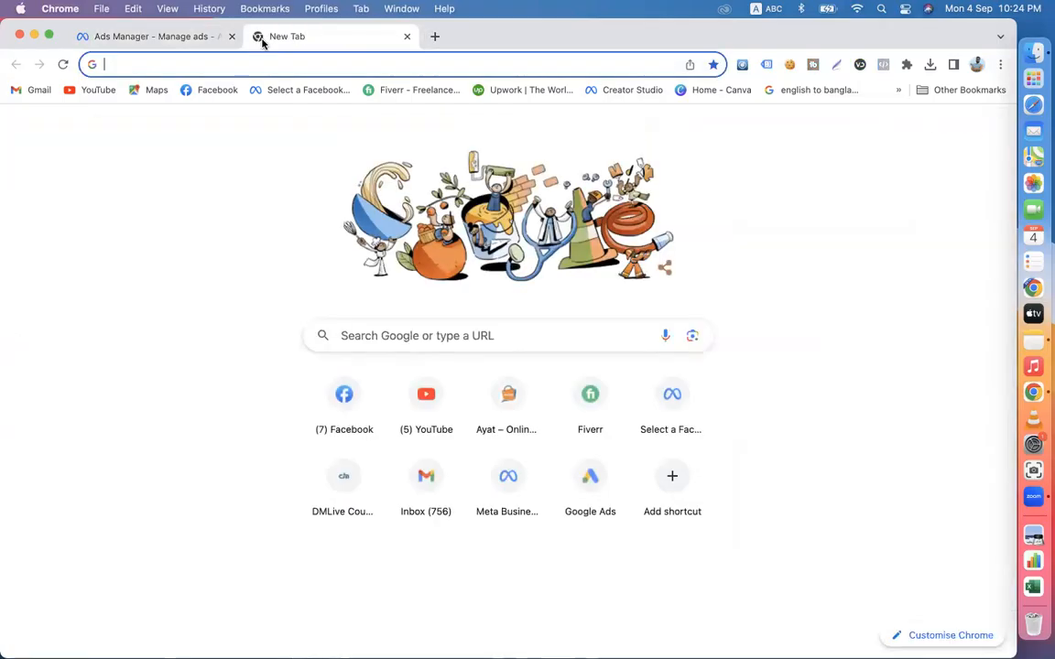
{"action": "type", "text": "dm"}
{"action": "key", "text": "Return"}
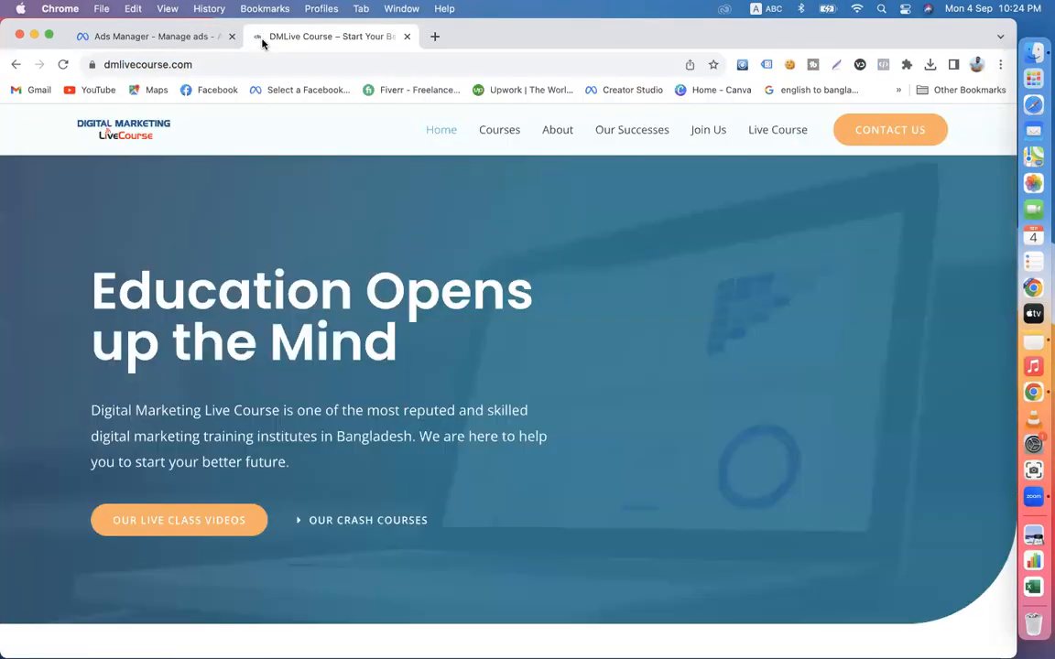
- Return to New Leads Ad in Ads Manager and start creating a new instant form for its destination
{"action": "left_click", "coordinate": [146, 37]}
{"action": "left_click", "coordinate": [145, 201]}
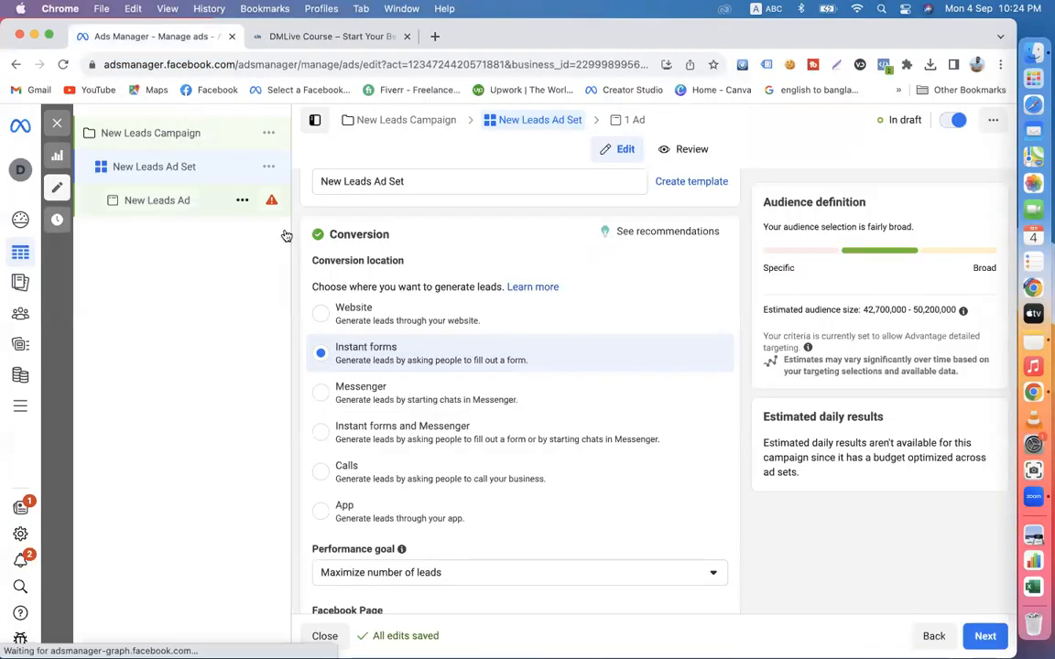
{"action": "scroll", "coordinate": [490, 474], "scroll_direction": "down", "scroll_amount": 7}
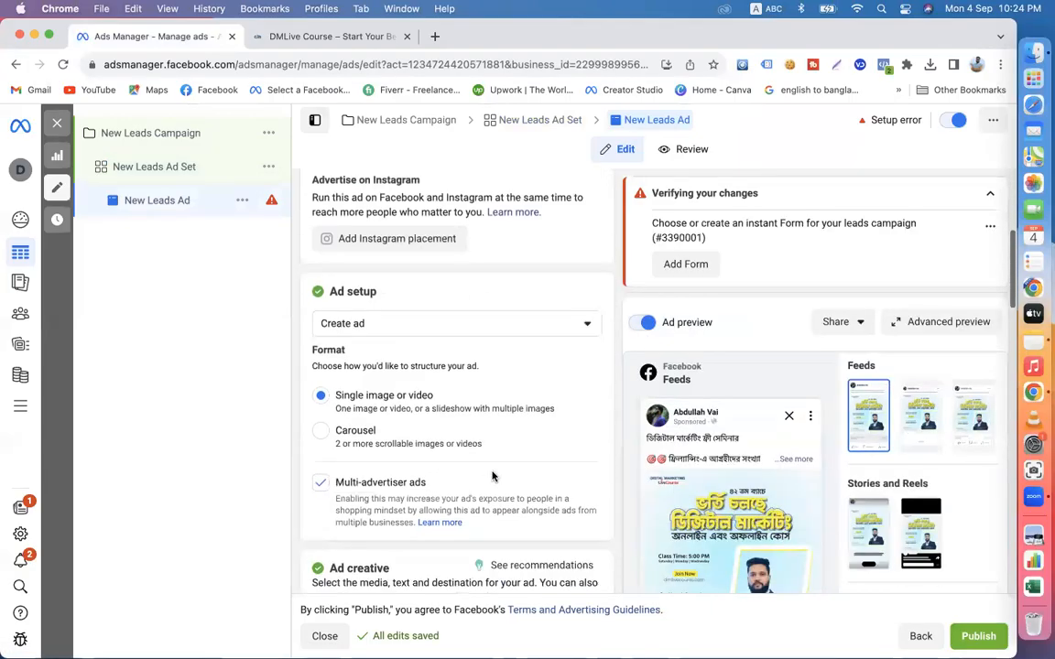
{"action": "scroll", "coordinate": [480, 479], "scroll_direction": "down", "scroll_amount": 10}
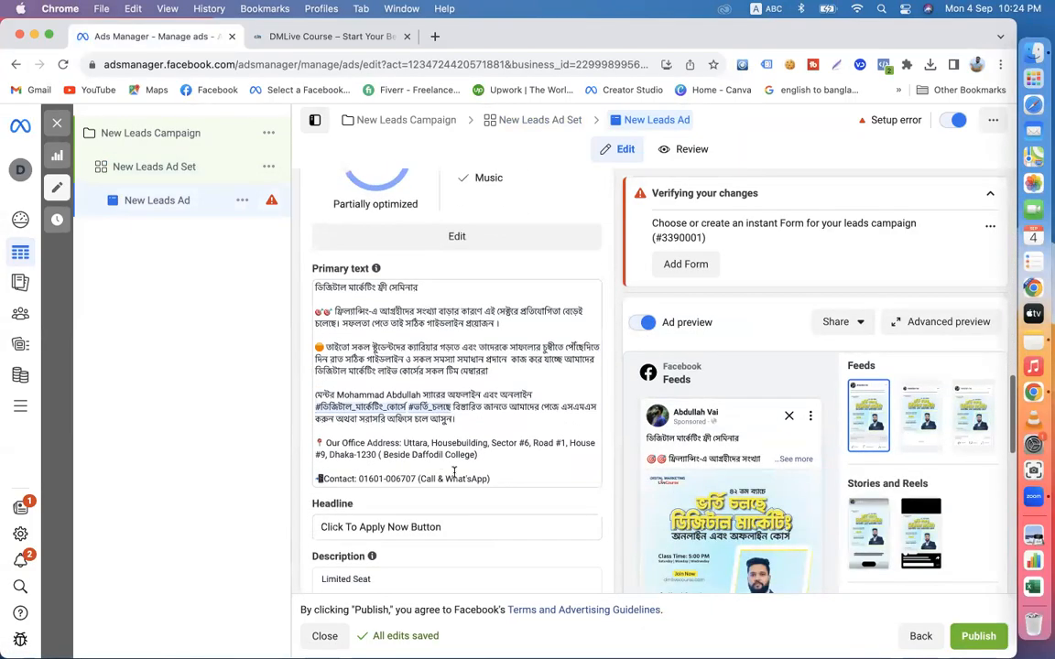
{"action": "scroll", "coordinate": [378, 506], "scroll_direction": "down", "scroll_amount": 5}
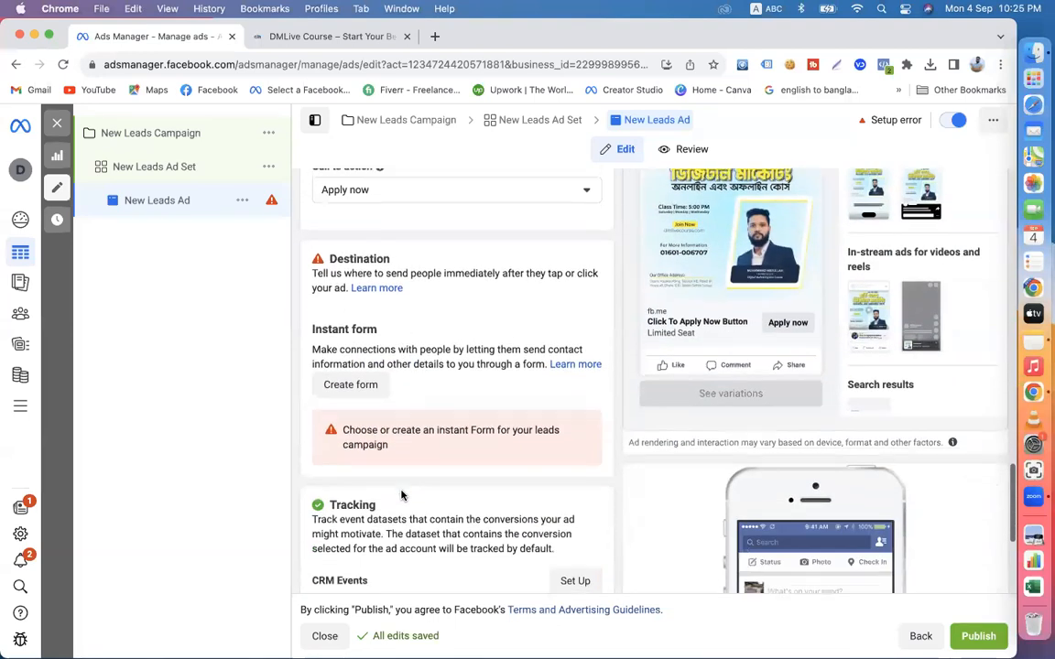
{"action": "left_click", "coordinate": [338, 36]}
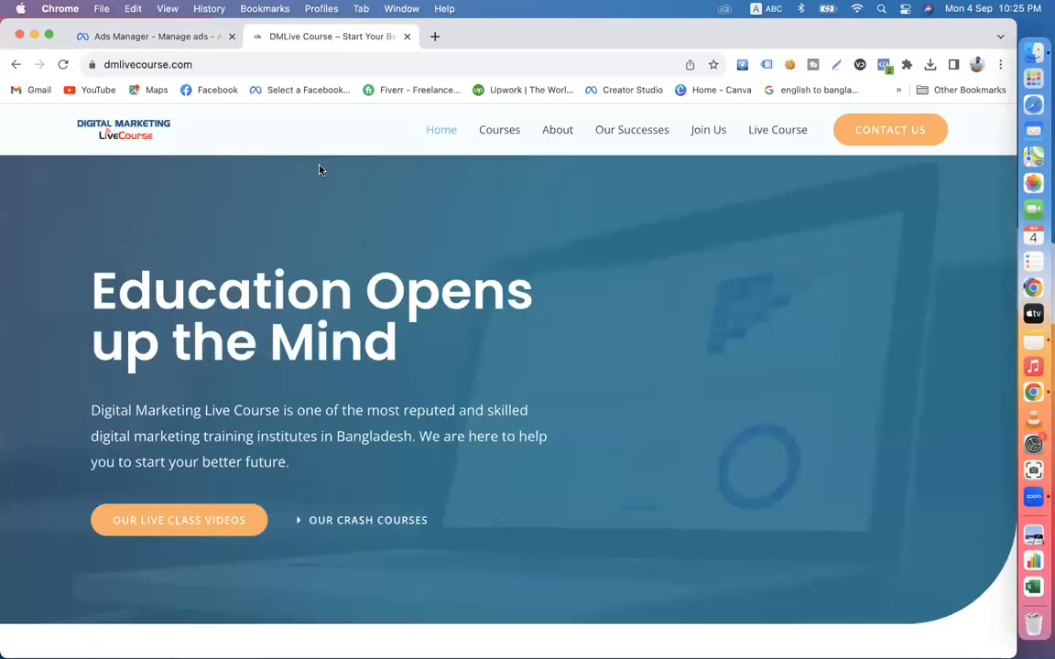
{"action": "left_click", "coordinate": [217, 39]}
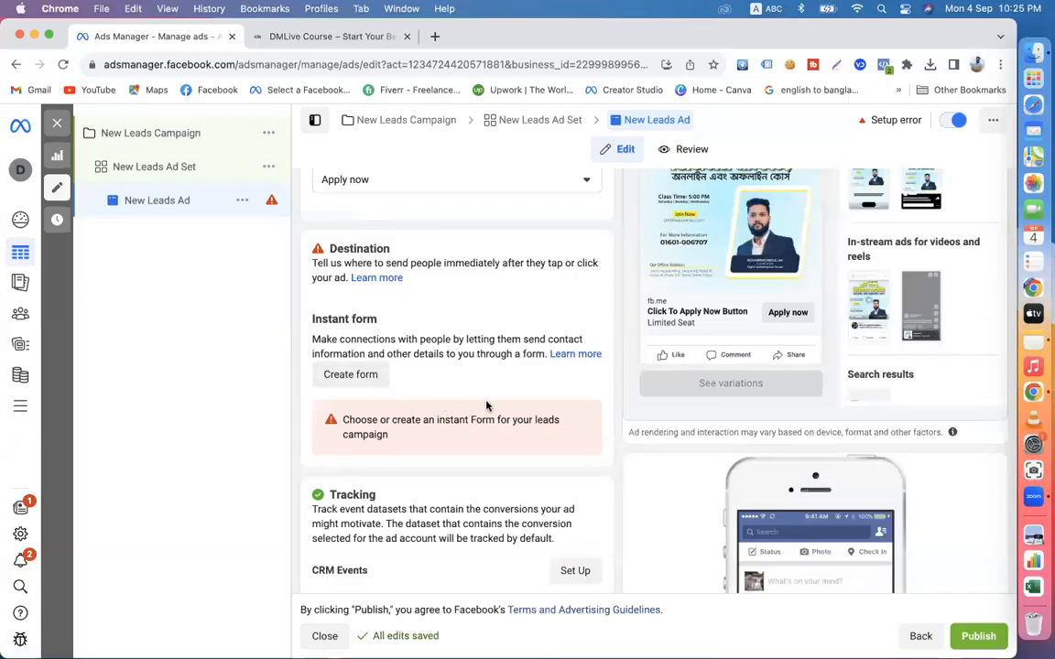
{"action": "left_click", "coordinate": [351, 376]}
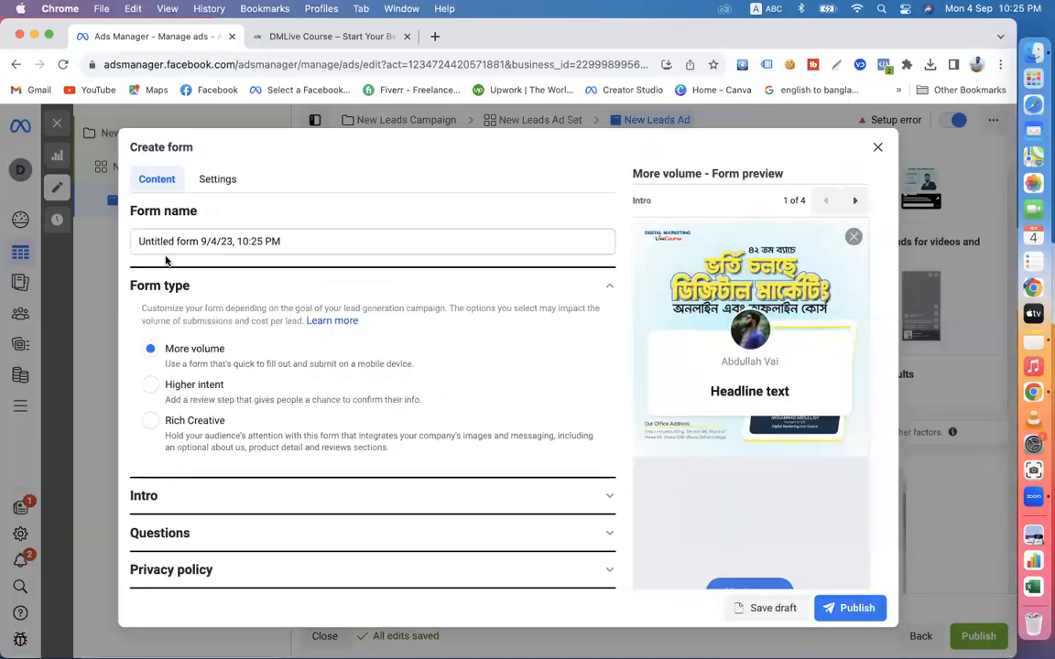
- Name the new instant form "Digital Marketing Free Seminar Batch 42"
{"action": "triple_click", "coordinate": [224, 240]}
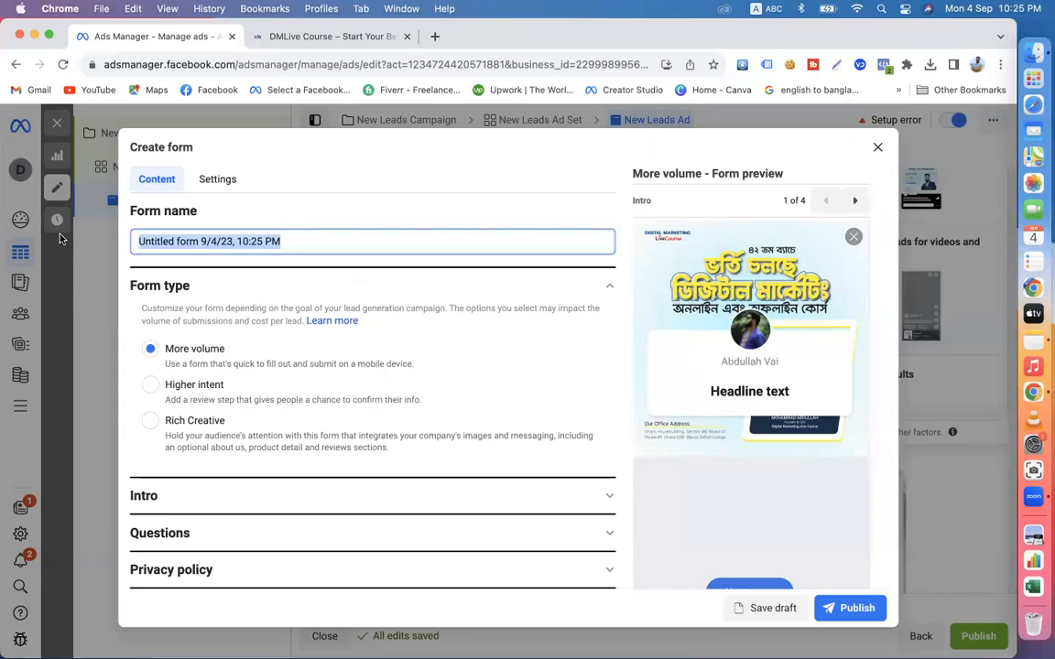
{"action": "type", "text": "free"}
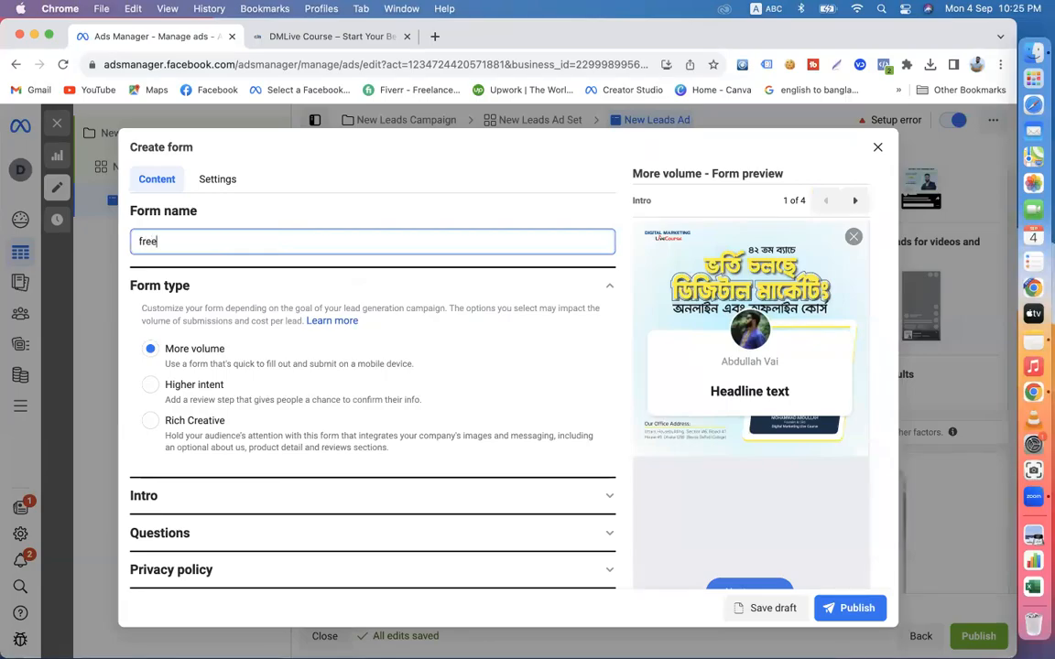
{"action": "key", "text": "BackSpace"}
{"action": "type", "text": "Digital Market"}
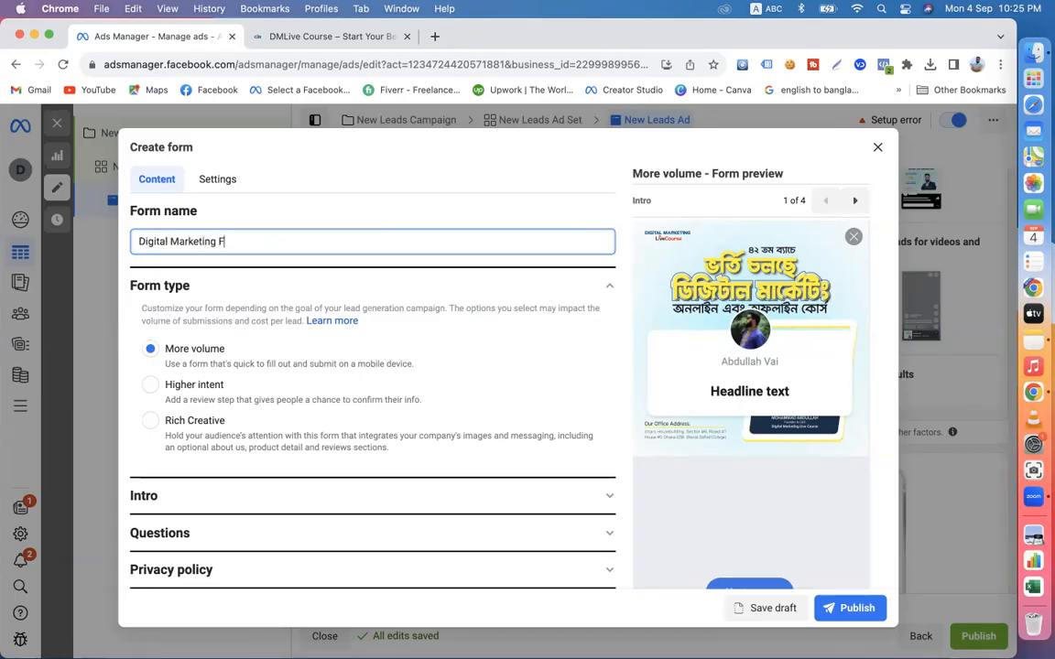
{"action": "type", "text": "ing Free Seminar Batch"}
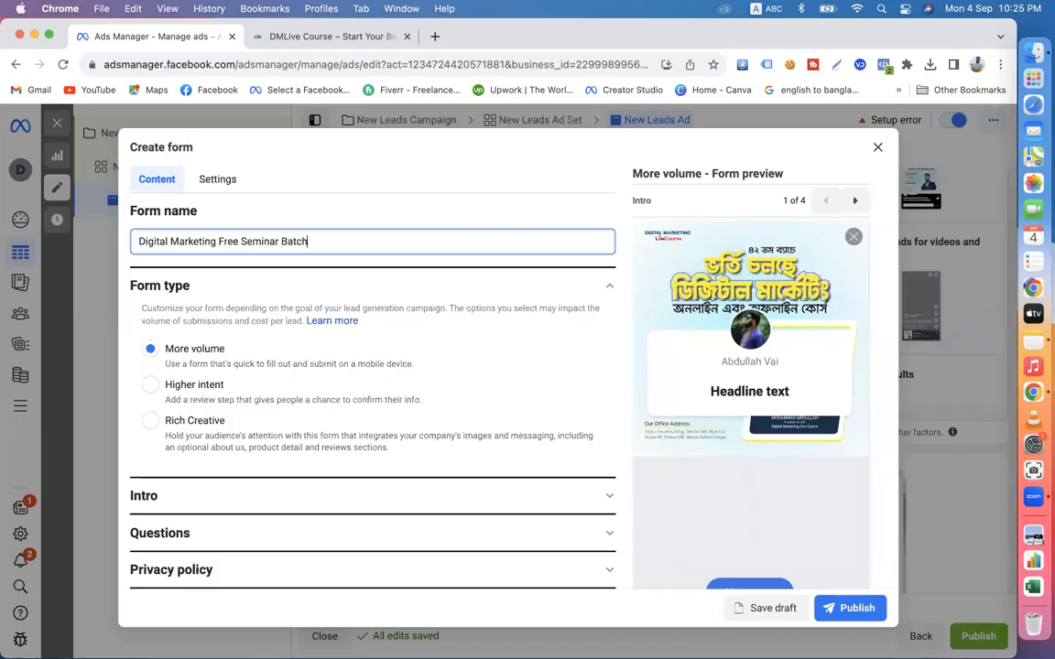
{"action": "type", "text": " 42"}
{"action": "left_click", "coordinate": [629, 369]}
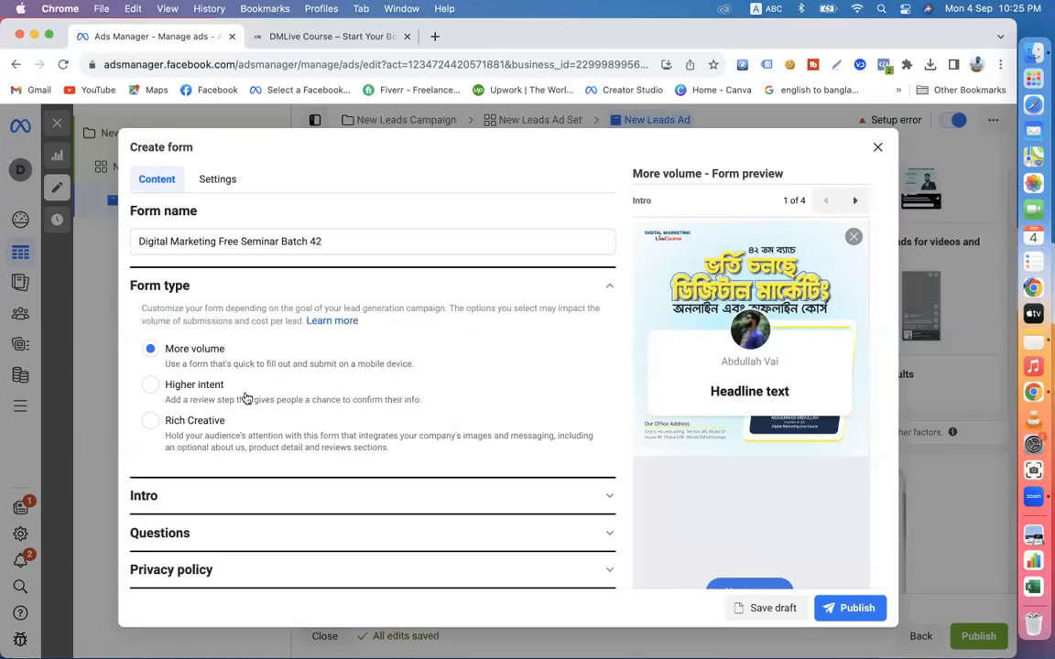
- Review the background image options in the form's Intro section and look up a translation of "Use the image from your ad"
{"action": "scroll", "coordinate": [303, 385], "scroll_direction": "down", "scroll_amount": 1}
{"action": "scroll", "coordinate": [303, 385], "scroll_direction": "down", "scroll_amount": 1}
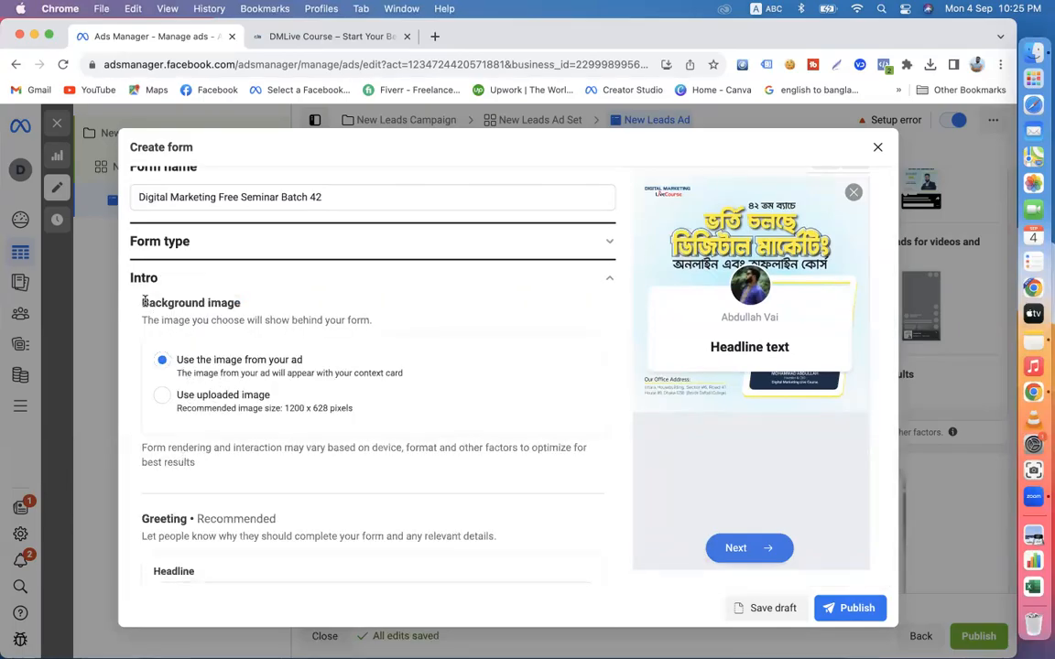
{"action": "left_click_drag", "start_coordinate": [141, 302], "coordinate": [245, 311]}
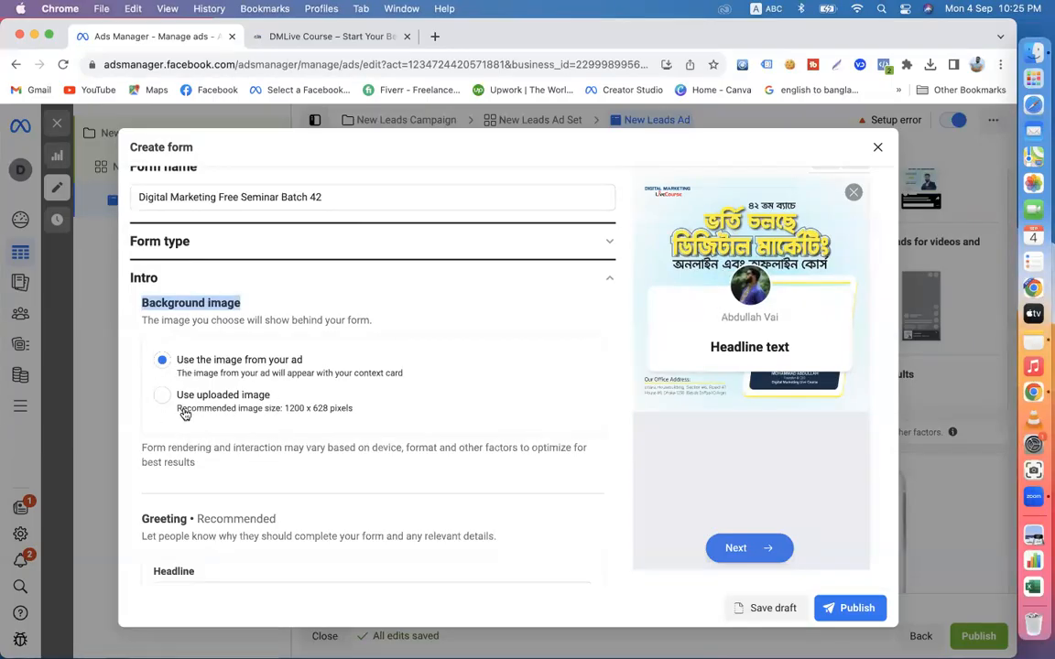
{"action": "left_click_drag", "start_coordinate": [302, 364], "coordinate": [170, 369]}
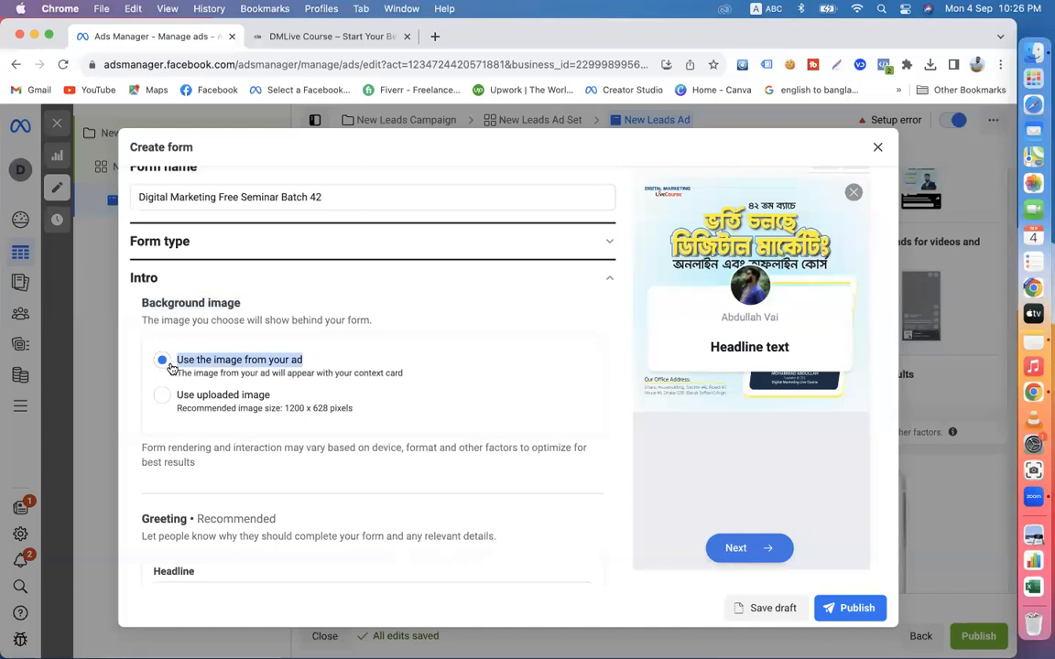
{"action": "right_click", "coordinate": [217, 368]}
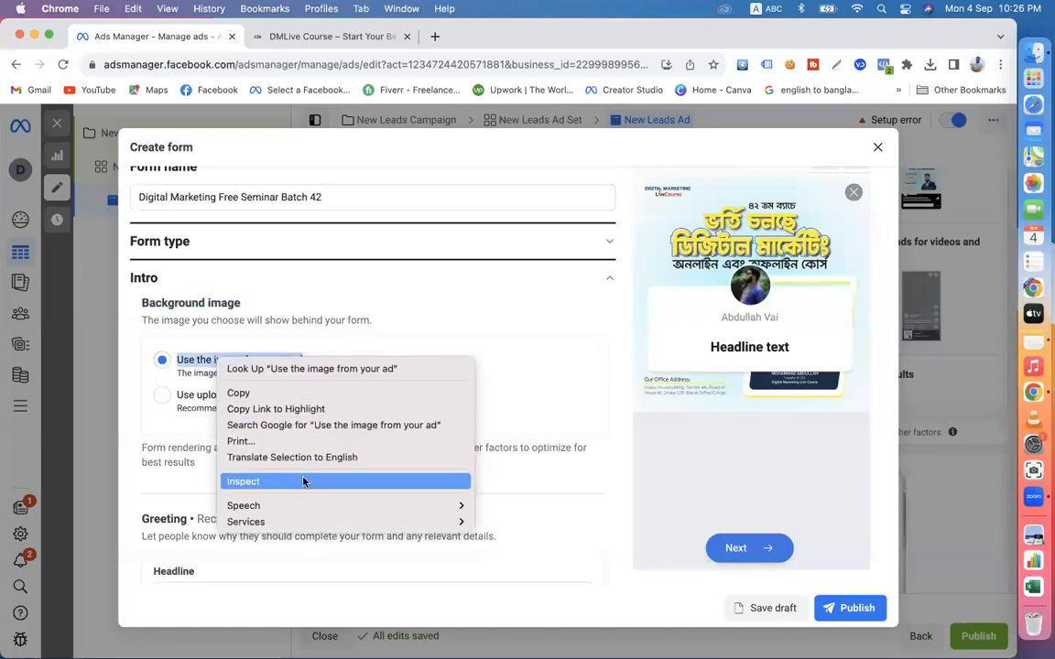
{"action": "left_click", "coordinate": [287, 458]}
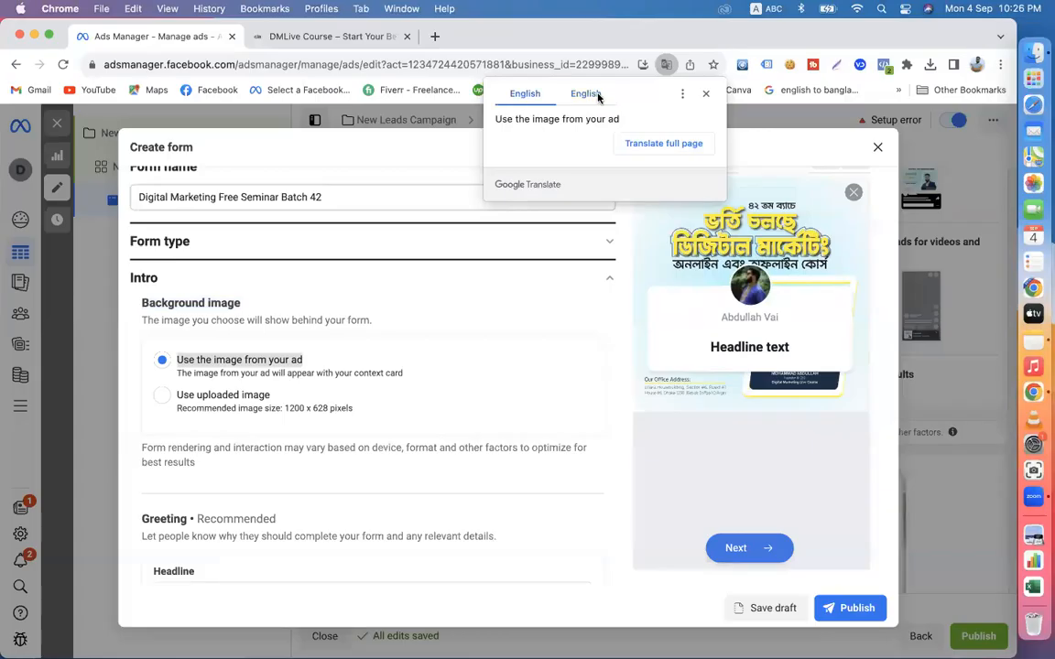
{"action": "left_click", "coordinate": [704, 93]}
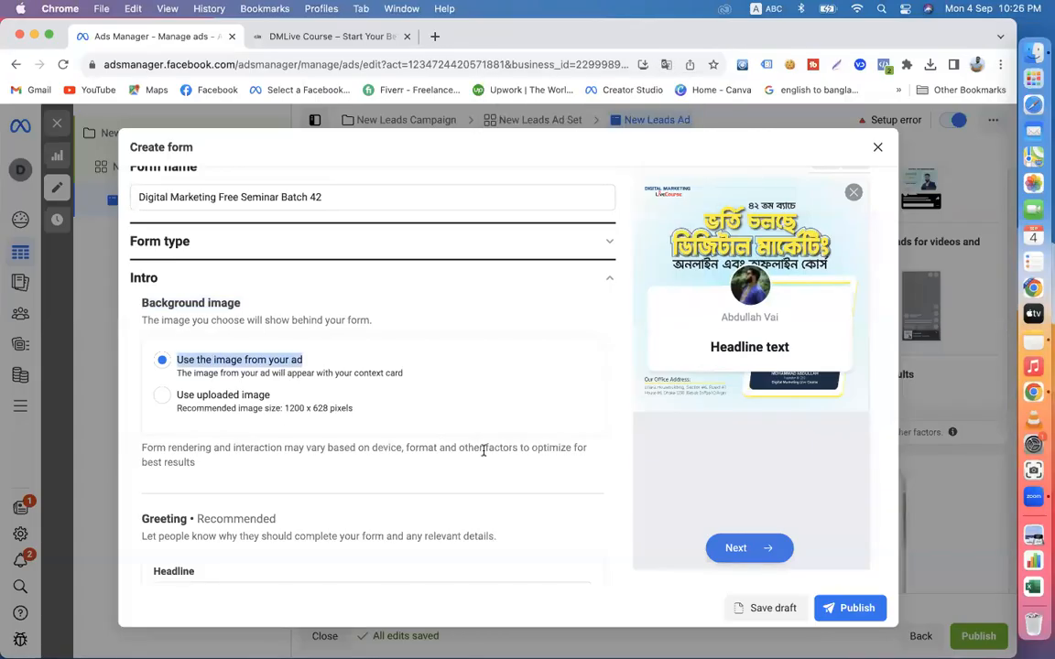
{"action": "left_click", "coordinate": [623, 406]}
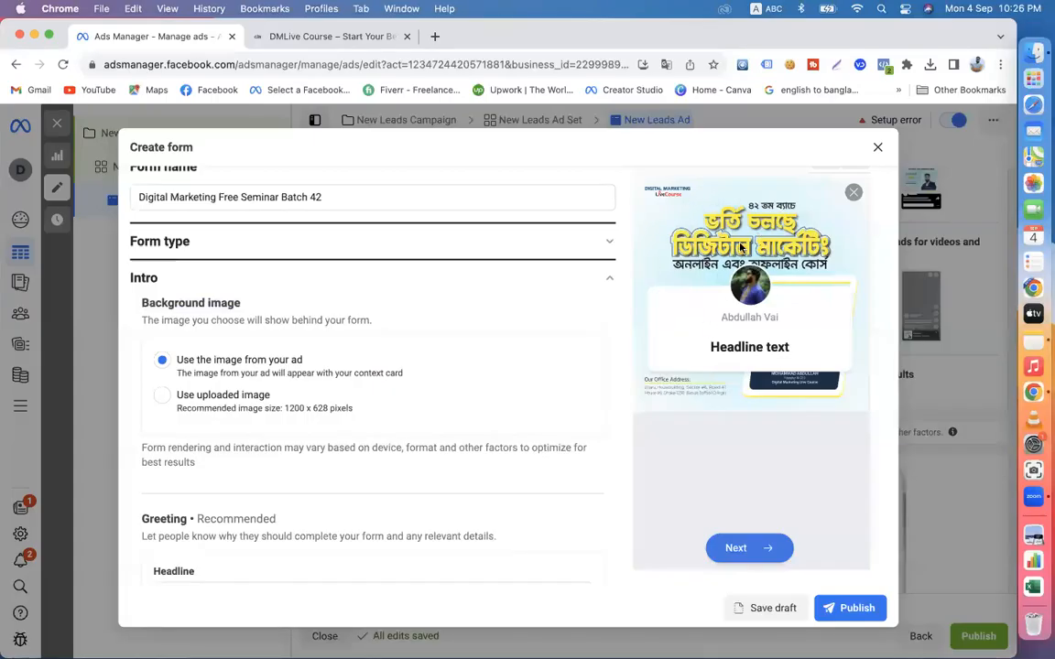
- Switch the form's background image to "Use uploaded image" and check the recommended image size
{"action": "left_click", "coordinate": [162, 395]}
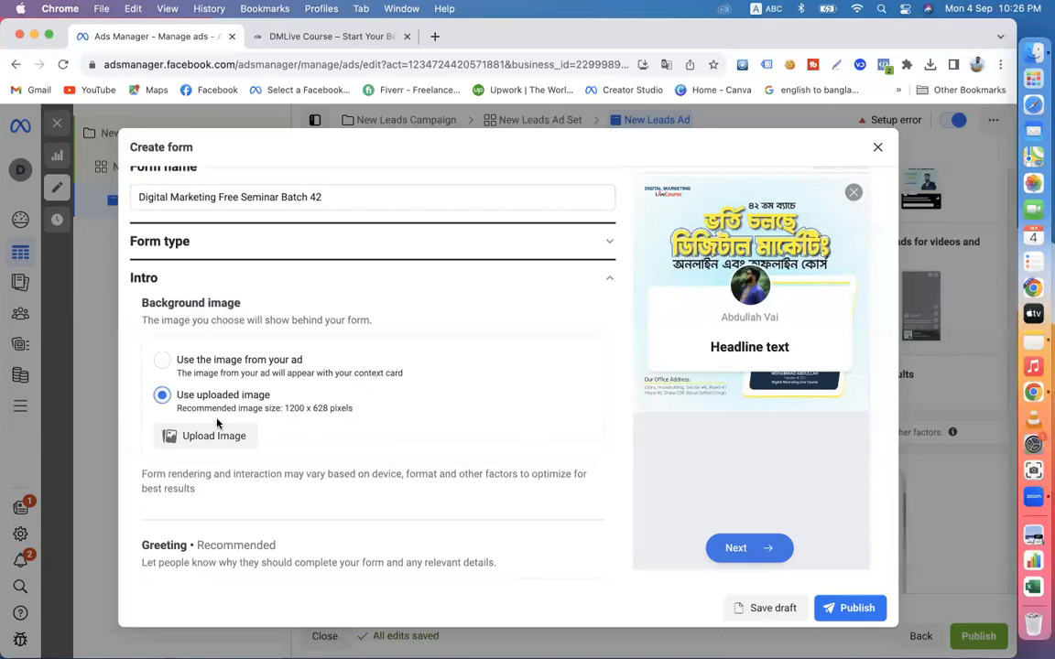
{"action": "left_click_drag", "start_coordinate": [176, 396], "coordinate": [275, 395]}
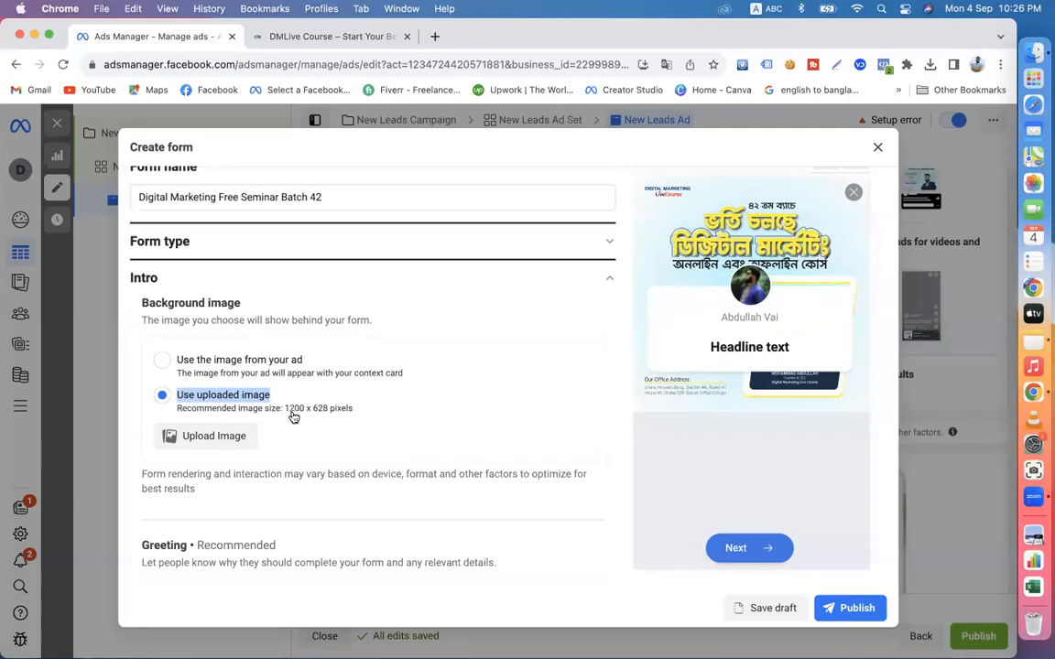
{"action": "left_click_drag", "start_coordinate": [286, 414], "coordinate": [323, 413]}
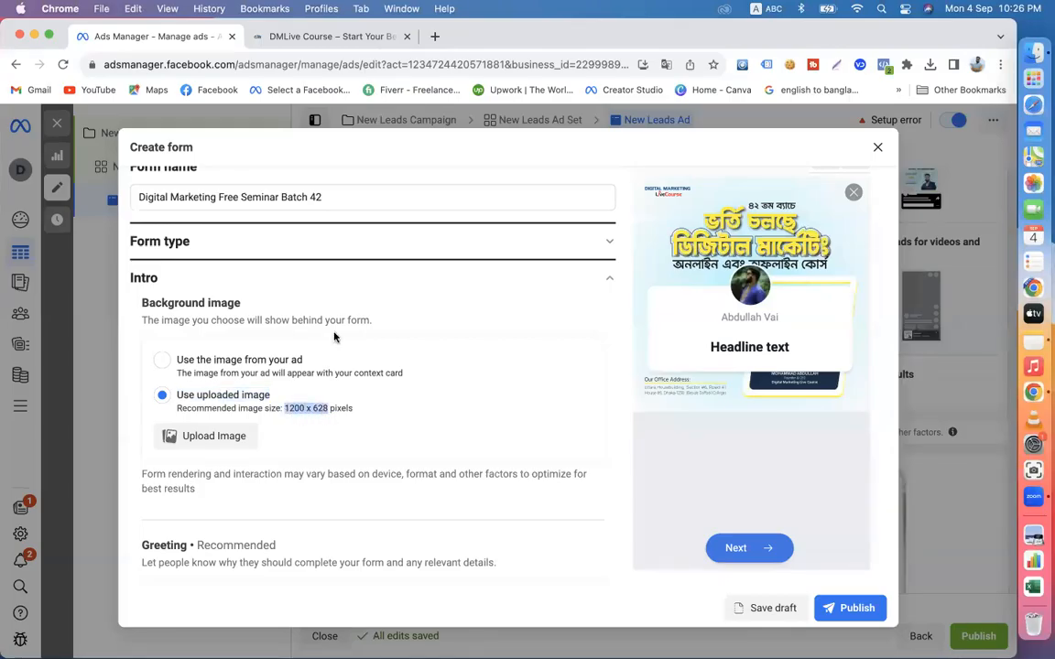
{"action": "left_click", "coordinate": [434, 36]}
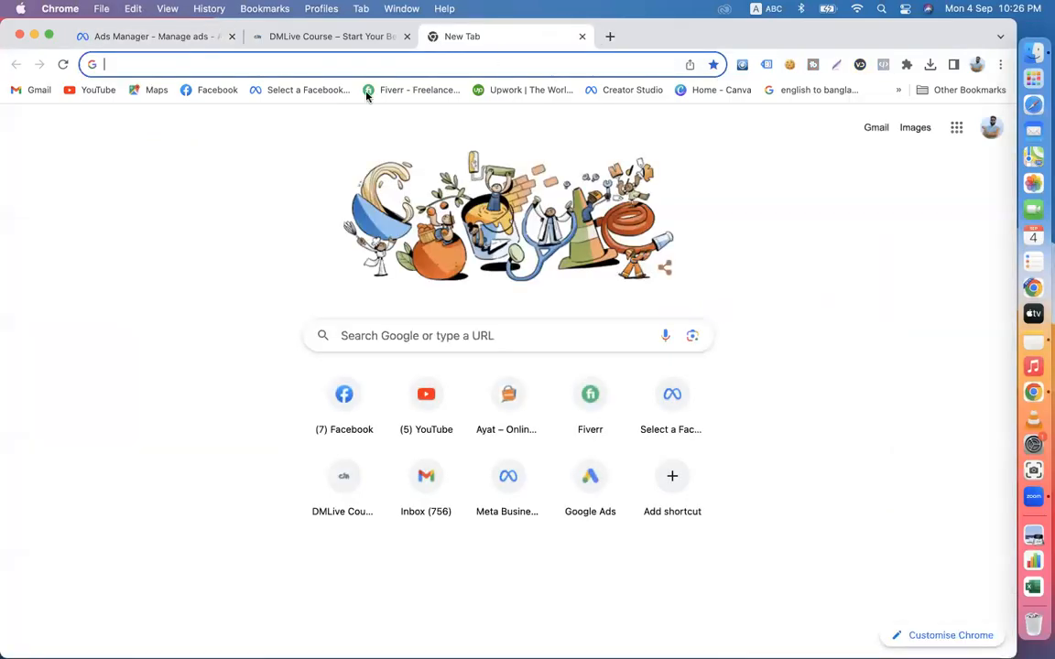
{"action": "left_click", "coordinate": [580, 37]}
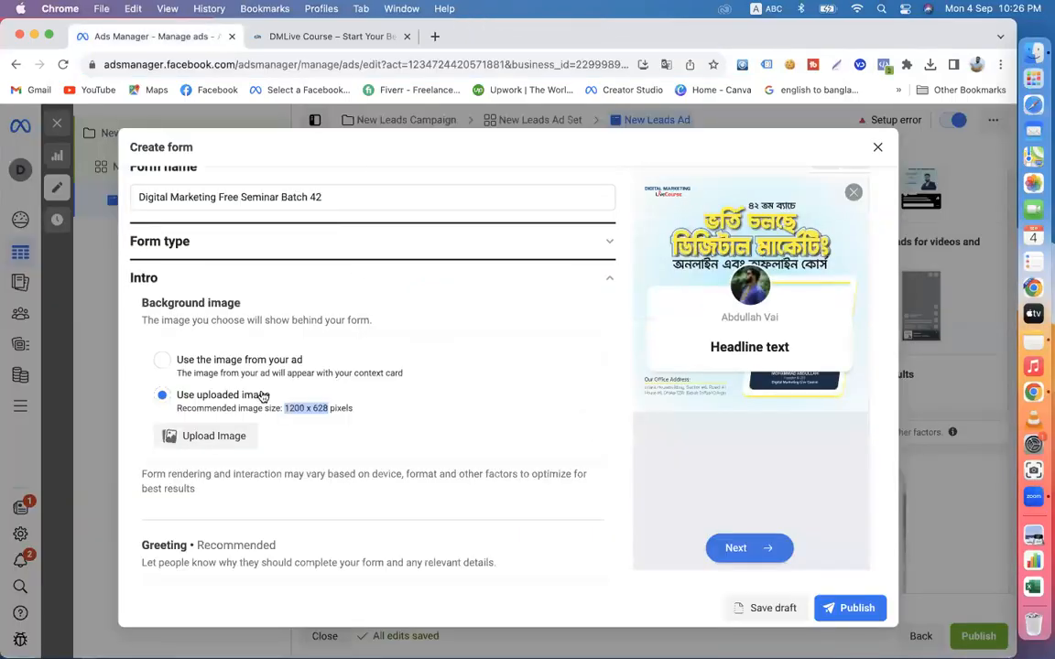
{"action": "left_click", "coordinate": [197, 437]}
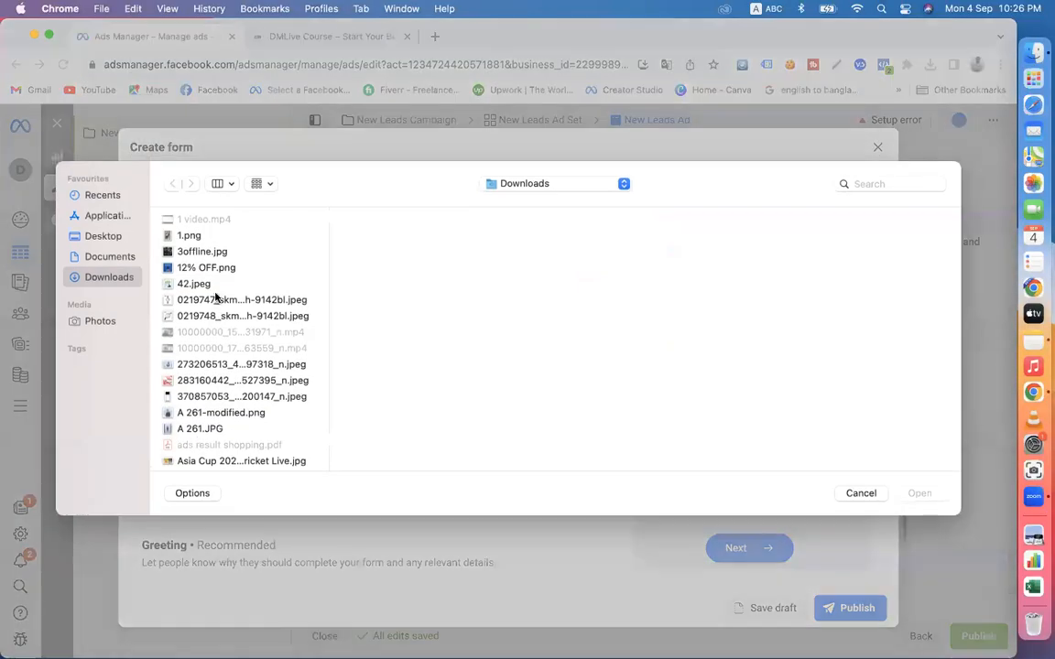
{"action": "left_click", "coordinate": [201, 251]}
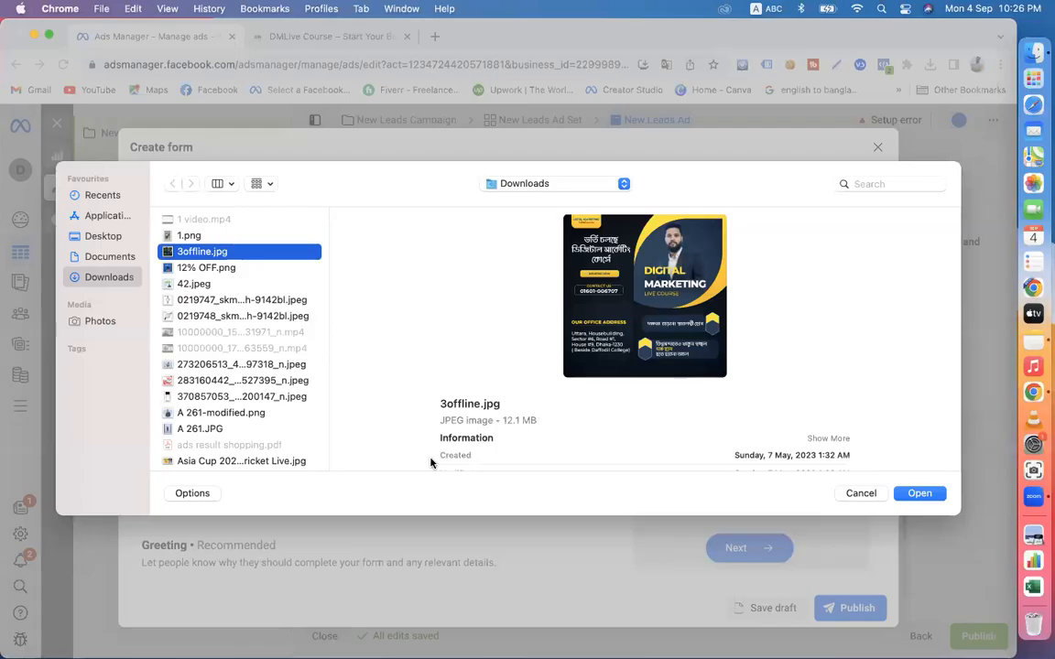
{"action": "left_click", "coordinate": [247, 397]}
{"action": "left_click", "coordinate": [252, 364]}
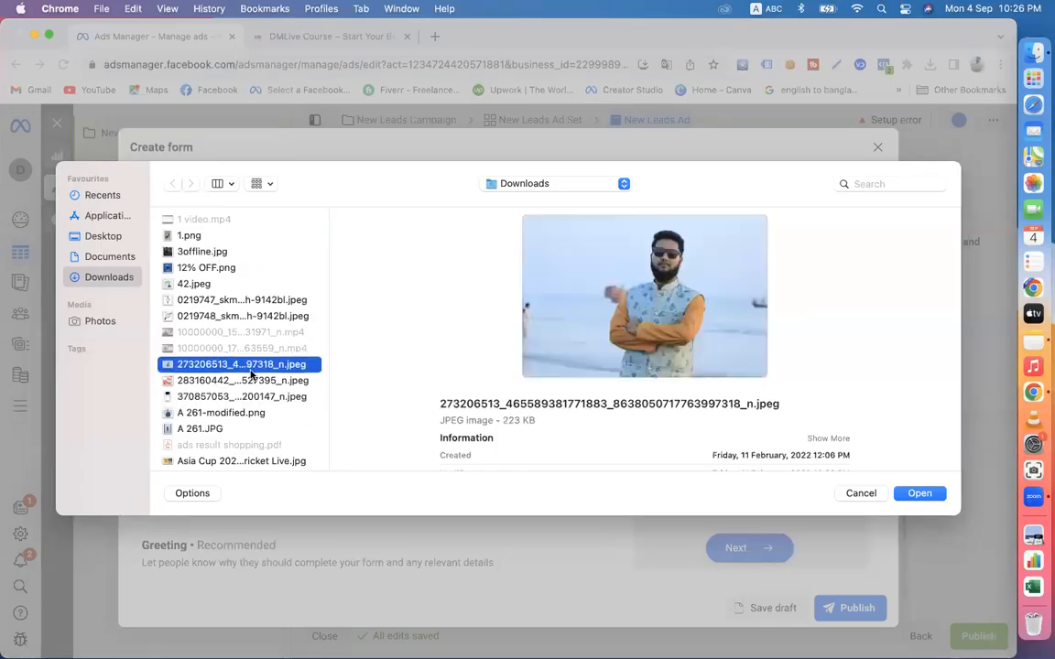
{"action": "left_click", "coordinate": [252, 381]}
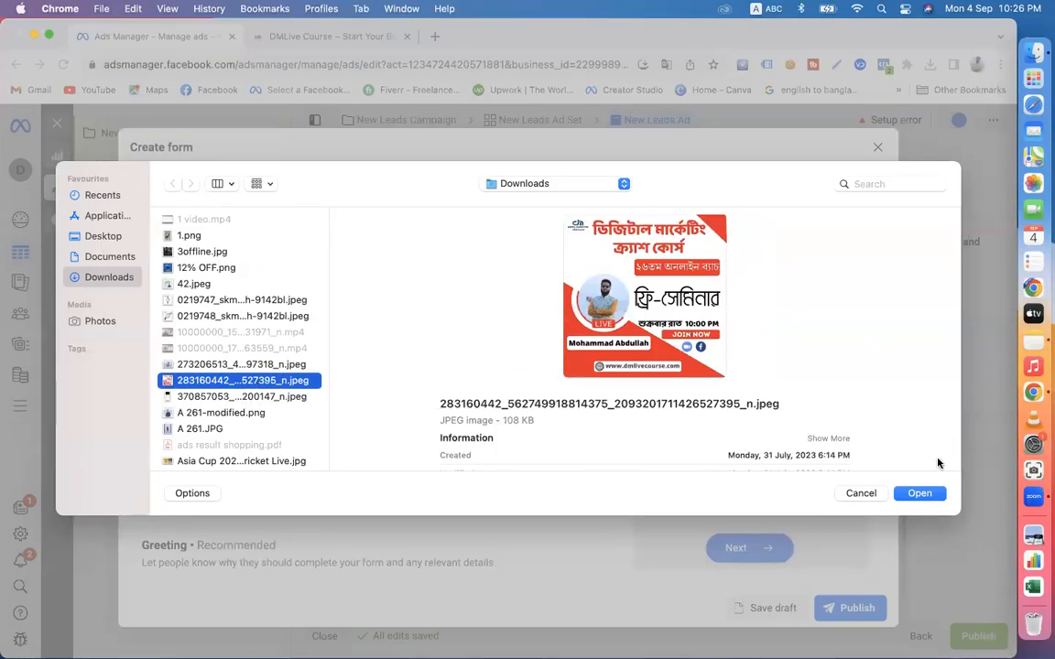
{"action": "left_click", "coordinate": [918, 494]}
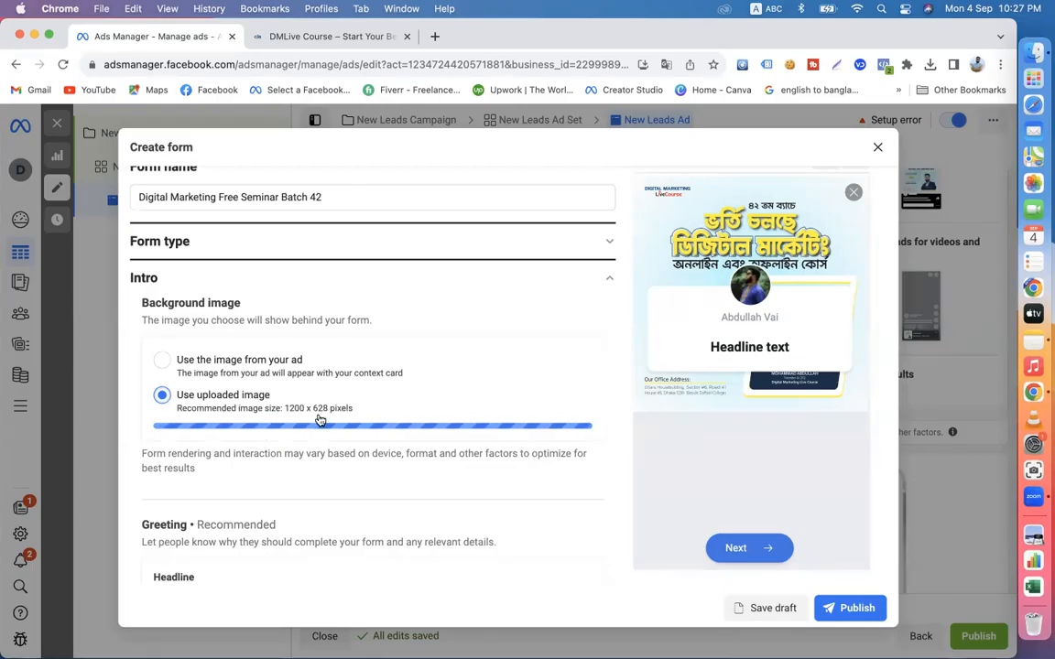
{"action": "left_click", "coordinate": [162, 360]}
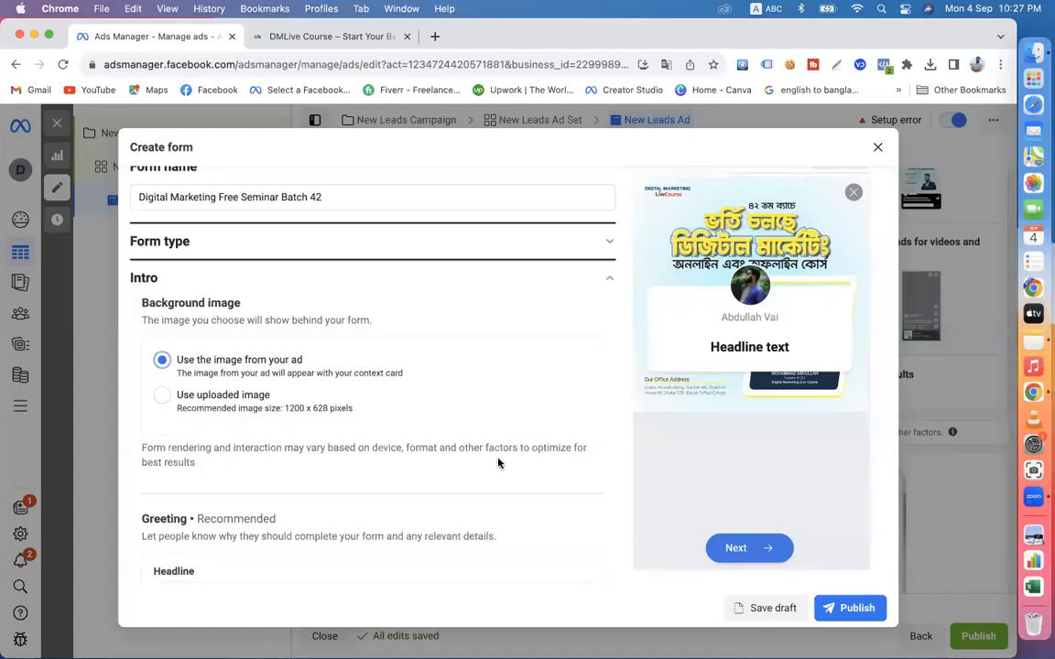
- Enter "Join Digital Marketing Free Seminar" as the headline of the form's greeting
{"action": "scroll", "coordinate": [449, 406], "scroll_direction": "down", "scroll_amount": 3}
{"action": "scroll", "coordinate": [449, 407], "scroll_direction": "down", "scroll_amount": 1}
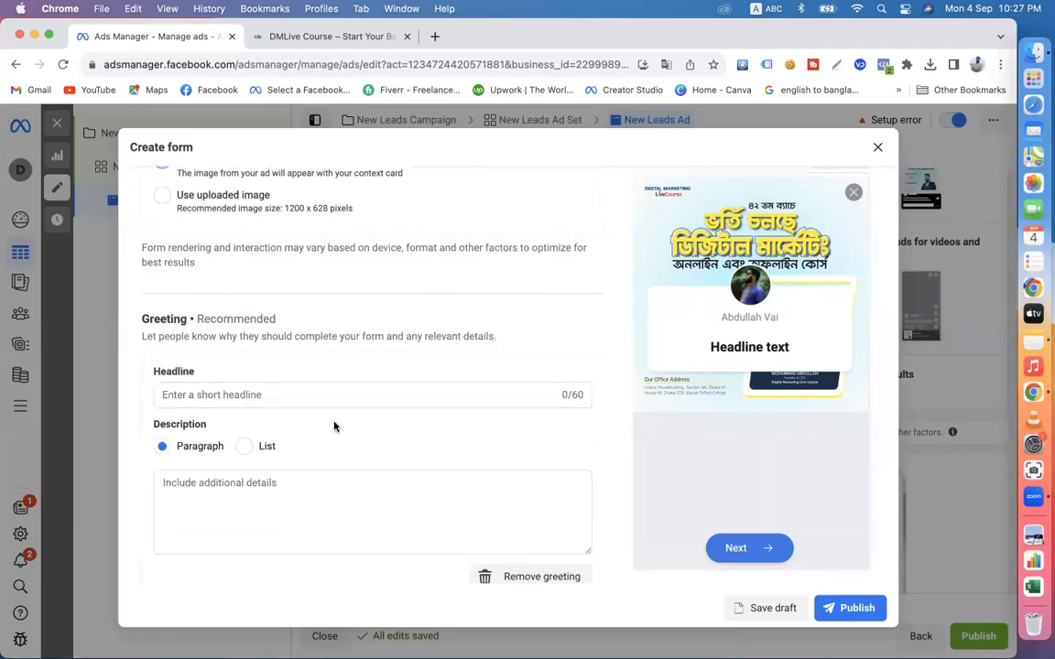
{"action": "left_click", "coordinate": [275, 397]}
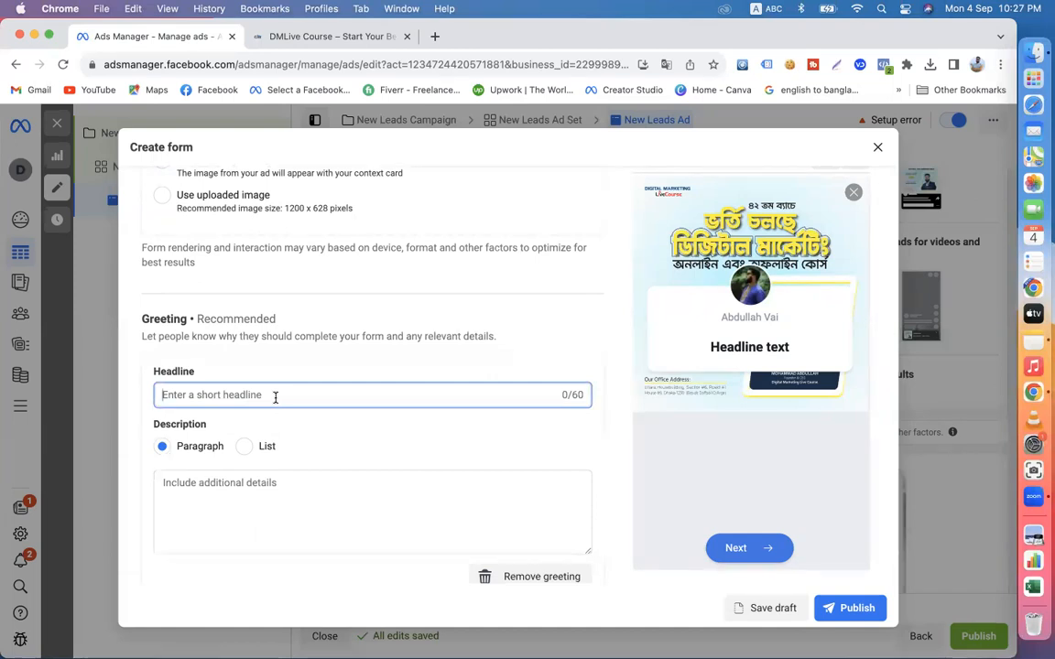
{"action": "type", "text": "Join Digital marketing"}
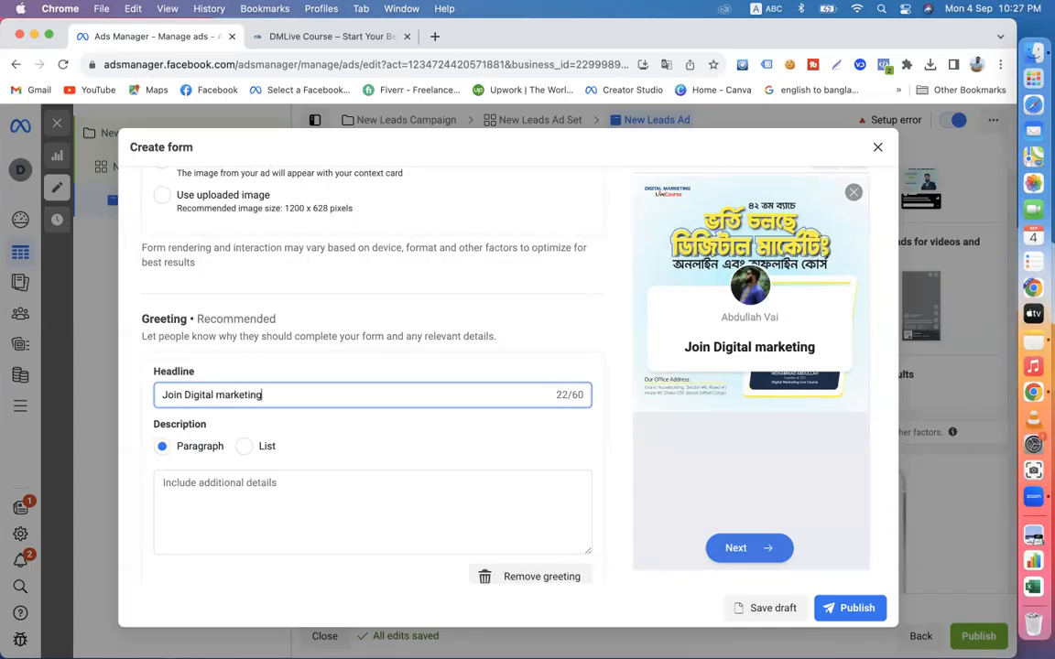
{"action": "key", "text": "BackSpace"}
{"action": "key", "text": "BackSpace"}
{"action": "key", "text": "BackSpace"}
{"action": "key", "text": "BackSpace"}
{"action": "key", "text": "BackSpace"}
{"action": "key", "text": "BackSpace"}
{"action": "key", "text": "BackSpace"}
{"action": "key", "text": "BackSpace"}
{"action": "key", "text": "BackSpace"}
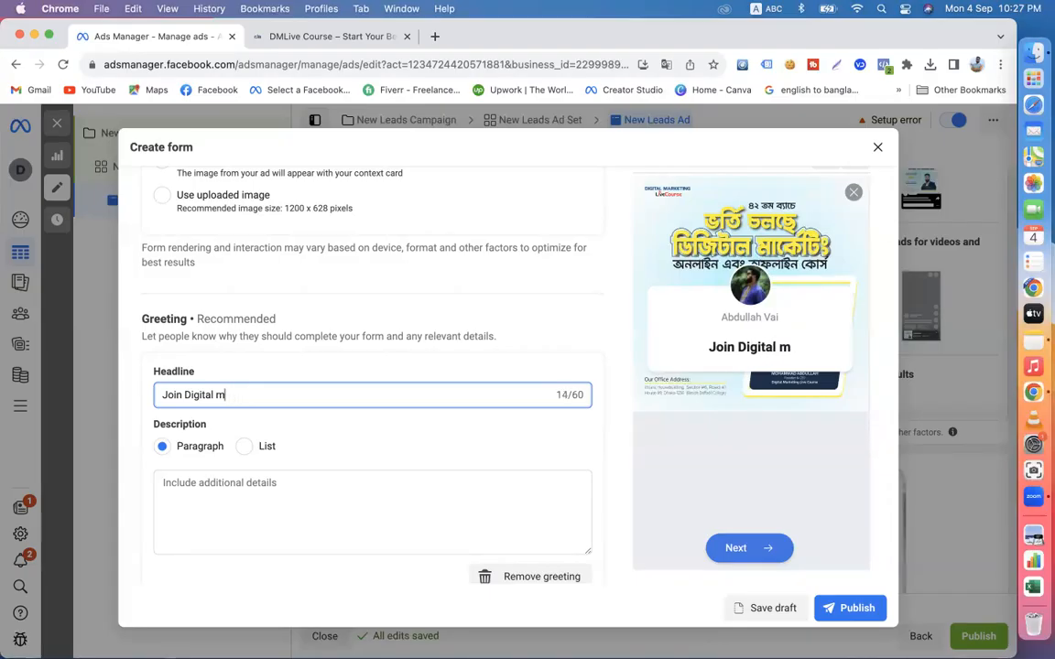
{"action": "type", "text": "Marketi"}
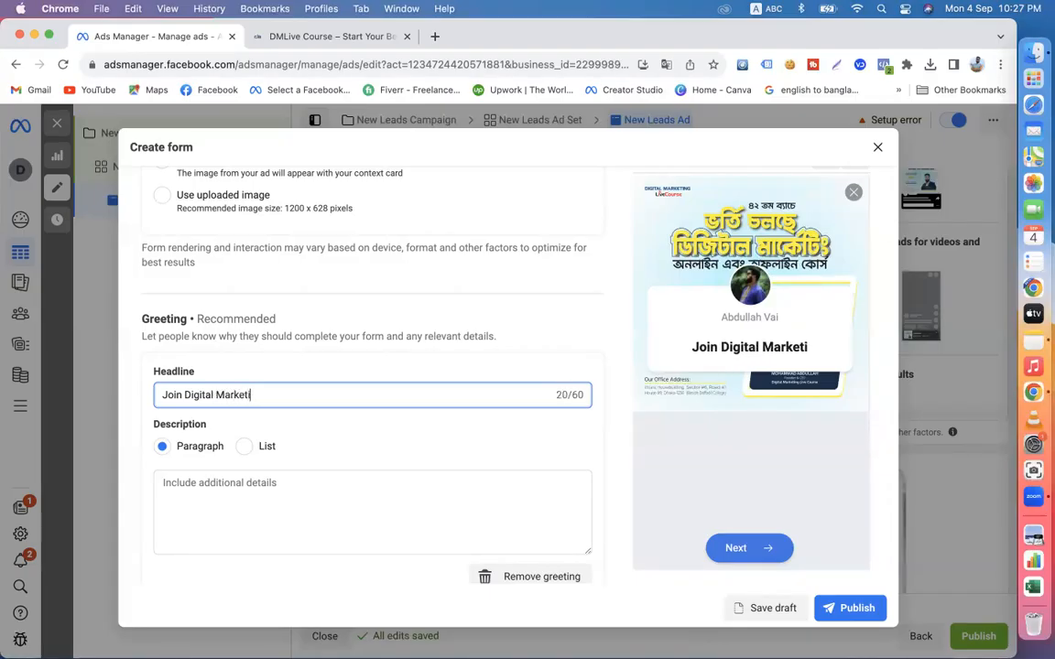
{"action": "type", "text": "ng Free Seminar"}
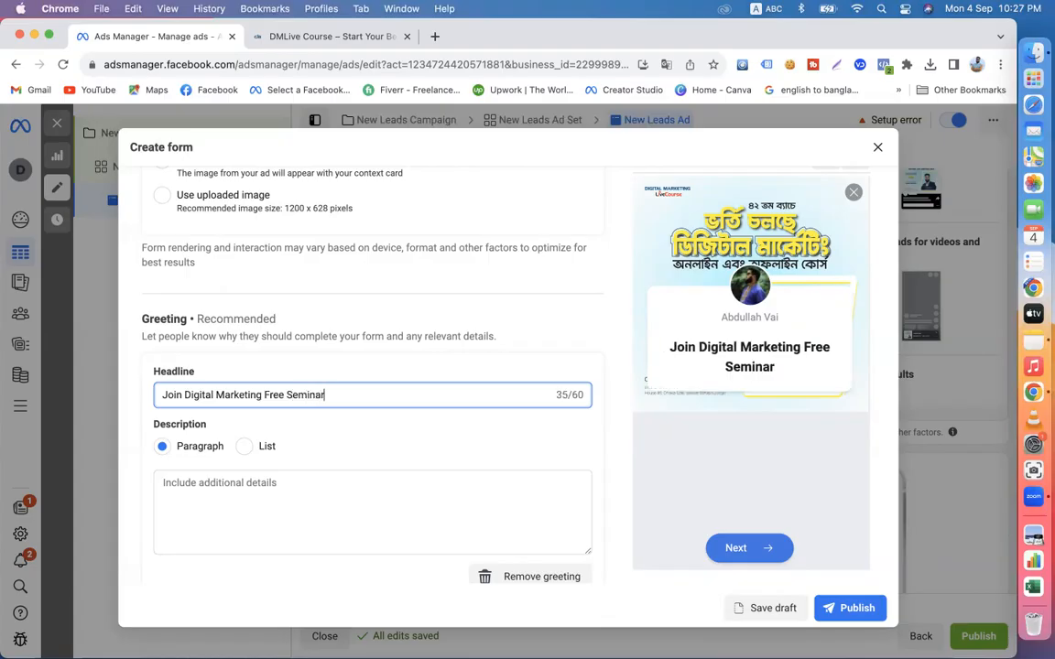
- Switch the input source to Avro Keyboard and begin the greeting's paragraph description with "সেমিনারে অংশগ্রহণ করতে"
{"action": "left_click", "coordinate": [272, 490]}
{"action": "scroll", "coordinate": [272, 490], "scroll_direction": "down", "scroll_amount": 2}
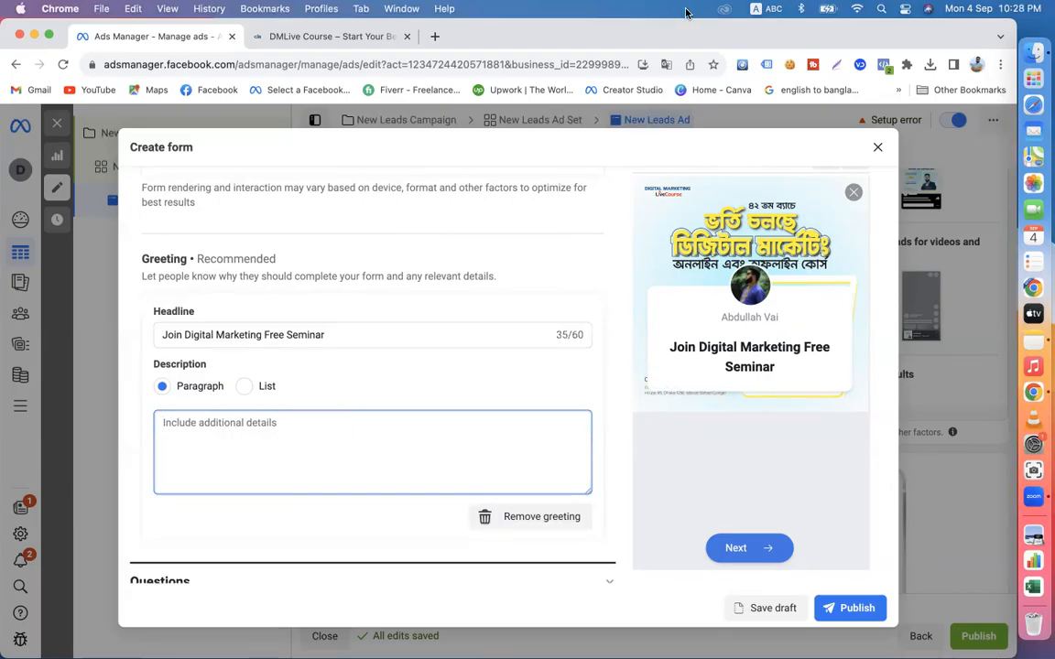
{"action": "left_click", "coordinate": [759, 8]}
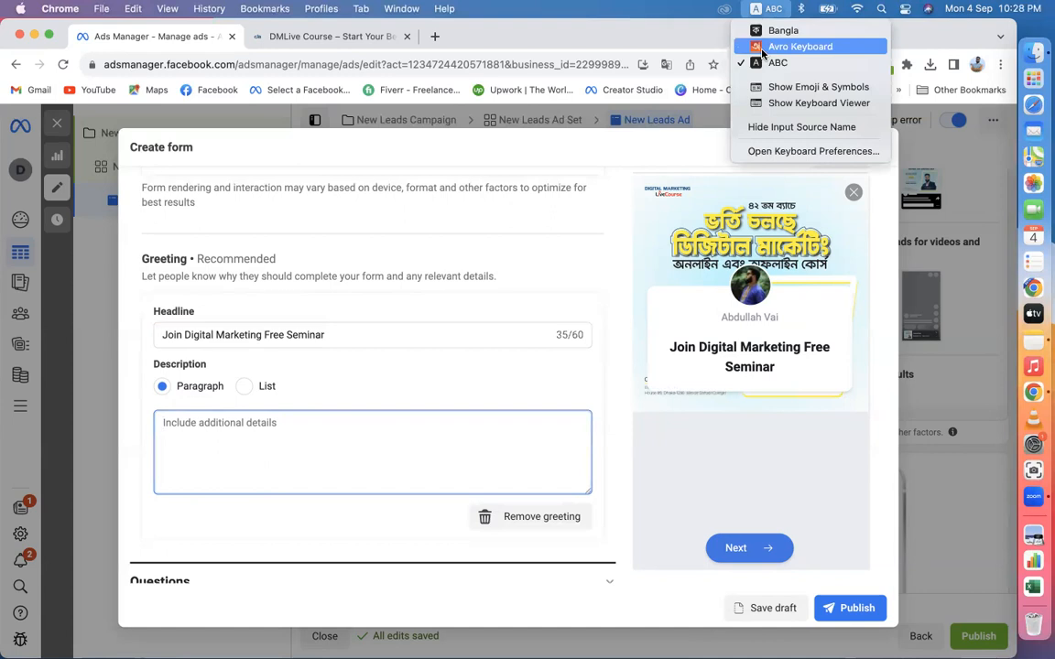
{"action": "left_click", "coordinate": [796, 47]}
{"action": "type", "text": "seminare"}
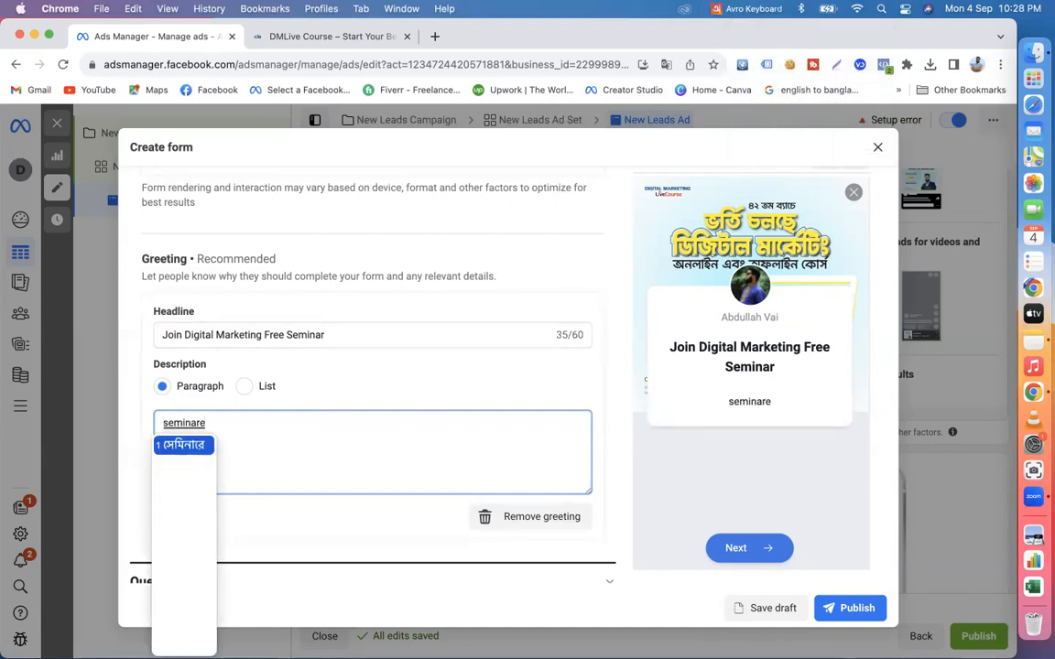
{"action": "type", "text": " ongsogro"}
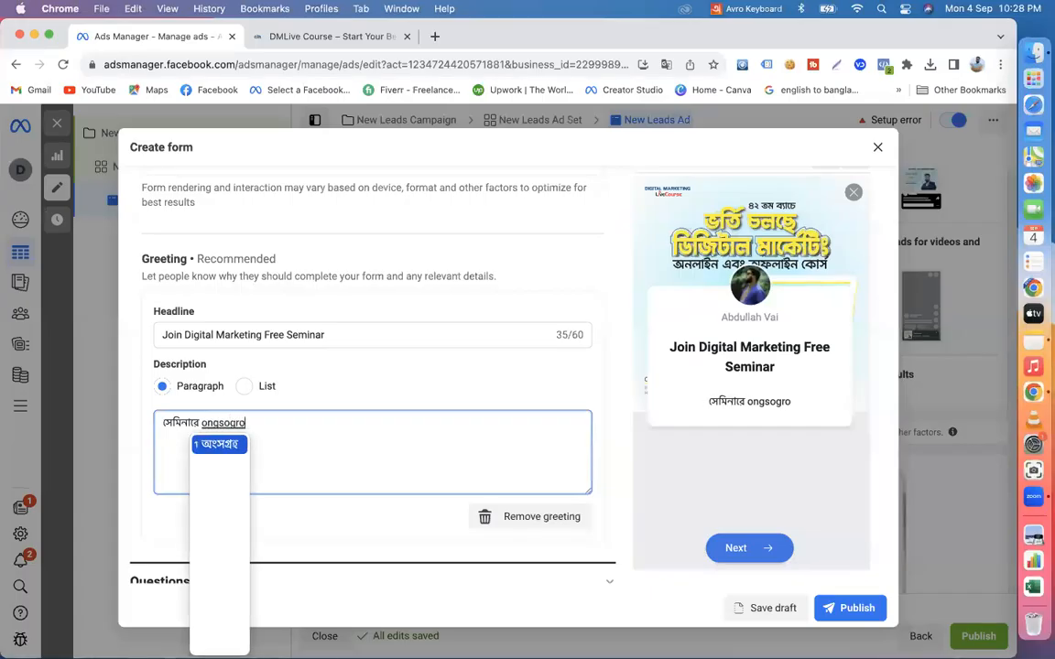
{"action": "type", "text": "hon"}
{"action": "key", "text": "Return"}
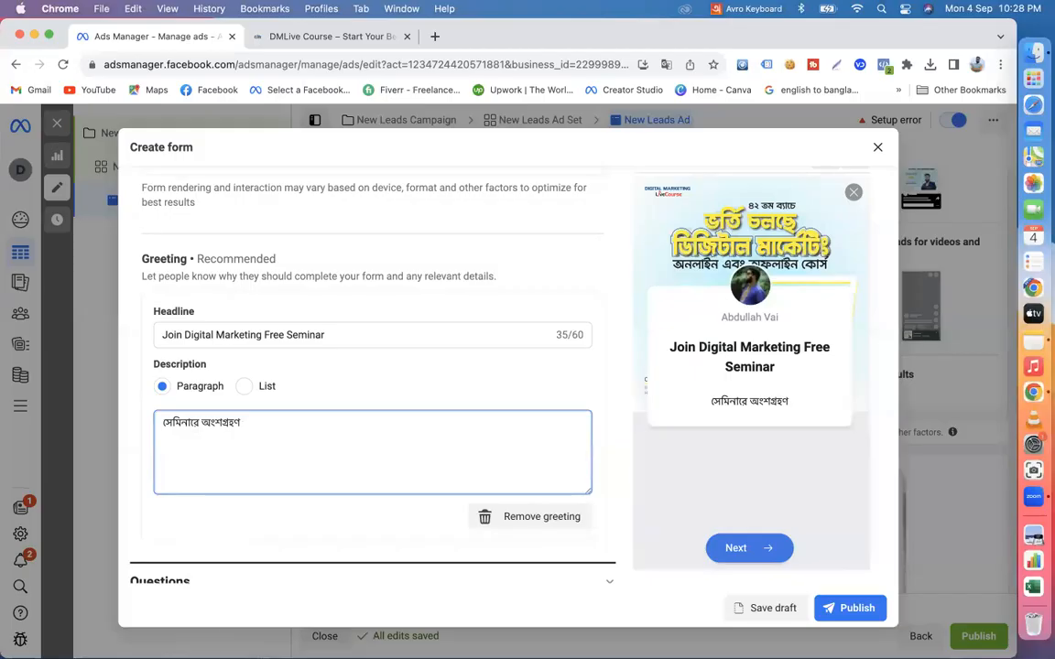
{"action": "type", "text": "korte"}
{"action": "key", "text": "Return"}
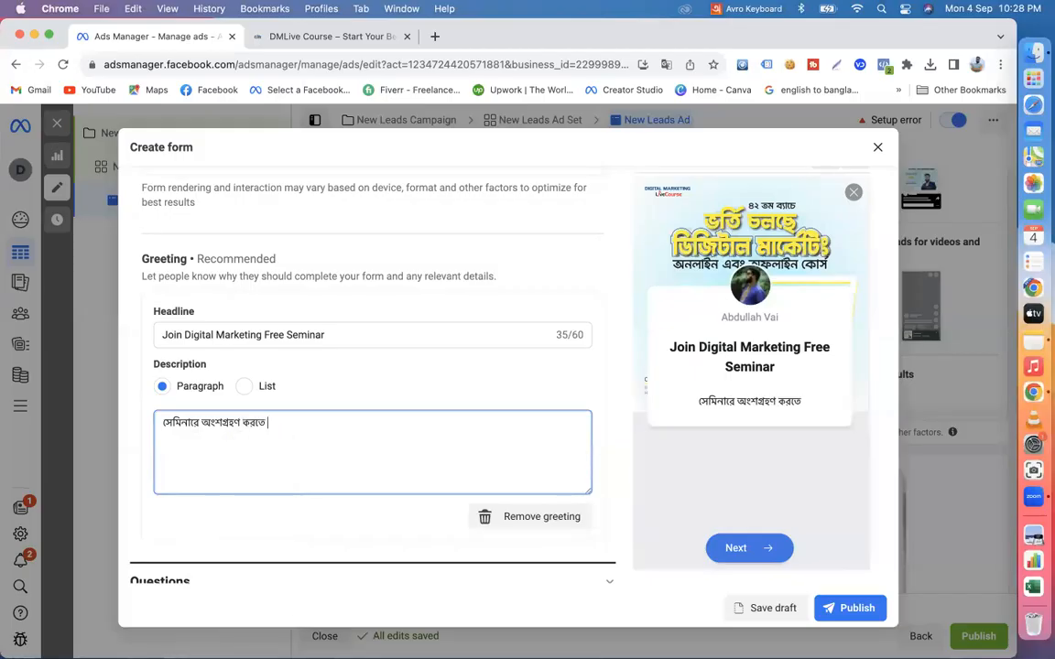
- Continue the greeting description with "নিচের নেক্সট বাটনে ক্লিক করে"
{"action": "type", "text": "n"}
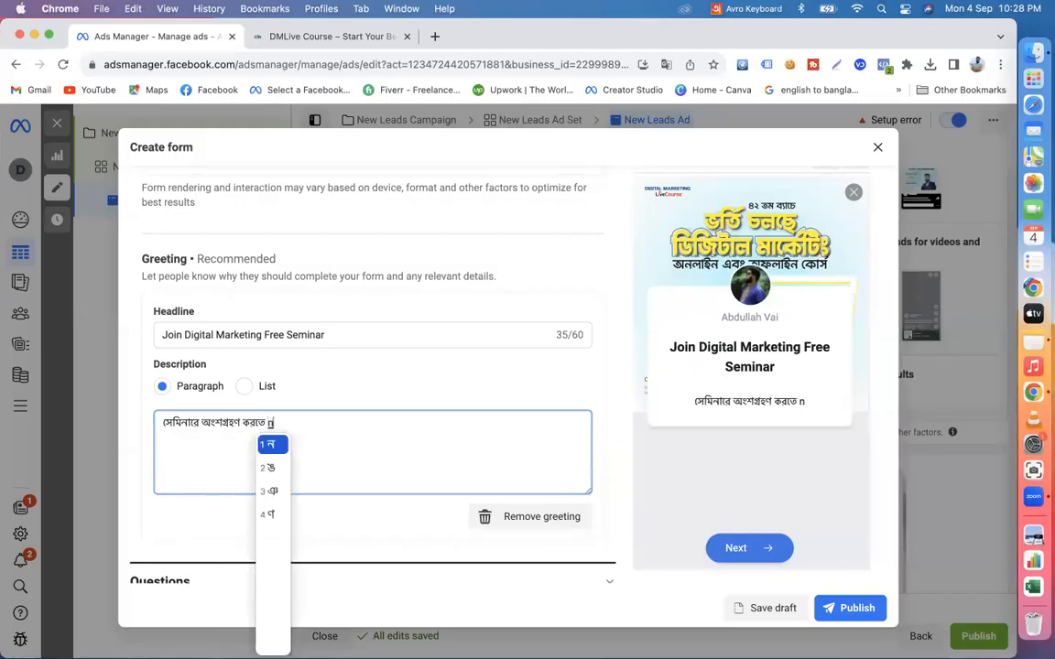
{"action": "type", "text": "icher next"}
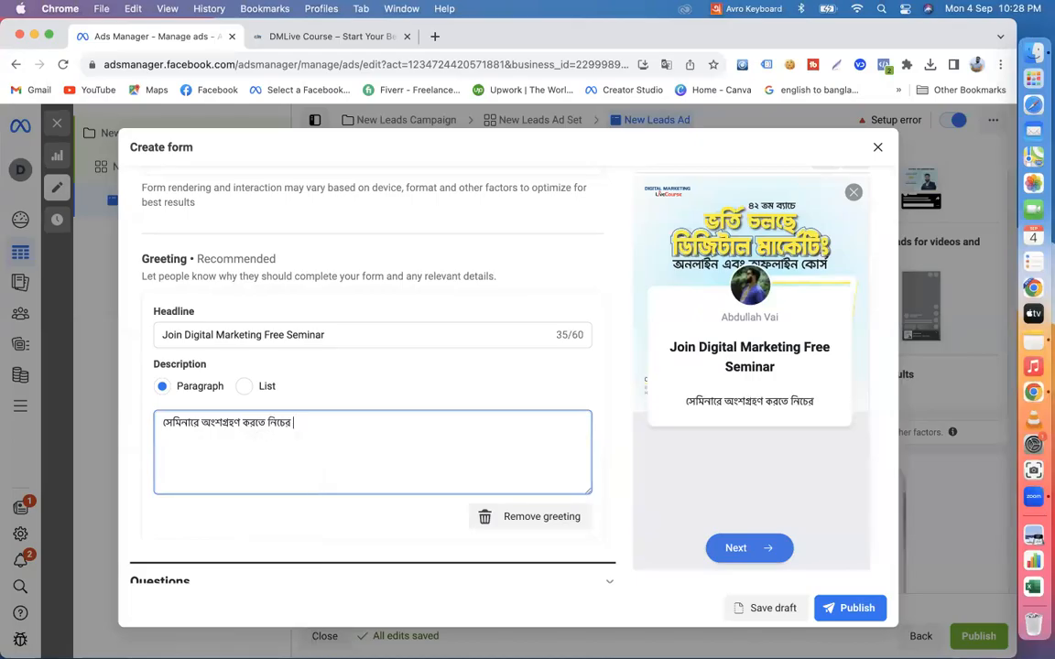
{"action": "key", "text": "Return"}
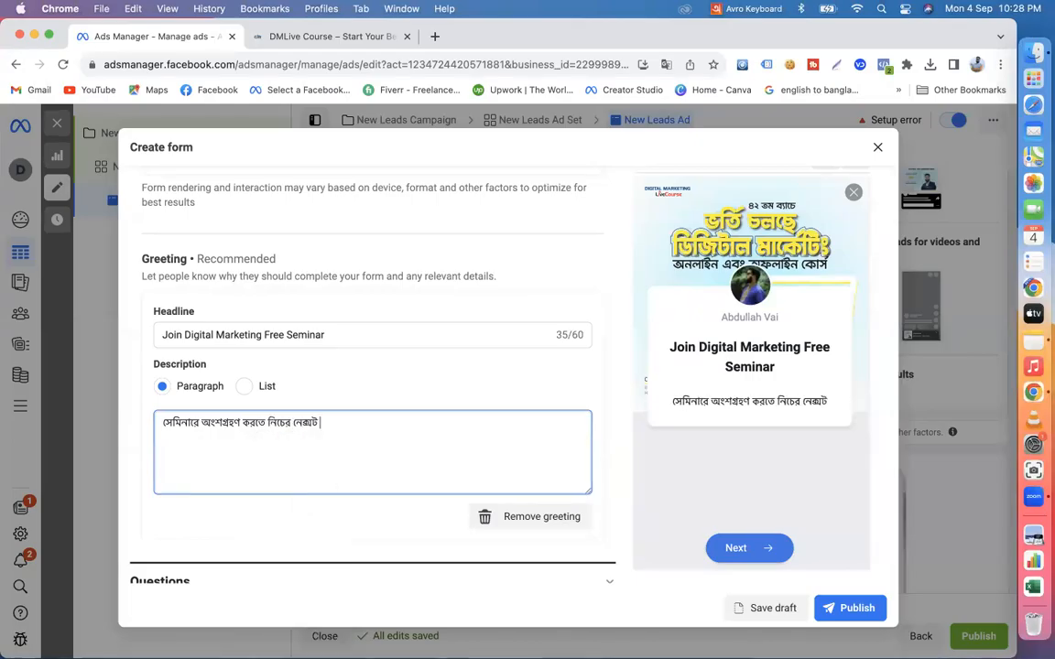
{"action": "type", "text": "bat"}
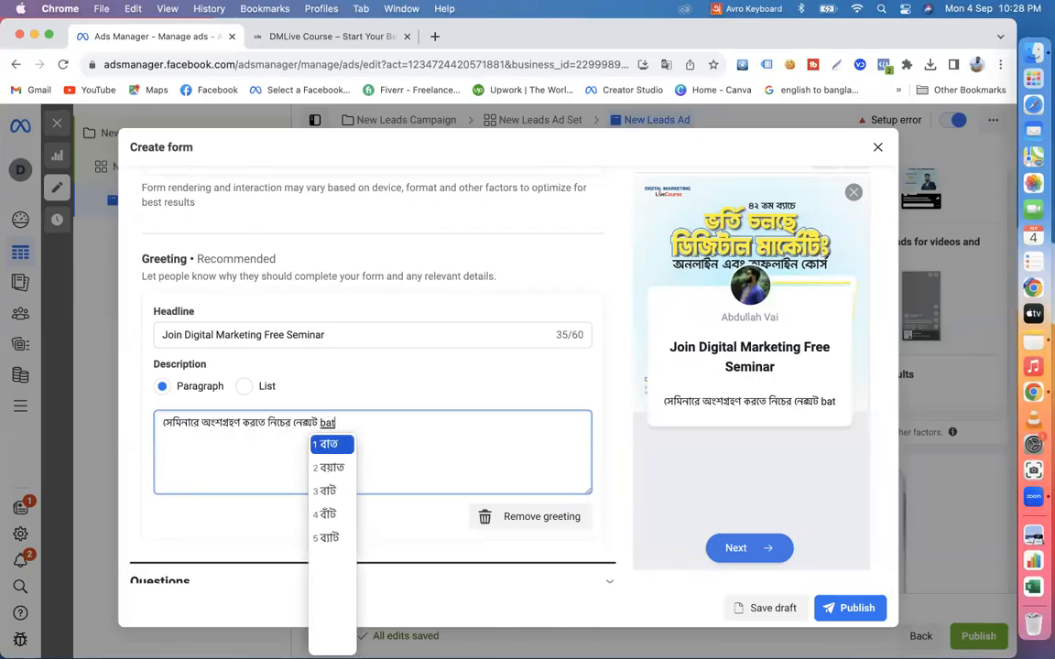
{"action": "type", "text": "one clic"}
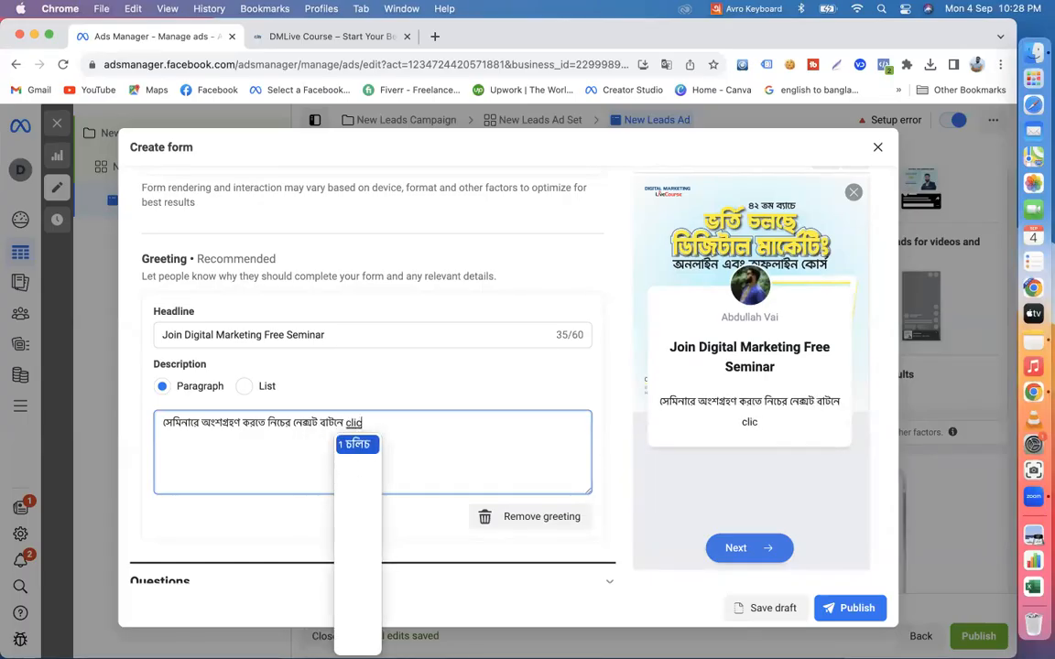
{"action": "type", "text": "k kore"}
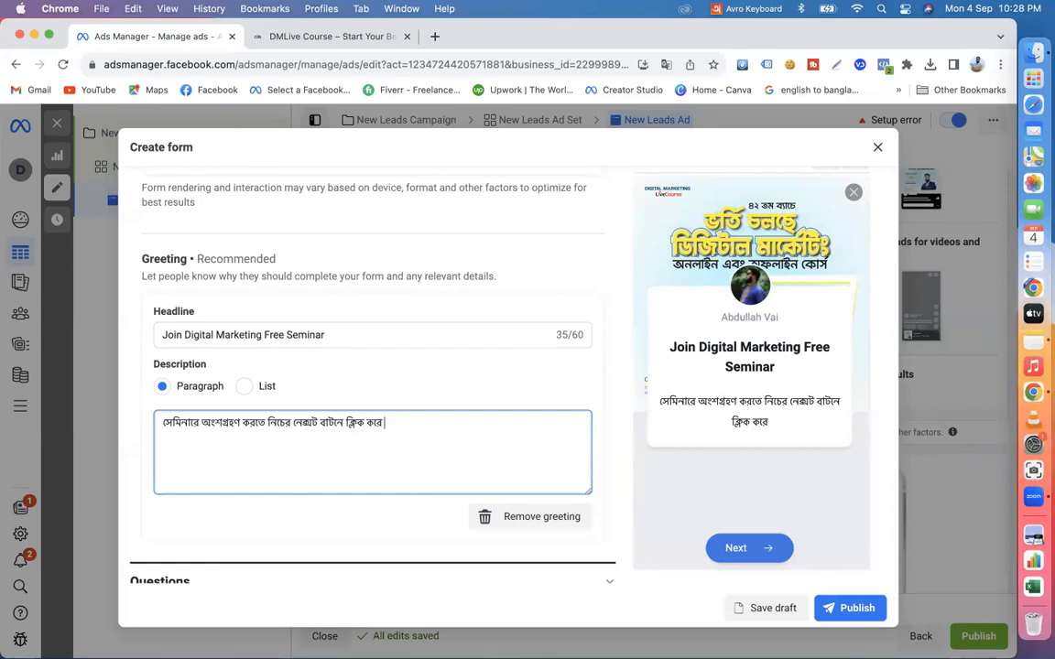
- Finish the greeting description with "ফরম টি পূরণ করুন।" and switch the input source back to ABC
{"action": "type", "text": "forom "}
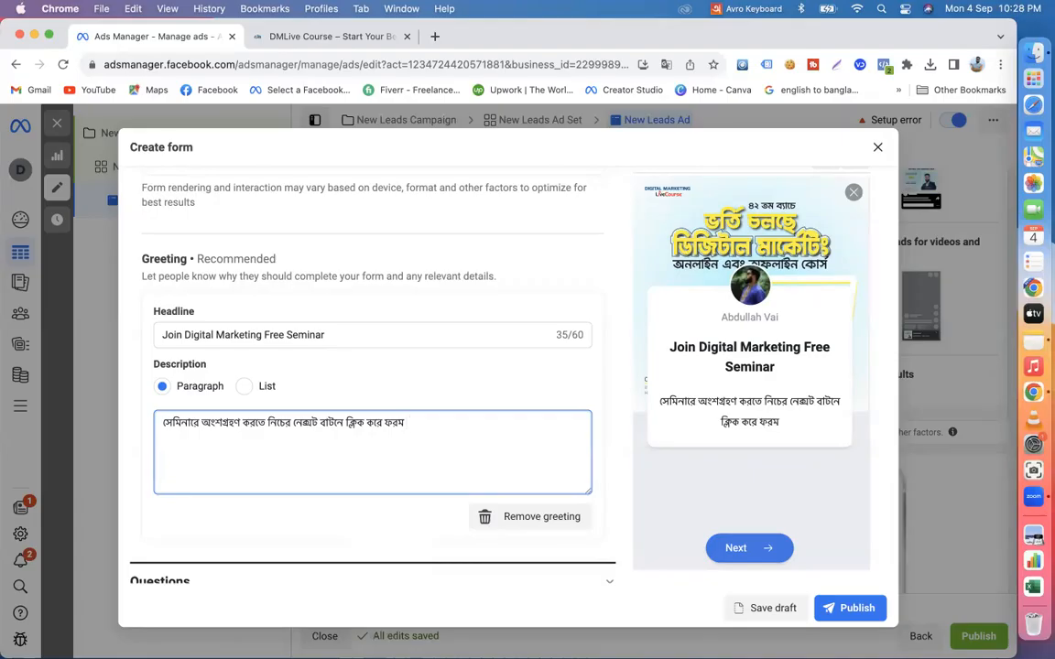
{"action": "type", "text": "ti puron"}
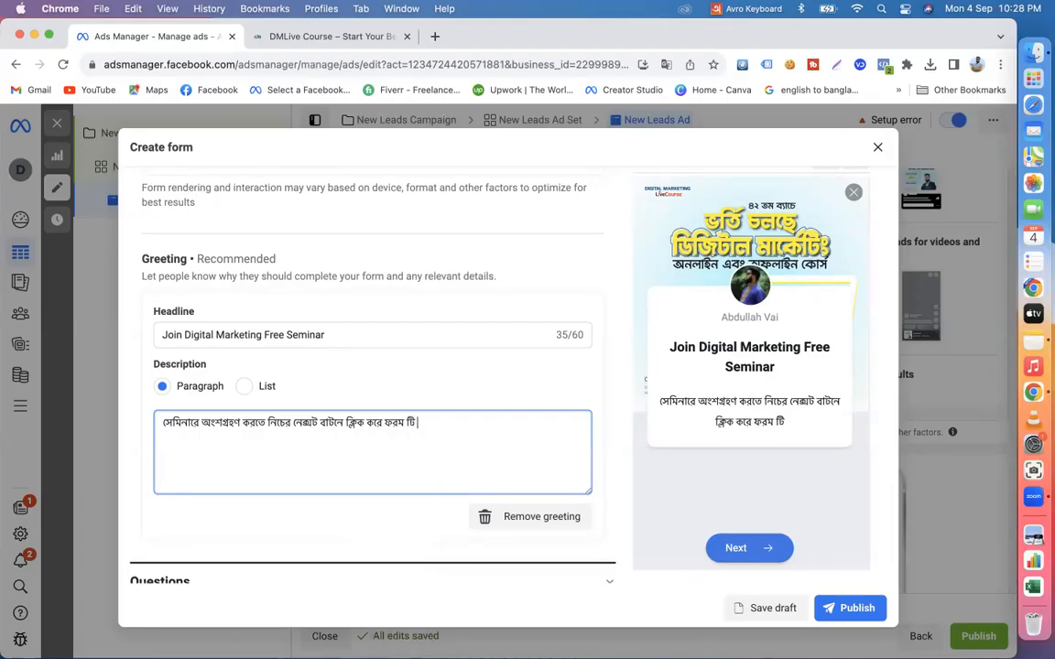
{"action": "type", "text": " kori"}
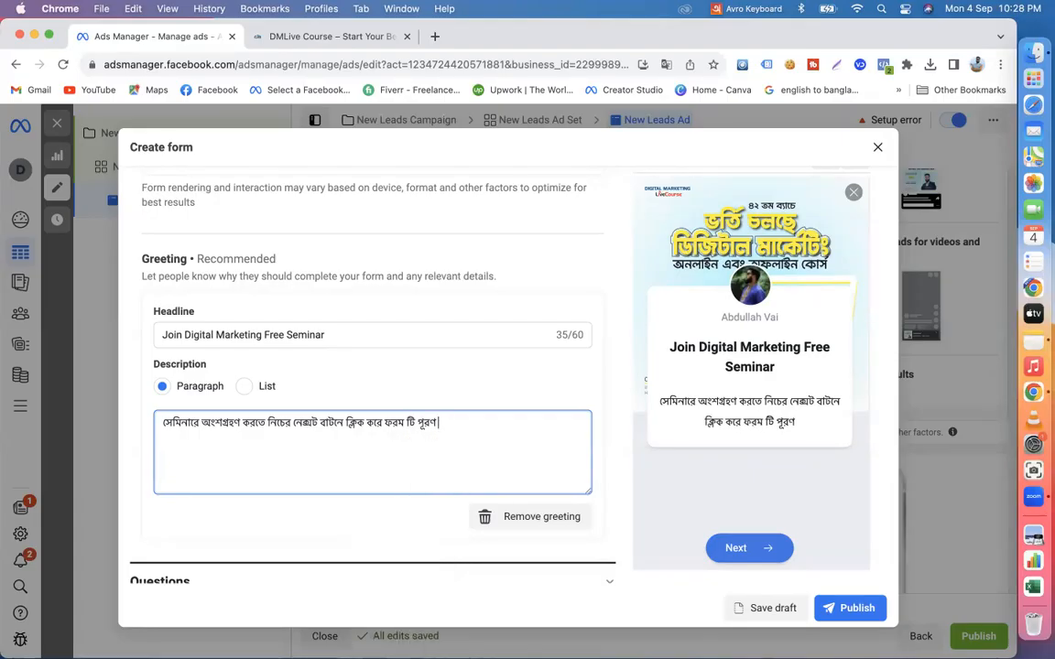
{"action": "key", "text": "BackSpace"}
{"action": "type", "text": "un"}
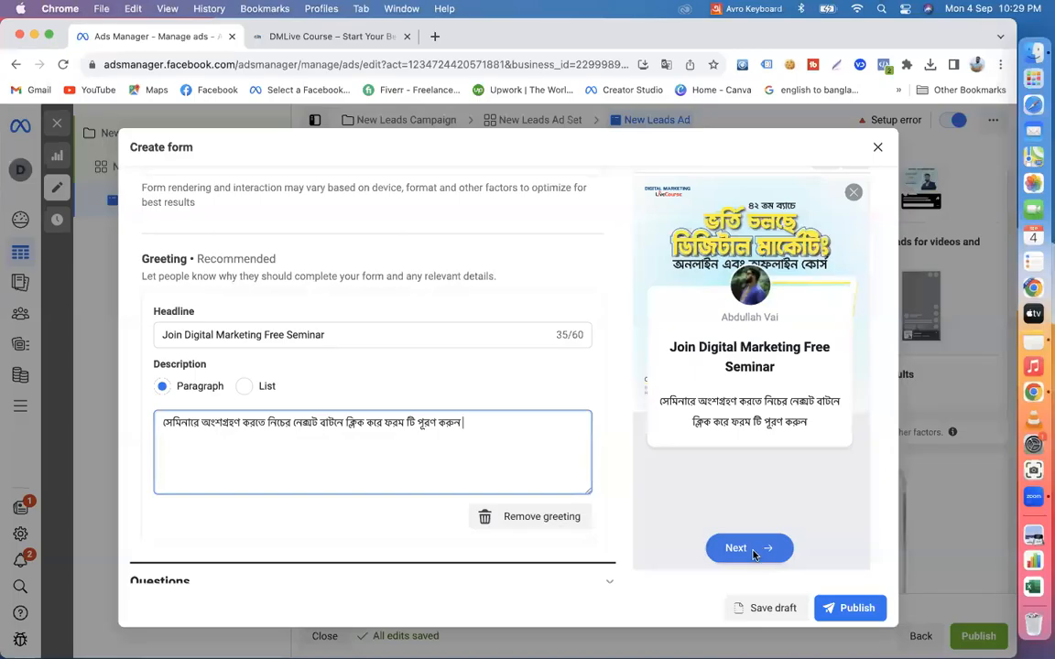
{"action": "type", "text": "।"}
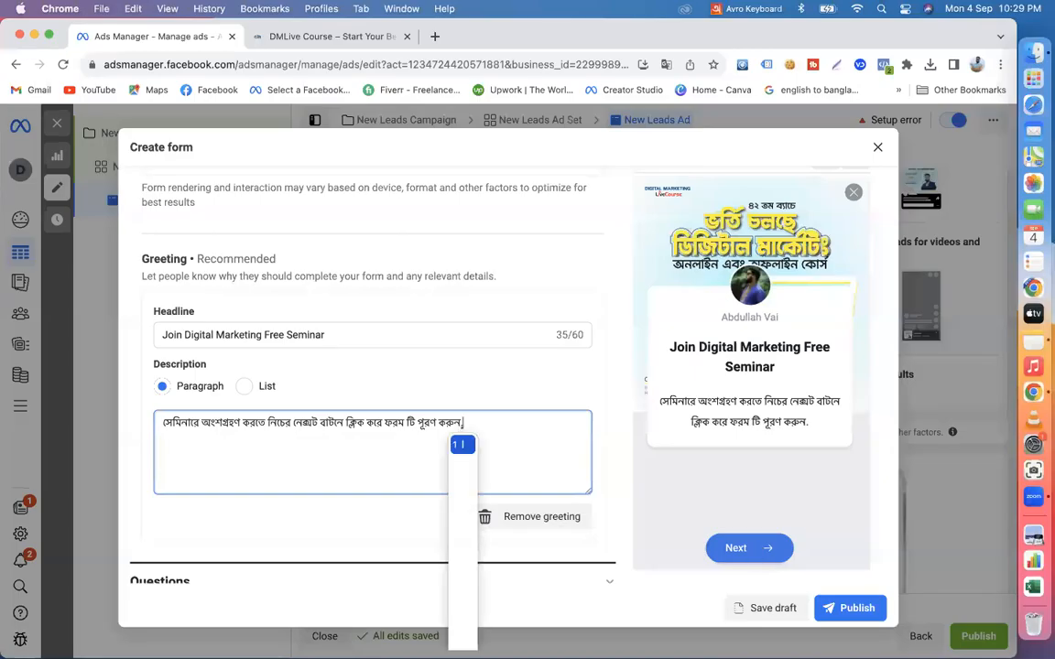
{"action": "left_click", "coordinate": [746, 8]}
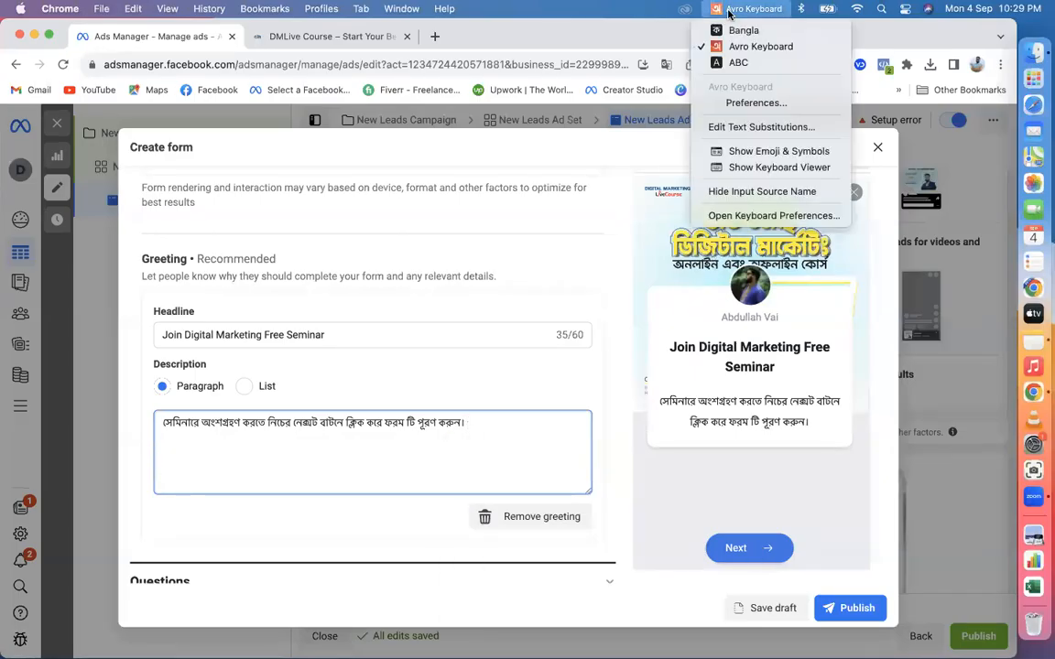
{"action": "left_click", "coordinate": [730, 62]}
- In the form's Questions section, dismiss the conditional logic notice and remove the default Email and Full name prefill questions
{"action": "scroll", "coordinate": [492, 428], "scroll_direction": "down", "scroll_amount": 2}
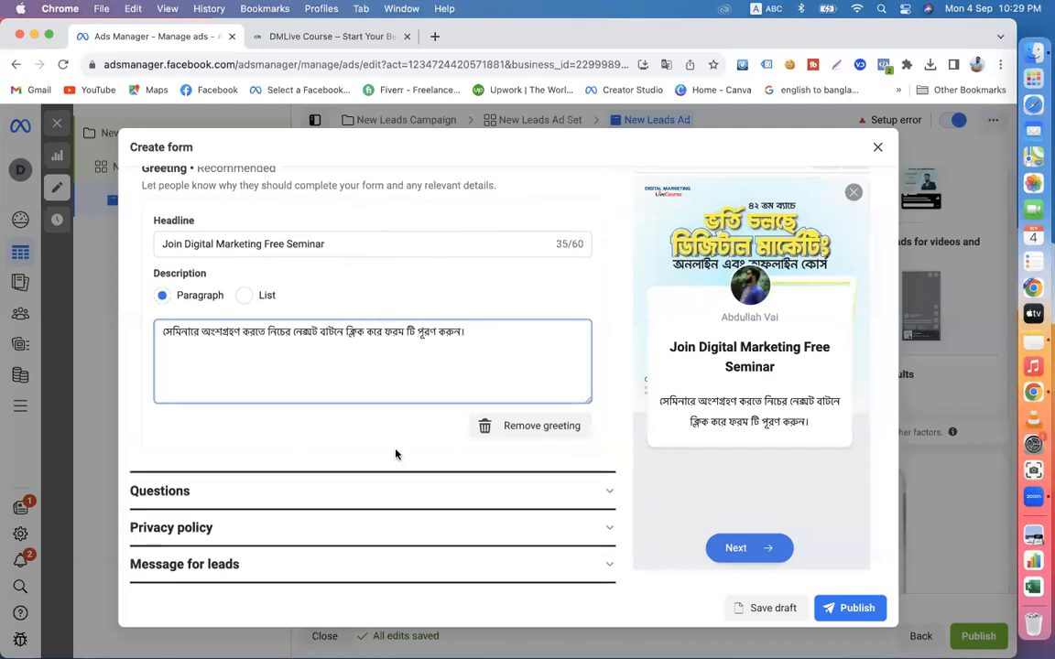
{"action": "left_click", "coordinate": [231, 492]}
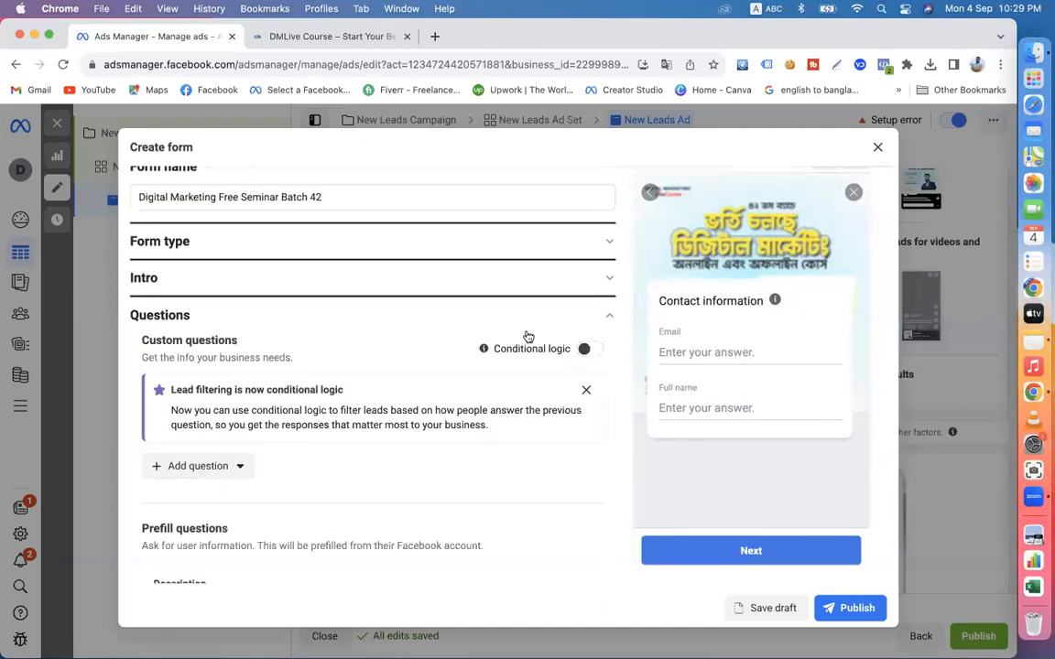
{"action": "left_click", "coordinate": [586, 391]}
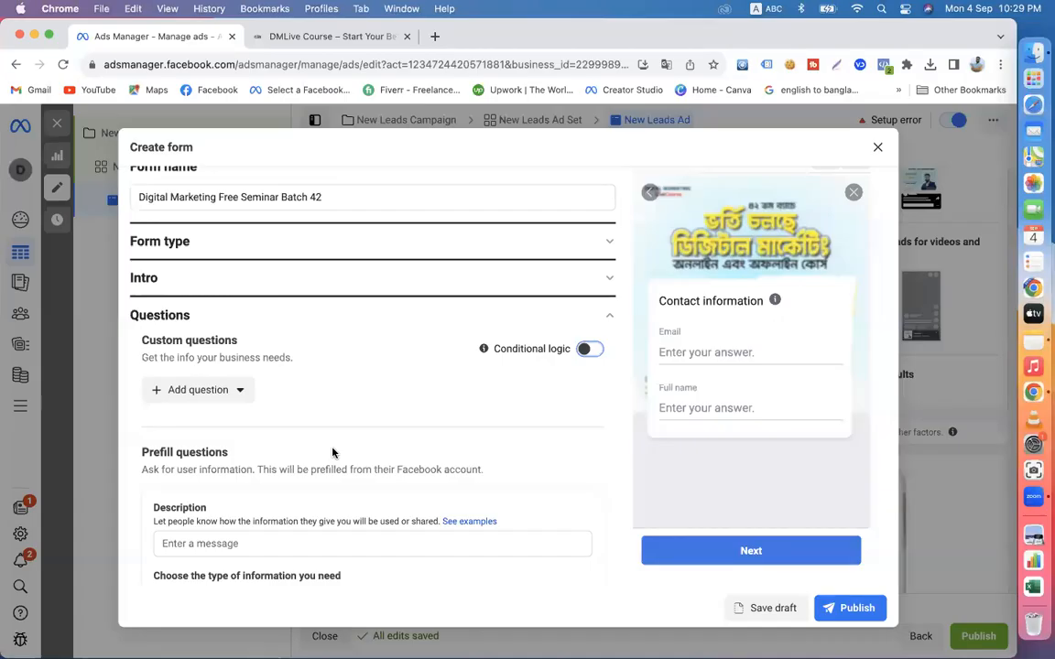
{"action": "scroll", "coordinate": [332, 452], "scroll_direction": "down", "scroll_amount": 3}
{"action": "scroll", "coordinate": [333, 453], "scroll_direction": "down", "scroll_amount": 3}
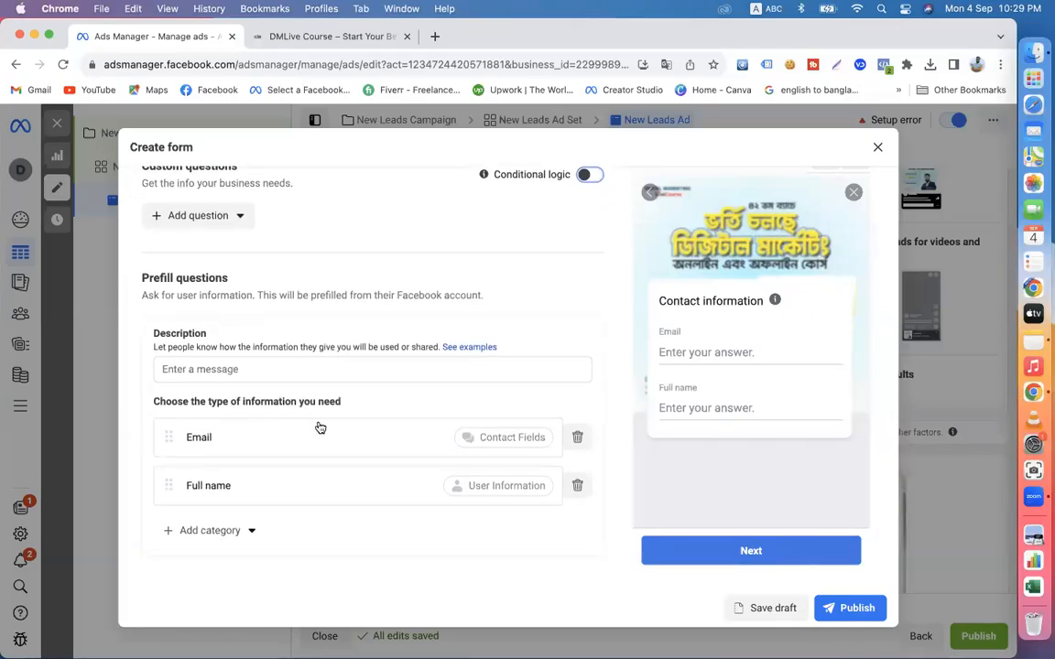
{"action": "left_click", "coordinate": [578, 438]}
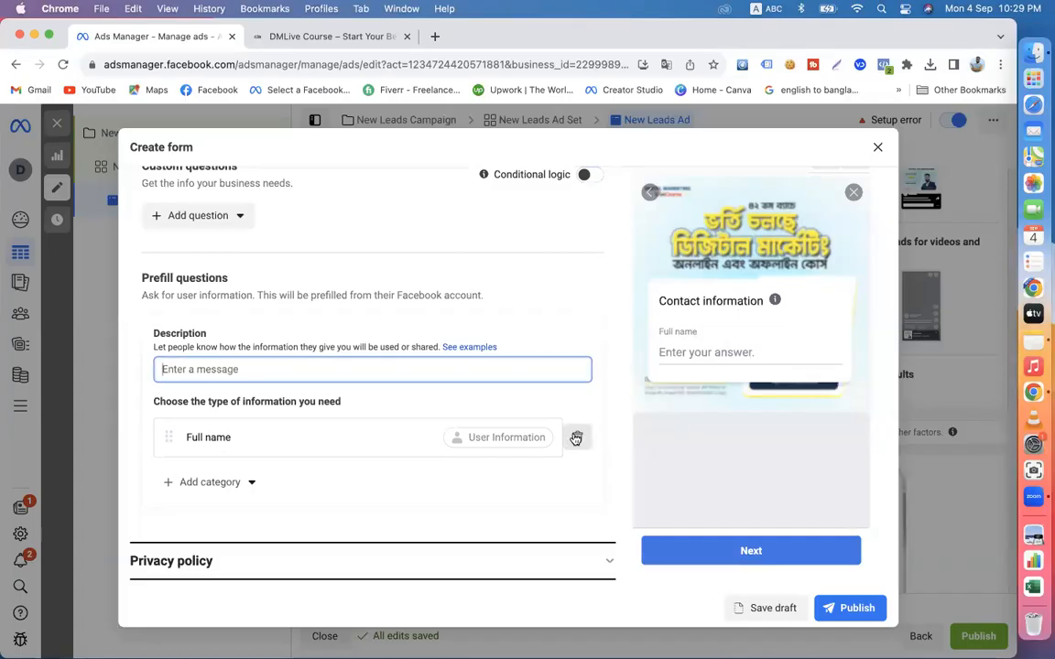
{"action": "left_click", "coordinate": [575, 438]}
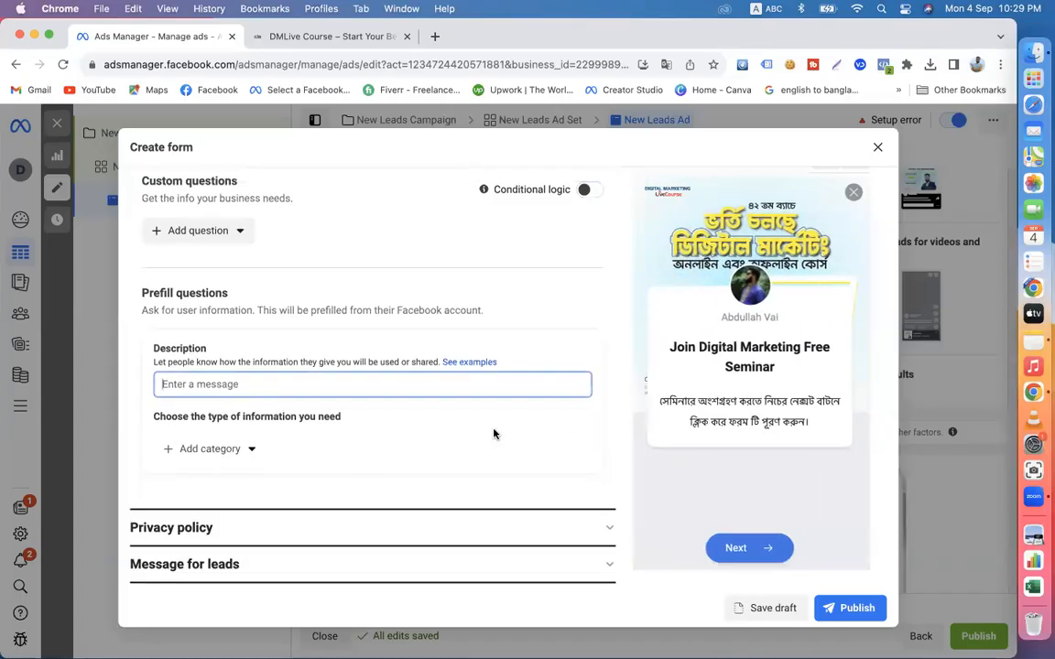
- Add Full name from user information and Phone number from contact fields as prefill questions
{"action": "left_click", "coordinate": [229, 450]}
{"action": "mouse_move", "coordinate": [220, 491]}
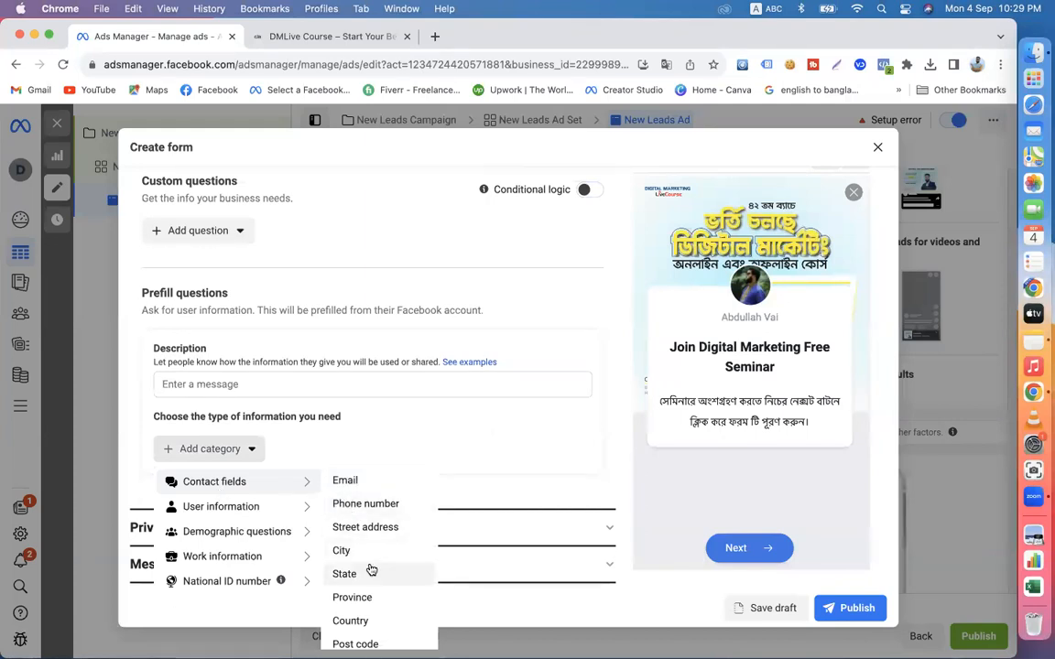
{"action": "scroll", "coordinate": [371, 571], "scroll_direction": "down", "scroll_amount": 1}
{"action": "mouse_move", "coordinate": [261, 510]}
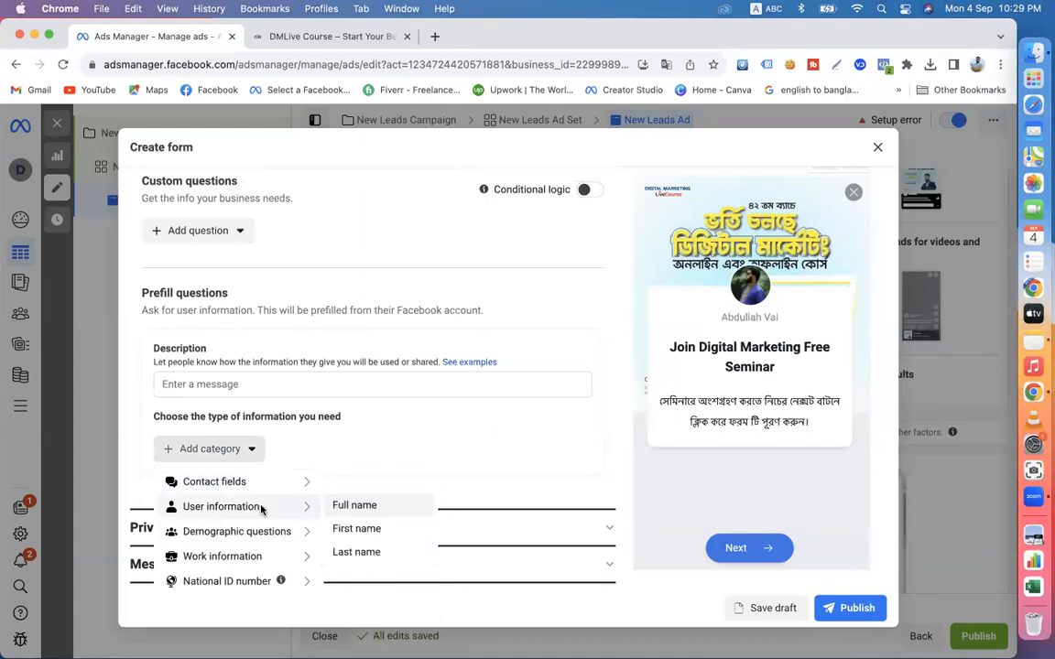
{"action": "left_click", "coordinate": [362, 506]}
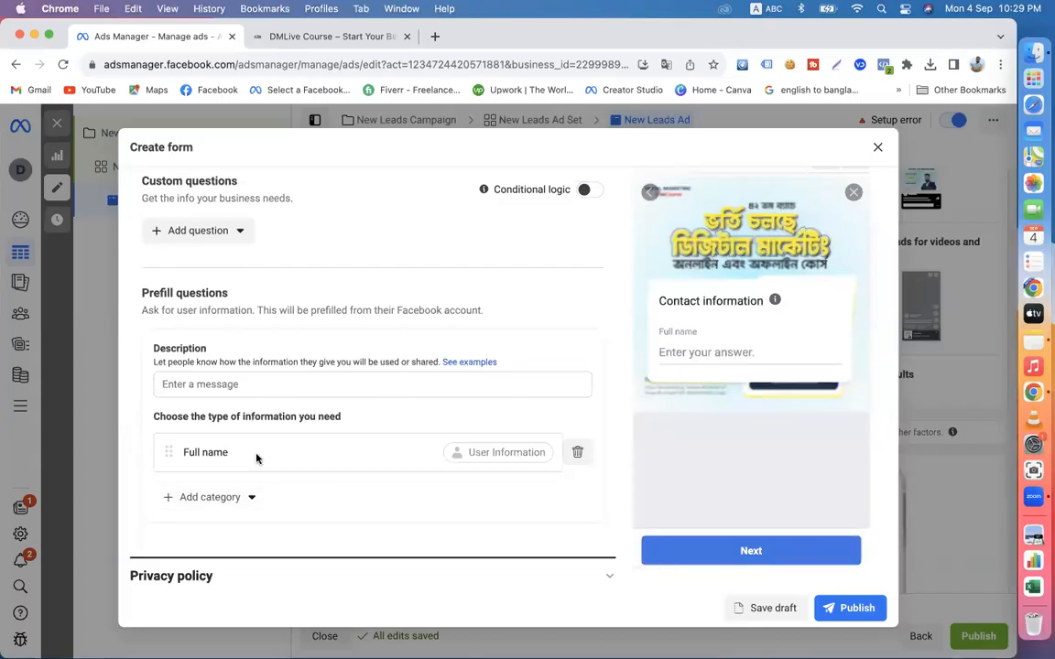
{"action": "left_click", "coordinate": [243, 499]}
{"action": "mouse_move", "coordinate": [286, 533]}
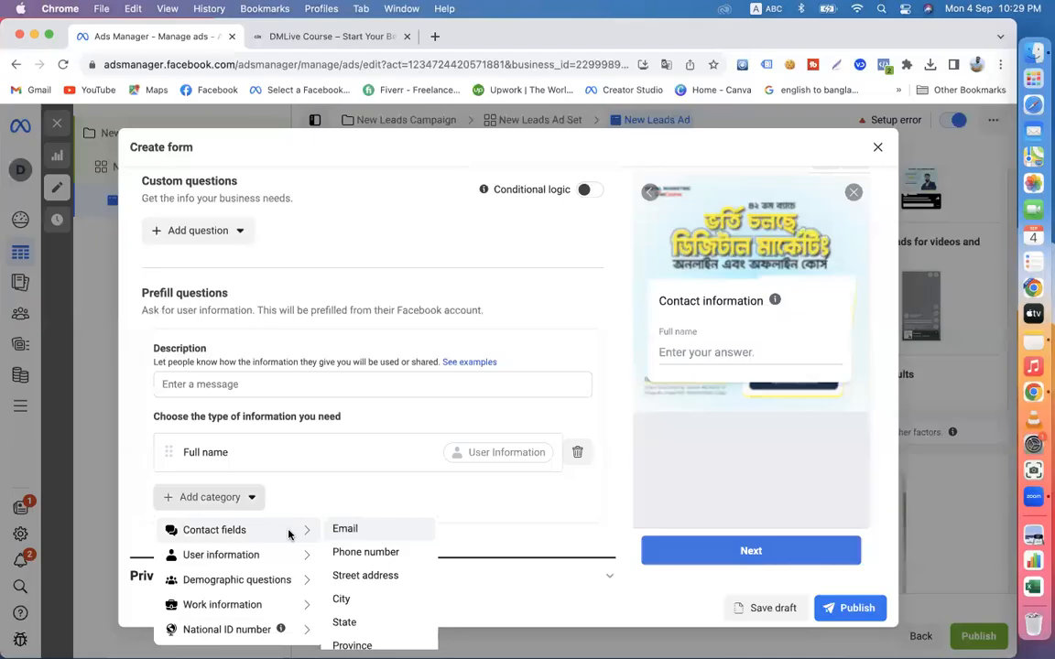
{"action": "left_click", "coordinate": [355, 550]}
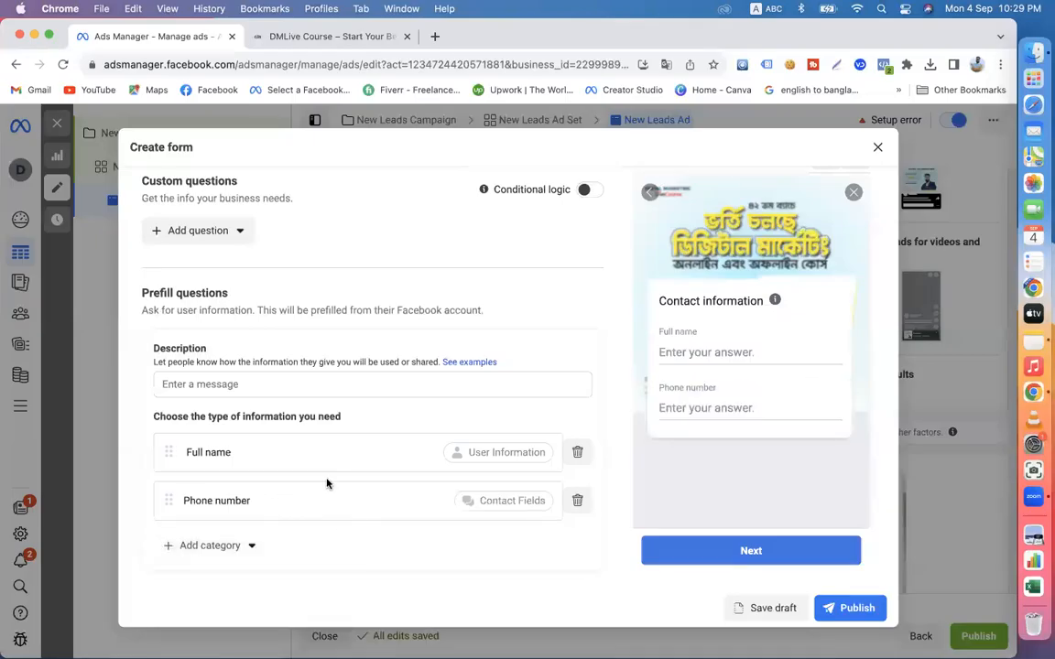
- Review the other prefill categories and add the Email and City contact fields below Phone number
{"action": "scroll", "coordinate": [327, 484], "scroll_direction": "down", "scroll_amount": 3}
{"action": "left_click", "coordinate": [219, 448]}
{"action": "mouse_move", "coordinate": [240, 531]}
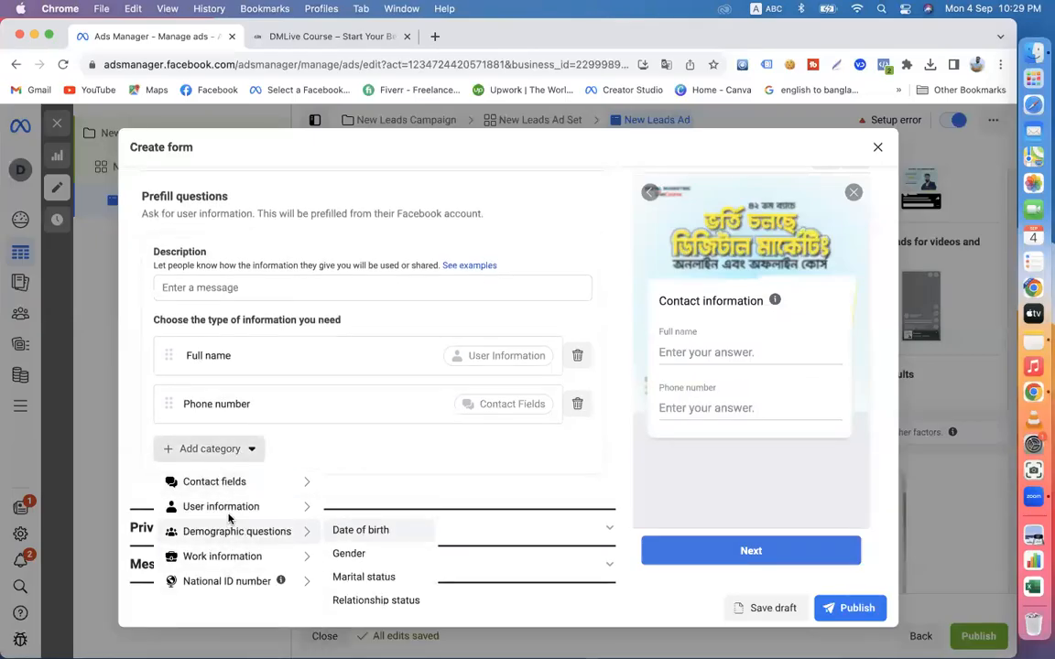
{"action": "mouse_move", "coordinate": [232, 559]}
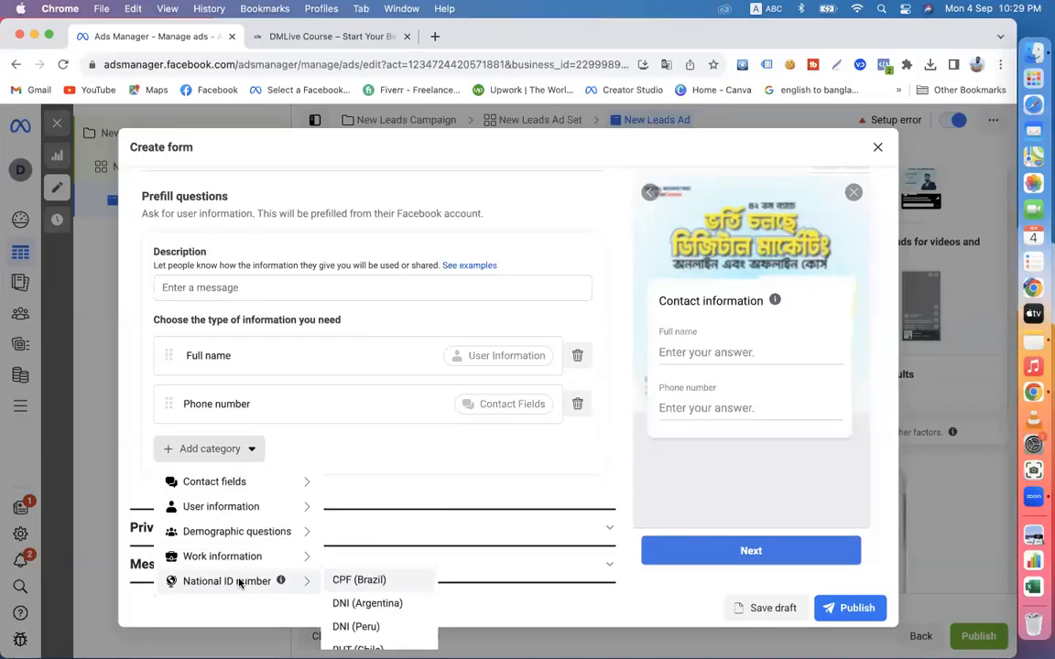
{"action": "mouse_move", "coordinate": [246, 511]}
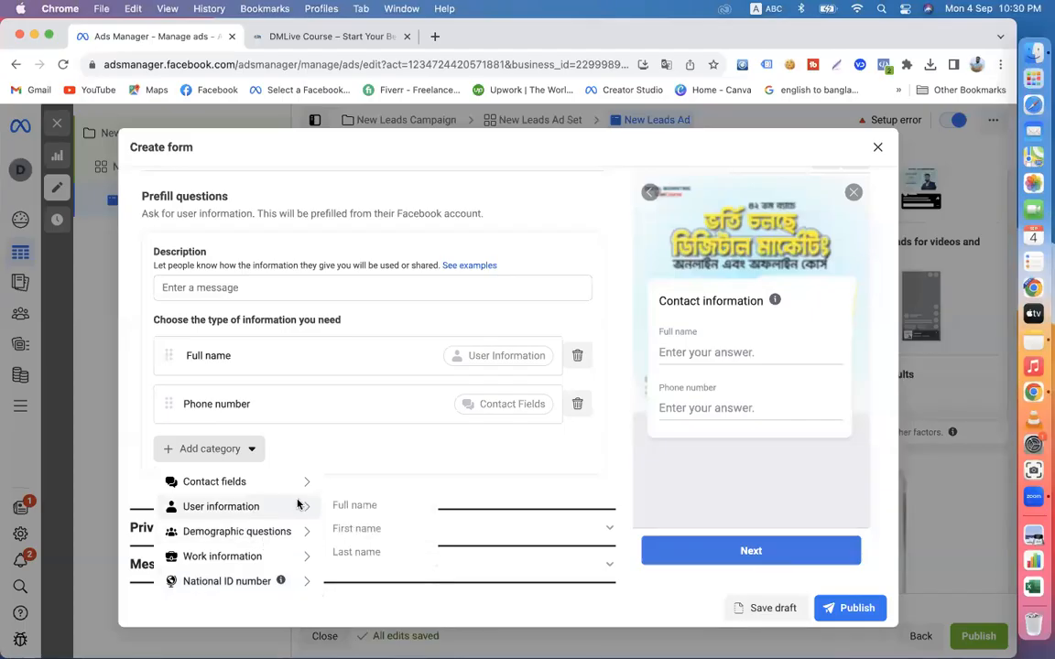
{"action": "mouse_move", "coordinate": [247, 481]}
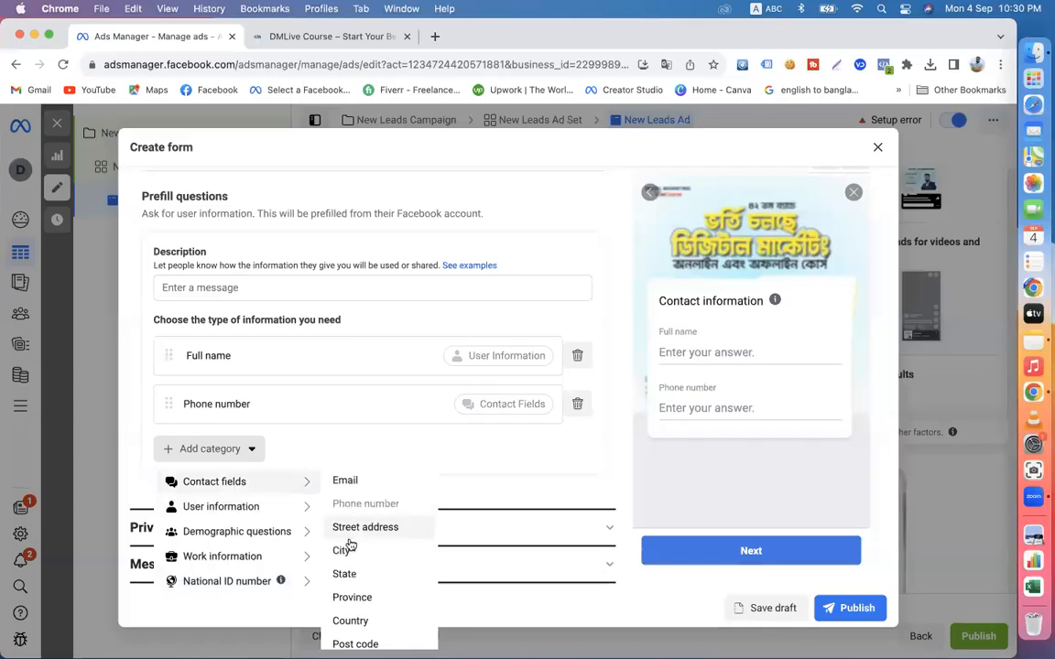
{"action": "left_click", "coordinate": [347, 481]}
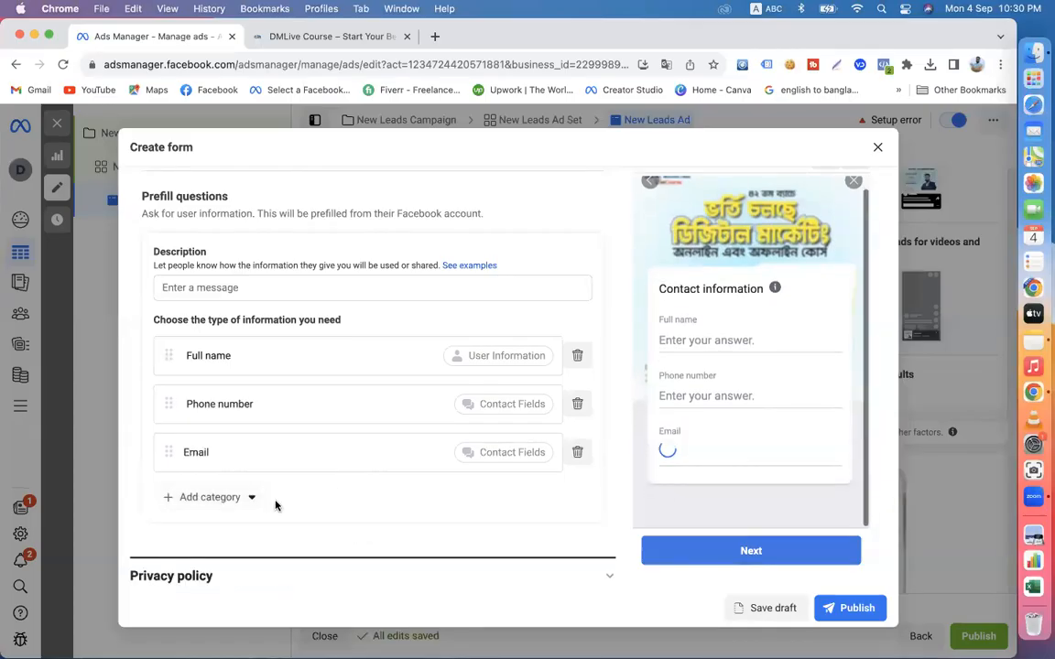
{"action": "left_click", "coordinate": [251, 498]}
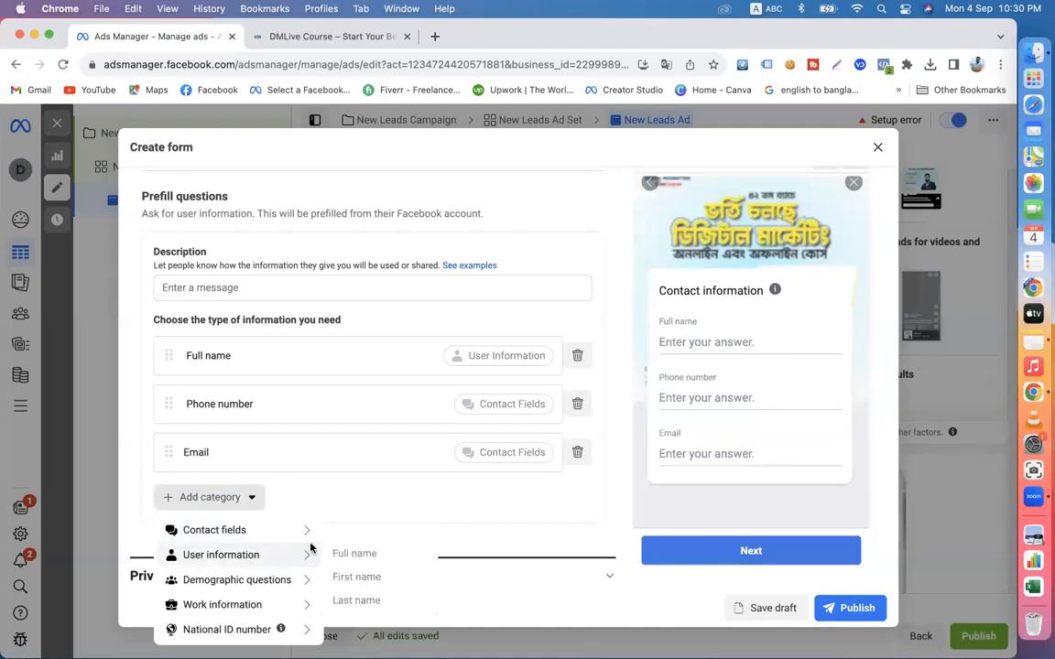
{"action": "mouse_move", "coordinate": [303, 533]}
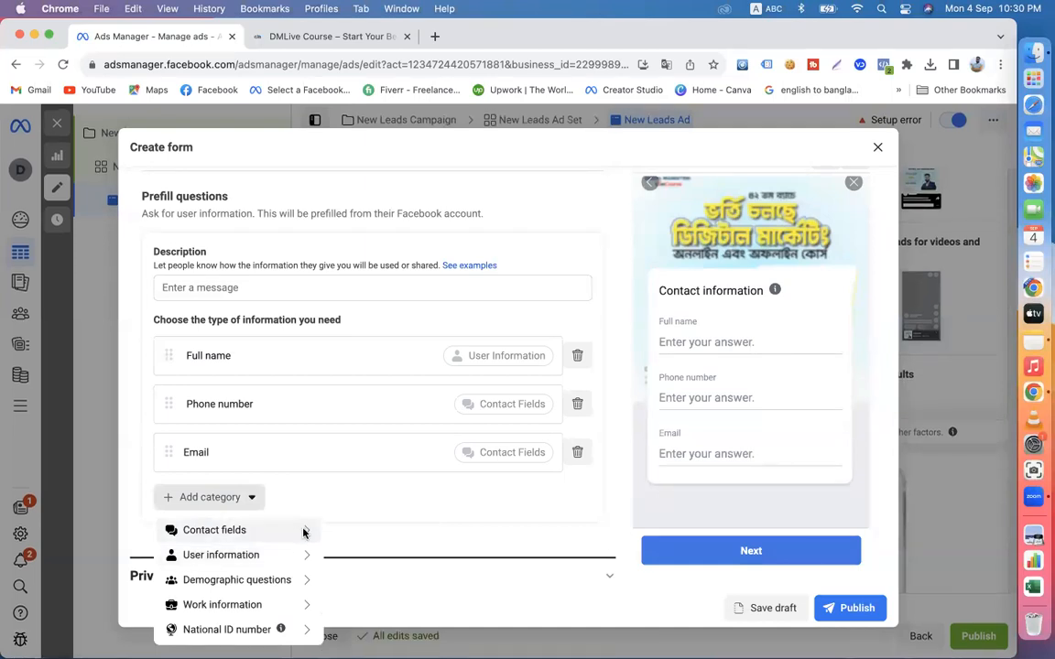
{"action": "left_click", "coordinate": [356, 597]}
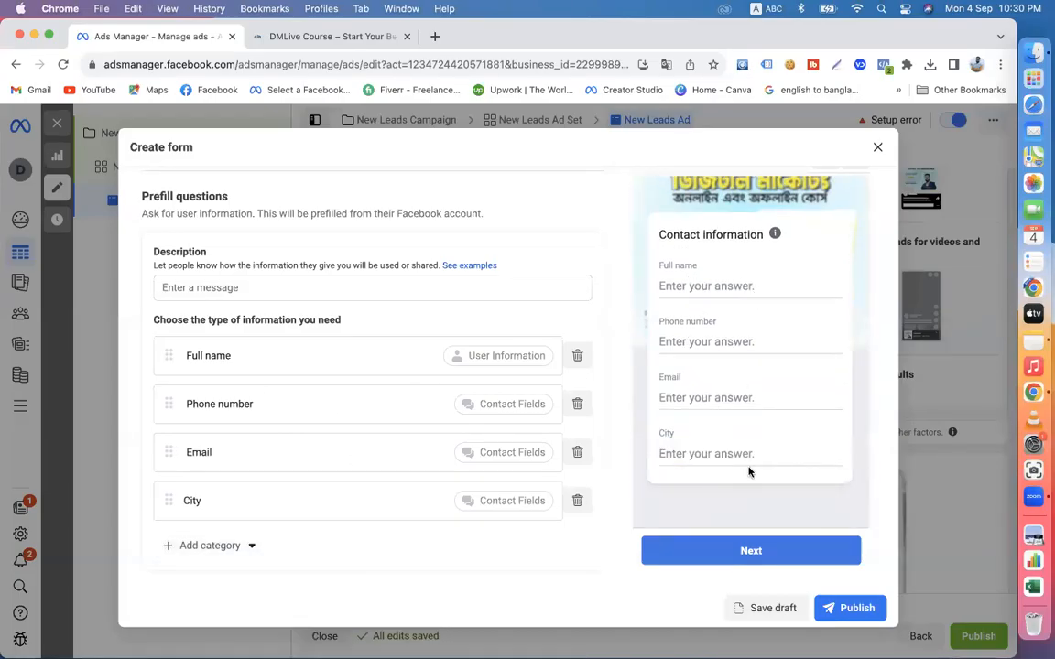
- Open the prefill questions' description message for editing
{"action": "scroll", "coordinate": [403, 485], "scroll_direction": "up", "scroll_amount": 5}
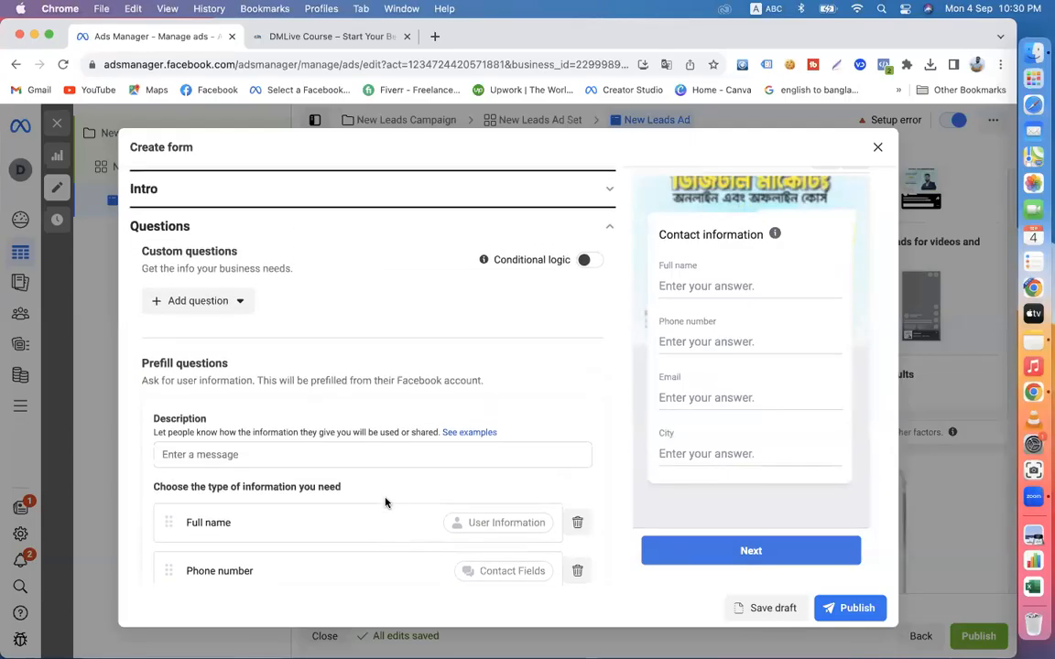
{"action": "scroll", "coordinate": [312, 403], "scroll_direction": "down", "scroll_amount": 2}
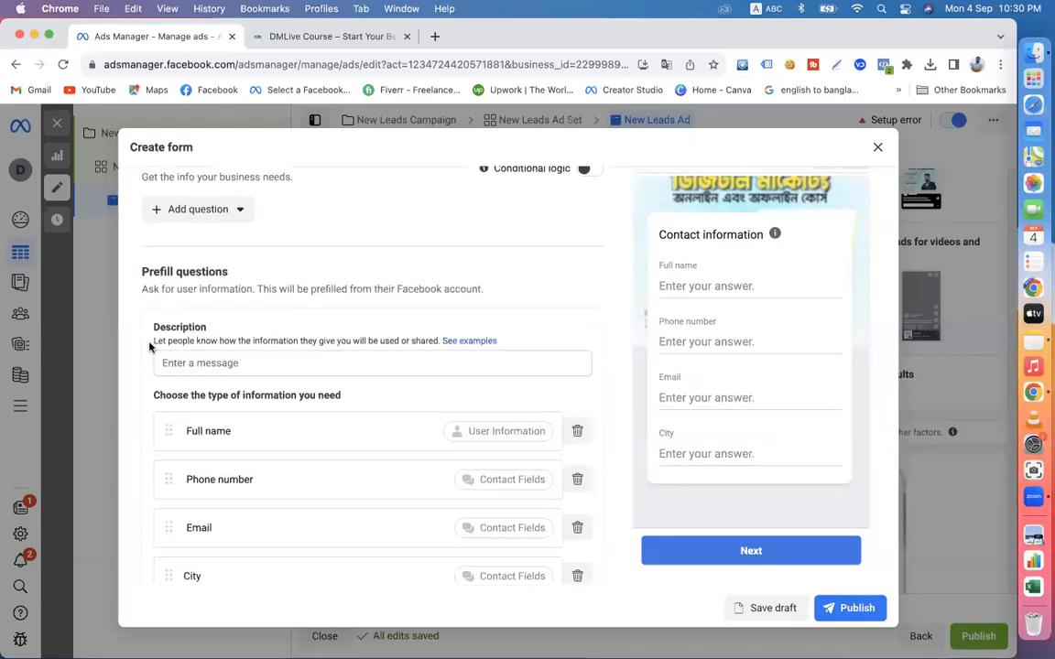
{"action": "left_click", "coordinate": [199, 364]}
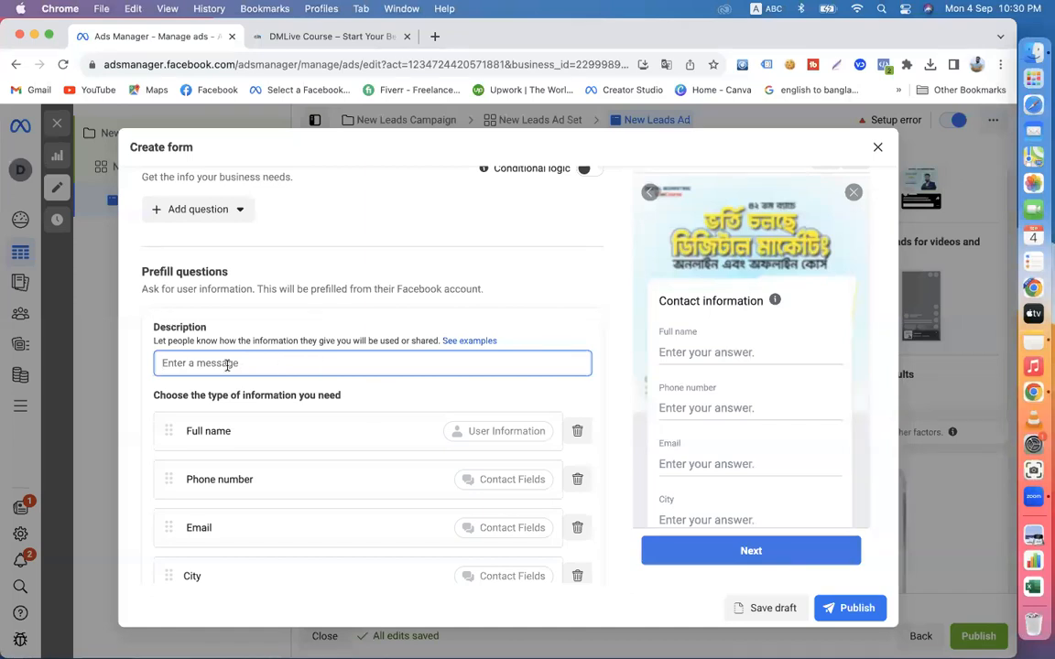
- Open the prefill description examples in a new tab and read the sample notices, starting with the weekly newsletters one
{"action": "right_click", "coordinate": [469, 341]}
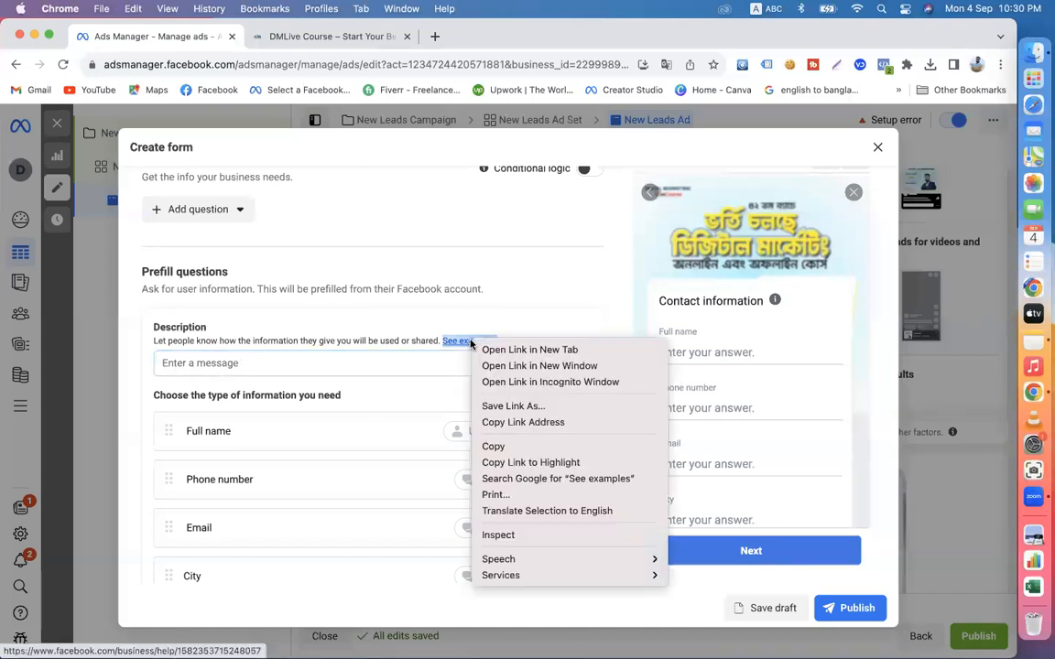
{"action": "left_click", "coordinate": [496, 350]}
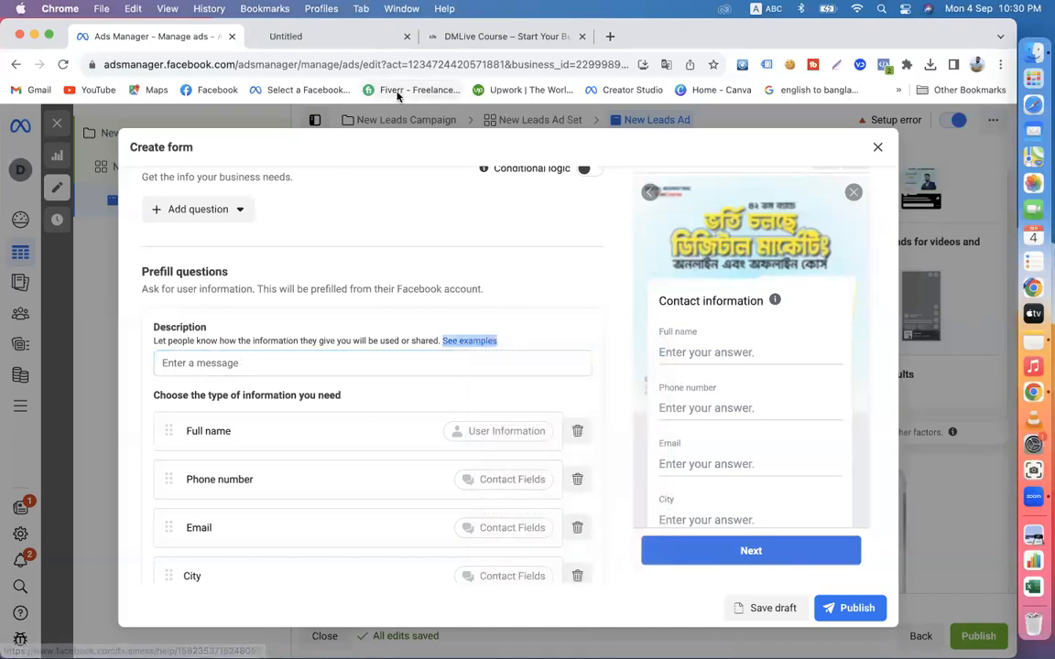
{"action": "left_click", "coordinate": [297, 36]}
{"action": "scroll", "coordinate": [361, 366], "scroll_direction": "down", "scroll_amount": 5}
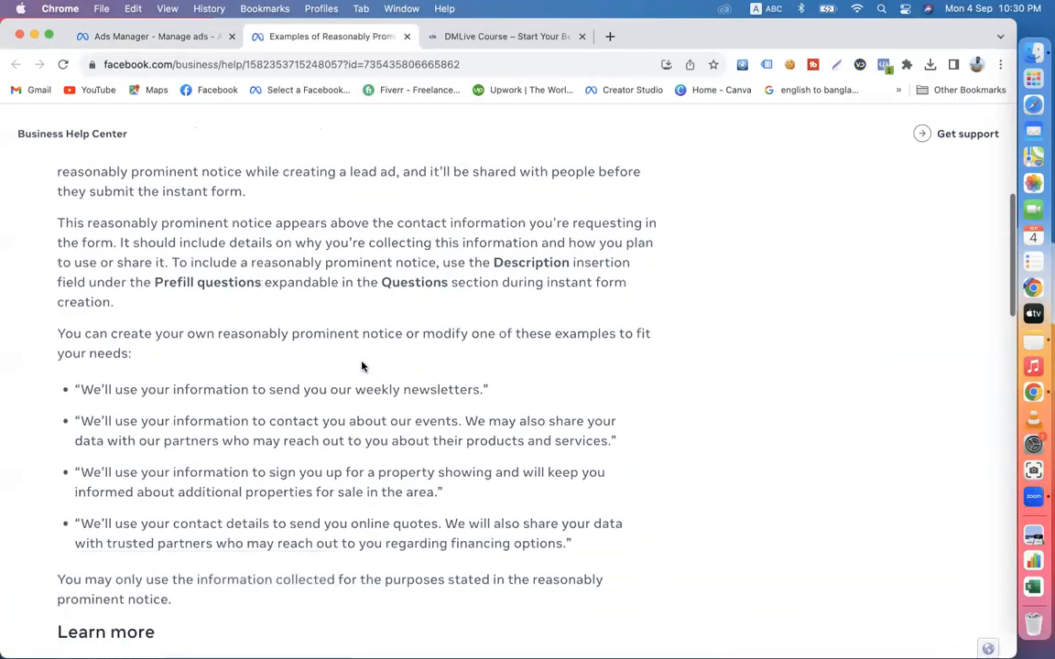
{"action": "left_click_drag", "start_coordinate": [80, 344], "coordinate": [488, 346]}
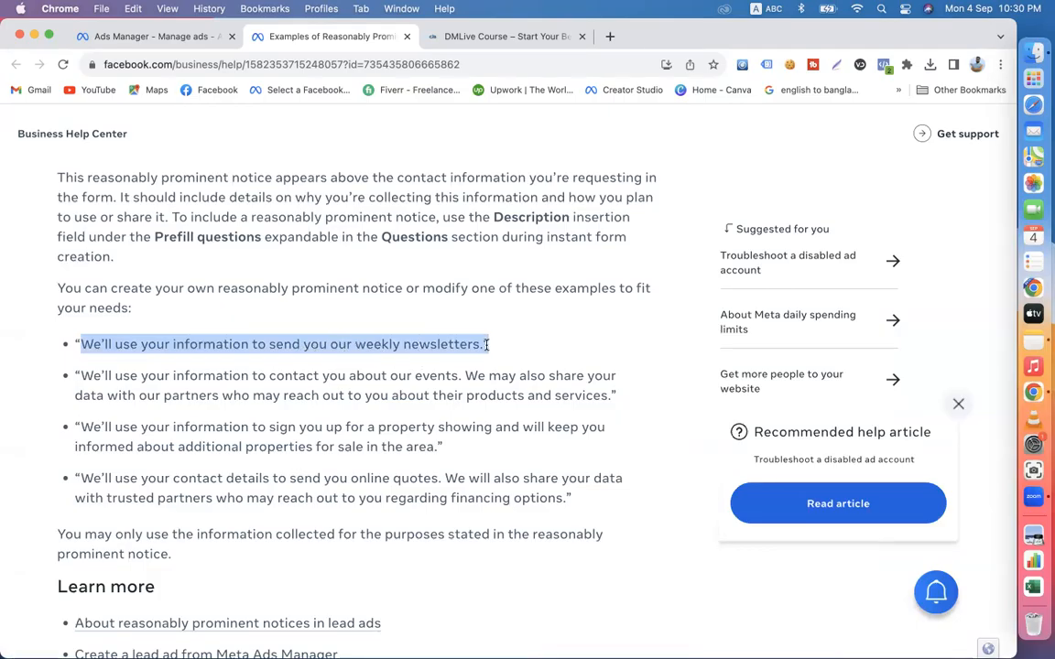
- Copy the sample sentence "We'll use your information to contact you about our events." from the help article
{"action": "left_click_drag", "start_coordinate": [80, 375], "coordinate": [460, 376]}
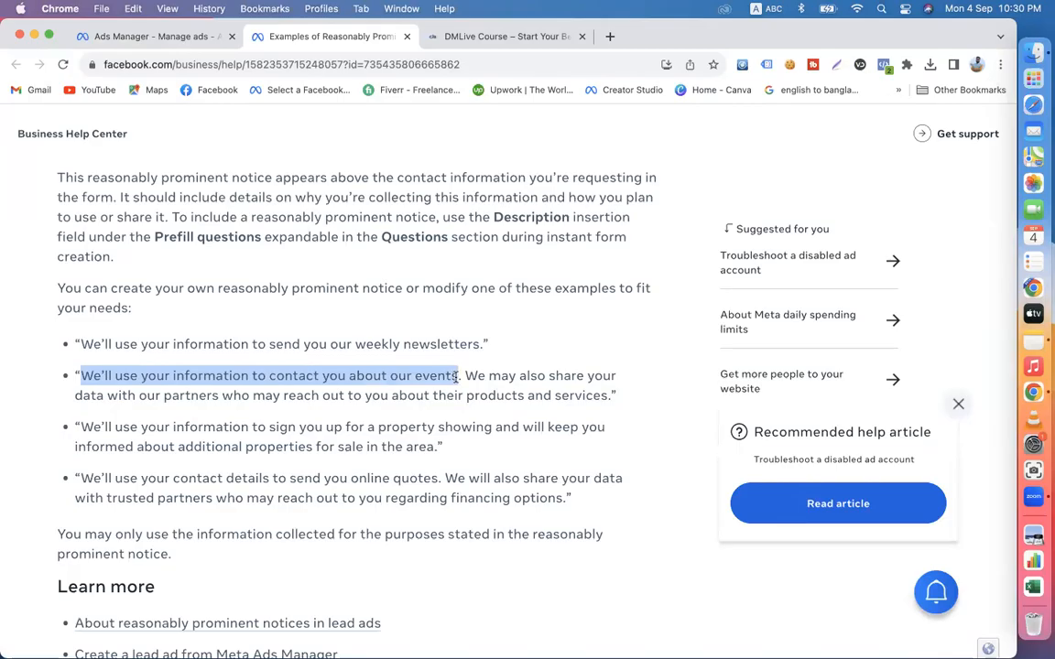
{"action": "left_click", "coordinate": [458, 377]}
{"action": "left_click_drag", "start_coordinate": [460, 378], "coordinate": [80, 380]}
{"action": "right_click", "coordinate": [383, 377]}
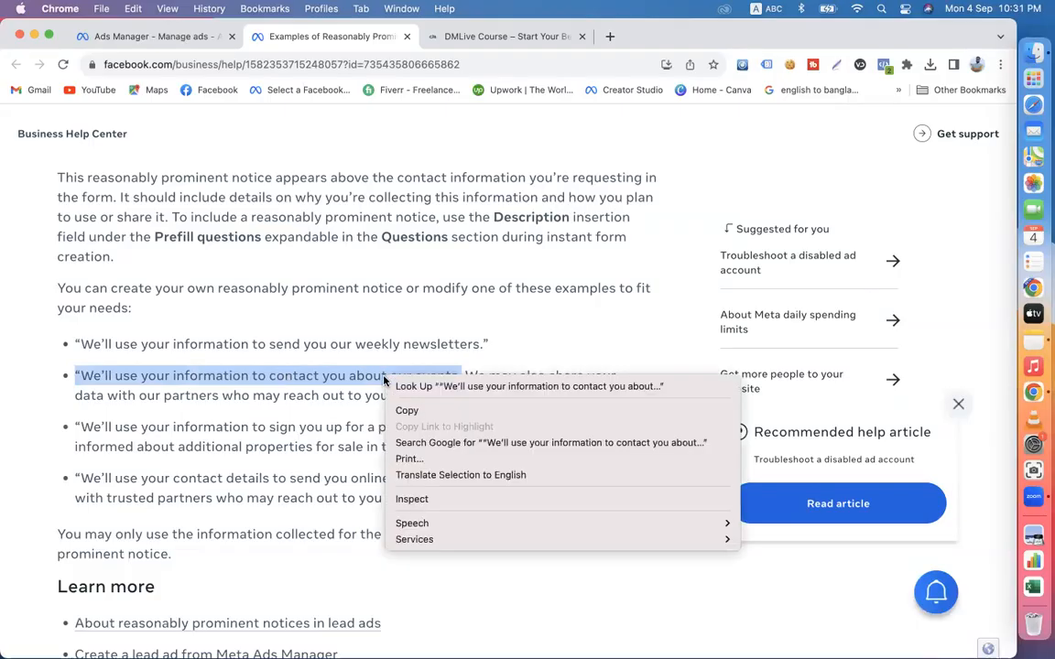
{"action": "left_click", "coordinate": [404, 411]}
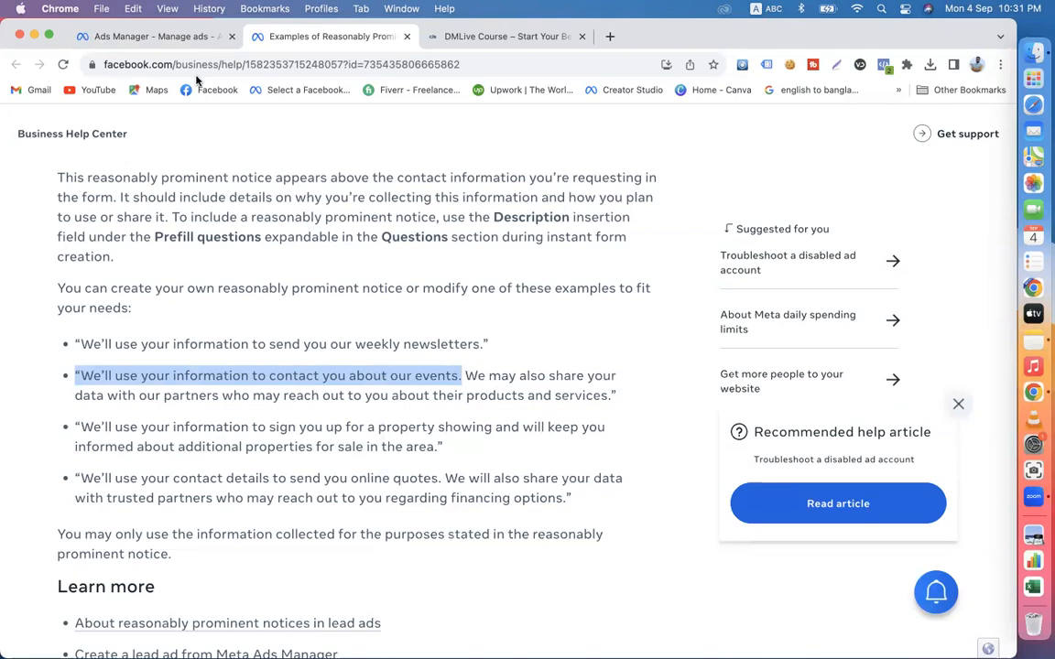
- Back in Ads Manager, paste the copied sentence as the prefill description and replace its final period with a closing quotation mark
{"action": "left_click", "coordinate": [141, 37]}
{"action": "left_click", "coordinate": [220, 362]}
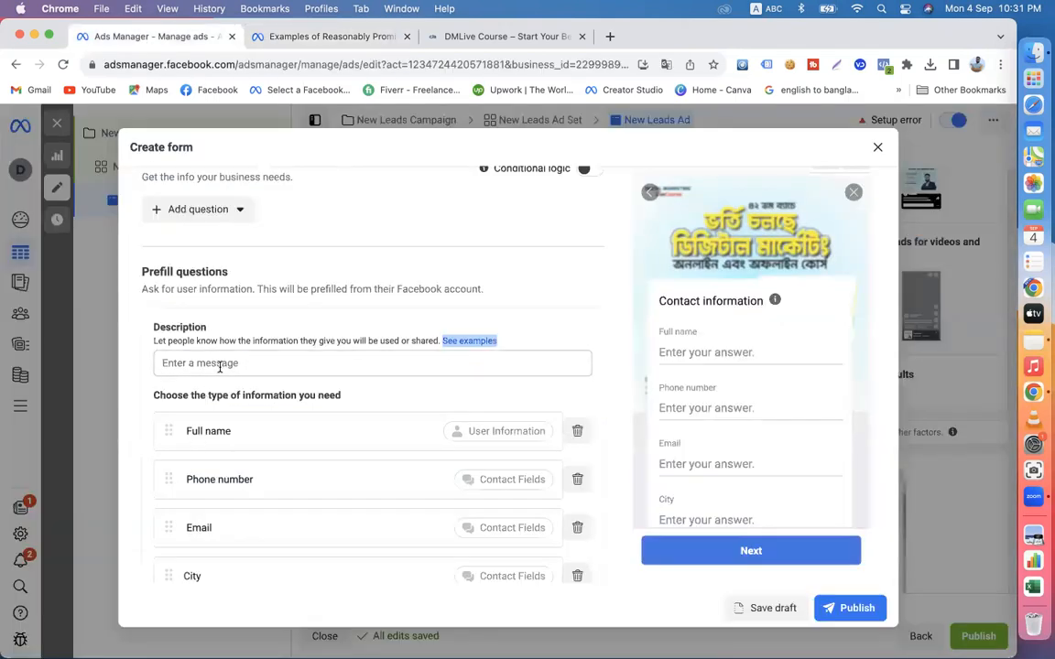
{"action": "key", "text": "super+v"}
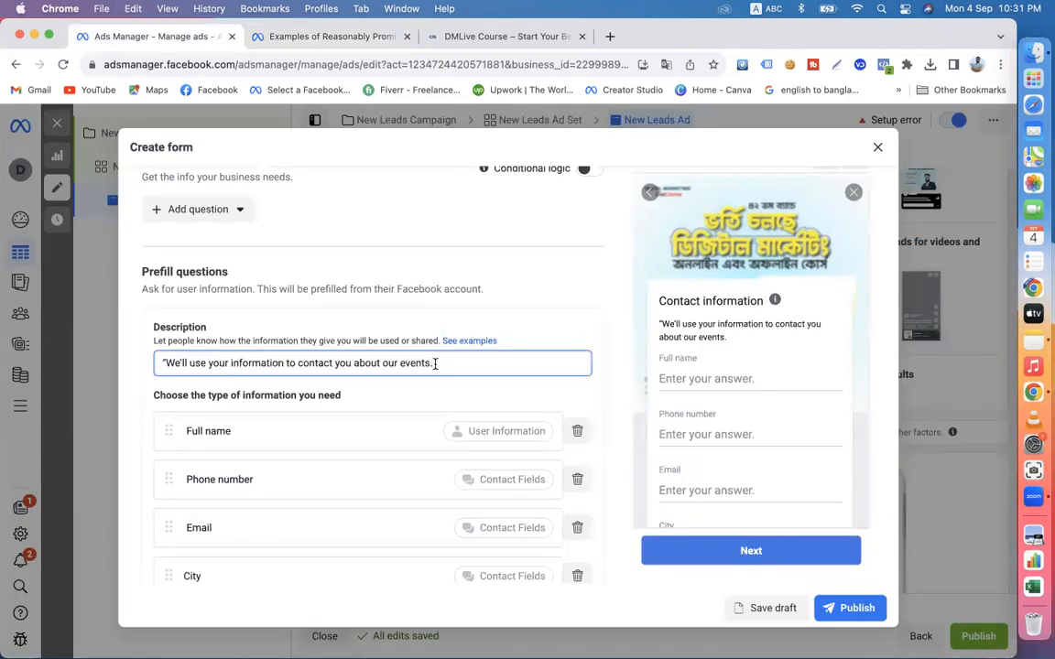
{"action": "key", "text": "BackSpace"}
{"action": "left_click", "coordinate": [614, 401]}
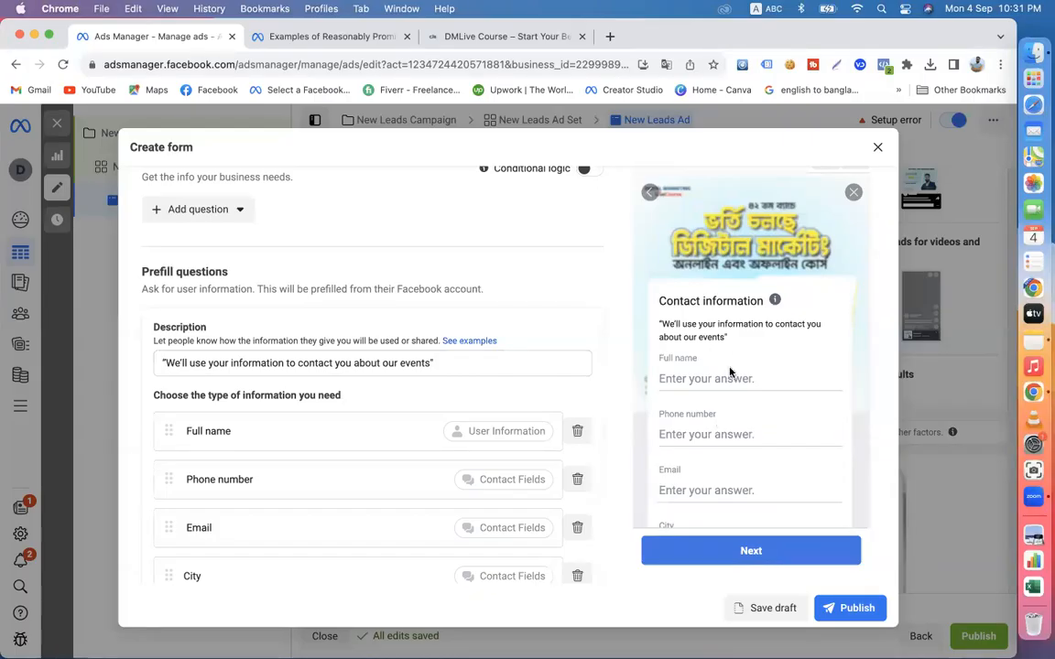
- Compare the weekly newsletters sample in the help article with the form's description, and review the contact information preview
{"action": "left_click", "coordinate": [316, 35]}
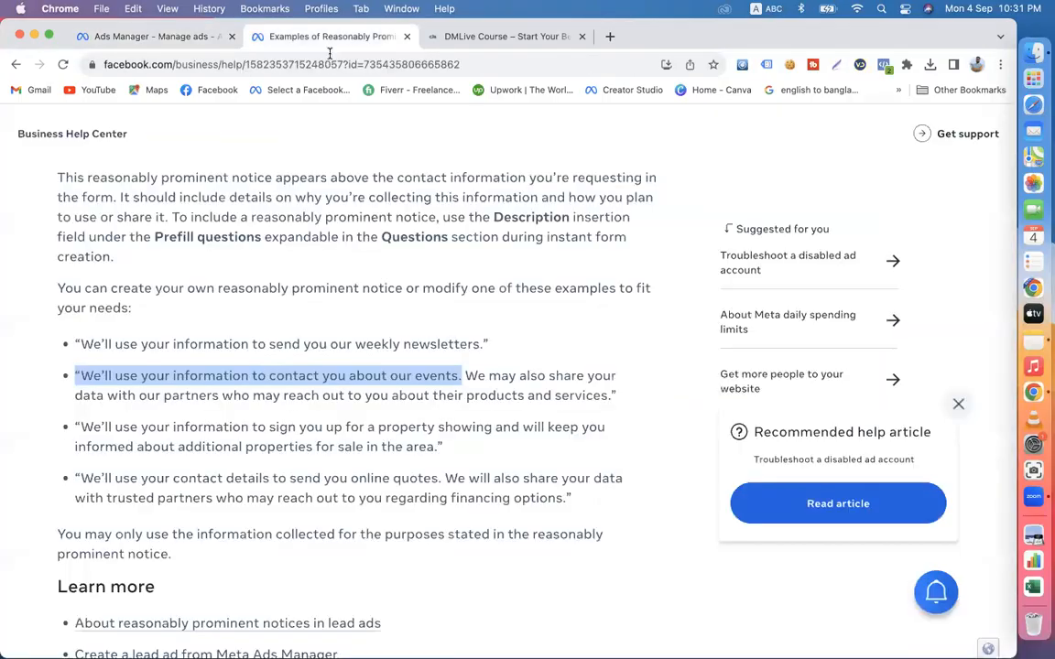
{"action": "left_click_drag", "start_coordinate": [73, 342], "coordinate": [487, 346]}
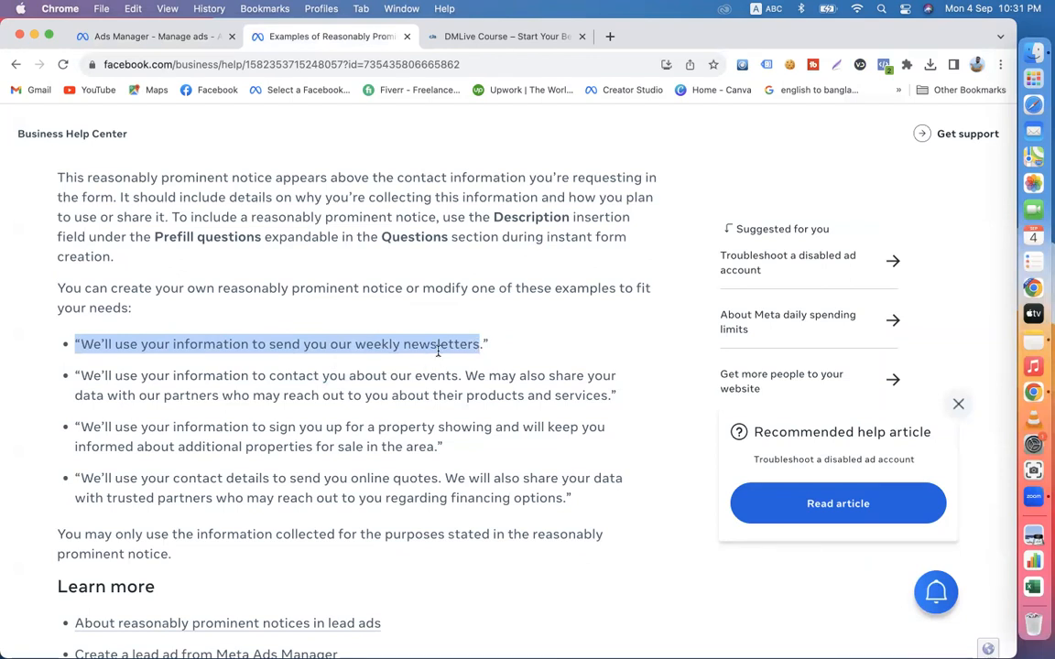
{"action": "left_click", "coordinate": [119, 38]}
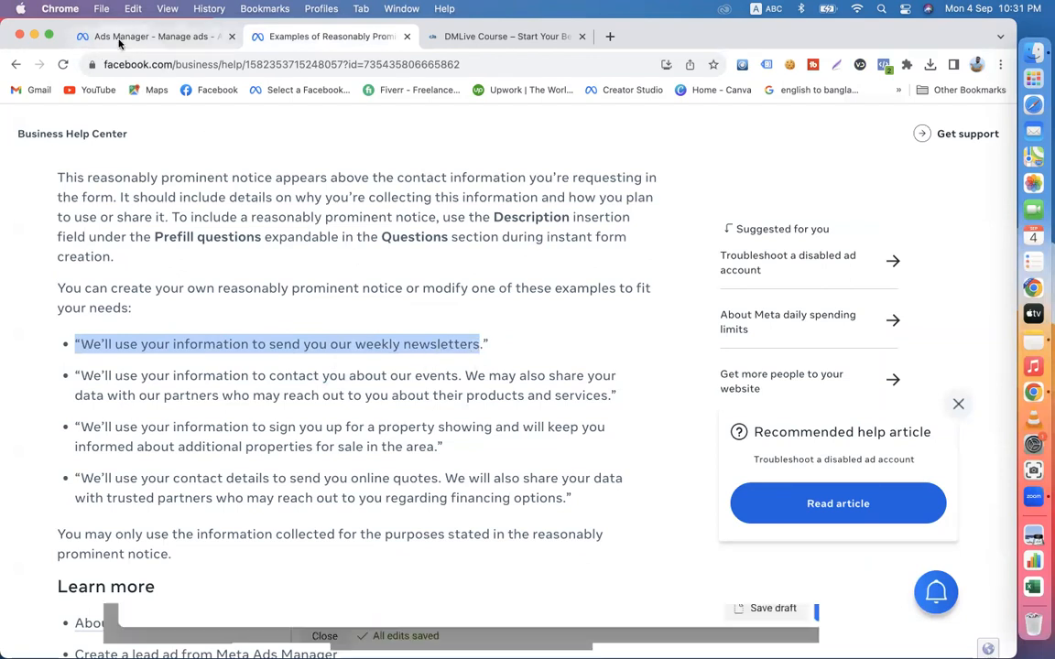
{"action": "left_click_drag", "start_coordinate": [437, 362], "coordinate": [159, 363]}
{"action": "left_click_drag", "start_coordinate": [655, 324], "coordinate": [740, 340]}
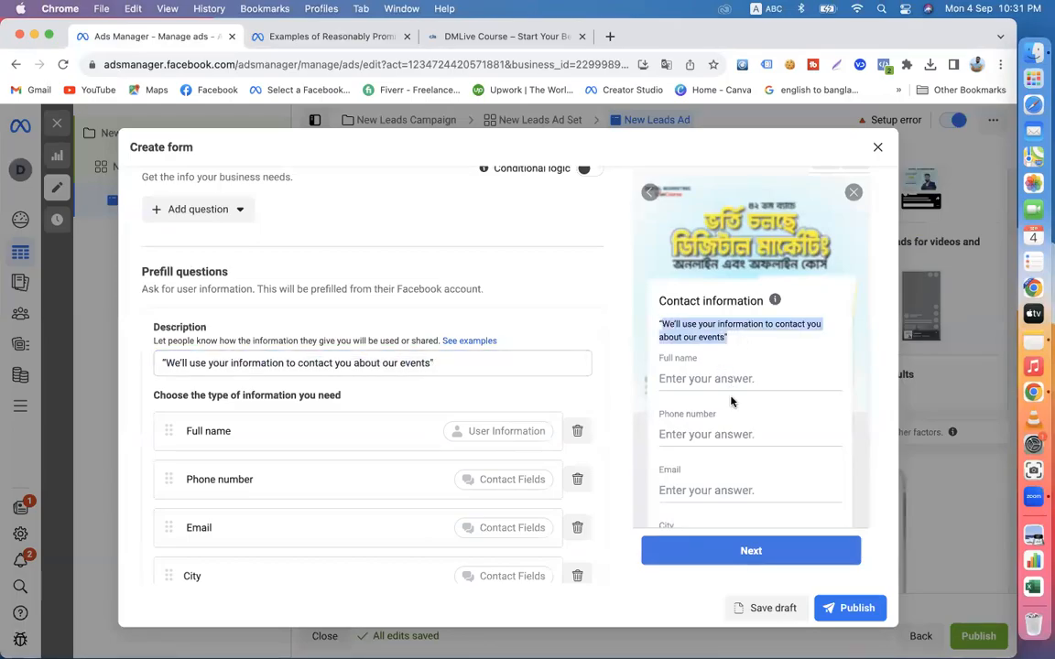
{"action": "left_click", "coordinate": [665, 327]}
{"action": "triple_click", "coordinate": [656, 324]}
{"action": "left_click", "coordinate": [466, 362]}
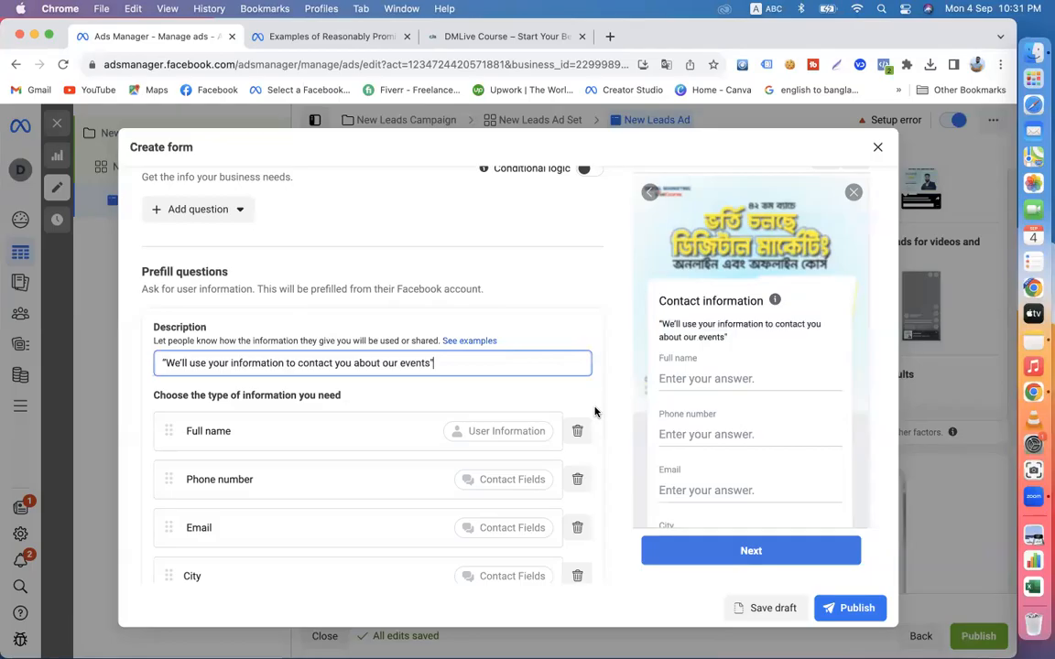
{"action": "scroll", "coordinate": [718, 400], "scroll_direction": "down", "scroll_amount": 2}
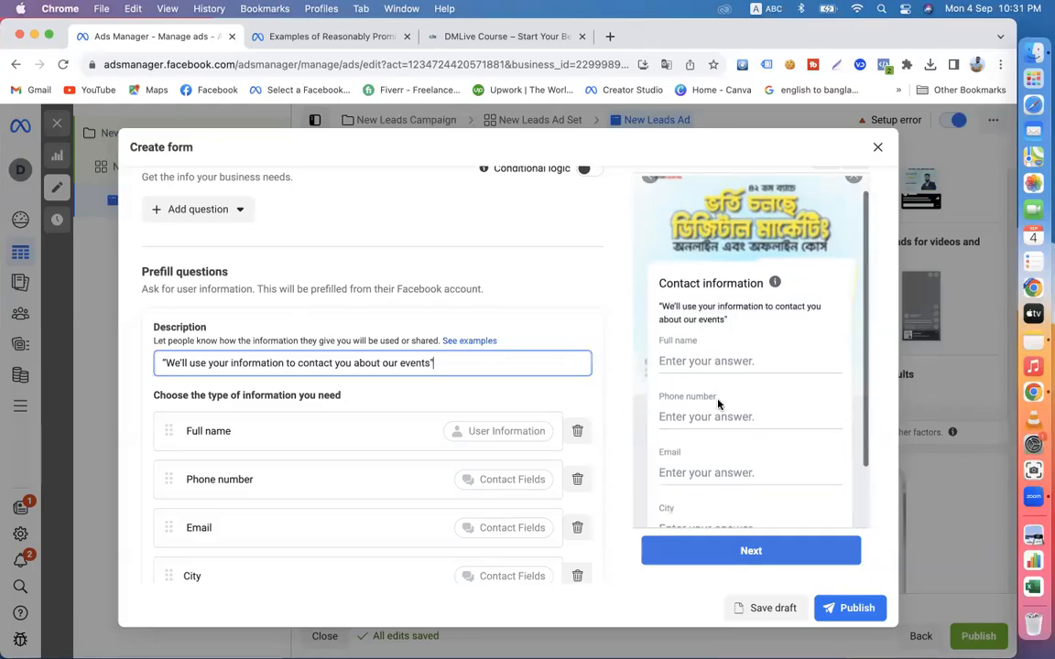
{"action": "scroll", "coordinate": [722, 343], "scroll_direction": "up", "scroll_amount": 2}
{"action": "left_click", "coordinate": [616, 394]}
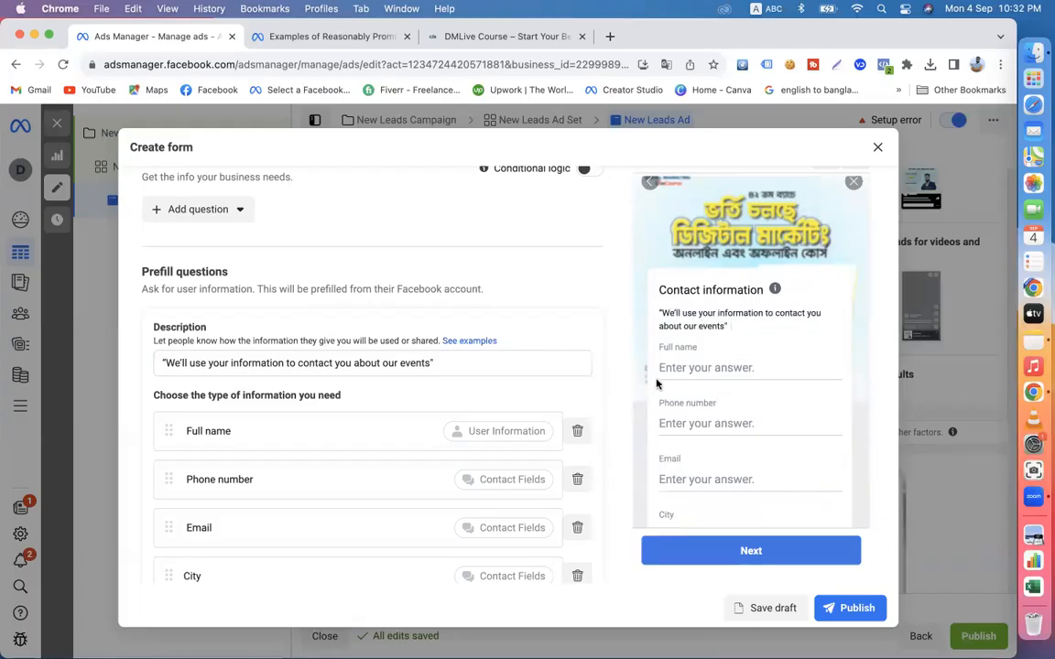
- Expand the form's Privacy policy section and open the policy link for editing
{"action": "scroll", "coordinate": [579, 457], "scroll_direction": "down", "scroll_amount": 1}
{"action": "scroll", "coordinate": [577, 454], "scroll_direction": "down", "scroll_amount": 5}
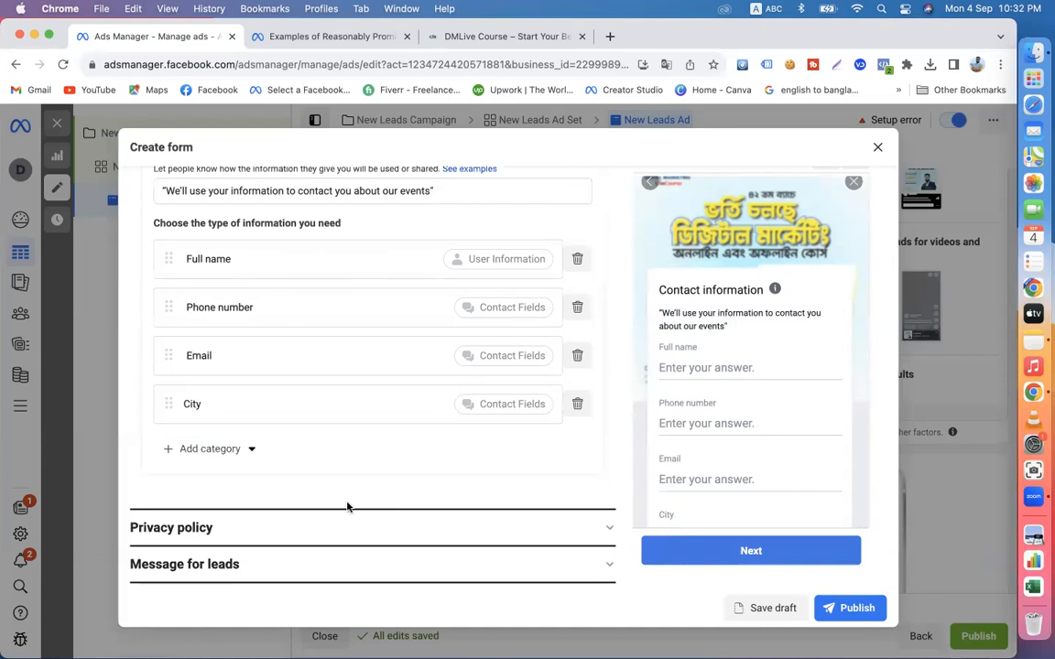
{"action": "left_click", "coordinate": [252, 531]}
{"action": "scroll", "coordinate": [283, 385], "scroll_direction": "up", "scroll_amount": 3}
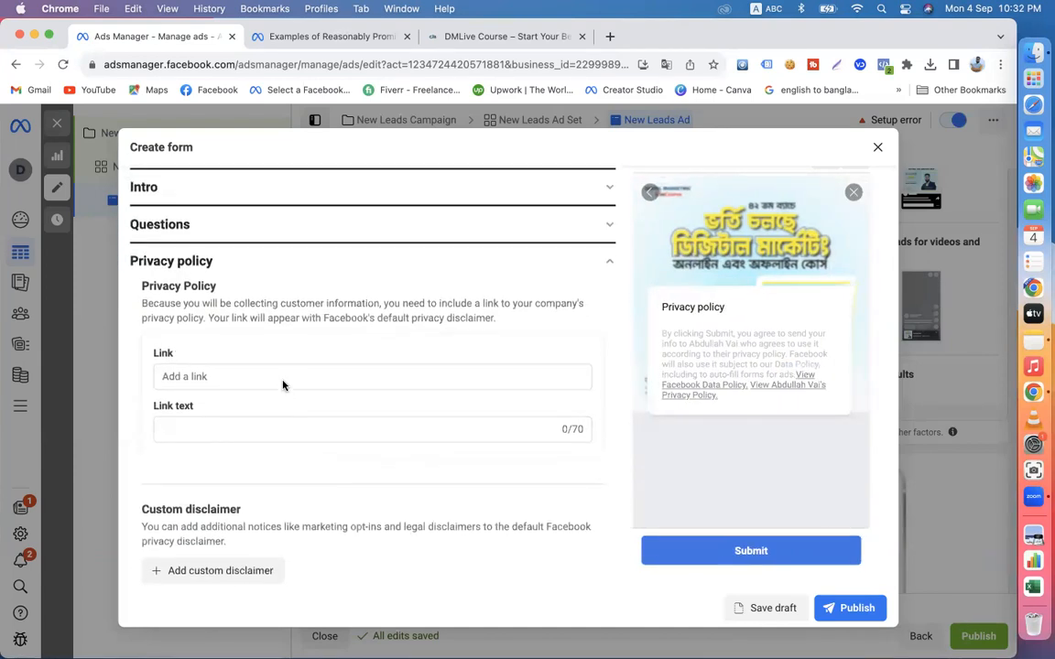
{"action": "left_click", "coordinate": [207, 399]}
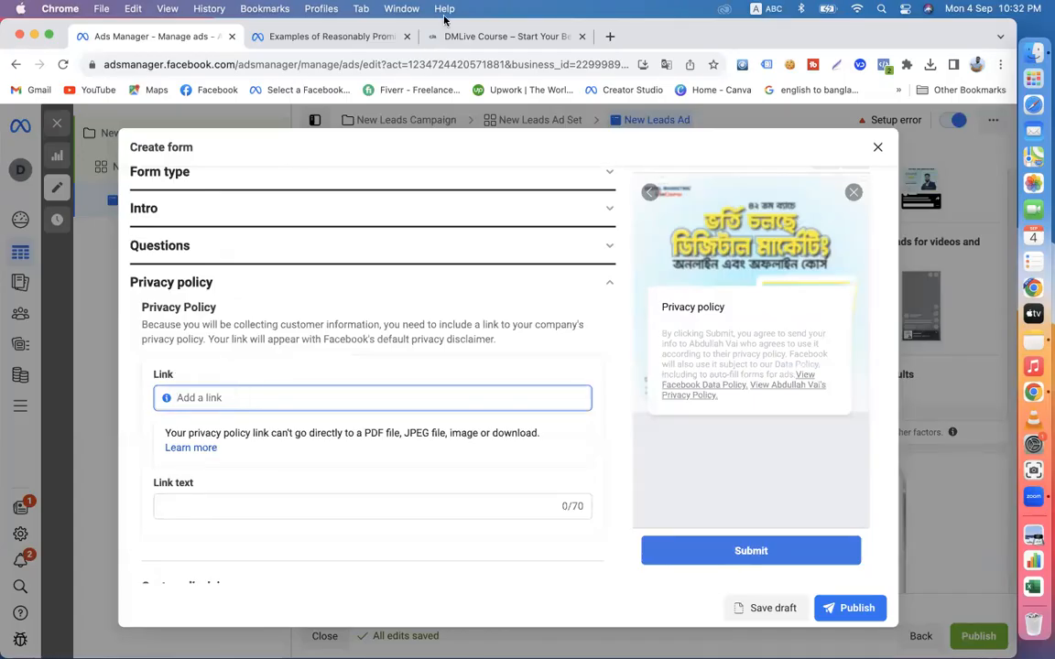
- Open ayatonlineshopbd.com in a new tab and examine its Privacy Policy page as an example
{"action": "left_click", "coordinate": [610, 36]}
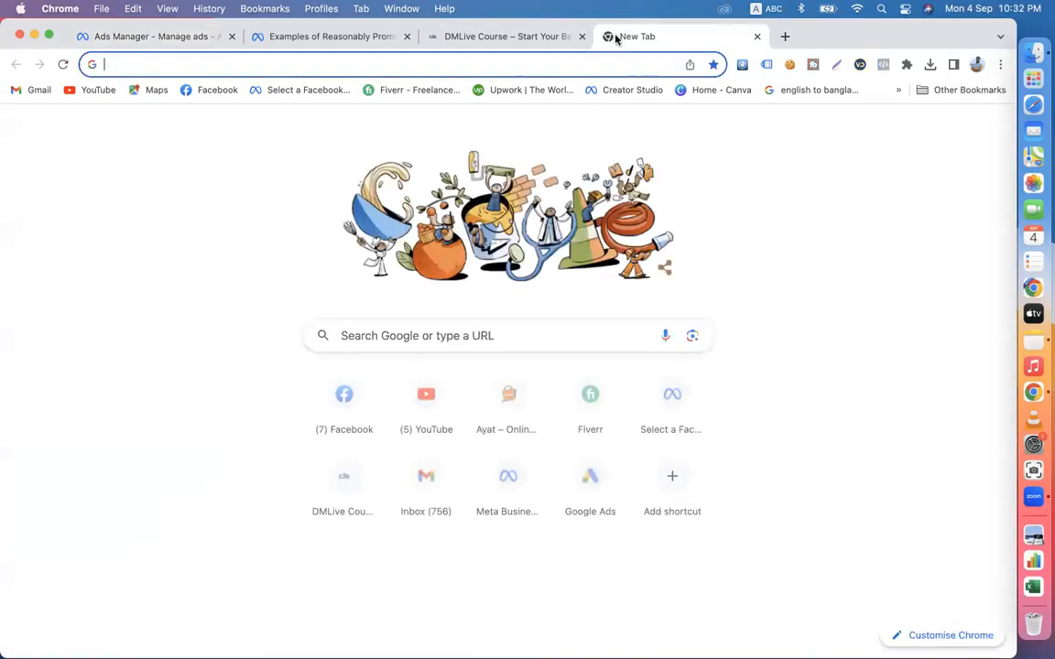
{"action": "type", "text": "ay"}
{"action": "key", "text": "Return"}
{"action": "scroll", "coordinate": [725, 463], "scroll_direction": "down", "scroll_amount": 15}
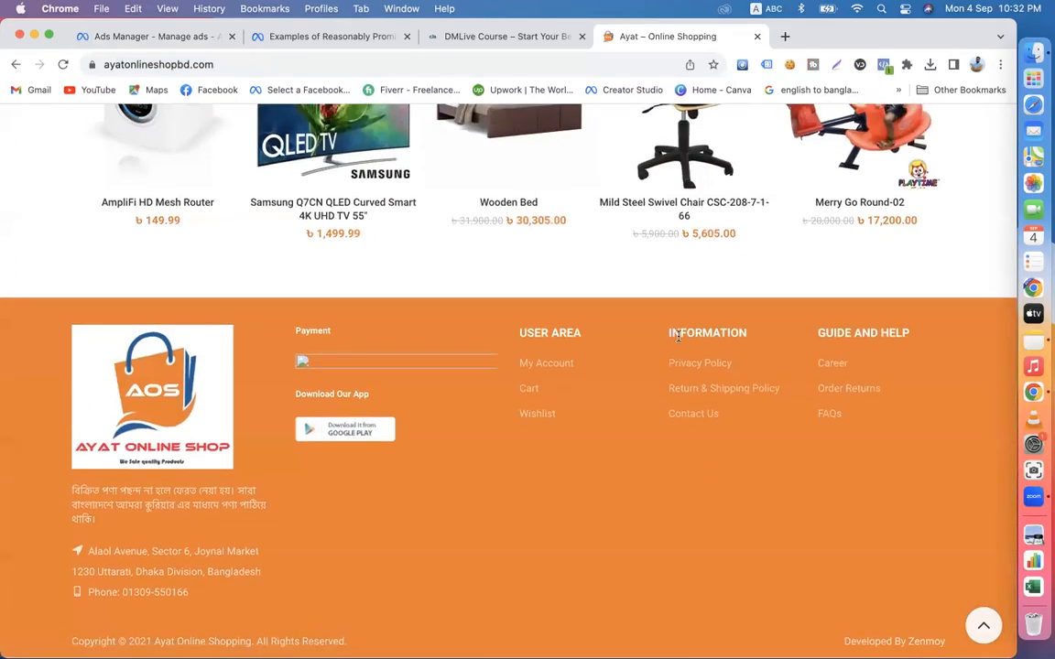
{"action": "left_click", "coordinate": [682, 363]}
{"action": "scroll", "coordinate": [445, 440], "scroll_direction": "down", "scroll_amount": 10}
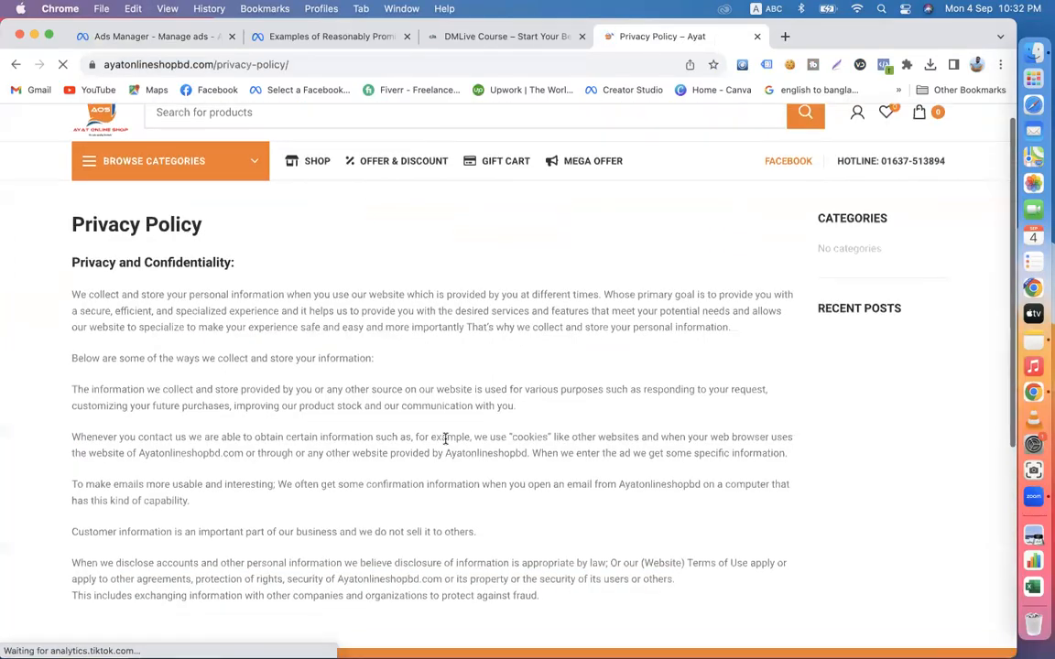
{"action": "scroll", "coordinate": [445, 439], "scroll_direction": "up", "scroll_amount": 10}
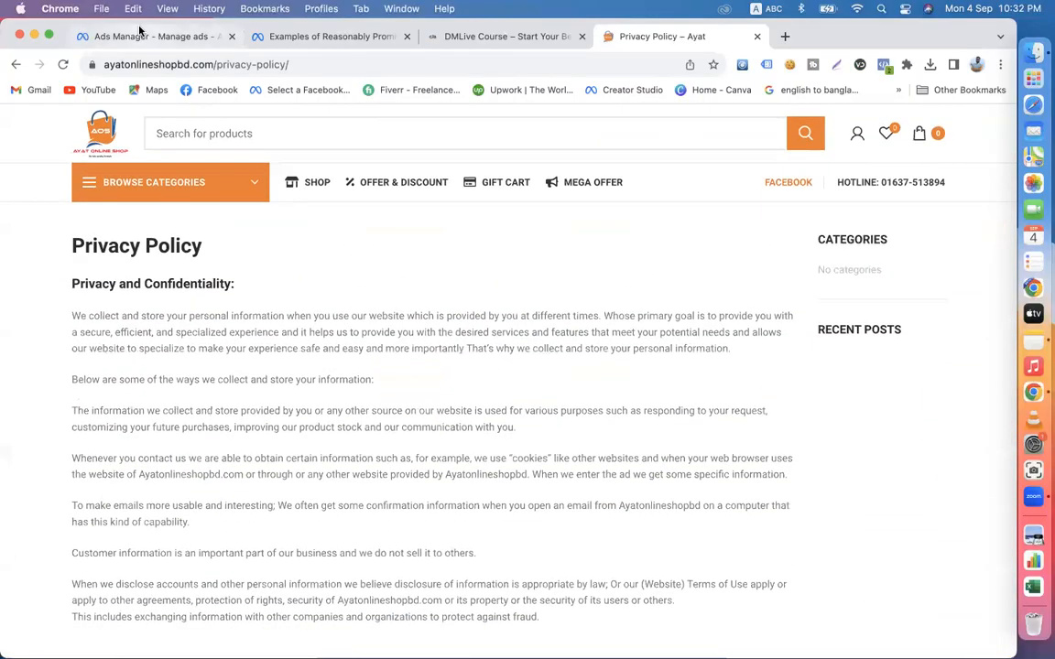
- Open the Facebook group through the DMLive Course site's Join Us link and copy the group's URL
{"action": "left_click", "coordinate": [151, 36]}
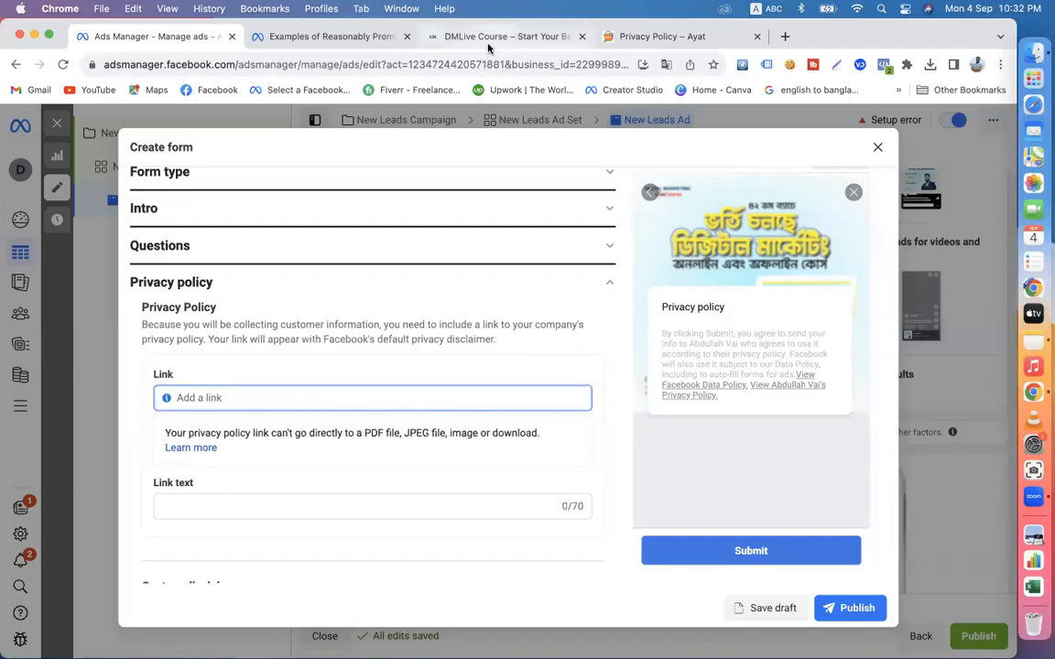
{"action": "left_click", "coordinate": [439, 37]}
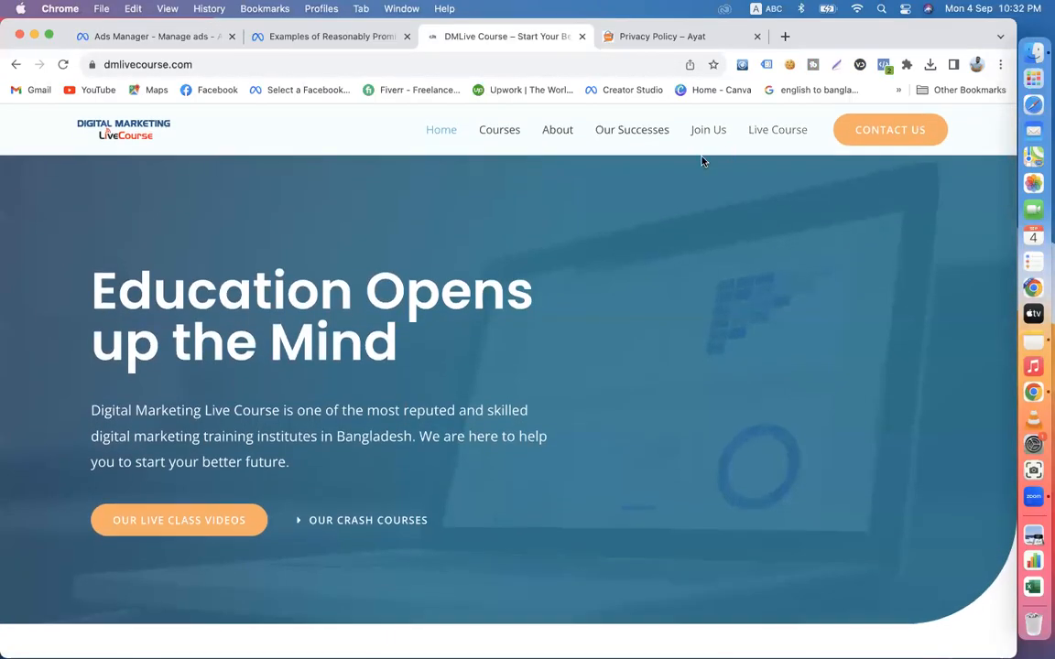
{"action": "left_click", "coordinate": [705, 131]}
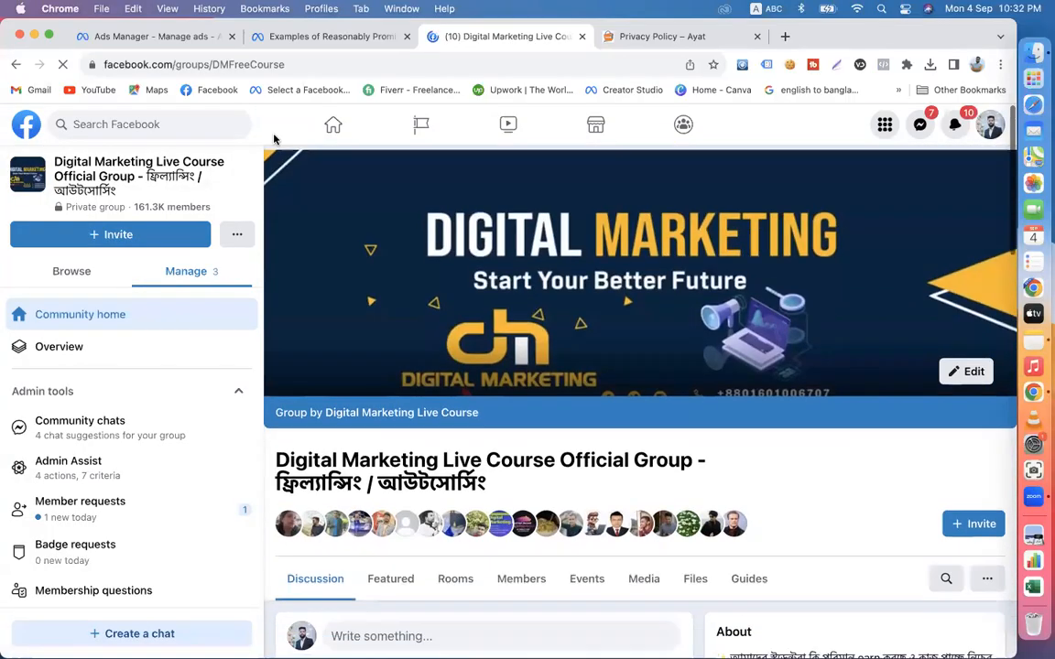
{"action": "left_click", "coordinate": [293, 64]}
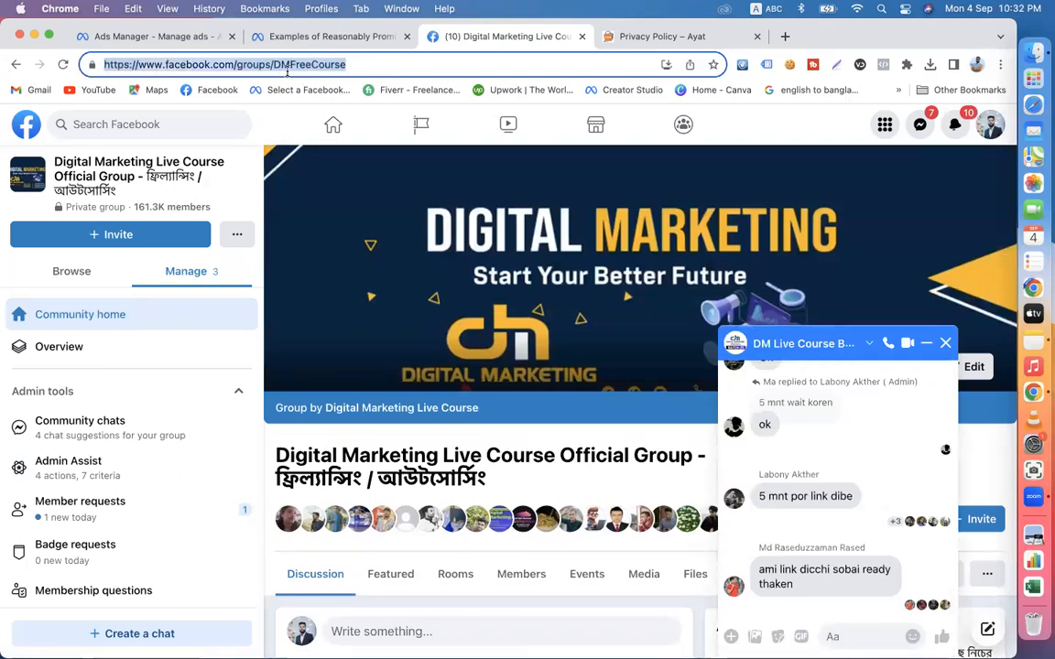
{"action": "right_click", "coordinate": [287, 72]}
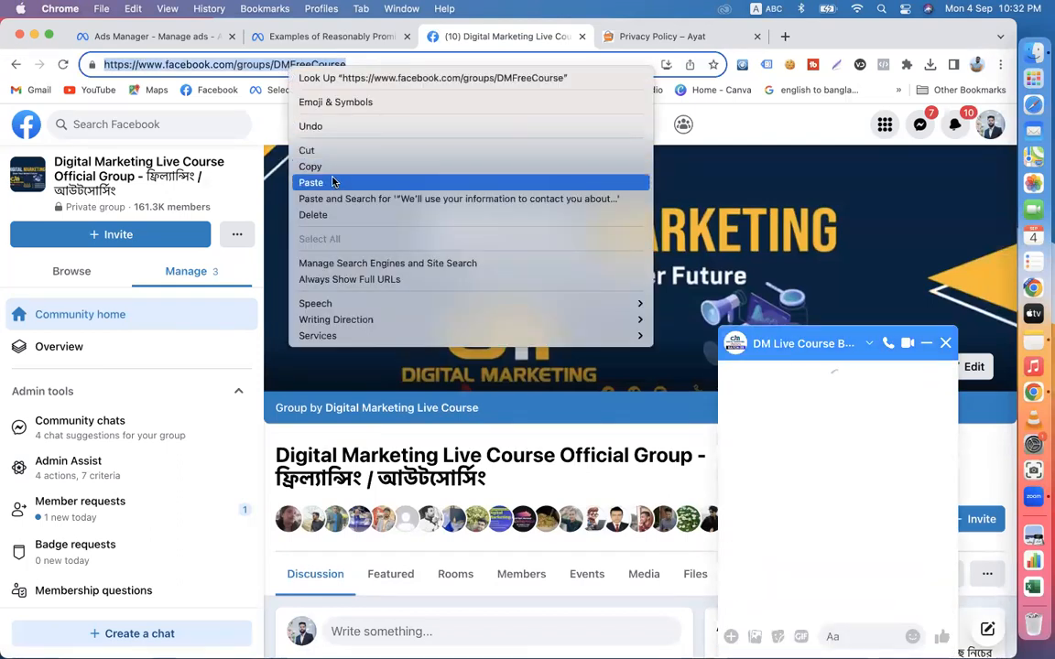
{"action": "left_click", "coordinate": [300, 163]}
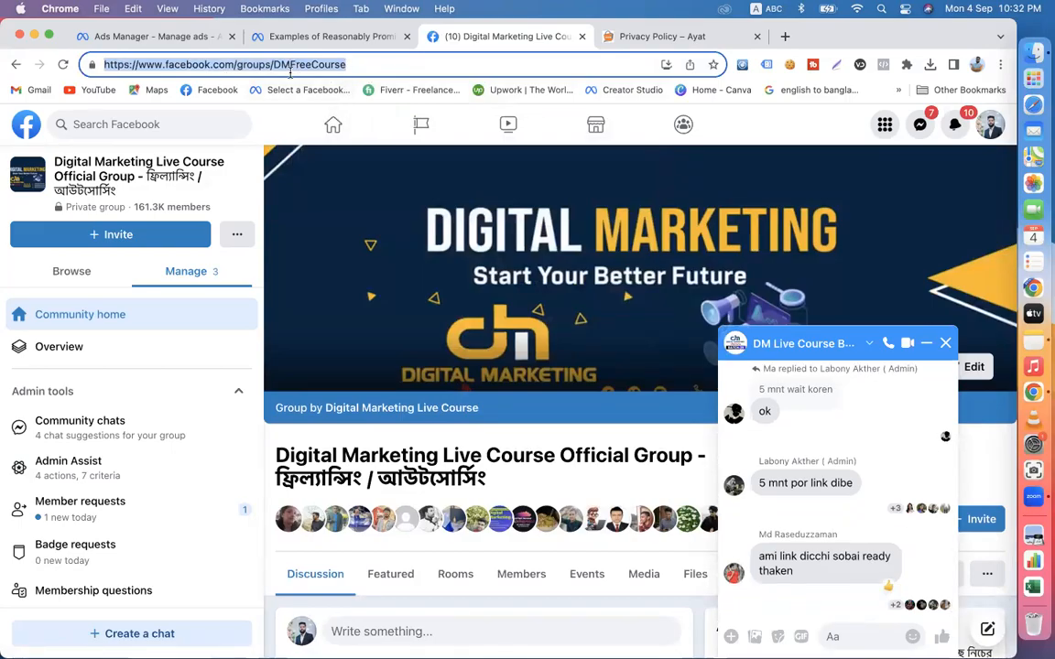
- Go from the group to the Digital Marketing Live Course Facebook page and copy the page's URL
{"action": "left_click", "coordinate": [447, 409]}
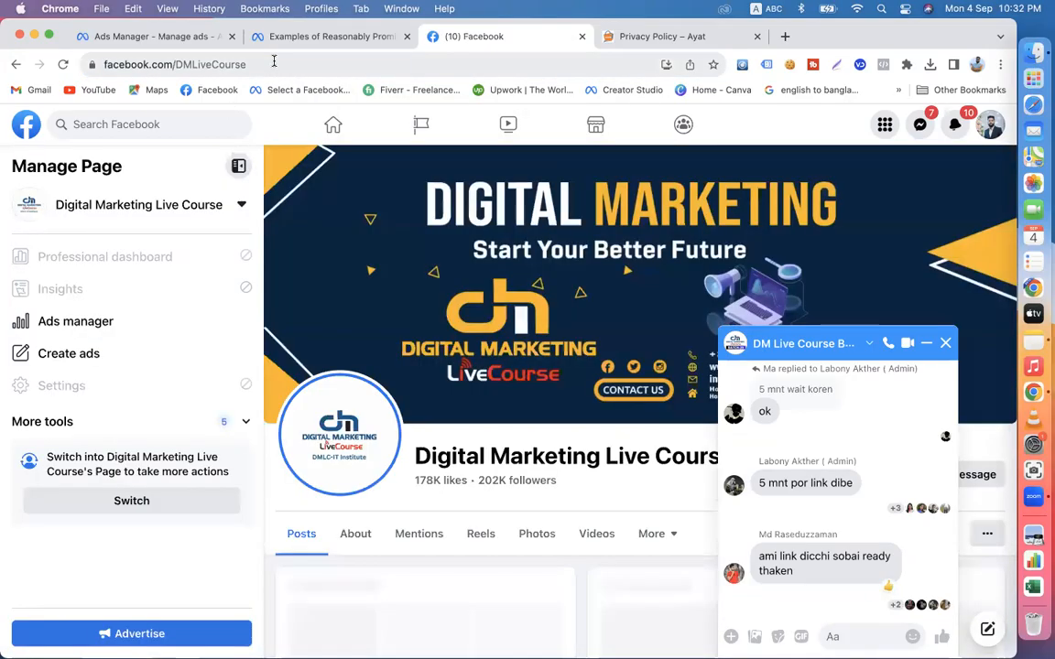
{"action": "left_click", "coordinate": [274, 62]}
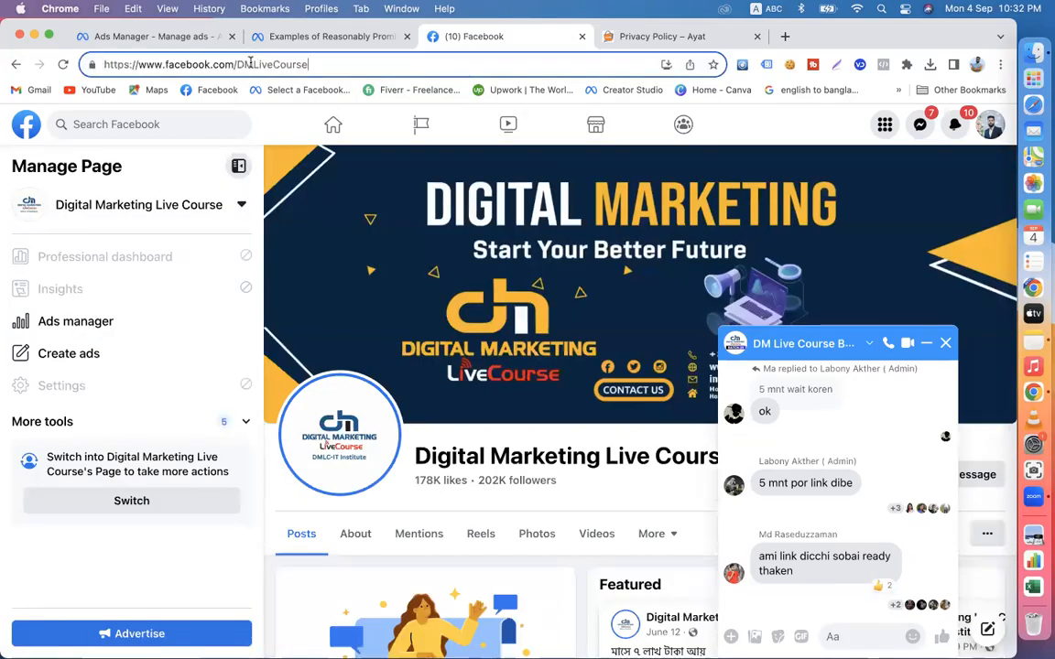
{"action": "left_click_drag", "start_coordinate": [237, 62], "coordinate": [5, 62]}
{"action": "double_click", "coordinate": [319, 63]}
{"action": "right_click", "coordinate": [258, 64]}
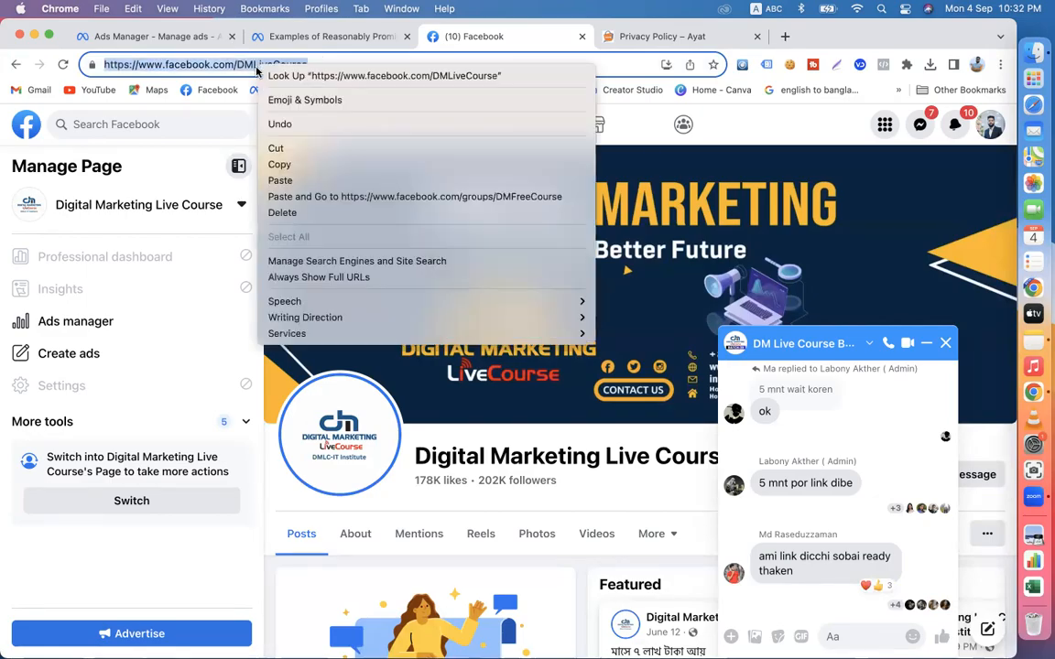
{"action": "left_click", "coordinate": [295, 163]}
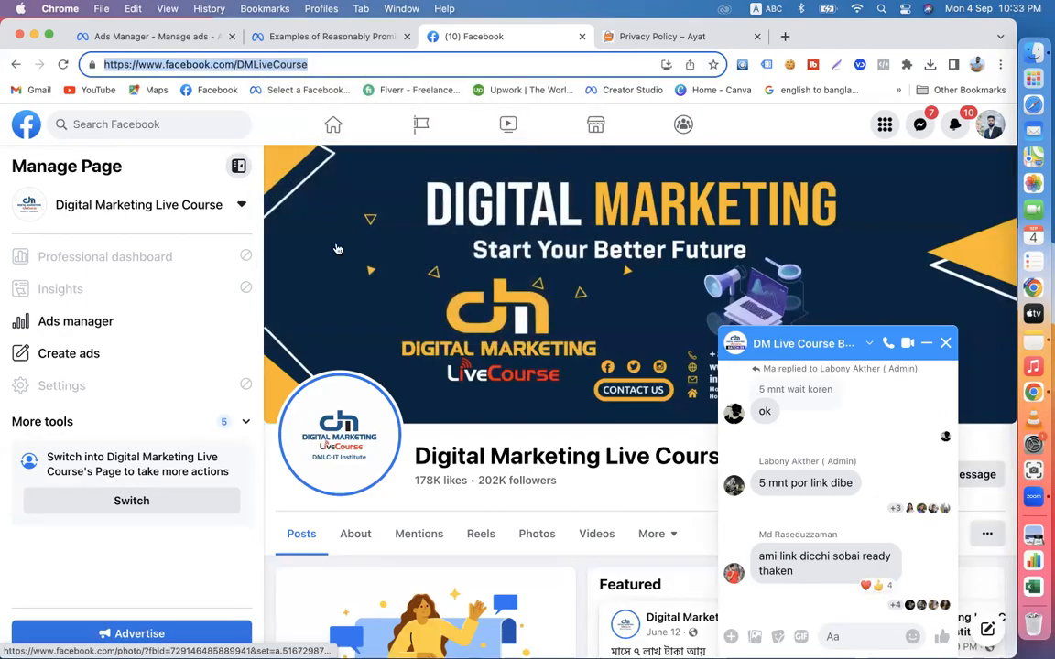
- Search Facebook for the entrepreneur's page used in the ad, open it, and close the group chat window
{"action": "left_click", "coordinate": [86, 125]}
{"action": "type", "text": "ab"}
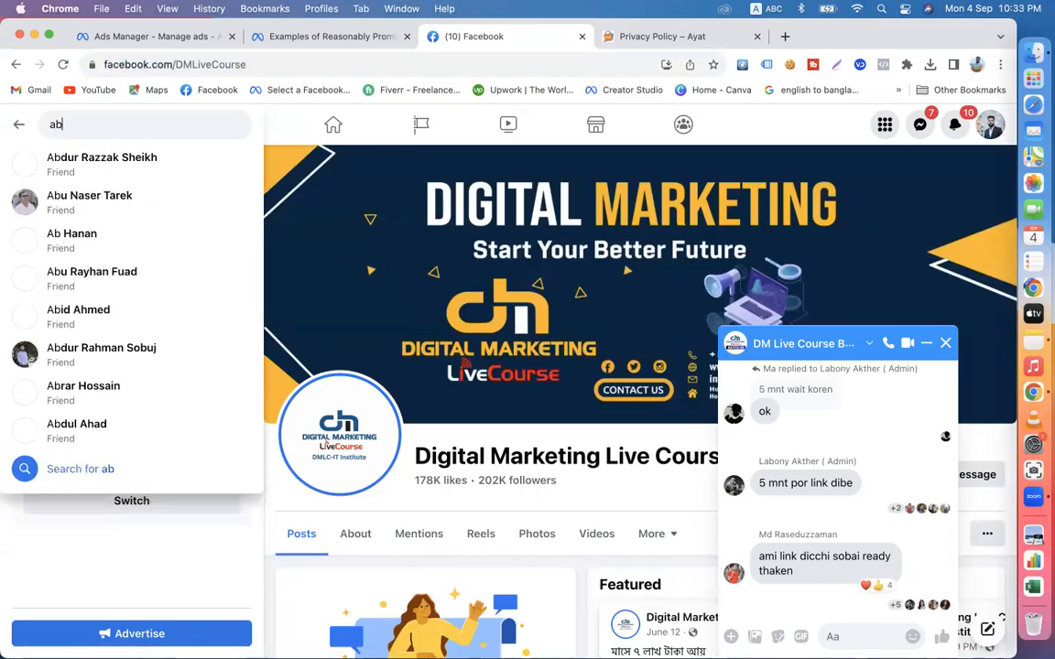
{"action": "type", "text": "dul"}
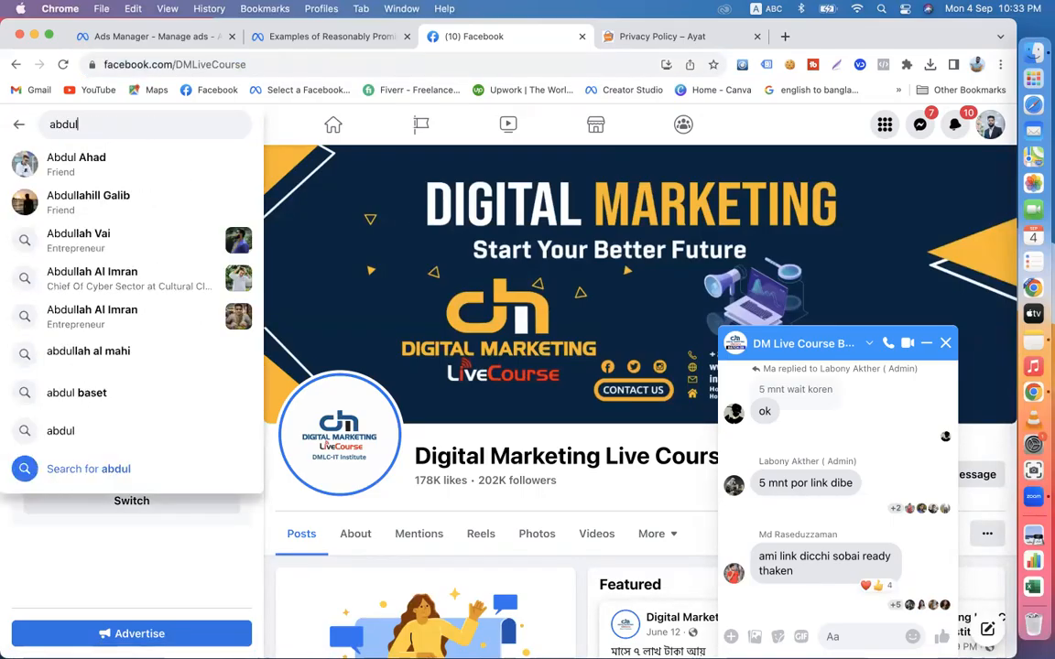
{"action": "type", "text": "lah vai"}
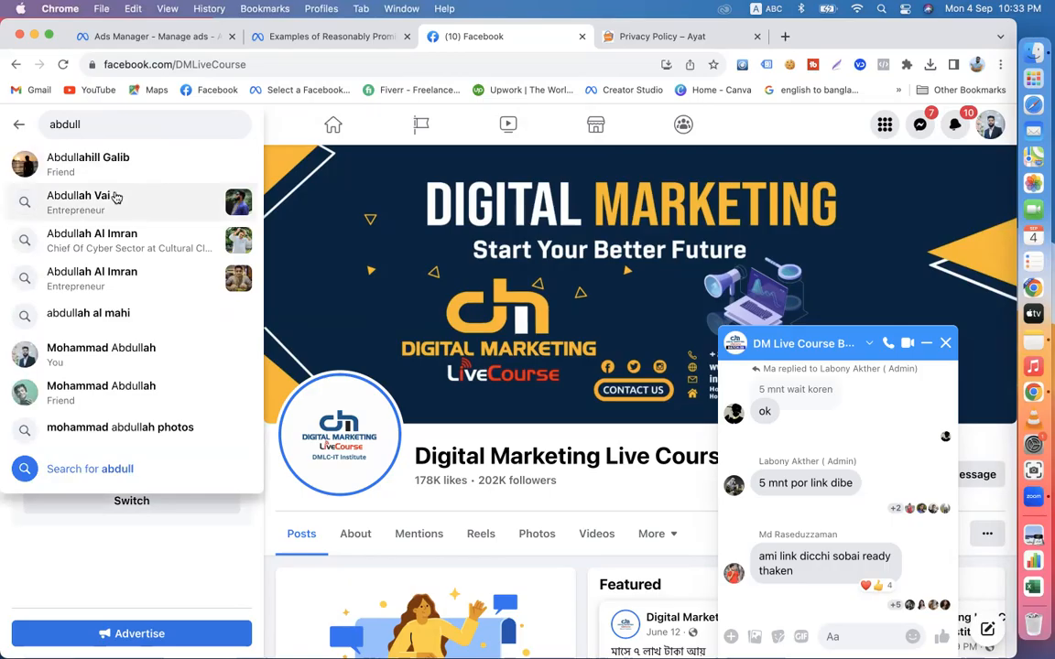
{"action": "left_click", "coordinate": [108, 196]}
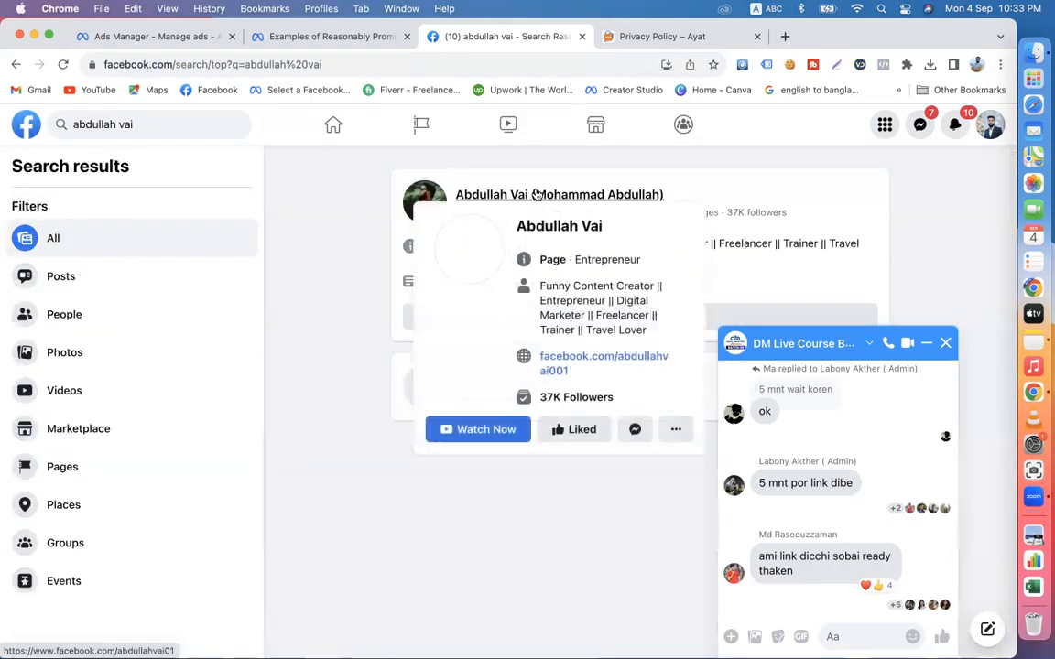
{"action": "left_click", "coordinate": [483, 196]}
{"action": "left_click", "coordinate": [946, 344]}
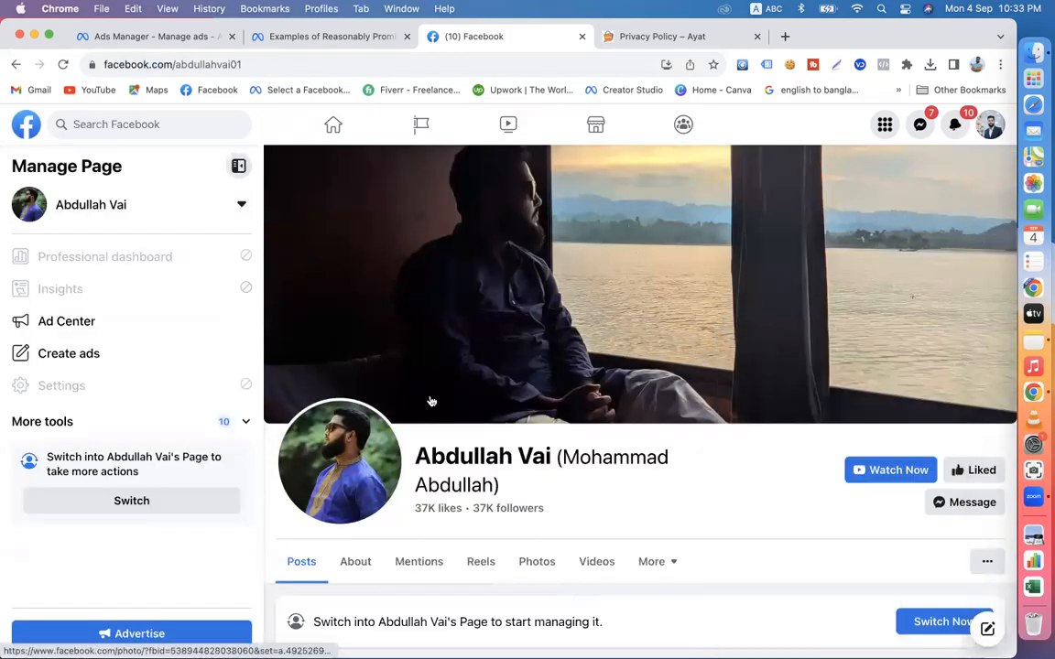
- Copy the entrepreneur page's URL and enter it with /privacy-policy appended as the form's privacy policy link
{"action": "left_click", "coordinate": [257, 67]}
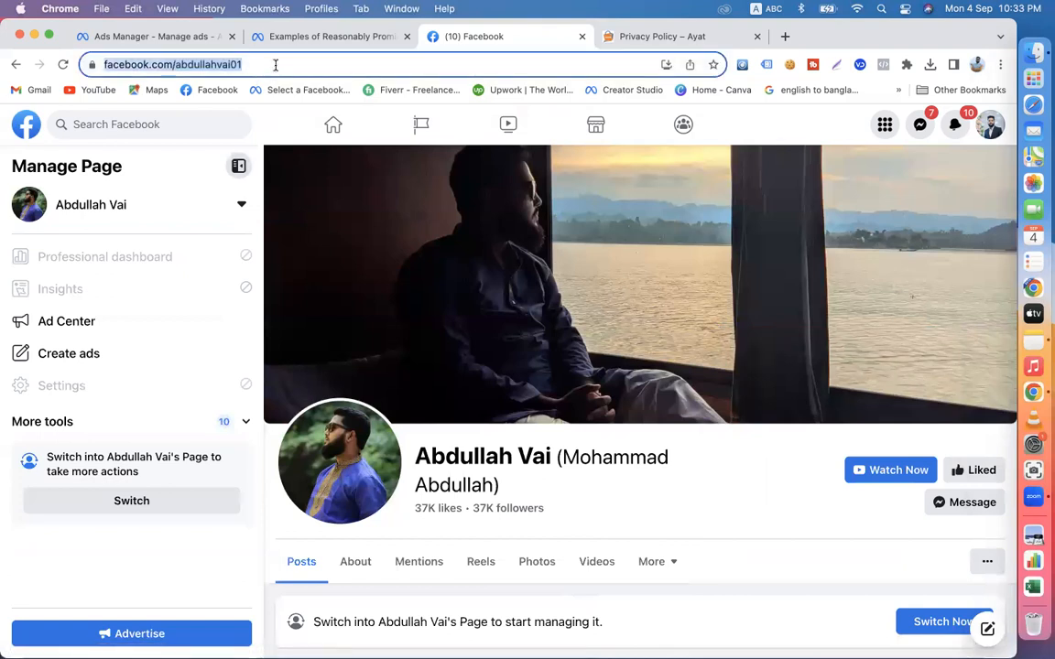
{"action": "right_click", "coordinate": [275, 65]}
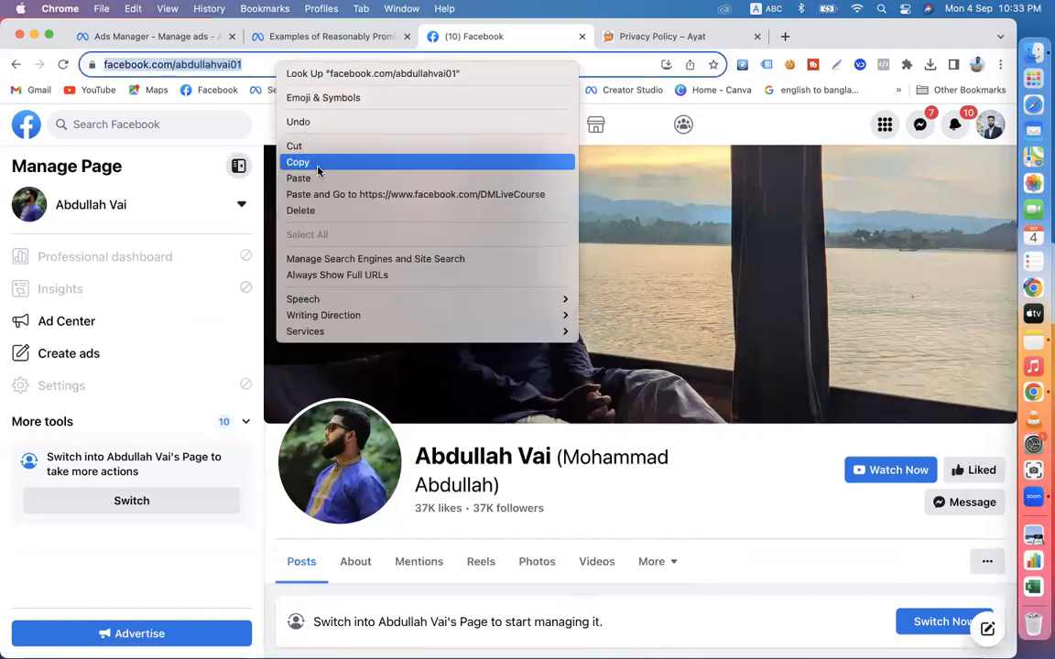
{"action": "left_click", "coordinate": [302, 162]}
{"action": "left_click", "coordinate": [135, 38]}
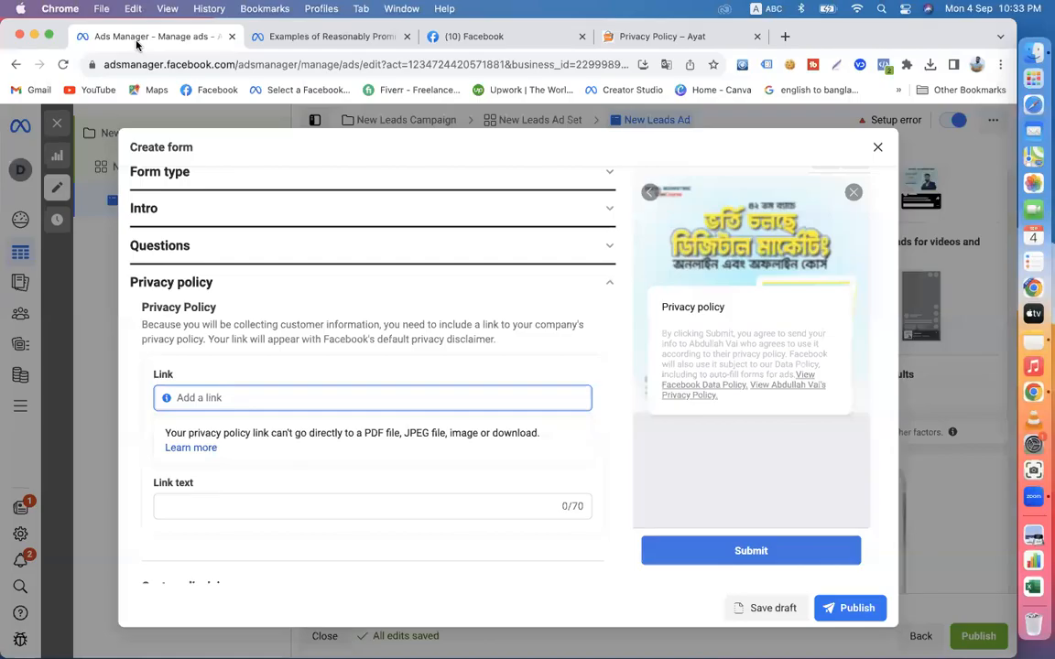
{"action": "key", "text": "super+v"}
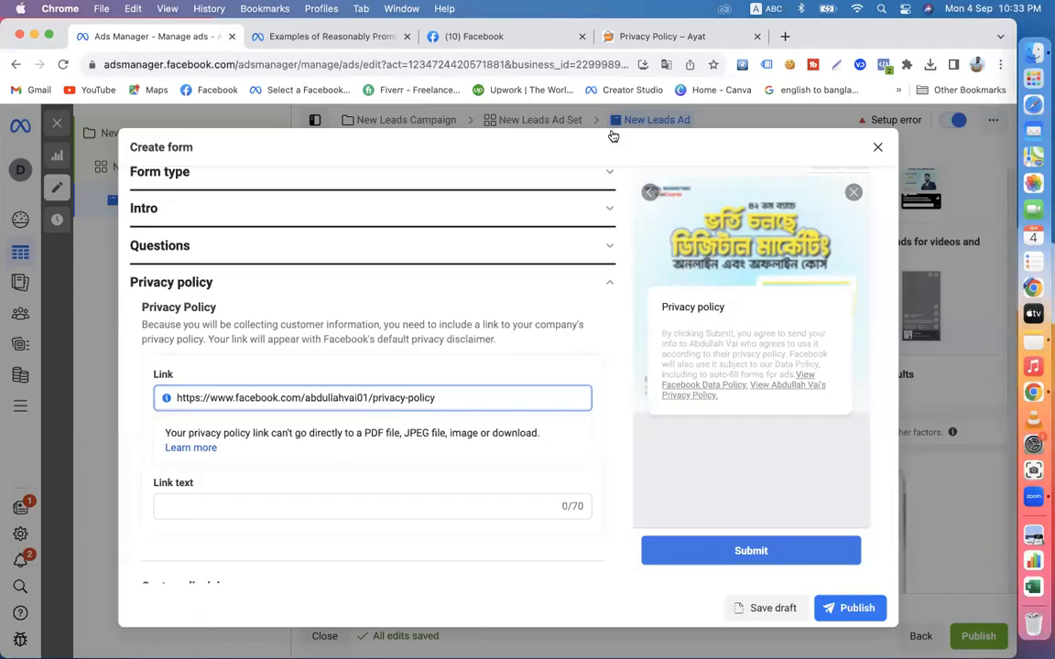
- Compare the form's privacy policy link with the address of the Ayat Privacy Policy page, focusing on its privacy-policy ending
{"action": "left_click", "coordinate": [607, 39]}
{"action": "left_click", "coordinate": [293, 64]}
{"action": "left_click", "coordinate": [165, 64]}
{"action": "left_click_drag", "start_coordinate": [277, 64], "coordinate": [348, 64]}
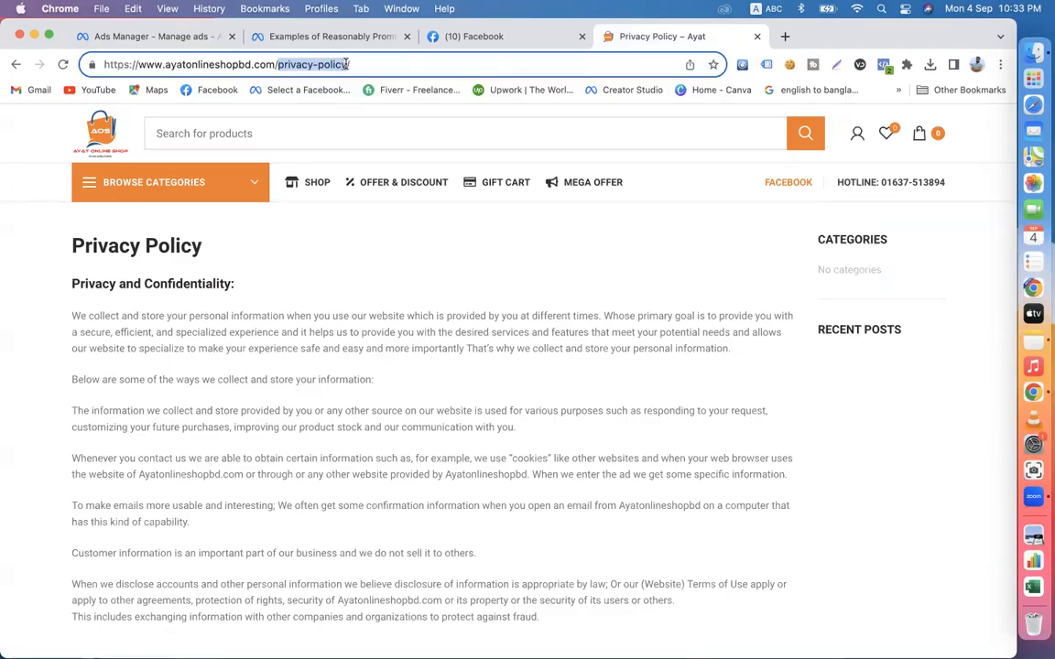
{"action": "left_click", "coordinate": [139, 38]}
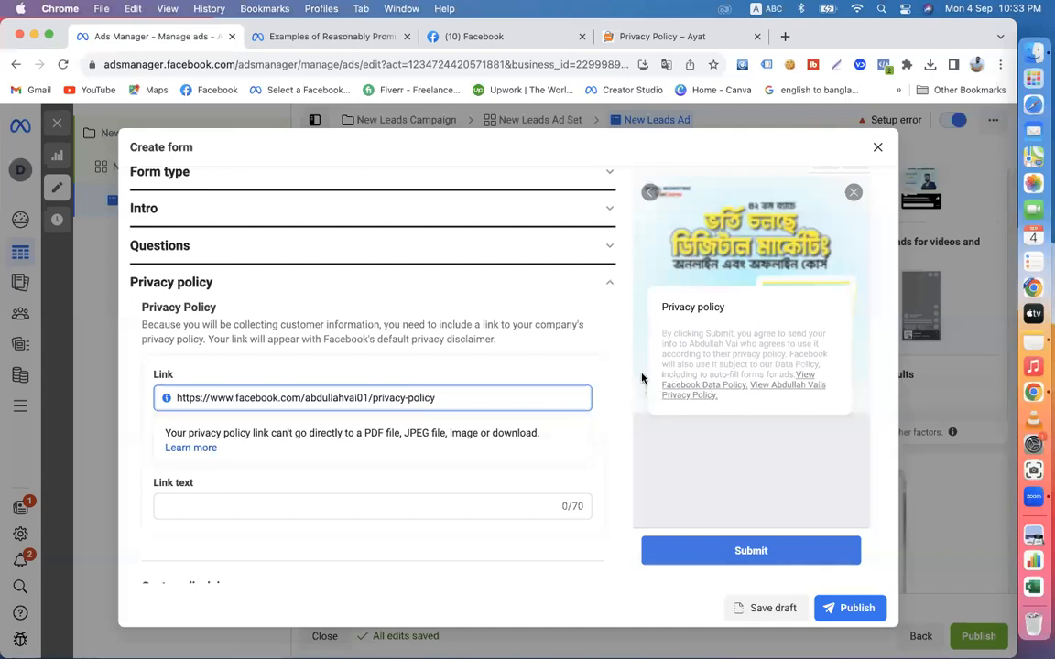
{"action": "left_click", "coordinate": [601, 410]}
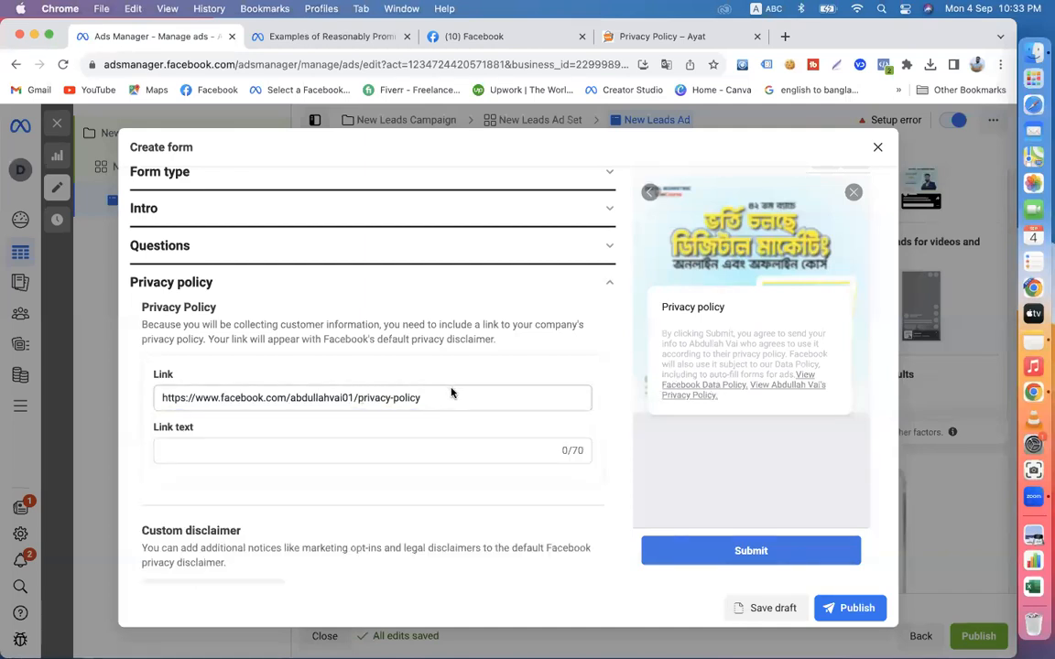
{"action": "left_click", "coordinate": [652, 36]}
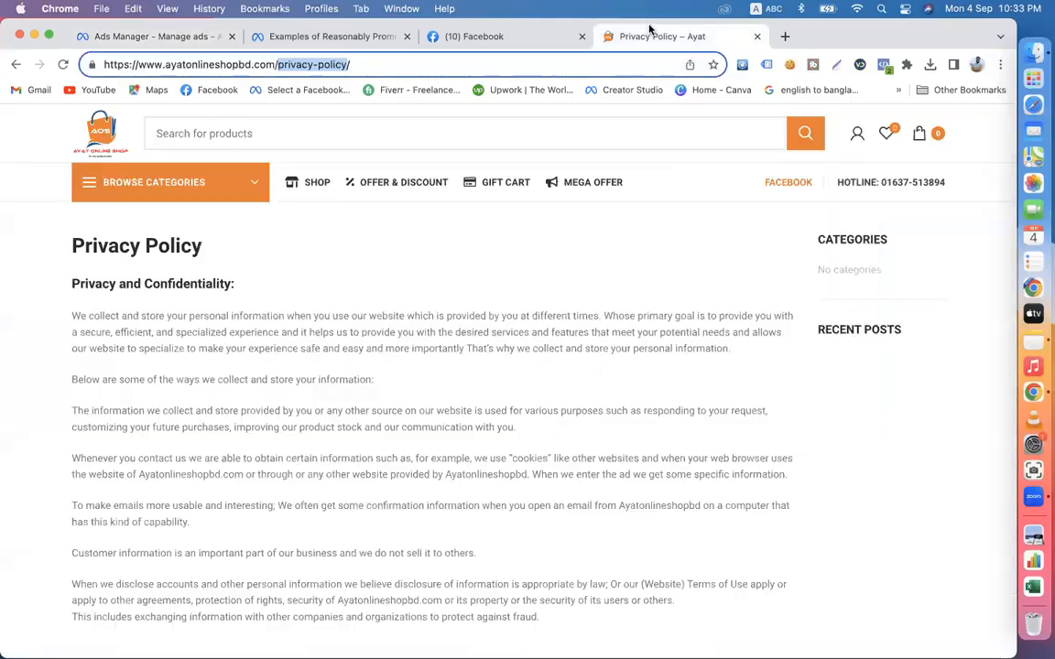
{"action": "left_click_drag", "start_coordinate": [377, 64], "coordinate": [106, 64]}
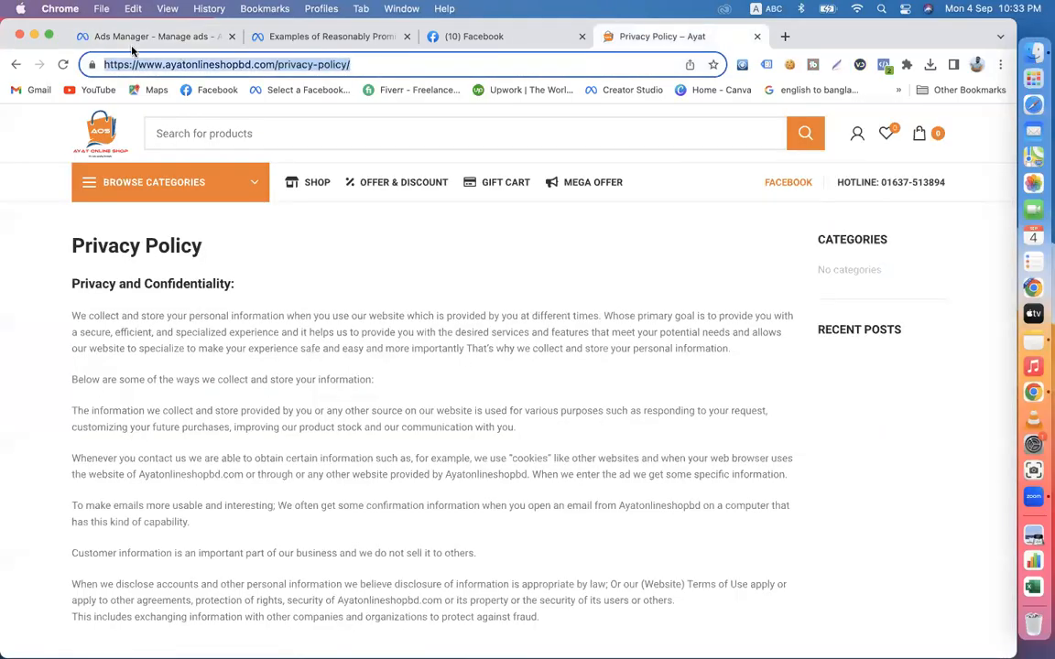
{"action": "left_click", "coordinate": [147, 36]}
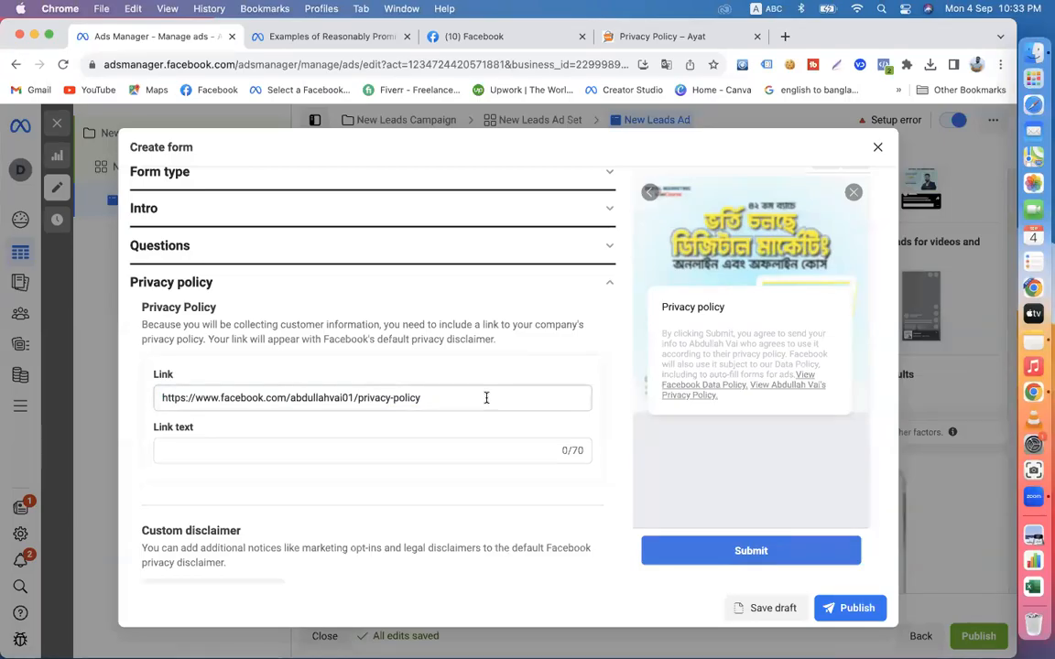
- Leave the link text and custom disclaimer empty and expand the form's Message for leads section
{"action": "scroll", "coordinate": [486, 397], "scroll_direction": "down", "scroll_amount": 2}
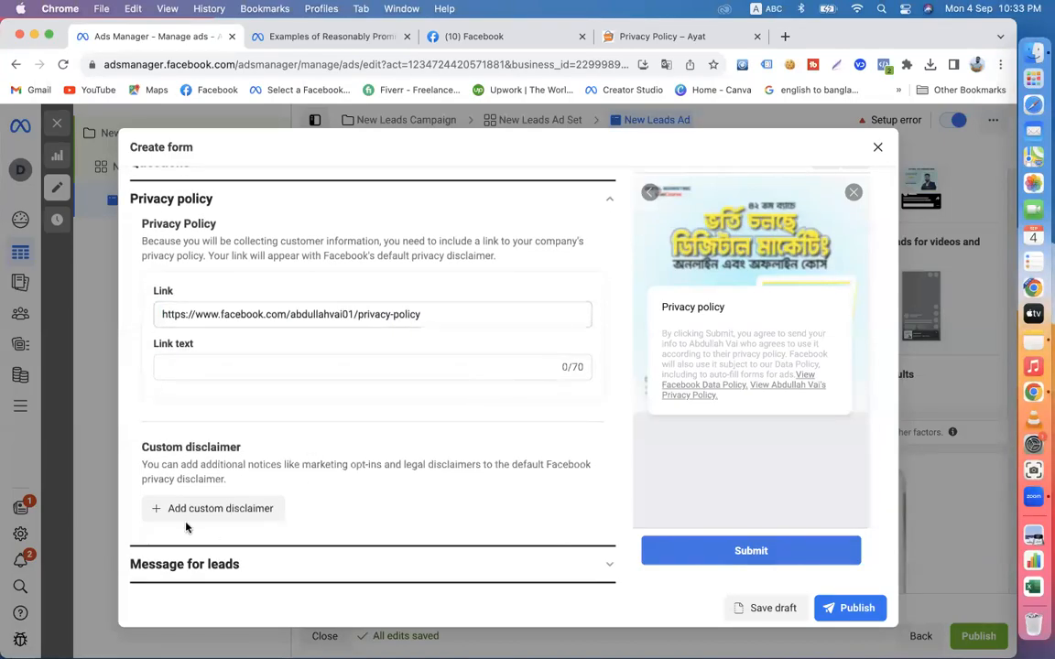
{"action": "scroll", "coordinate": [394, 462], "scroll_direction": "up", "scroll_amount": 2}
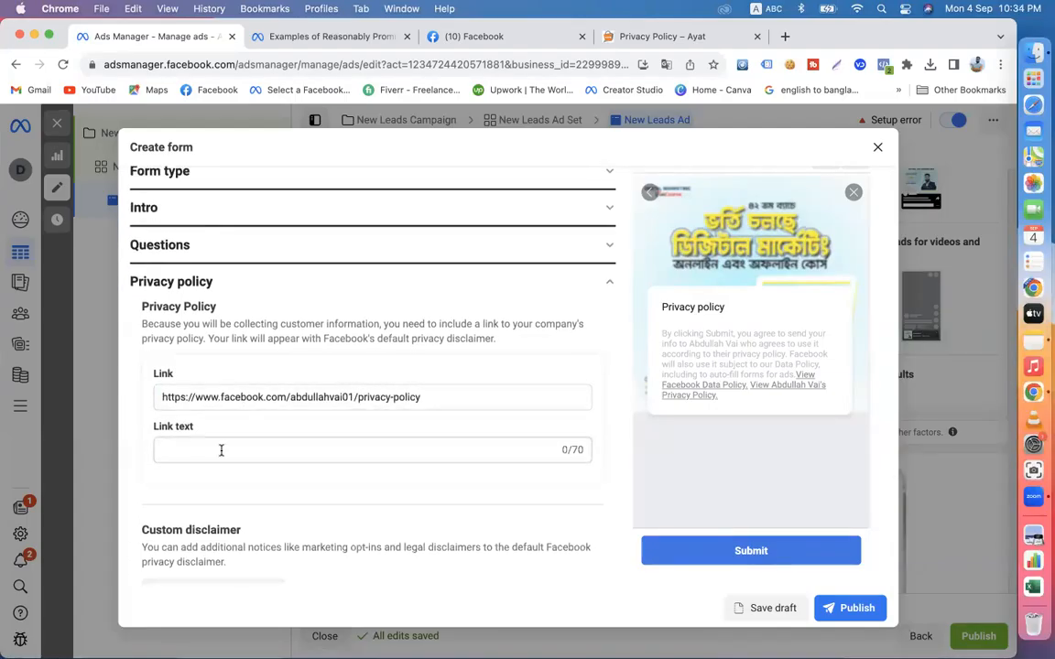
{"action": "scroll", "coordinate": [425, 502], "scroll_direction": "down", "scroll_amount": 2}
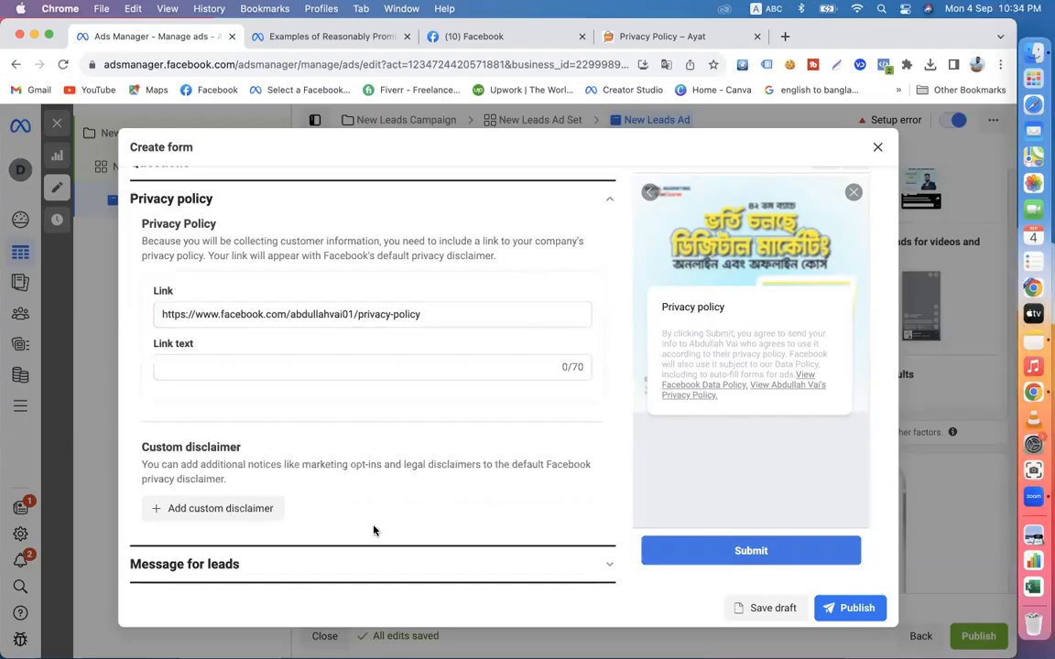
{"action": "left_click", "coordinate": [607, 566]}
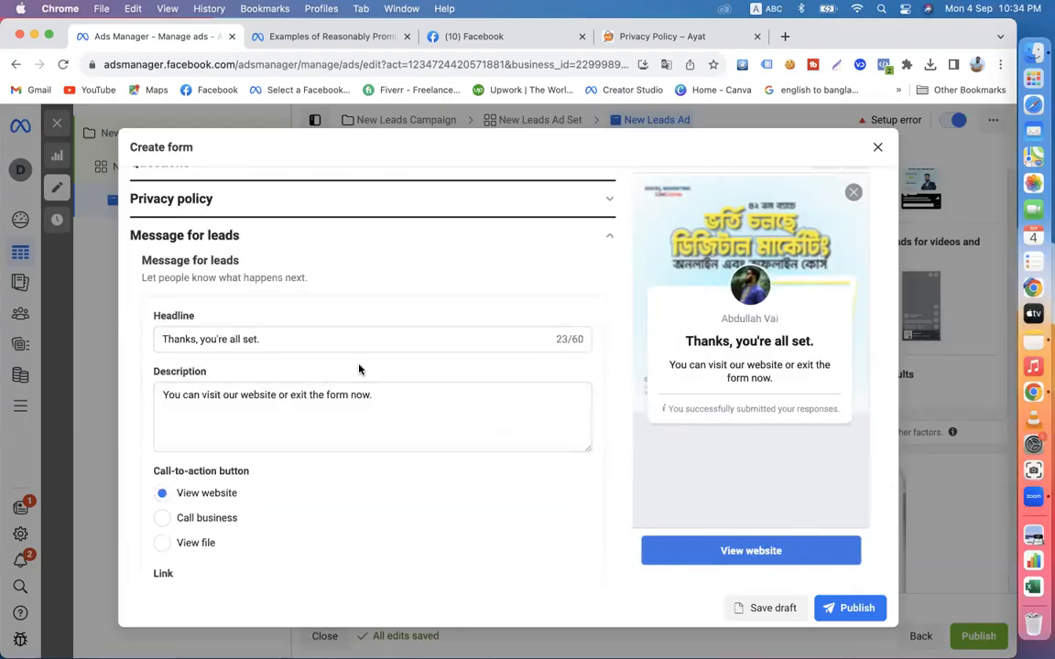
{"action": "scroll", "coordinate": [471, 456], "scroll_direction": "down", "scroll_amount": 1}
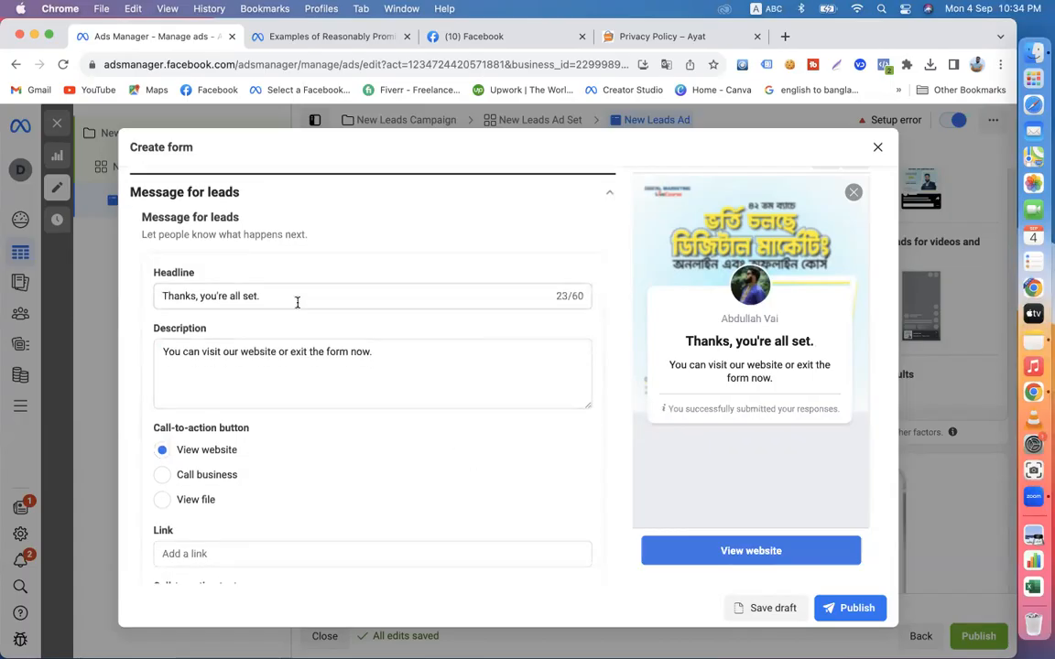
- Examine the default headline and description in the Message for leads section
{"action": "left_click", "coordinate": [265, 294]}
{"action": "triple_click", "coordinate": [254, 297]}
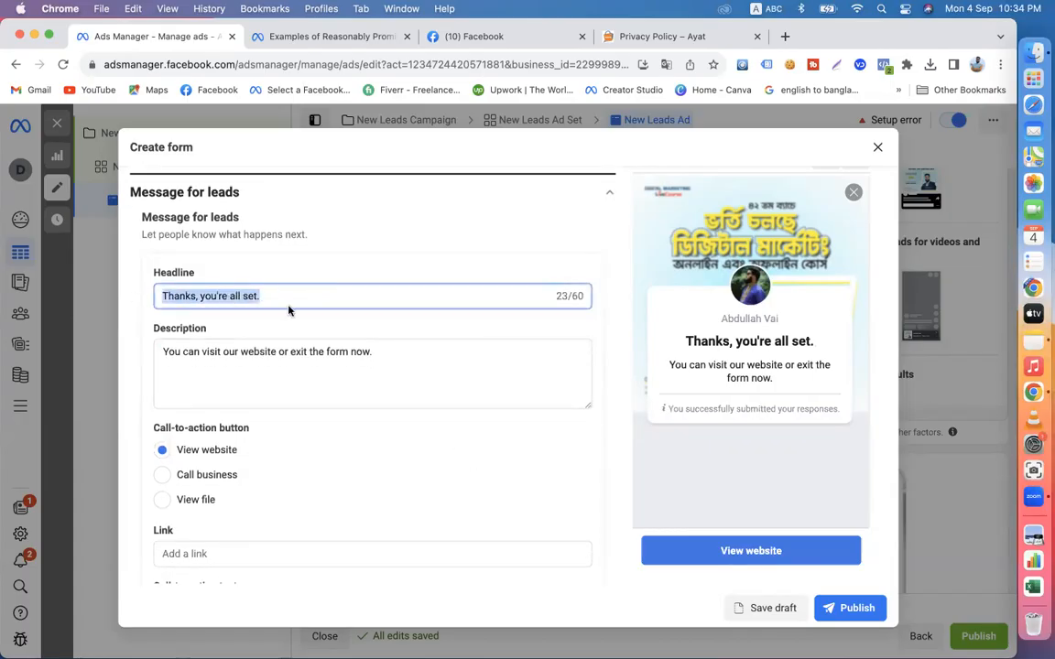
{"action": "left_click", "coordinate": [165, 352]}
{"action": "left_click_drag", "start_coordinate": [162, 352], "coordinate": [384, 348]}
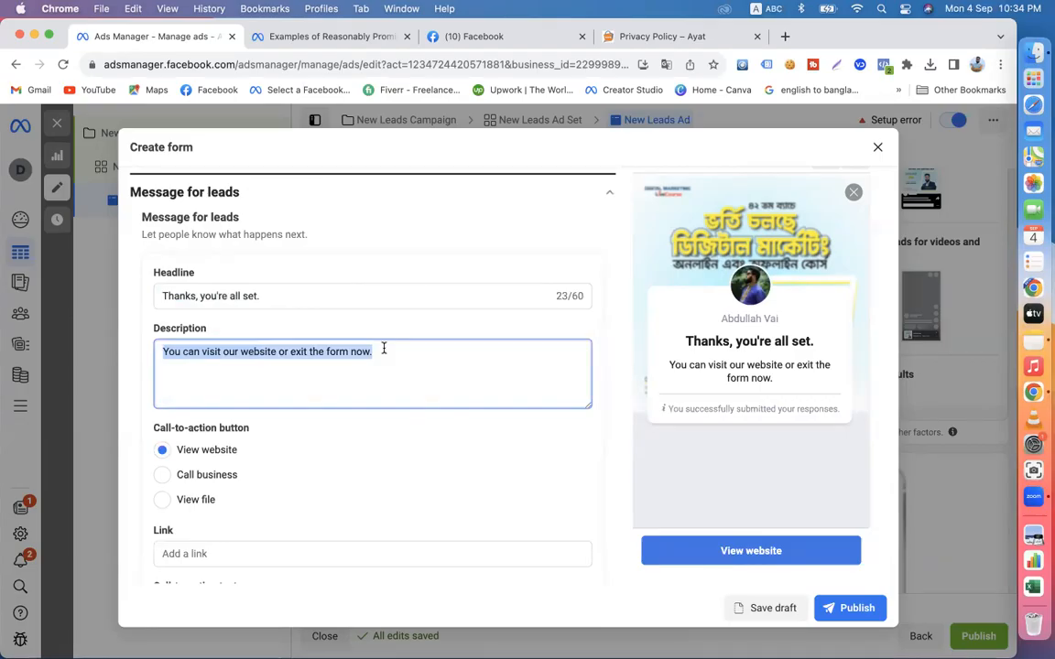
{"action": "left_click", "coordinate": [268, 295]}
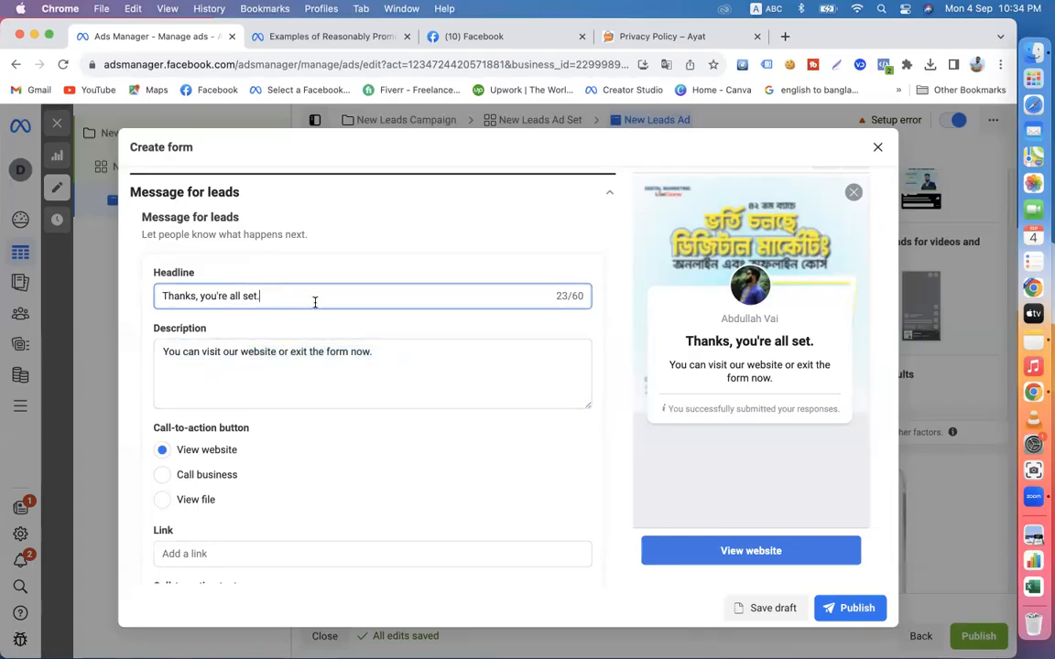
{"action": "left_click_drag", "start_coordinate": [267, 293], "coordinate": [142, 294]}
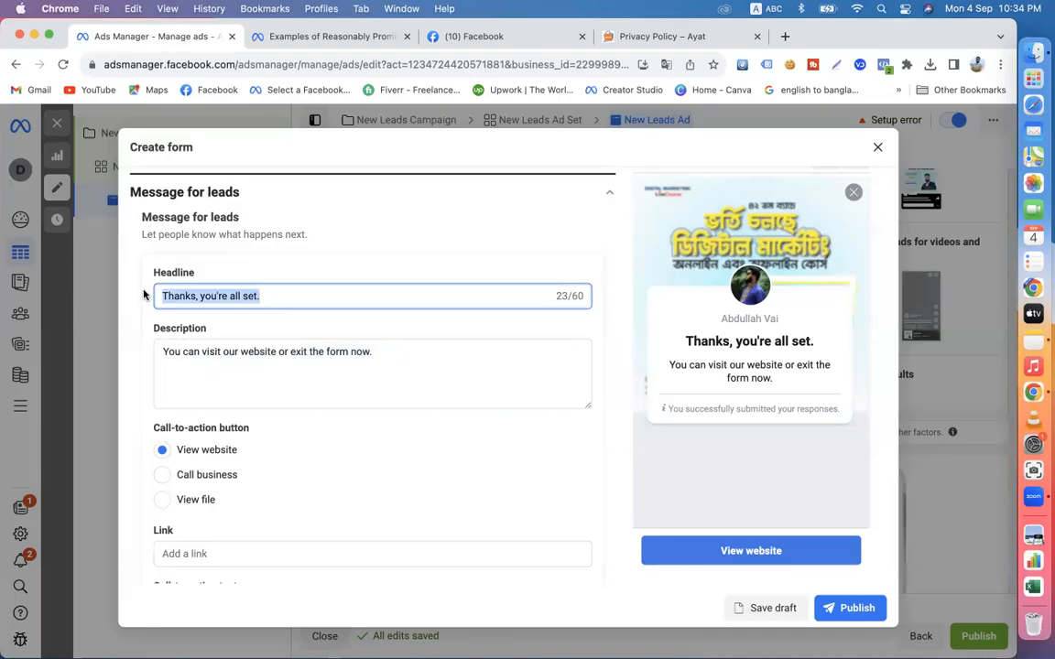
- Switch the keyboard input source to Avro Keyboard for writing the headline in Bangla
{"action": "left_click", "coordinate": [259, 300]}
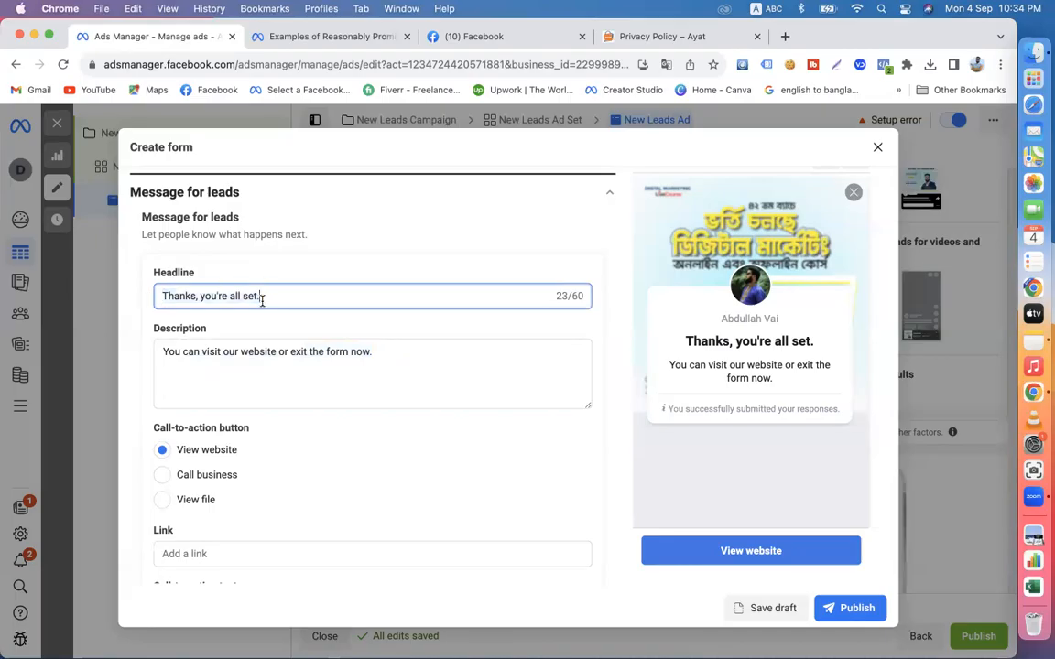
{"action": "left_click", "coordinate": [765, 9]}
{"action": "left_click", "coordinate": [787, 47]}
- Replace the default headline of the message for leads with the Bangla text "অসংখ্য ধন্যবাদ।"
{"action": "left_click_drag", "start_coordinate": [272, 294], "coordinate": [120, 286]}
{"action": "key", "text": "BackSpace"}
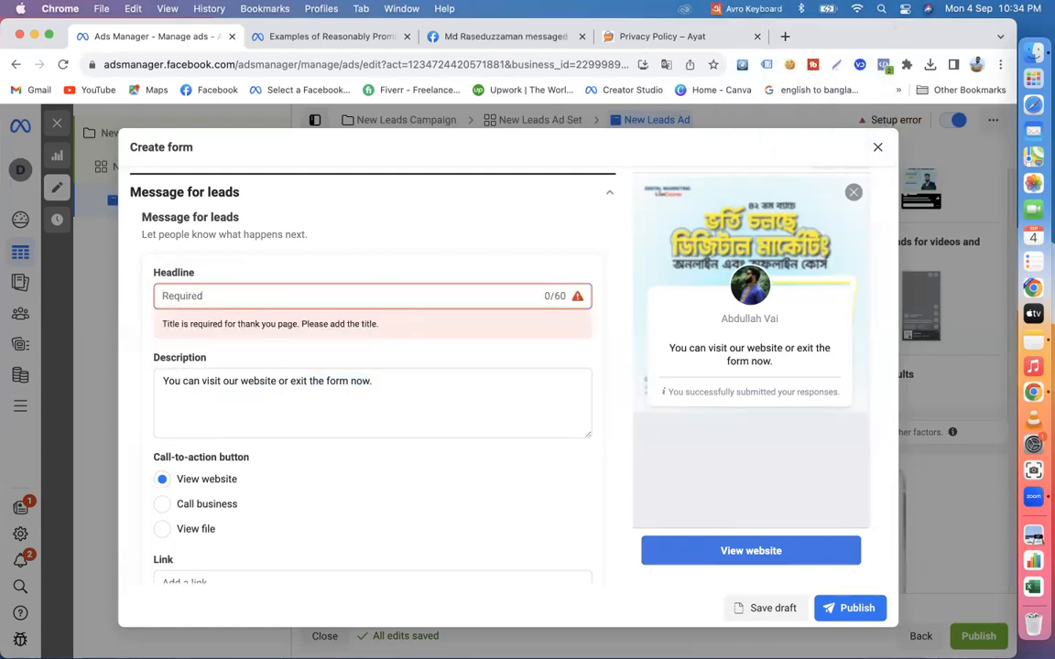
{"action": "type", "text": "osonkgo"}
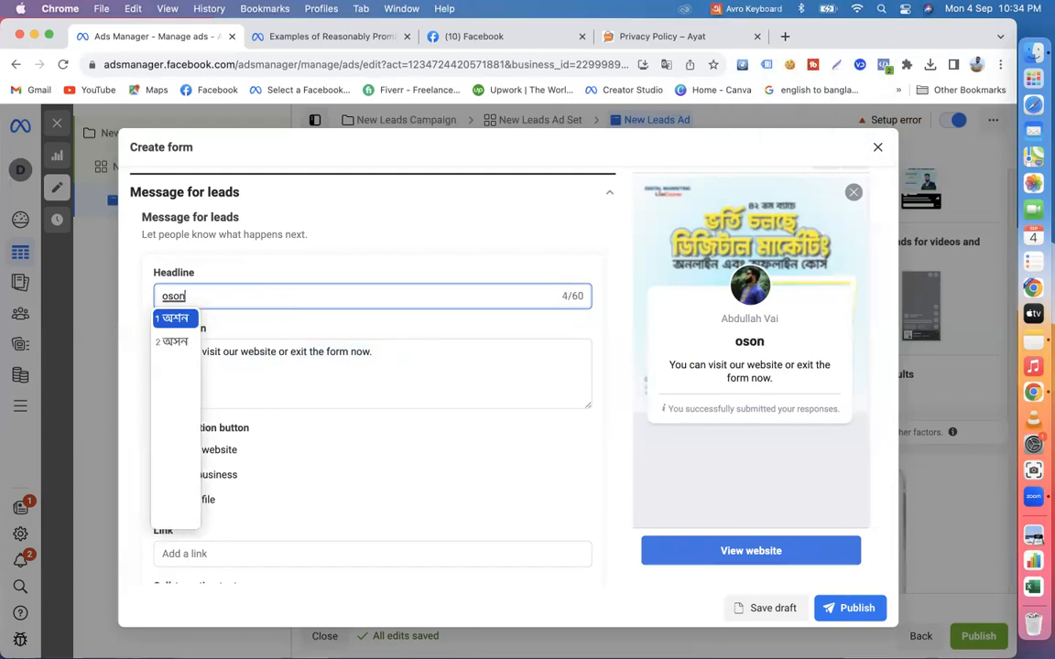
{"action": "key", "text": "BackSpace"}
{"action": "key", "text": "BackSpace"}
{"action": "key", "text": "BackSpace"}
{"action": "key", "text": "BackSpace"}
{"action": "key", "text": "BackSpace"}
{"action": "key", "text": "BackSpace"}
{"action": "key", "text": "BackSpace"}
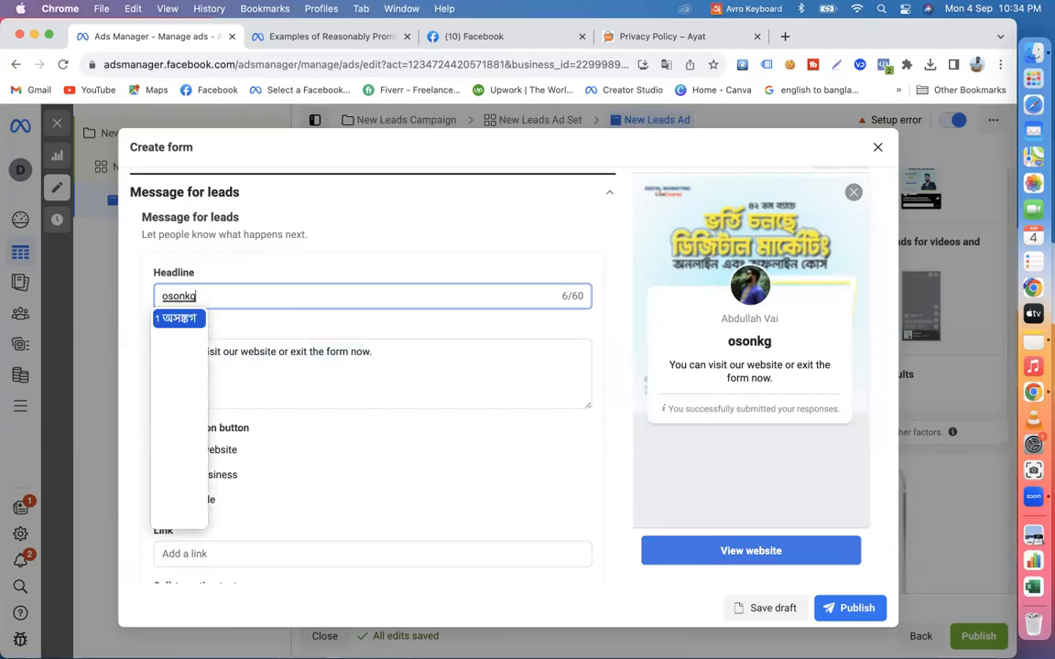
{"action": "type", "text": "o"}
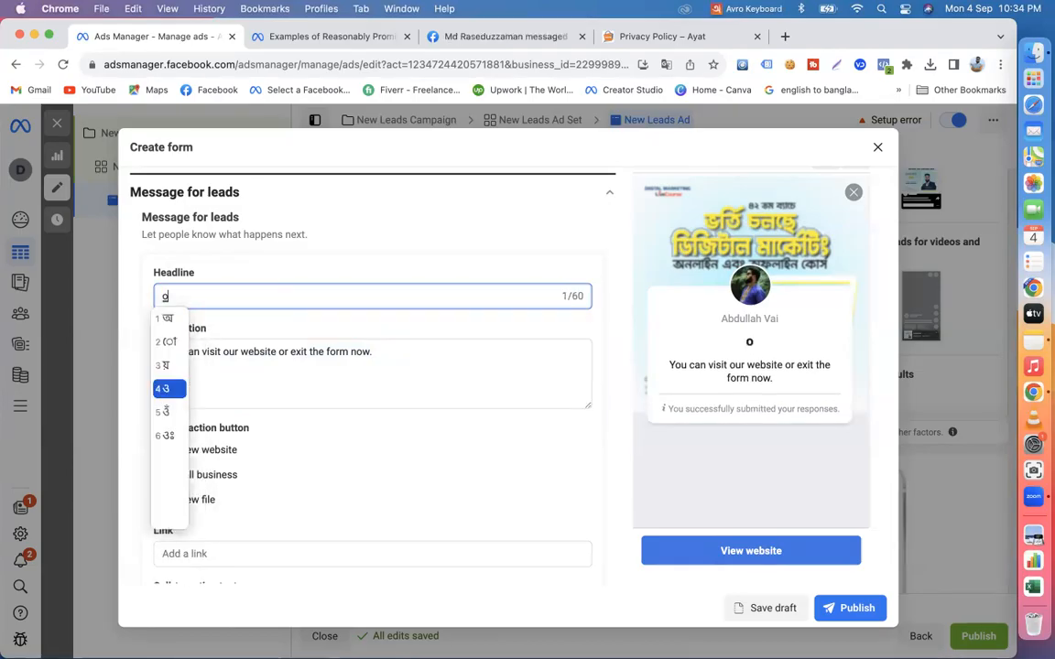
{"action": "type", "text": "sonk"}
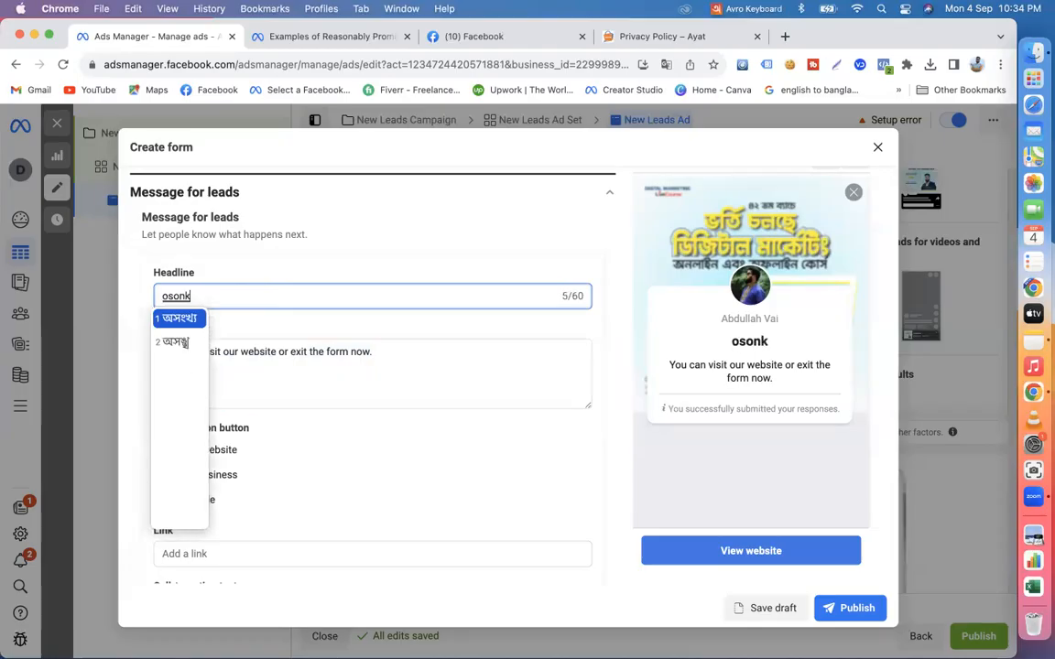
{"action": "type", "text": "hy dh"}
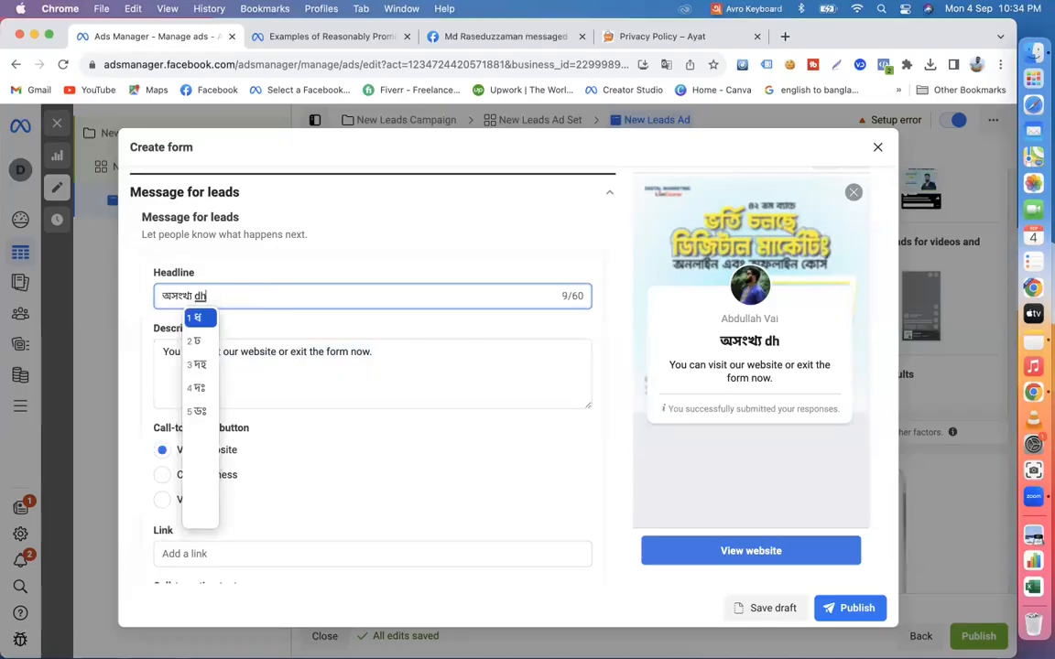
{"action": "type", "text": "onnobad"}
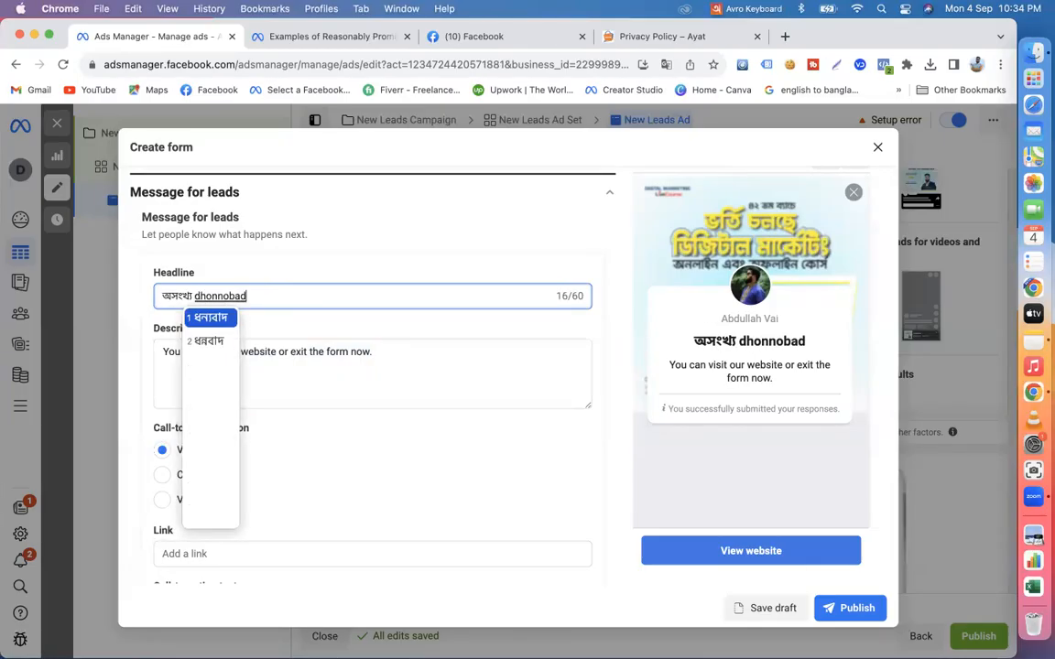
{"action": "key", "text": "Return"}
{"action": "type", "text": ". "}
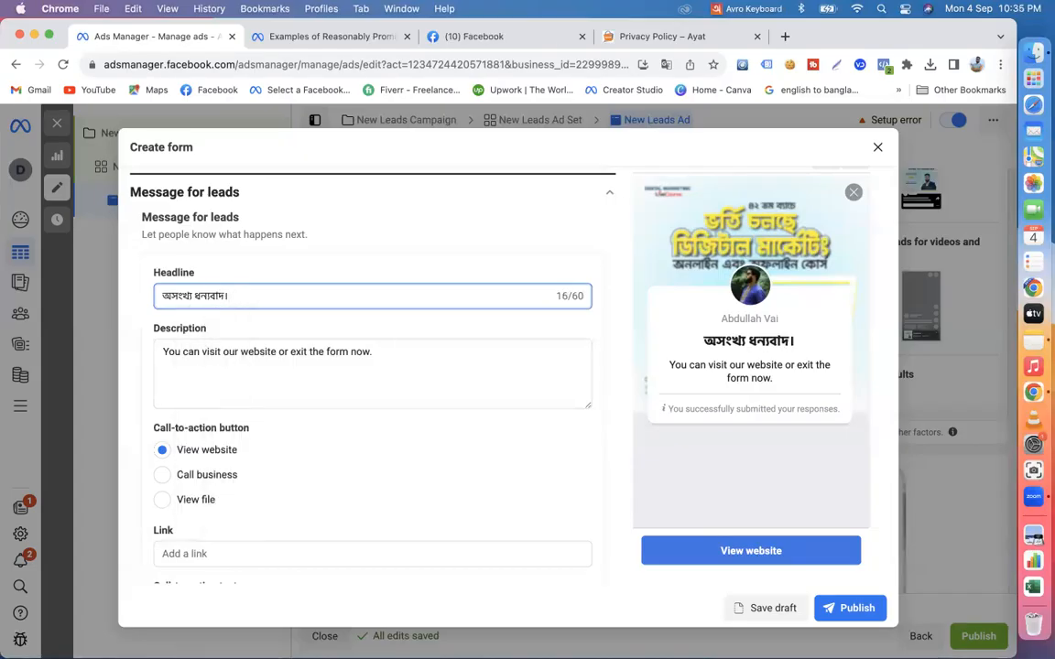
{"action": "type", "text": "apnr"}
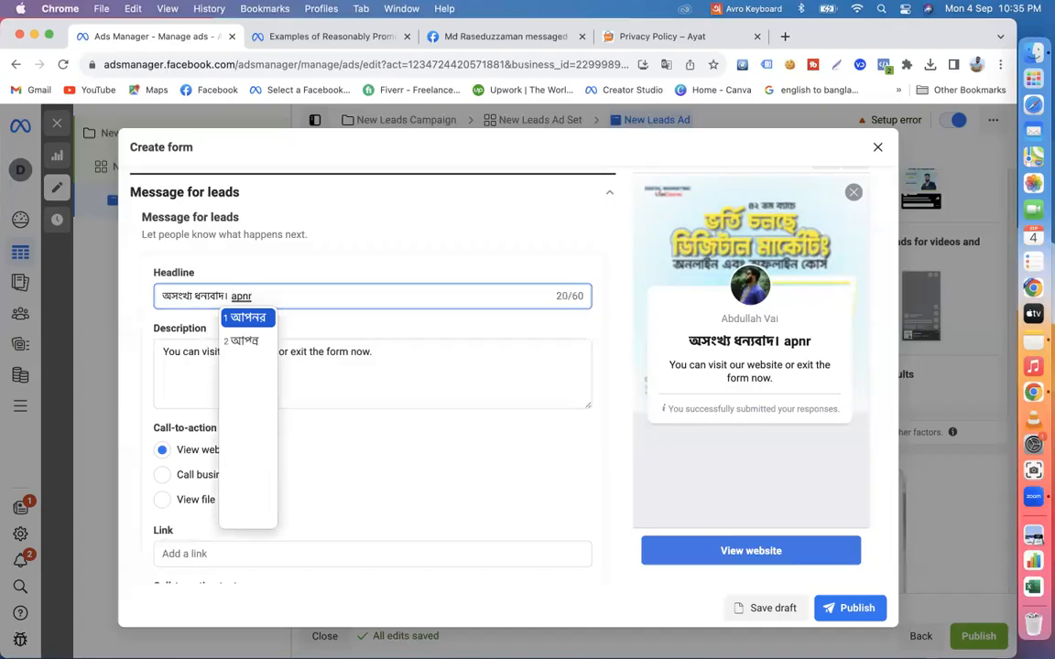
{"action": "type", "text": "ar"}
- Extend the message headline with the sentence "আপনার রেজিস্ট্রেশন সম্পন্ন হয়েছে।"
{"action": "key", "text": "BackSpace"}
{"action": "key", "text": "BackSpace"}
{"action": "key", "text": "BackSpace"}
{"action": "key", "text": "BackSpace"}
{"action": "key", "text": "BackSpace"}
{"action": "key", "text": "BackSpace"}
{"action": "type", "text": "ap"}
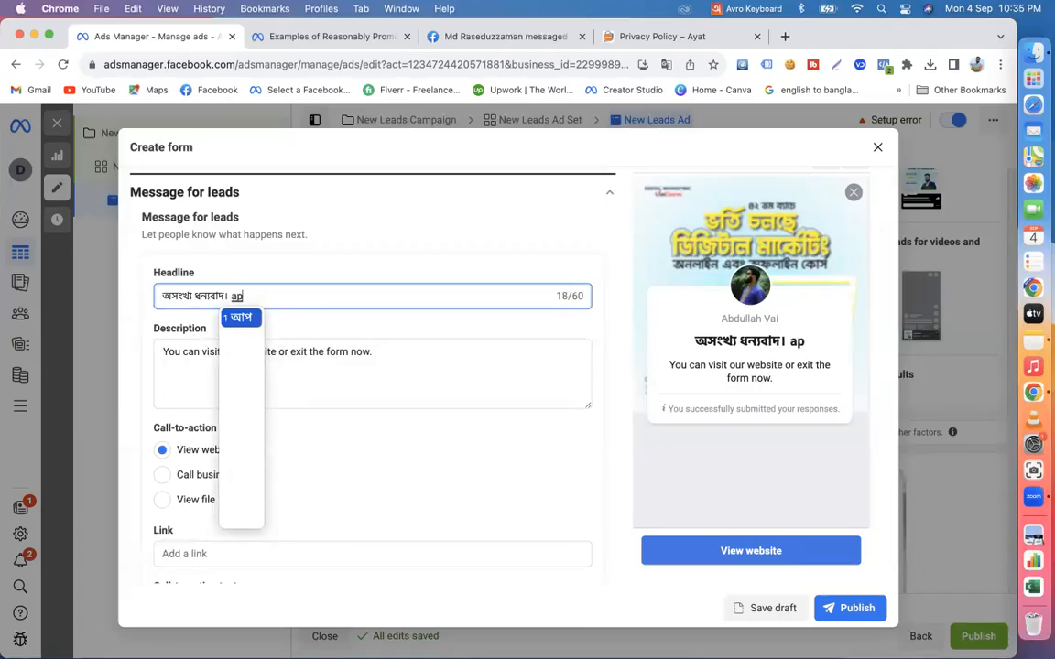
{"action": "type", "text": "nar"}
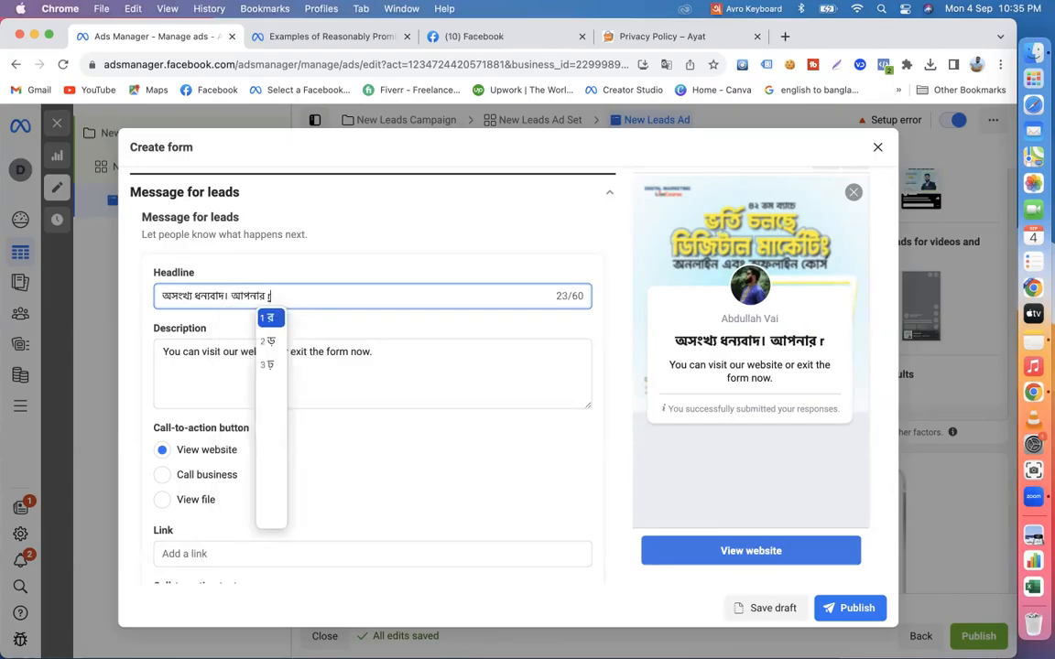
{"action": "type", "text": " rejis"}
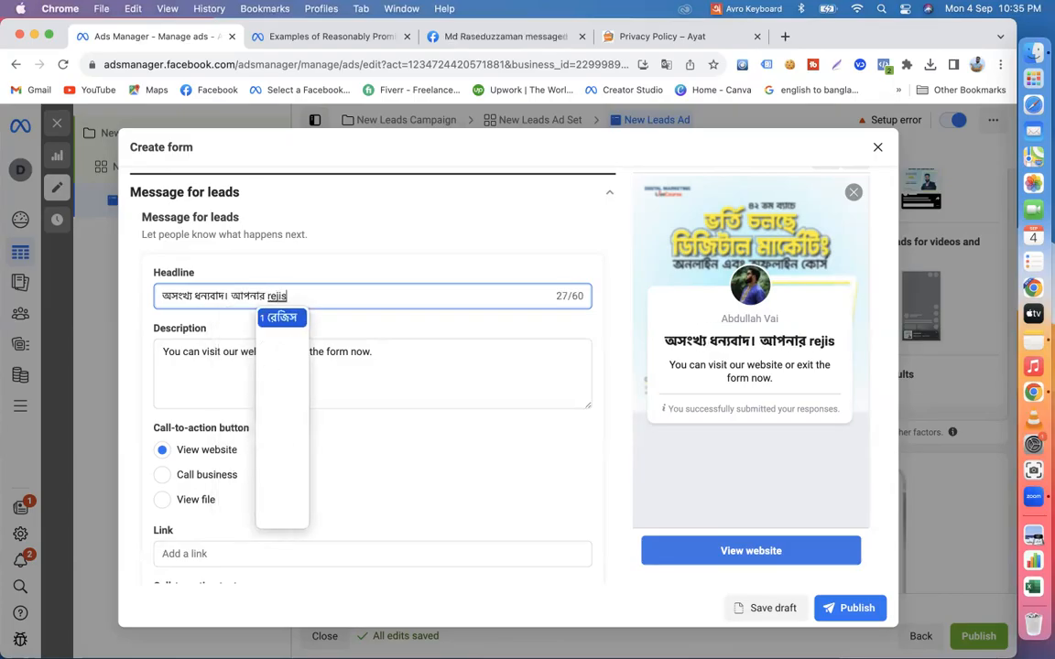
{"action": "type", "text": "Treshon"}
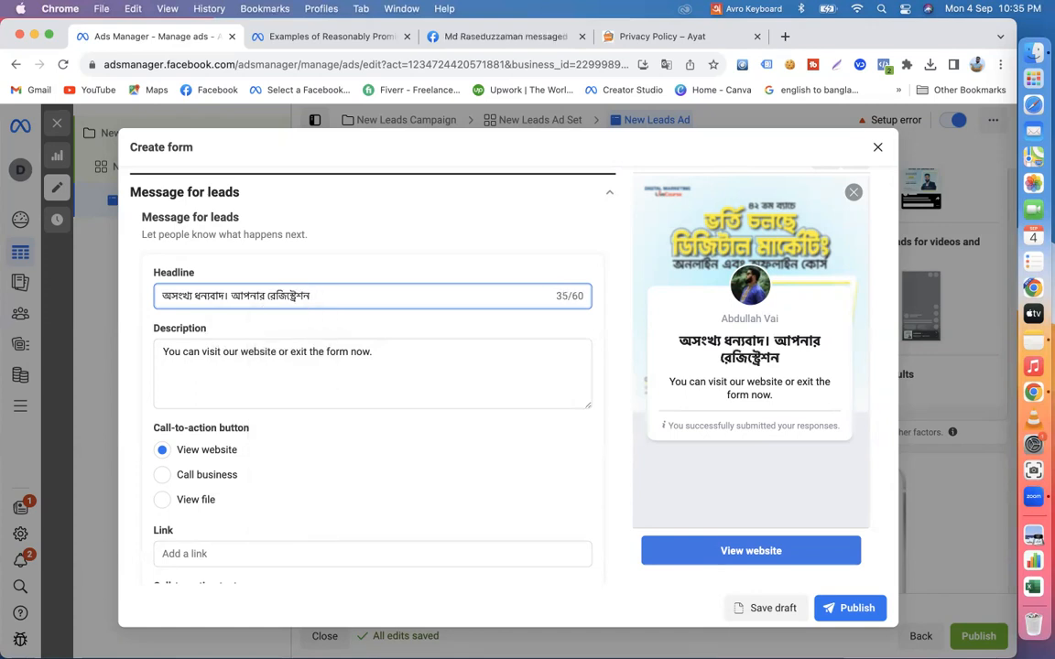
{"action": "type", "text": " somponno"}
{"action": "key", "text": "Return"}
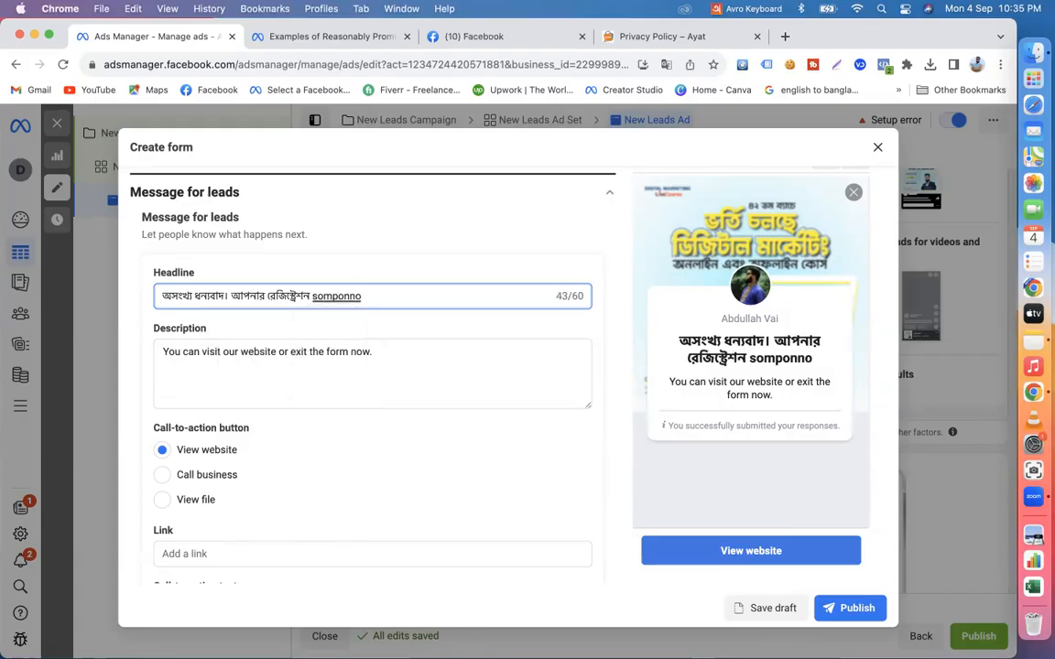
{"action": "type", "text": "hoy"}
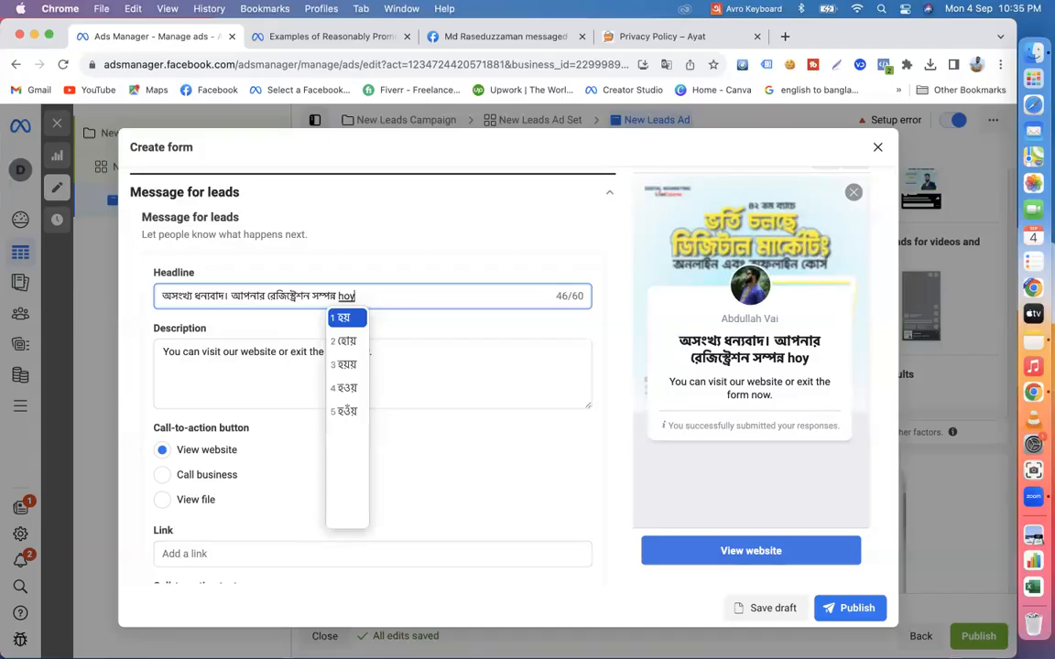
{"action": "type", "text": "eche."}
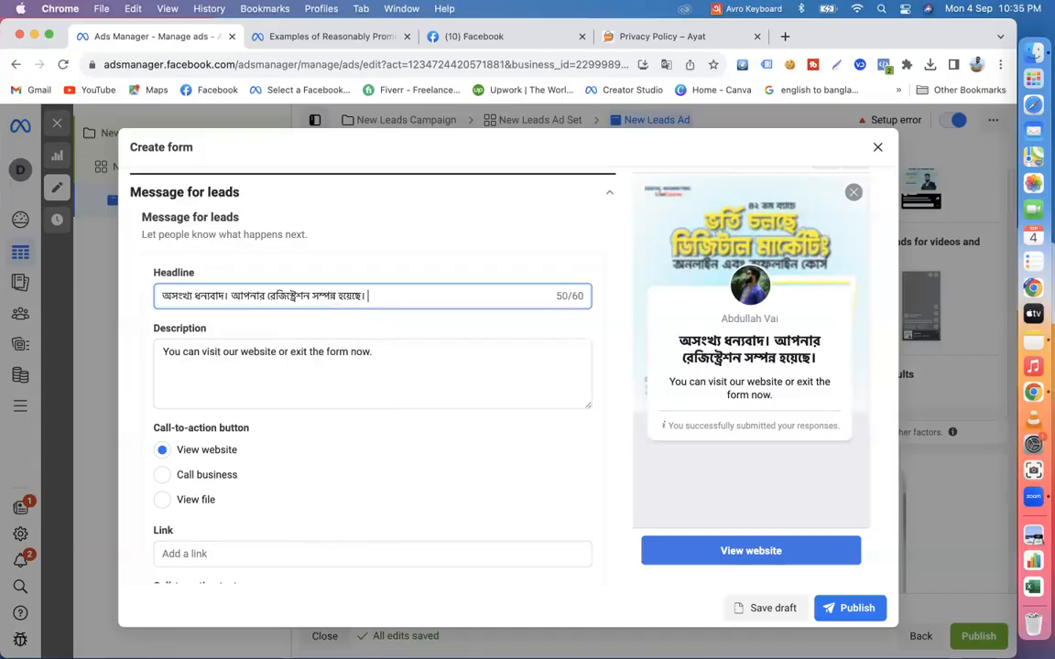
- Review the description, link and call-to-action text fields, and set the message's call-to-action button to Call business
{"action": "left_click_drag", "start_coordinate": [384, 355], "coordinate": [158, 345]}
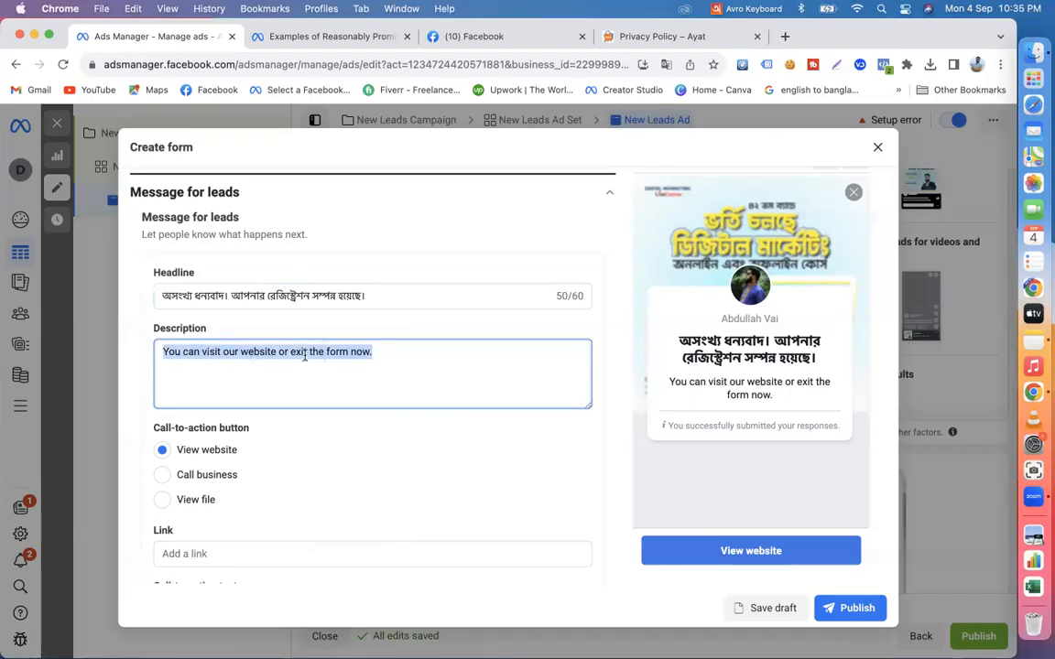
{"action": "scroll", "coordinate": [266, 441], "scroll_direction": "down", "scroll_amount": 2}
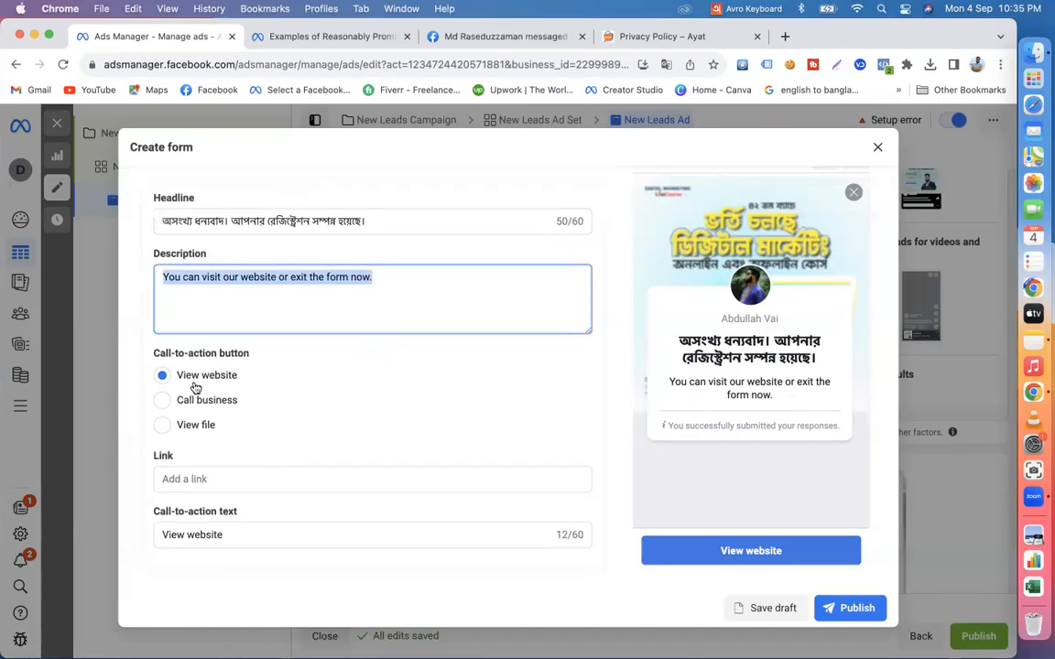
{"action": "left_click", "coordinate": [190, 482]}
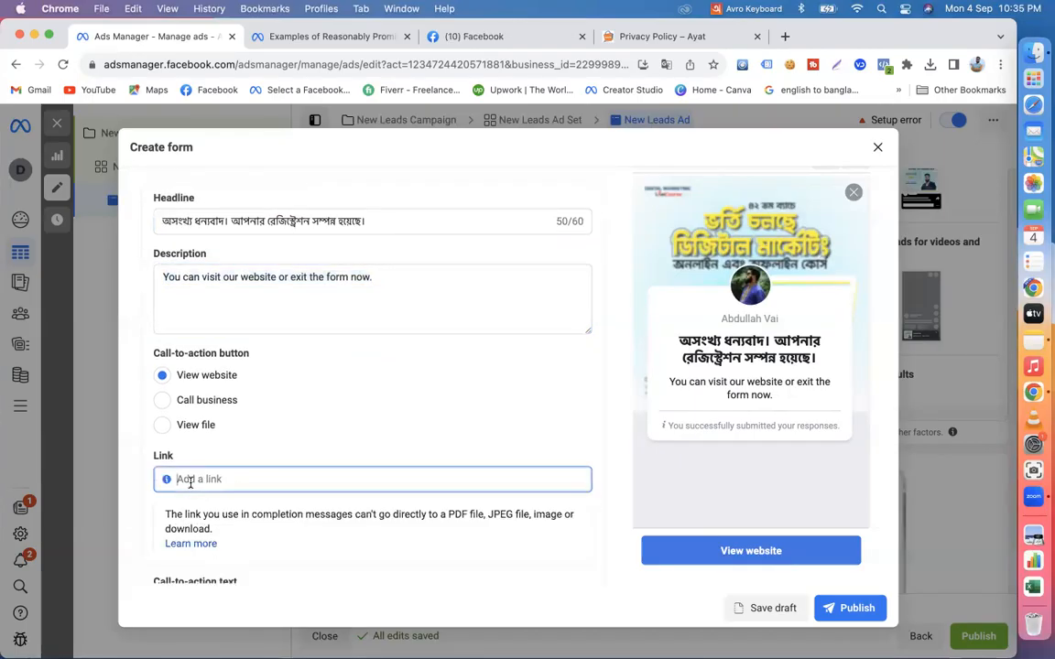
{"action": "scroll", "coordinate": [190, 482], "scroll_direction": "down", "scroll_amount": 2}
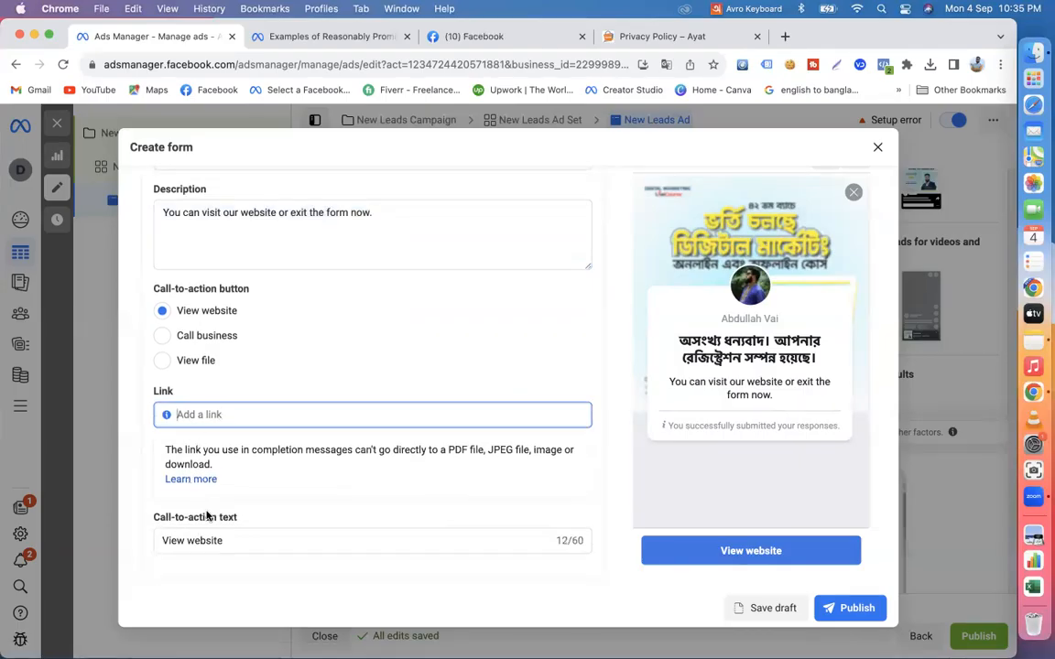
{"action": "left_click", "coordinate": [225, 538]}
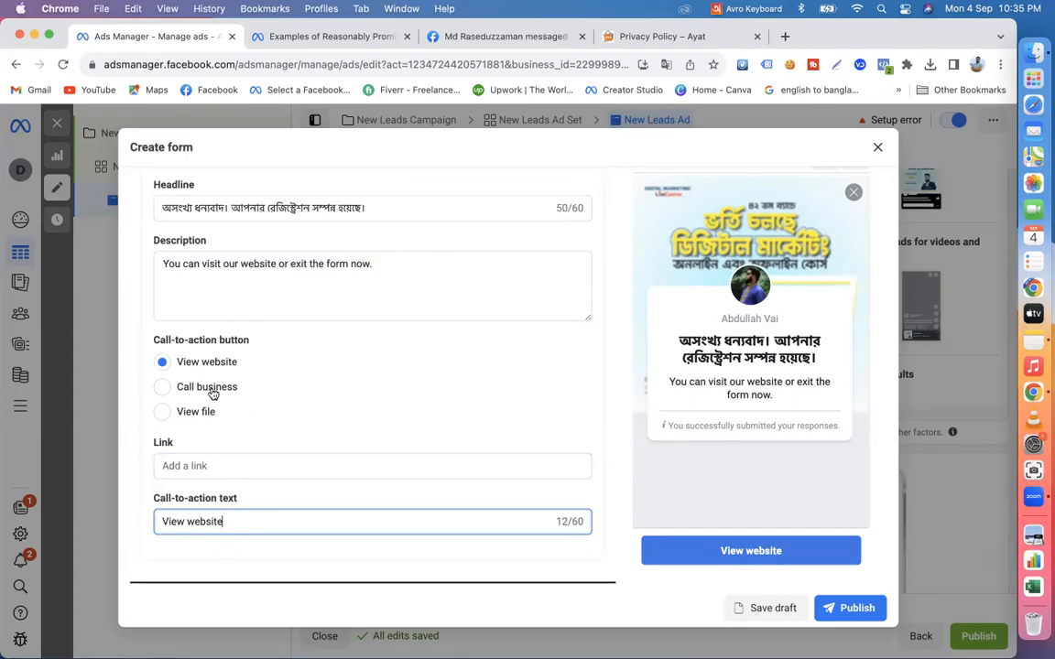
{"action": "left_click", "coordinate": [162, 388]}
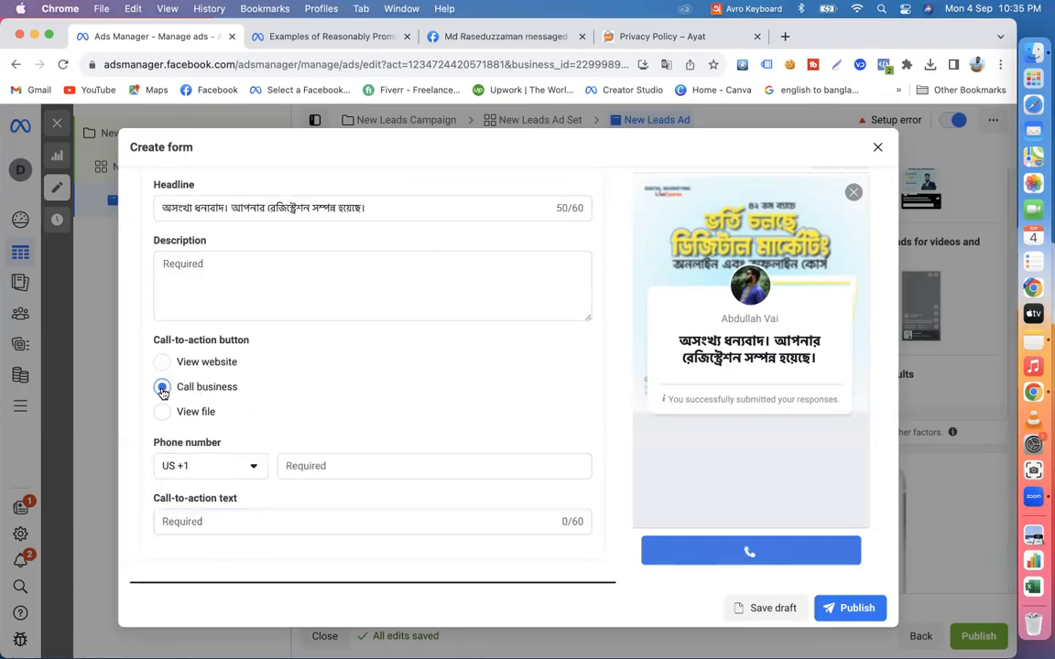
- Fill in the message description with "আমাদের প্রতিনিধি খুব শিগ্রই আপনার সাথে যোগাযোগ করবে।"
{"action": "left_click", "coordinate": [220, 265]}
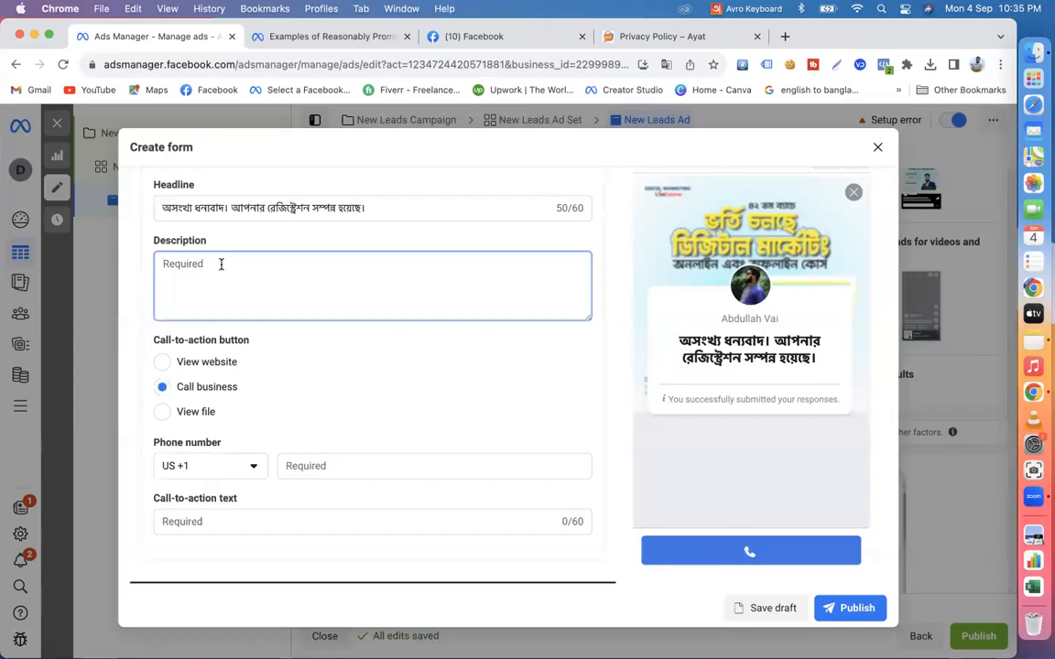
{"action": "type", "text": "amader"}
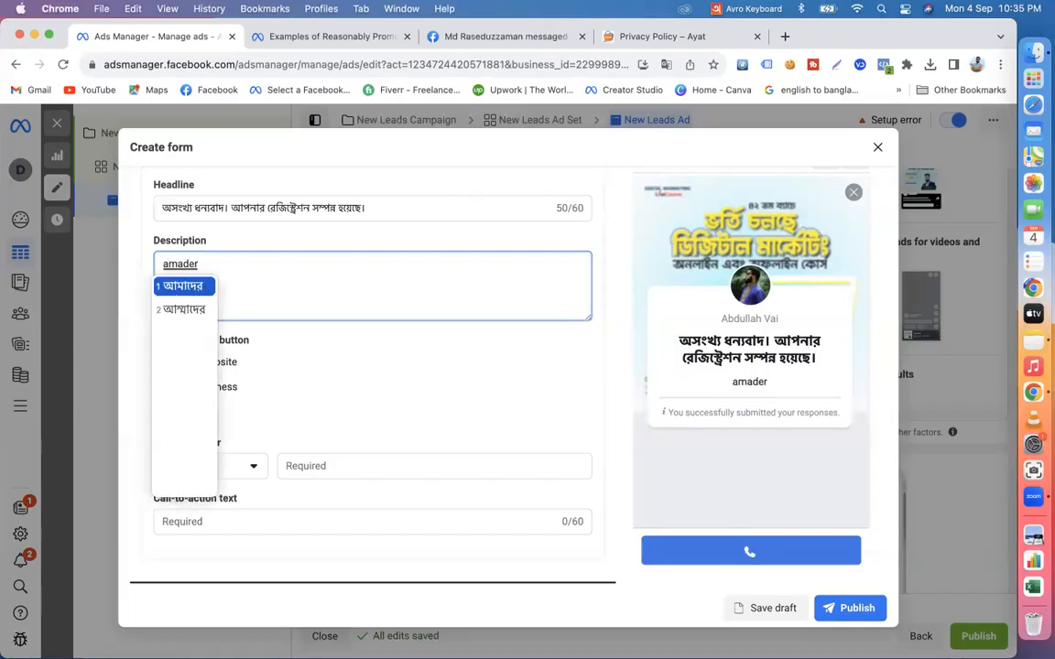
{"action": "key", "text": "space"}
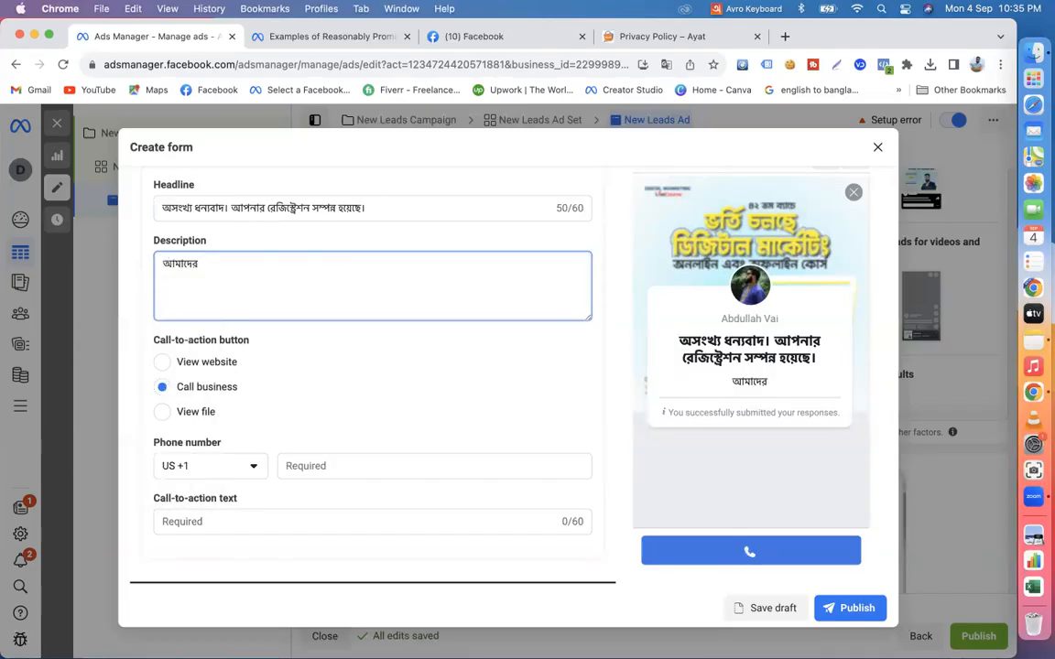
{"action": "type", "text": "proti"}
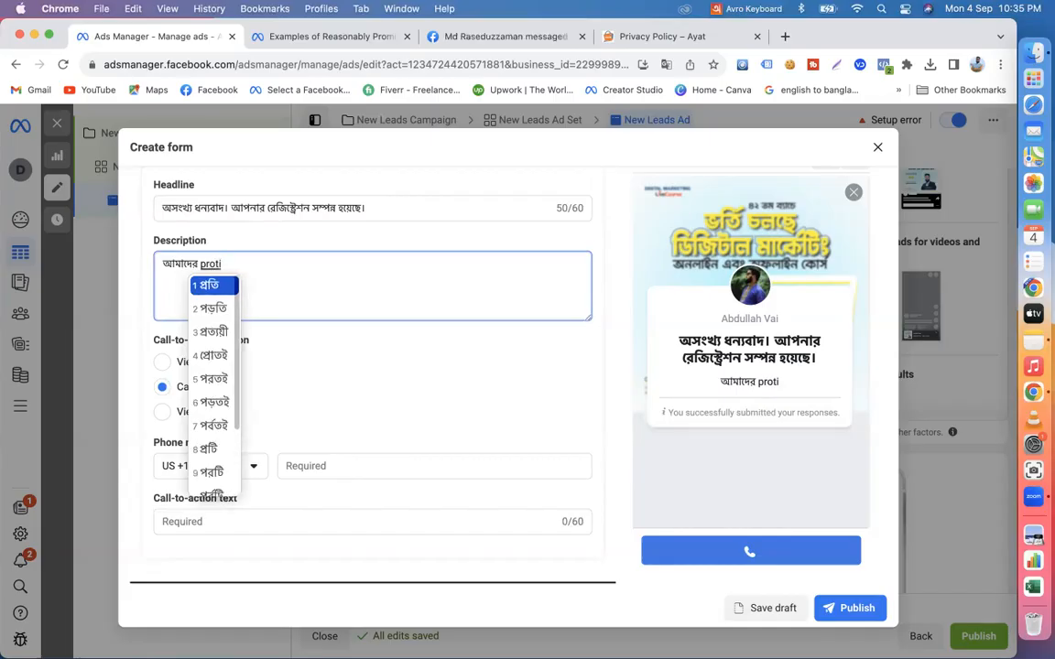
{"action": "type", "text": "nidhi"}
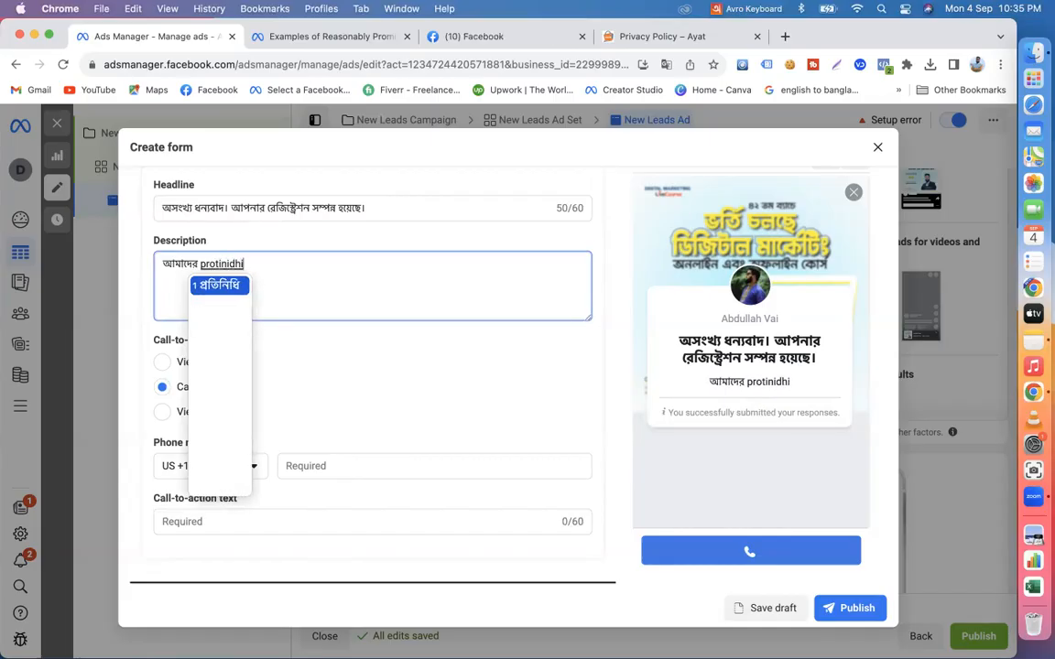
{"action": "type", "text": " khub "}
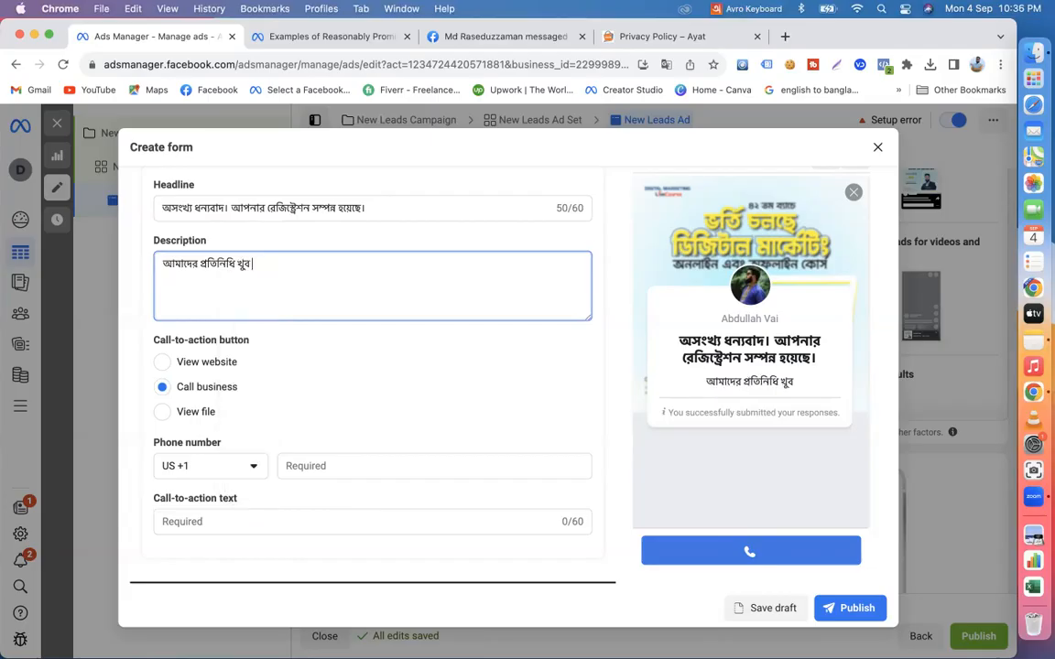
{"action": "type", "text": "shigroi"}
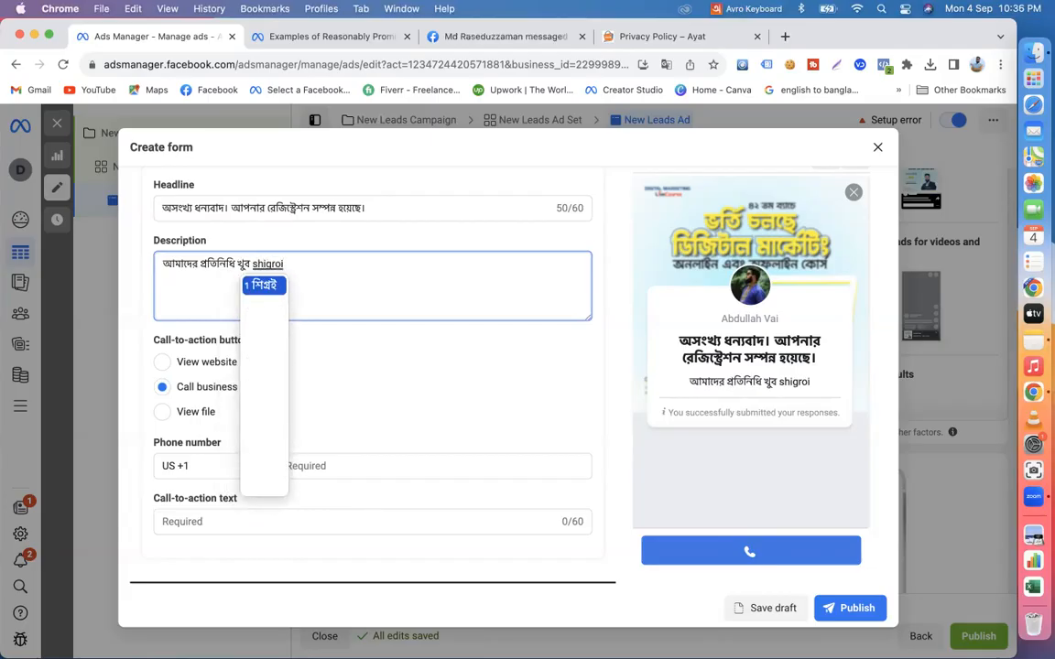
{"action": "key", "text": "Return"}
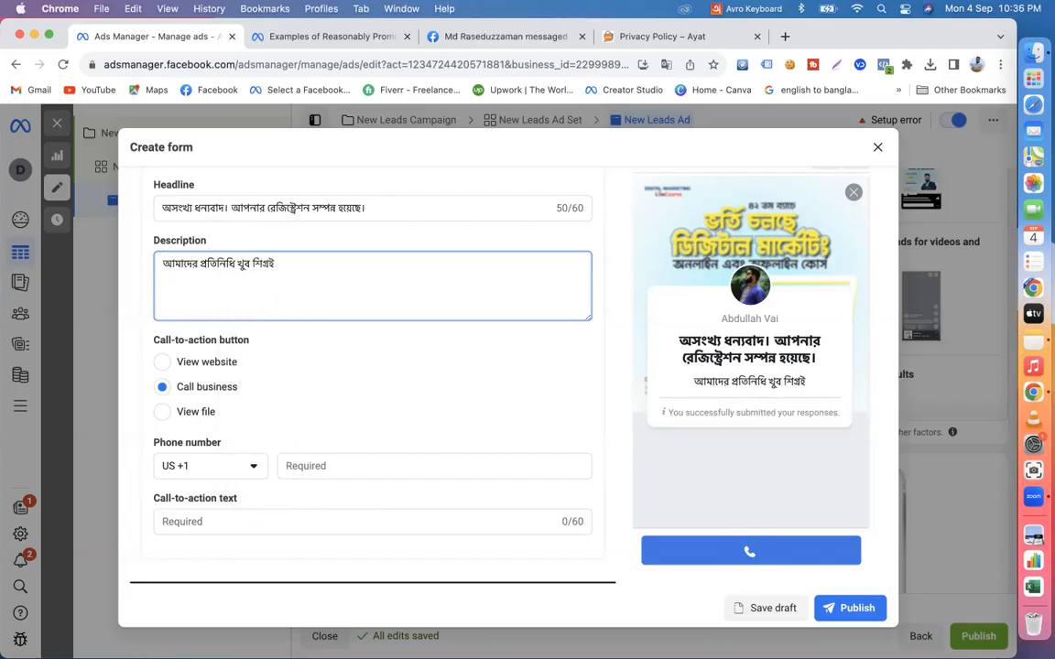
{"action": "type", "text": "apnar sa"}
{"action": "type", "text": "the"}
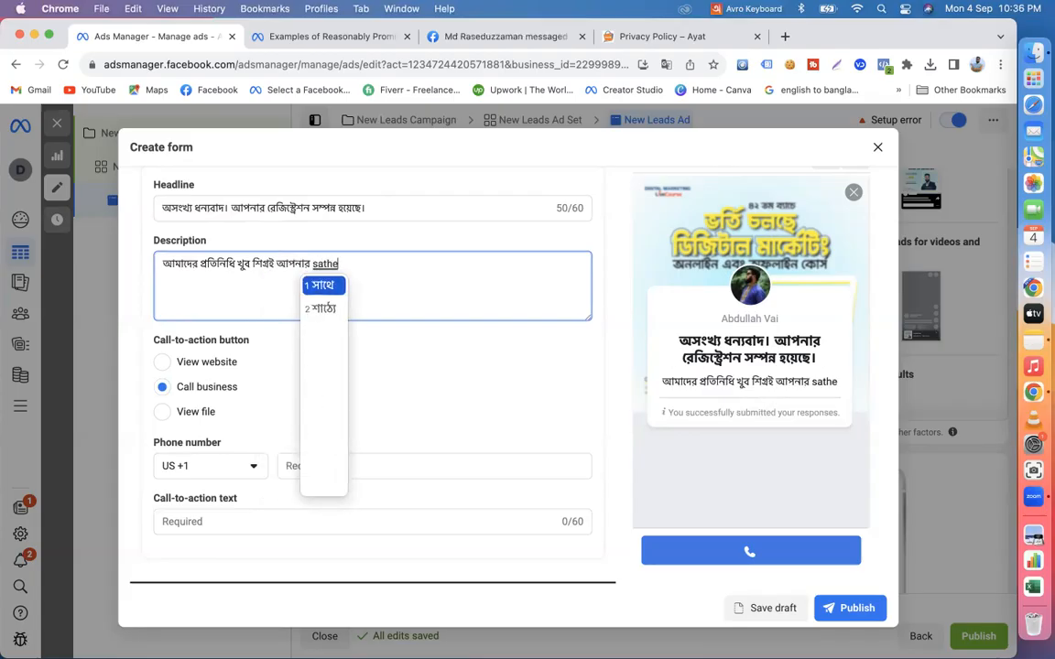
{"action": "type", "text": " jog"}
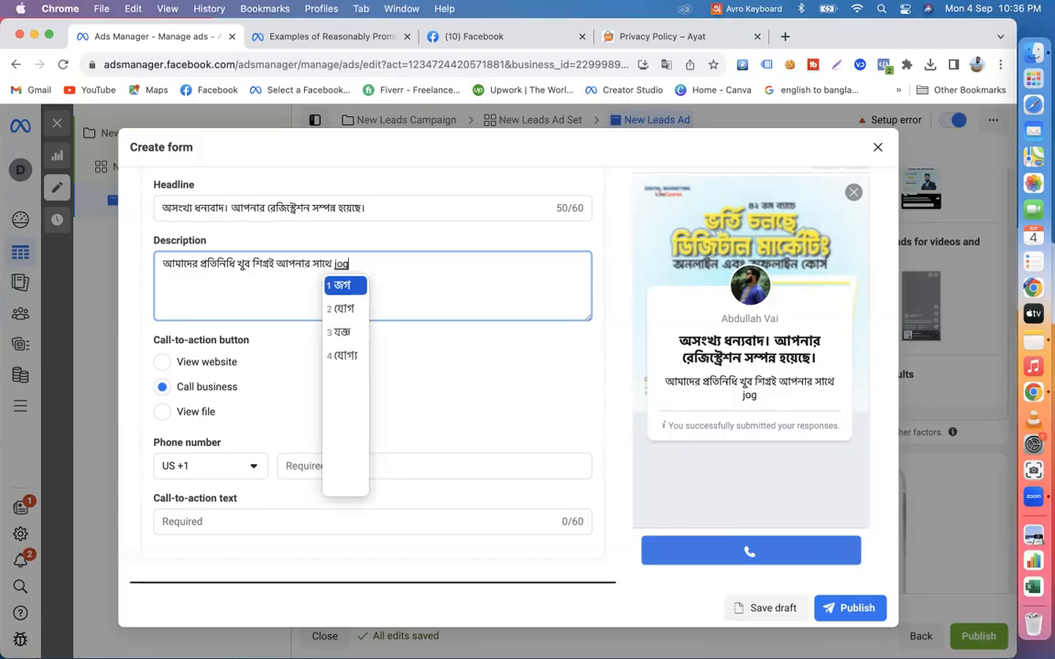
{"action": "type", "text": "ajog kor"}
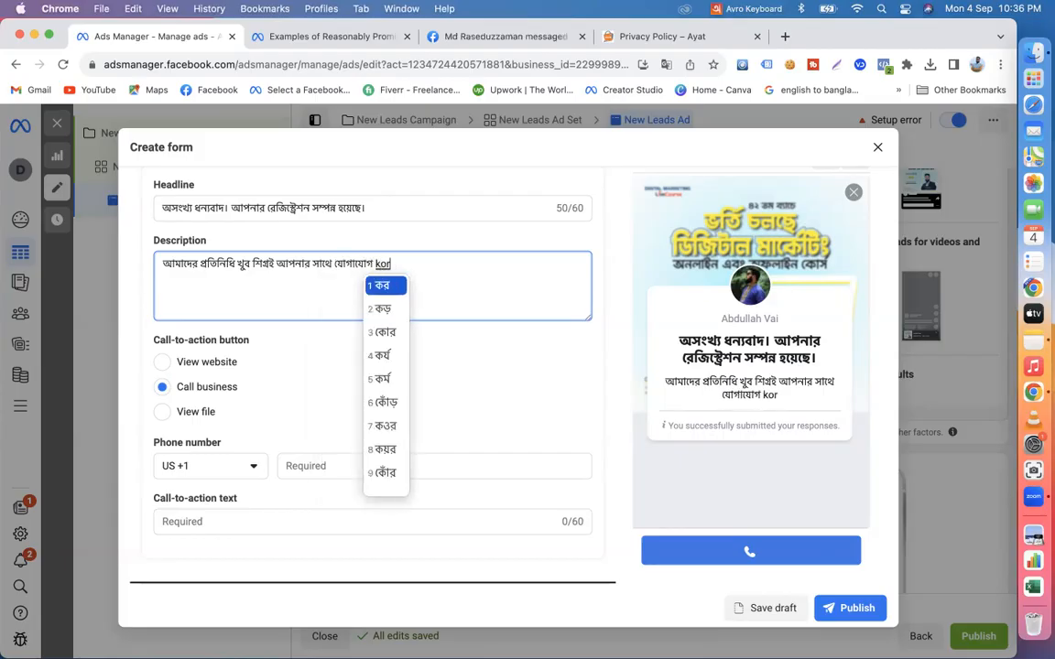
{"action": "type", "text": "be."}
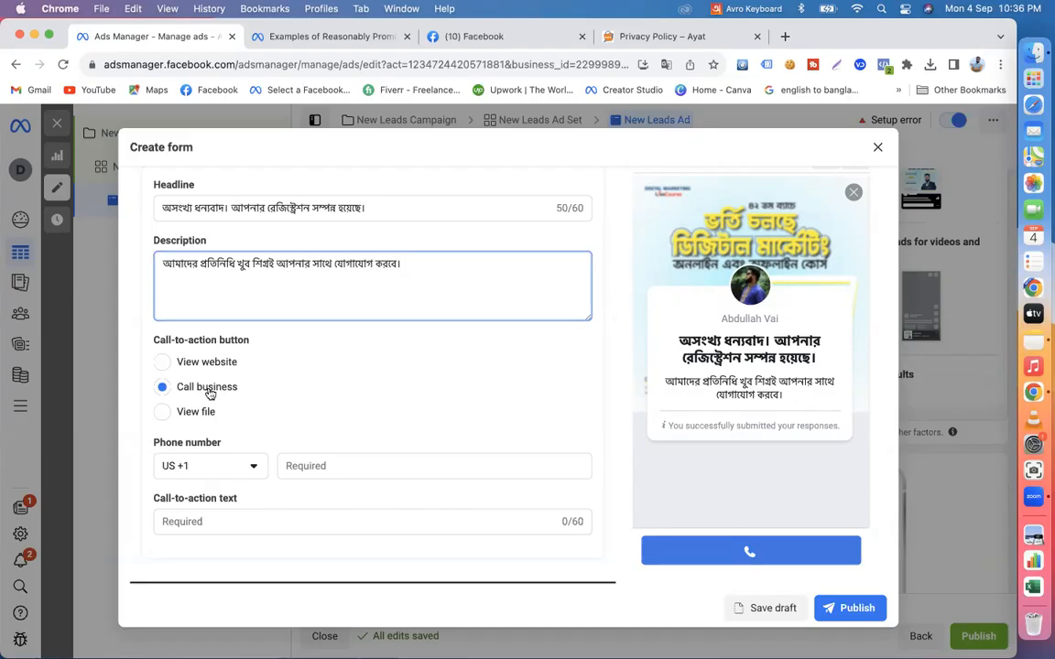
- Switch the keyboard input source back to ABC for entering English text
{"action": "left_click", "coordinate": [729, 9]}
{"action": "left_click", "coordinate": [737, 62]}
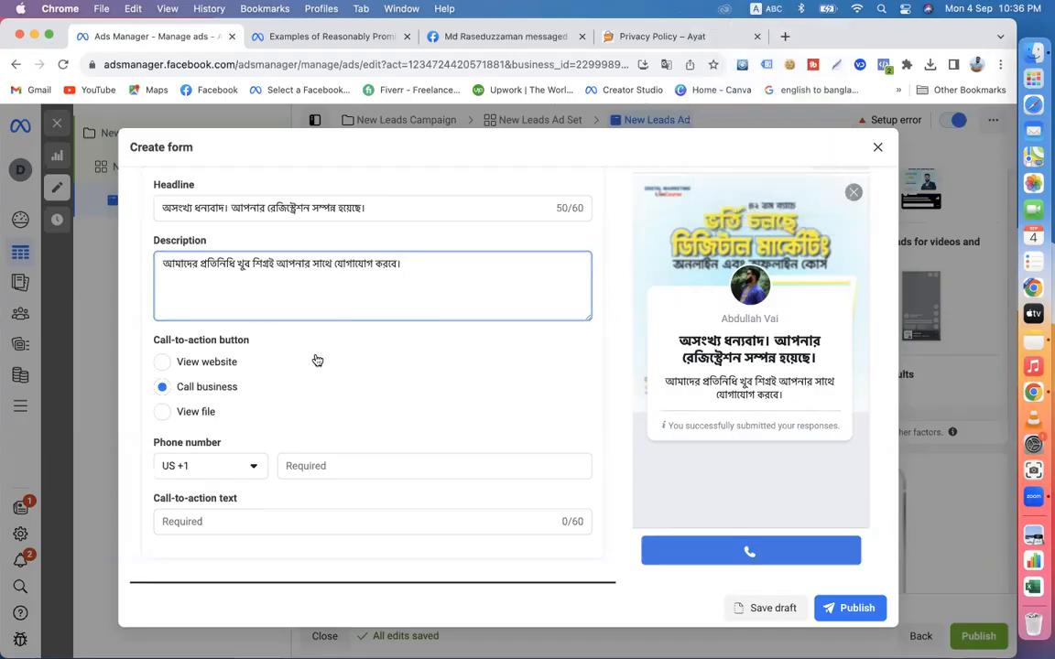
- Set the call button's country code to BD +880 and enter the business phone number
{"action": "left_click", "coordinate": [252, 463]}
{"action": "scroll", "coordinate": [211, 400], "scroll_direction": "down", "scroll_amount": 4}
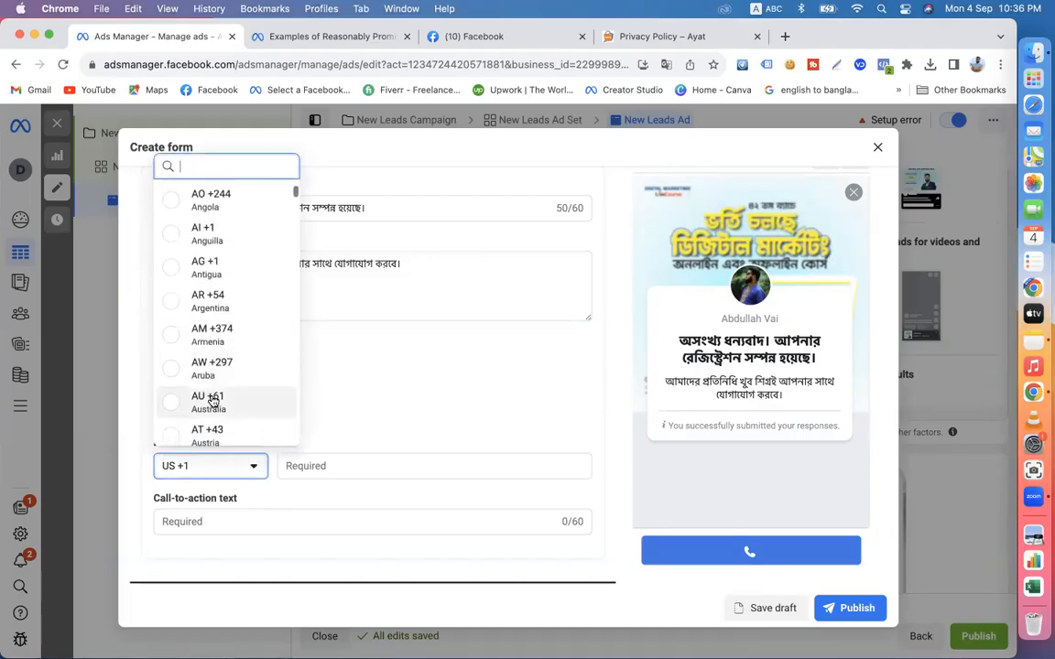
{"action": "scroll", "coordinate": [240, 376], "scroll_direction": "down", "scroll_amount": 3}
{"action": "left_click", "coordinate": [202, 381]}
{"action": "left_click", "coordinate": [329, 468]}
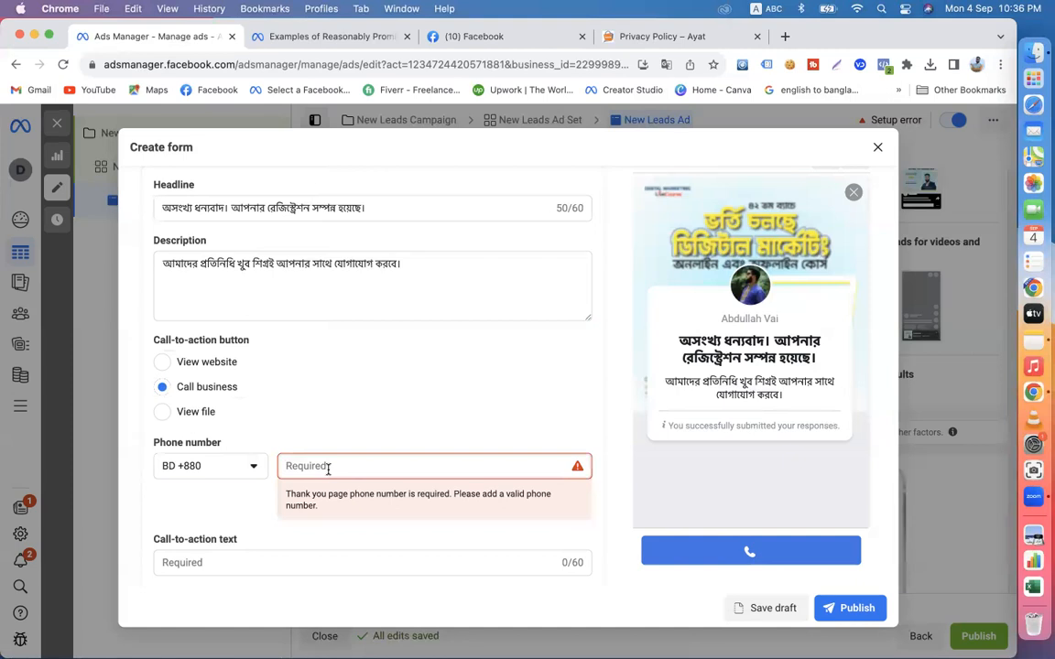
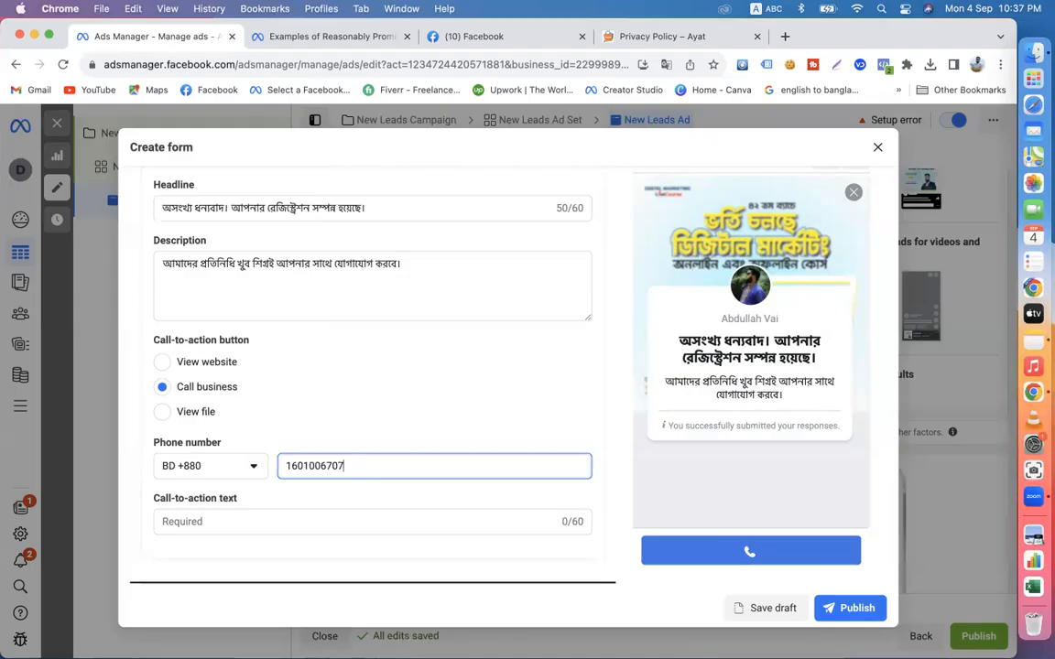
{"action": "left_click", "coordinate": [228, 521]}
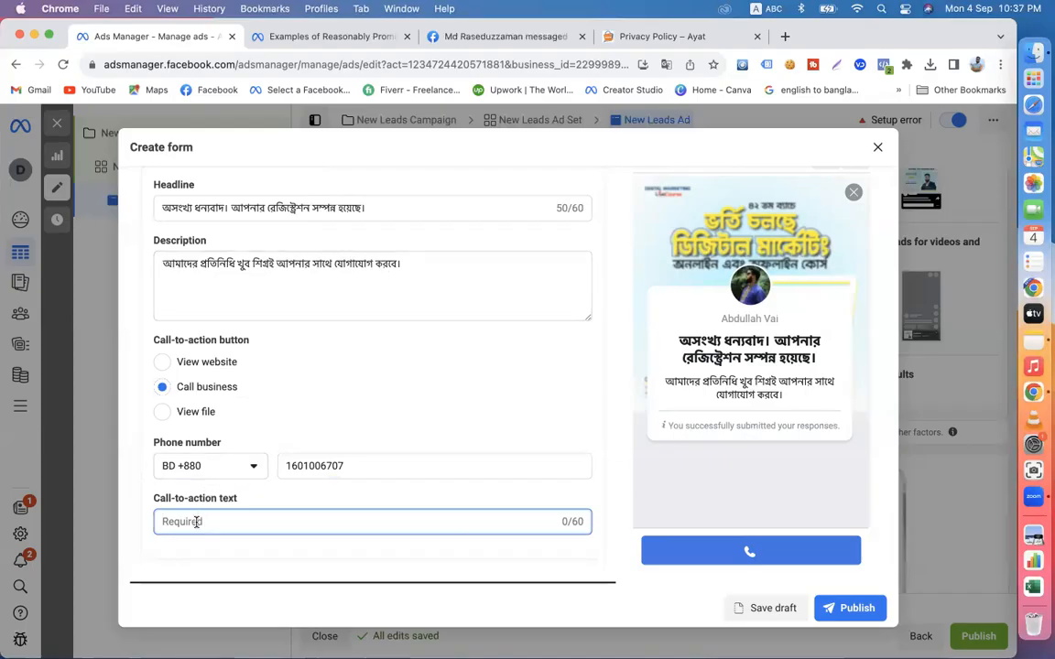
{"action": "type", "text": "aro"}
{"action": "key", "text": "BackSpace"}
{"action": "key", "text": "BackSpace"}
{"action": "key", "text": "BackSpace"}
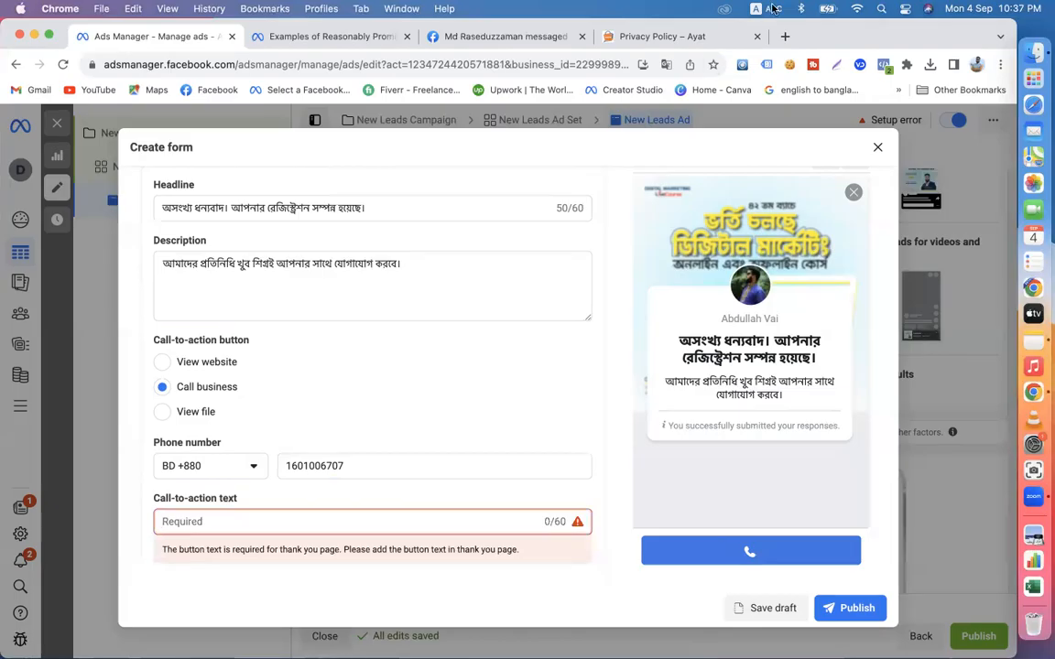
- Switch the input source to Avro Keyboard and set the call-to-action text to "আরও বিস্তারিত জানতে আমাদেরকে সরাসরি ফোন করুন"
{"action": "left_click", "coordinate": [774, 9]}
{"action": "left_click", "coordinate": [774, 42]}
{"action": "left_click", "coordinate": [176, 527]}
{"action": "type", "text": "aro"}
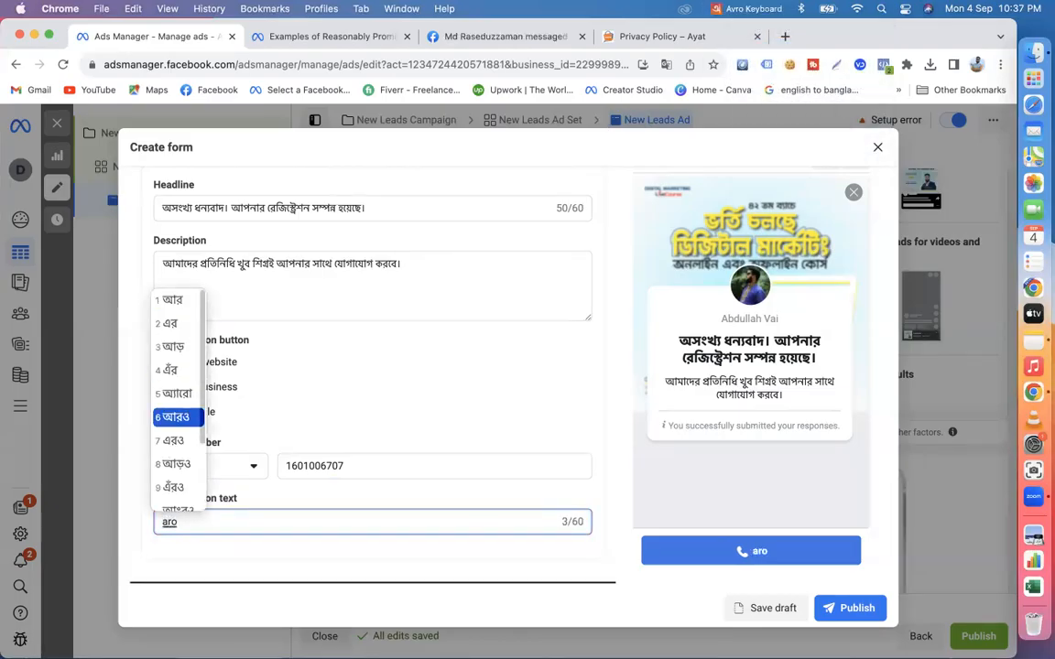
{"action": "type", "text": " bistarit jante amaderke "}
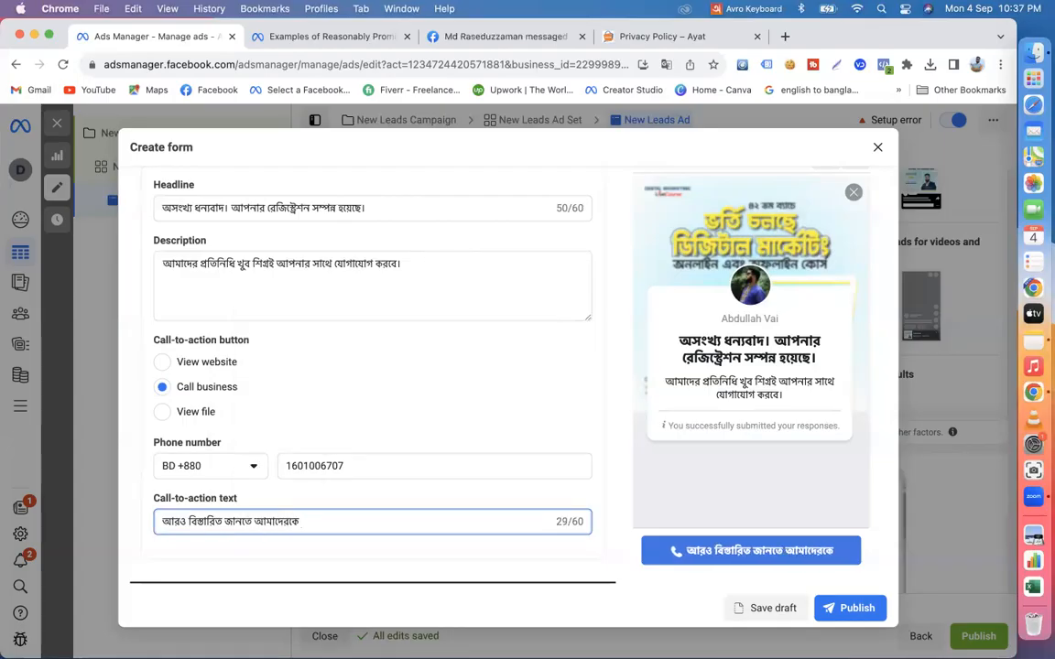
{"action": "type", "text": "sorasori"}
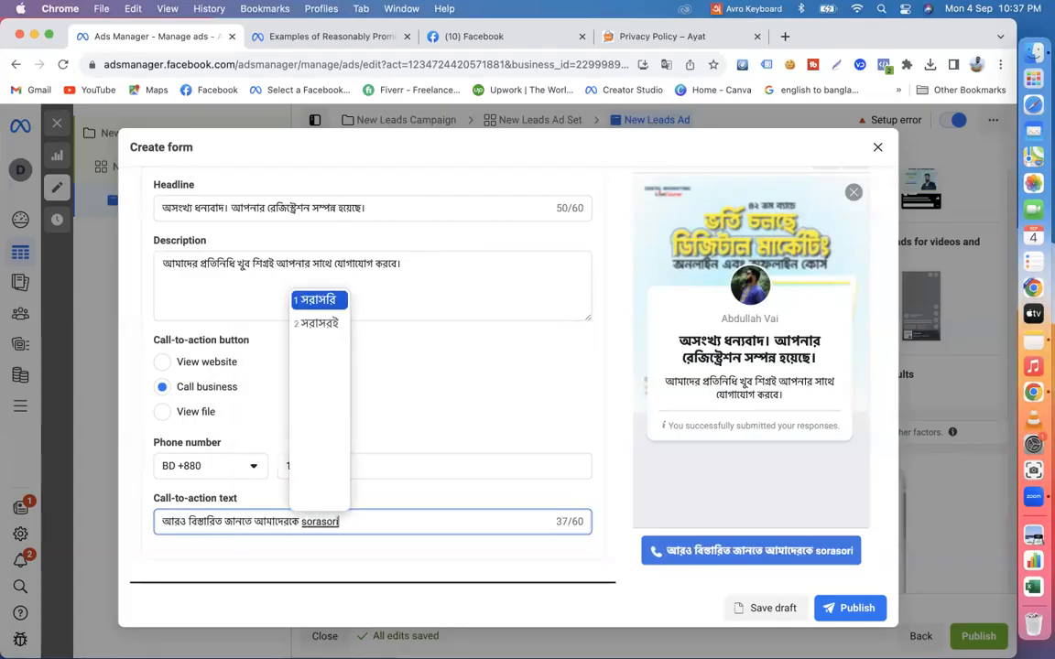
{"action": "type", "text": " phon "}
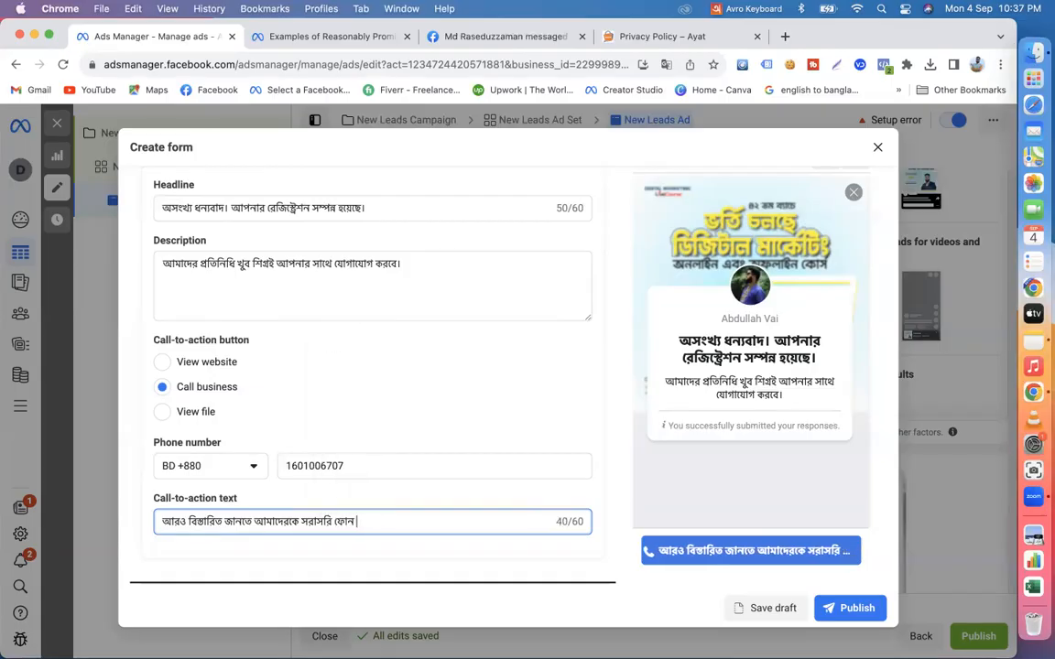
{"action": "type", "text": "korun"}
- Switch the keyboard input source back to ABC and close the Facebook browser tab
{"action": "left_click", "coordinate": [732, 7]}
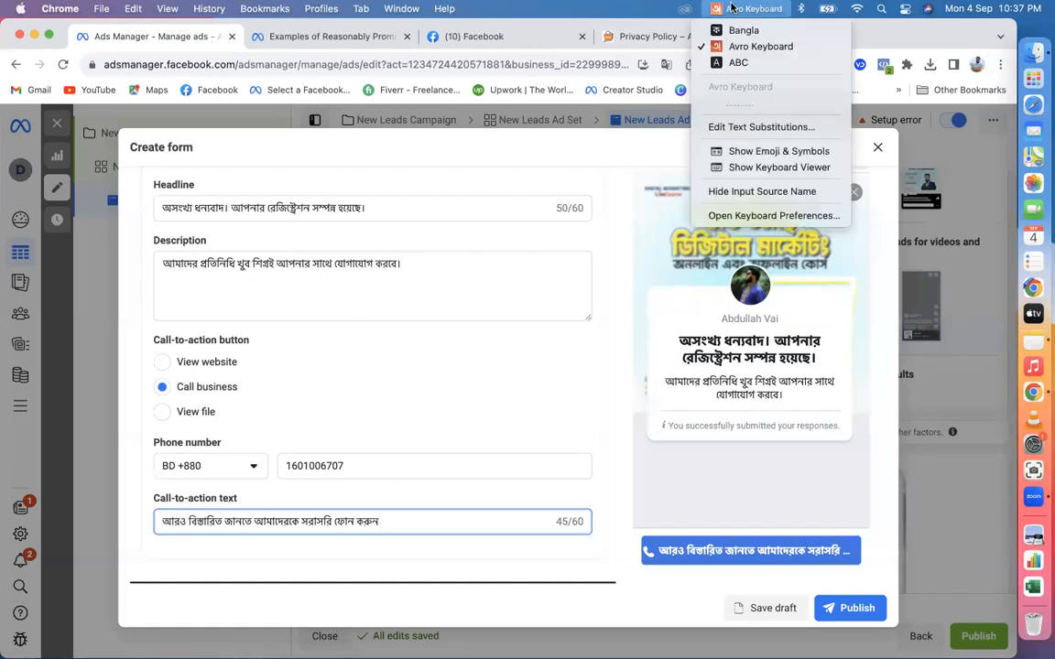
{"action": "left_click", "coordinate": [725, 62]}
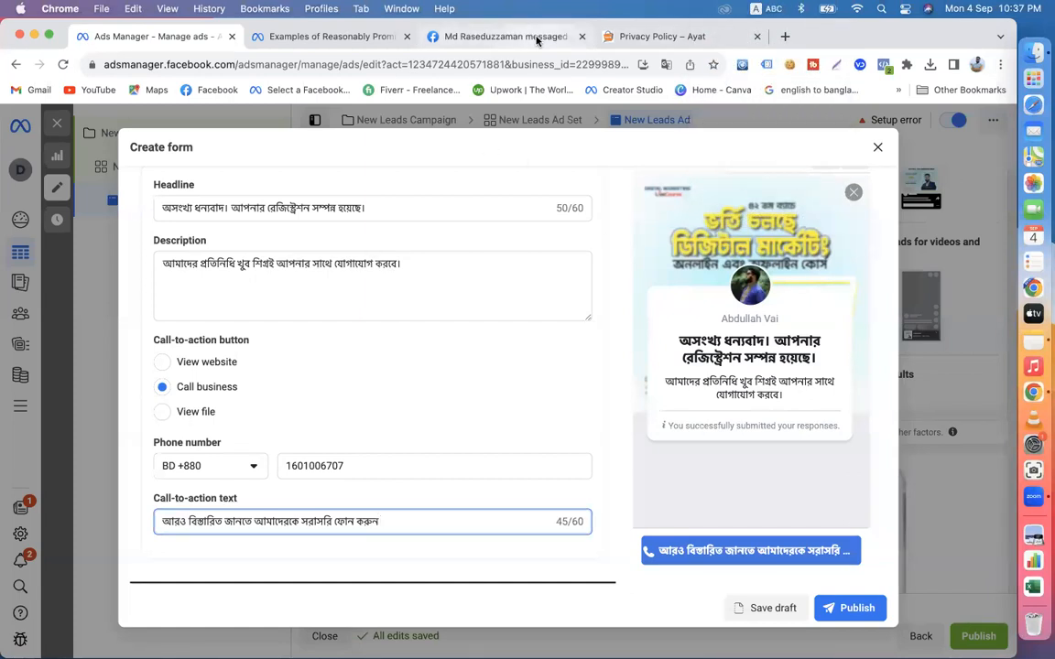
{"action": "left_click", "coordinate": [581, 36]}
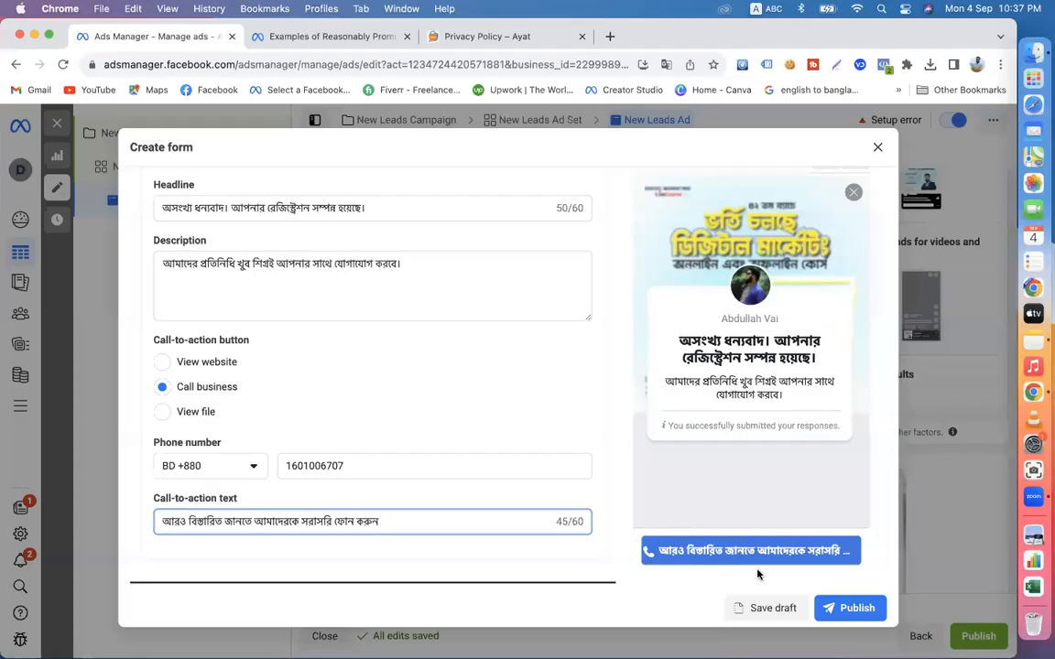
- Go back through the form preview to the Intro page and review its headline, description and Next button
{"action": "scroll", "coordinate": [750, 381], "scroll_direction": "up", "scroll_amount": 1}
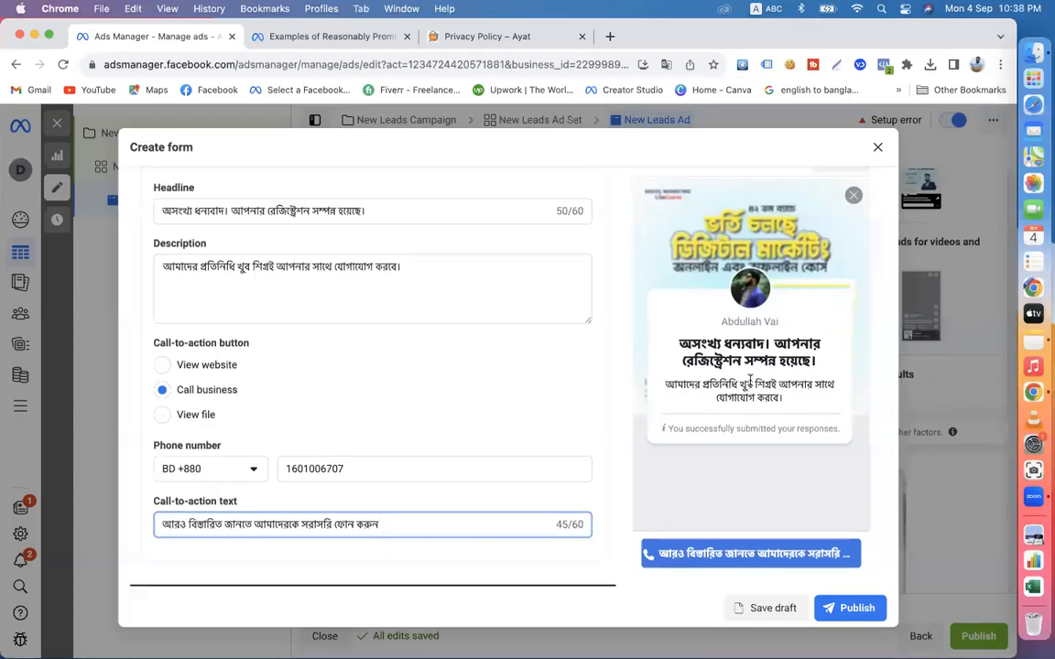
{"action": "scroll", "coordinate": [750, 380], "scroll_direction": "down", "scroll_amount": 1}
{"action": "scroll", "coordinate": [750, 381], "scroll_direction": "up", "scroll_amount": 1}
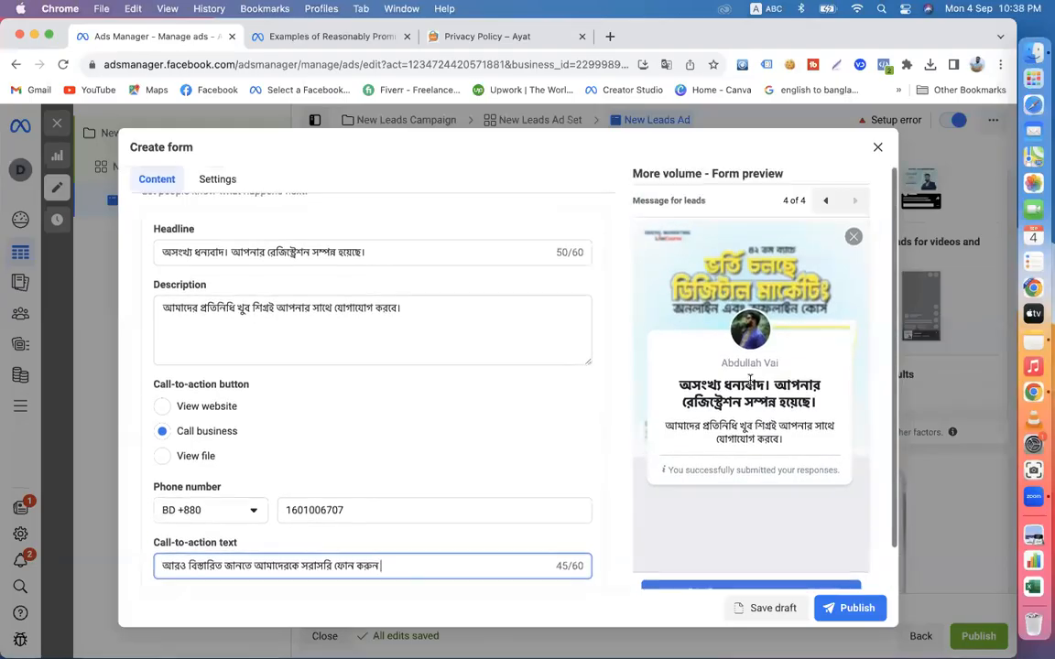
{"action": "left_click", "coordinate": [826, 202]}
{"action": "left_click", "coordinate": [826, 201]}
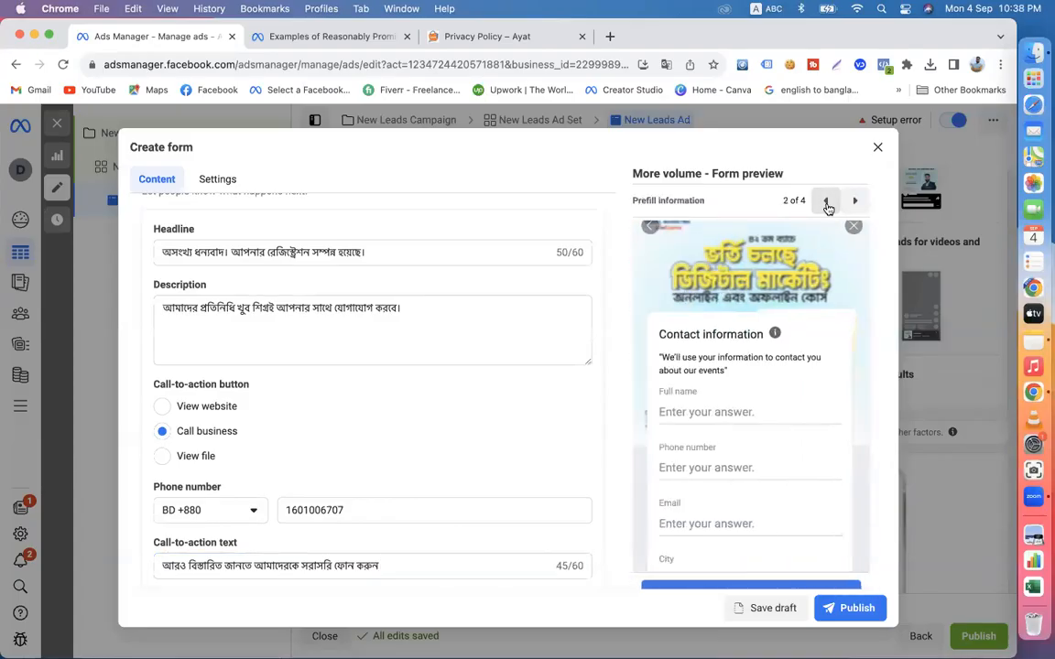
{"action": "left_click", "coordinate": [826, 201]}
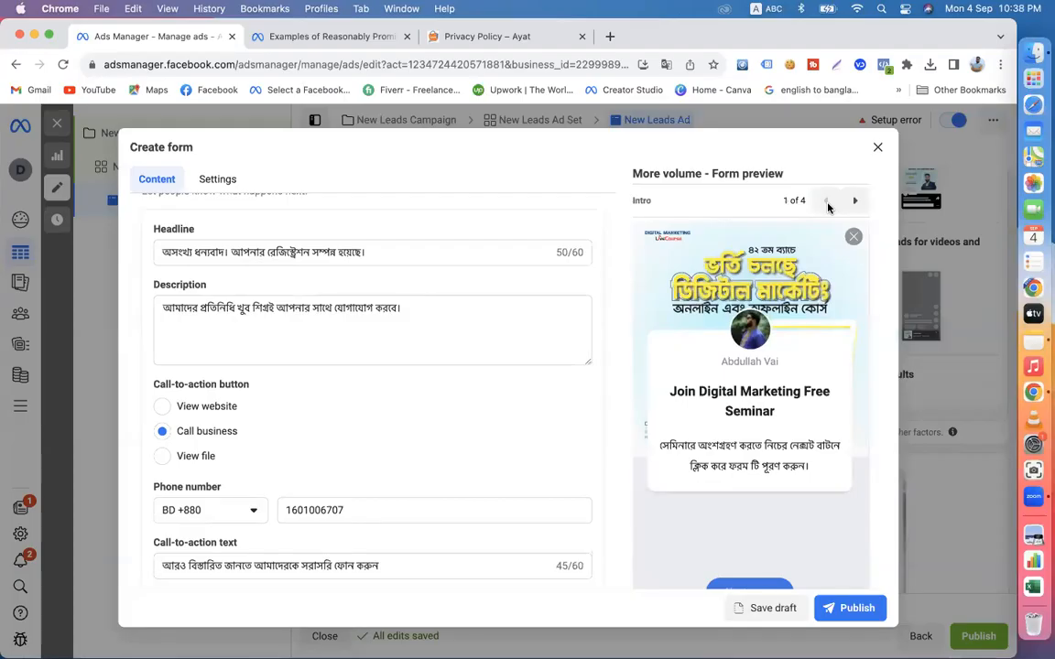
{"action": "scroll", "coordinate": [645, 361], "scroll_direction": "down", "scroll_amount": 1}
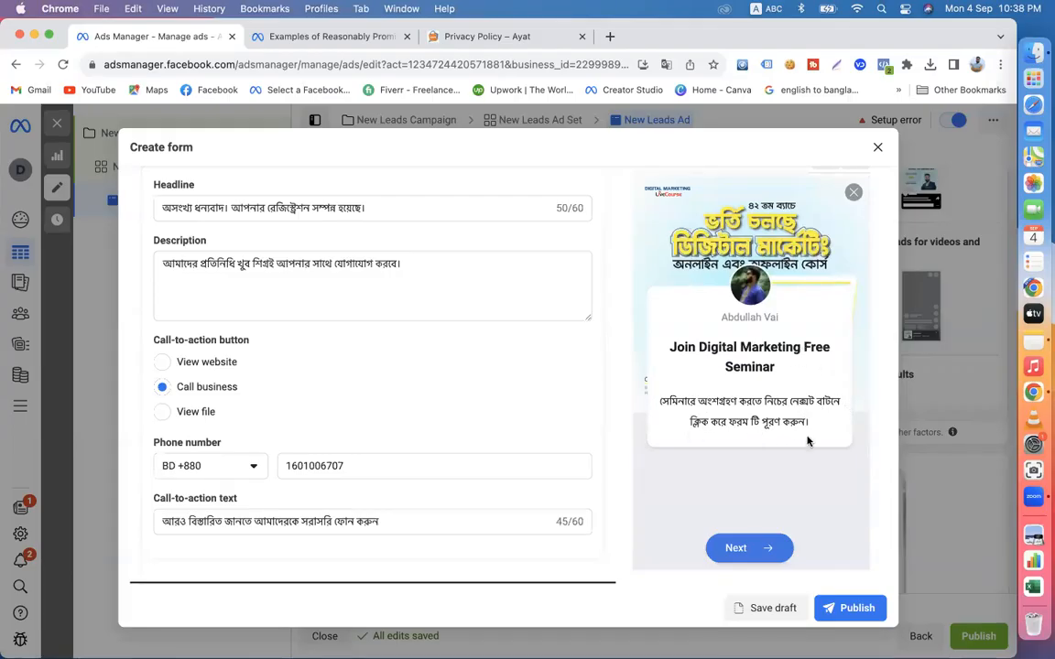
{"action": "scroll", "coordinate": [748, 549], "scroll_direction": "up", "scroll_amount": 2}
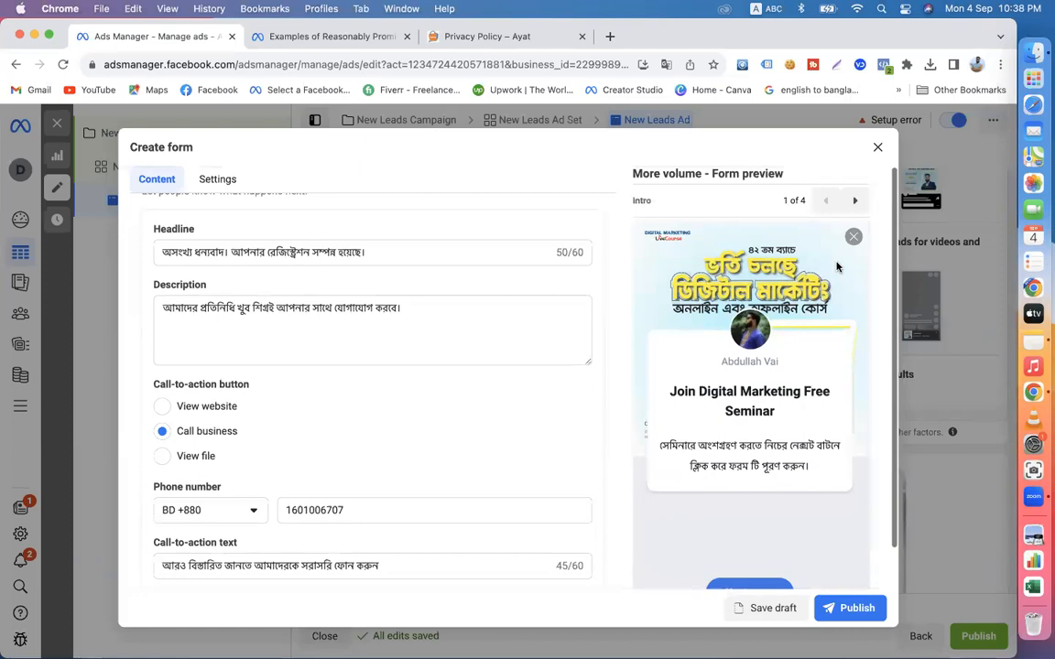
- Review the contact information fields on the Prefill information preview page and the privacy policy text on the Privacy review page
{"action": "left_click", "coordinate": [854, 201]}
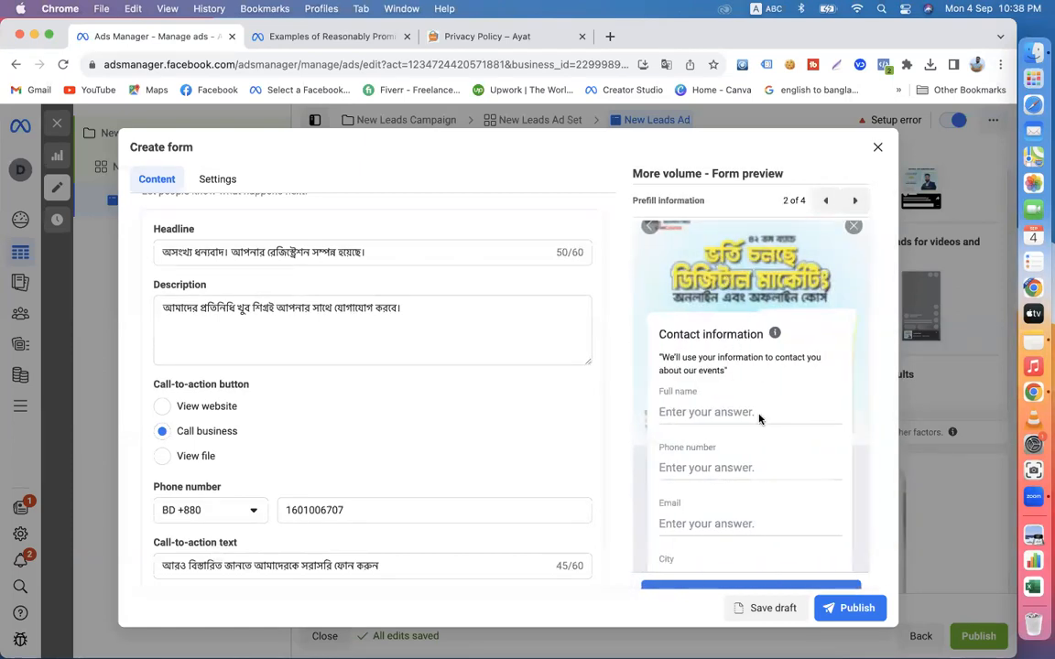
{"action": "scroll", "coordinate": [756, 430], "scroll_direction": "down", "scroll_amount": 2}
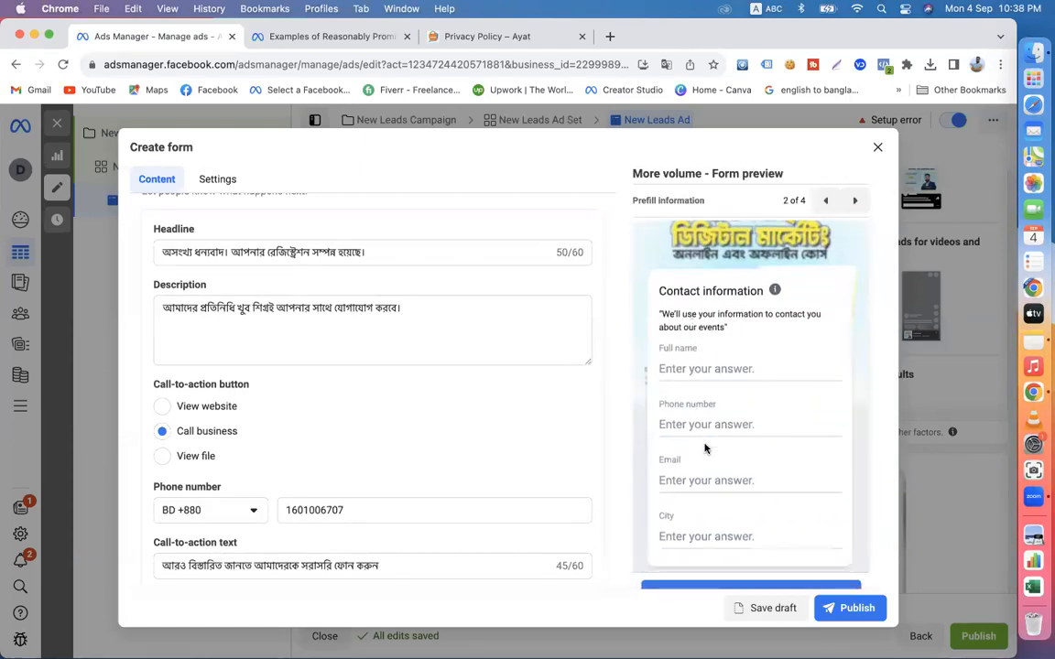
{"action": "scroll", "coordinate": [705, 447], "scroll_direction": "down", "scroll_amount": 1}
{"action": "scroll", "coordinate": [750, 434], "scroll_direction": "up", "scroll_amount": 3}
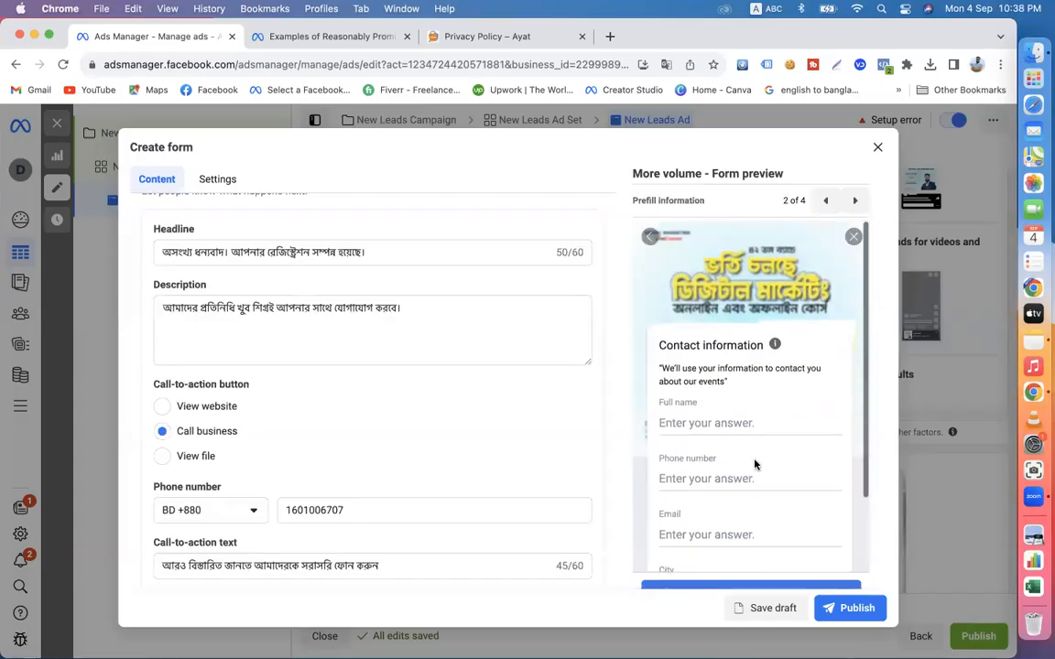
{"action": "scroll", "coordinate": [755, 464], "scroll_direction": "down", "scroll_amount": 2}
{"action": "left_click", "coordinate": [856, 202]}
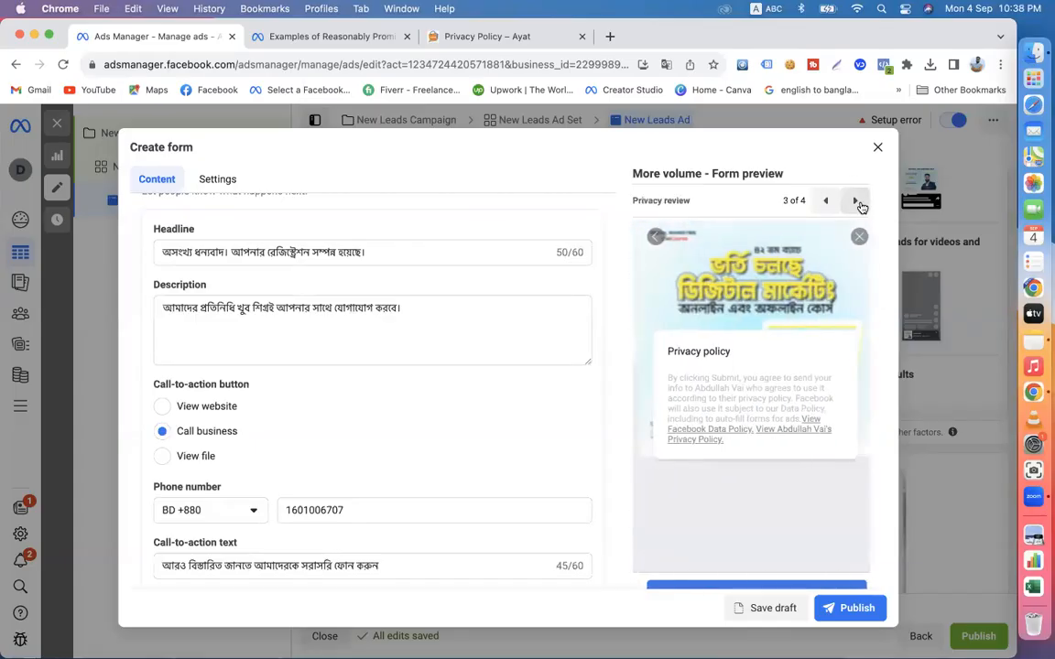
{"action": "scroll", "coordinate": [733, 444], "scroll_direction": "down", "scroll_amount": 2}
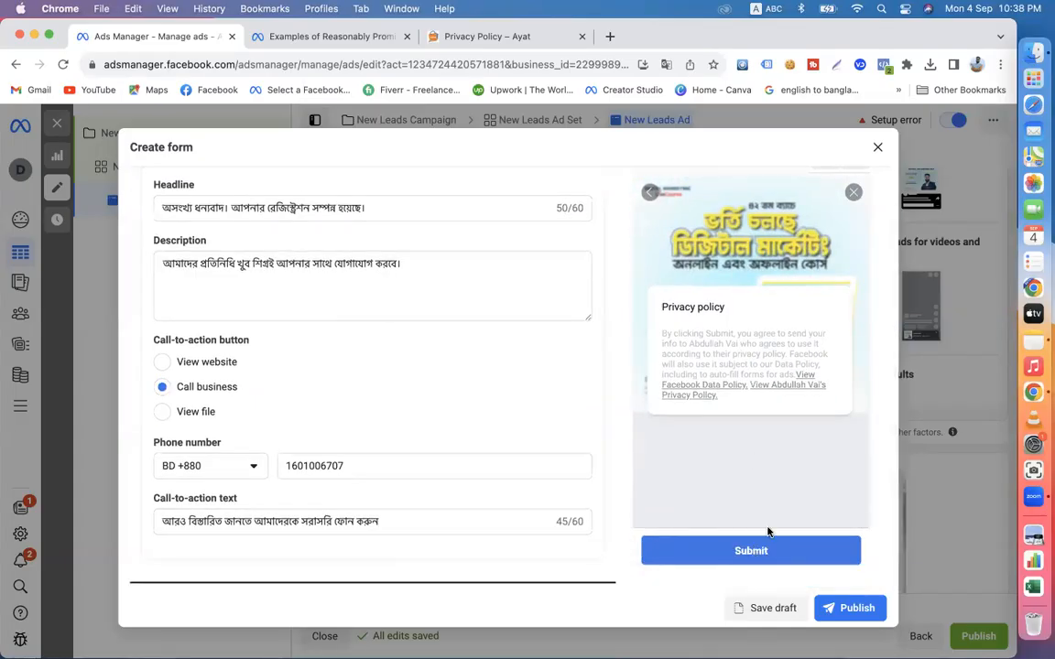
{"action": "scroll", "coordinate": [840, 274], "scroll_direction": "up", "scroll_amount": 2}
- Check the Message for leads page and its call button in the preview, and publish the instant form
{"action": "left_click", "coordinate": [856, 201]}
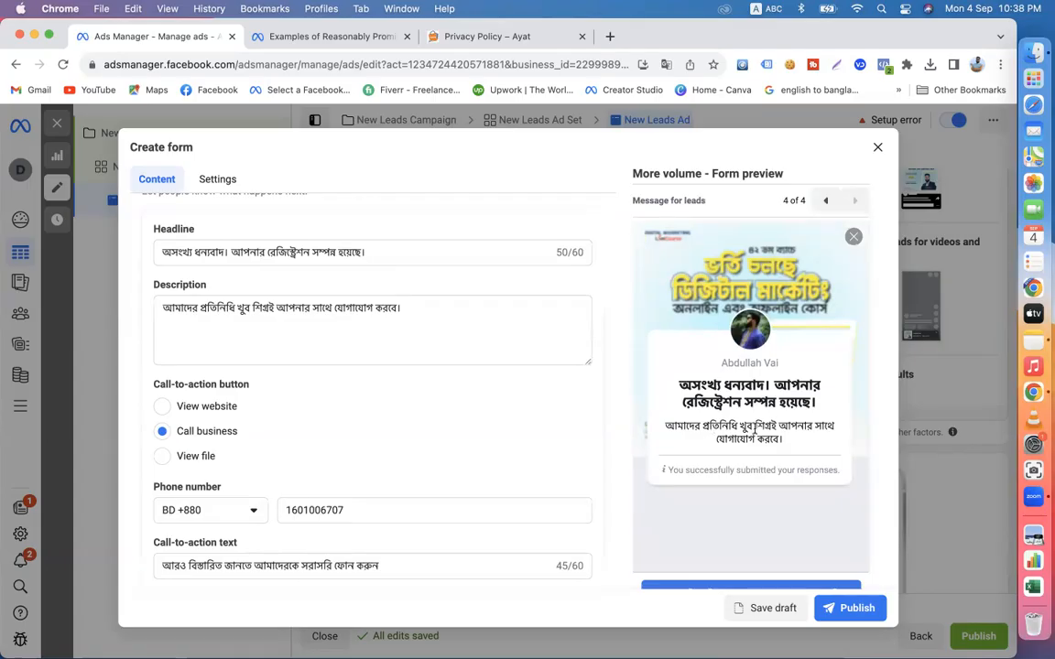
{"action": "scroll", "coordinate": [764, 492], "scroll_direction": "down", "scroll_amount": 1}
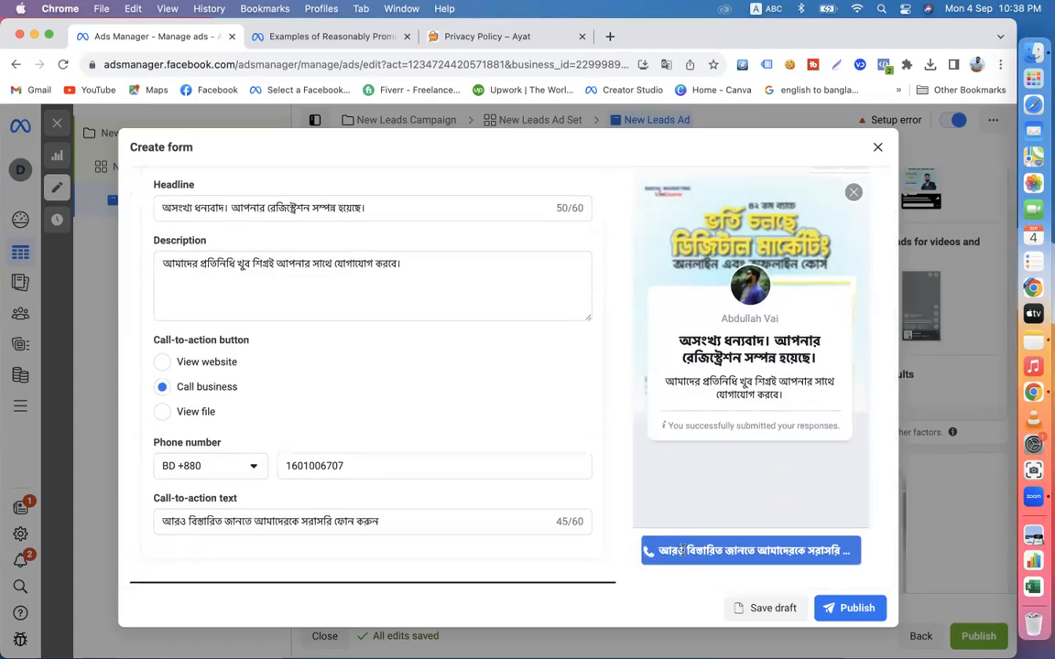
{"action": "scroll", "coordinate": [625, 413], "scroll_direction": "up", "scroll_amount": 1}
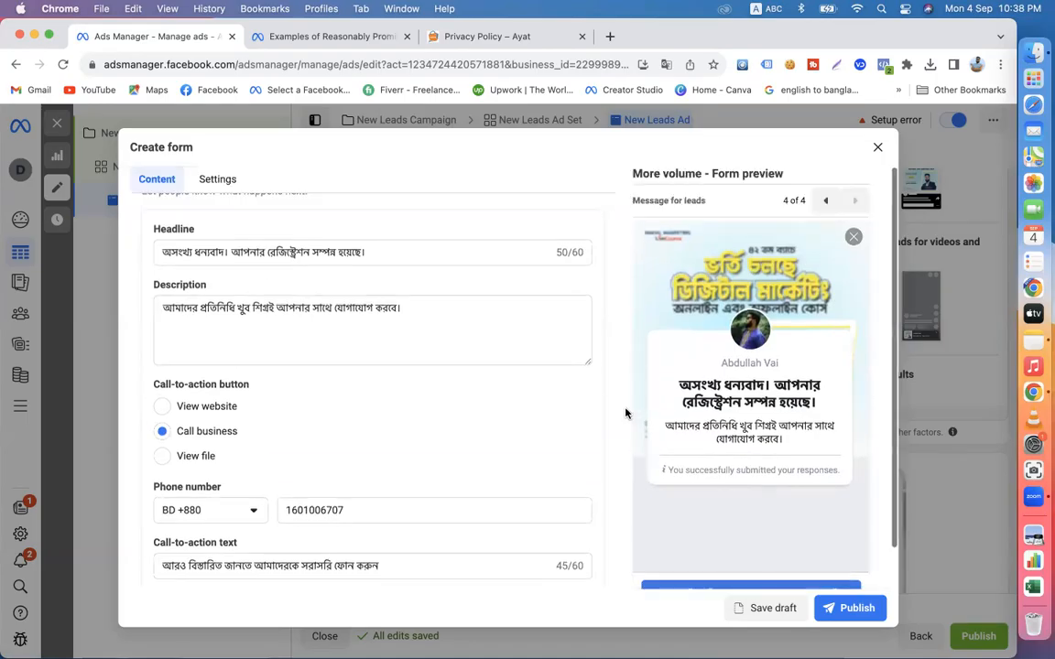
{"action": "left_click", "coordinate": [843, 612]}
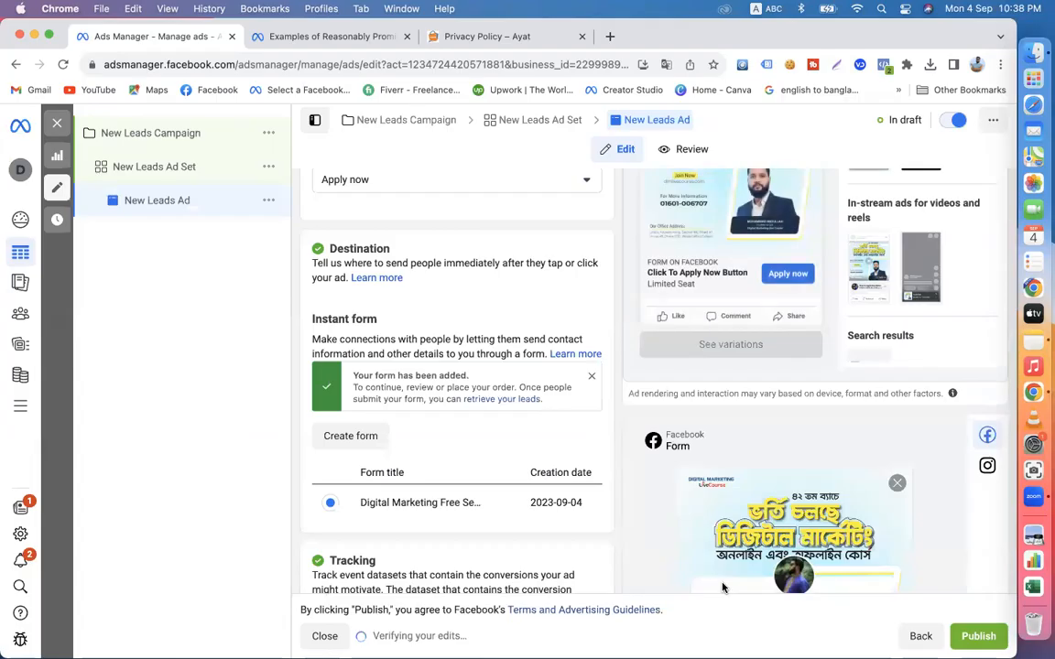
- Expand the ad's Facebook Mobile Feed preview, review its image, headline and Apply now button, and close the preview
{"action": "scroll", "coordinate": [722, 587], "scroll_direction": "up", "scroll_amount": 1}
{"action": "scroll", "coordinate": [722, 588], "scroll_direction": "up", "scroll_amount": 5}
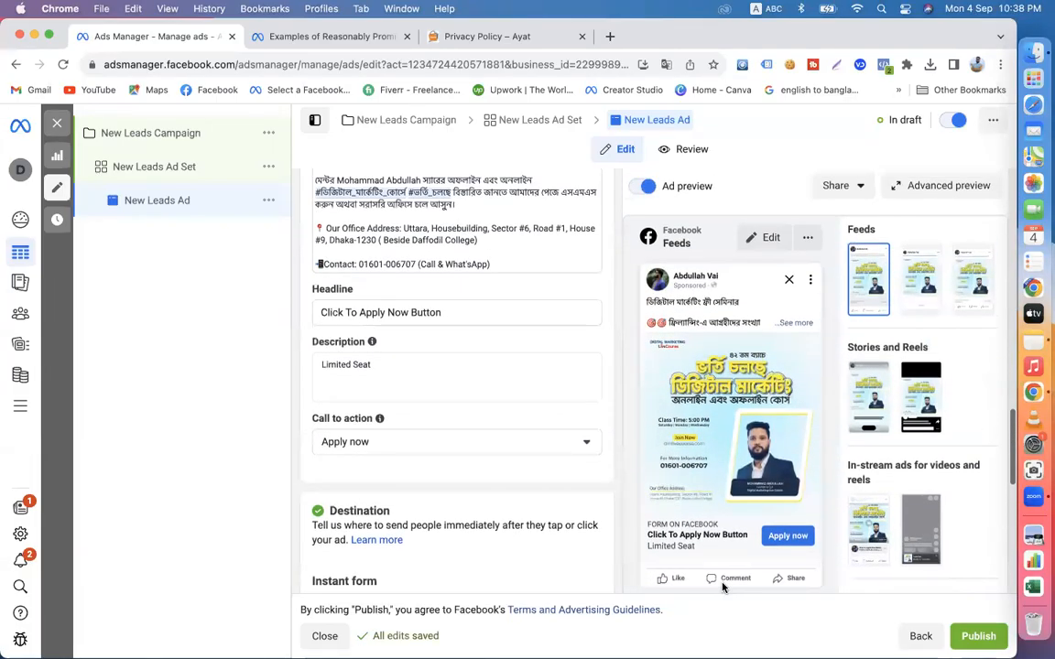
{"action": "left_click", "coordinate": [807, 238]}
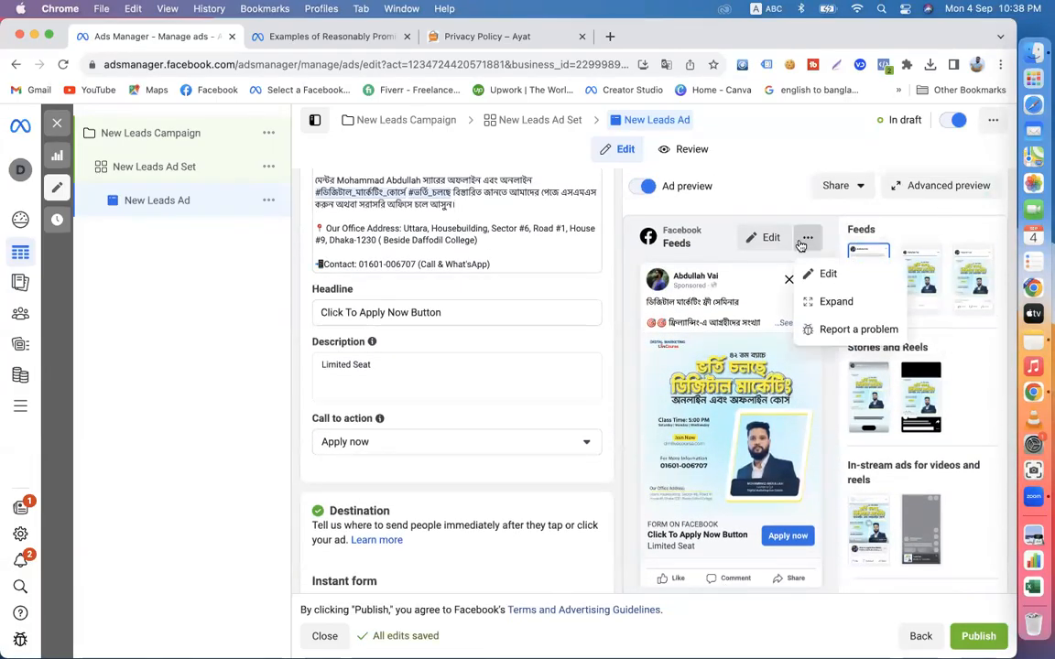
{"action": "left_click", "coordinate": [807, 299]}
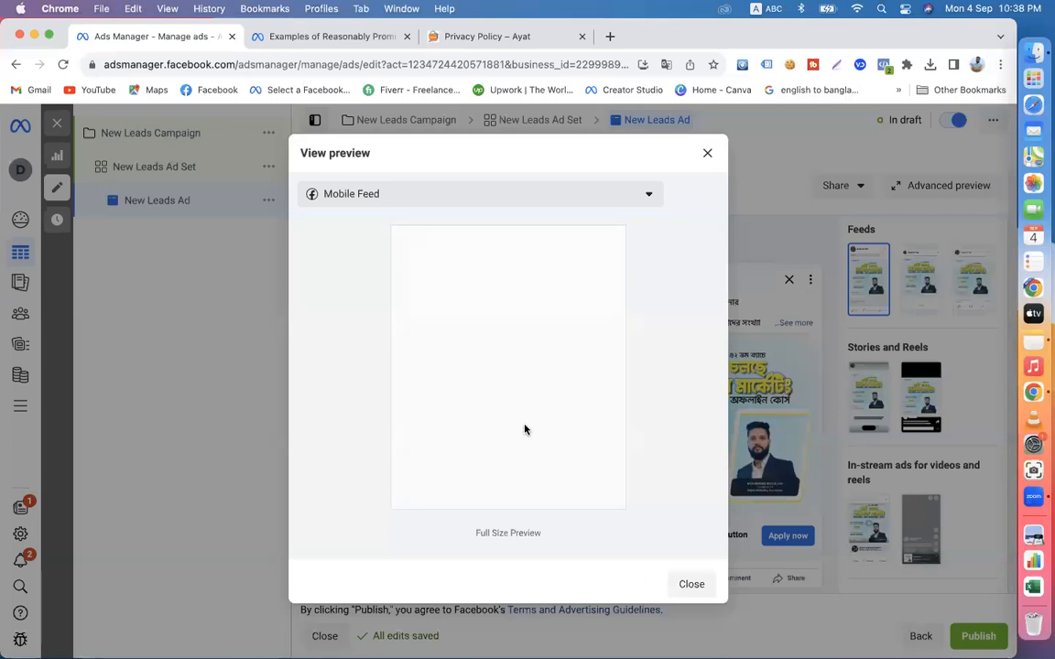
{"action": "scroll", "coordinate": [408, 441], "scroll_direction": "down", "scroll_amount": 2}
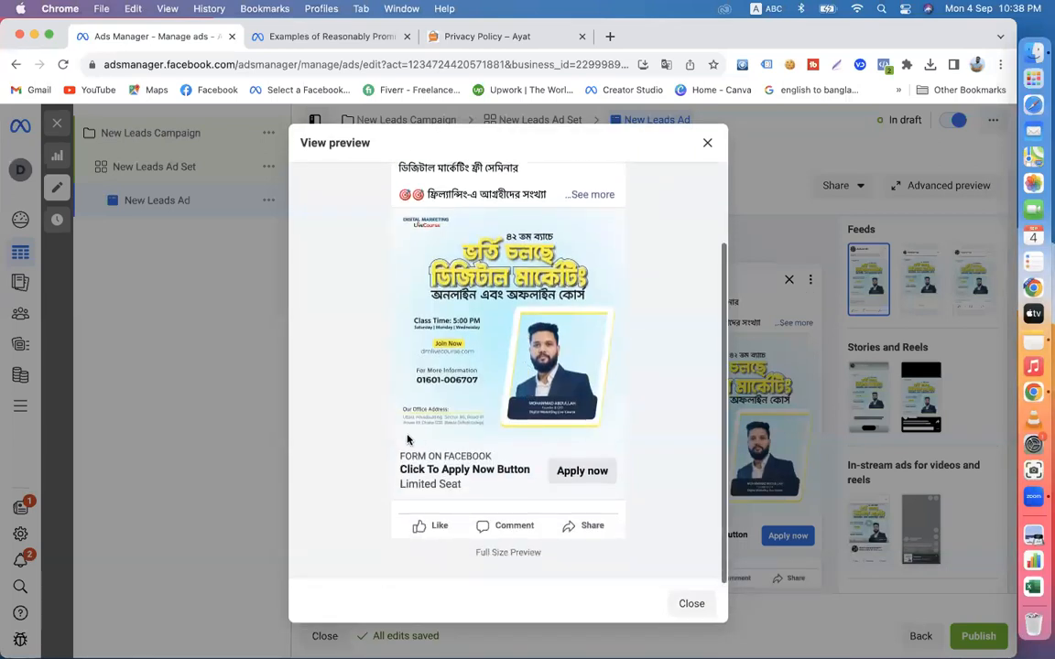
{"action": "scroll", "coordinate": [468, 268], "scroll_direction": "up", "scroll_amount": 3}
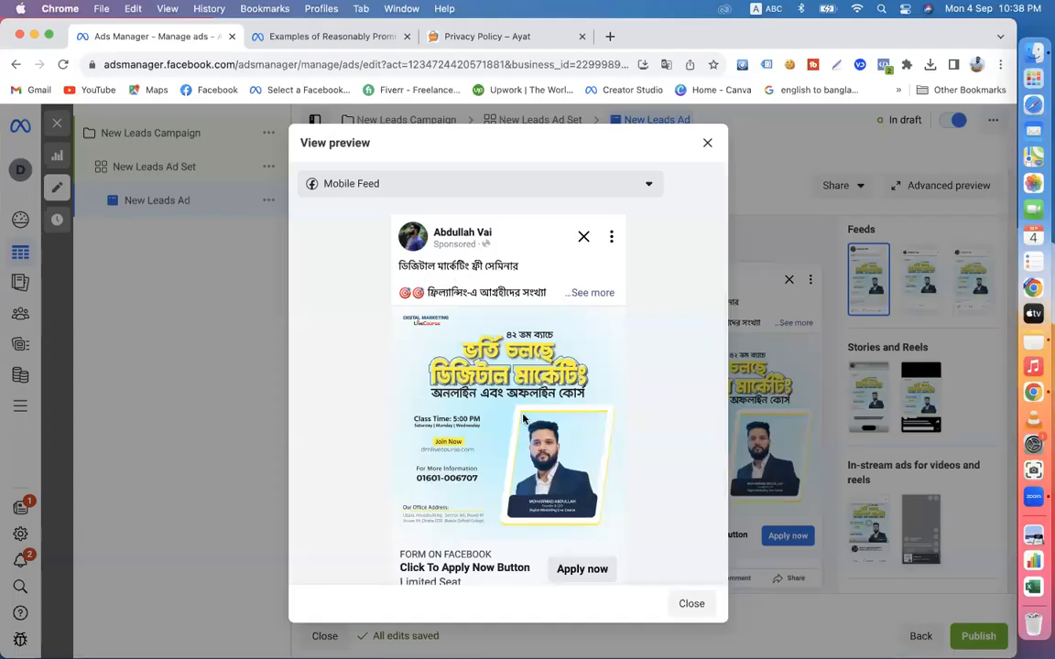
{"action": "scroll", "coordinate": [522, 418], "scroll_direction": "down", "scroll_amount": 3}
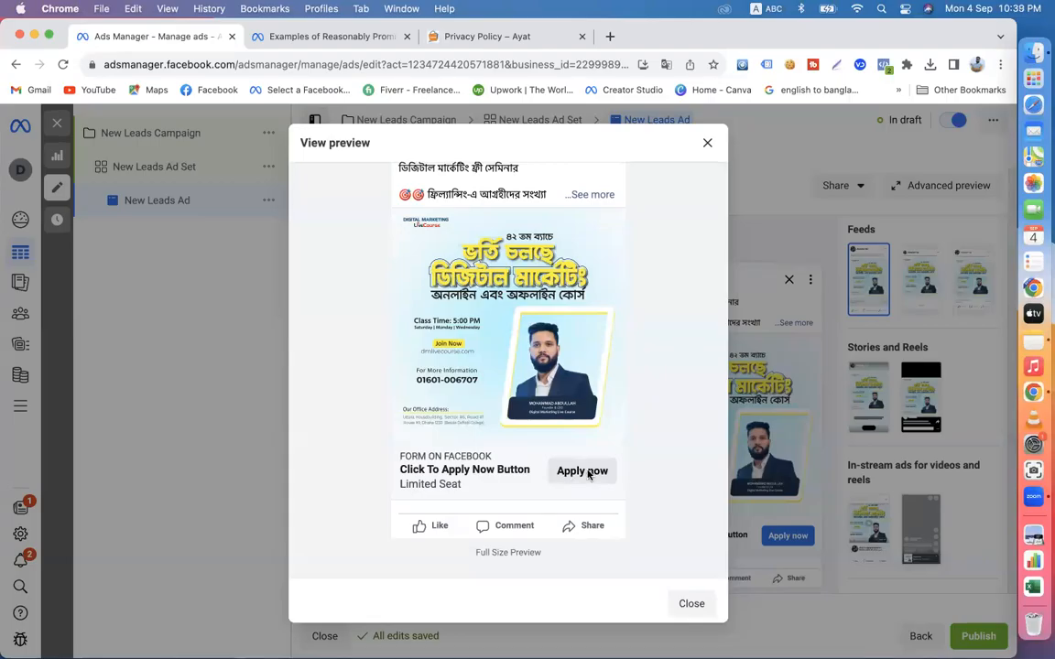
{"action": "scroll", "coordinate": [549, 366], "scroll_direction": "up", "scroll_amount": 3}
{"action": "scroll", "coordinate": [575, 372], "scroll_direction": "down", "scroll_amount": 1}
{"action": "left_click", "coordinate": [707, 144]}
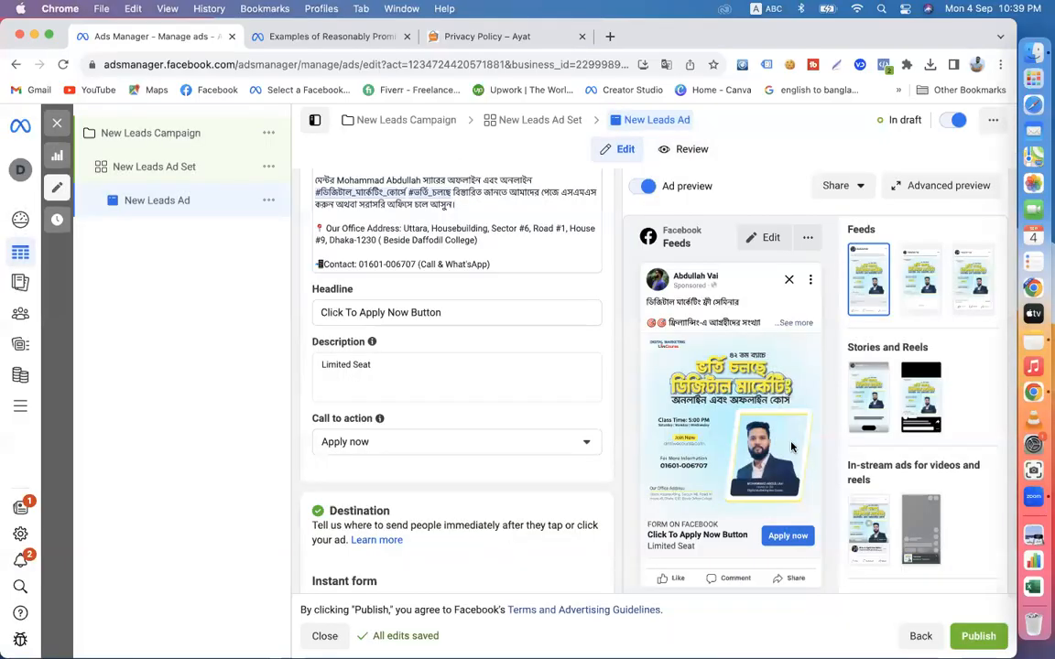
{"action": "scroll", "coordinate": [783, 496], "scroll_direction": "down", "scroll_amount": 1}
{"action": "scroll", "coordinate": [784, 496], "scroll_direction": "down", "scroll_amount": 3}
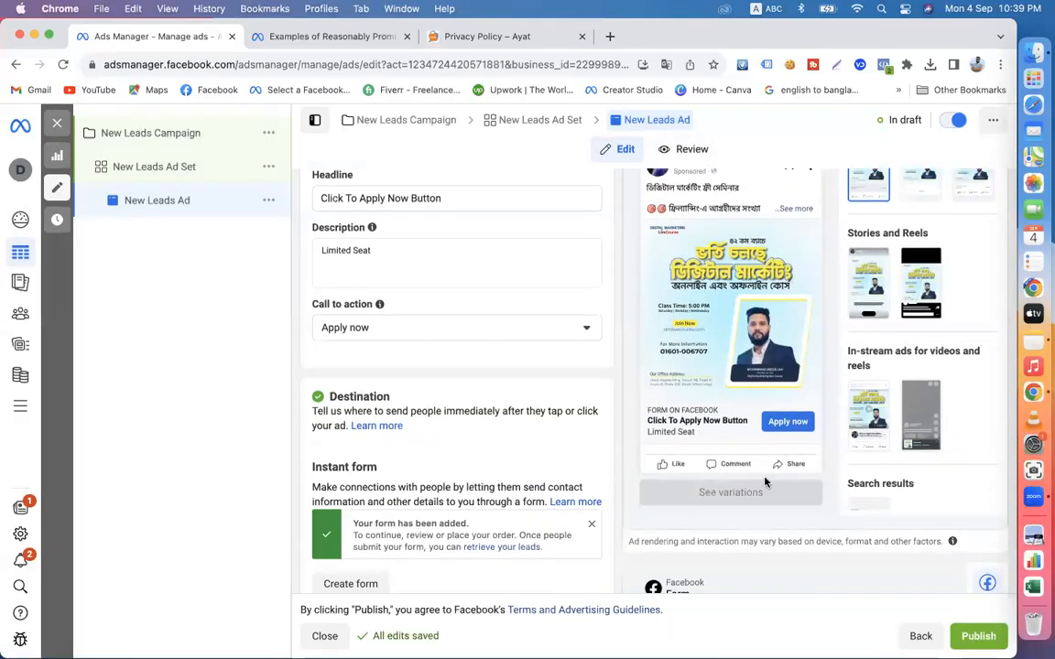
- Walk through the ad's instant form preview from Intro to Message for leads, checking the contact fields, privacy policy and call button
{"action": "scroll", "coordinate": [765, 483], "scroll_direction": "down", "scroll_amount": 9}
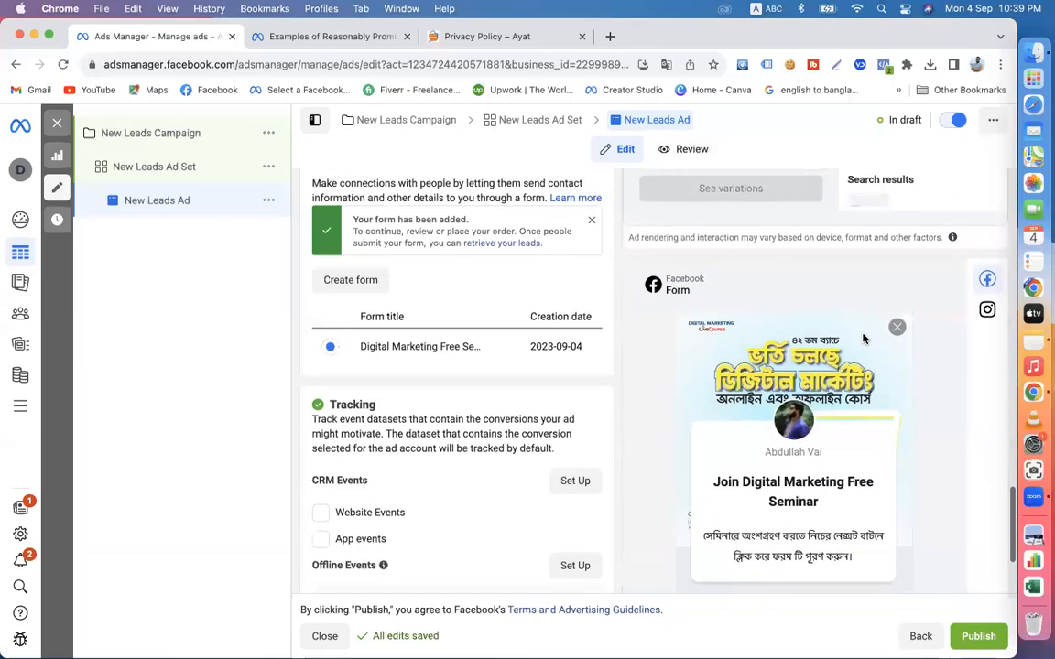
{"action": "scroll", "coordinate": [749, 497], "scroll_direction": "down", "scroll_amount": 4}
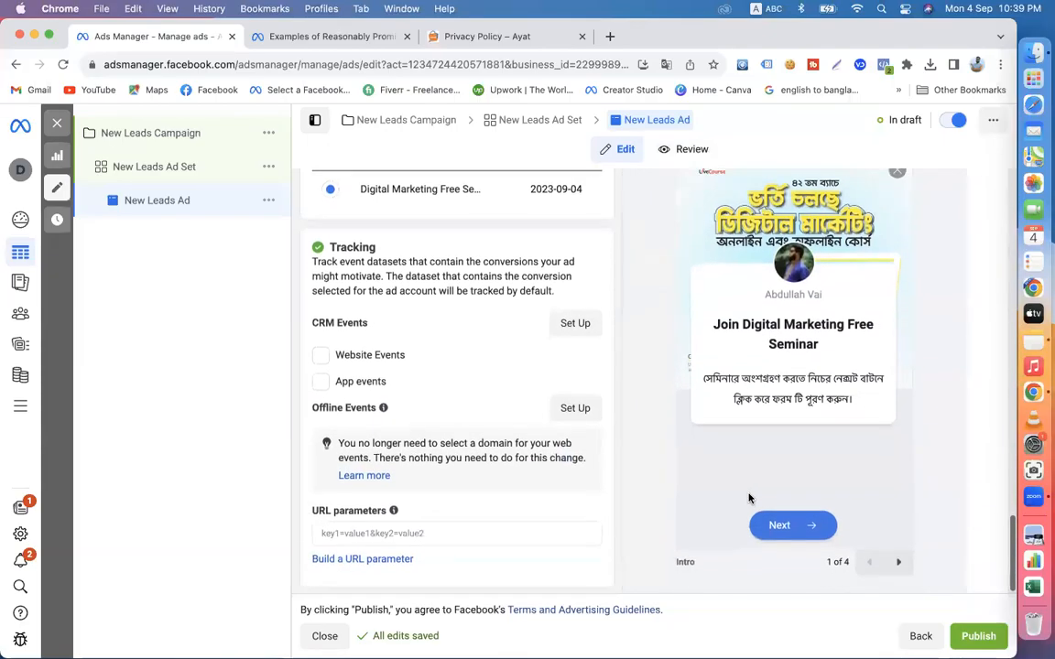
{"action": "scroll", "coordinate": [749, 497], "scroll_direction": "down", "scroll_amount": 2}
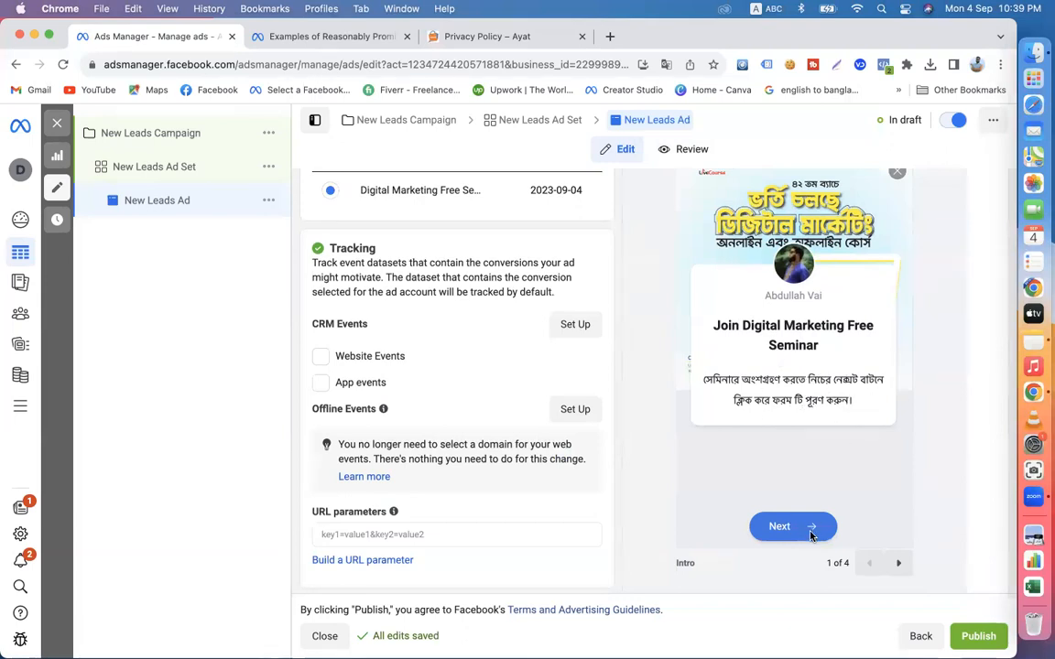
{"action": "left_click", "coordinate": [898, 561]}
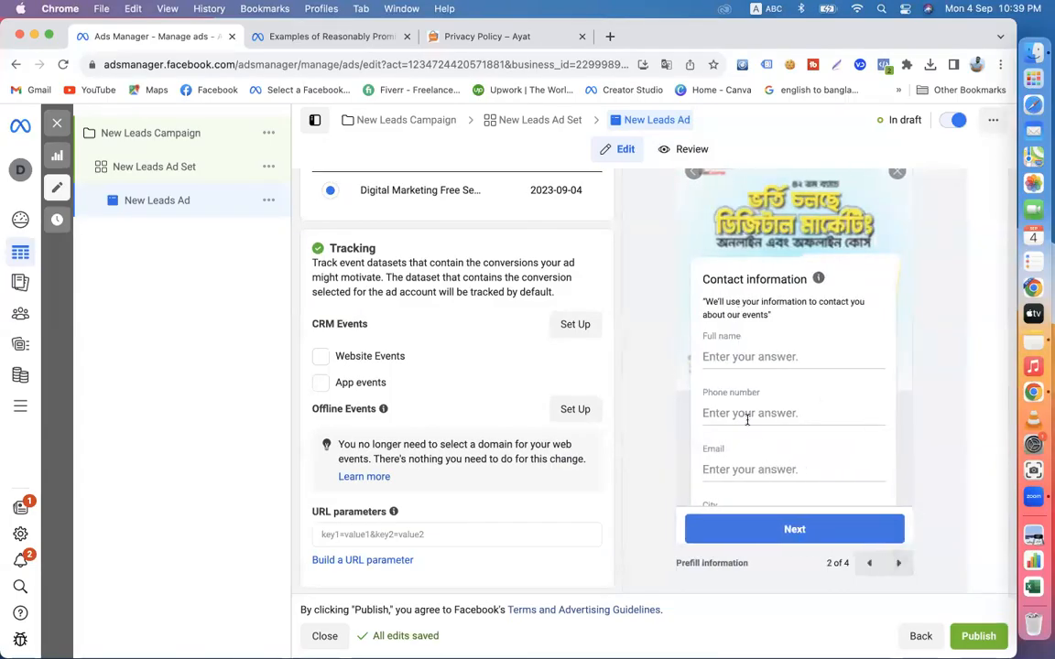
{"action": "scroll", "coordinate": [747, 419], "scroll_direction": "down", "scroll_amount": 3}
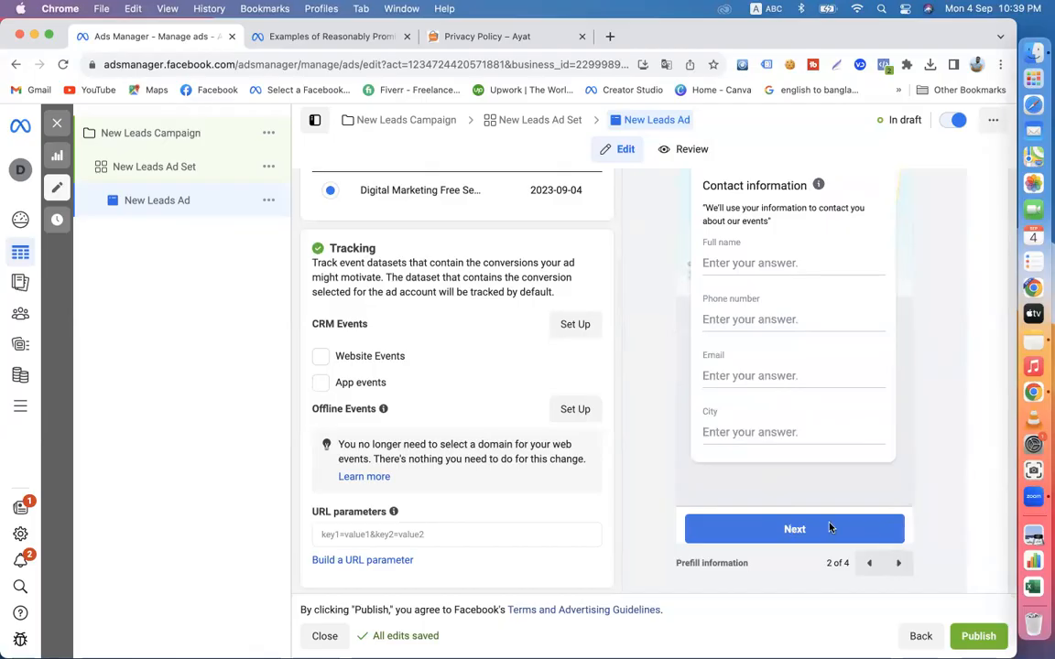
{"action": "left_click", "coordinate": [901, 564]}
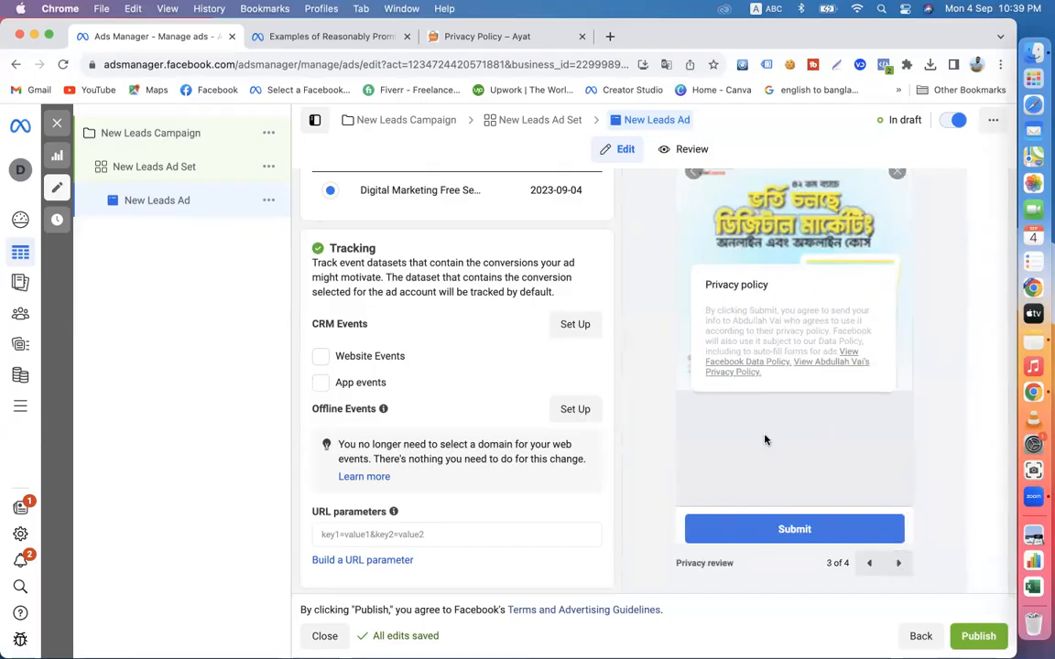
{"action": "left_click", "coordinate": [900, 564]}
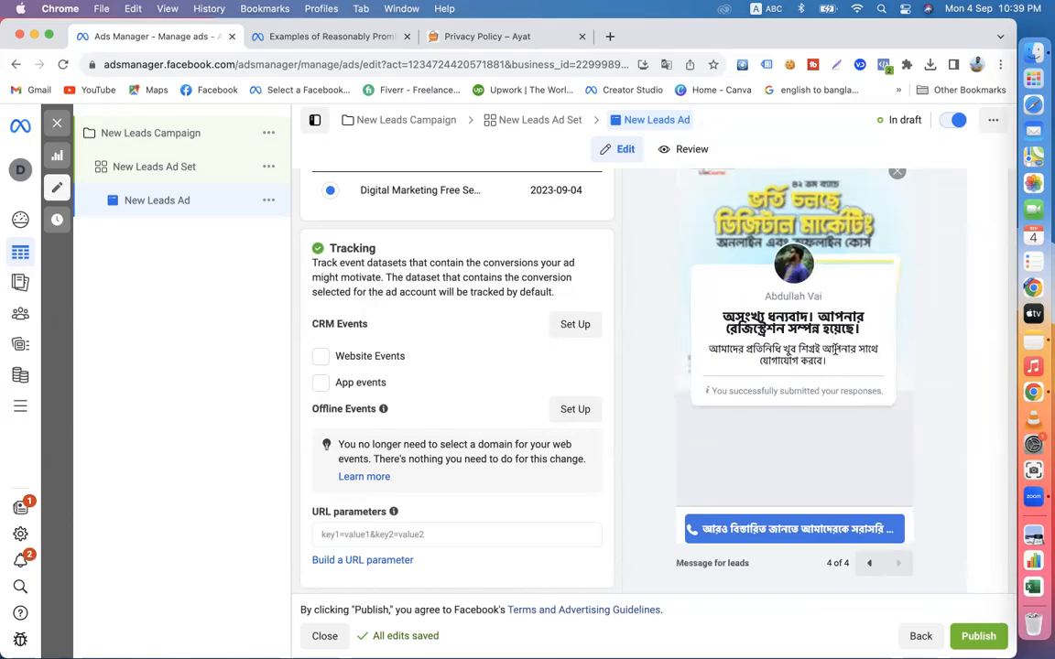
{"action": "scroll", "coordinate": [754, 492], "scroll_direction": "down", "scroll_amount": 1}
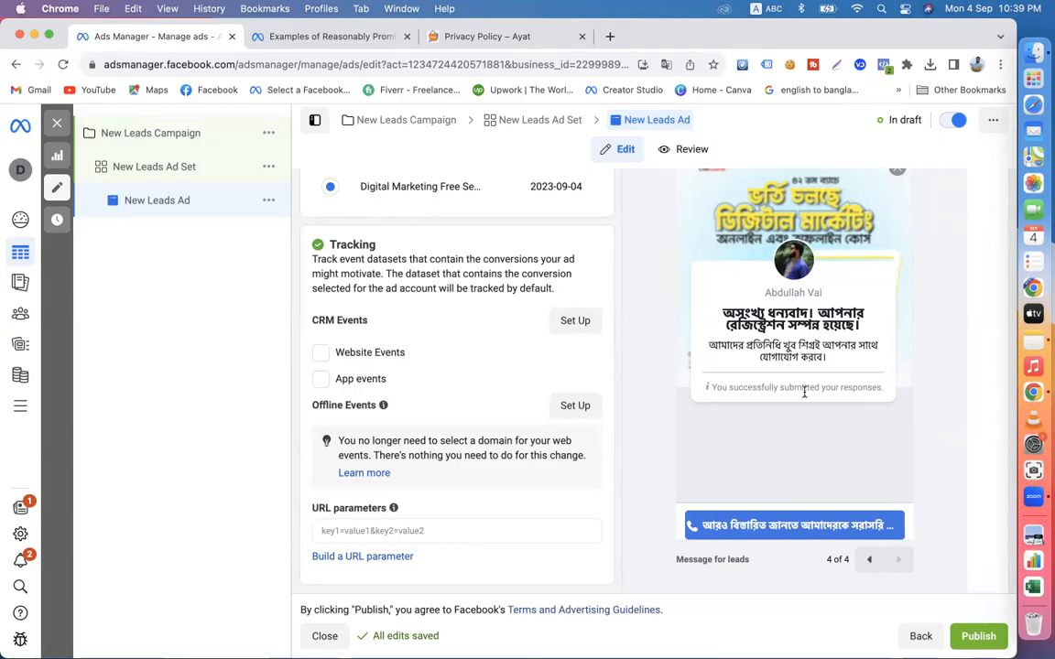
- Review the ad's media, primary text, headline, description, call to action and selected instant form
{"action": "scroll", "coordinate": [804, 392], "scroll_direction": "up", "scroll_amount": 3}
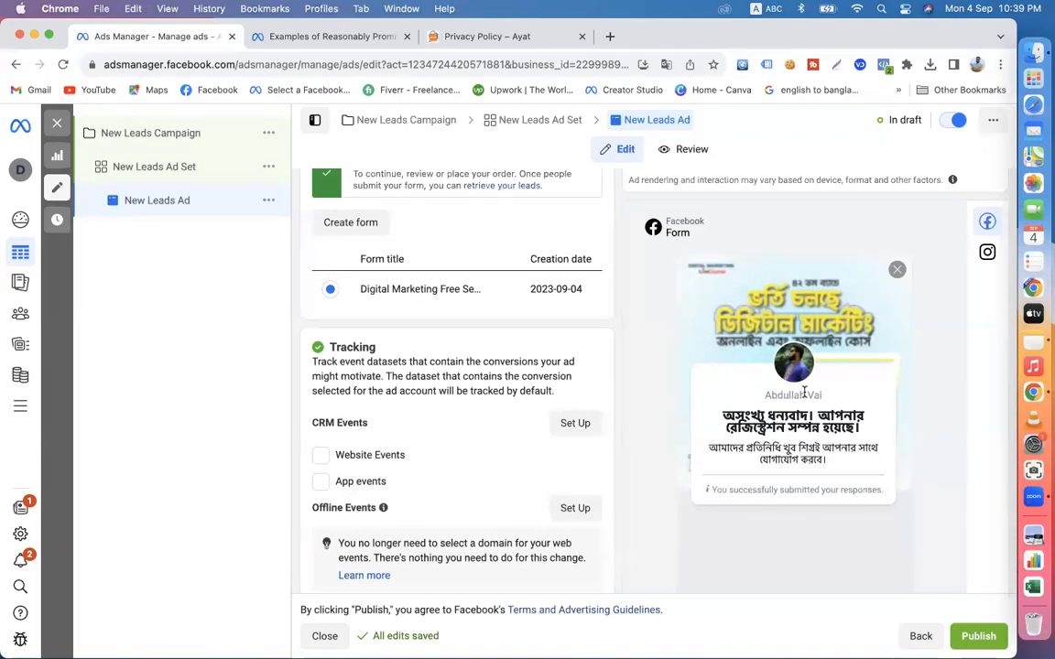
{"action": "scroll", "coordinate": [803, 392], "scroll_direction": "up", "scroll_amount": 10}
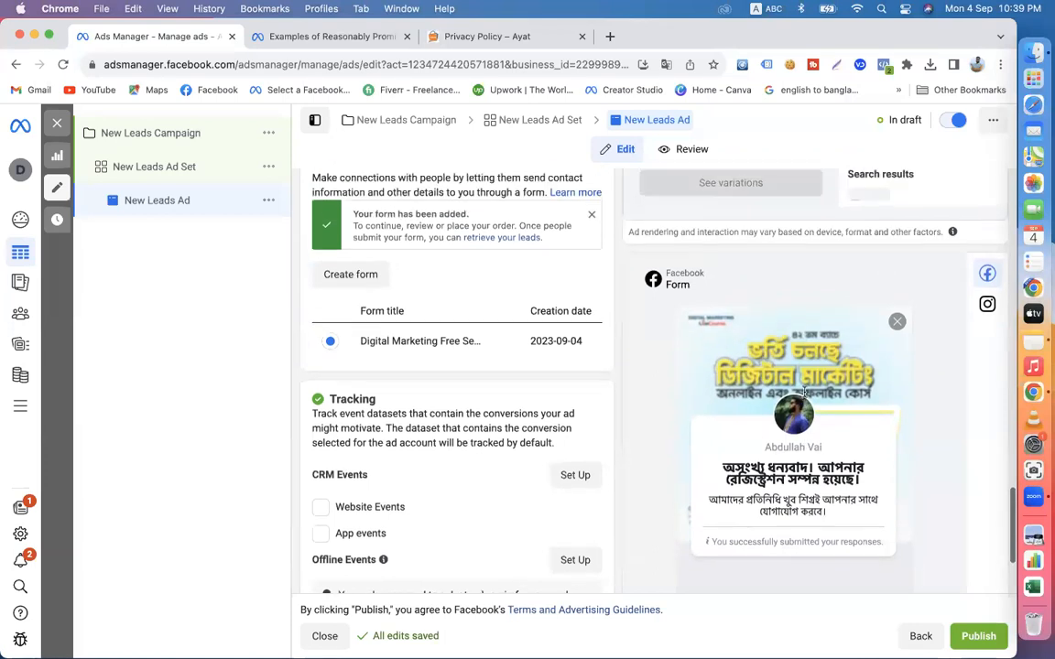
{"action": "scroll", "coordinate": [565, 346], "scroll_direction": "up", "scroll_amount": 1}
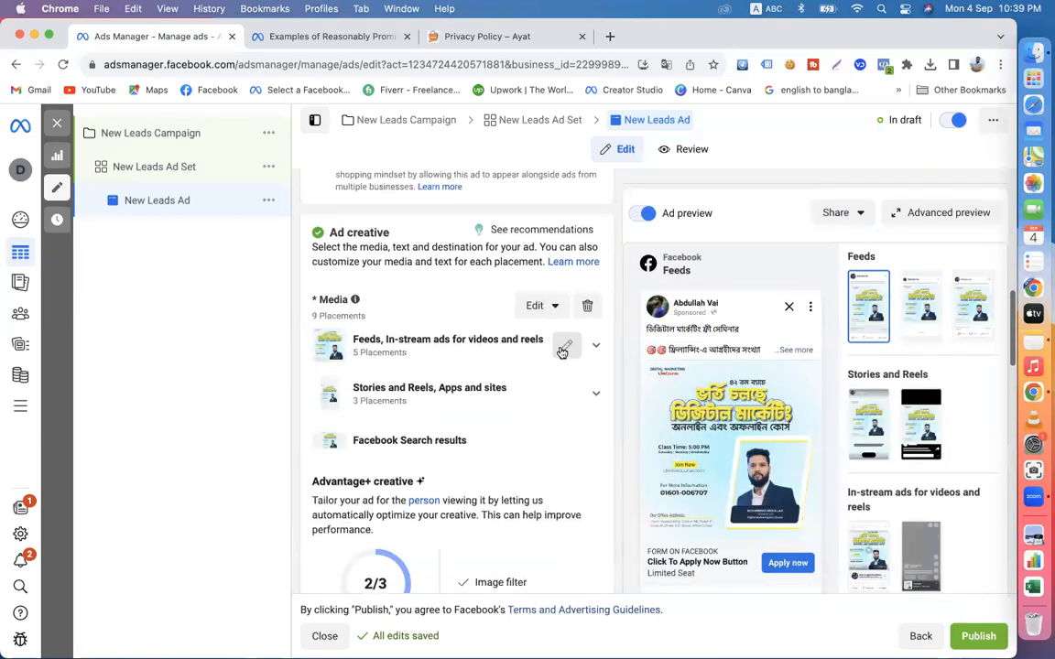
{"action": "scroll", "coordinate": [593, 438], "scroll_direction": "down", "scroll_amount": 5}
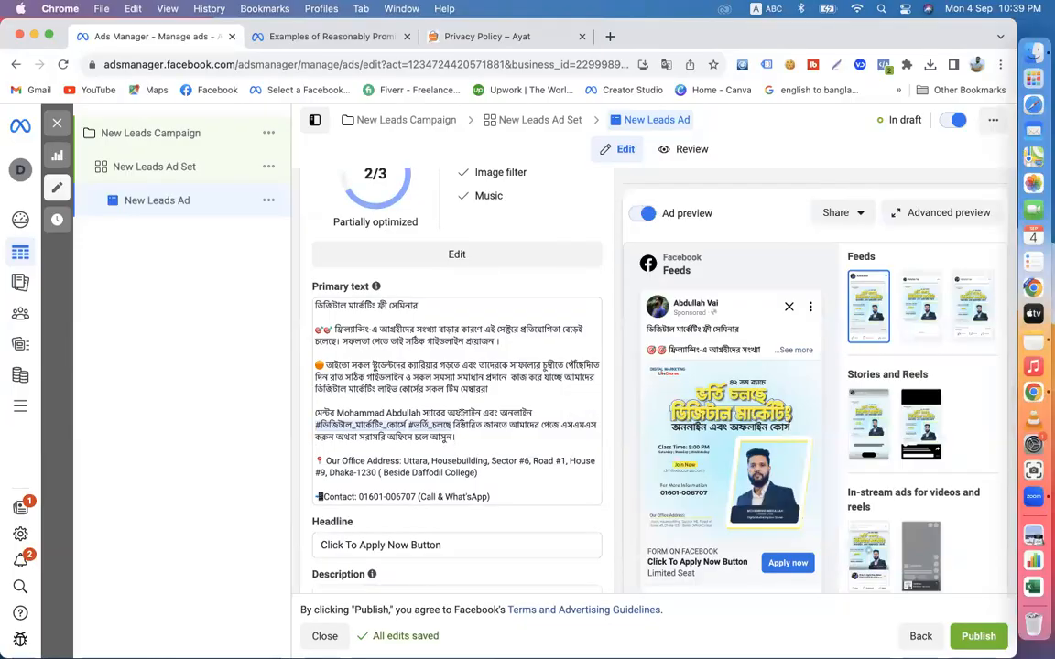
{"action": "scroll", "coordinate": [461, 414], "scroll_direction": "down", "scroll_amount": 3}
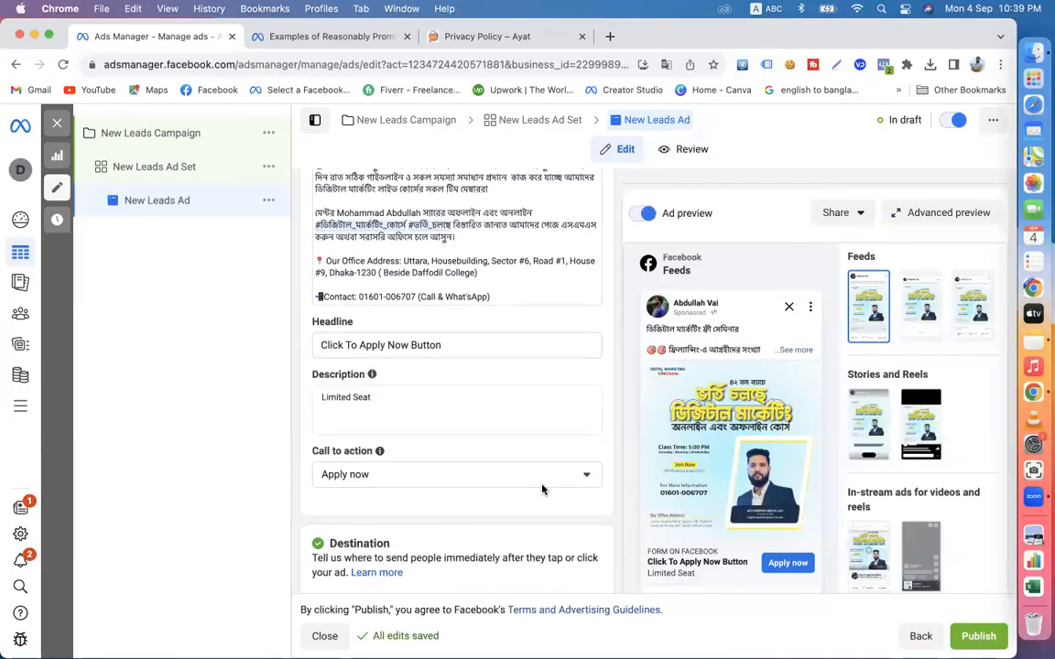
{"action": "scroll", "coordinate": [545, 485], "scroll_direction": "down", "scroll_amount": 6}
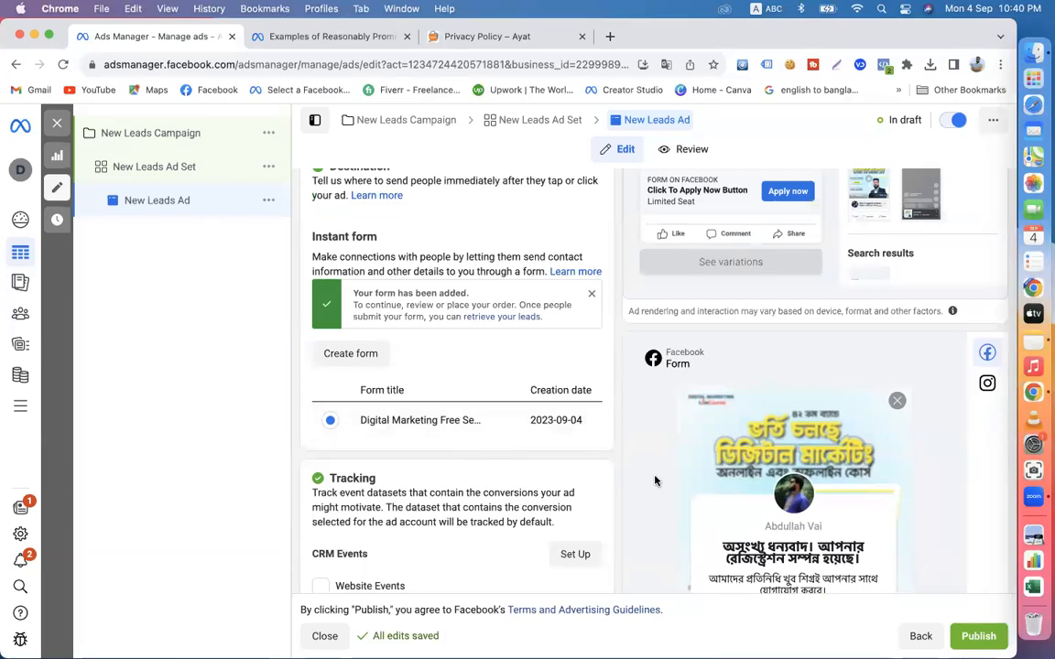
{"action": "scroll", "coordinate": [654, 480], "scroll_direction": "down", "scroll_amount": 4}
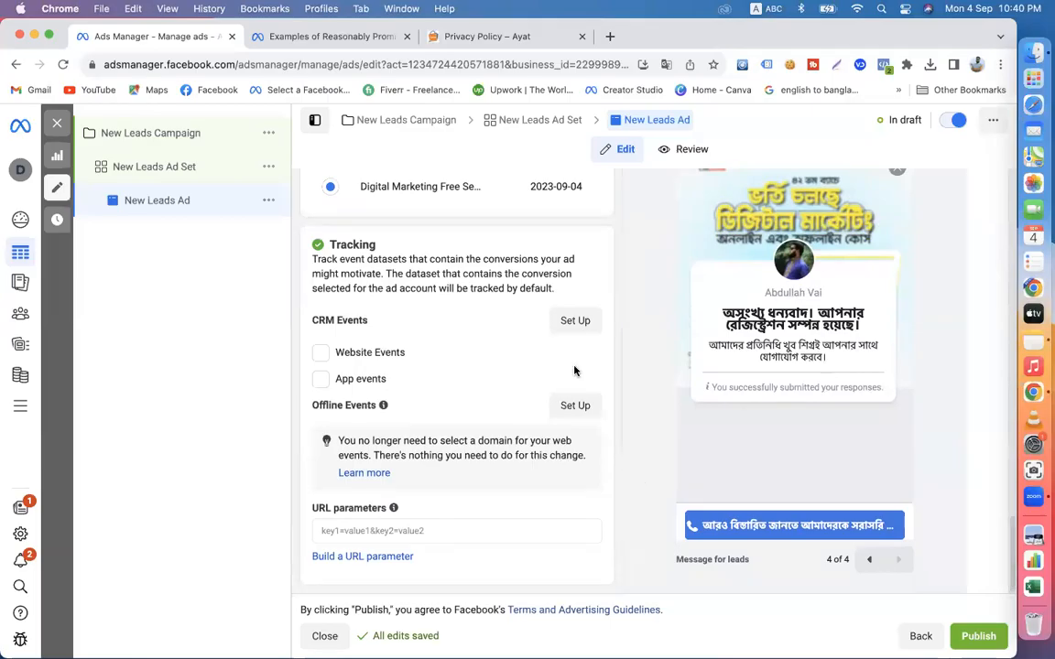
- Close the dialog covering the Tracking section and look over the ad's tracking, setup and identity sections
{"action": "scroll", "coordinate": [581, 439], "scroll_direction": "up", "scroll_amount": 5}
{"action": "scroll", "coordinate": [581, 439], "scroll_direction": "down", "scroll_amount": 5}
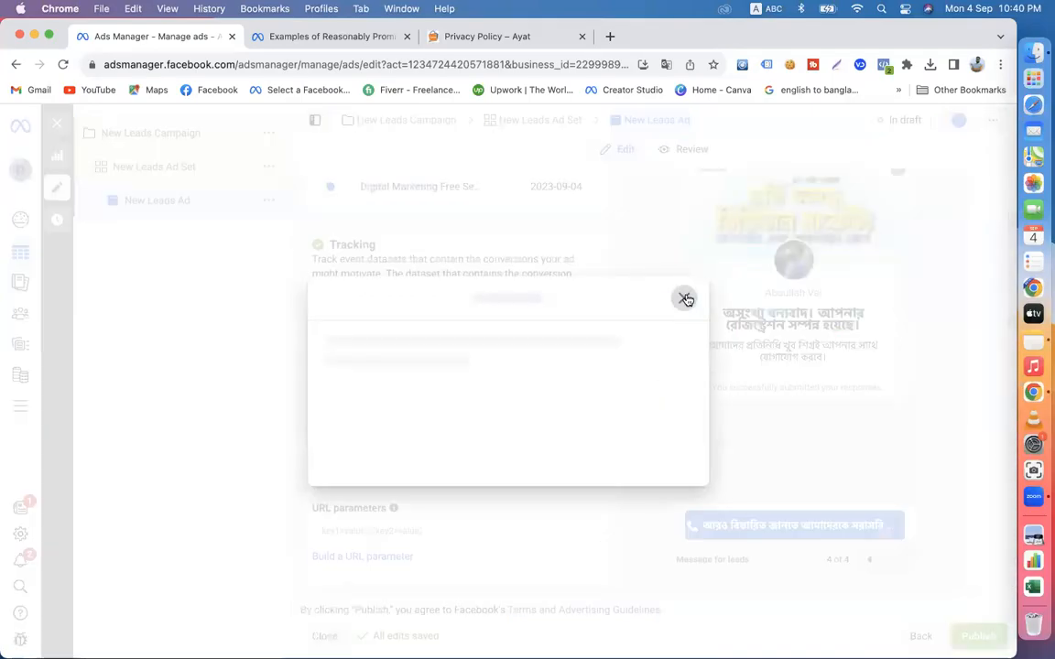
{"action": "left_click", "coordinate": [683, 297]}
{"action": "scroll", "coordinate": [877, 541], "scroll_direction": "down", "scroll_amount": 1}
{"action": "scroll", "coordinate": [807, 306], "scroll_direction": "up", "scroll_amount": 20}
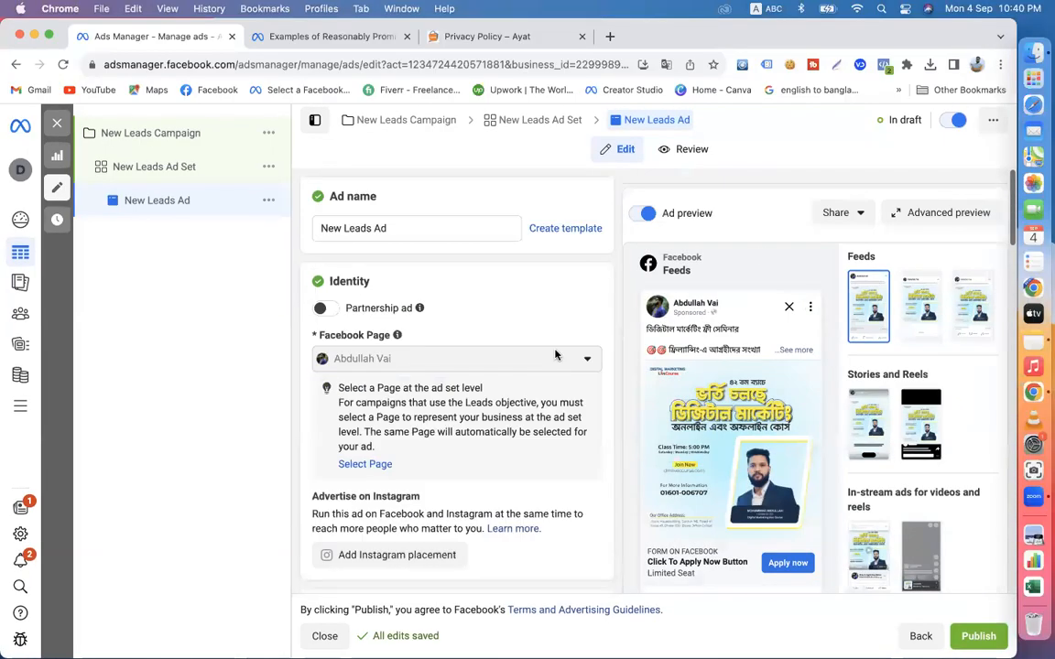
{"action": "scroll", "coordinate": [762, 398], "scroll_direction": "down", "scroll_amount": 20}
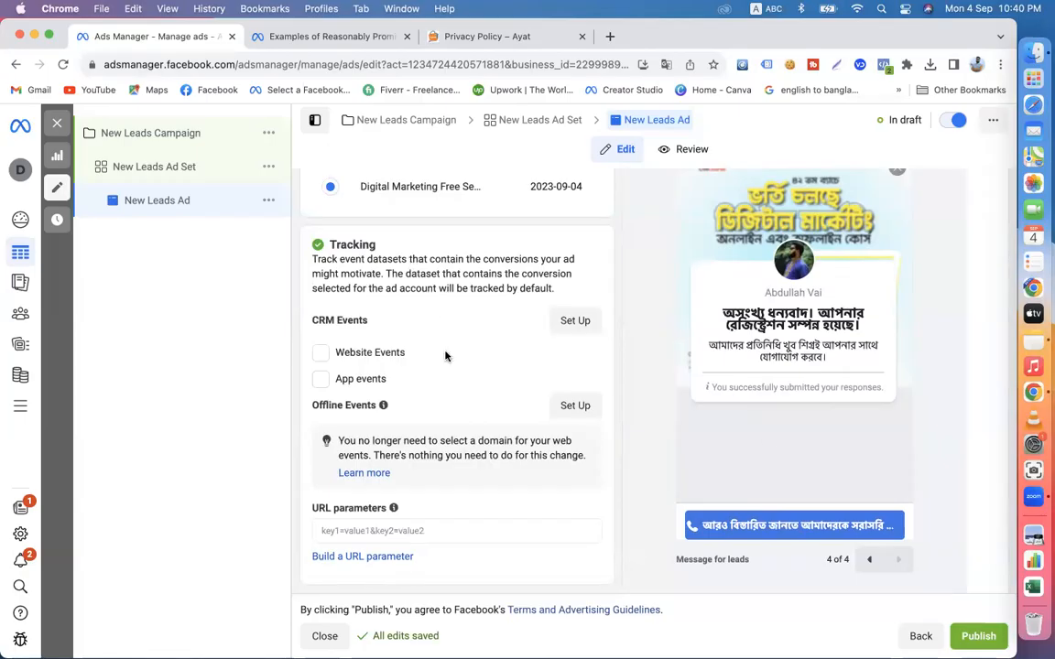
{"action": "scroll", "coordinate": [445, 356], "scroll_direction": "up", "scroll_amount": 10}
{"action": "scroll", "coordinate": [445, 353], "scroll_direction": "up", "scroll_amount": 15}
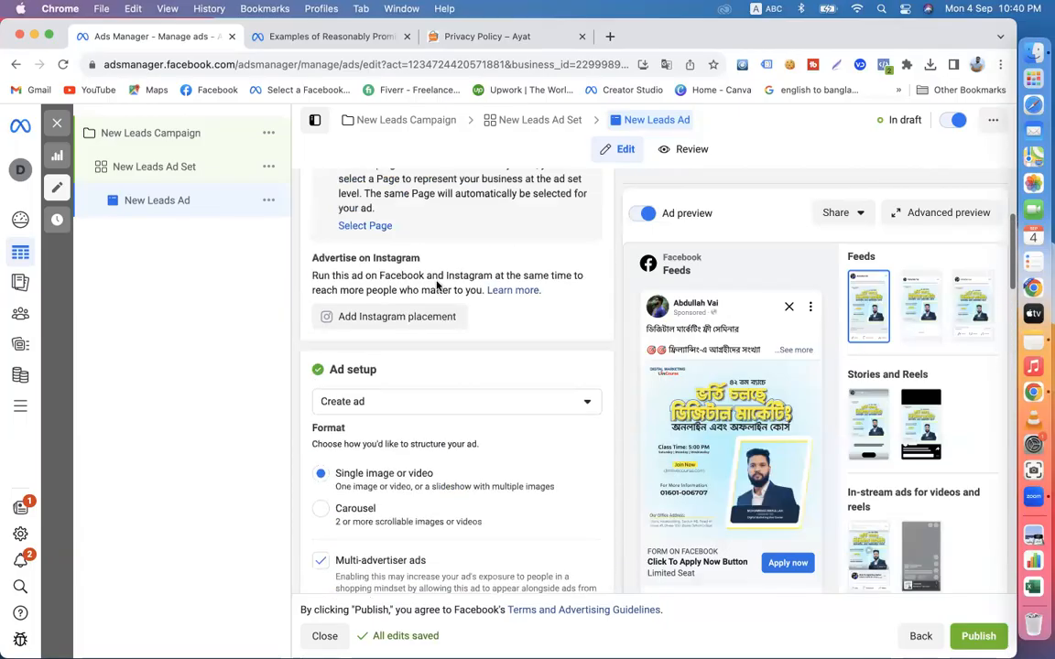
{"action": "scroll", "coordinate": [437, 286], "scroll_direction": "up", "scroll_amount": 5}
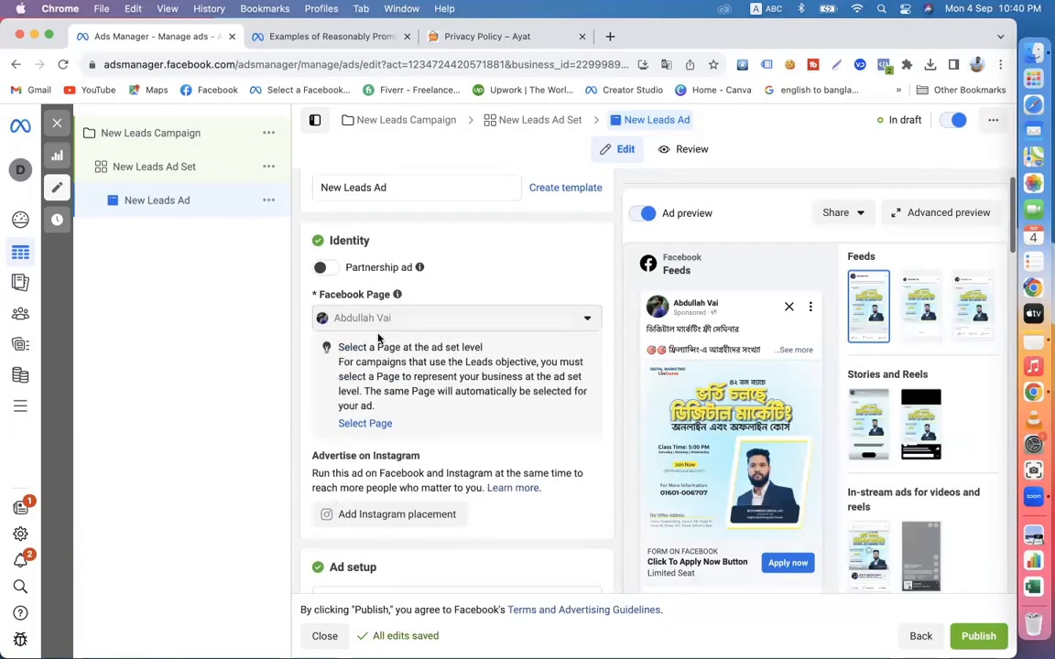
- Close the New Leads Campaign editor without publishing the draft items, and clear the campaign, ad set and ad selections
{"action": "left_click", "coordinate": [117, 137]}
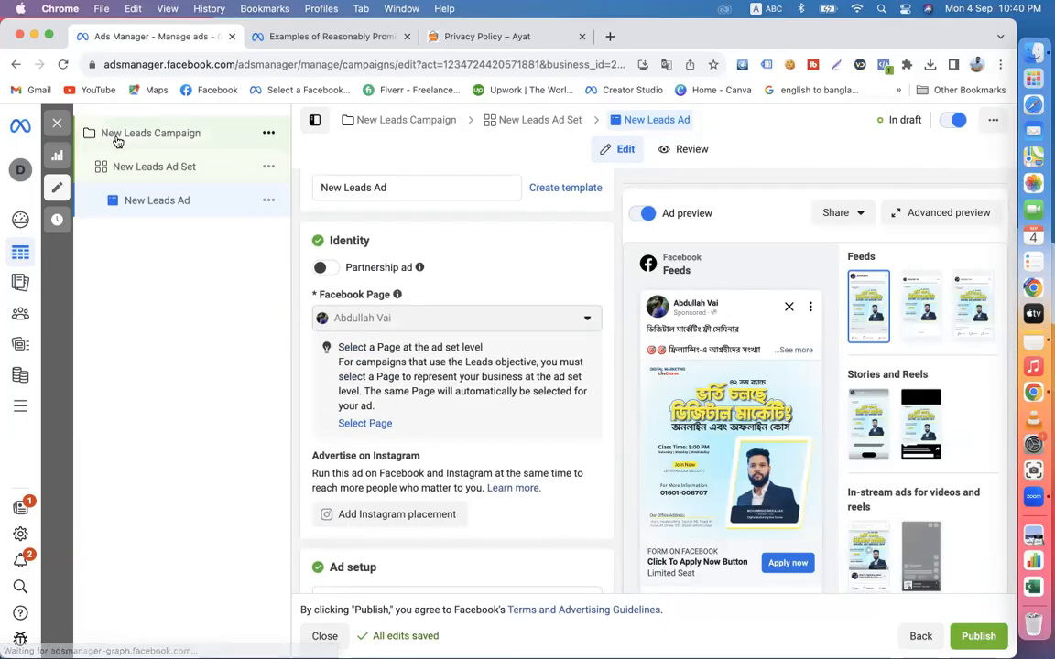
{"action": "left_click", "coordinate": [56, 122]}
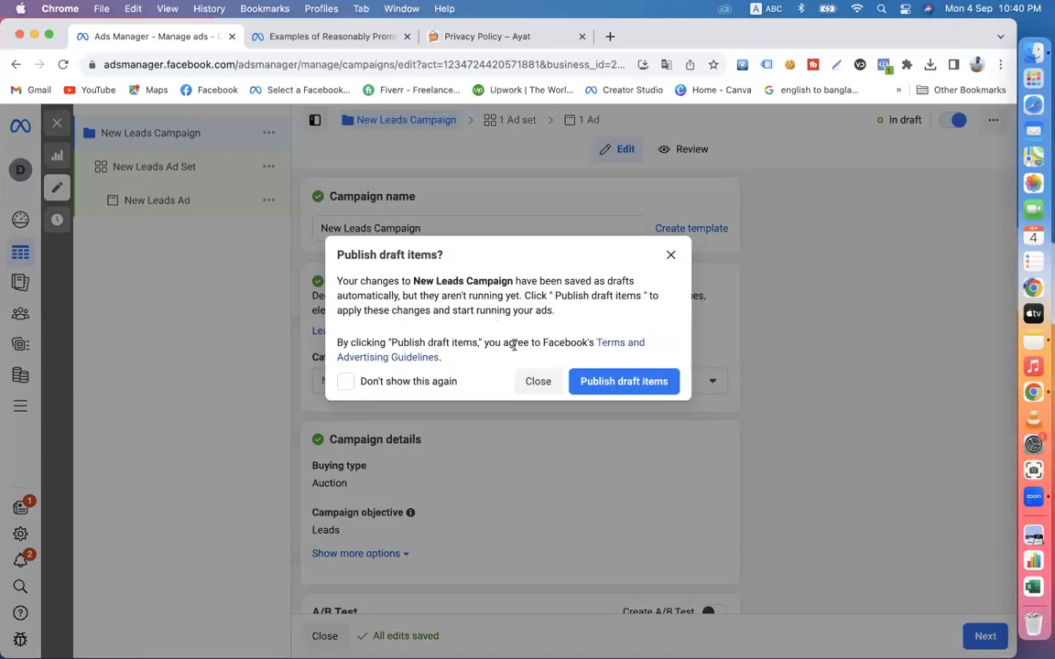
{"action": "left_click", "coordinate": [540, 383]}
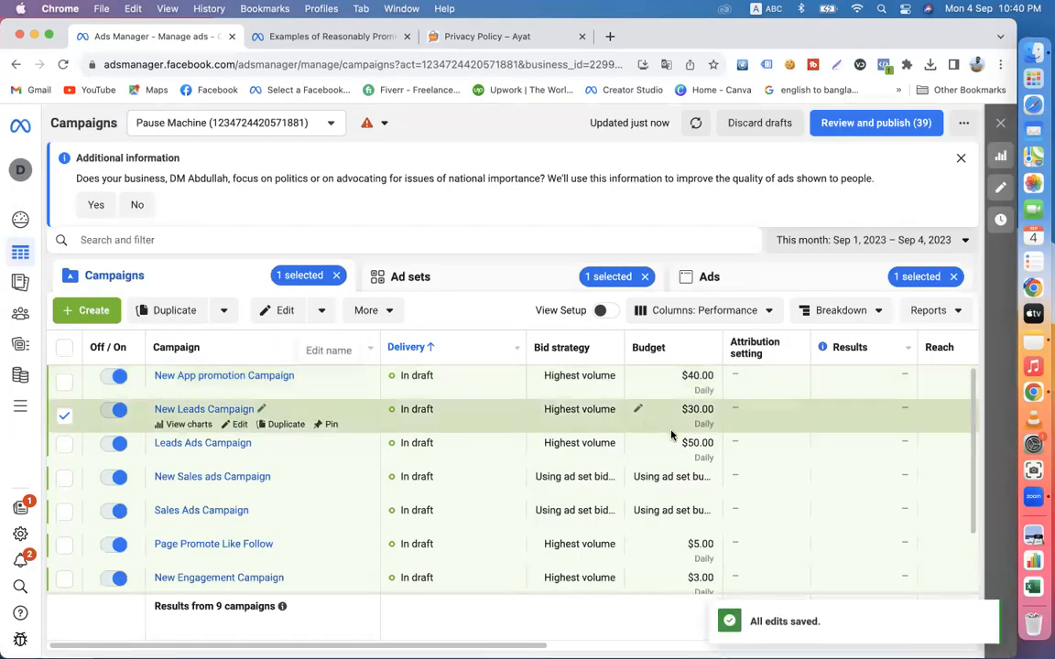
{"action": "scroll", "coordinate": [850, 466], "scroll_direction": "right", "scroll_amount": 10}
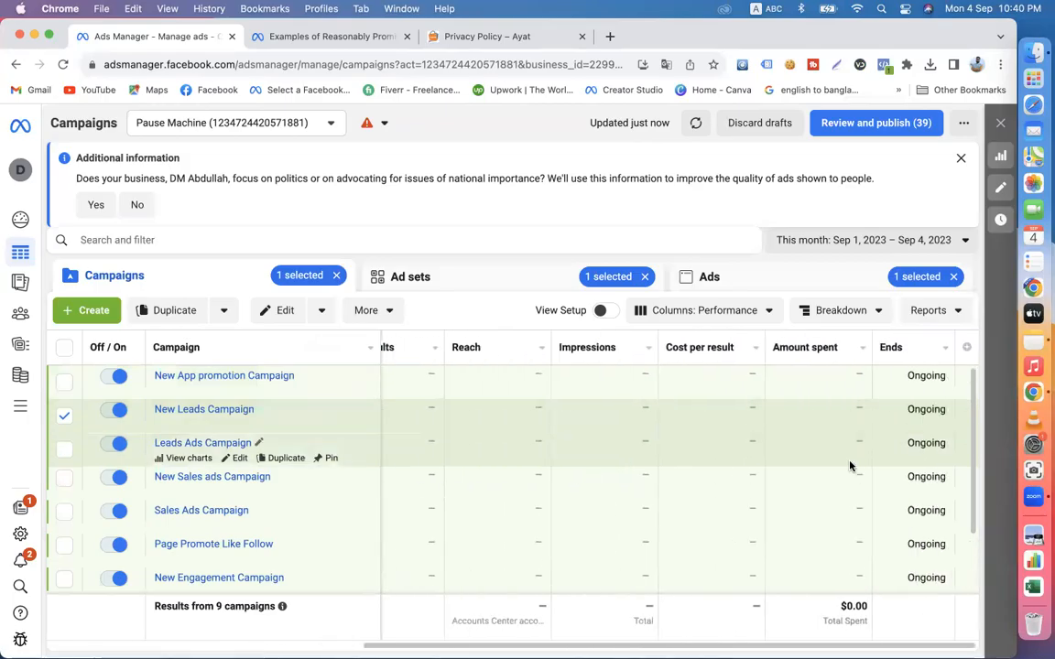
{"action": "left_click", "coordinate": [335, 276]}
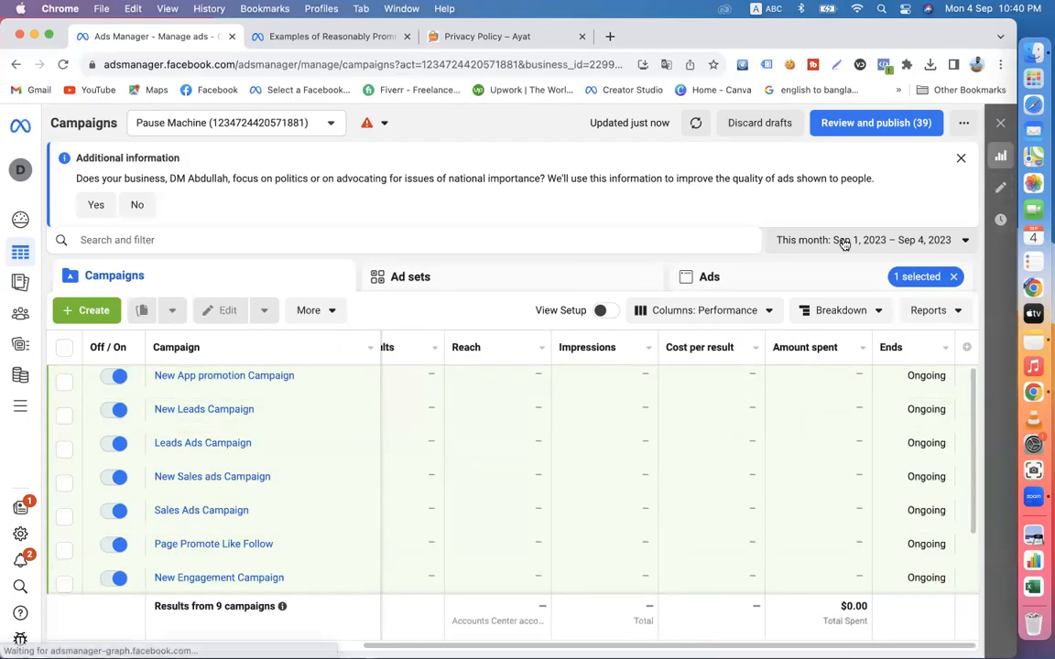
{"action": "left_click", "coordinate": [953, 277]}
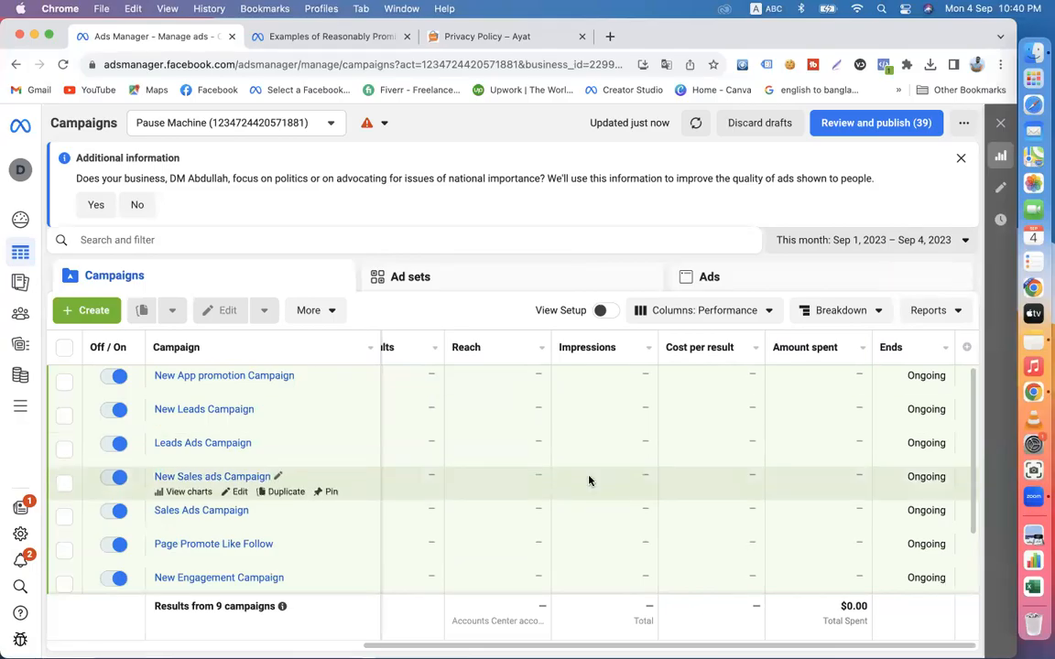
- Search for "login business suite" in place of the help article, close the Privacy Policy page, and open Meta Business Suite from the results
{"action": "left_click", "coordinate": [297, 38]}
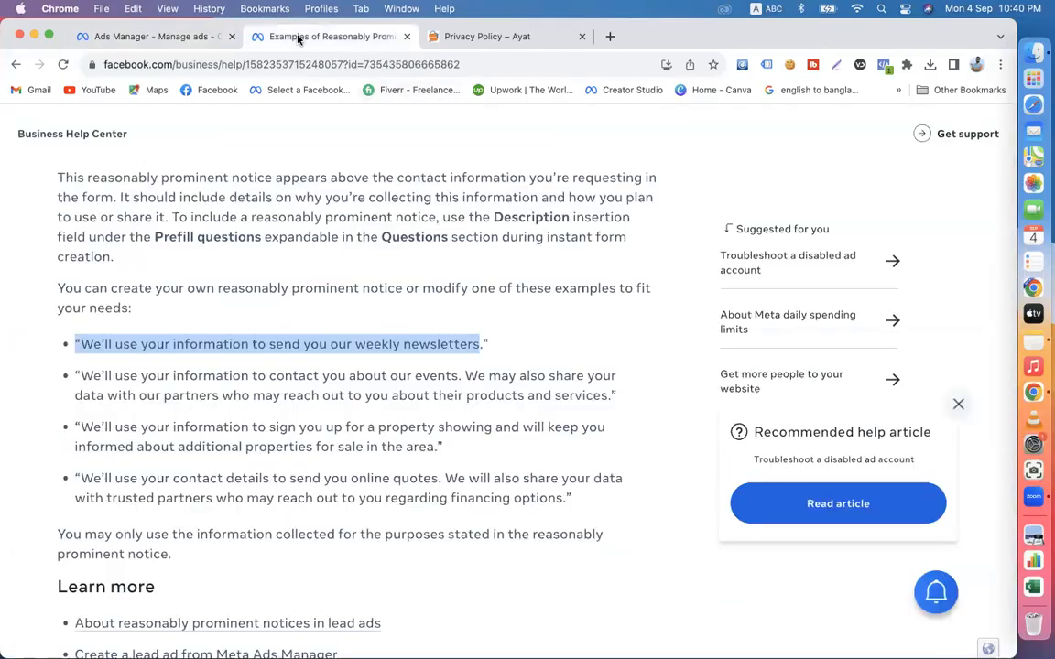
{"action": "left_click", "coordinate": [226, 65]}
{"action": "type", "text": "log"}
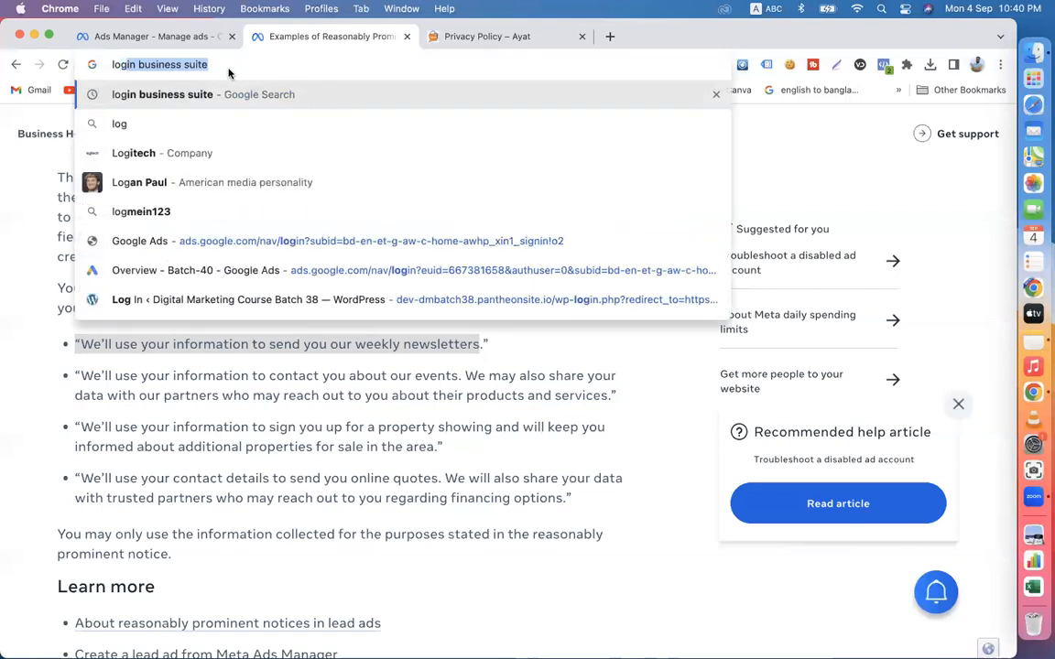
{"action": "key", "text": "Return"}
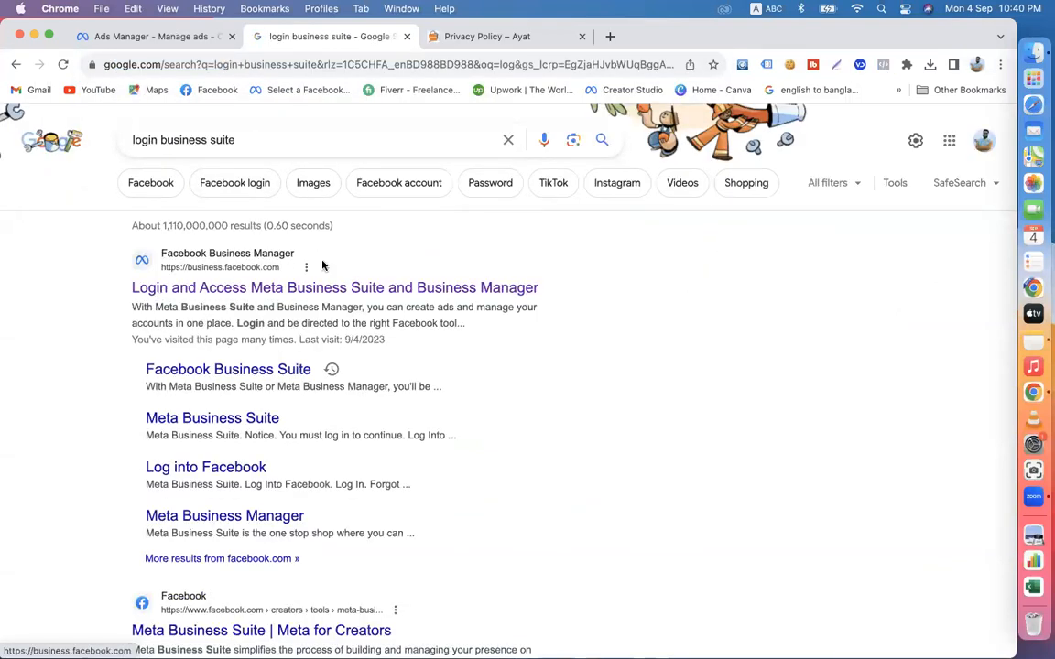
{"action": "left_click", "coordinate": [582, 37]}
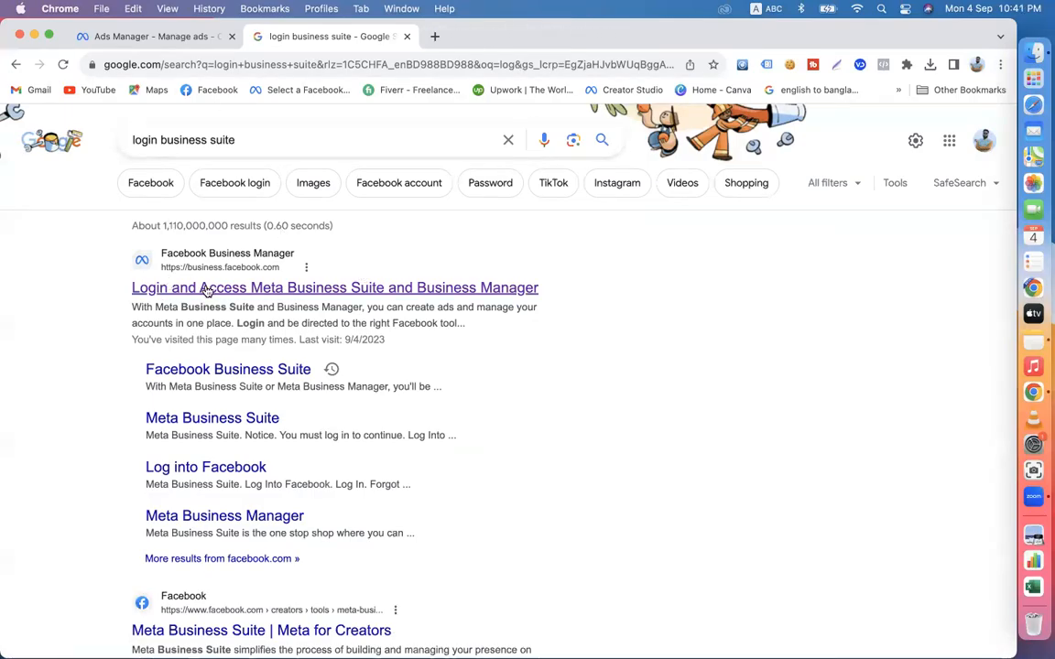
{"action": "left_click", "coordinate": [268, 290]}
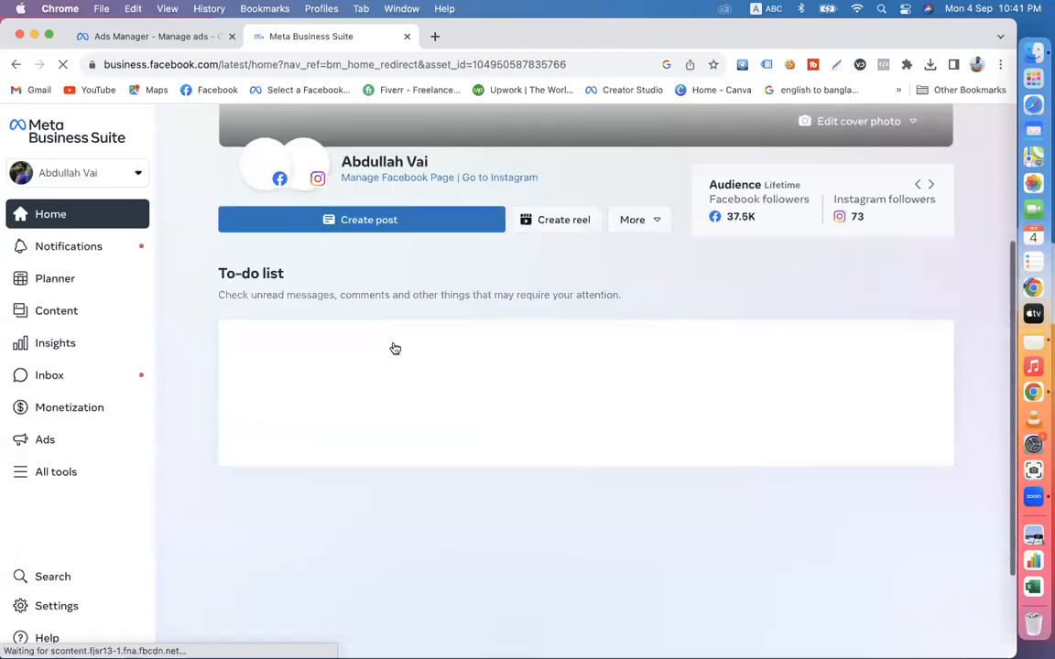
- Open the Instant Forms page from Meta Business Suite's list of all tools
{"action": "left_click", "coordinate": [135, 173]}
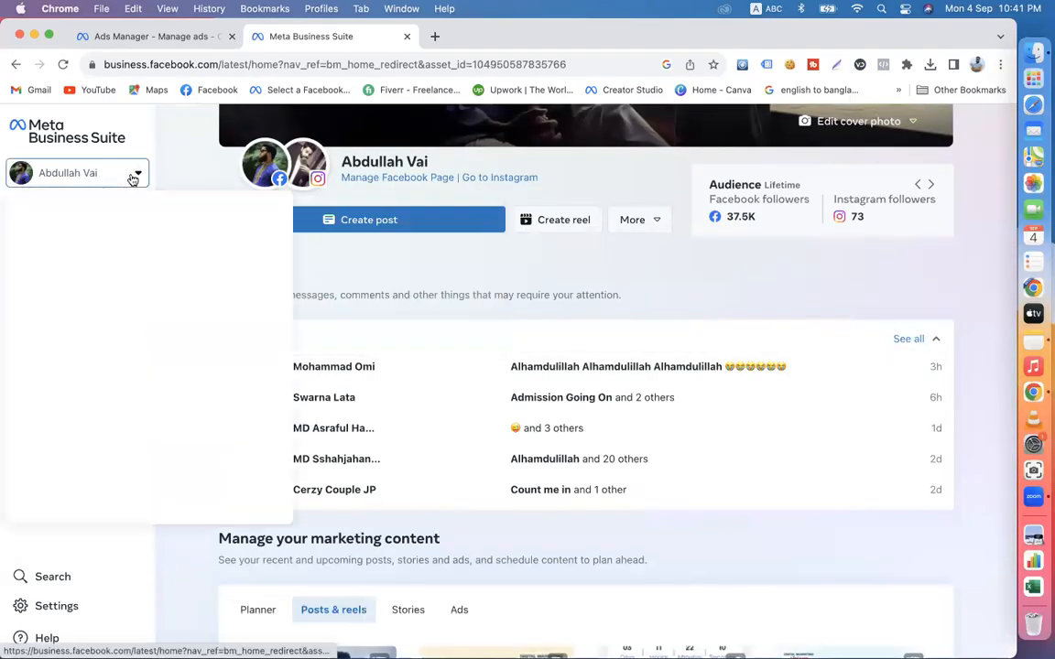
{"action": "left_click", "coordinate": [167, 167]}
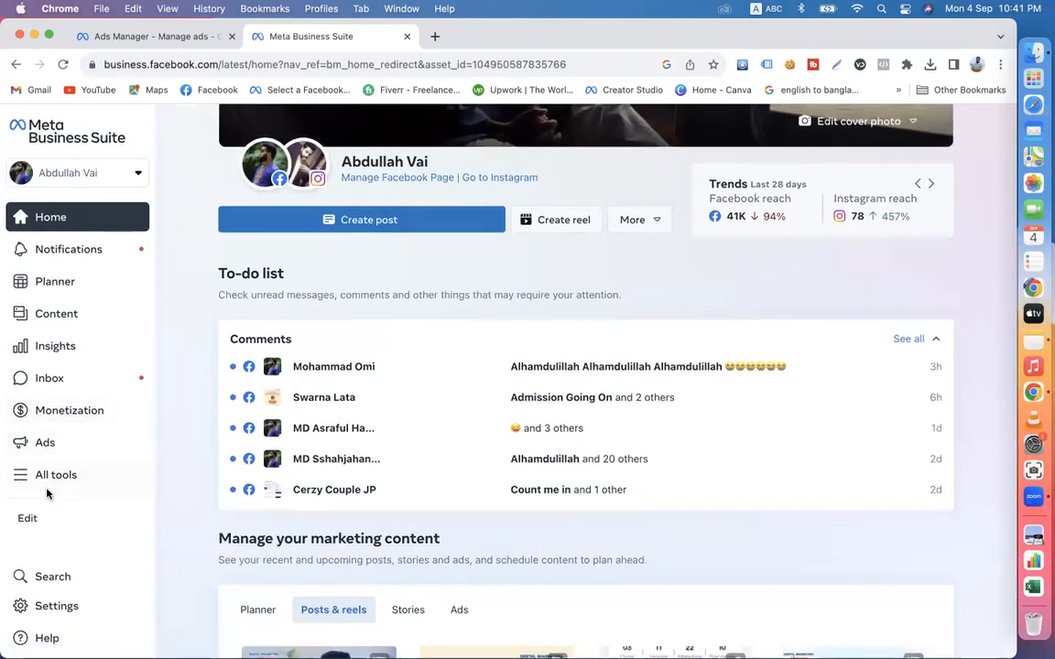
{"action": "left_click", "coordinate": [64, 486]}
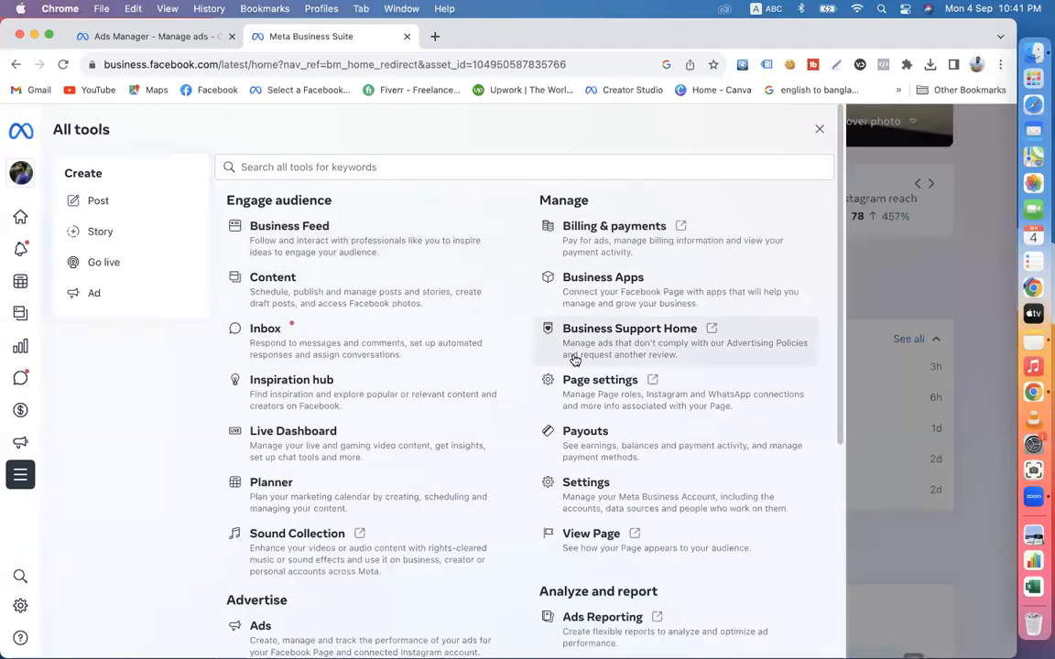
{"action": "scroll", "coordinate": [474, 479], "scroll_direction": "down", "scroll_amount": 5}
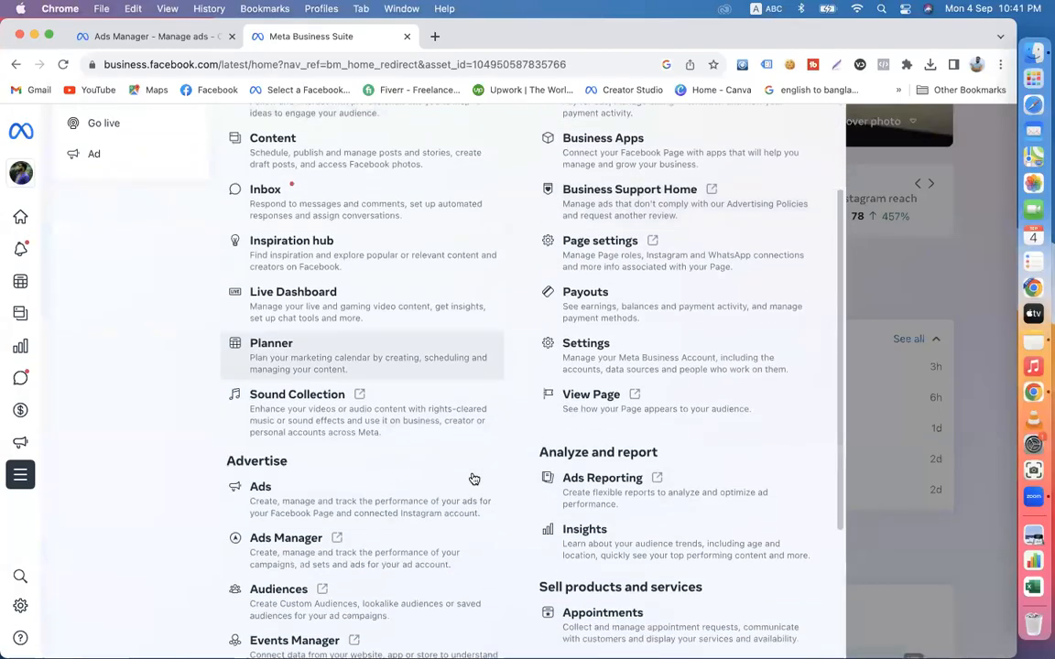
{"action": "scroll", "coordinate": [473, 479], "scroll_direction": "down", "scroll_amount": 3}
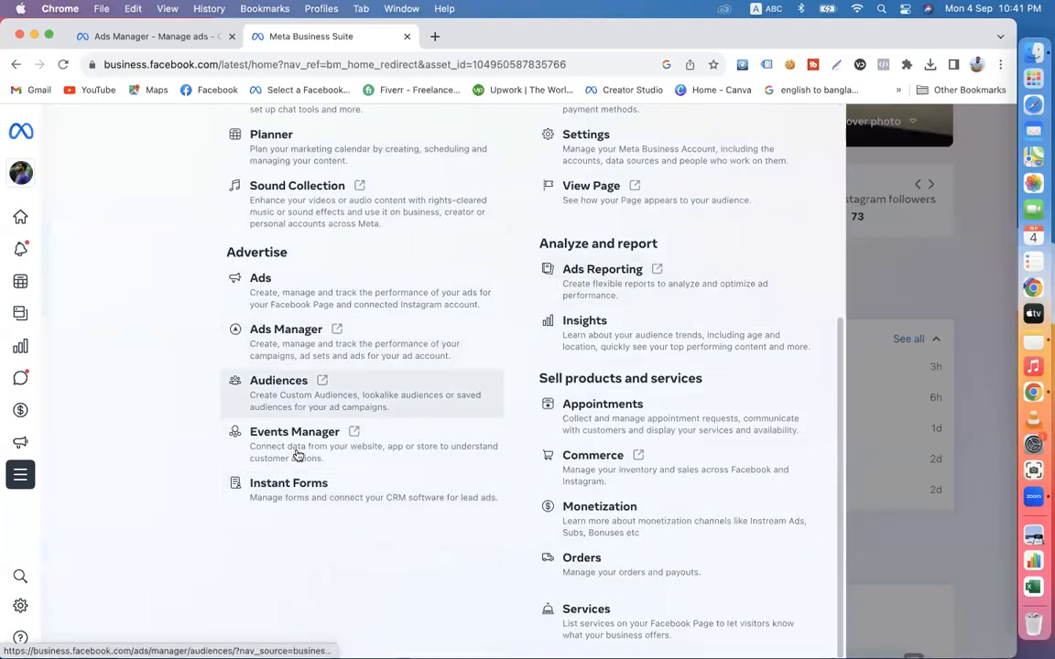
{"action": "left_click", "coordinate": [304, 499]}
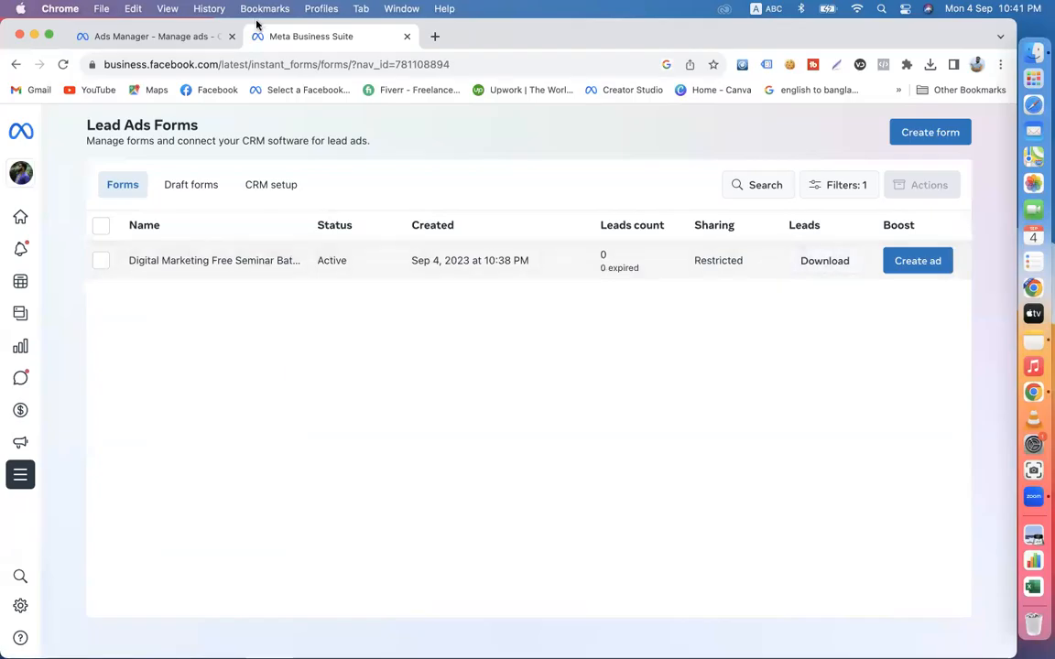
- Select the Digital Marketing Free Seminar Batch 42 form, look over its details and close them
{"action": "left_click", "coordinate": [160, 36]}
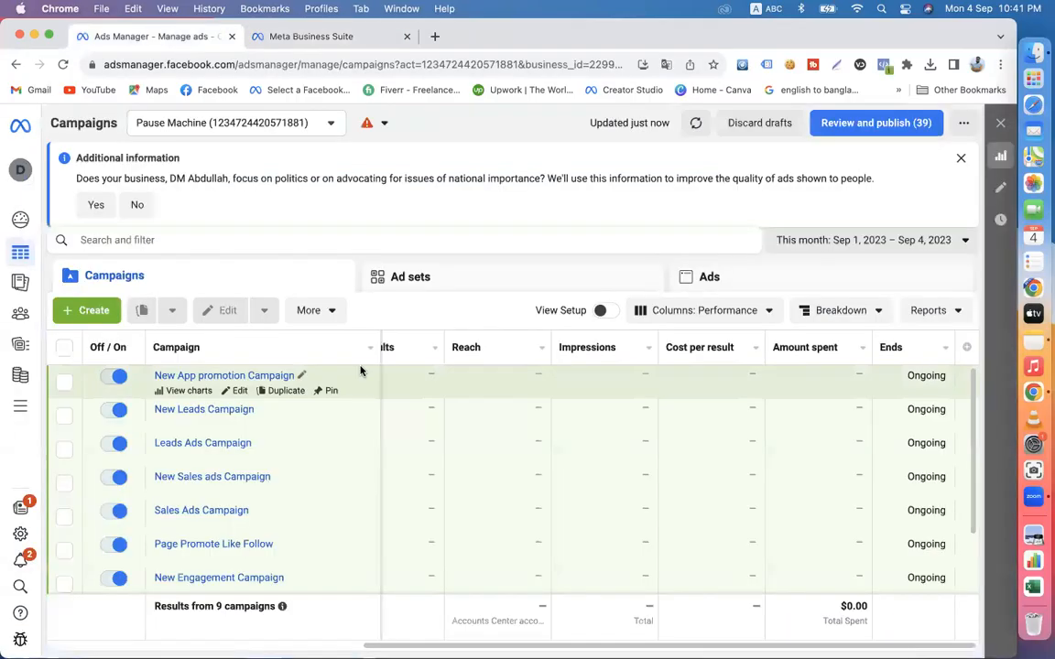
{"action": "left_click", "coordinate": [306, 38]}
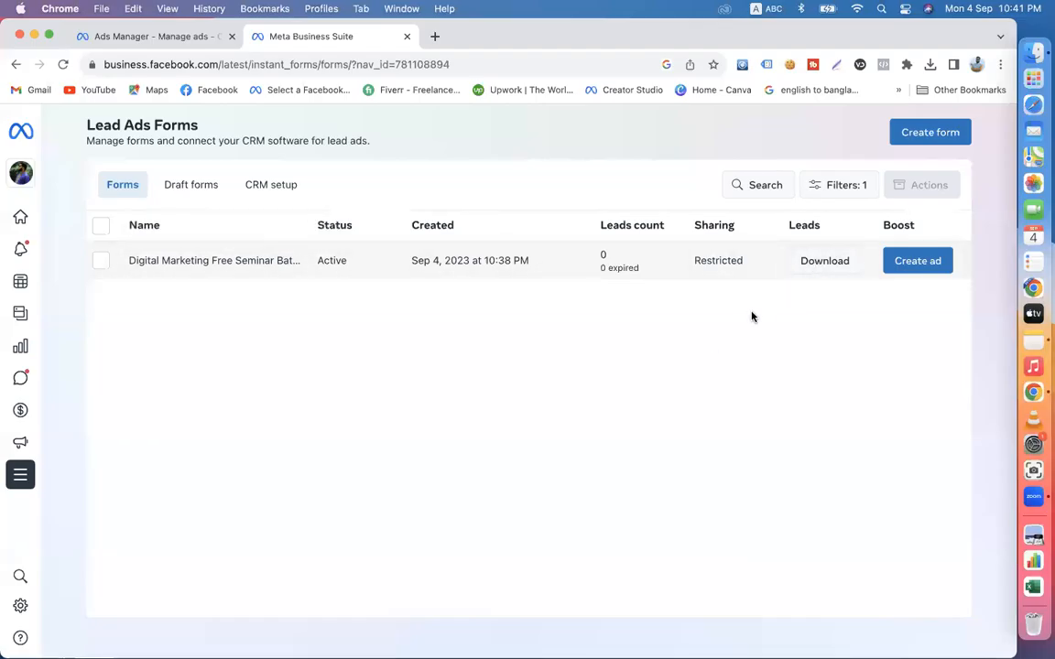
{"action": "left_click", "coordinate": [101, 266]}
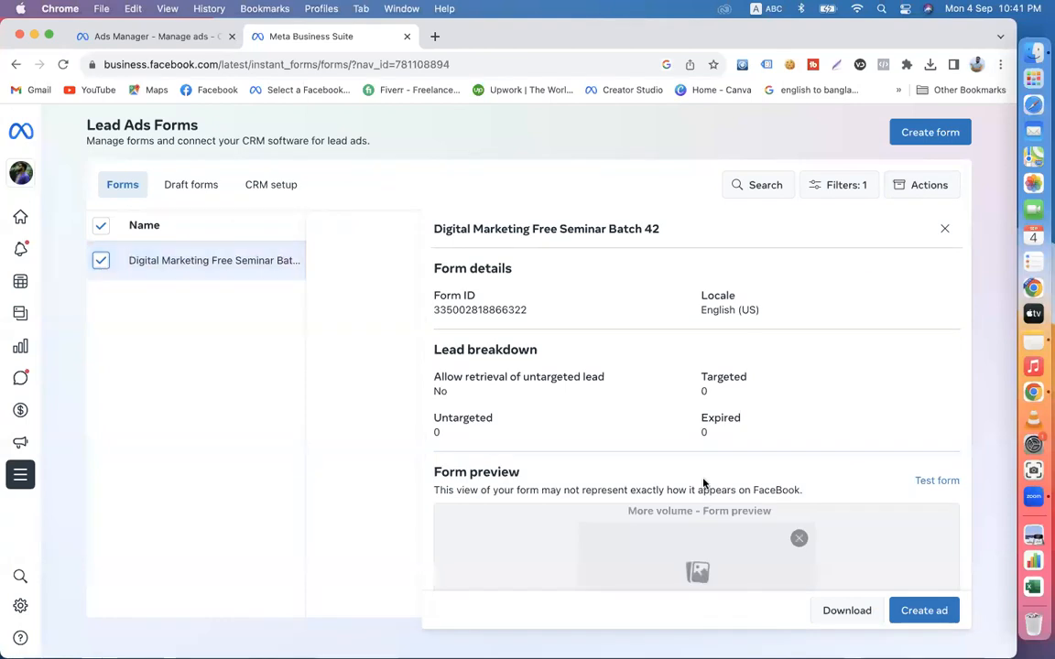
{"action": "left_click", "coordinate": [947, 228]}
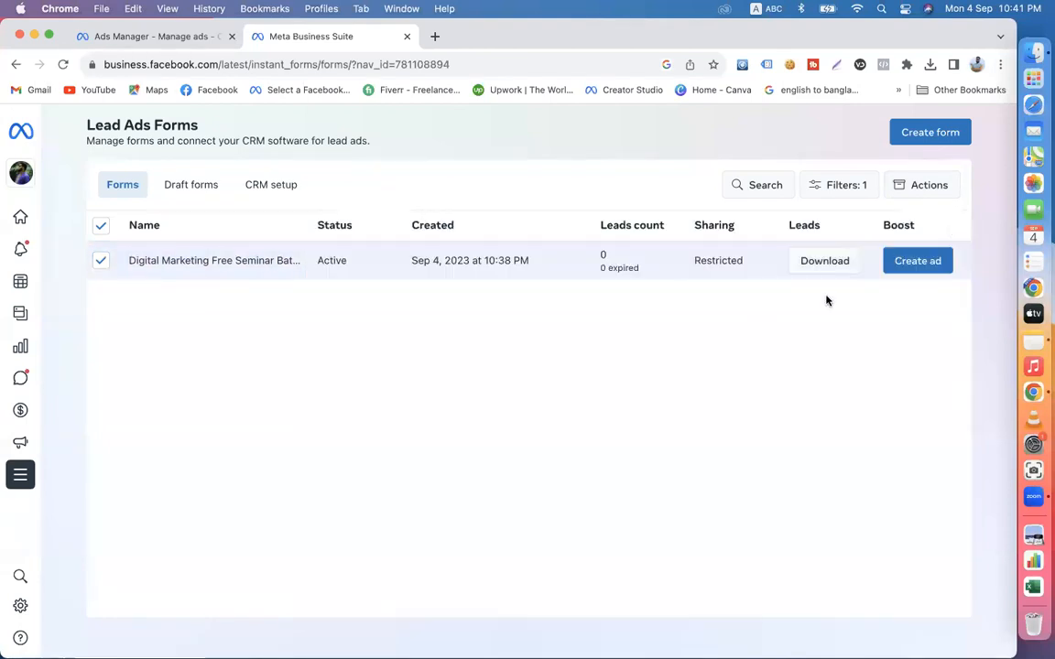
- Download the new leads of the Digital Marketing Free Seminar Batch 42 form as an XLS file
{"action": "left_click", "coordinate": [823, 261]}
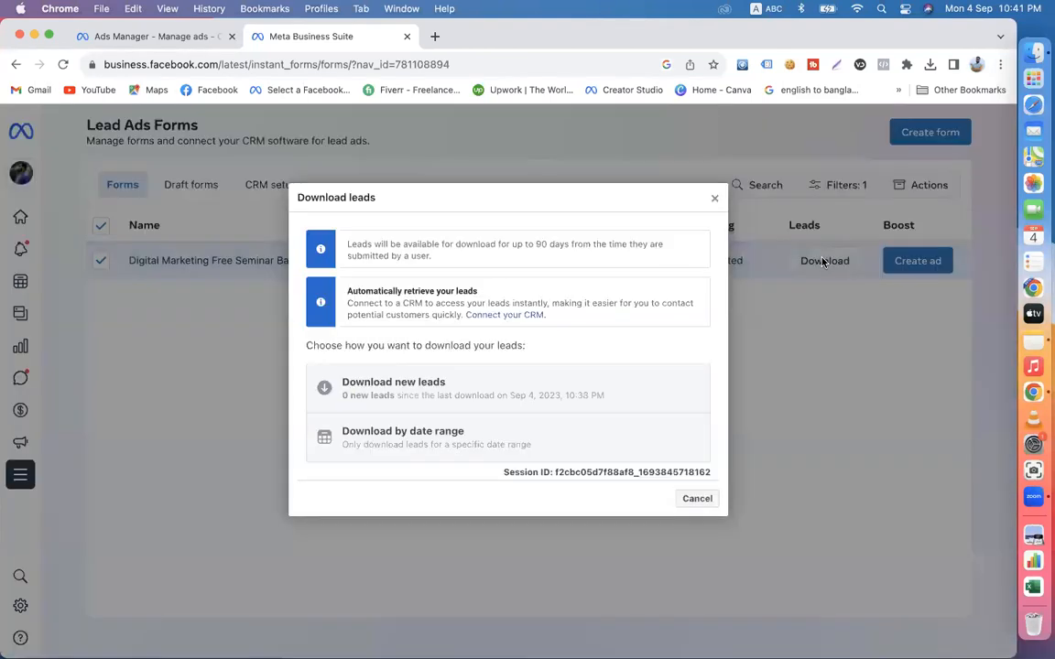
{"action": "left_click", "coordinate": [424, 395]}
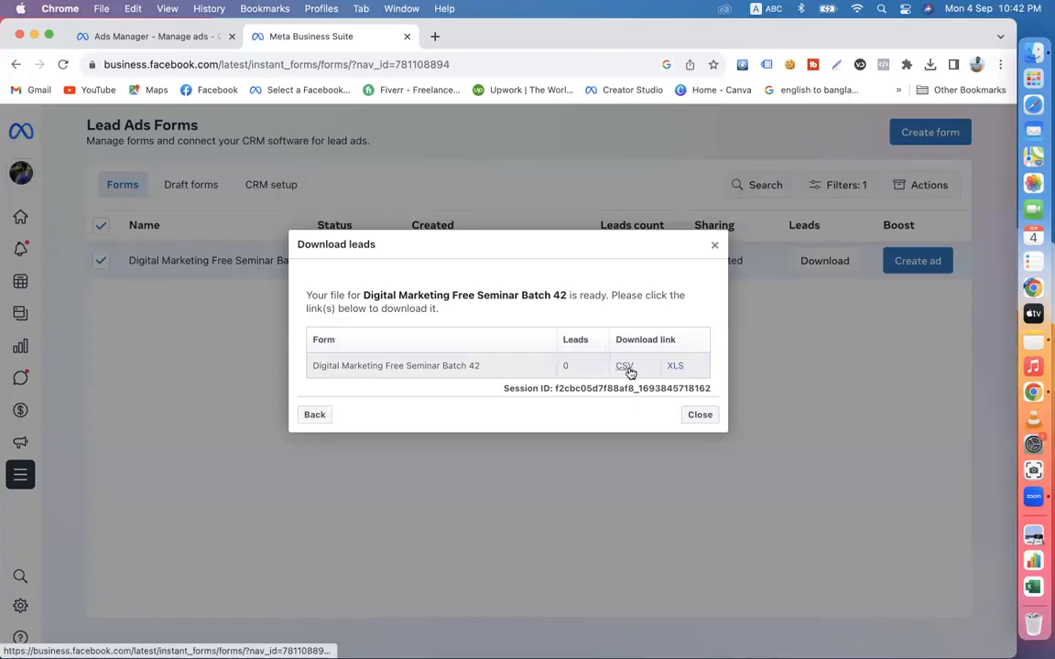
{"action": "left_click", "coordinate": [679, 367]}
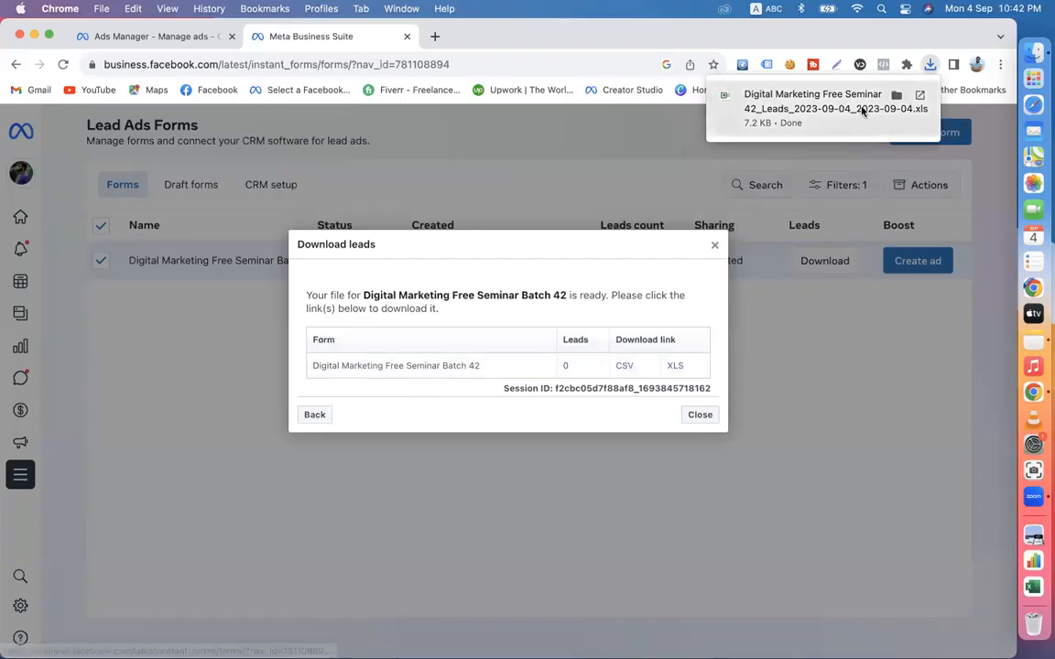
- Show the downloaded leads file in the Downloads folder and open it in Excel
{"action": "left_click", "coordinate": [898, 94]}
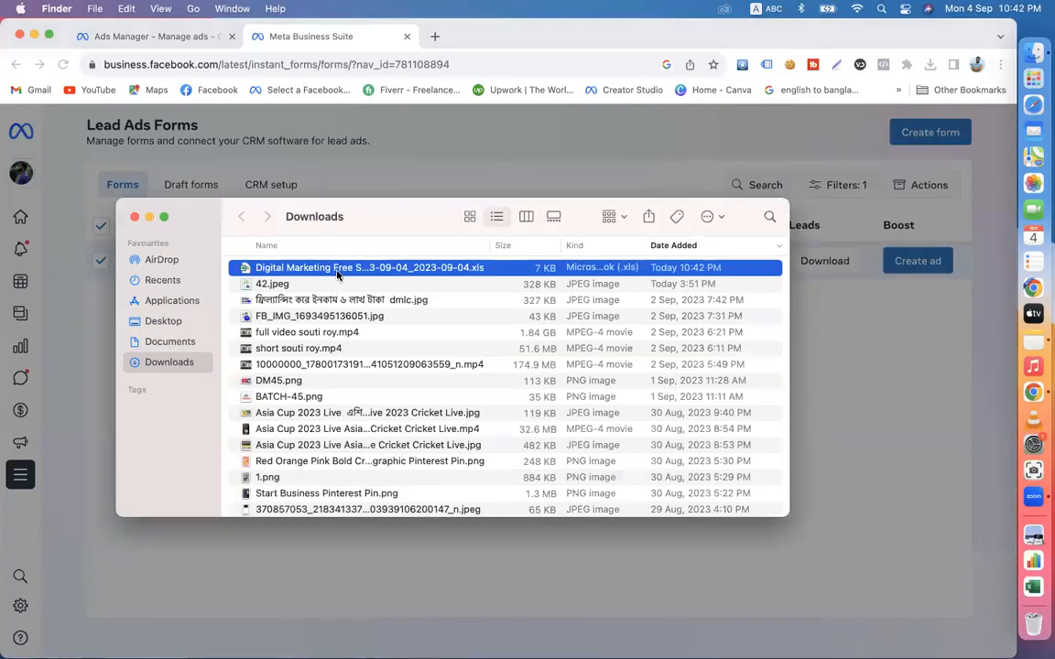
{"action": "key", "text": "Return"}
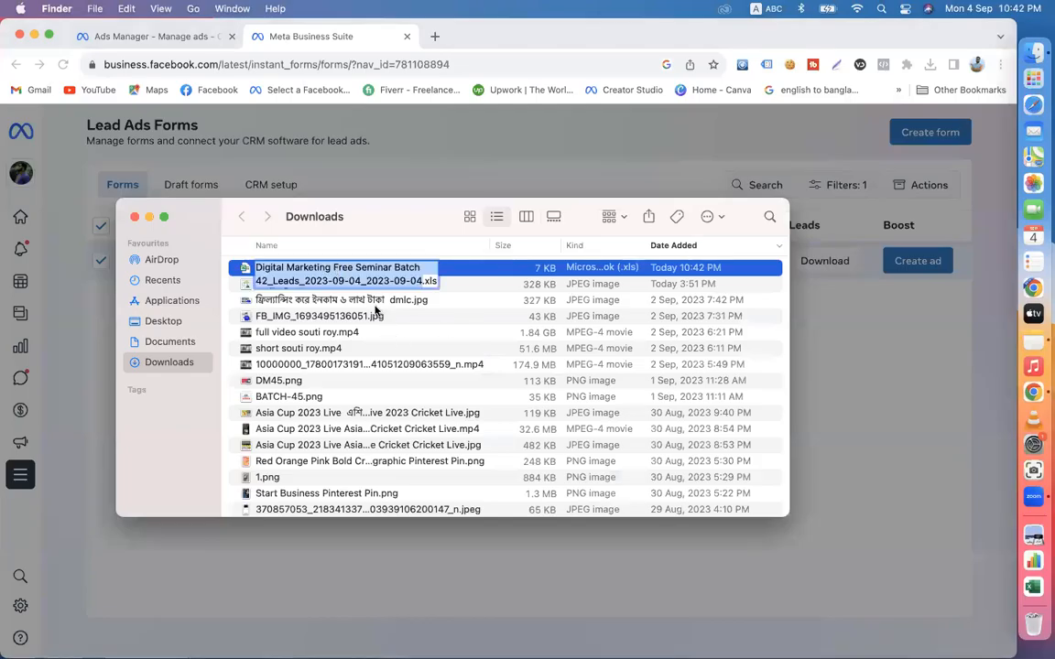
{"action": "left_click", "coordinate": [375, 306]}
{"action": "double_click", "coordinate": [328, 267]}
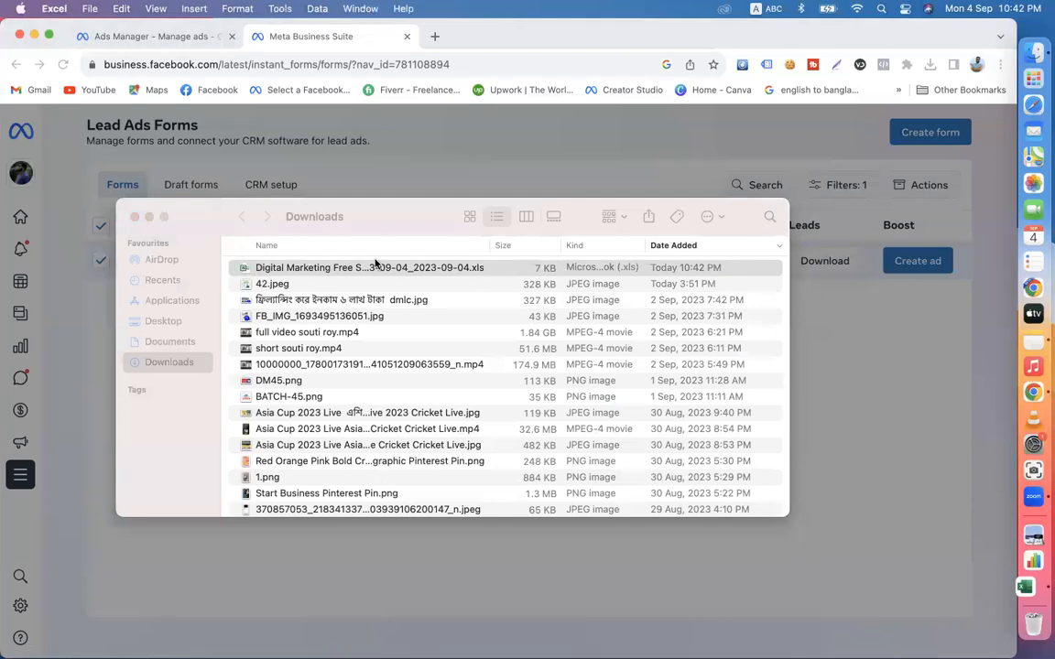
{"action": "left_click", "coordinate": [483, 314]}
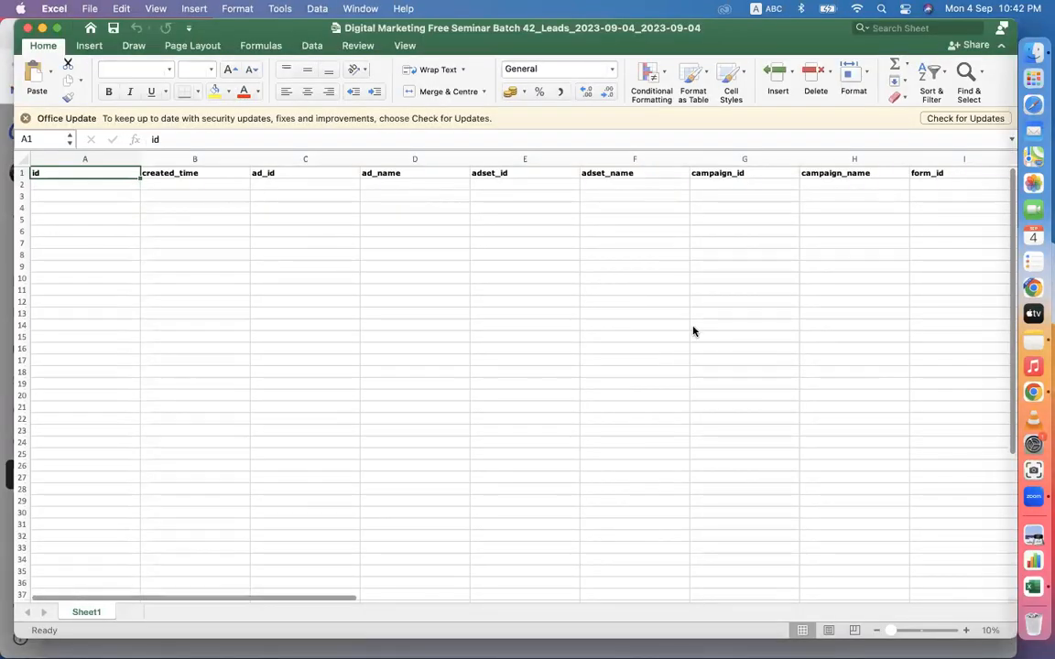
- Examine the leads sheet's full_name, phone_number, email, city and platform columns, highlighting the cells of each
{"action": "scroll", "coordinate": [693, 331], "scroll_direction": "right", "scroll_amount": 10}
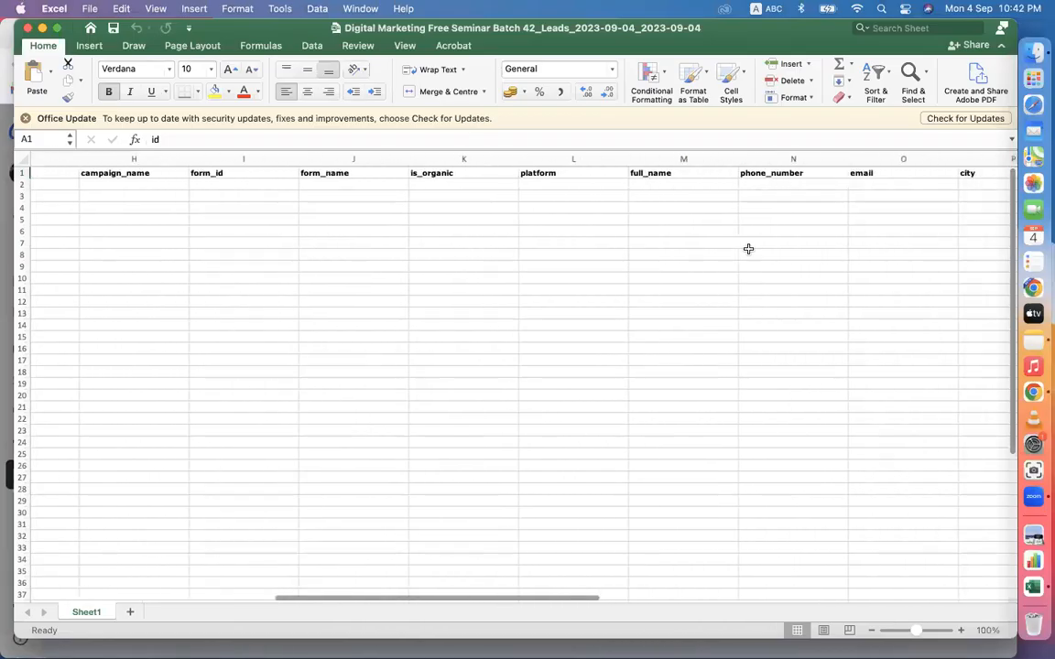
{"action": "scroll", "coordinate": [747, 249], "scroll_direction": "right", "scroll_amount": 5}
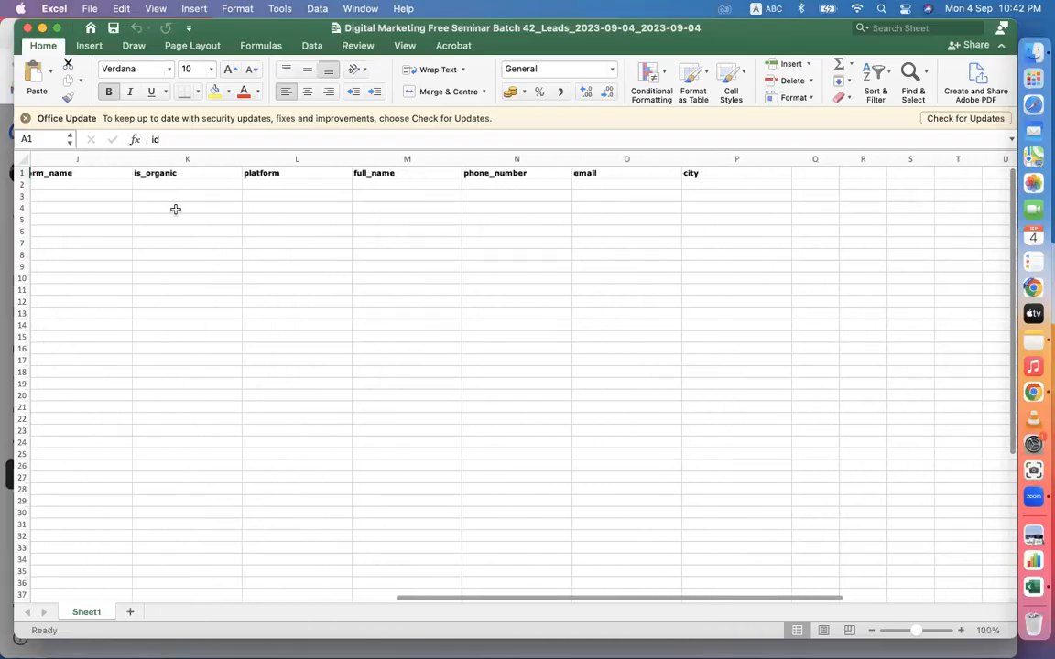
{"action": "left_click", "coordinate": [409, 171]}
{"action": "left_click_drag", "start_coordinate": [414, 175], "coordinate": [429, 405]}
{"action": "left_click_drag", "start_coordinate": [414, 256], "coordinate": [449, 504]}
{"action": "left_click", "coordinate": [528, 187]}
{"action": "left_click_drag", "start_coordinate": [528, 187], "coordinate": [562, 543]}
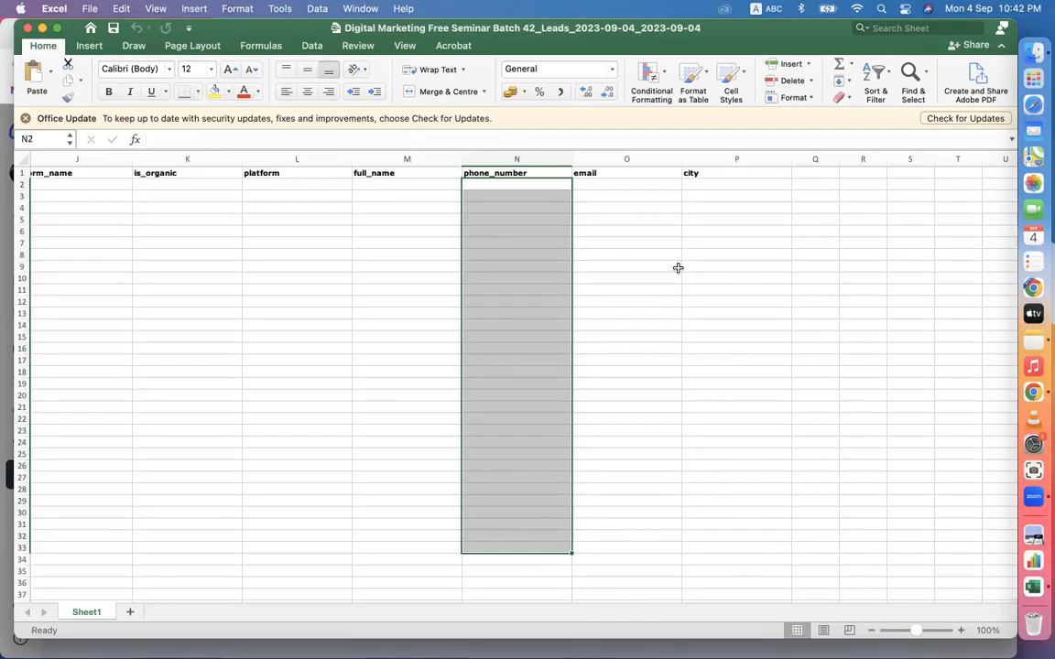
{"action": "left_click_drag", "start_coordinate": [622, 196], "coordinate": [650, 528]}
{"action": "left_click_drag", "start_coordinate": [717, 196], "coordinate": [737, 436]}
{"action": "left_click_drag", "start_coordinate": [710, 360], "coordinate": [401, 203]}
{"action": "left_click_drag", "start_coordinate": [266, 174], "coordinate": [314, 488]}
- Look back over the campaign and form columns, and highlight cells under full_name, phone_number and email
{"action": "scroll", "coordinate": [134, 370], "scroll_direction": "left", "scroll_amount": 3}
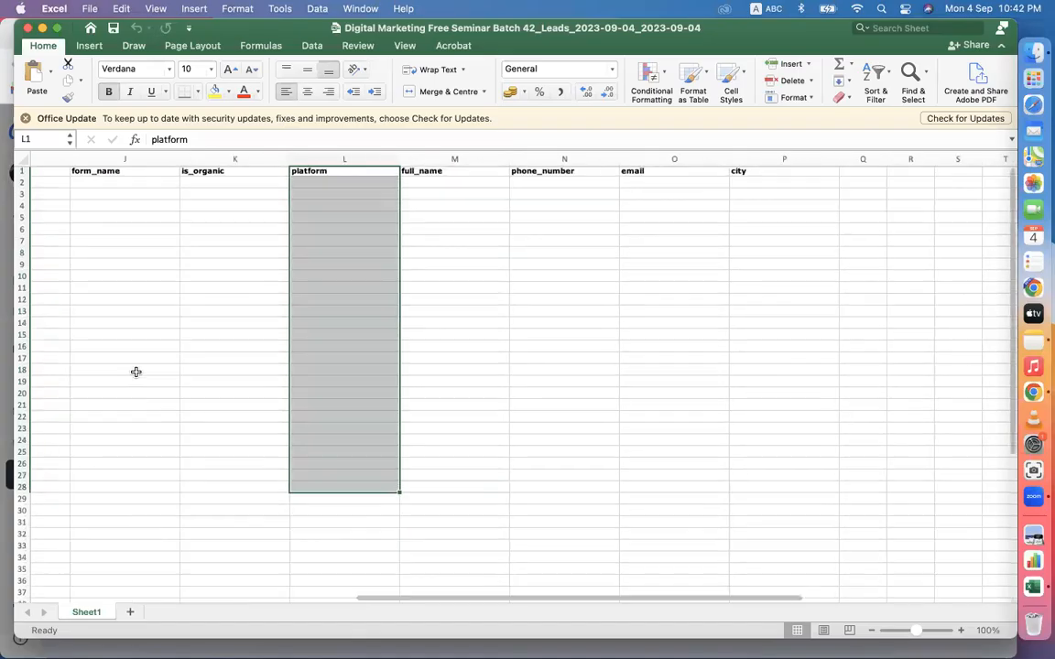
{"action": "scroll", "coordinate": [184, 337], "scroll_direction": "left", "scroll_amount": 3}
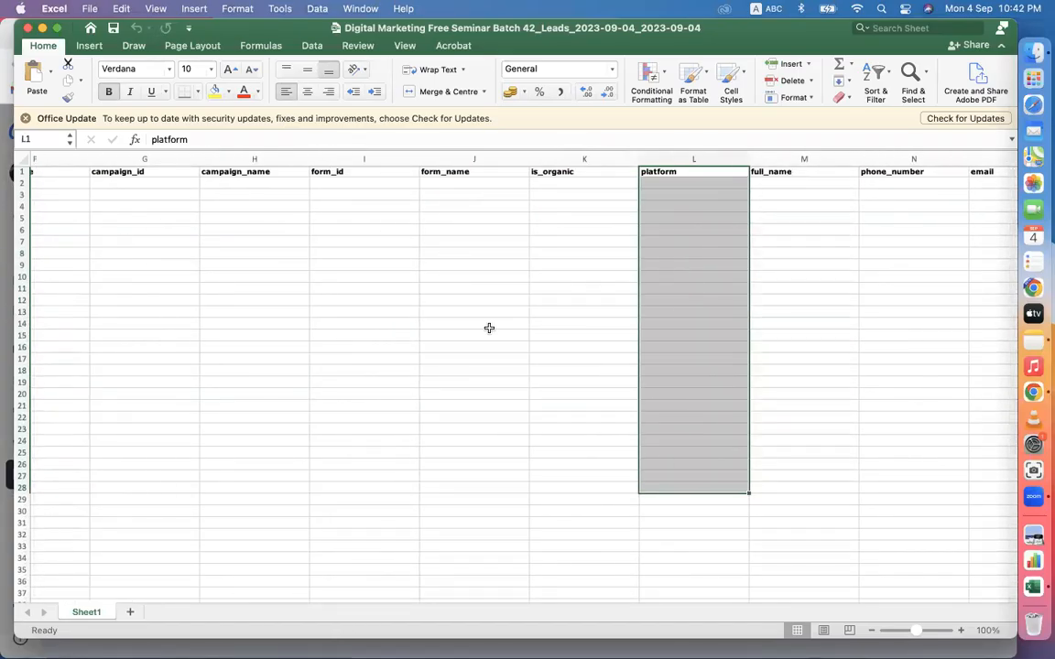
{"action": "scroll", "coordinate": [489, 328], "scroll_direction": "right", "scroll_amount": 5}
{"action": "left_click_drag", "start_coordinate": [419, 195], "coordinate": [461, 584]}
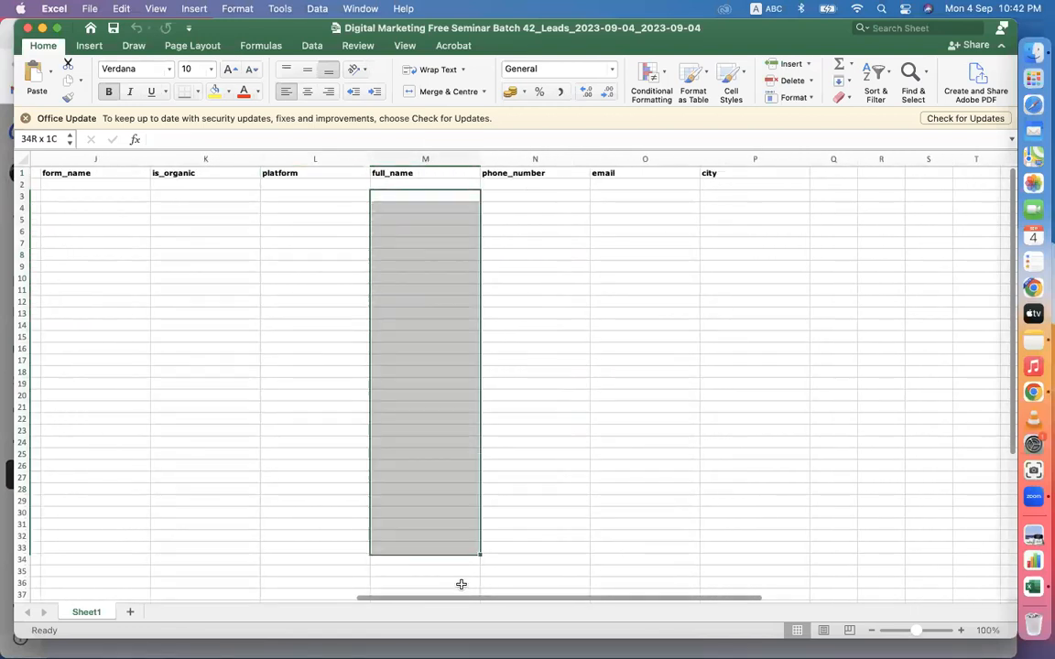
{"action": "left_click_drag", "start_coordinate": [515, 198], "coordinate": [544, 574]}
{"action": "left_click_drag", "start_coordinate": [644, 207], "coordinate": [731, 298]}
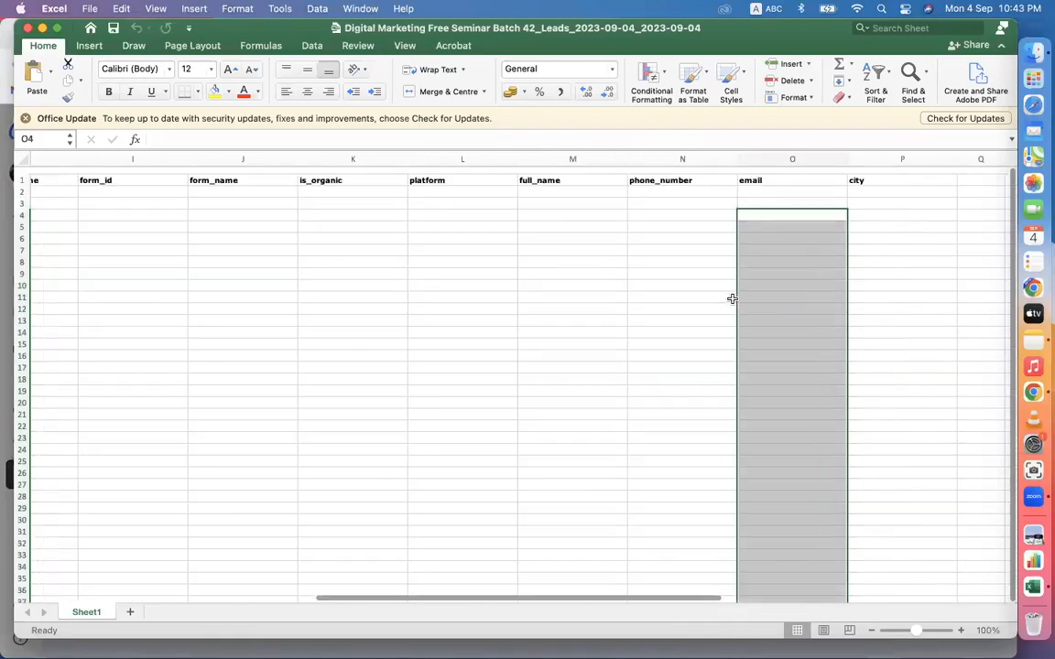
- Open the Form Responses 1 spreadsheet from the Documents folder in Numbers
{"action": "left_click", "coordinate": [1033, 50]}
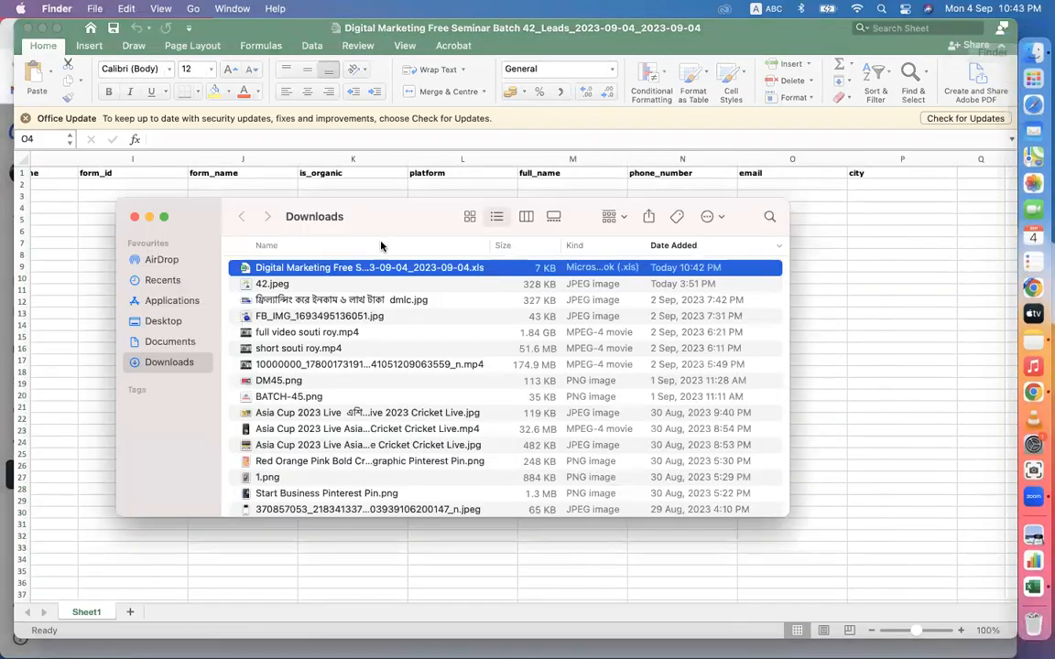
{"action": "left_click", "coordinate": [167, 344]}
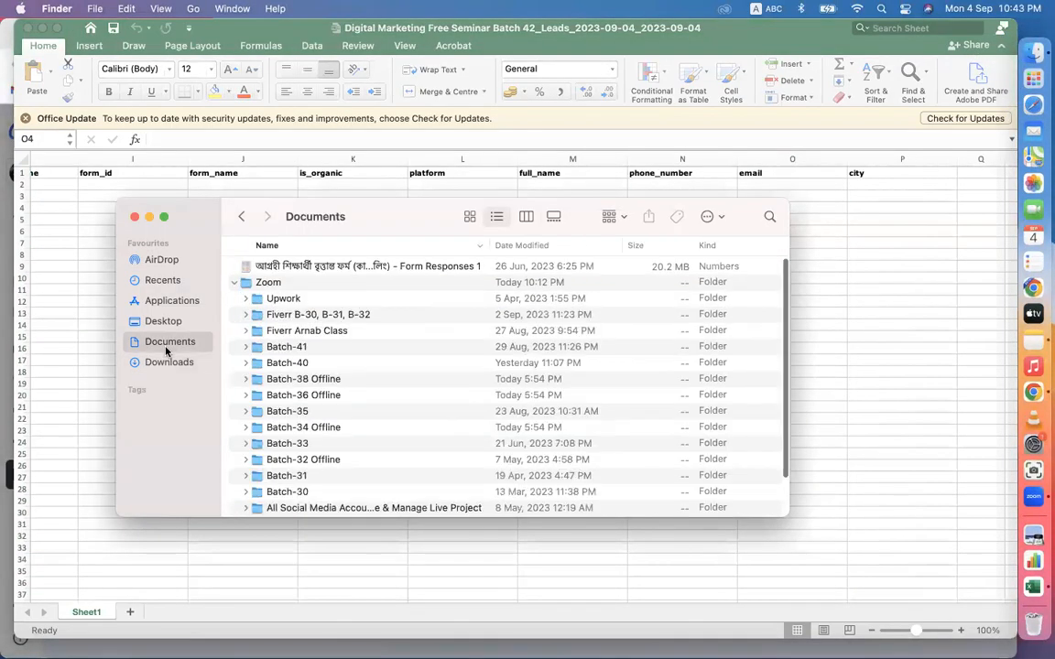
{"action": "left_click", "coordinate": [275, 267]}
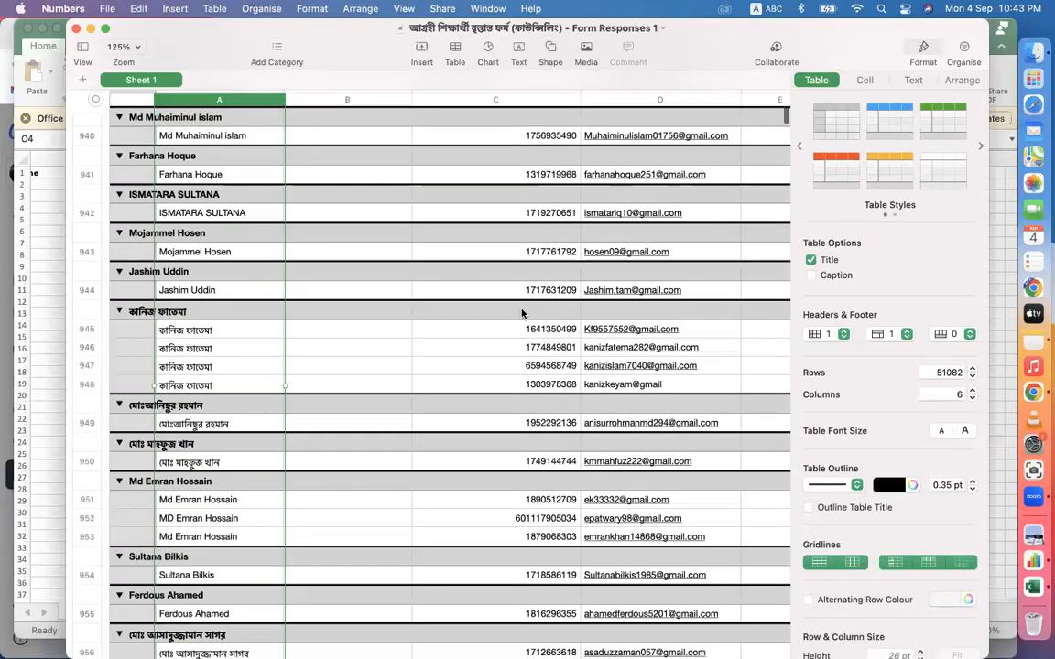
- Look through the names, phone numbers and e-mails in the form responses, and close the spreadsheet and the Documents window
{"action": "scroll", "coordinate": [522, 313], "scroll_direction": "down", "scroll_amount": 10}
{"action": "scroll", "coordinate": [523, 313], "scroll_direction": "up", "scroll_amount": 15}
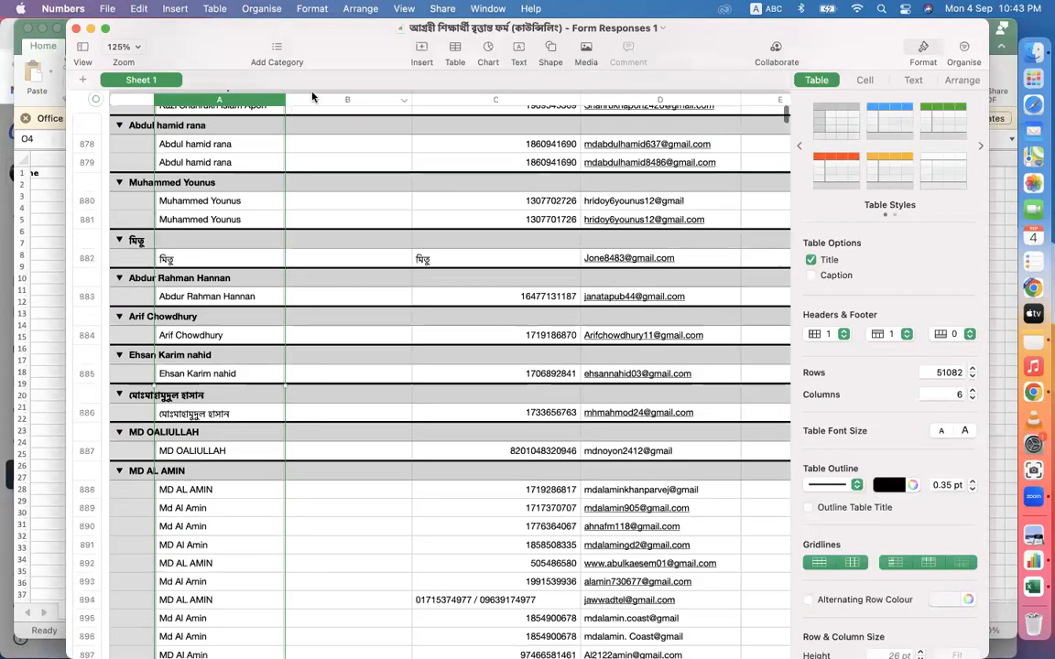
{"action": "scroll", "coordinate": [263, 287], "scroll_direction": "up", "scroll_amount": 15}
{"action": "scroll", "coordinate": [471, 332], "scroll_direction": "up", "scroll_amount": 15}
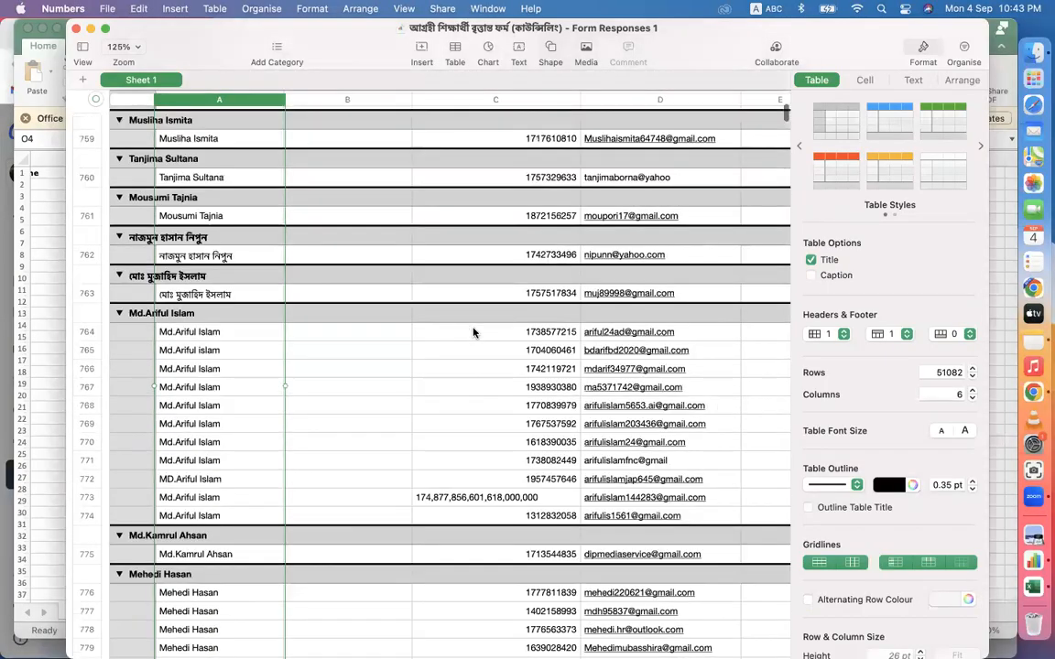
{"action": "scroll", "coordinate": [478, 296], "scroll_direction": "up", "scroll_amount": 10}
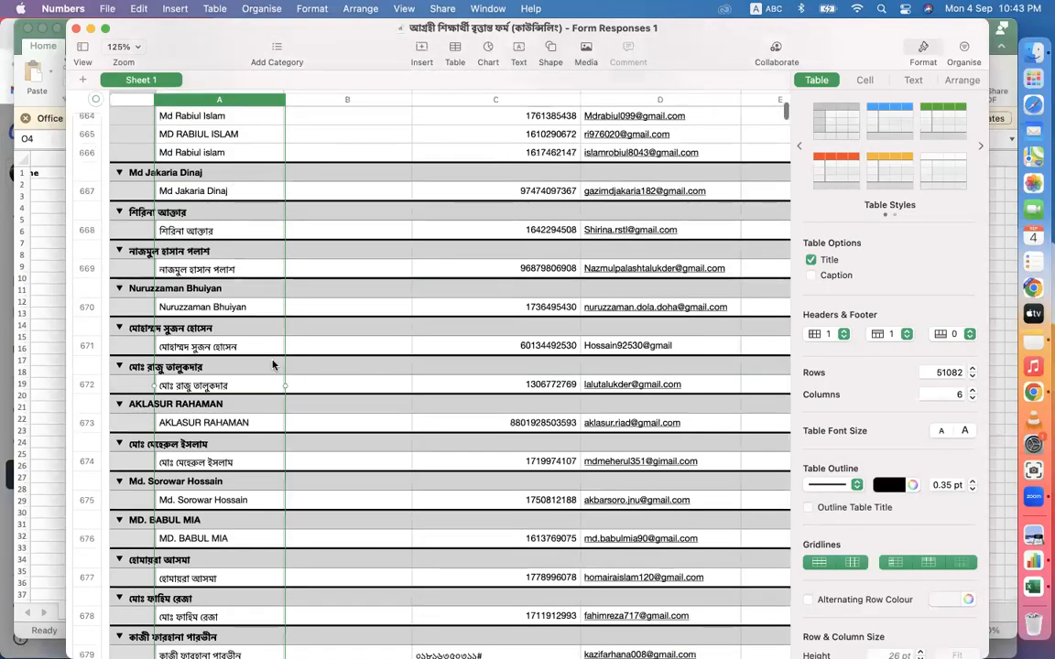
{"action": "scroll", "coordinate": [273, 365], "scroll_direction": "up", "scroll_amount": 15}
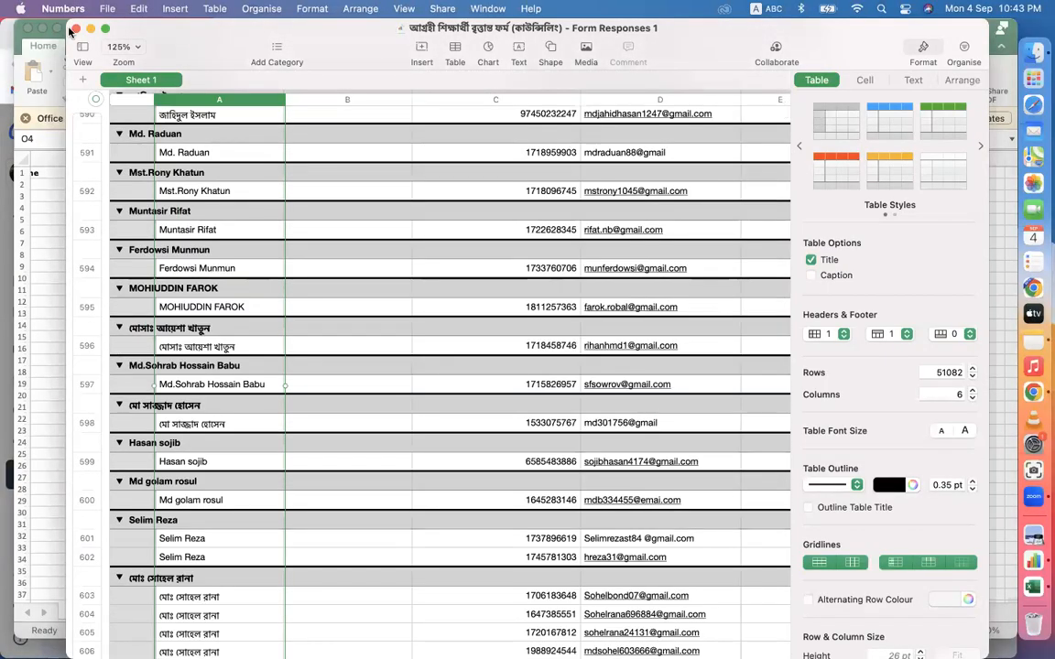
{"action": "left_click", "coordinate": [76, 28]}
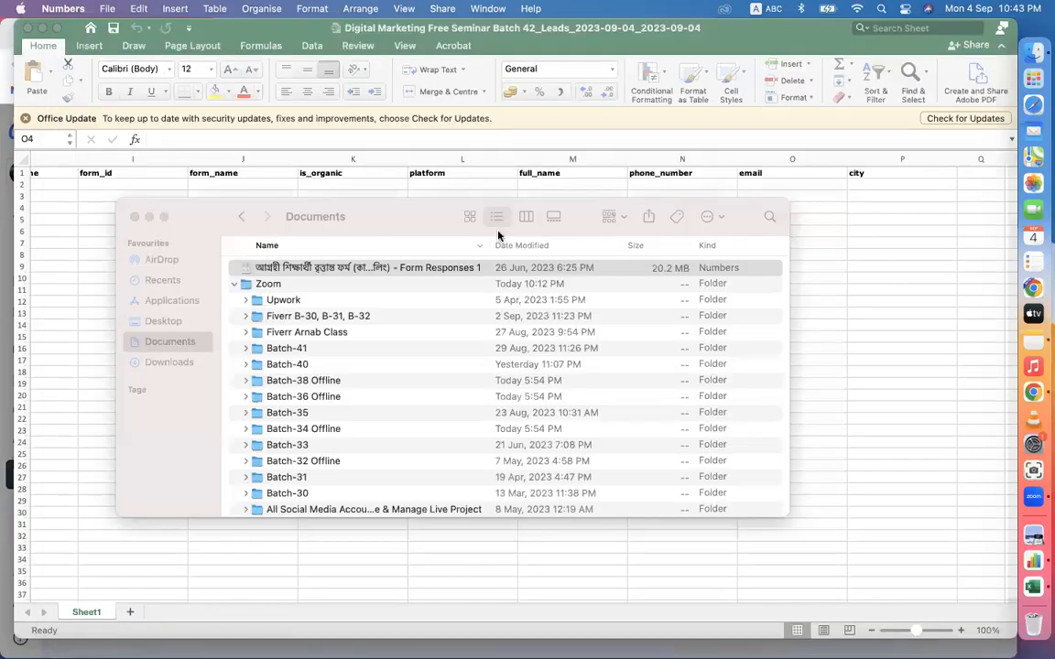
{"action": "left_click", "coordinate": [131, 220]}
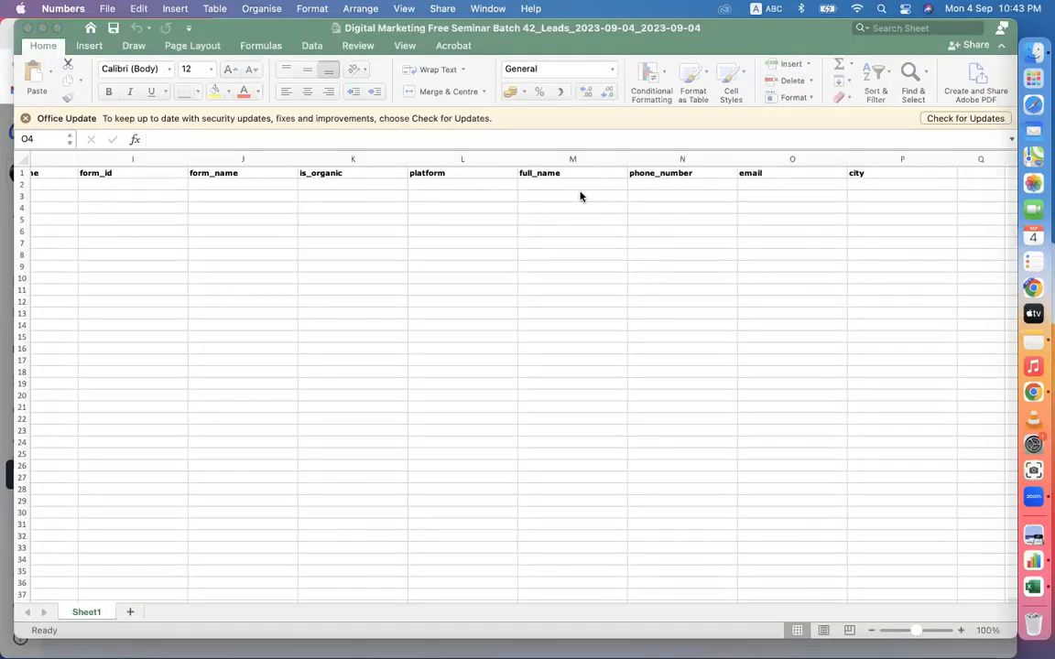
- Return to the leads workbook in Excel and go over the phone_number, email, city and full_name columns by highlighting their cells
{"action": "key", "text": "super+shift+Down"}
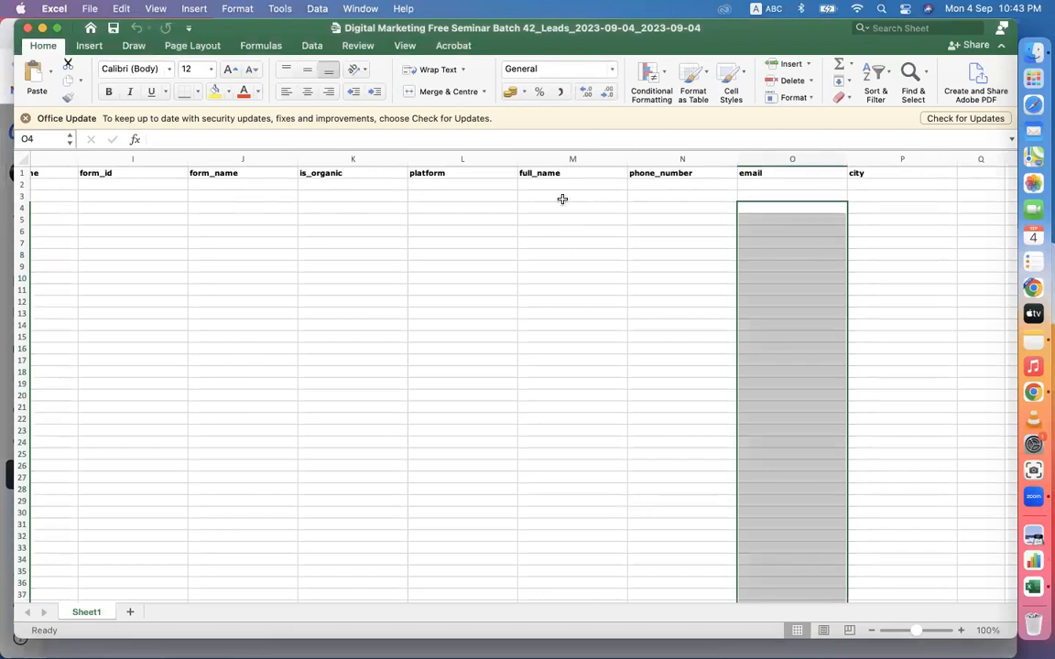
{"action": "left_click_drag", "start_coordinate": [685, 200], "coordinate": [732, 468]}
{"action": "left_click_drag", "start_coordinate": [652, 184], "coordinate": [740, 452]}
{"action": "mouse_move", "coordinate": [804, 183]}
{"action": "left_mouse_down"}
{"action": "mouse_move", "coordinate": [791, 178]}
{"action": "mouse_move", "coordinate": [792, 191]}
{"action": "left_mouse_up"}
{"action": "left_click", "coordinate": [464, 276]}
{"action": "left_click_drag", "start_coordinate": [878, 184], "coordinate": [890, 417]}
{"action": "left_click_drag", "start_coordinate": [560, 186], "coordinate": [574, 490]}
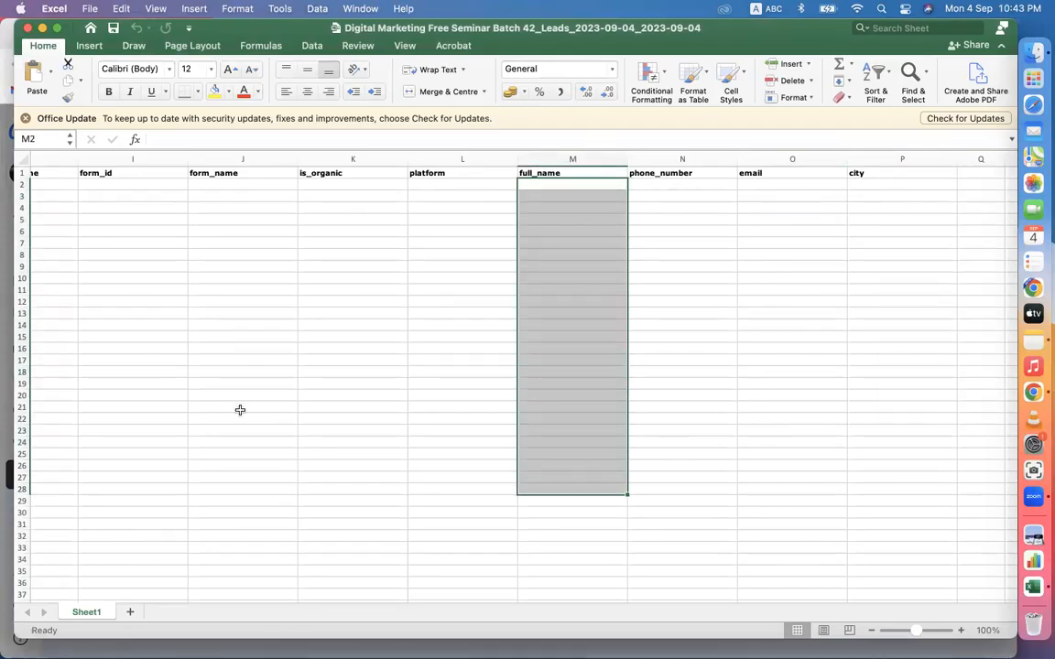
- Highlight cells under phone_number, close the leads workbook, and dismiss the Download leads dialog in Chrome
{"action": "left_click_drag", "start_coordinate": [664, 194], "coordinate": [692, 322]}
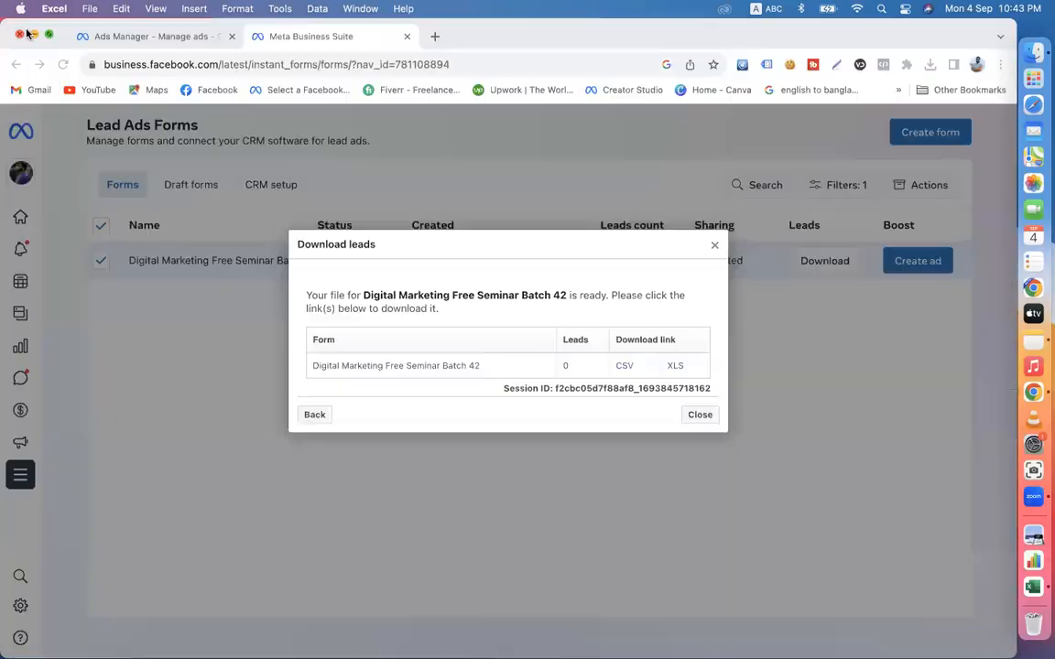
{"action": "left_click", "coordinate": [28, 28]}
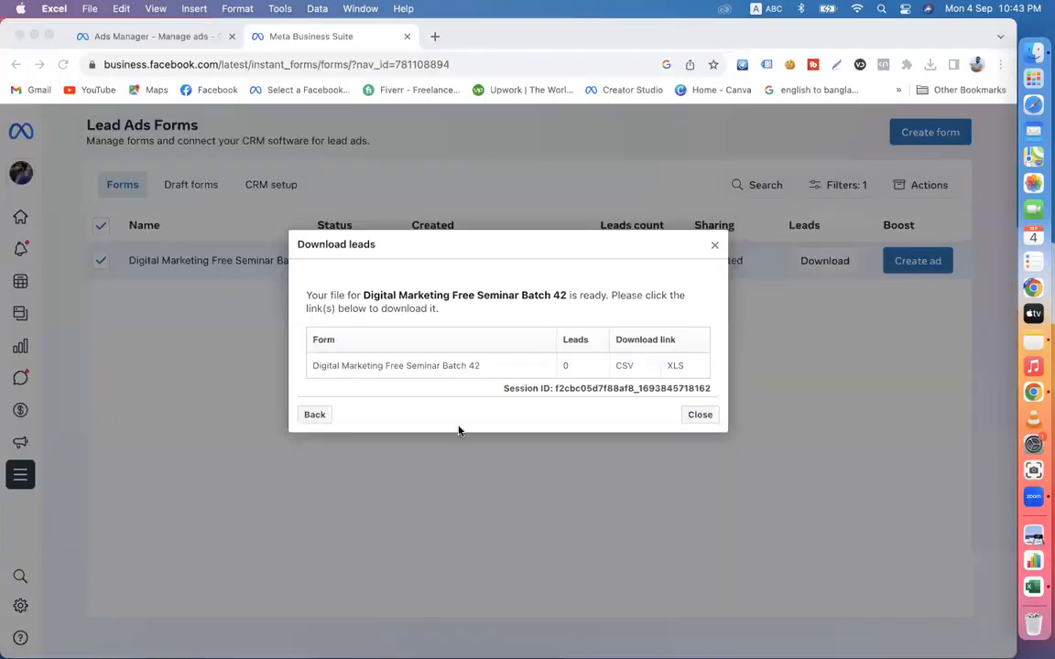
{"action": "left_click", "coordinate": [705, 420]}
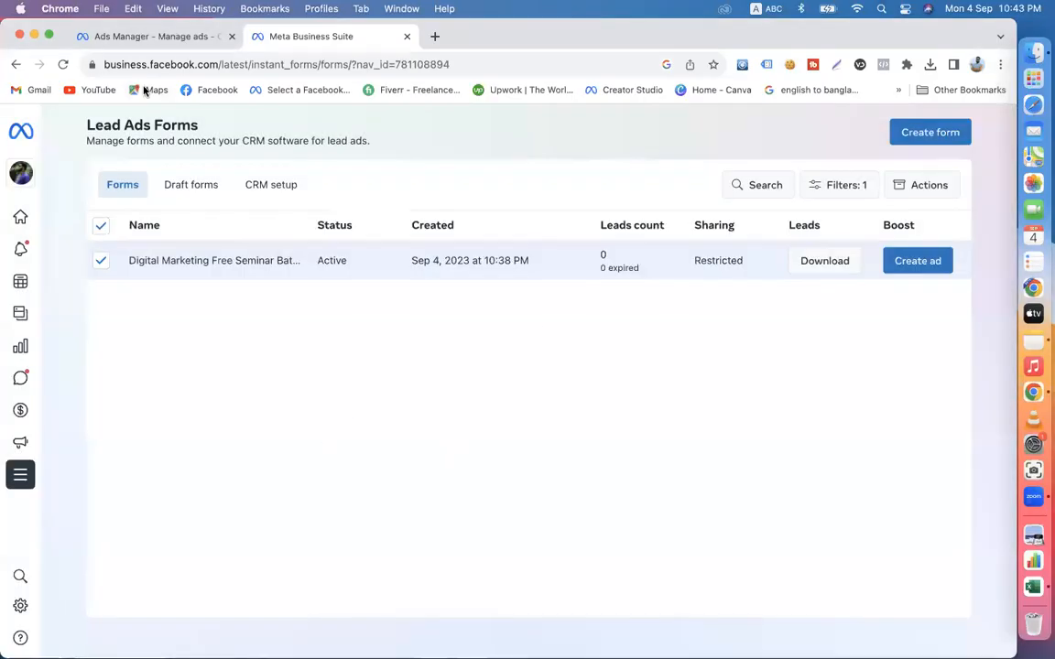
- Deselect the seminar form in Lead Ads Forms, and look over both the Ads Manager campaigns list and the forms list
{"action": "left_click", "coordinate": [133, 37]}
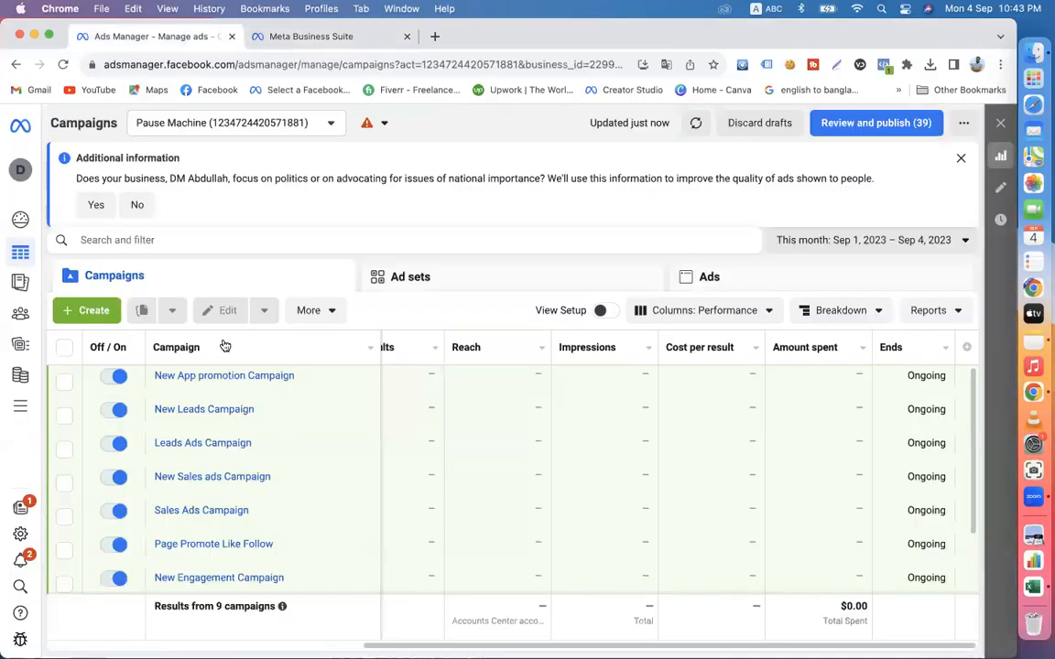
{"action": "left_click", "coordinate": [297, 38]}
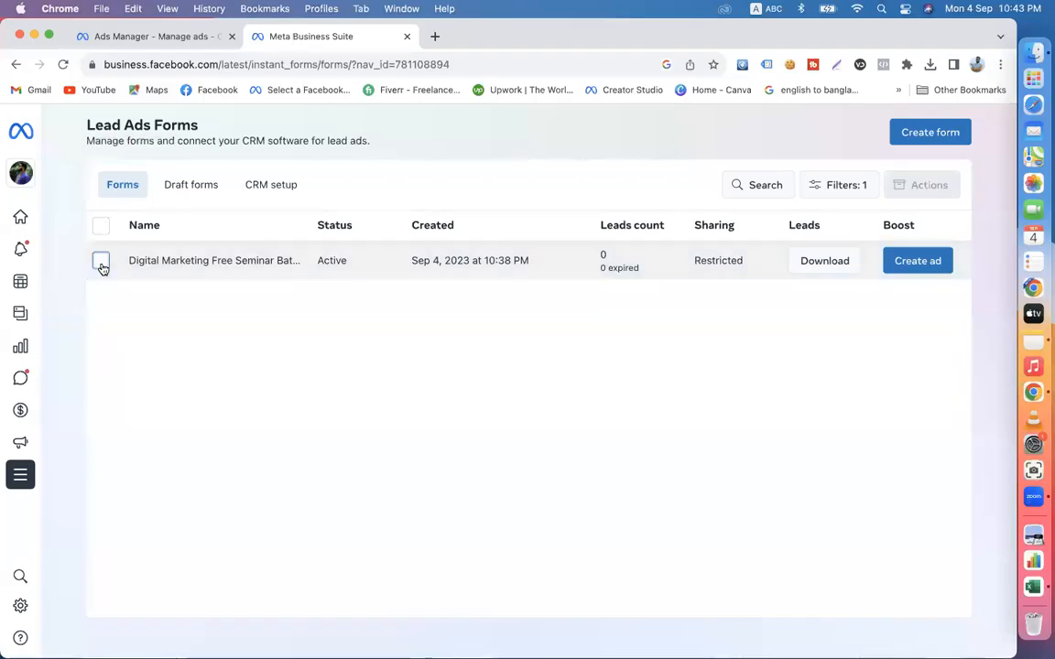
{"action": "left_click", "coordinate": [23, 174]}
{"action": "left_click", "coordinate": [403, 399]}
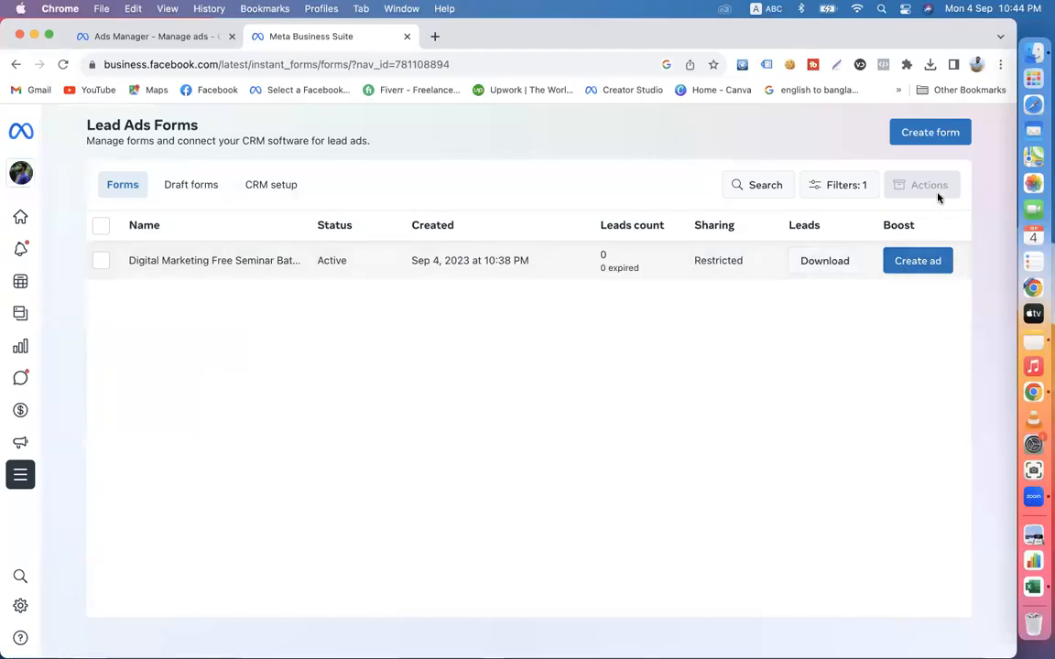
{"action": "left_click", "coordinate": [130, 38]}
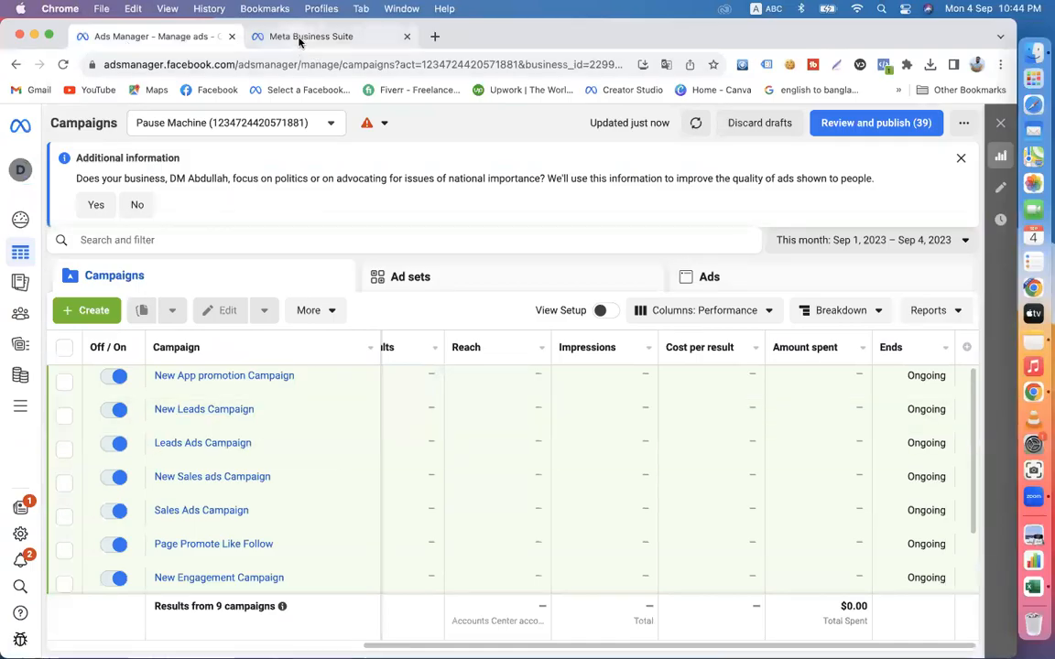
{"action": "left_click", "coordinate": [300, 38]}
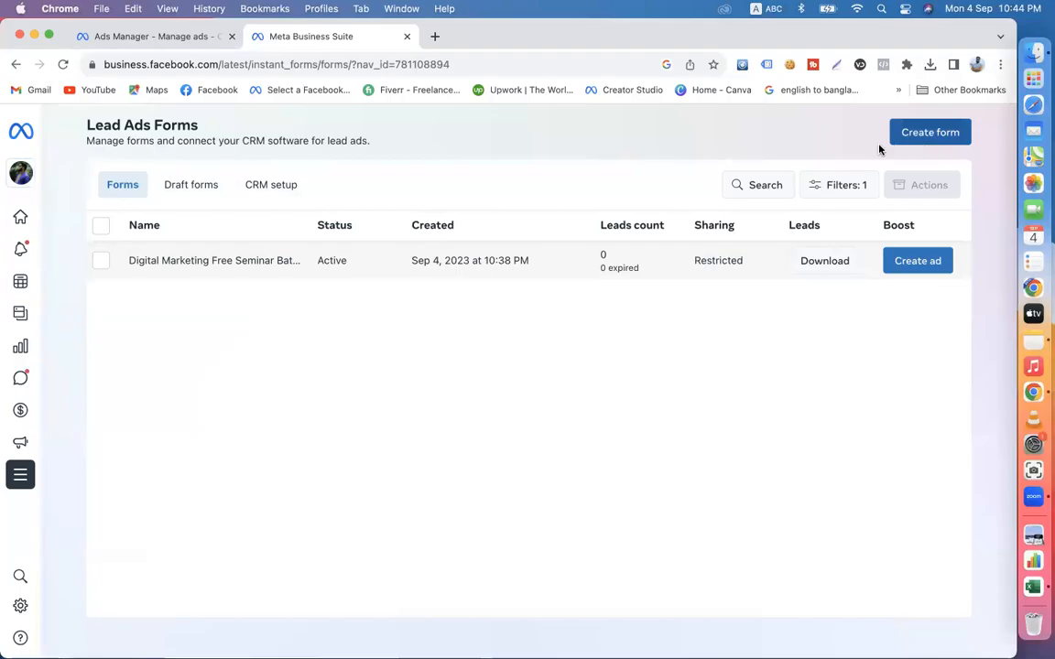
- Start a new lead form, choose Duplicate an existing form to show that option, and close the dialog without creating anything
{"action": "left_click", "coordinate": [916, 135]}
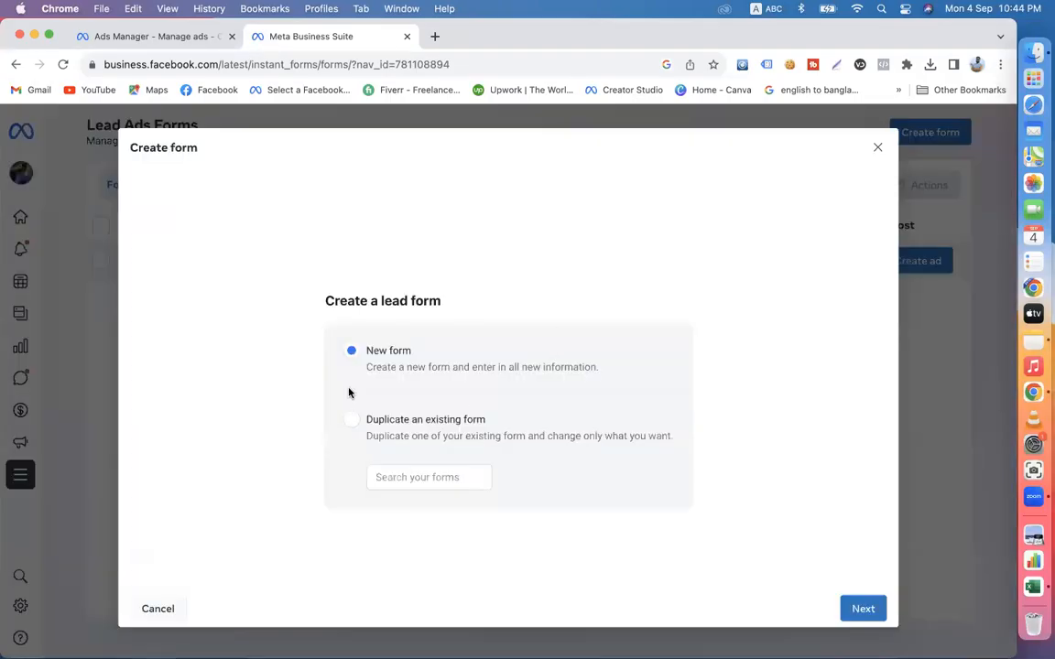
{"action": "scroll", "coordinate": [427, 439], "scroll_direction": "down", "scroll_amount": 1}
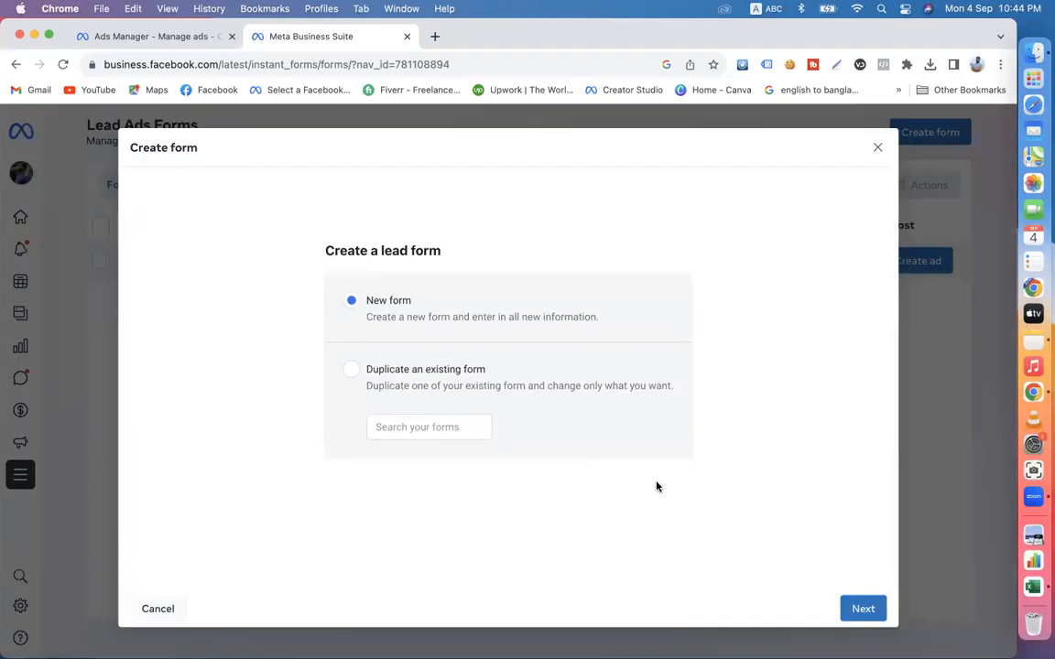
{"action": "left_click", "coordinate": [351, 371]}
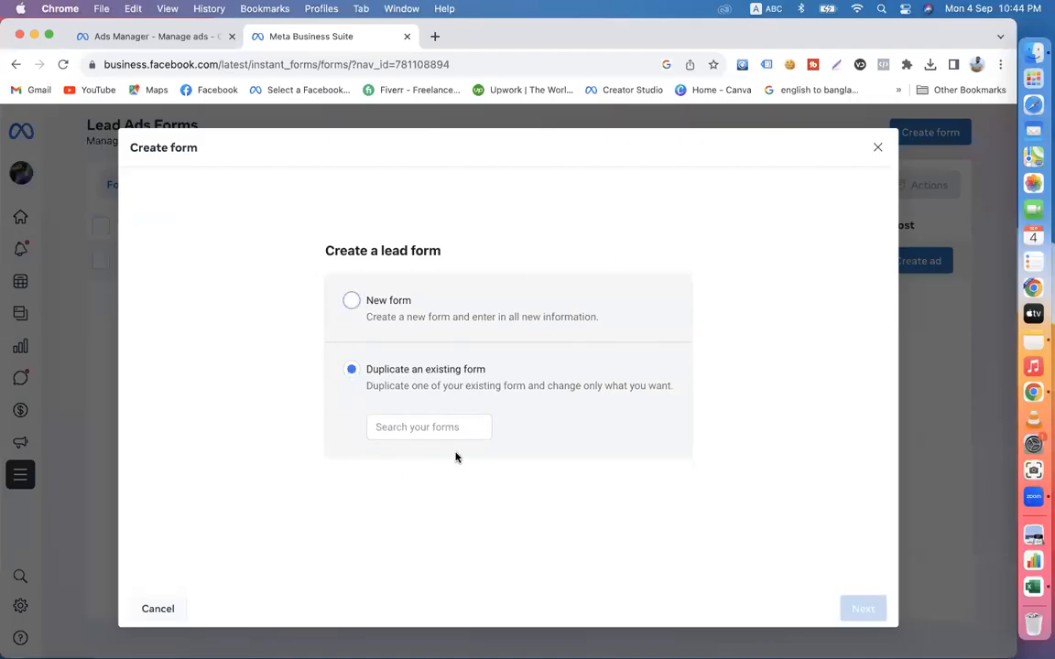
{"action": "left_click", "coordinate": [420, 431]}
{"action": "left_click", "coordinate": [879, 149]}
{"action": "left_click", "coordinate": [673, 355]}
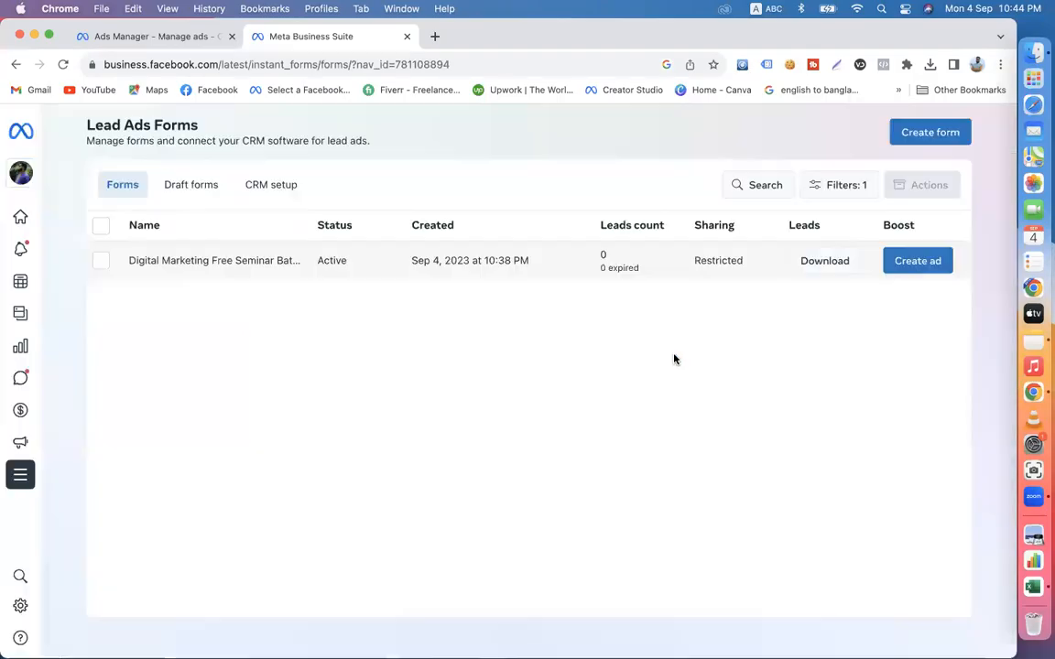
- Close the Meta Business Suite page, search Google for "daraz online shopping app", and open the Daraz app's Google Play page
{"action": "left_click", "coordinate": [114, 36]}
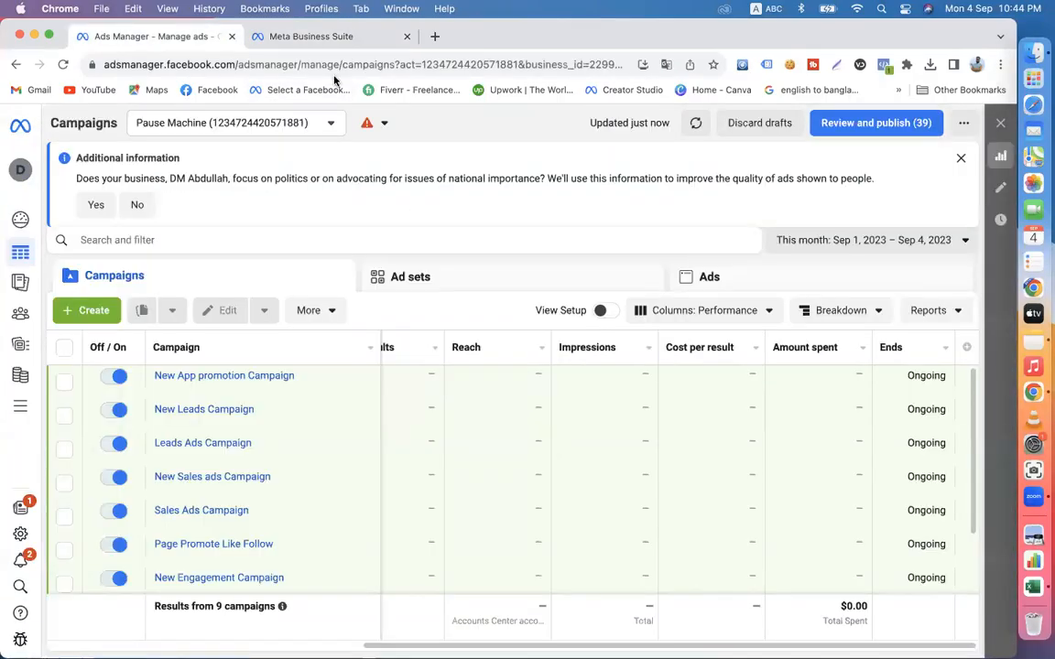
{"action": "left_click", "coordinate": [407, 37]}
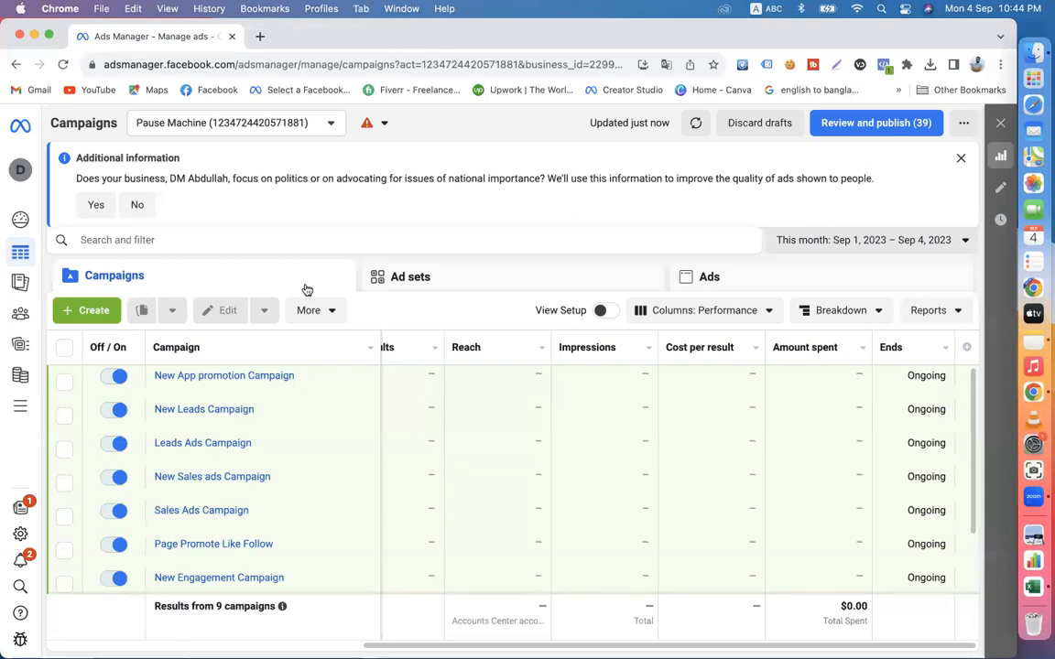
{"action": "left_click", "coordinate": [261, 37]}
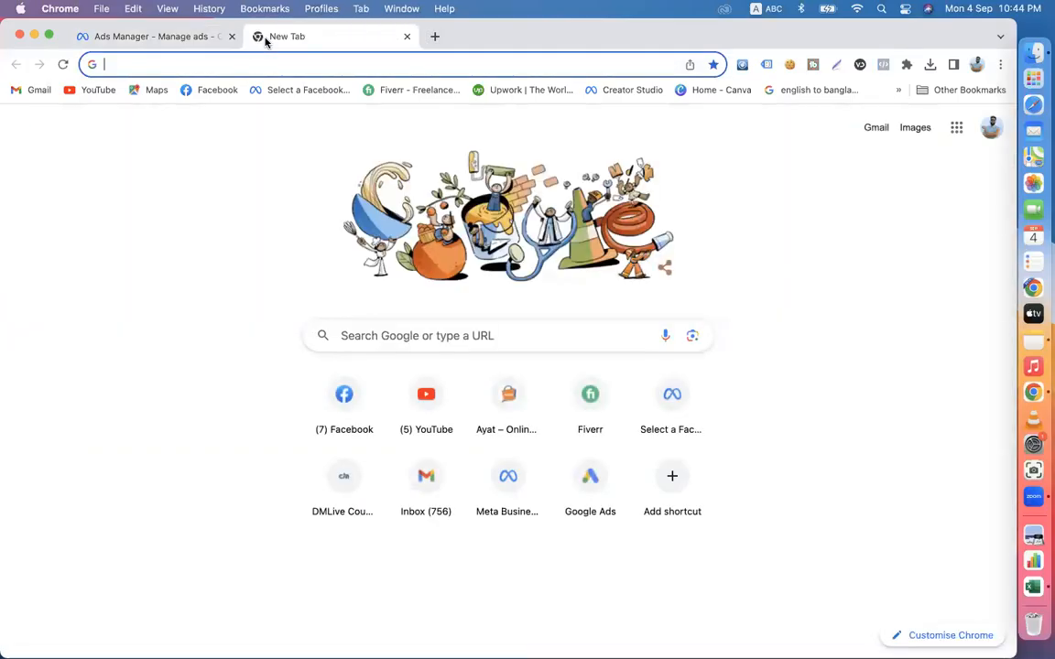
{"action": "type", "text": "daraz"}
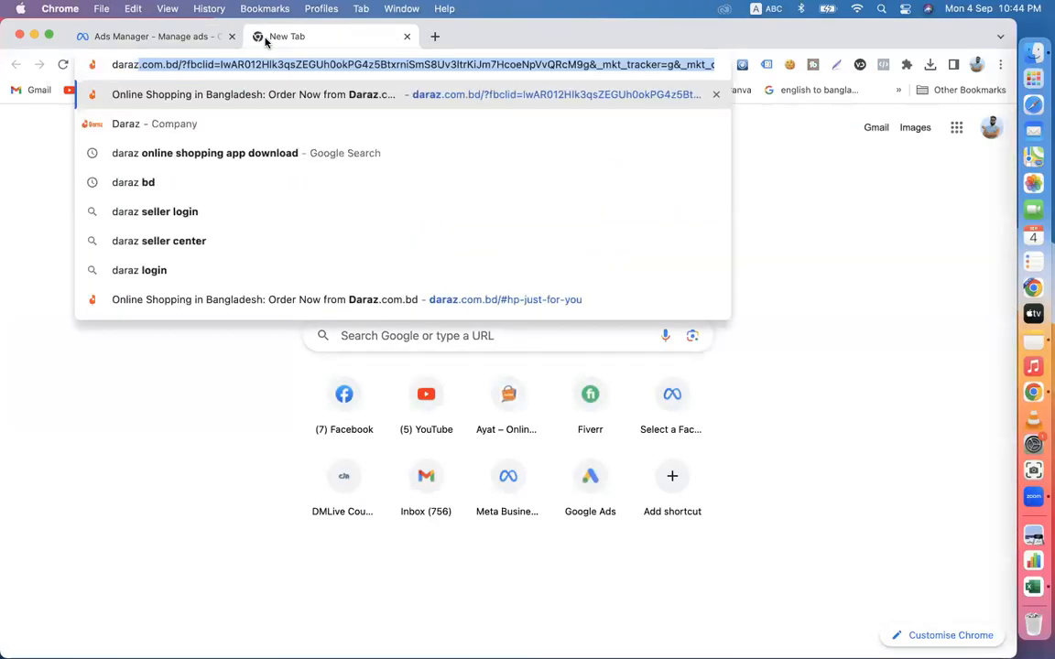
{"action": "type", "text": "onli"}
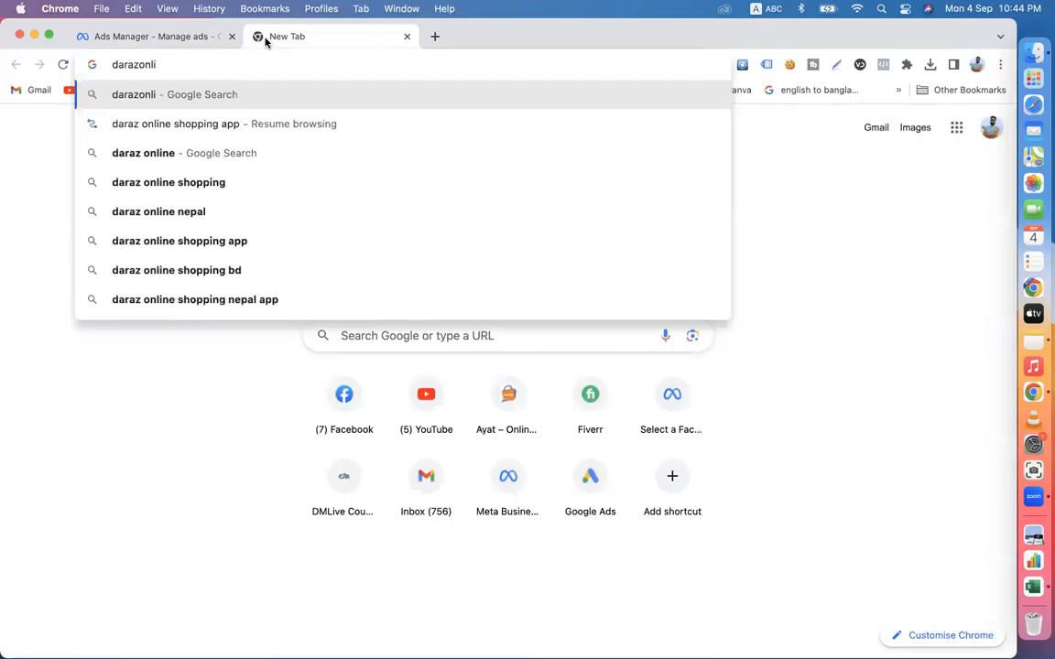
{"action": "left_click", "coordinate": [184, 236]}
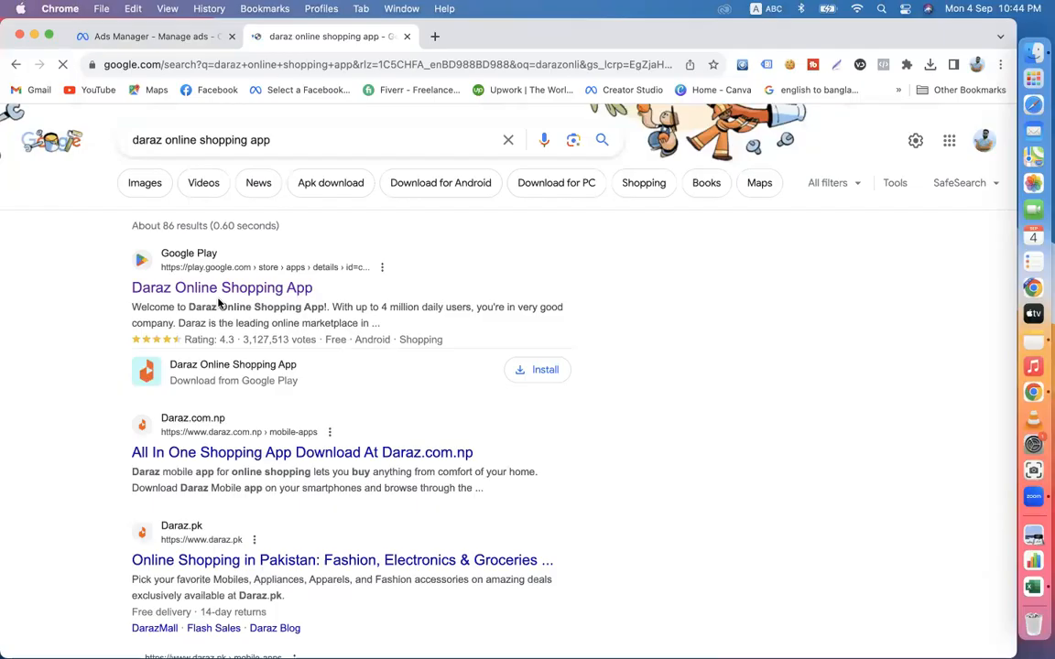
{"action": "left_click", "coordinate": [230, 298]}
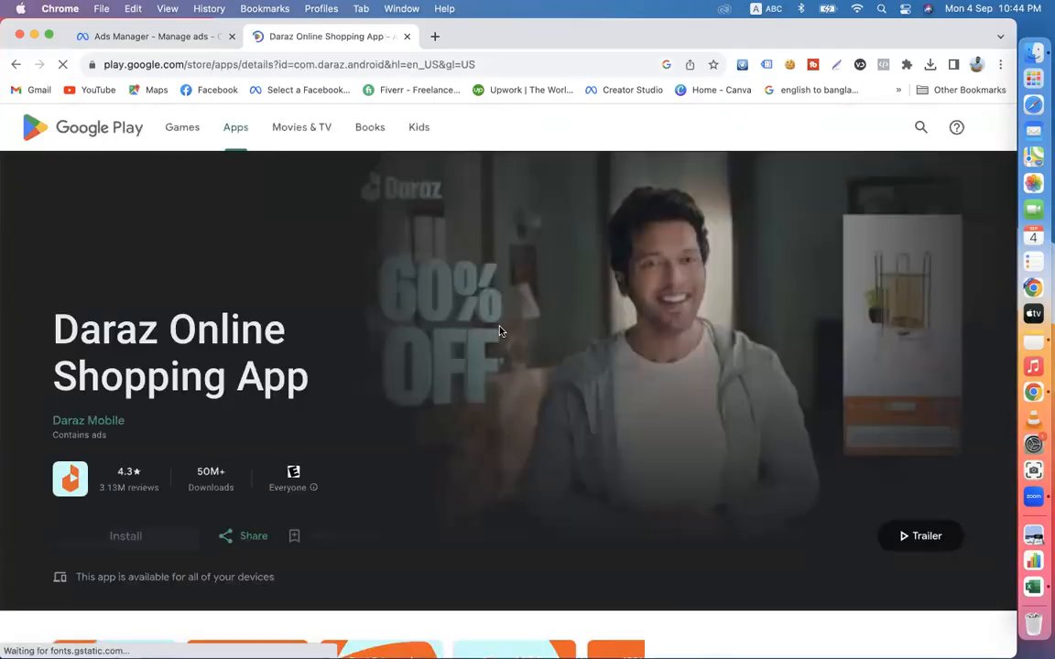
- Look over the Daraz Online Shopping App page and advance through its preview images
{"action": "scroll", "coordinate": [409, 447], "scroll_direction": "down", "scroll_amount": 20}
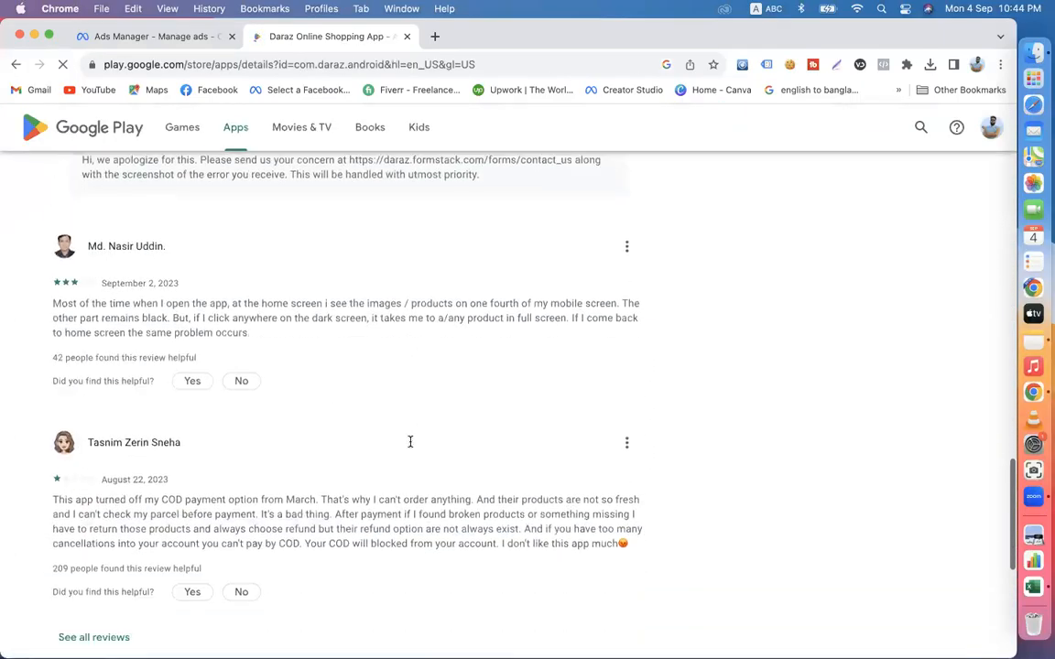
{"action": "scroll", "coordinate": [409, 446], "scroll_direction": "up", "scroll_amount": 20}
{"action": "scroll", "coordinate": [409, 449], "scroll_direction": "up", "scroll_amount": 3}
{"action": "scroll", "coordinate": [409, 458], "scroll_direction": "down", "scroll_amount": 5}
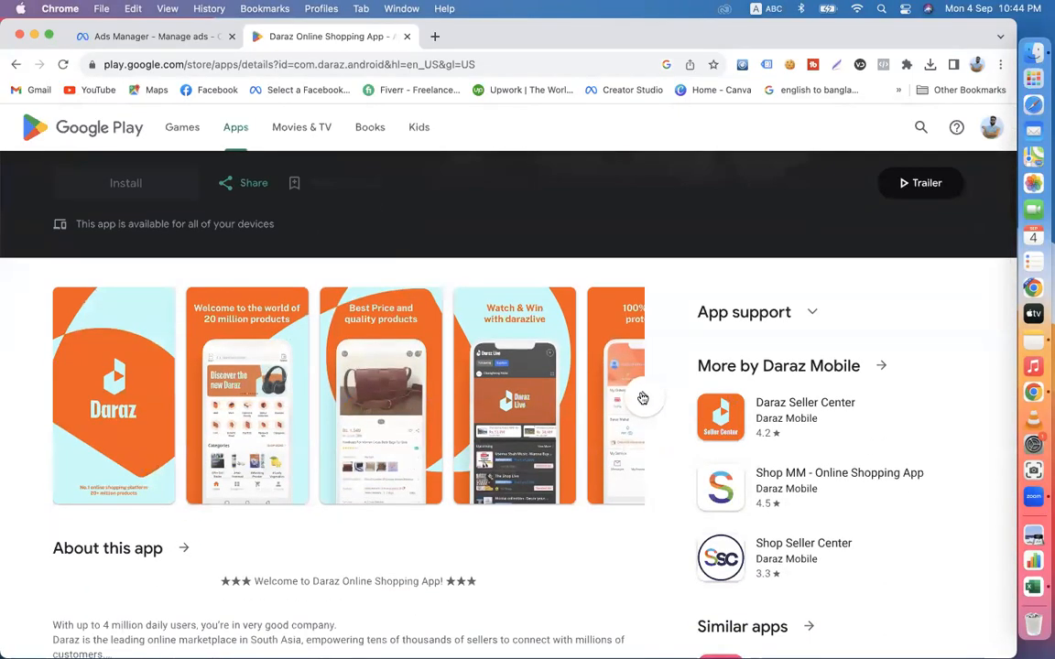
{"action": "left_click", "coordinate": [655, 404]}
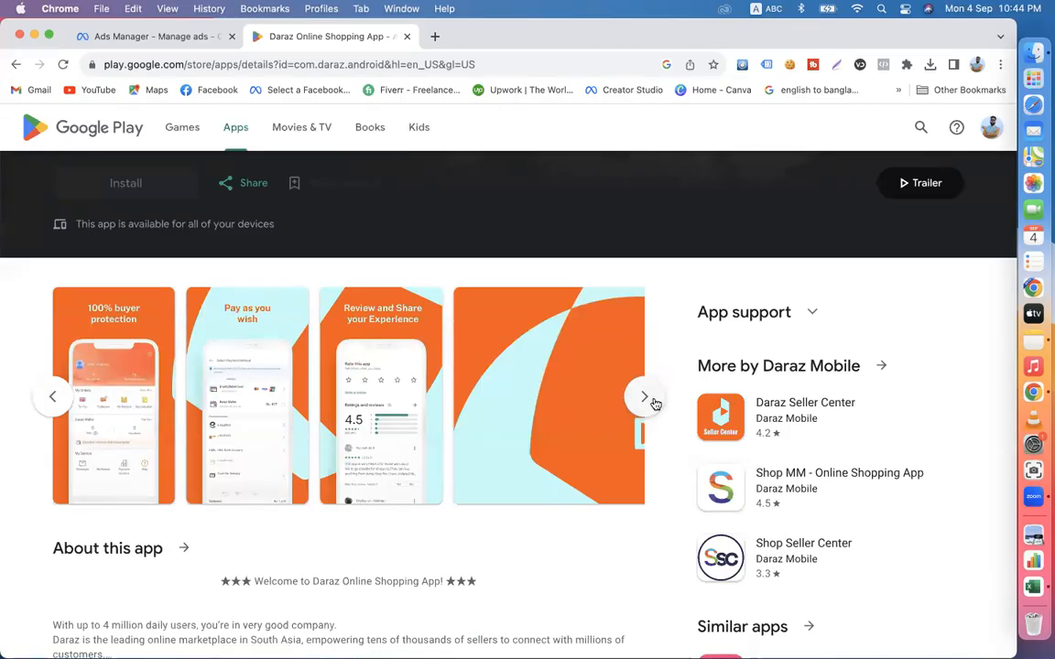
{"action": "scroll", "coordinate": [655, 403], "scroll_direction": "down", "scroll_amount": 3}
{"action": "scroll", "coordinate": [654, 404], "scroll_direction": "up", "scroll_amount": 5}
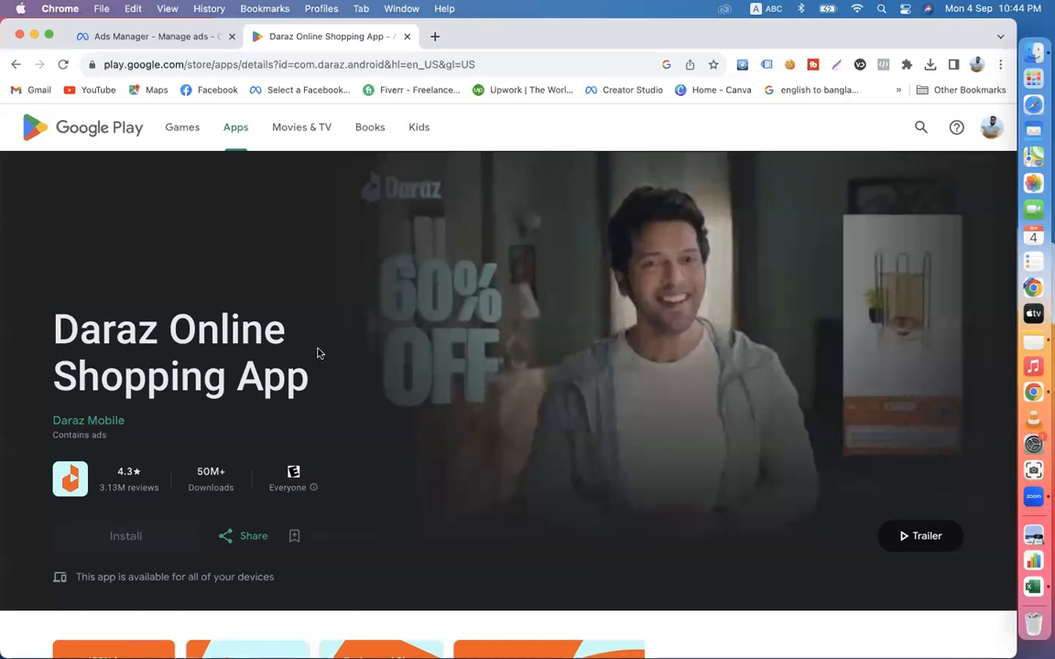
- Go through the app's description, Data safety, Ratings and reviews, and What's new sections, and return to the page header
{"action": "scroll", "coordinate": [453, 433], "scroll_direction": "down", "scroll_amount": 10}
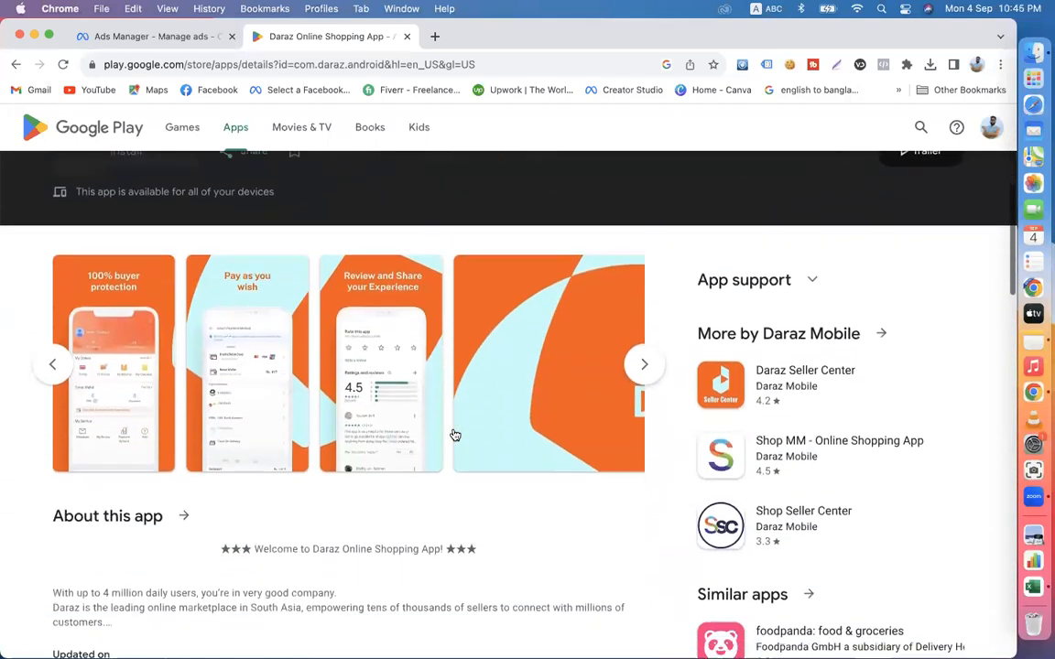
{"action": "scroll", "coordinate": [453, 433], "scroll_direction": "down", "scroll_amount": 3}
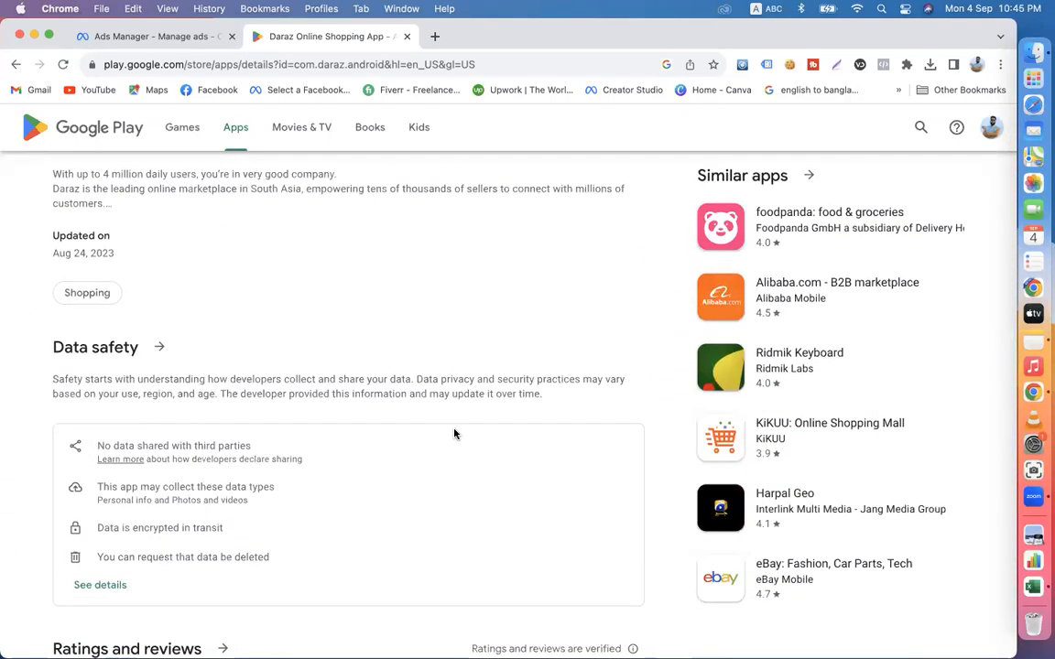
{"action": "scroll", "coordinate": [453, 433], "scroll_direction": "down", "scroll_amount": 15}
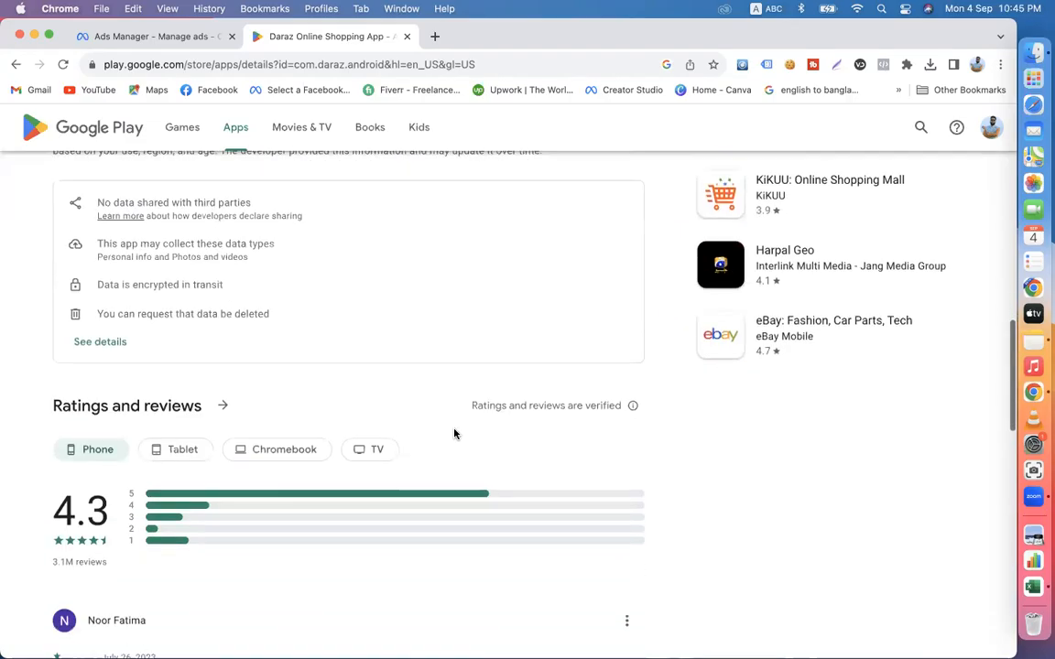
{"action": "scroll", "coordinate": [454, 433], "scroll_direction": "down", "scroll_amount": 2}
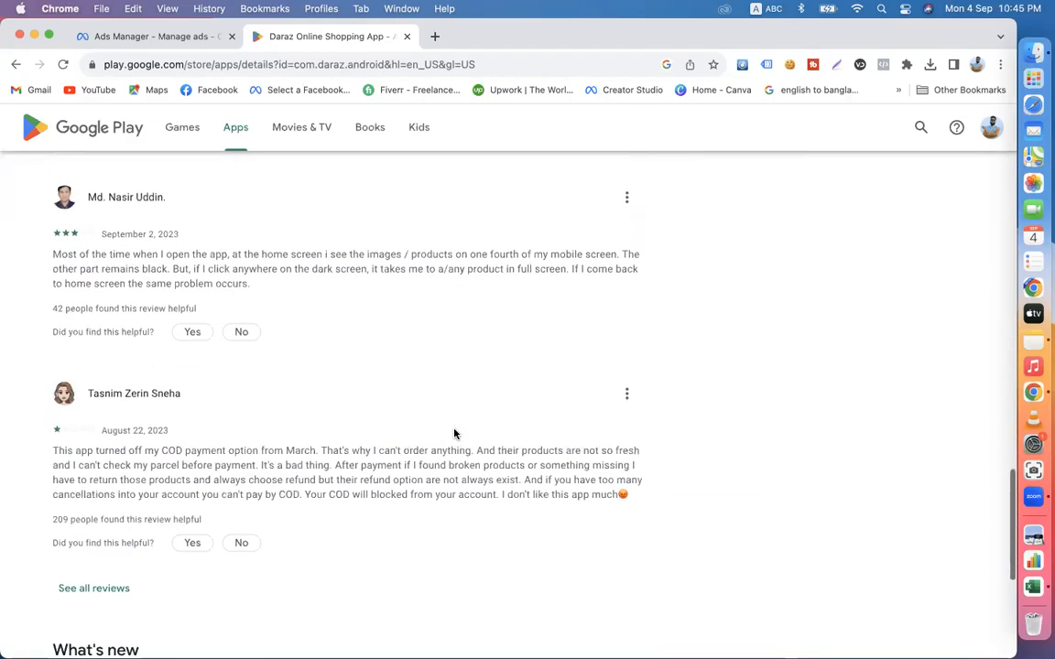
{"action": "scroll", "coordinate": [453, 433], "scroll_direction": "down", "scroll_amount": 5}
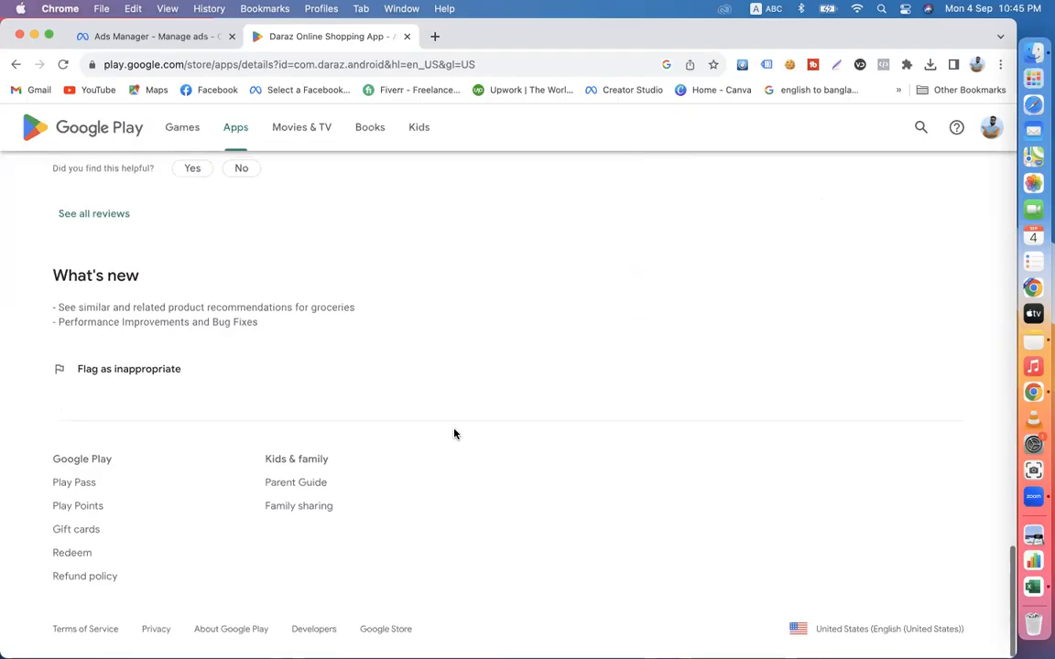
{"action": "scroll", "coordinate": [453, 433], "scroll_direction": "up", "scroll_amount": 20}
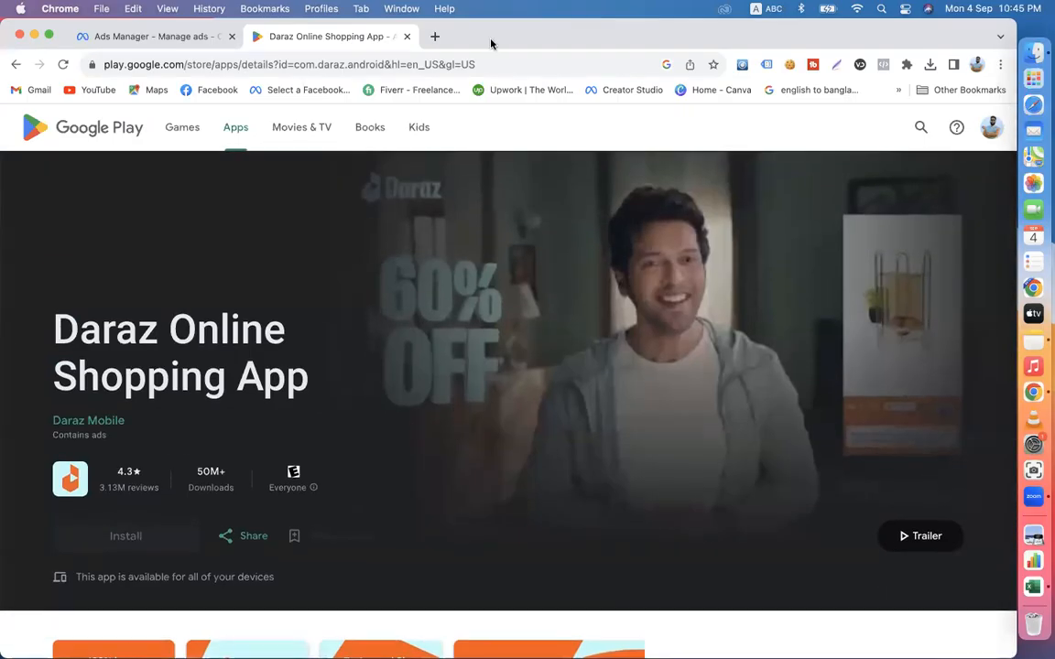
- Open the YouTube home page in a new tab and close it again
{"action": "left_click", "coordinate": [434, 36]}
{"action": "left_click", "coordinate": [78, 90]}
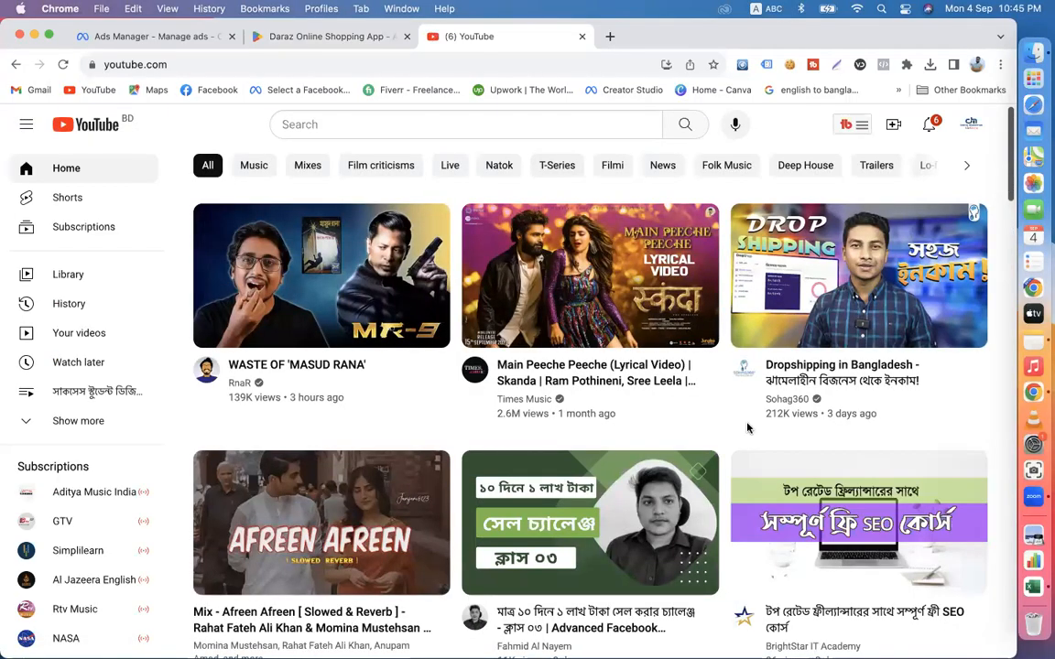
{"action": "left_click", "coordinate": [580, 36]}
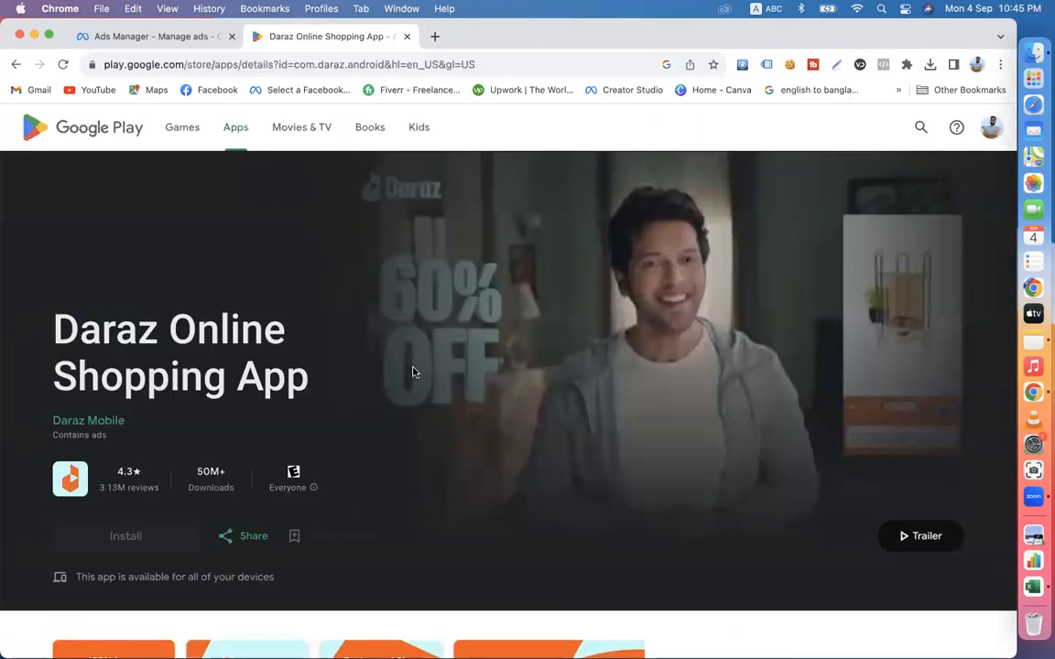
- Look through the Daraz app page again and highlight its title, Daraz Online Shopping App
{"action": "scroll", "coordinate": [412, 372], "scroll_direction": "down", "scroll_amount": 3}
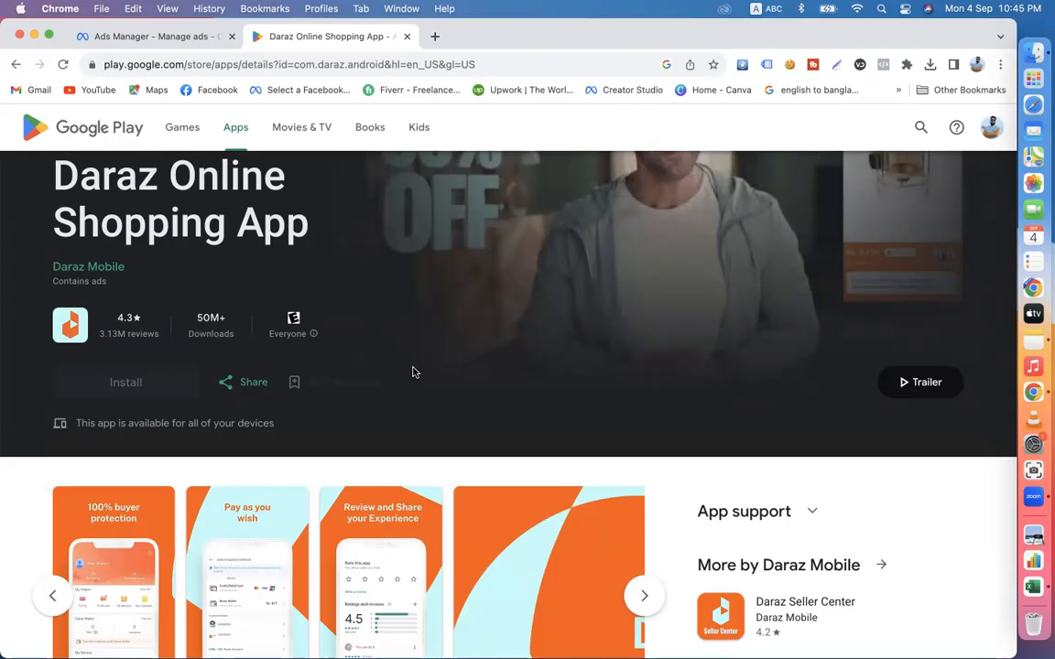
{"action": "scroll", "coordinate": [412, 372], "scroll_direction": "down", "scroll_amount": 15}
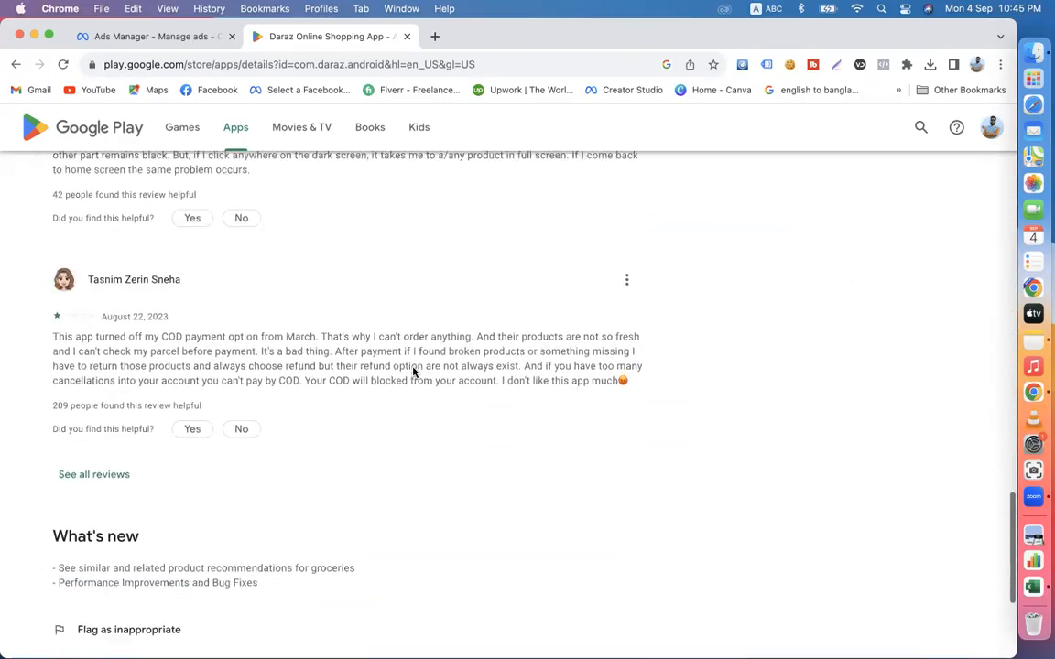
{"action": "scroll", "coordinate": [412, 371], "scroll_direction": "up", "scroll_amount": 20}
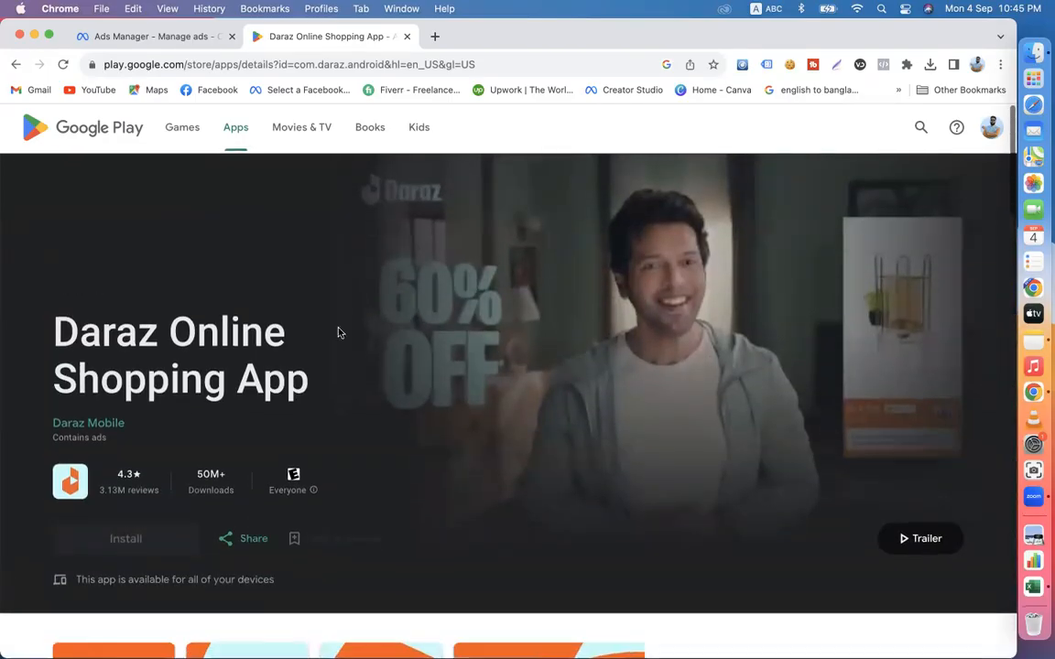
{"action": "left_click_drag", "start_coordinate": [49, 314], "coordinate": [322, 370]}
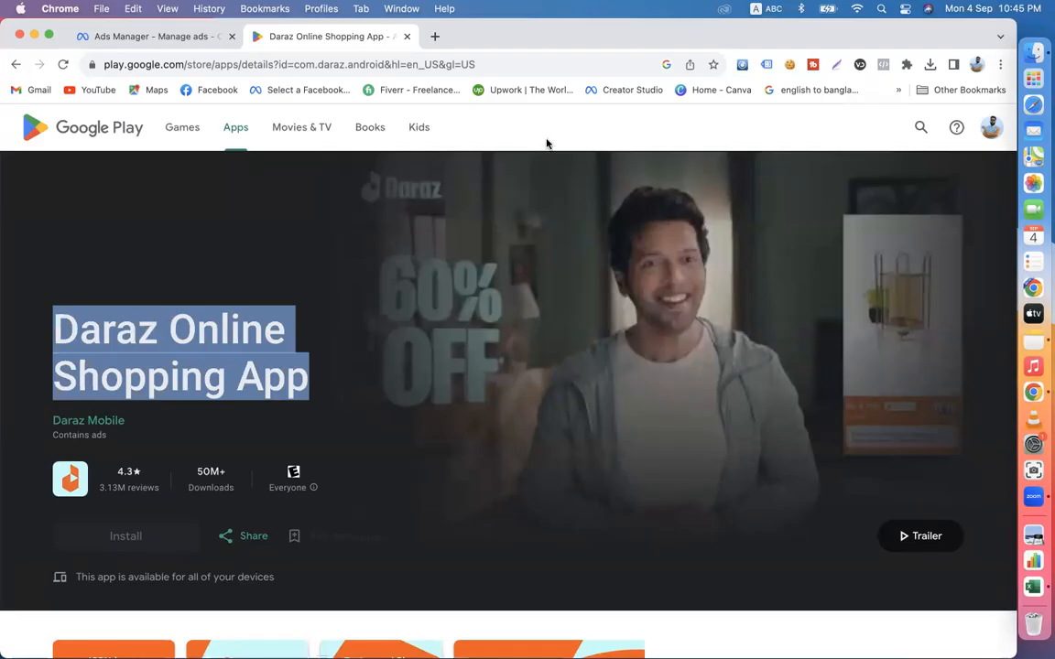
- Switch to Ads Manager and create a new campaign with the App promotion objective and the App Ads campaign type
{"action": "left_click_drag", "start_coordinate": [315, 377], "coordinate": [53, 308]}
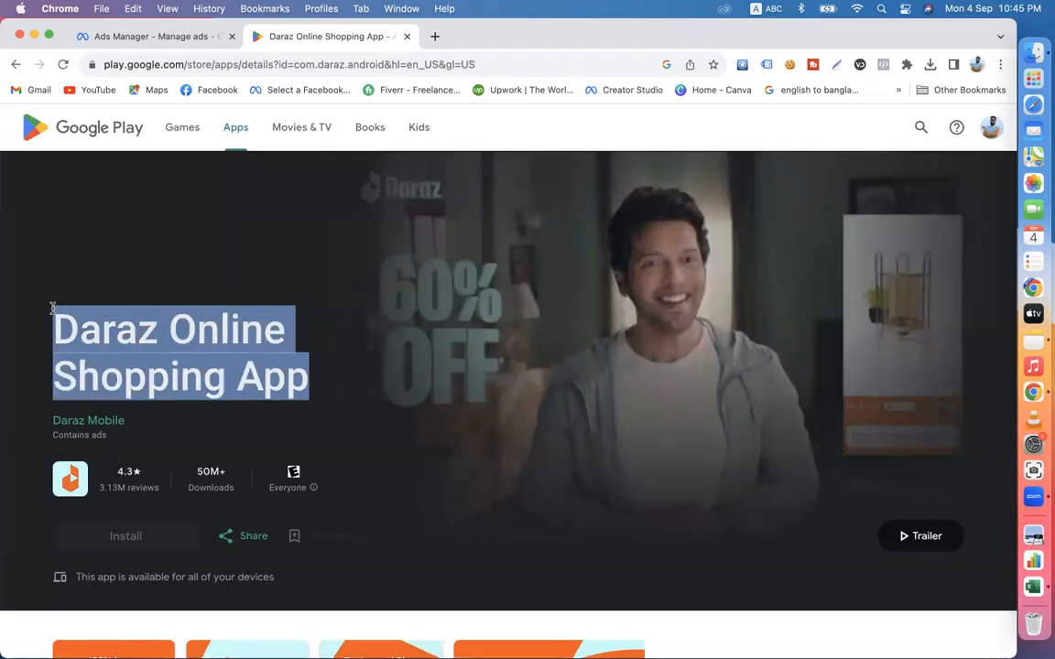
{"action": "left_click", "coordinate": [494, 143]}
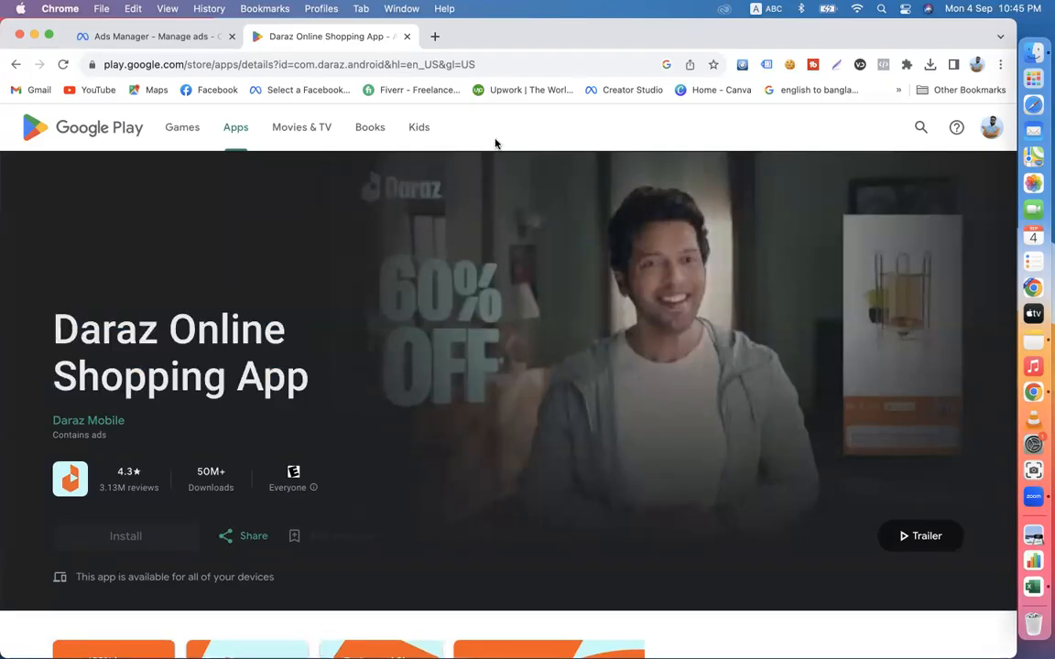
{"action": "left_click", "coordinate": [129, 38]}
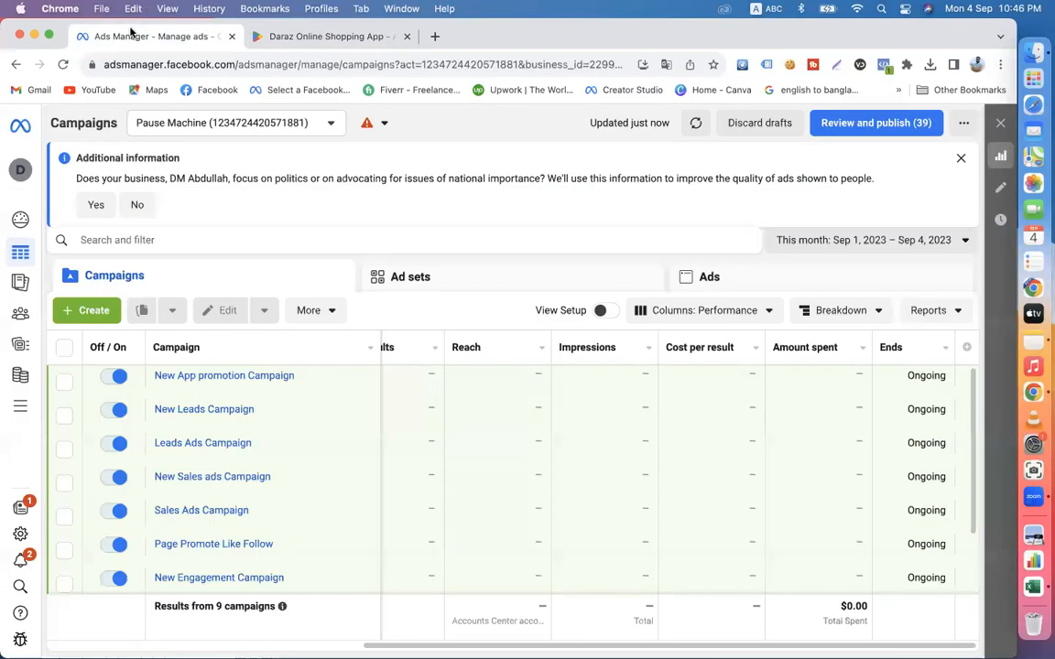
{"action": "left_click", "coordinate": [94, 311]}
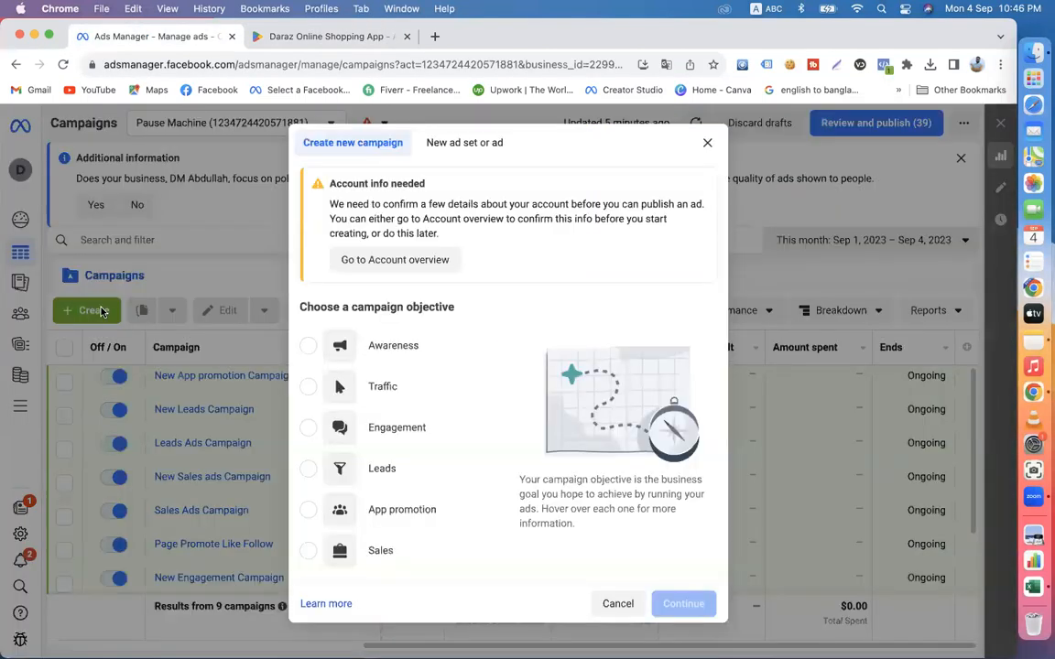
{"action": "left_click", "coordinate": [406, 518]}
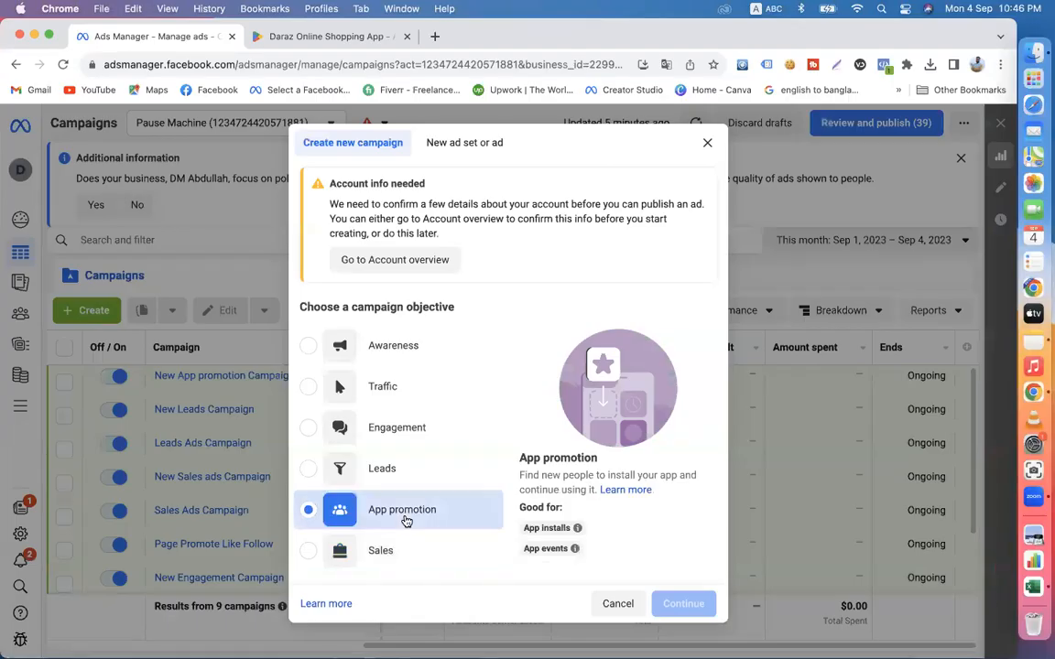
{"action": "scroll", "coordinate": [549, 485], "scroll_direction": "down", "scroll_amount": 2}
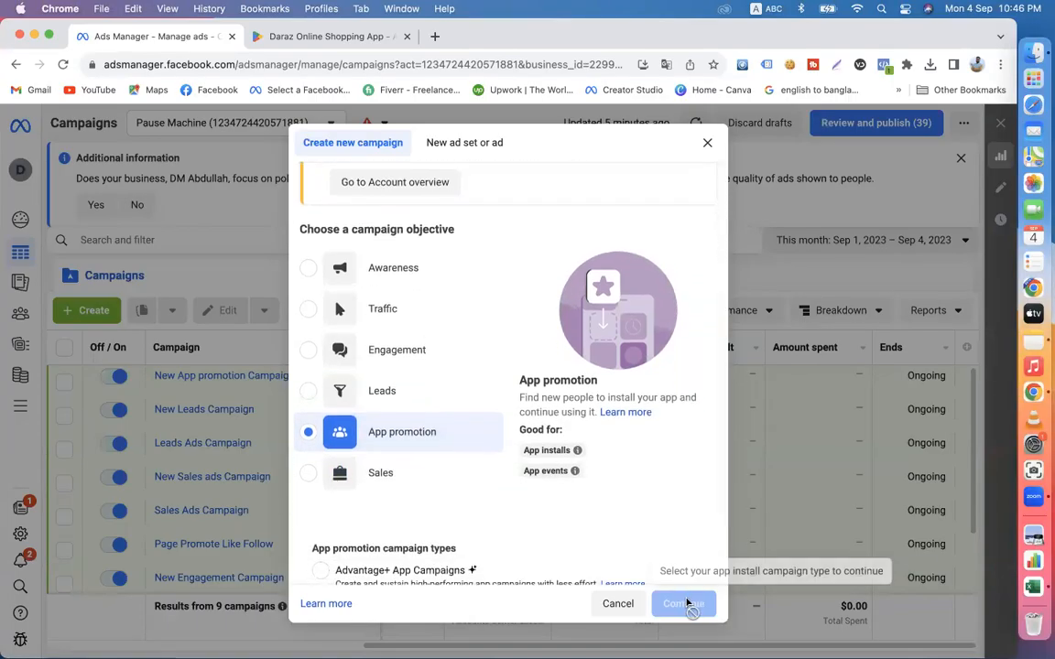
{"action": "scroll", "coordinate": [483, 502], "scroll_direction": "down", "scroll_amount": 2}
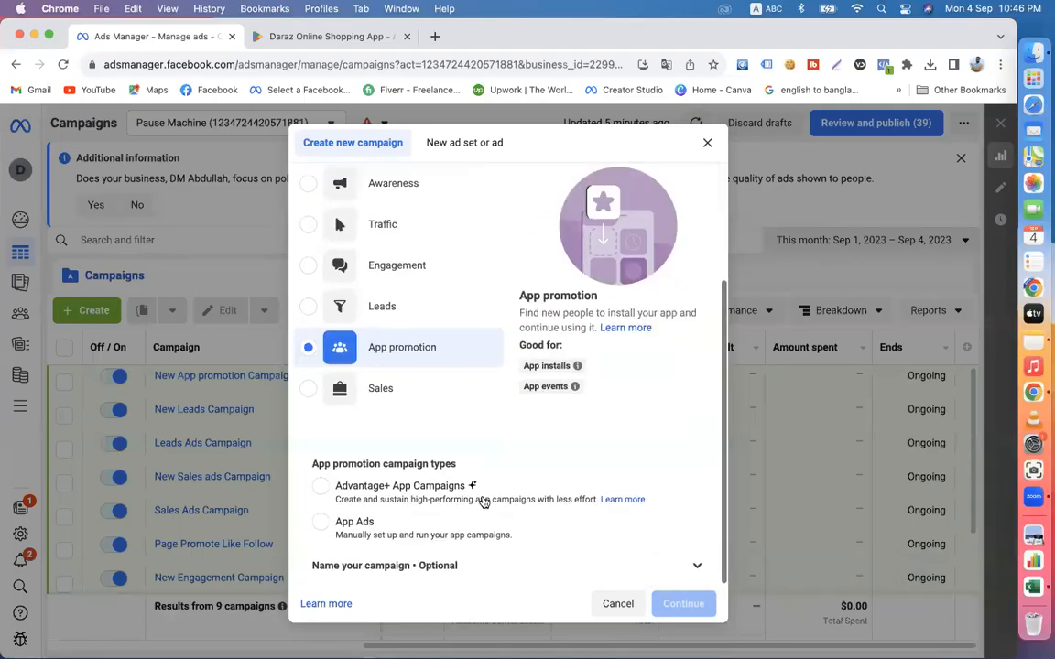
{"action": "left_click", "coordinate": [321, 524]}
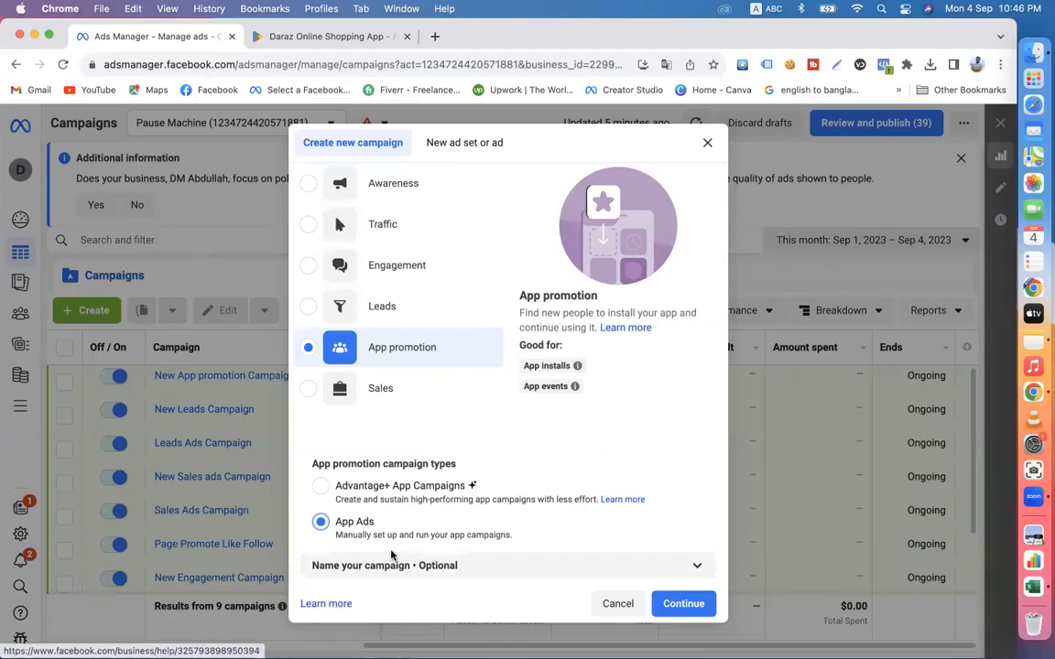
{"action": "left_click", "coordinate": [680, 605]}
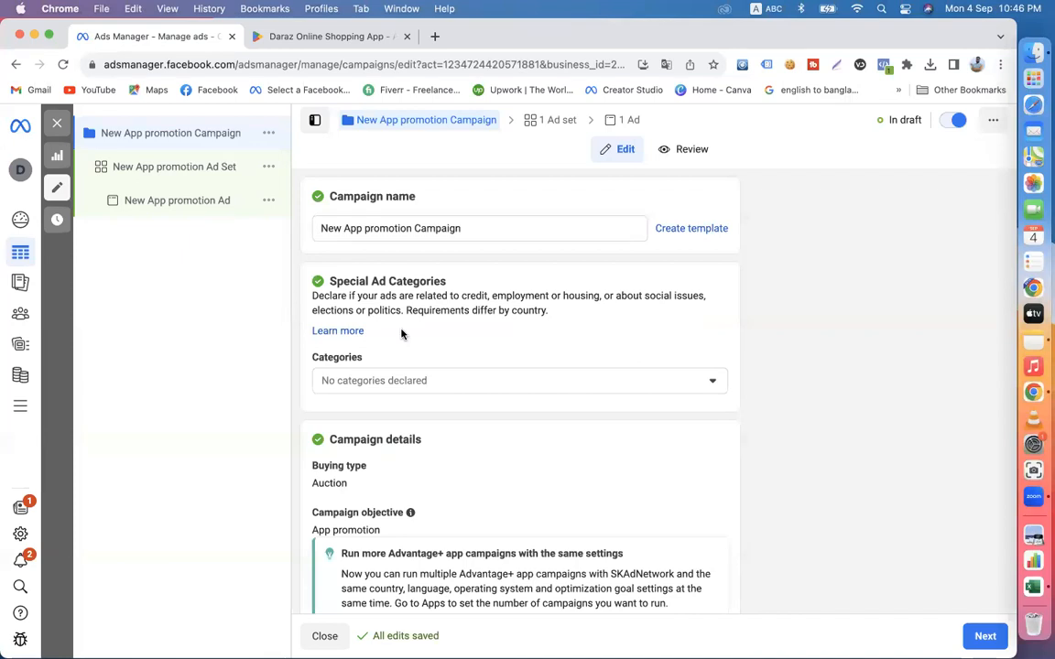
- Look through the new campaign's settings, covering special ad categories, campaign details, iOS 14+ campaign, A/B test and Advantage campaign budget
{"action": "scroll", "coordinate": [619, 492], "scroll_direction": "down", "scroll_amount": 3}
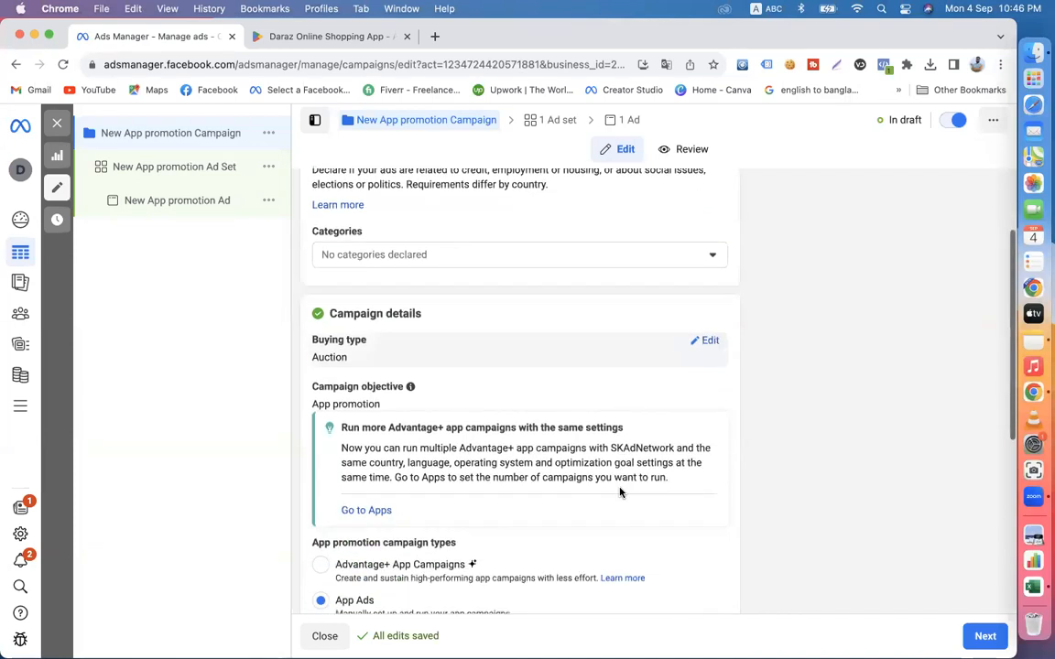
{"action": "scroll", "coordinate": [549, 457], "scroll_direction": "down", "scroll_amount": 3}
{"action": "scroll", "coordinate": [520, 513], "scroll_direction": "down", "scroll_amount": 5}
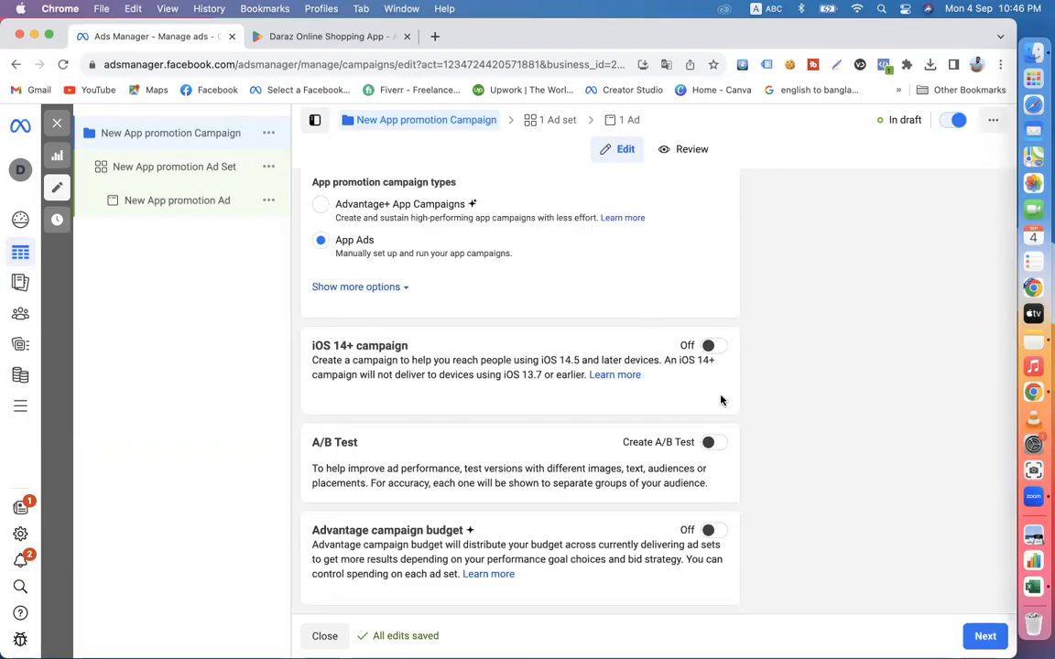
{"action": "scroll", "coordinate": [720, 400], "scroll_direction": "up", "scroll_amount": 3}
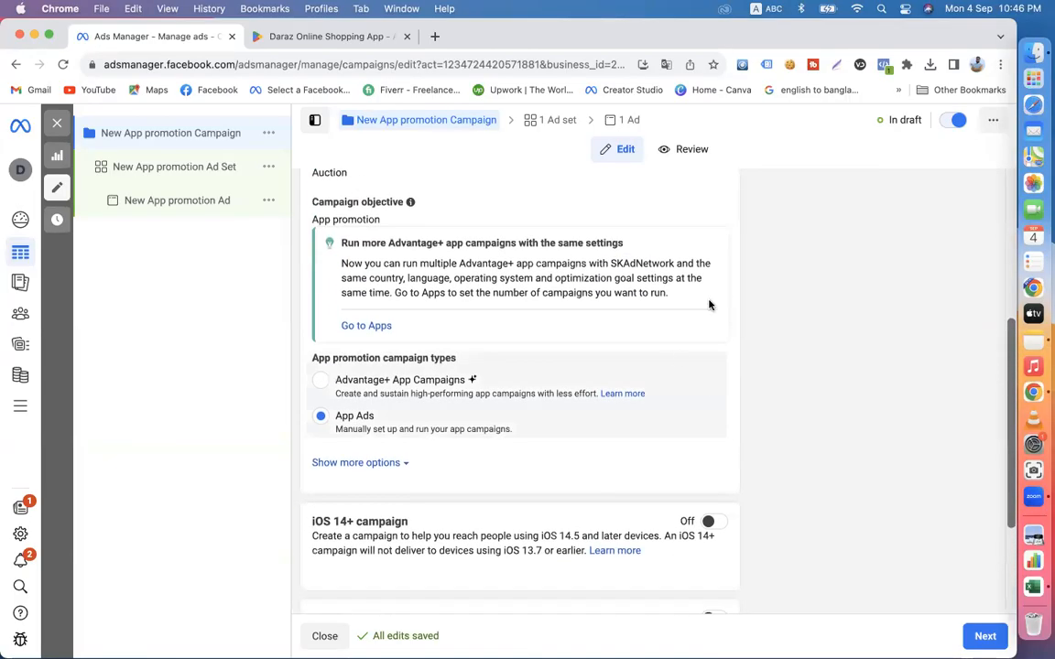
{"action": "scroll", "coordinate": [573, 498], "scroll_direction": "down", "scroll_amount": 2}
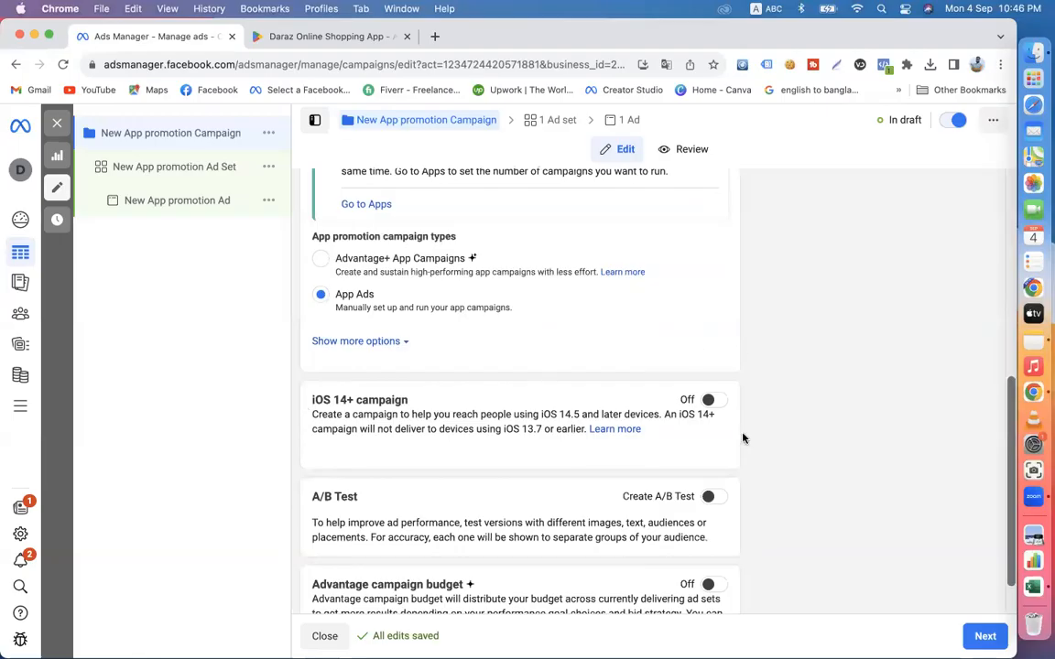
{"action": "scroll", "coordinate": [497, 387], "scroll_direction": "up", "scroll_amount": 7}
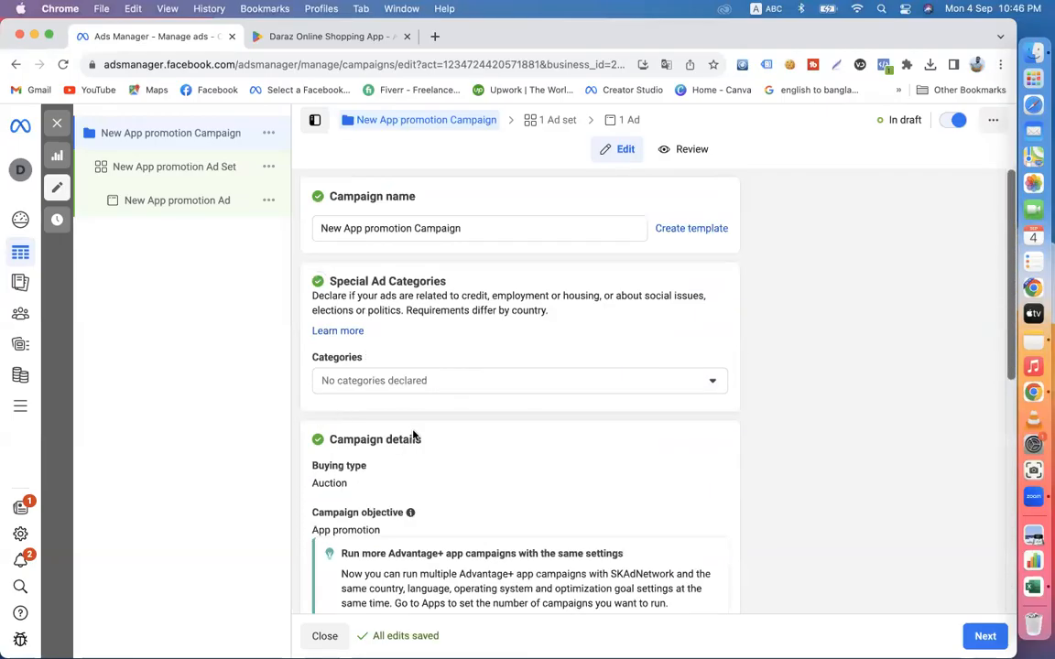
{"action": "scroll", "coordinate": [412, 436], "scroll_direction": "down", "scroll_amount": 2}
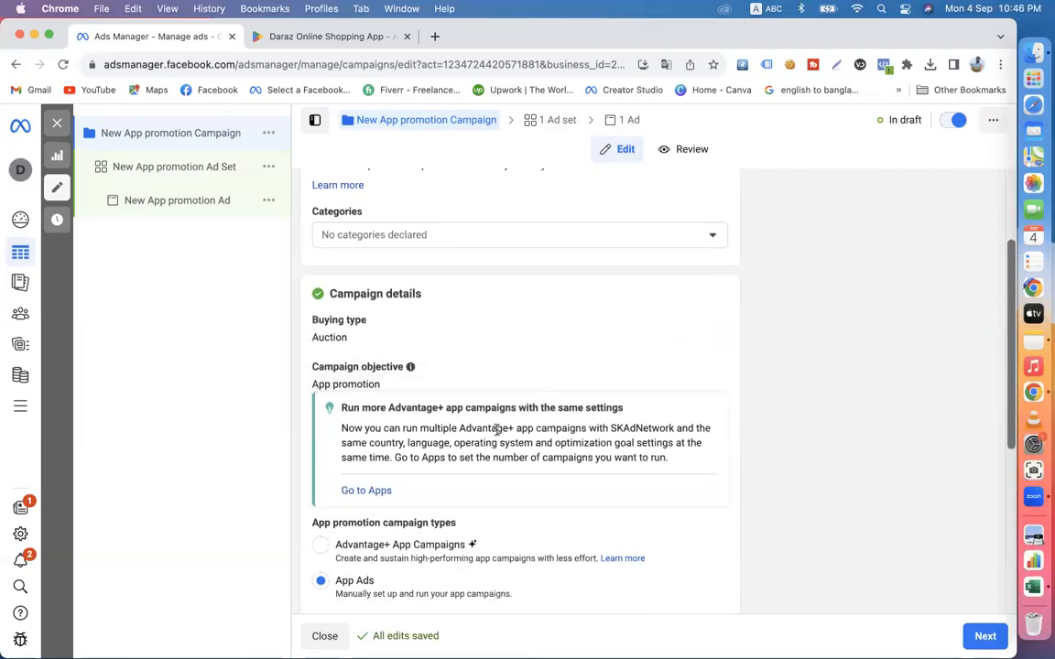
{"action": "scroll", "coordinate": [497, 430], "scroll_direction": "down", "scroll_amount": 3}
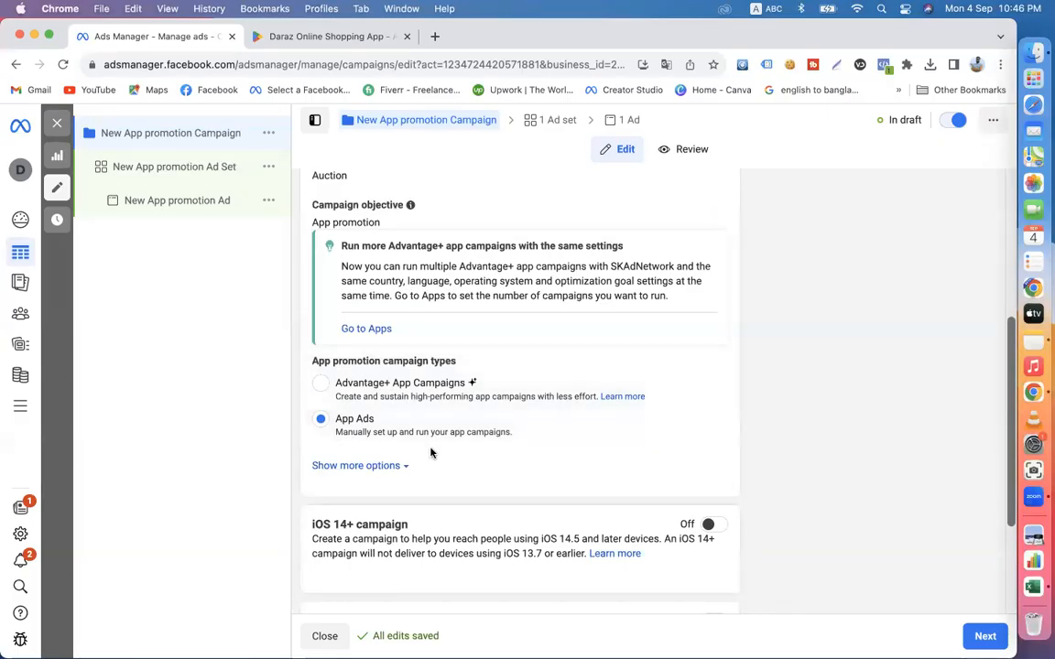
- Turn on Advantage campaign budget with a daily budget of $10.00 and continue to the ad set
{"action": "scroll", "coordinate": [430, 453], "scroll_direction": "down", "scroll_amount": 3}
{"action": "left_click", "coordinate": [706, 529]}
{"action": "scroll", "coordinate": [708, 531], "scroll_direction": "down", "scroll_amount": 3}
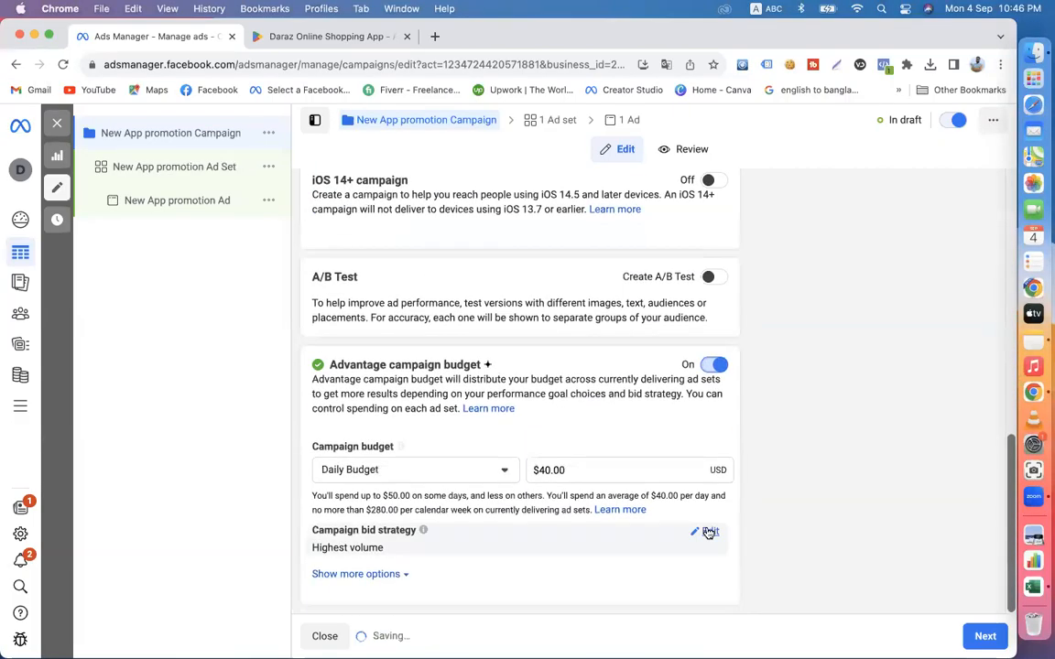
{"action": "left_click", "coordinate": [544, 471]}
{"action": "key", "text": "BackSpace"}
{"action": "type", "text": "1"}
{"action": "left_click", "coordinate": [850, 492]}
{"action": "scroll", "coordinate": [850, 492], "scroll_direction": "up", "scroll_amount": 2}
{"action": "scroll", "coordinate": [850, 491], "scroll_direction": "down", "scroll_amount": 2}
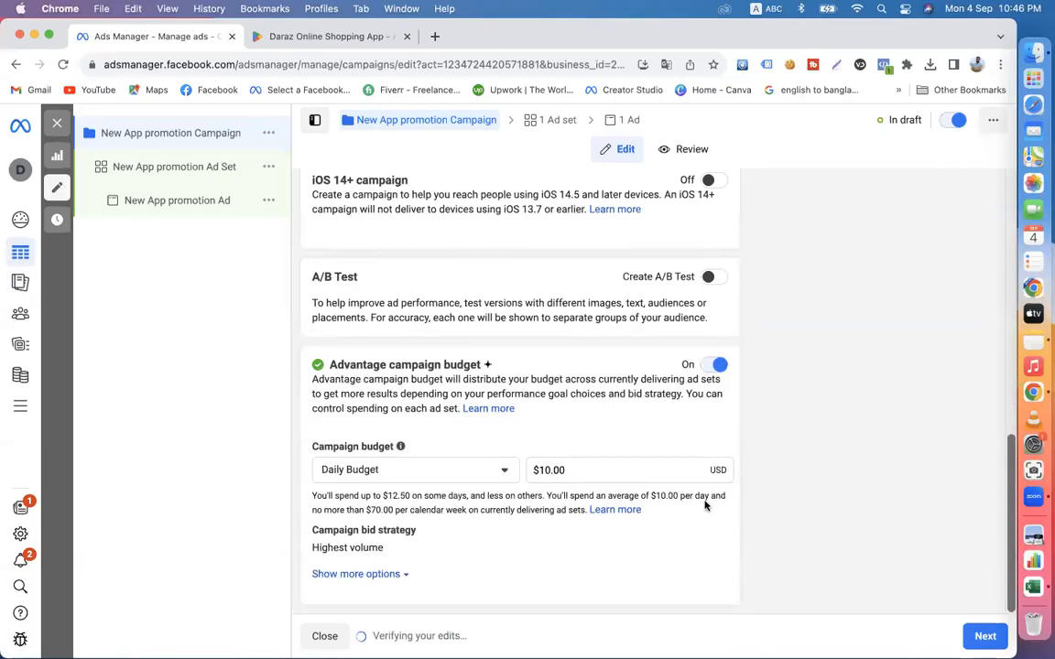
{"action": "left_click", "coordinate": [985, 635]}
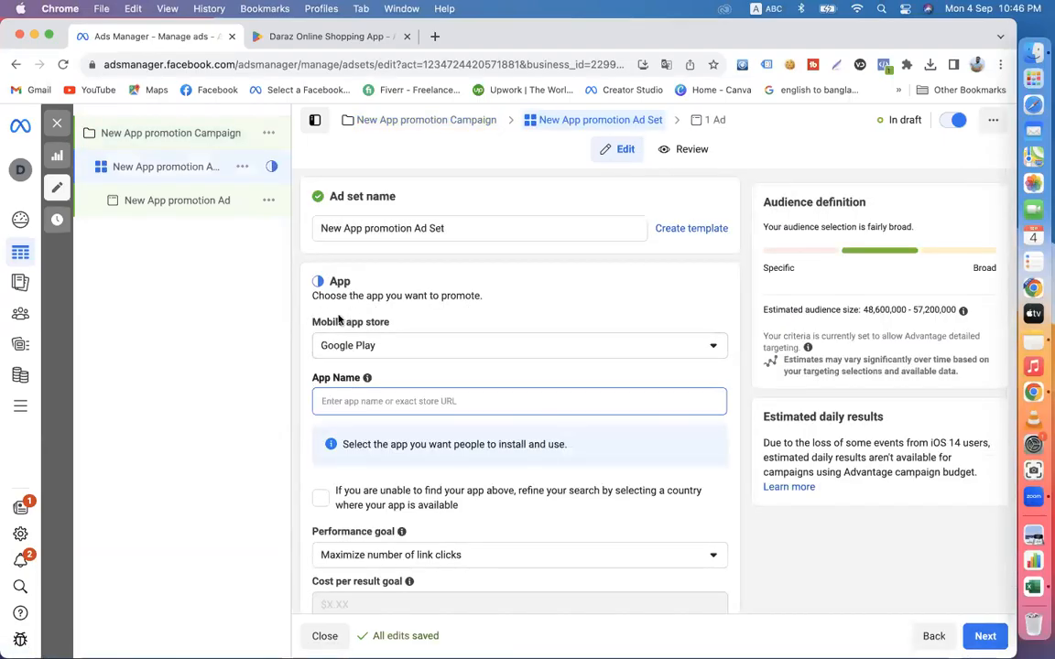
- Highlight the Daraz app's device availability line on its Google Play page, and open the mobile app store choices in the ad set
{"action": "left_click_drag", "start_coordinate": [310, 322], "coordinate": [399, 322]}
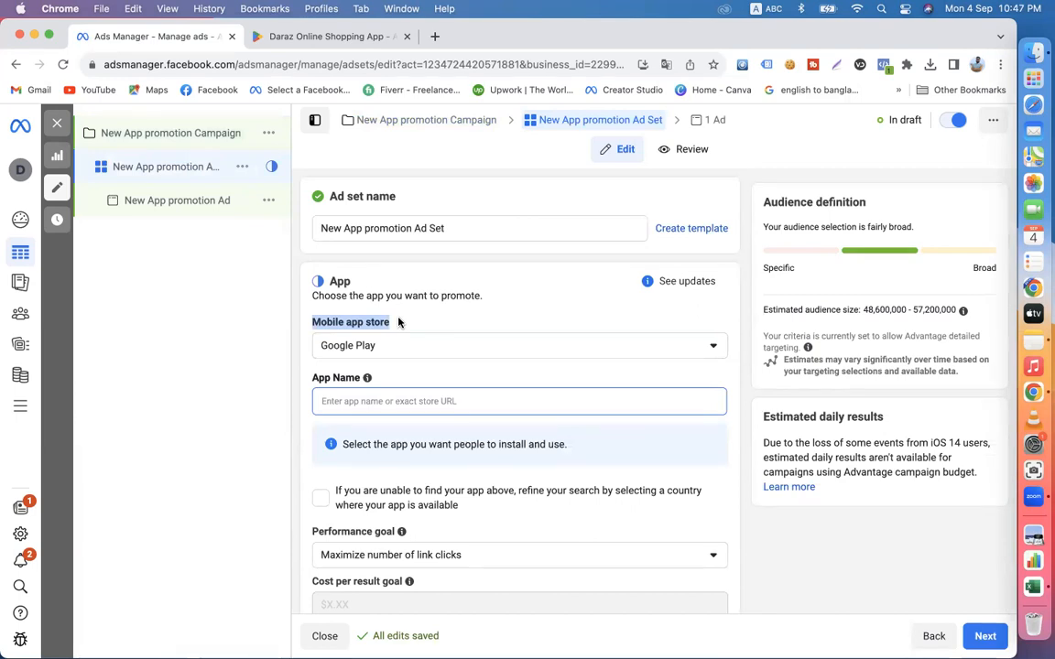
{"action": "left_click", "coordinate": [331, 37]}
{"action": "scroll", "coordinate": [342, 419], "scroll_direction": "down", "scroll_amount": 5}
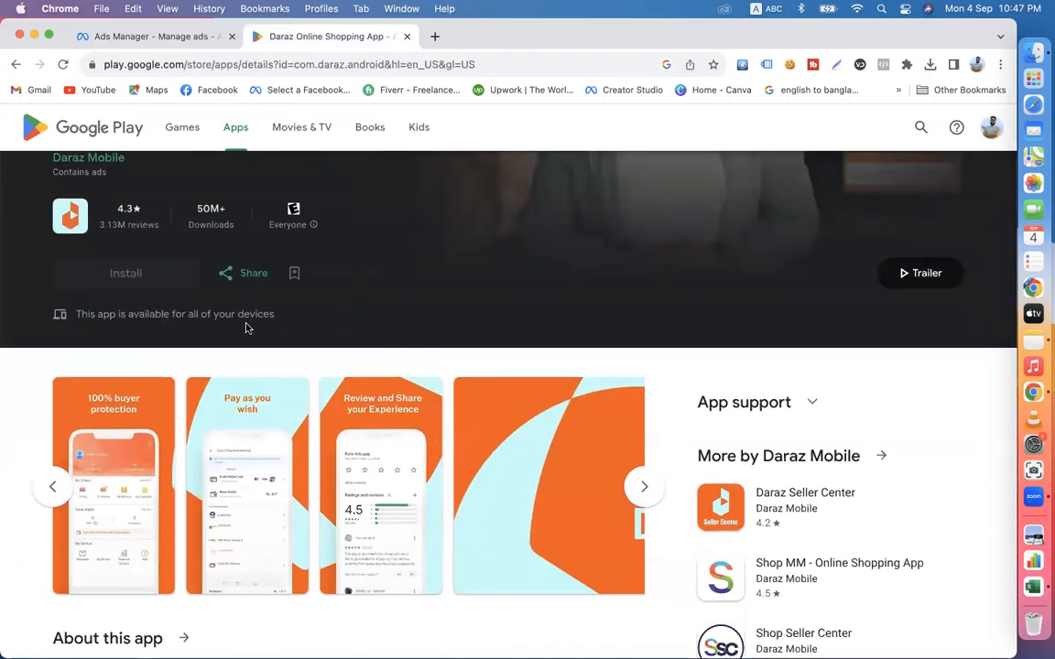
{"action": "left_click_drag", "start_coordinate": [284, 316], "coordinate": [85, 312]}
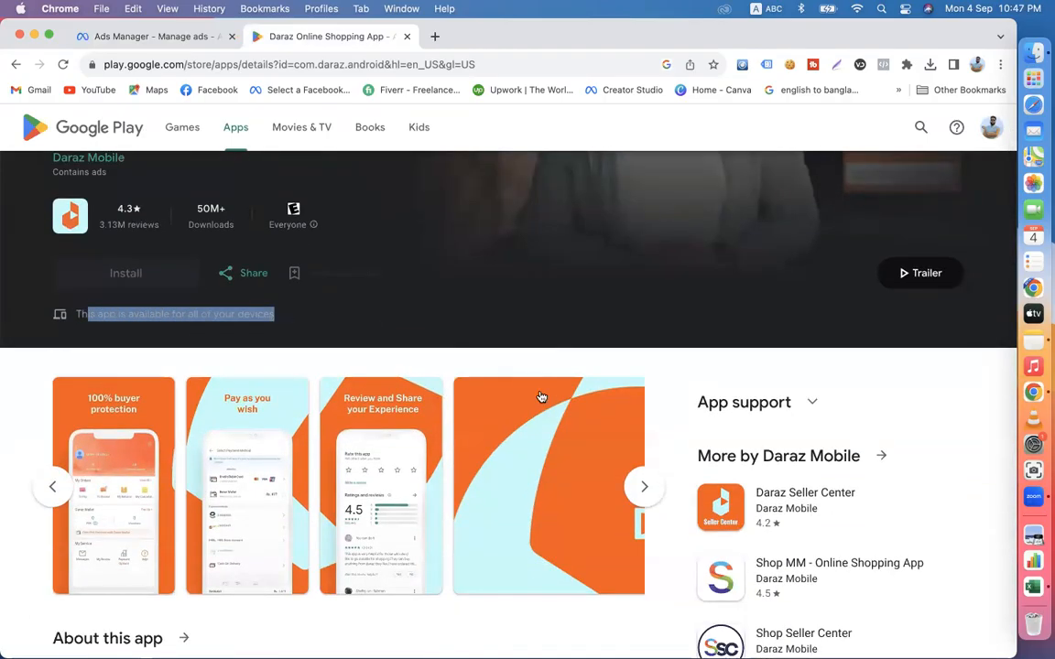
{"action": "left_click", "coordinate": [114, 41]}
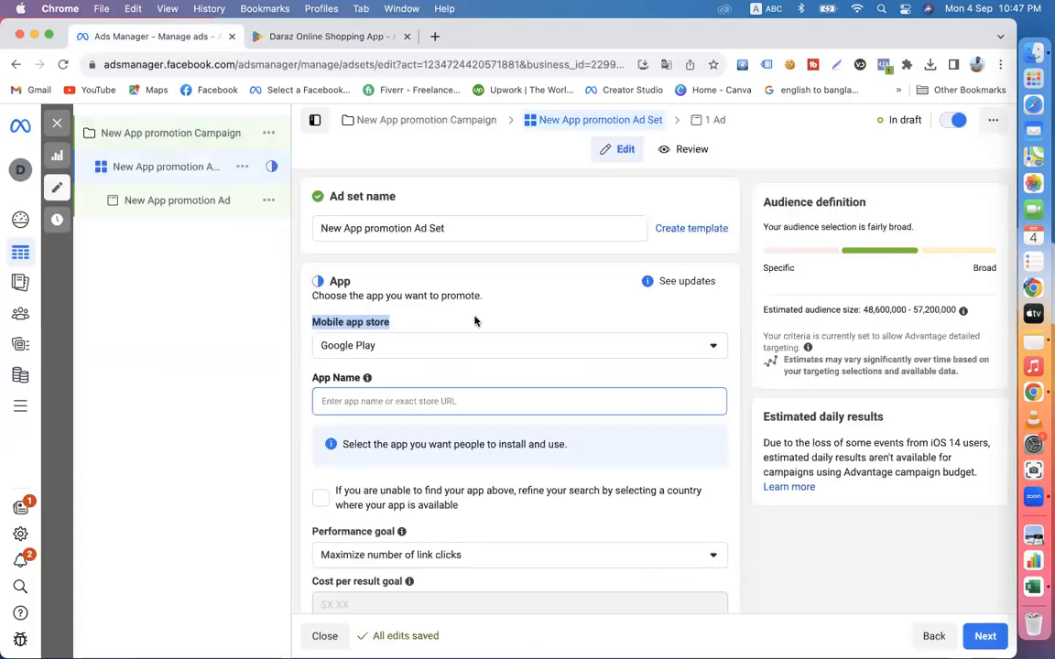
{"action": "left_click", "coordinate": [351, 356]}
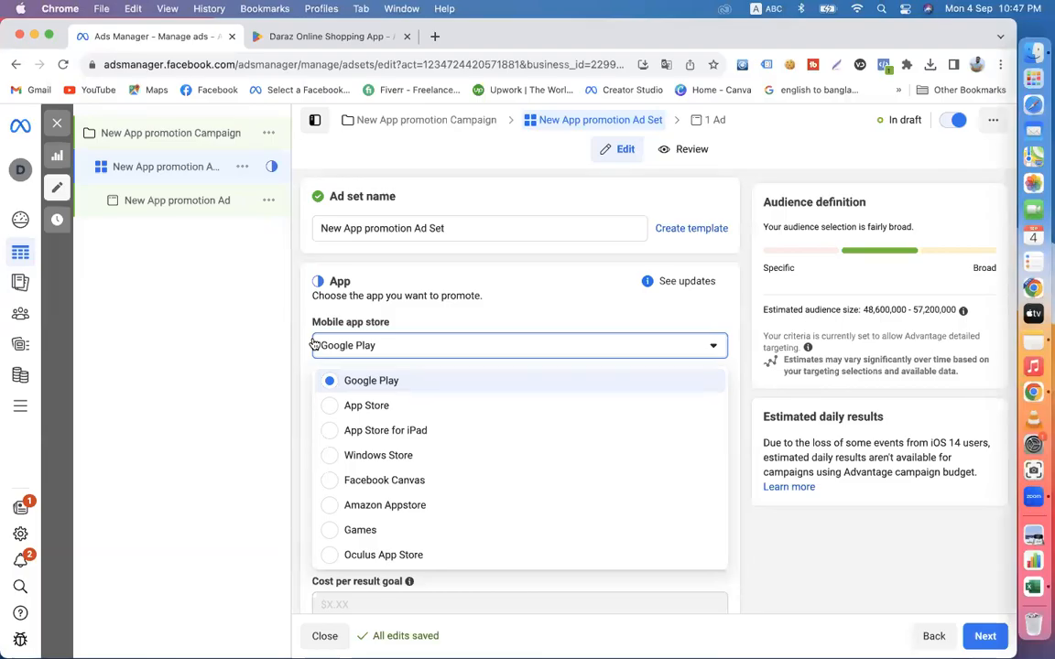
- Try out Google Play and App Store in turn as the ad set's mobile app store
{"action": "left_click", "coordinate": [372, 383]}
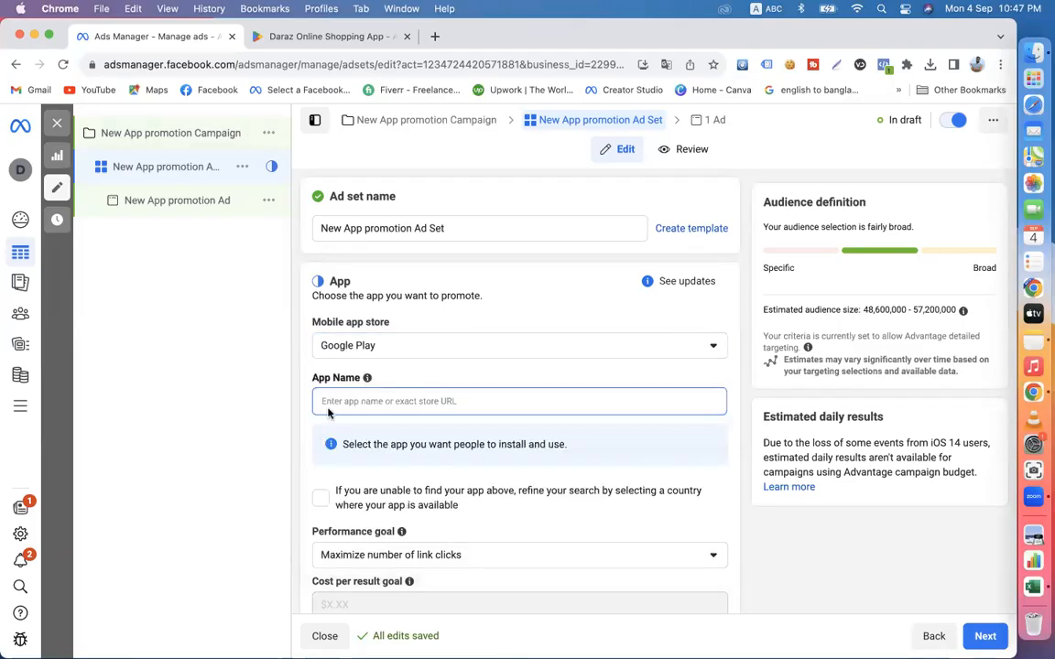
{"action": "left_click", "coordinate": [370, 345]}
{"action": "left_click", "coordinate": [358, 405]}
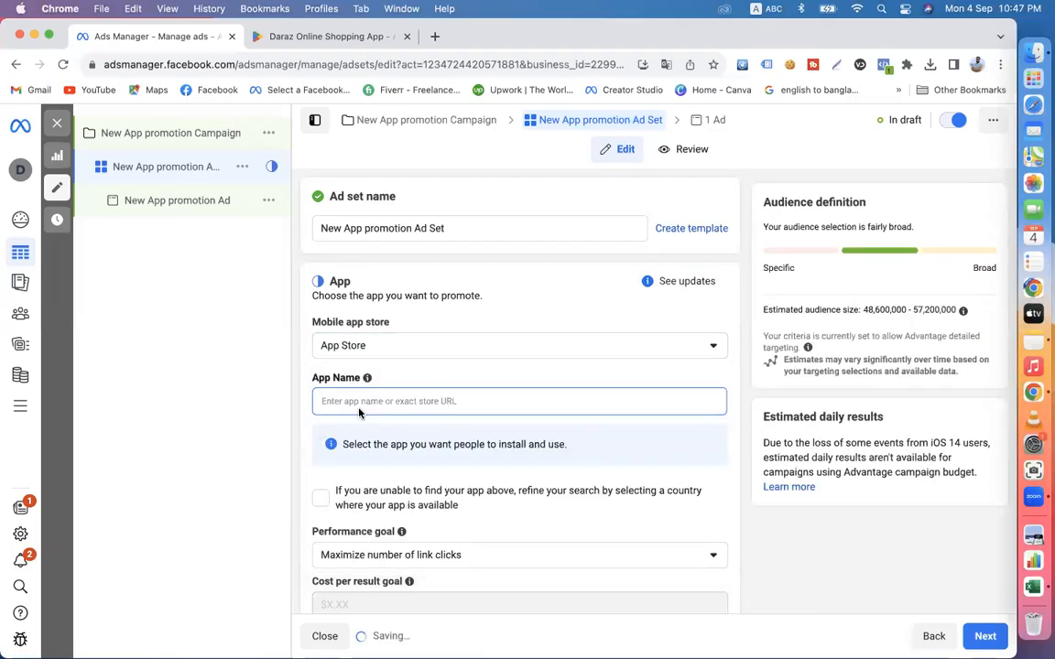
{"action": "left_click", "coordinate": [370, 351]}
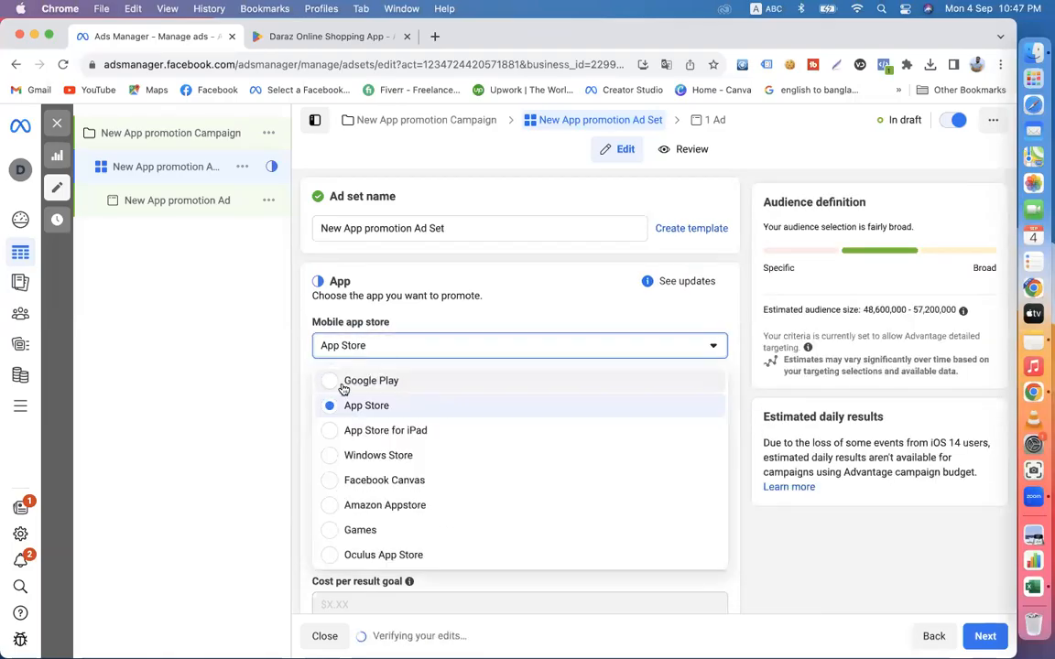
{"action": "left_click", "coordinate": [344, 385]}
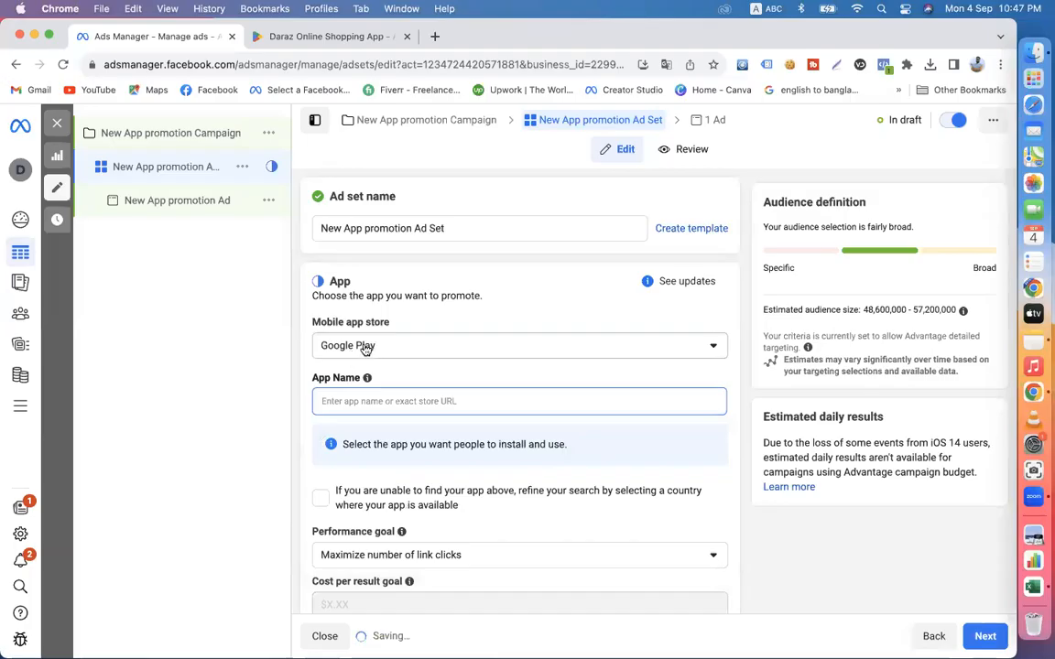
{"action": "left_click", "coordinate": [363, 349]}
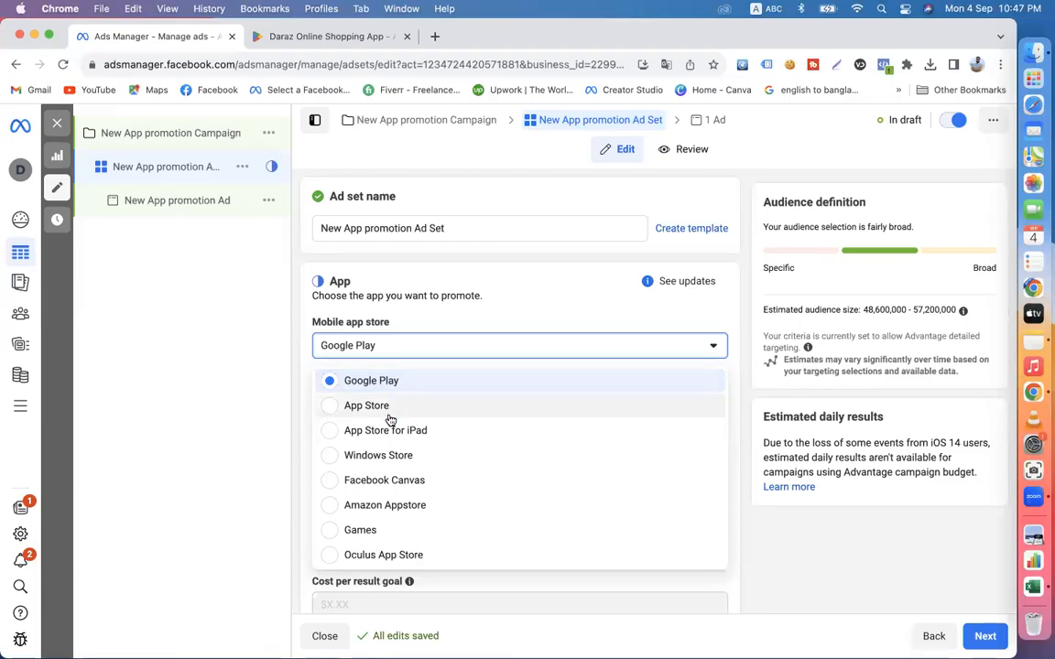
{"action": "left_click", "coordinate": [348, 407]}
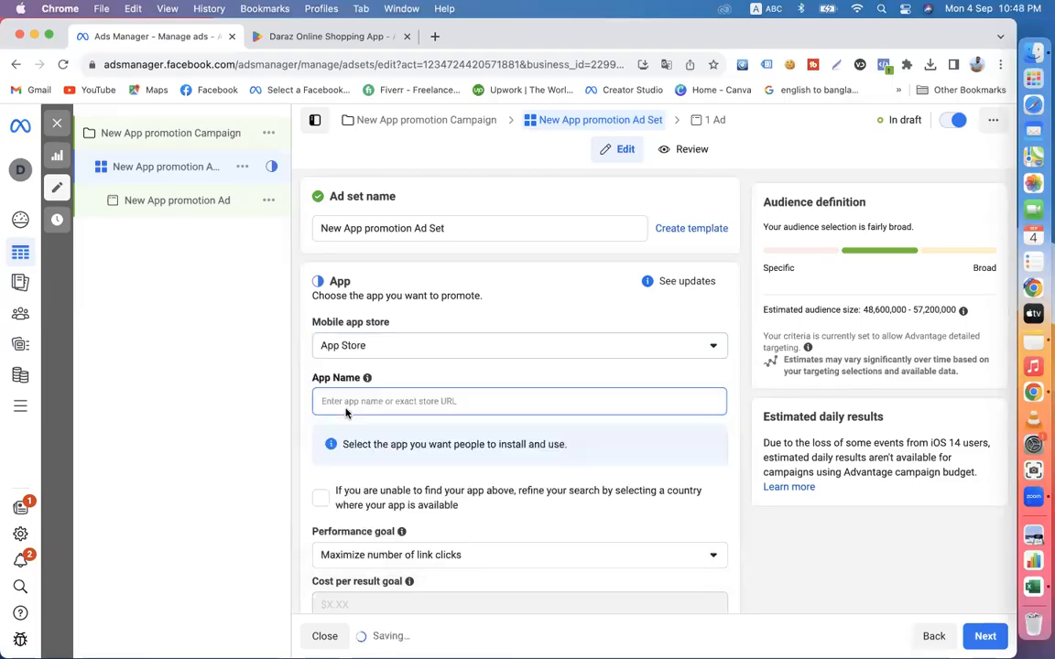
{"action": "left_click", "coordinate": [370, 348]}
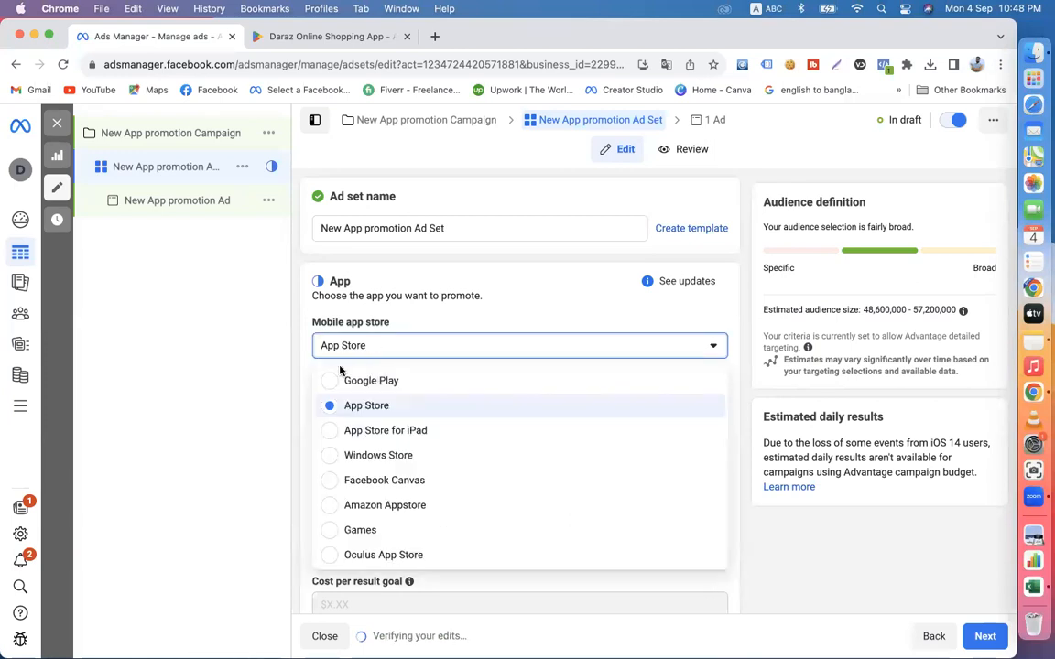
{"action": "left_click", "coordinate": [364, 412]}
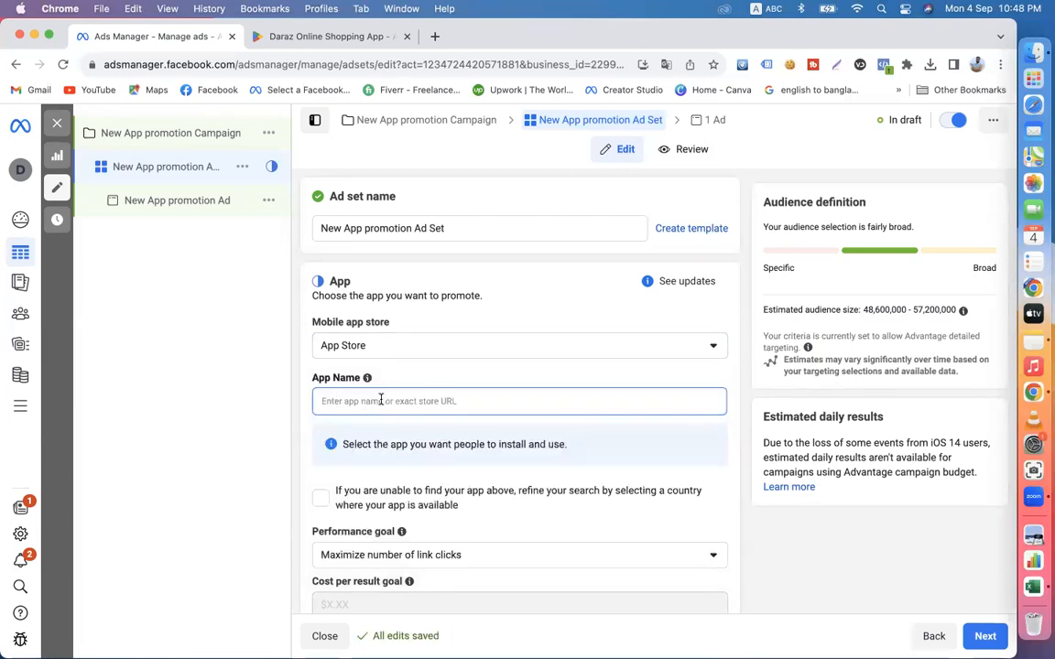
- Set the mobile app store to Google Play, search for "daraz on" and choose Daraz Online Shopping App as the promoted app
{"action": "left_click", "coordinate": [385, 348]}
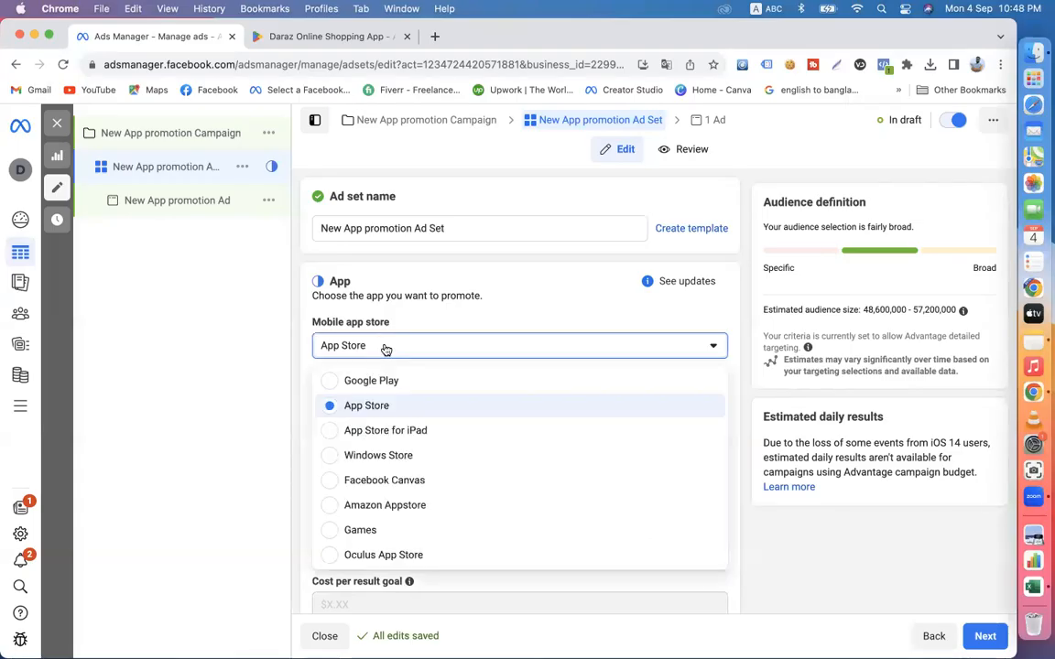
{"action": "left_click", "coordinate": [346, 381]}
{"action": "left_click", "coordinate": [351, 400]}
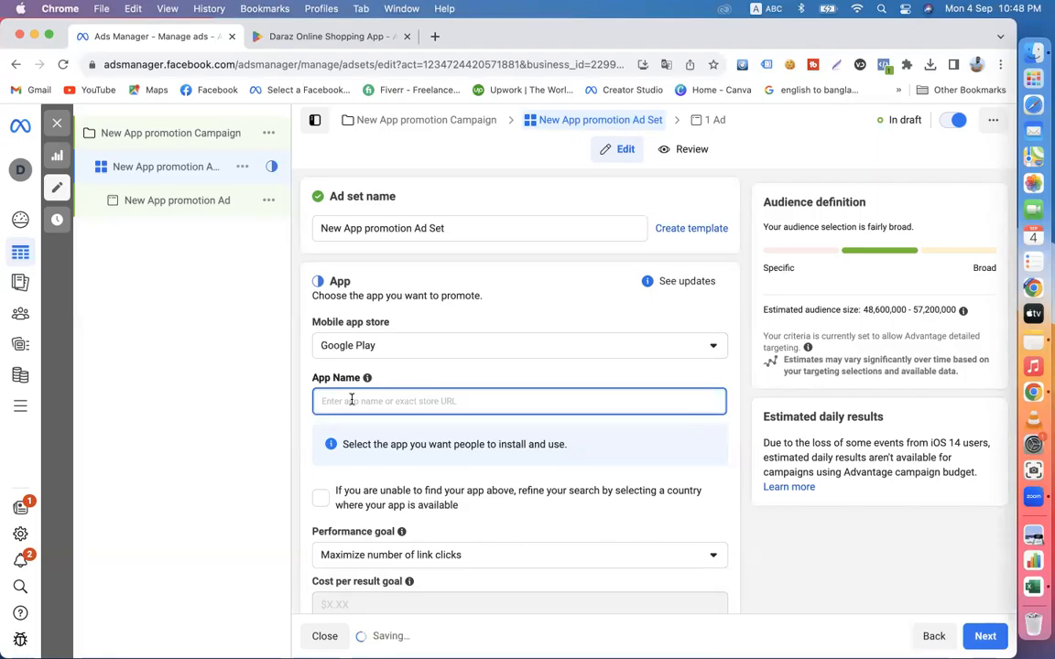
{"action": "type", "text": "d"}
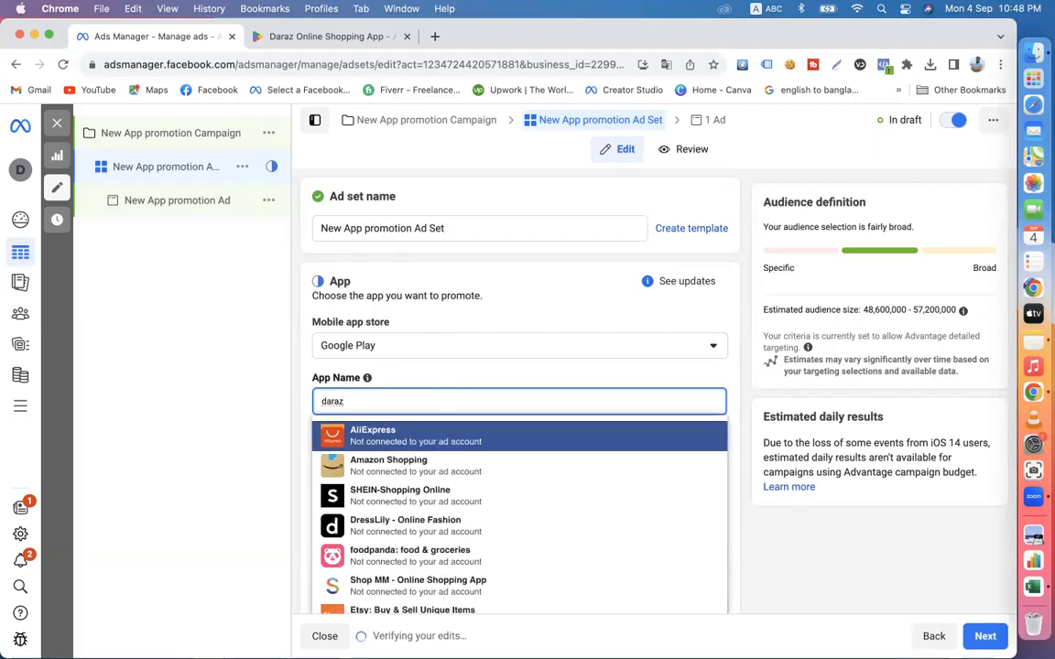
{"action": "type", "text": "araz"}
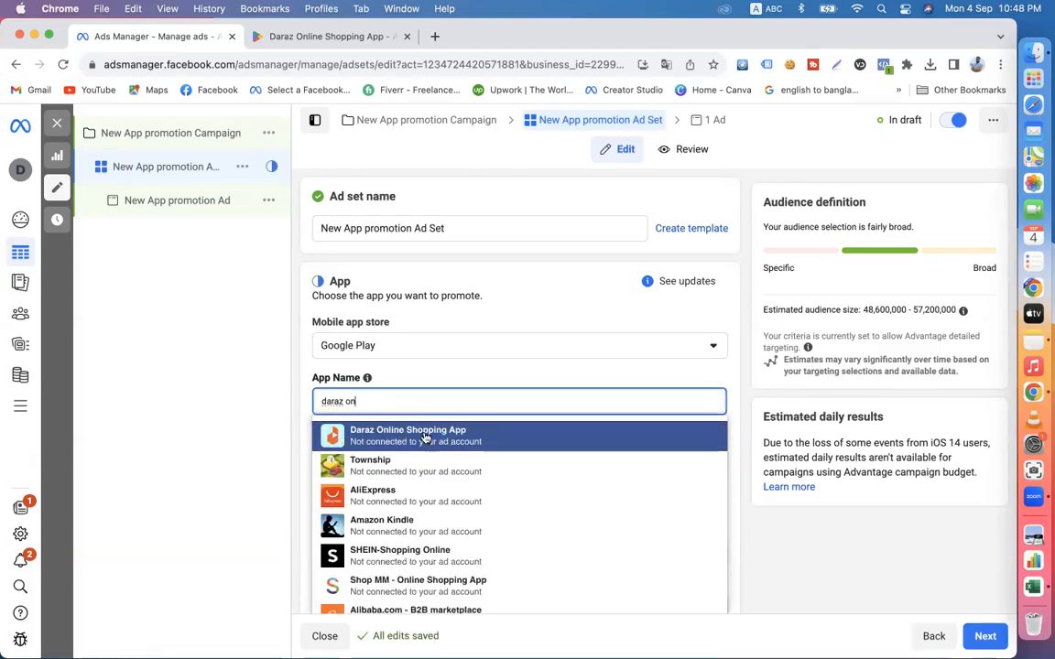
{"action": "left_click", "coordinate": [424, 437]}
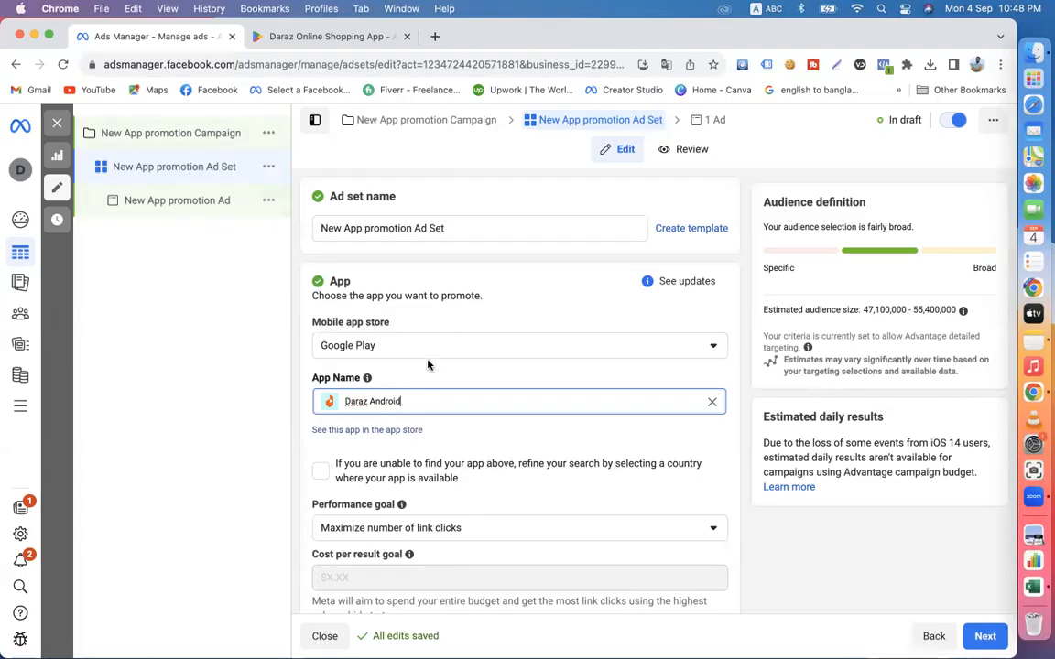
- Look through the available mobile app stores, from Google Play to Oculus App Store, without changing the selection
{"action": "left_click", "coordinate": [401, 355]}
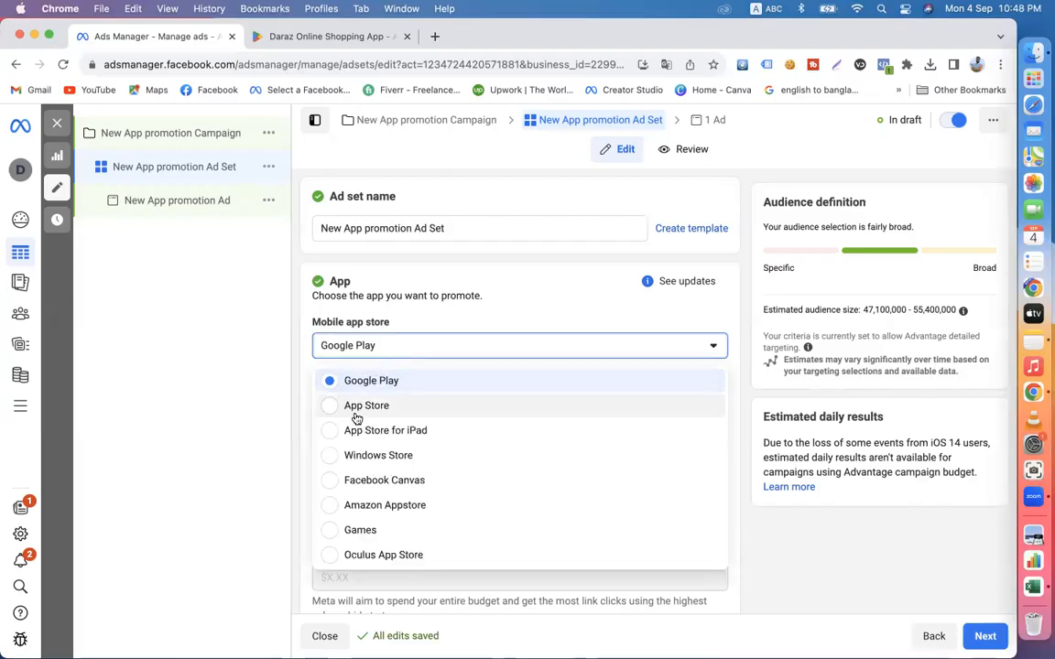
{"action": "left_click", "coordinate": [272, 332]}
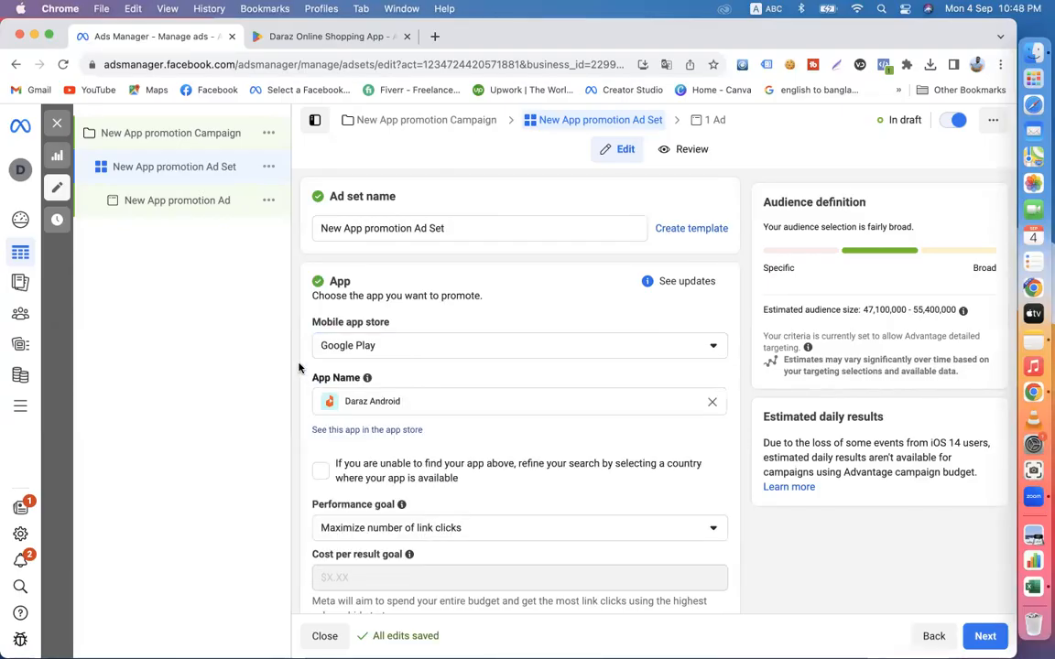
{"action": "left_click", "coordinate": [361, 349]}
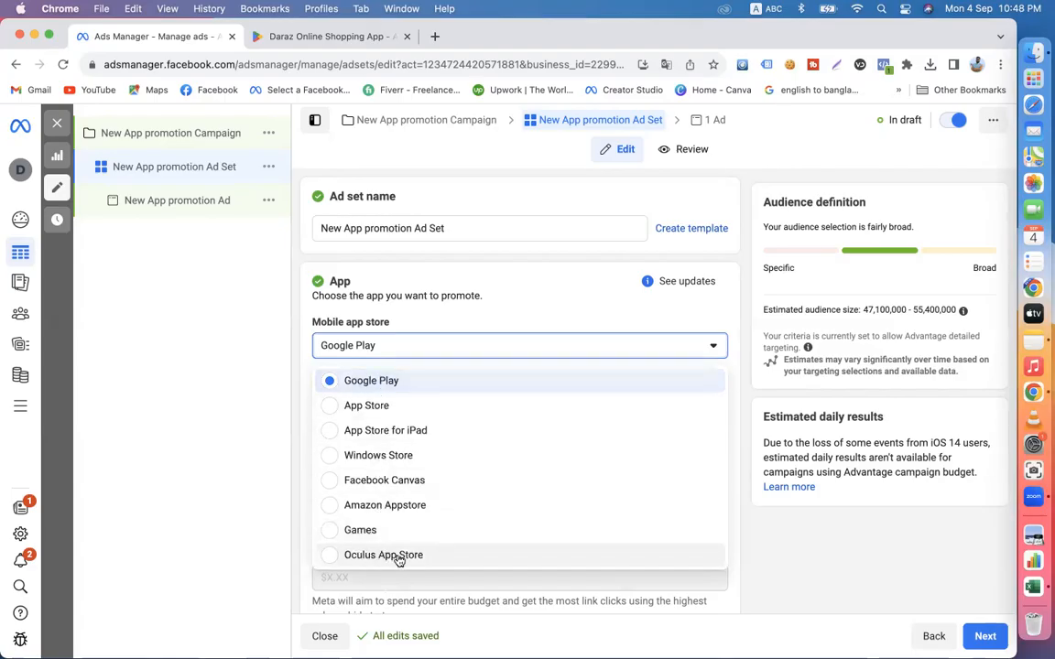
{"action": "left_click", "coordinate": [296, 371]}
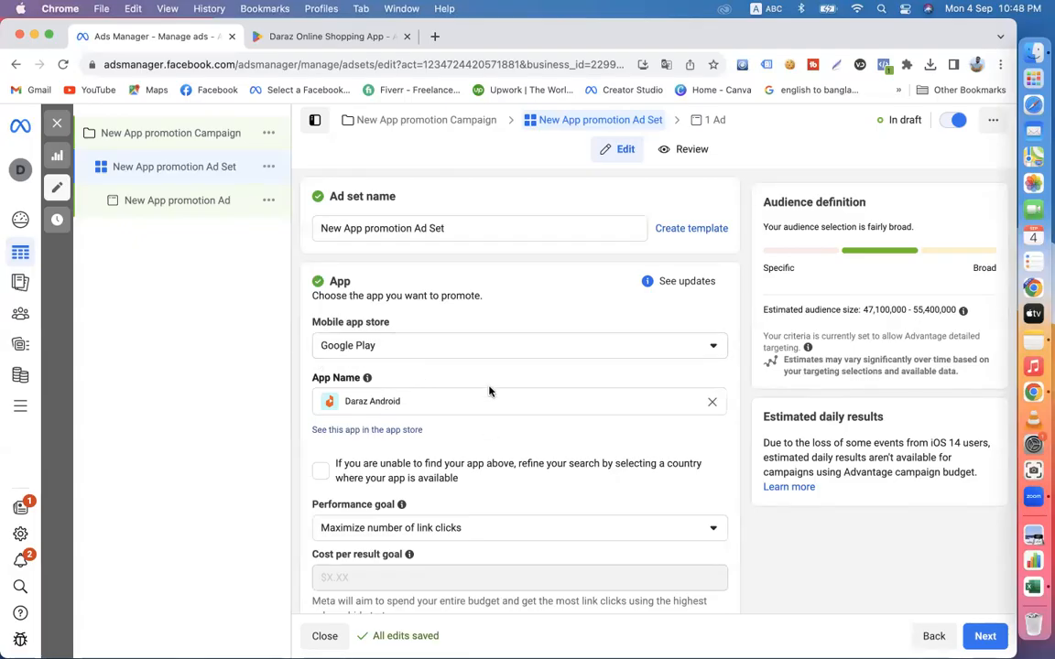
- Highlight the option to refine the app search by country, and switch it on and back off
{"action": "scroll", "coordinate": [491, 426], "scroll_direction": "down", "scroll_amount": 3}
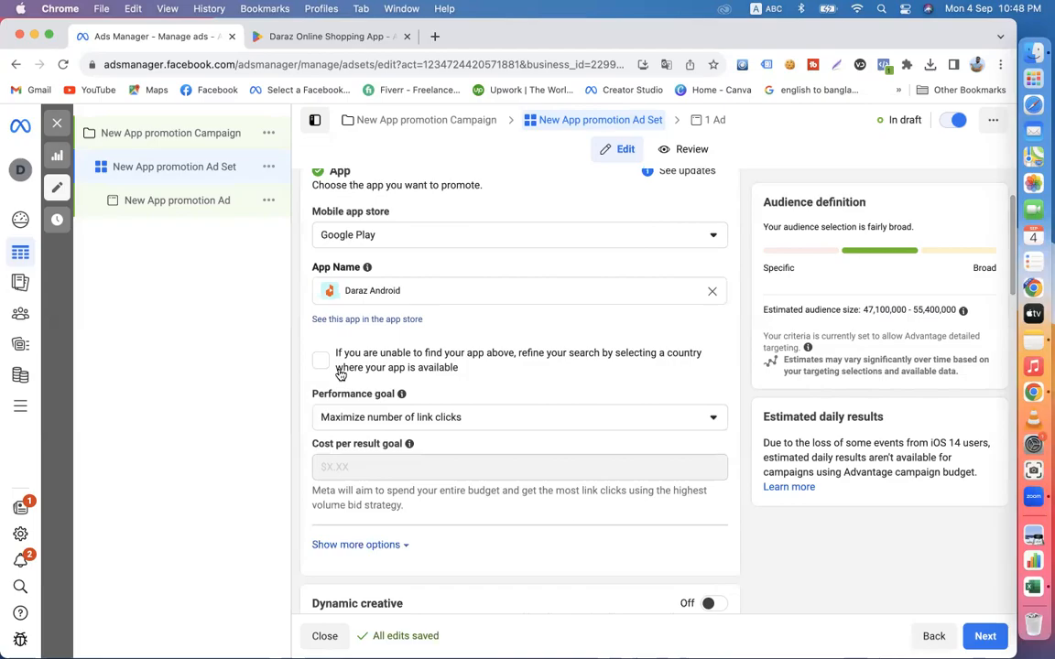
{"action": "left_click_drag", "start_coordinate": [337, 359], "coordinate": [509, 360]}
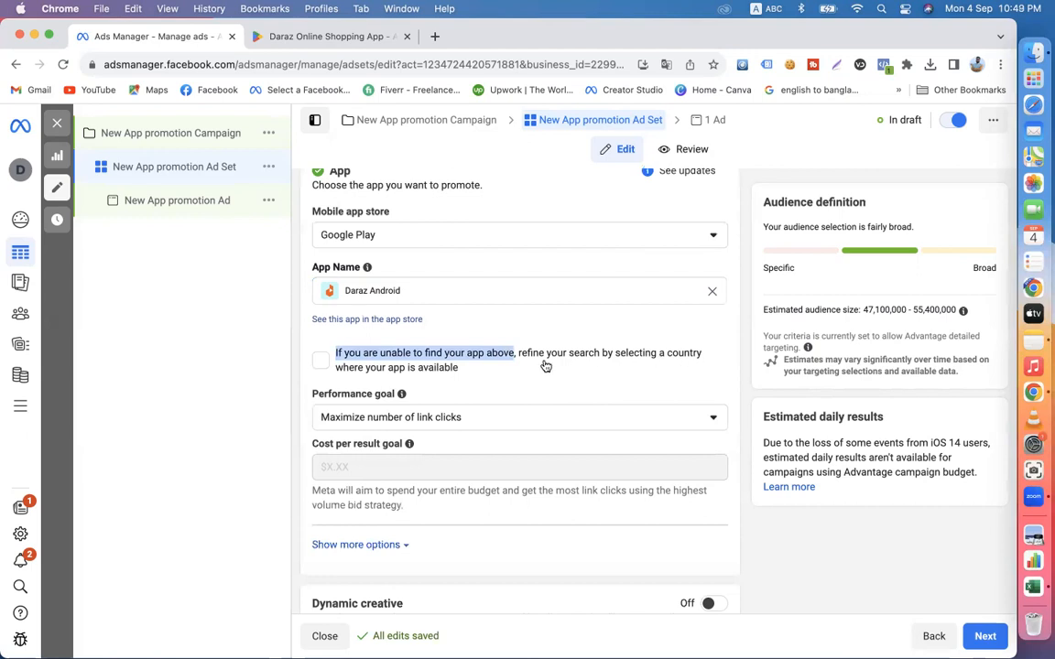
{"action": "left_click_drag", "start_coordinate": [466, 372], "coordinate": [336, 353]}
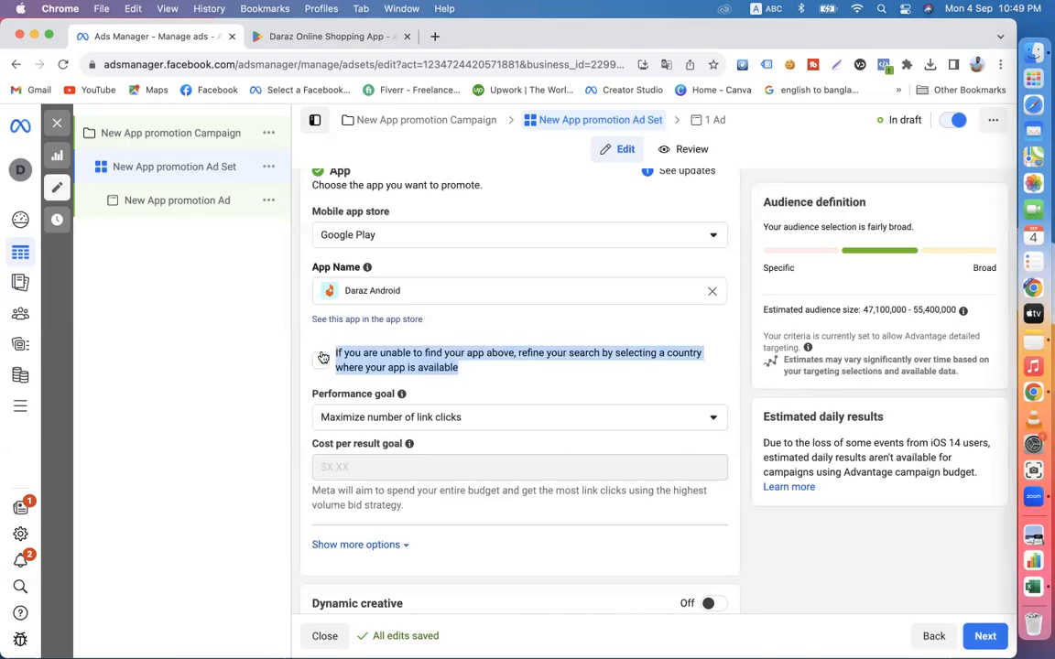
{"action": "left_click", "coordinate": [321, 360]}
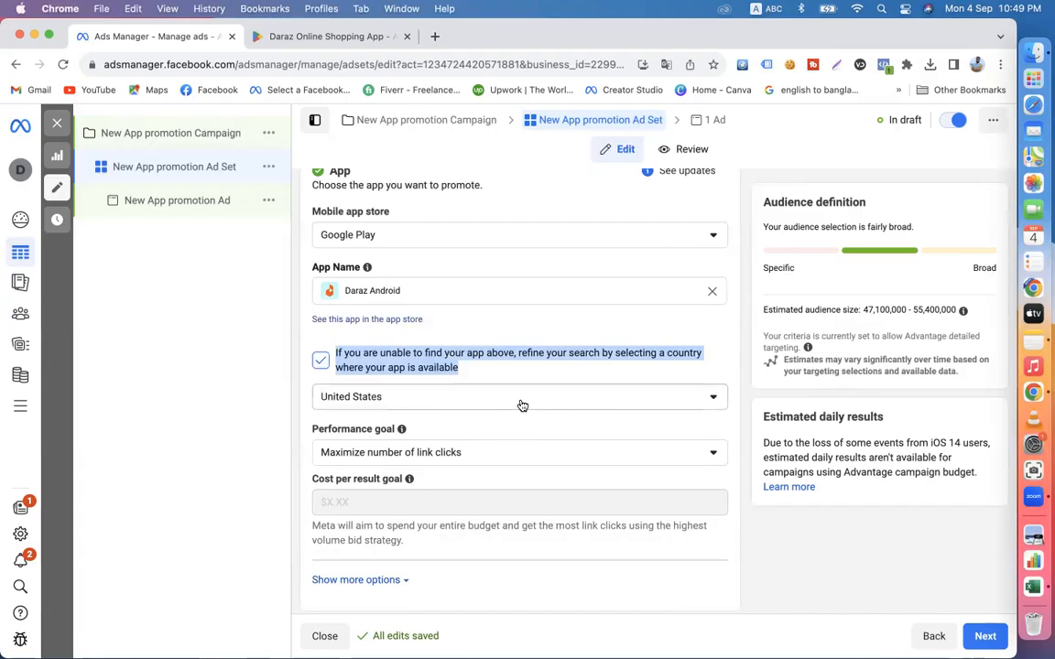
{"action": "left_click", "coordinate": [321, 361]}
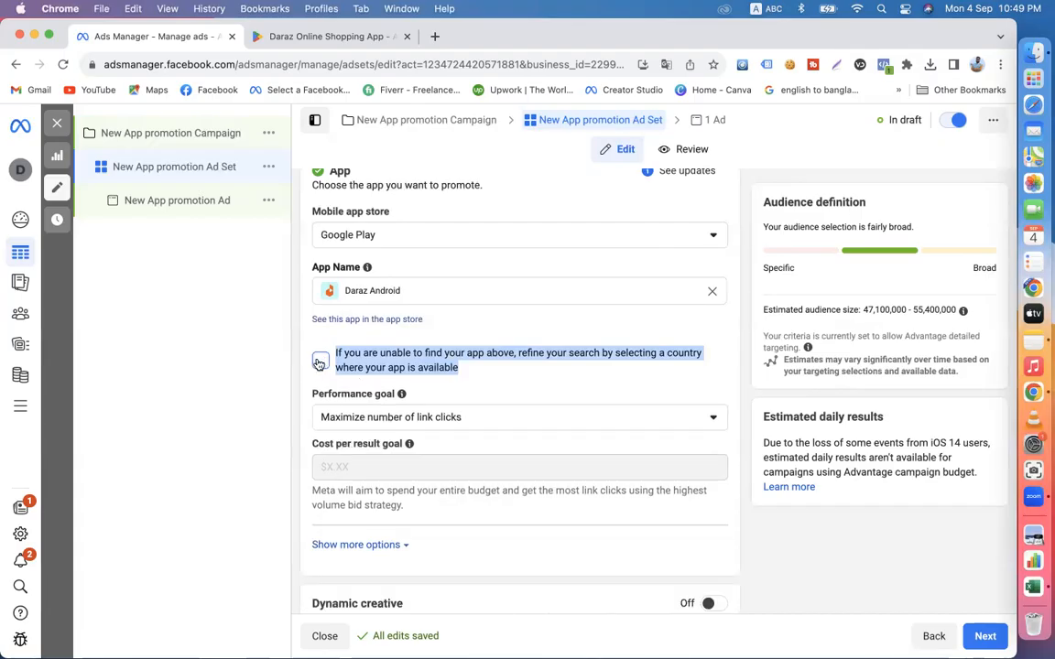
{"action": "left_click", "coordinate": [298, 370]}
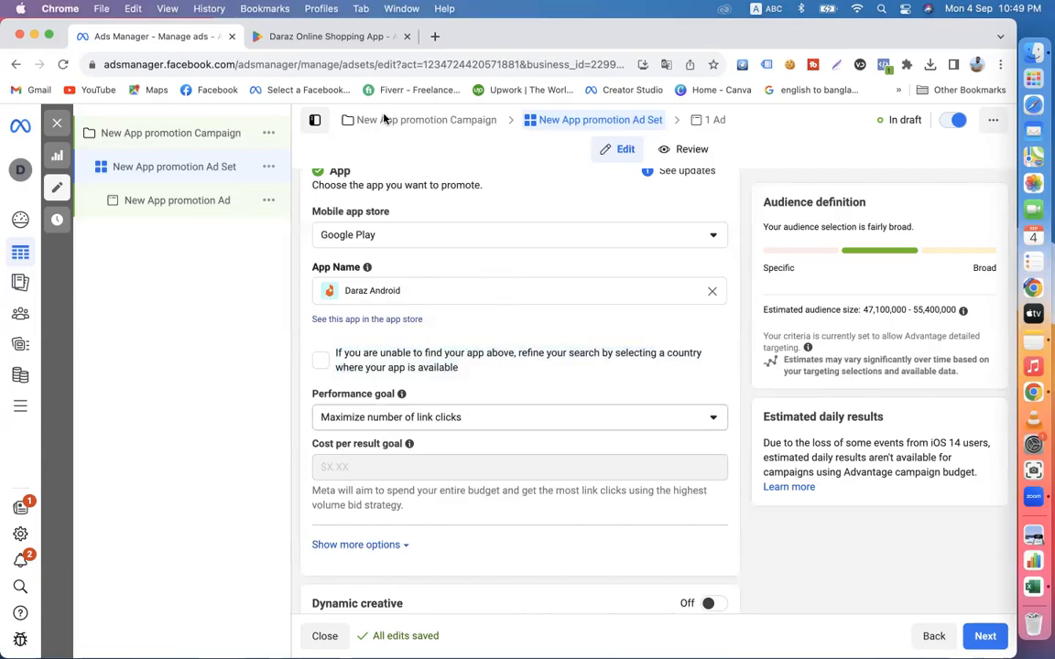
- Quickly duplicate New App promotion Ad Set within the campaign and open the mobile app store choices in the copy
{"action": "left_click", "coordinate": [169, 144]}
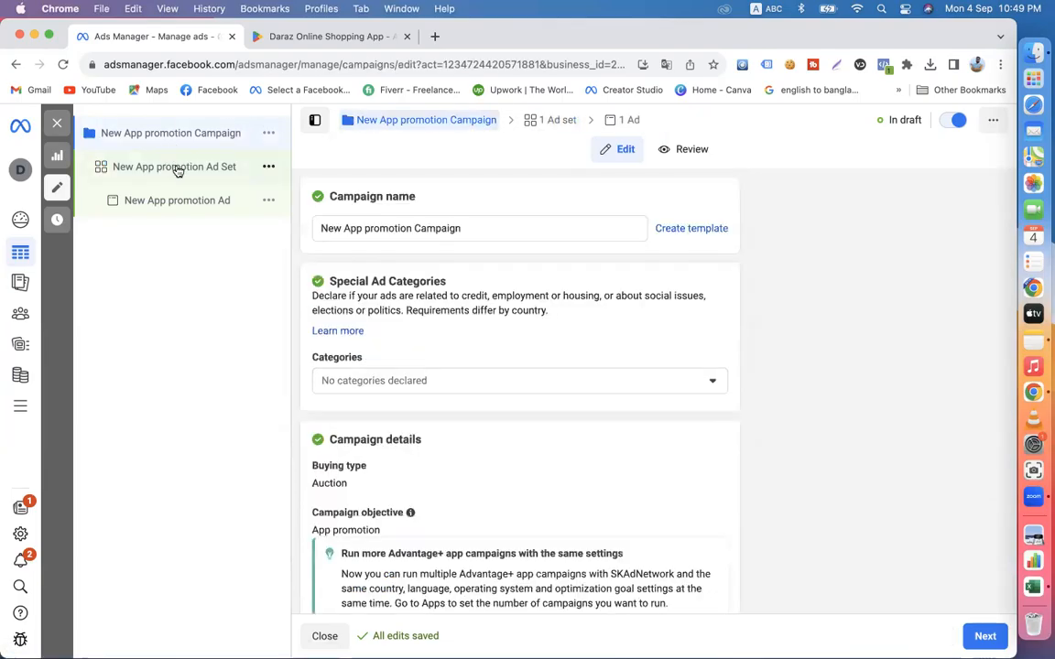
{"action": "left_click", "coordinate": [177, 169]}
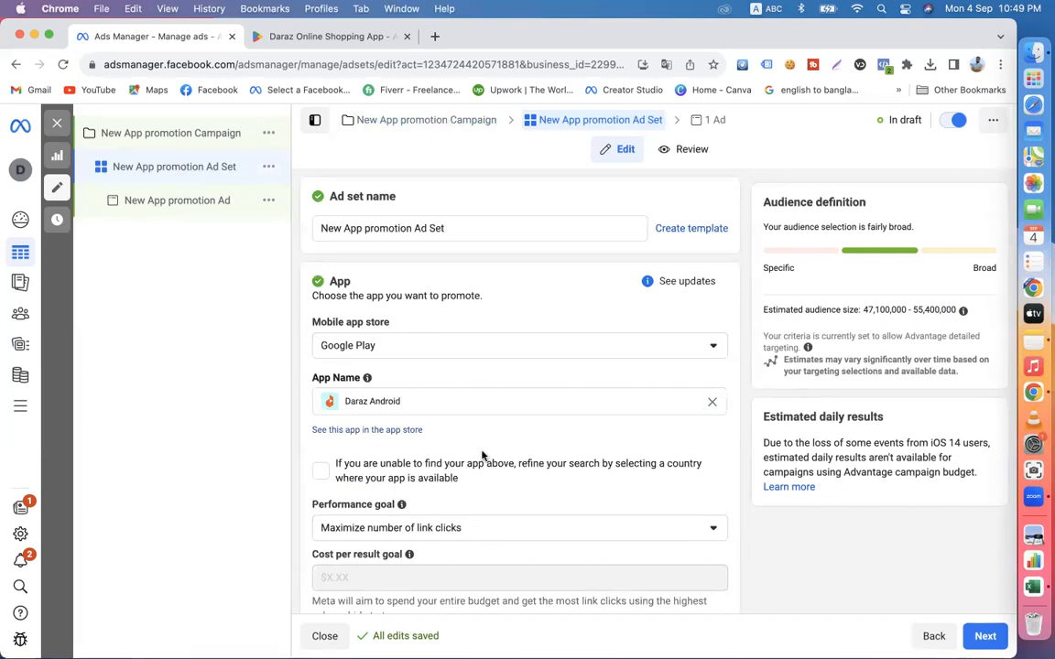
{"action": "left_click", "coordinate": [269, 167]}
{"action": "left_click", "coordinate": [326, 216]}
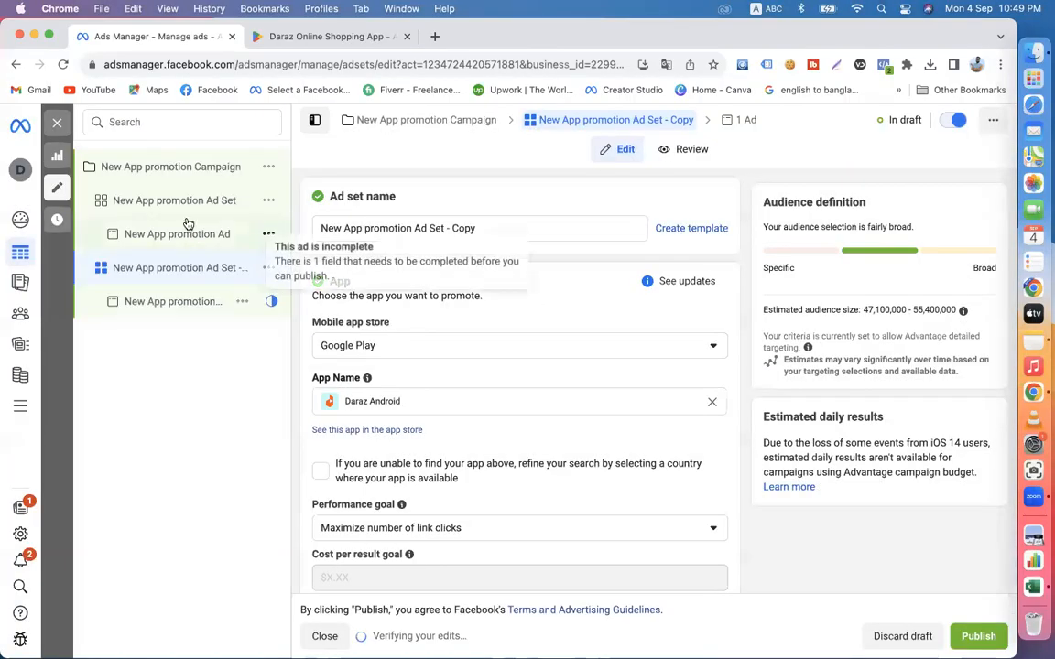
{"action": "left_click", "coordinate": [176, 203]}
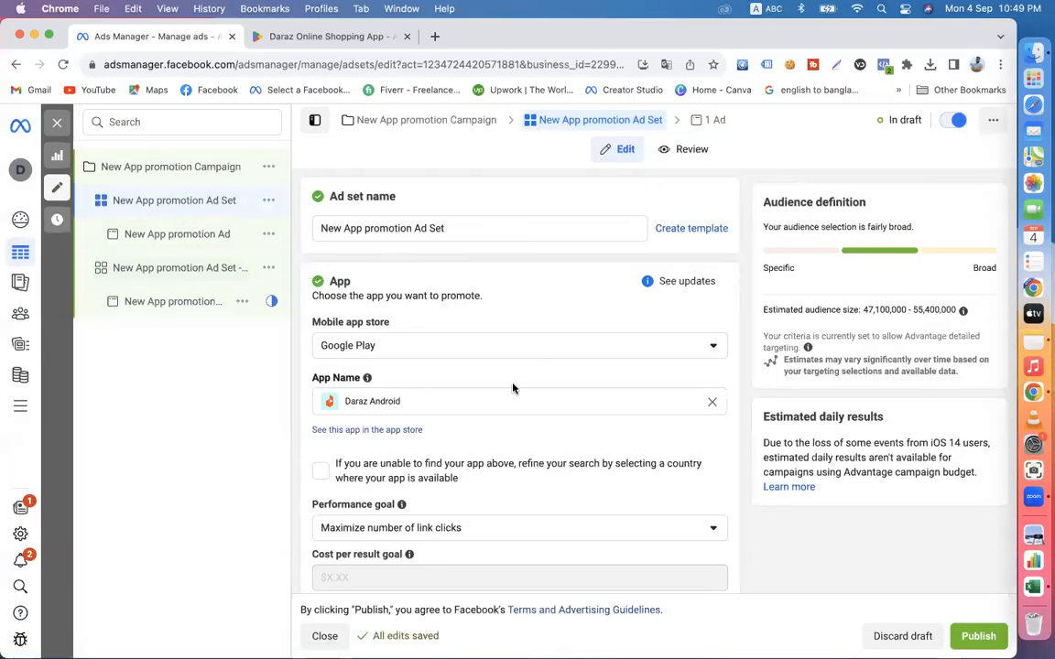
{"action": "left_click", "coordinate": [183, 269]}
{"action": "scroll", "coordinate": [455, 448], "scroll_direction": "down", "scroll_amount": 2}
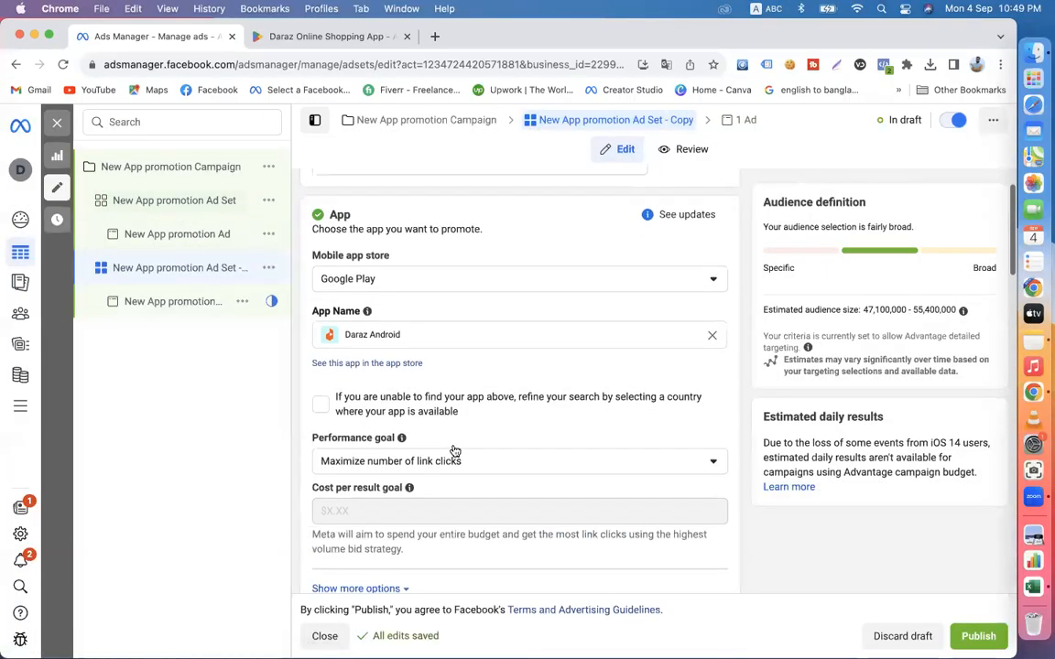
{"action": "scroll", "coordinate": [455, 451], "scroll_direction": "up", "scroll_amount": 1}
{"action": "left_click", "coordinate": [385, 310]}
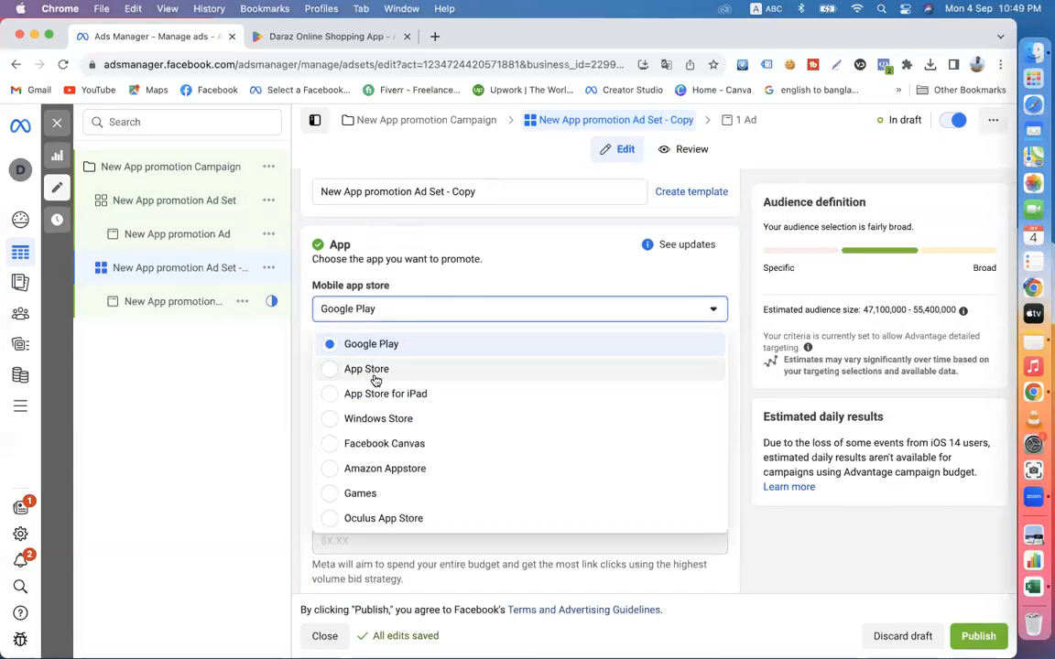
- Delete the original New App promotion Ad Set from the campaign, keeping only the copy
{"action": "left_click", "coordinate": [183, 201]}
{"action": "left_click", "coordinate": [268, 199]}
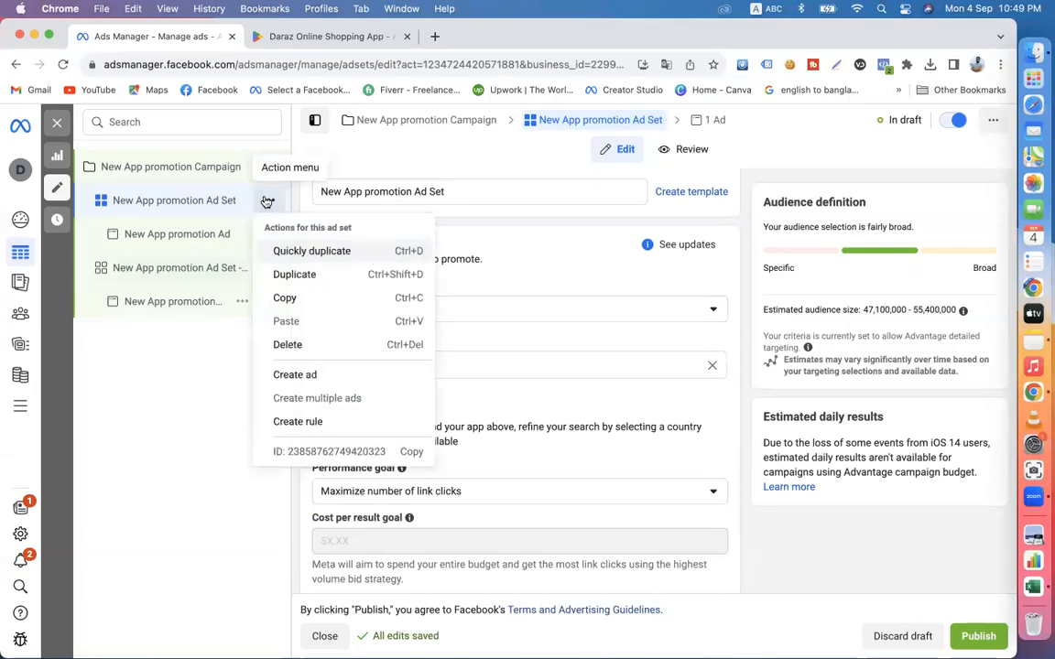
{"action": "left_click", "coordinate": [304, 345]}
{"action": "left_click", "coordinate": [615, 337]}
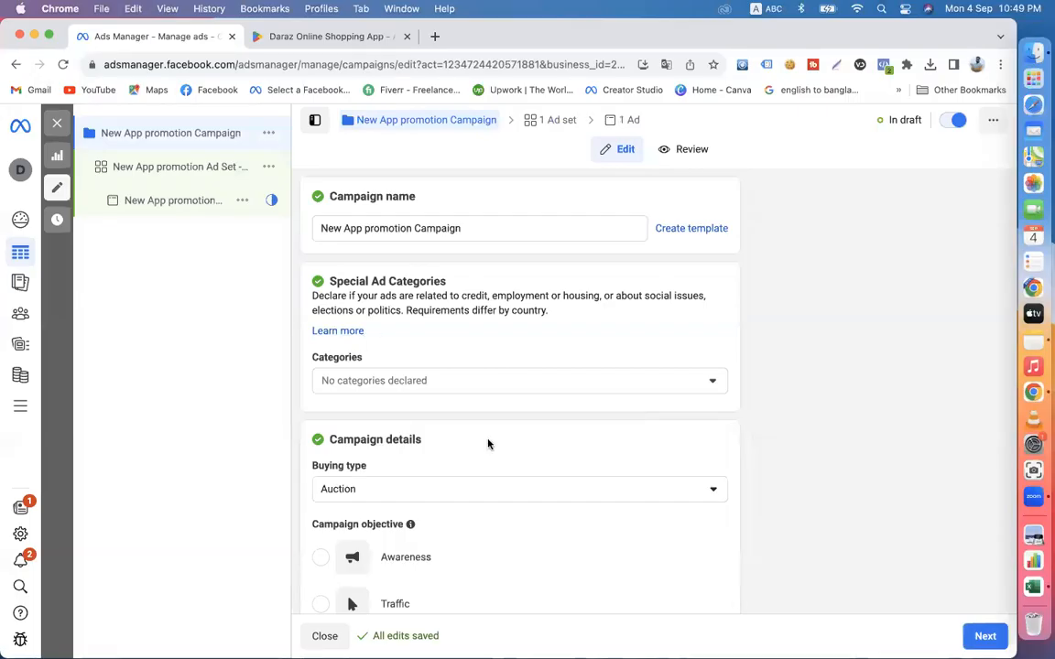
- Open New App promotion Ad Set - Copy and review its app, performance goal and cost per result goal settings
{"action": "scroll", "coordinate": [488, 444], "scroll_direction": "down", "scroll_amount": 3}
{"action": "left_click", "coordinate": [147, 167]}
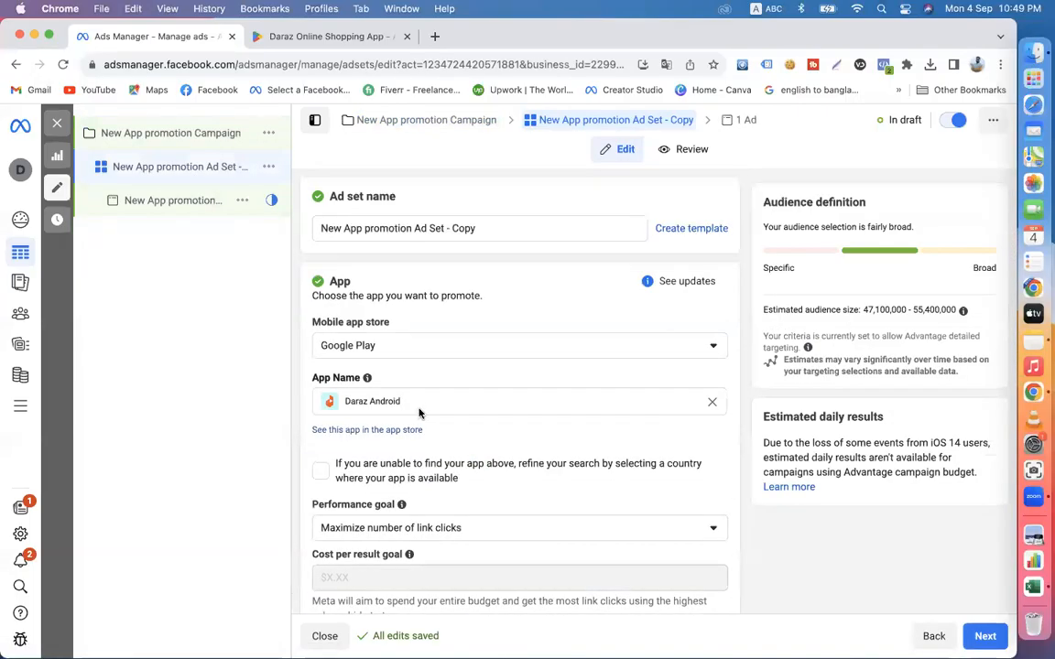
{"action": "scroll", "coordinate": [419, 413], "scroll_direction": "down", "scroll_amount": 2}
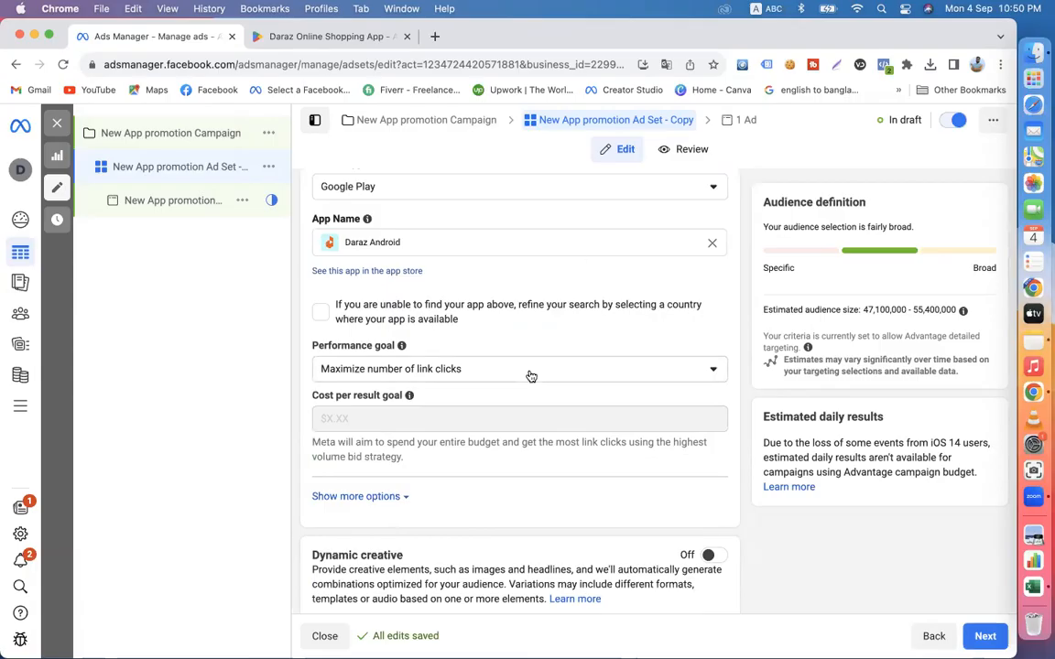
{"action": "scroll", "coordinate": [454, 369], "scroll_direction": "up", "scroll_amount": 2}
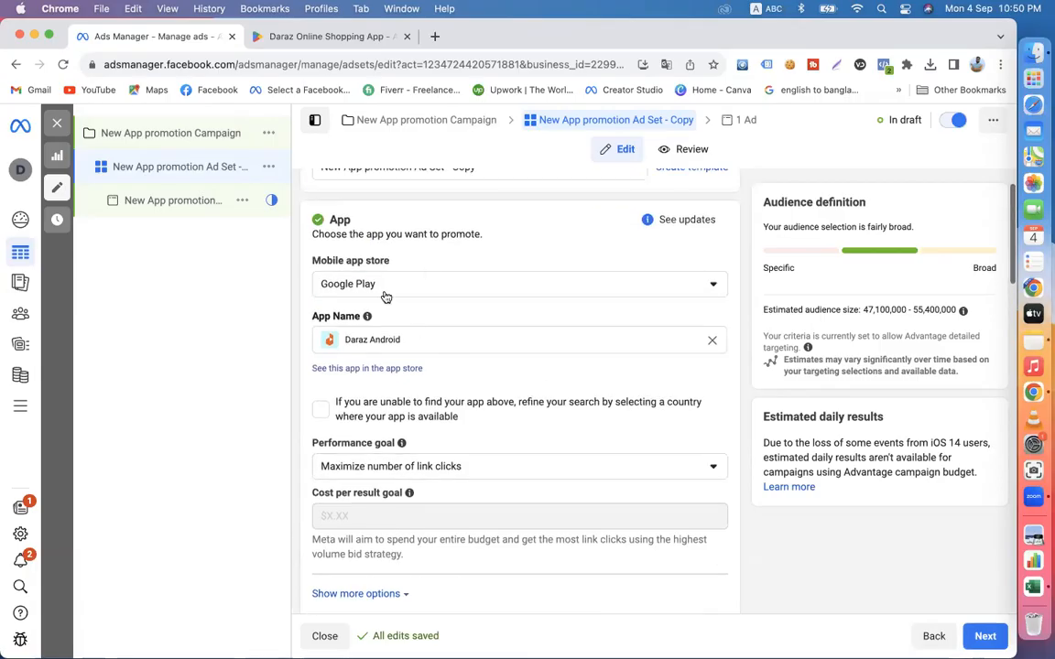
{"action": "scroll", "coordinate": [490, 418], "scroll_direction": "down", "scroll_amount": 3}
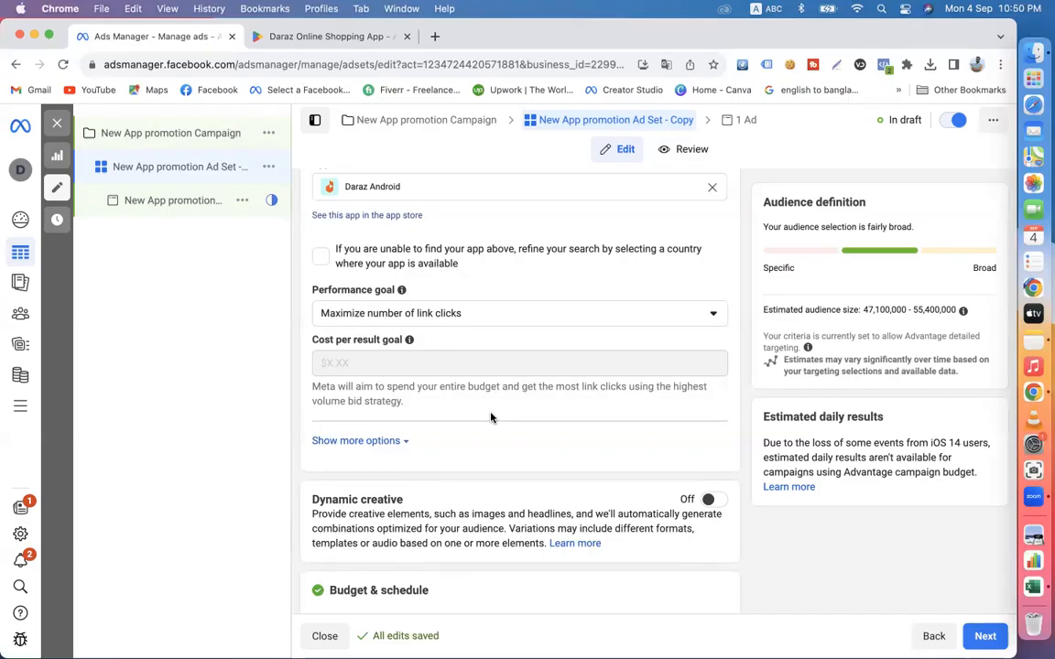
- Review the ad set's app, schedule and audience settings, and open the maximum age choices, keeping 65+
{"action": "scroll", "coordinate": [458, 367], "scroll_direction": "up", "scroll_amount": 2}
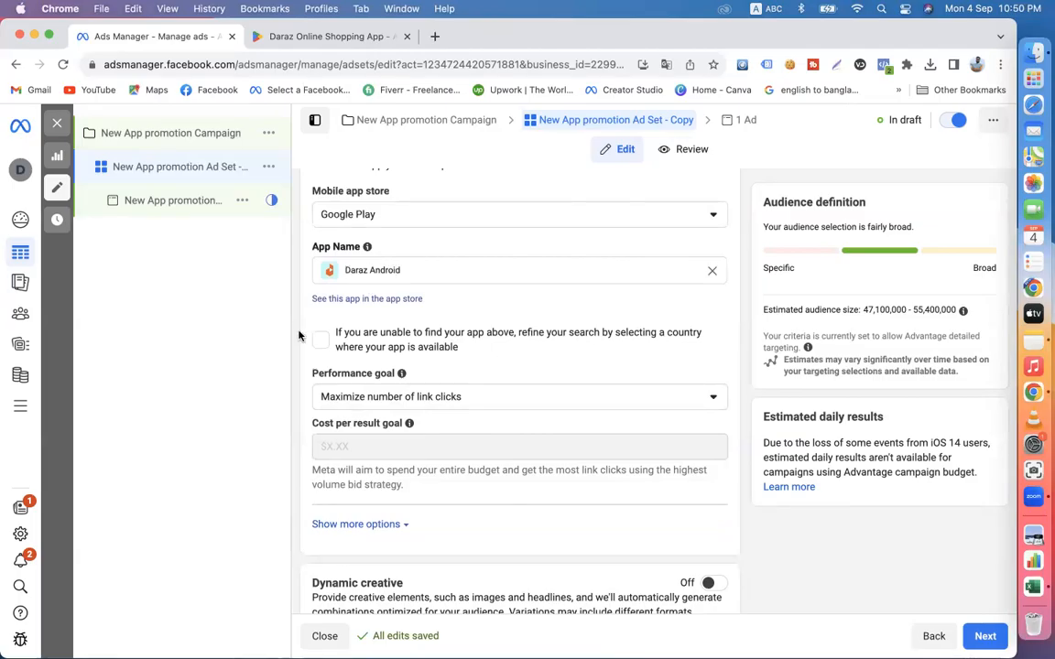
{"action": "scroll", "coordinate": [520, 435], "scroll_direction": "down", "scroll_amount": 5}
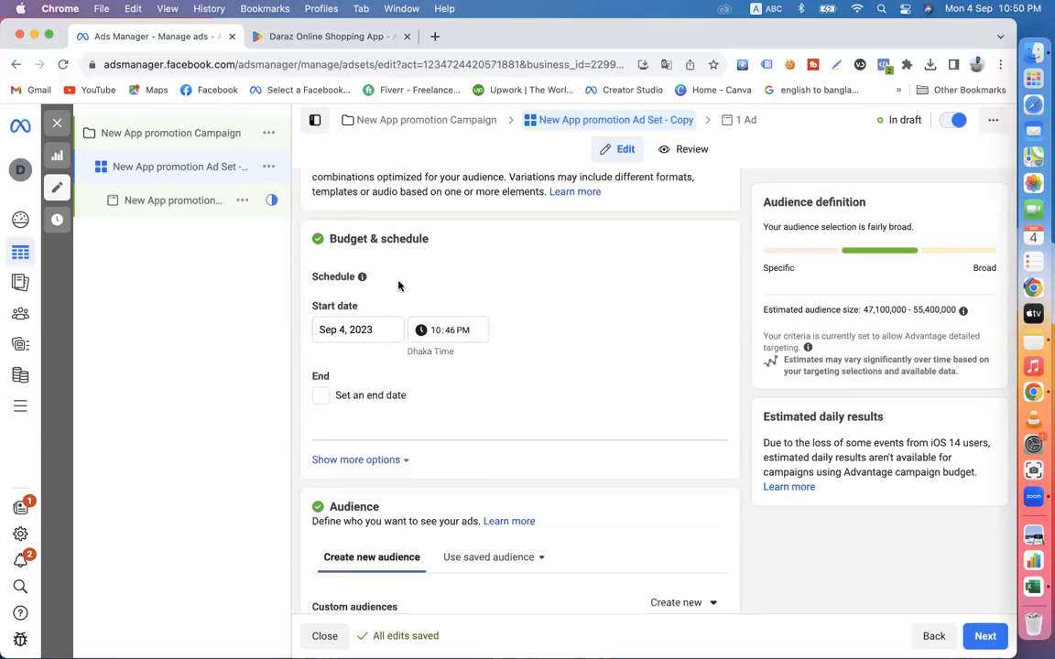
{"action": "scroll", "coordinate": [391, 407], "scroll_direction": "down", "scroll_amount": 2}
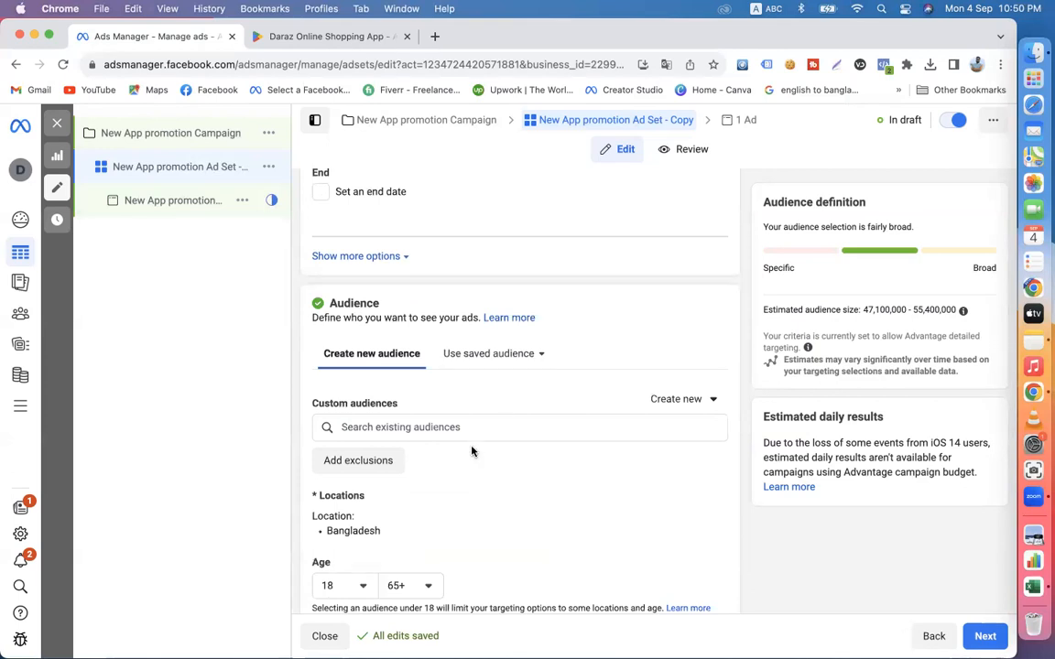
{"action": "scroll", "coordinate": [412, 421], "scroll_direction": "down", "scroll_amount": 2}
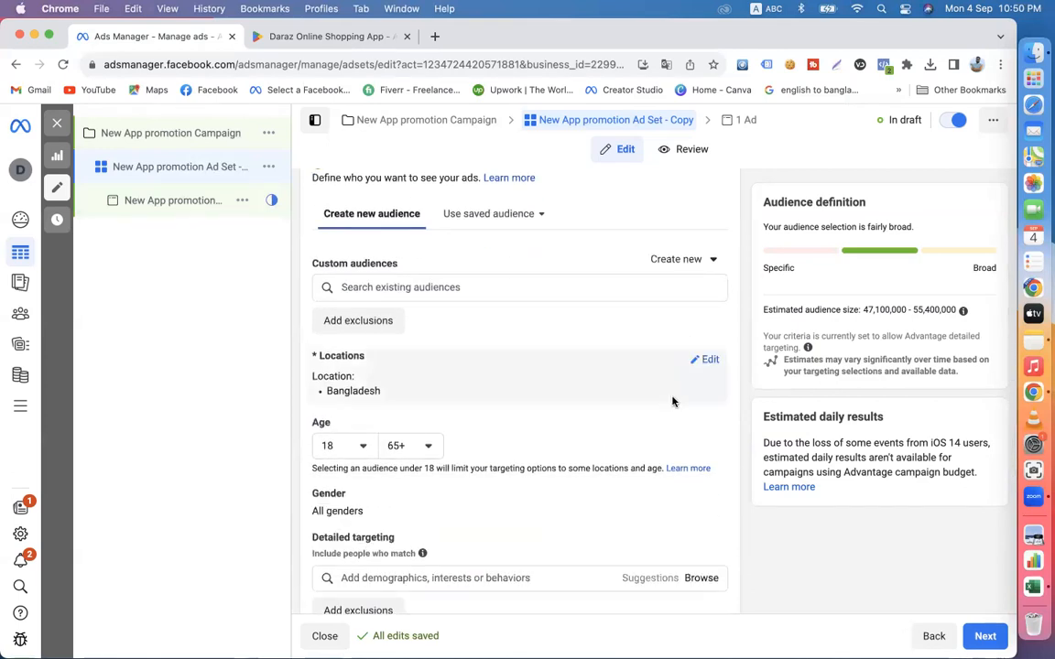
{"action": "left_click", "coordinate": [424, 446]}
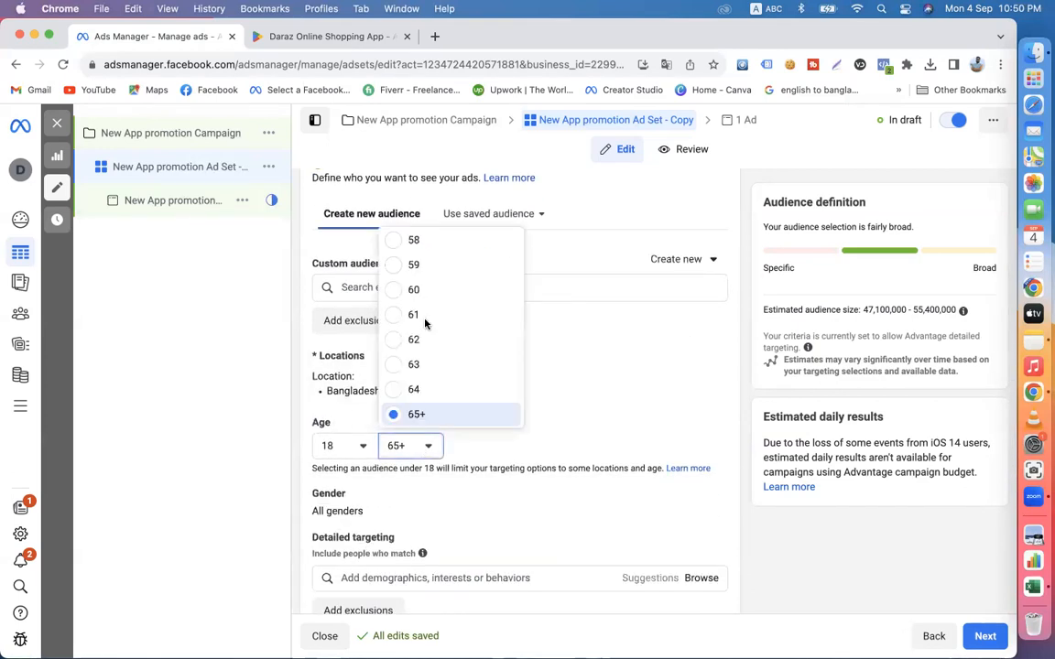
{"action": "left_click", "coordinate": [395, 412]}
- Search detailed targeting for "online shop" and add the Online shopping (retail) interest to the audience
{"action": "scroll", "coordinate": [448, 477], "scroll_direction": "down", "scroll_amount": 2}
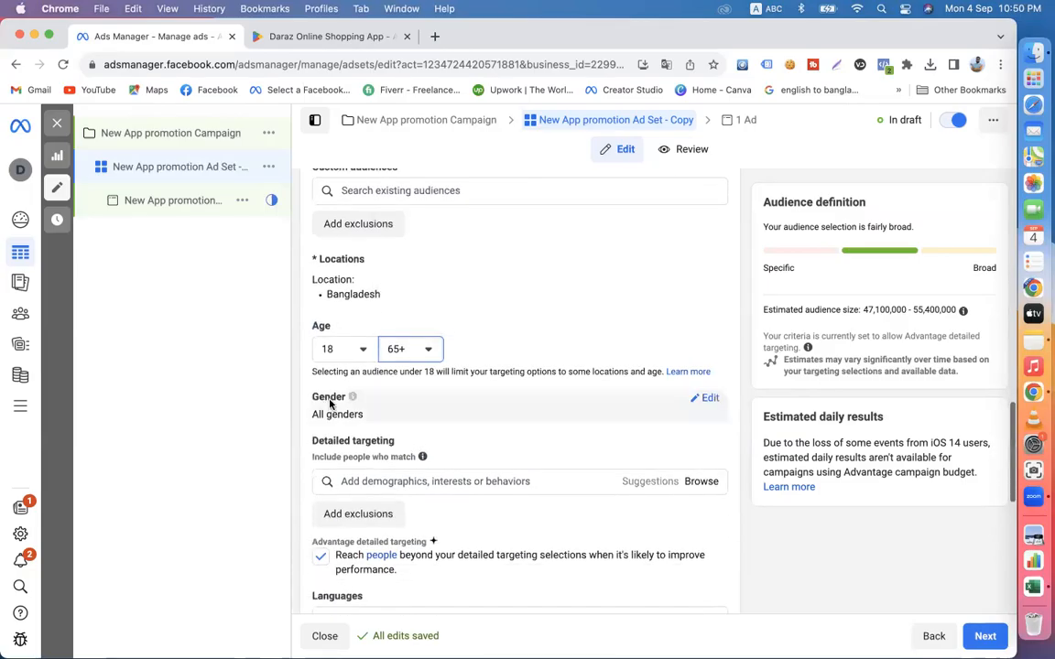
{"action": "left_click", "coordinate": [405, 483]}
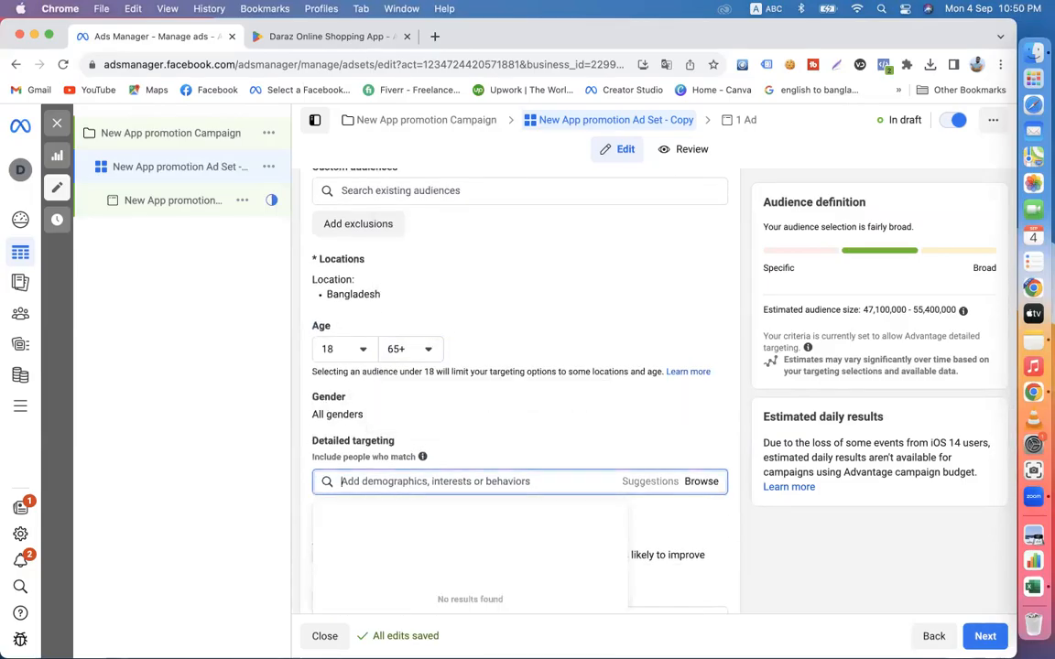
{"action": "type", "text": "online shop"}
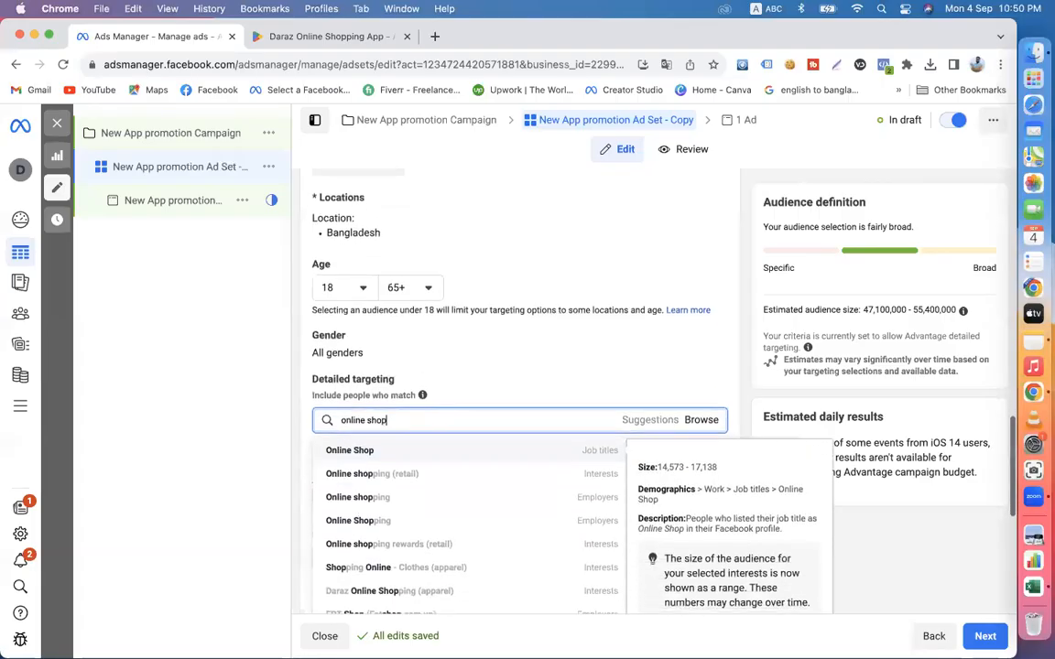
{"action": "left_click", "coordinate": [365, 483]}
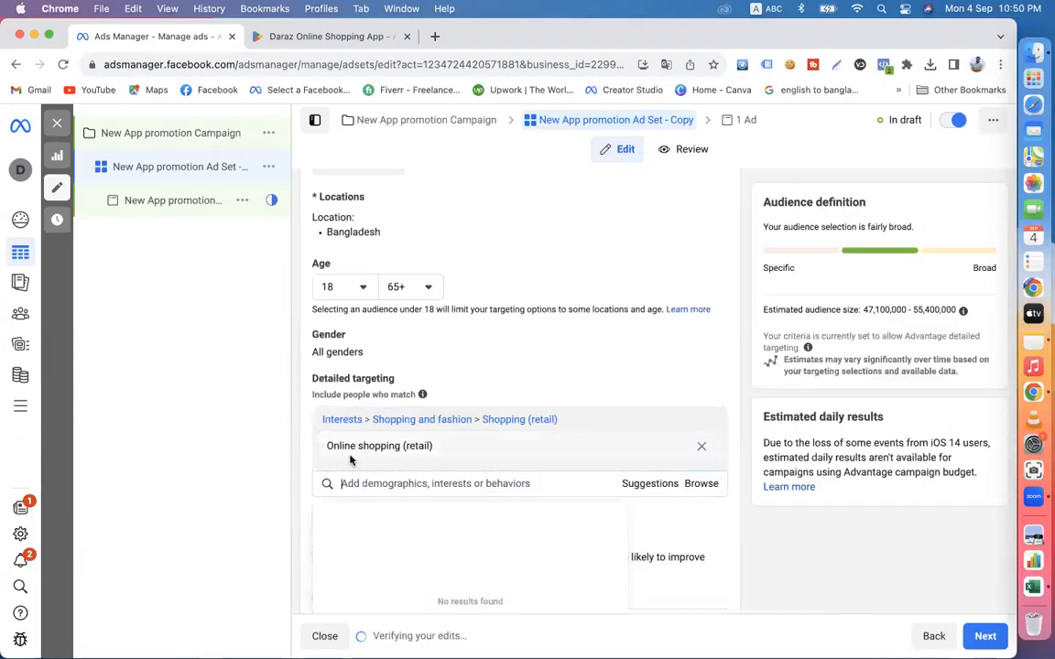
- Add English (All) and Bengali as the audience's languages
{"action": "scroll", "coordinate": [300, 447], "scroll_direction": "down", "scroll_amount": 3}
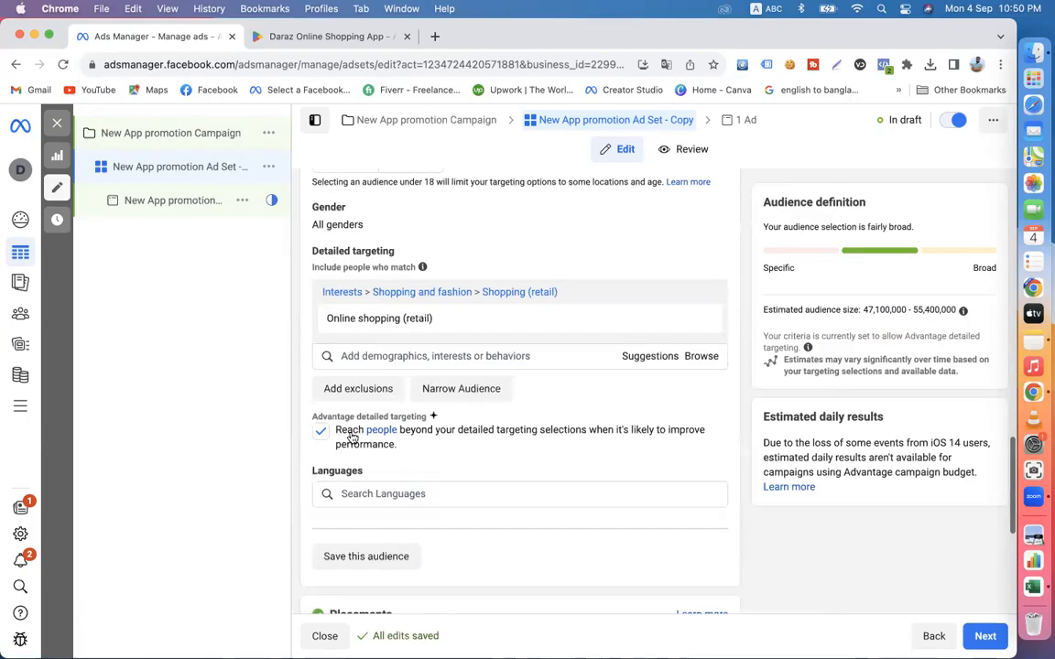
{"action": "left_click", "coordinate": [371, 492]}
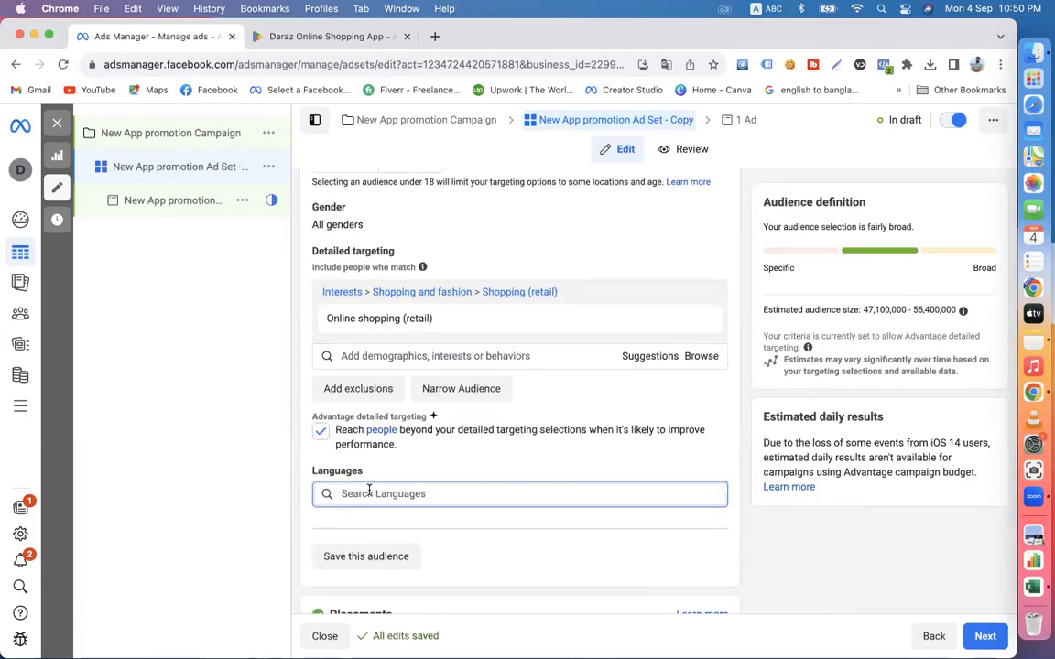
{"action": "type", "text": "en"}
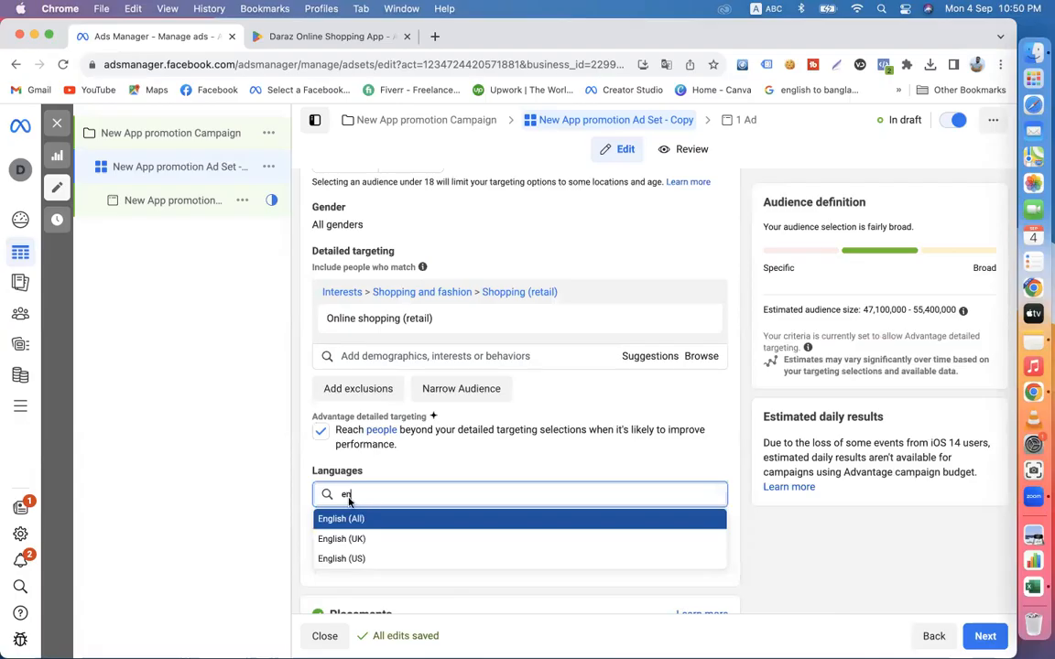
{"action": "left_click", "coordinate": [359, 521]}
{"action": "type", "text": "ben"}
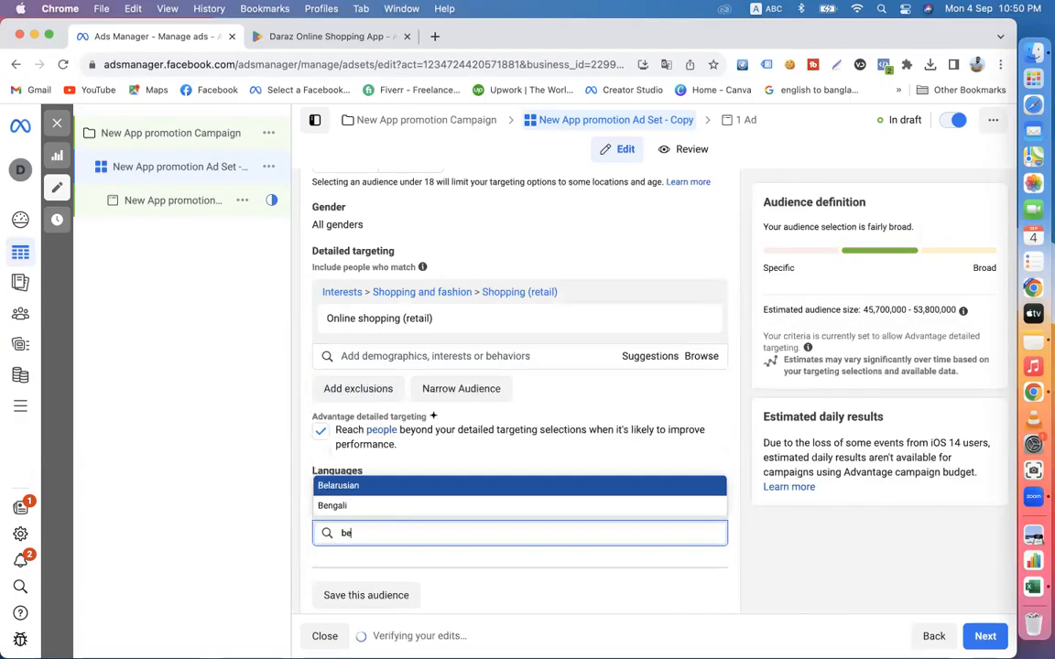
{"action": "left_click", "coordinate": [334, 558]}
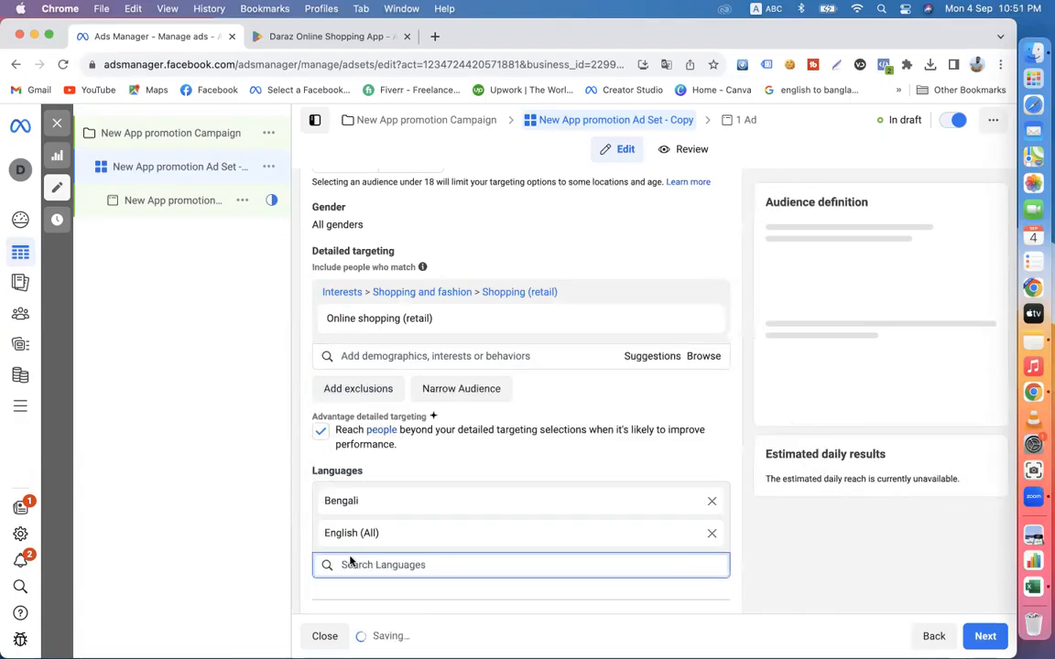
{"action": "left_click", "coordinate": [300, 477]}
- Review the ad set from the app and performance goal through the schedule, location, age and detailed targeting
{"action": "scroll", "coordinate": [301, 477], "scroll_direction": "up", "scroll_amount": 5}
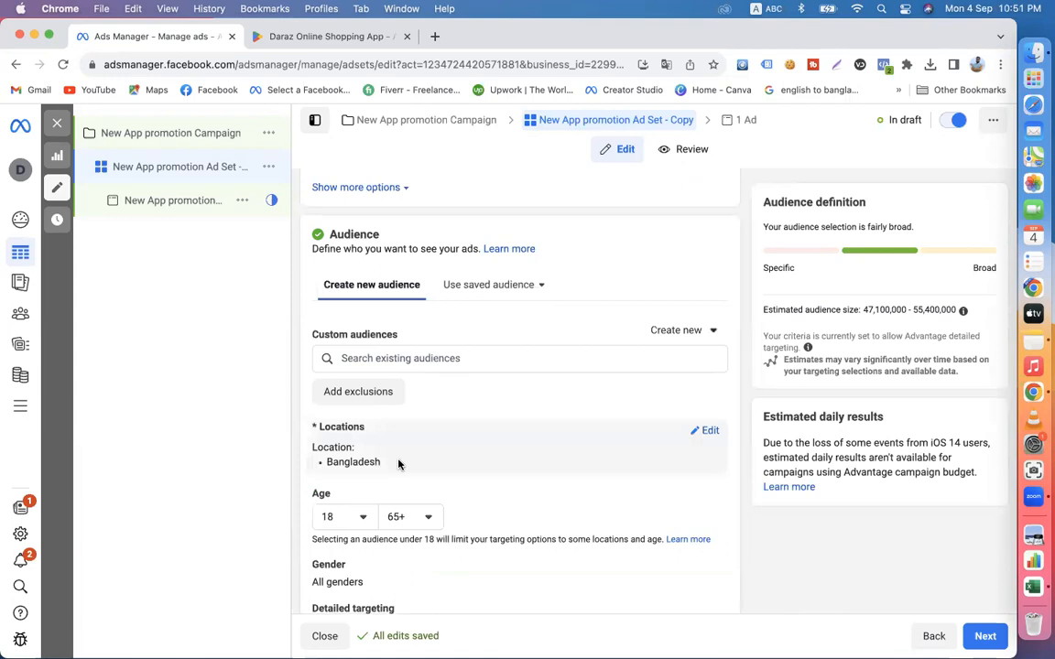
{"action": "scroll", "coordinate": [397, 464], "scroll_direction": "up", "scroll_amount": 4}
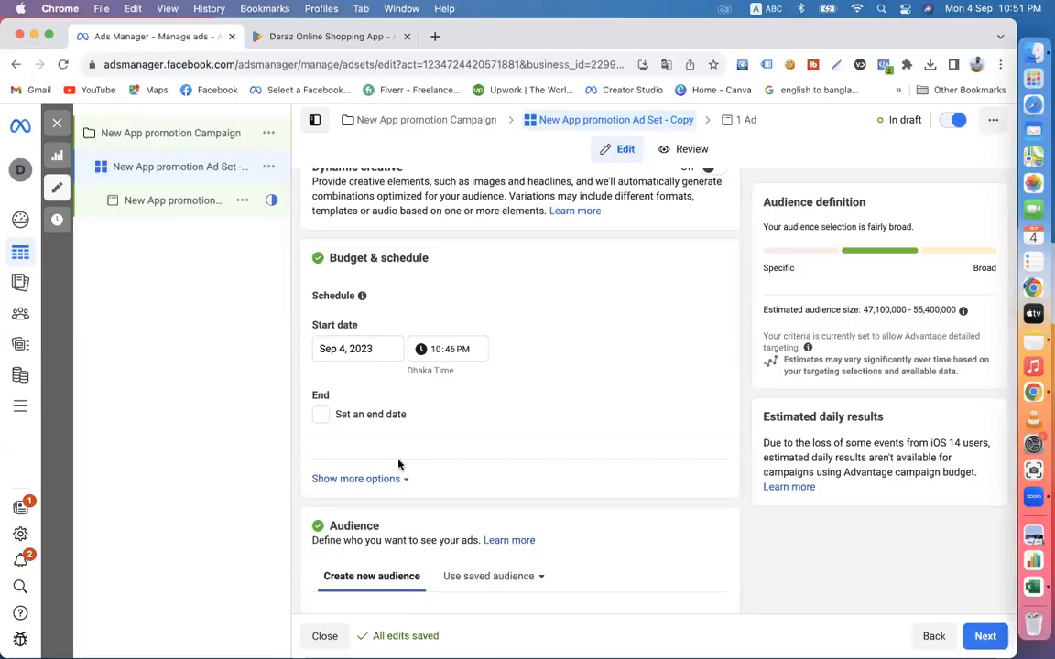
{"action": "scroll", "coordinate": [398, 464], "scroll_direction": "down", "scroll_amount": 3}
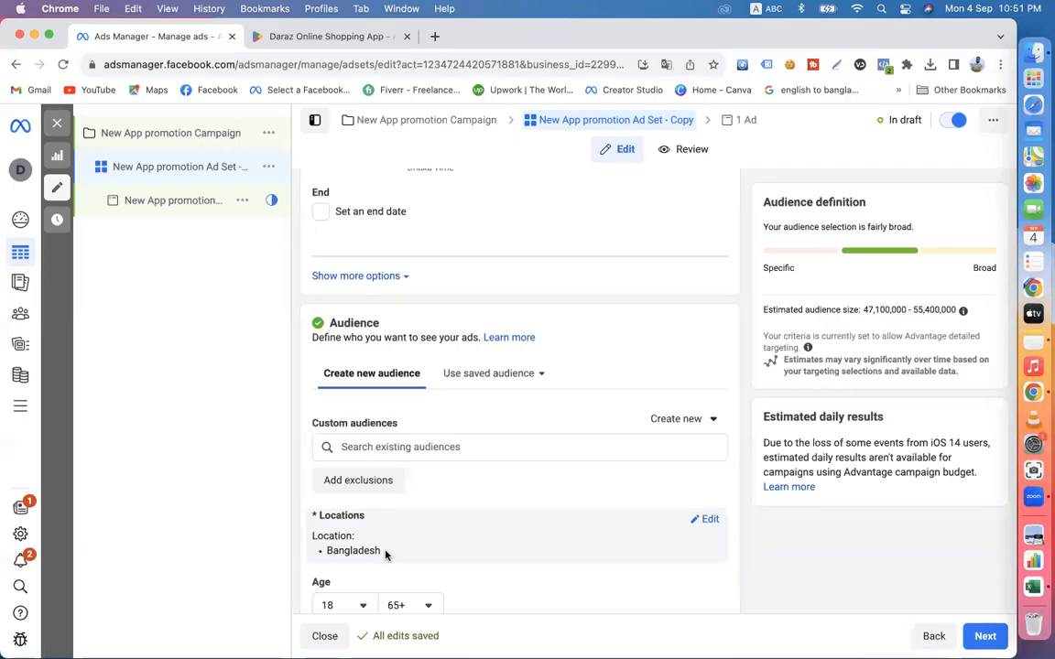
{"action": "scroll", "coordinate": [385, 554], "scroll_direction": "up", "scroll_amount": 10}
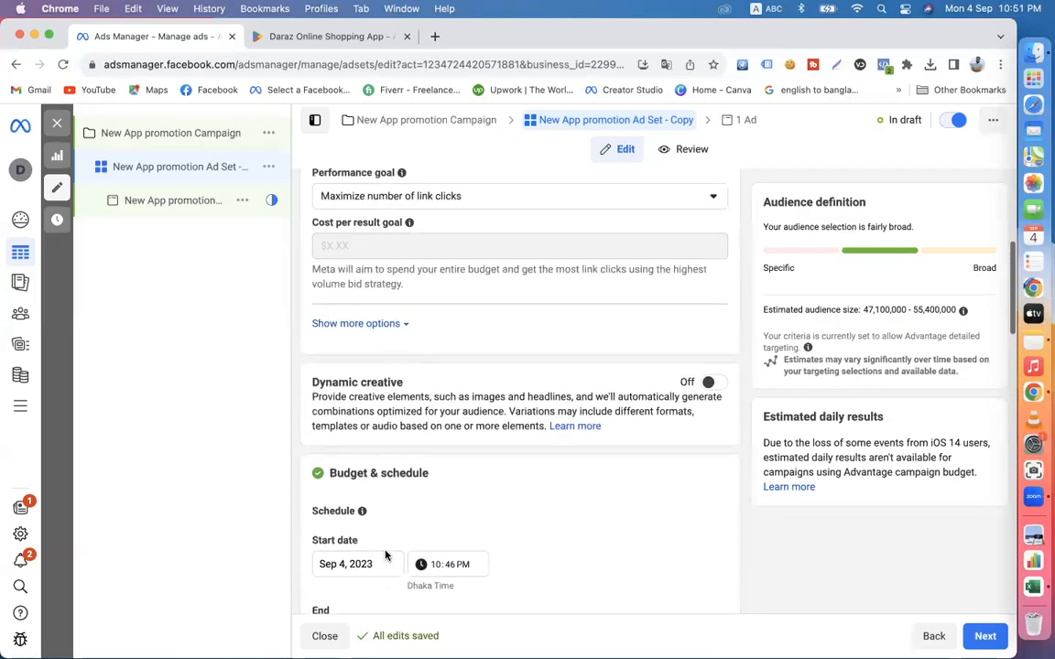
{"action": "scroll", "coordinate": [384, 554], "scroll_direction": "up", "scroll_amount": 2}
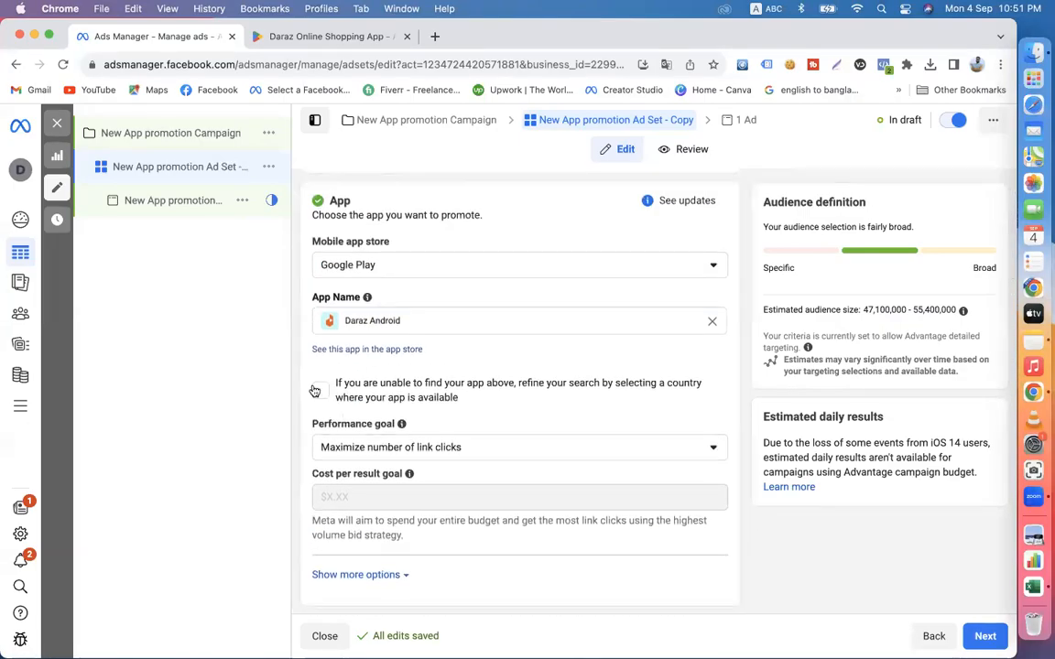
{"action": "scroll", "coordinate": [508, 430], "scroll_direction": "down", "scroll_amount": 8}
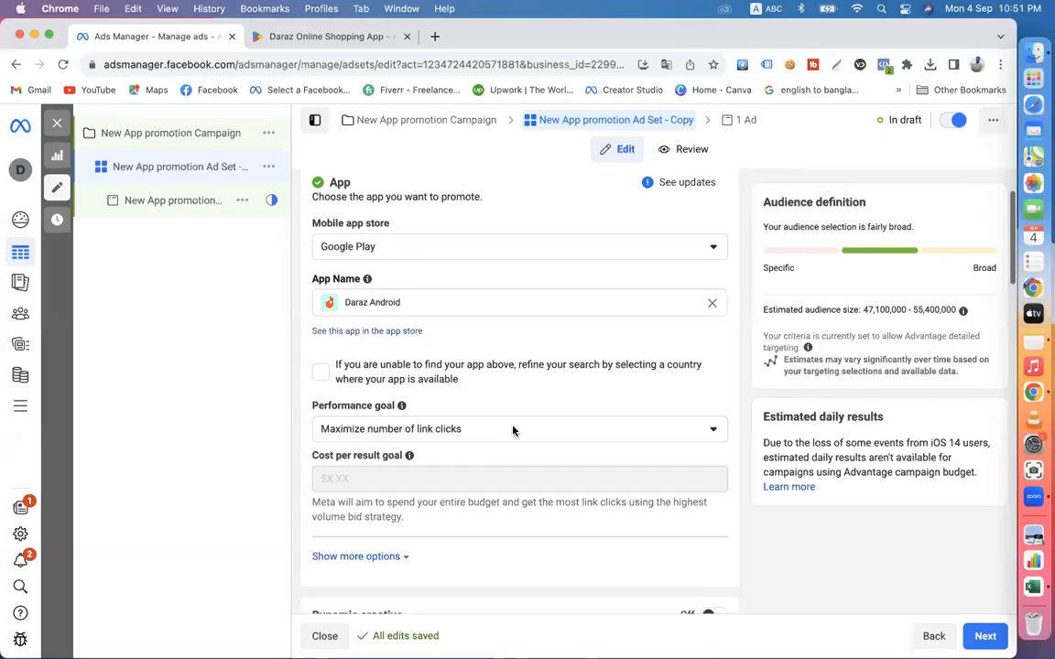
{"action": "scroll", "coordinate": [448, 490], "scroll_direction": "down", "scroll_amount": 3}
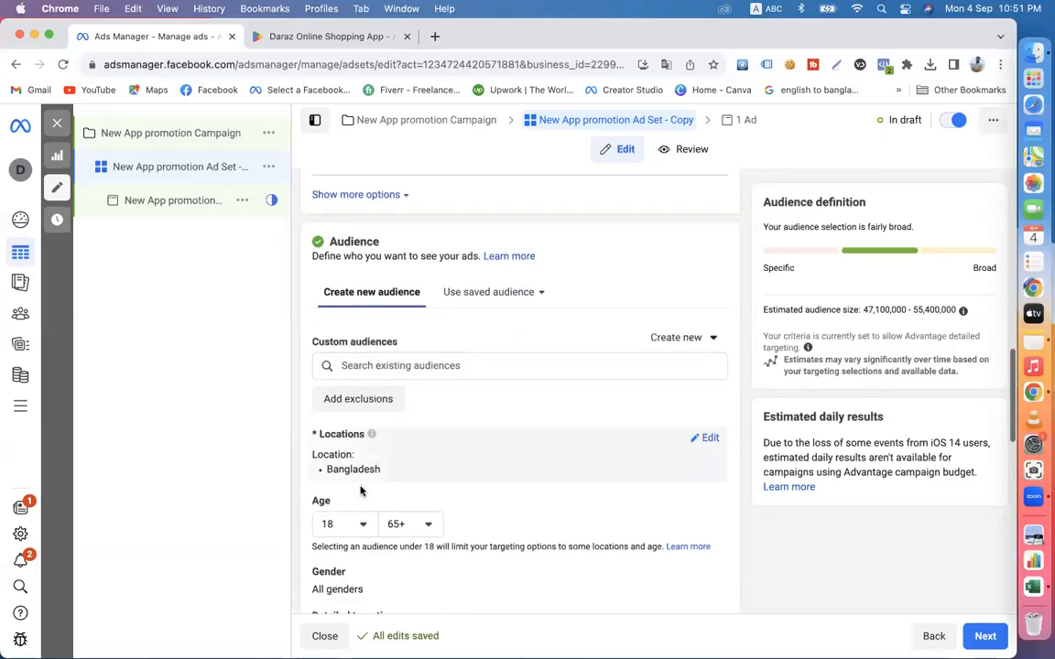
{"action": "scroll", "coordinate": [486, 467], "scroll_direction": "down", "scroll_amount": 5}
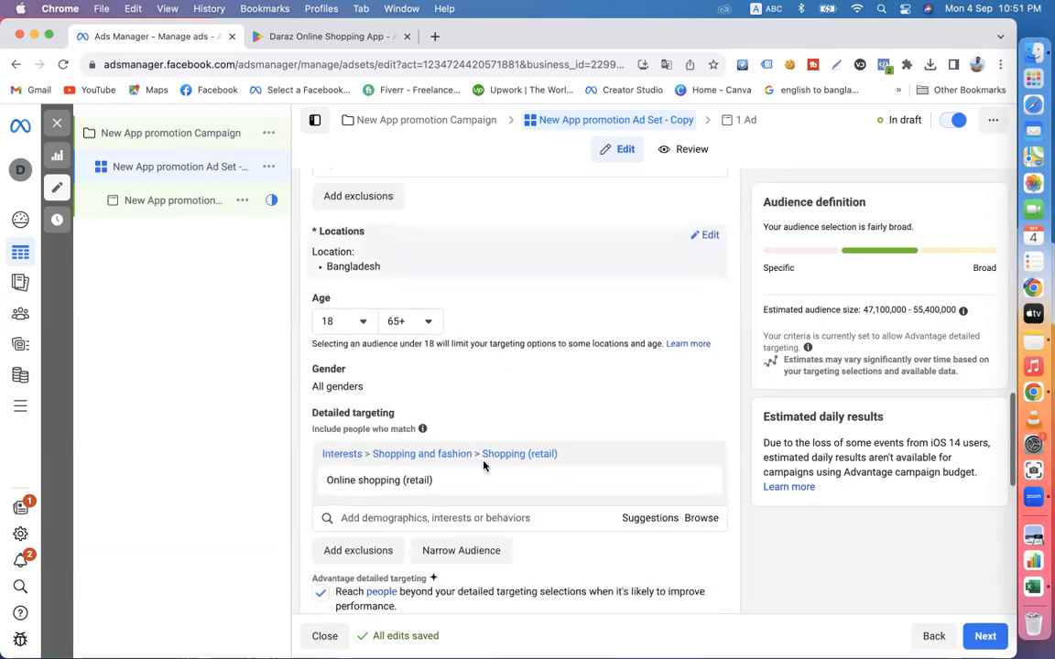
{"action": "scroll", "coordinate": [430, 483], "scroll_direction": "down", "scroll_amount": 4}
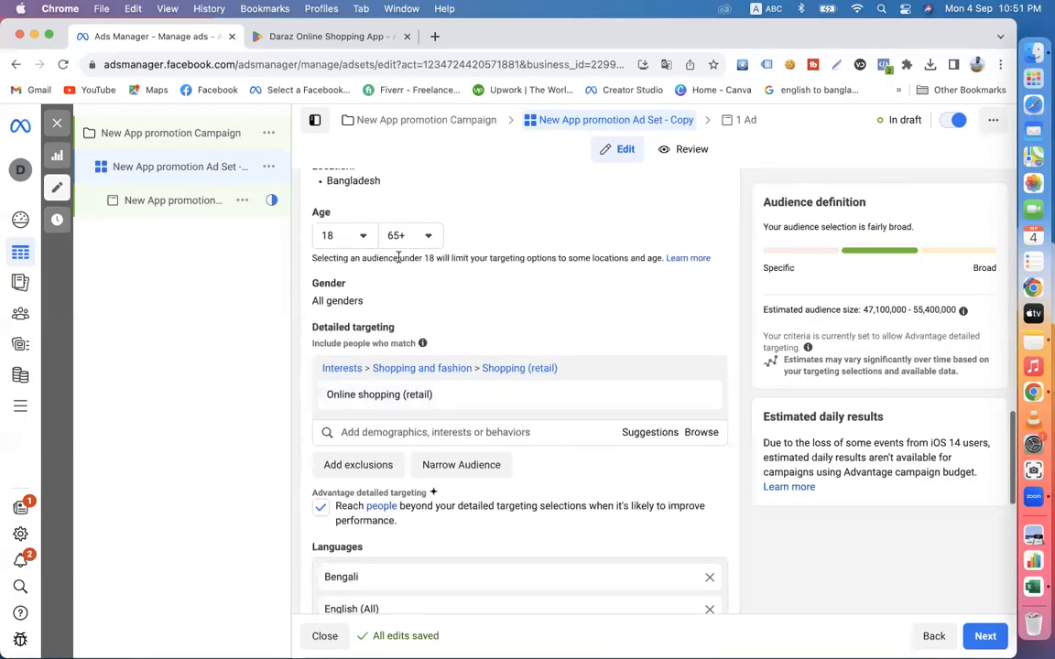
- Switch the ad set to manual placements and exclude the Instagram platform
{"action": "scroll", "coordinate": [400, 266], "scroll_direction": "down", "scroll_amount": 5}
{"action": "scroll", "coordinate": [385, 494], "scroll_direction": "down", "scroll_amount": 3}
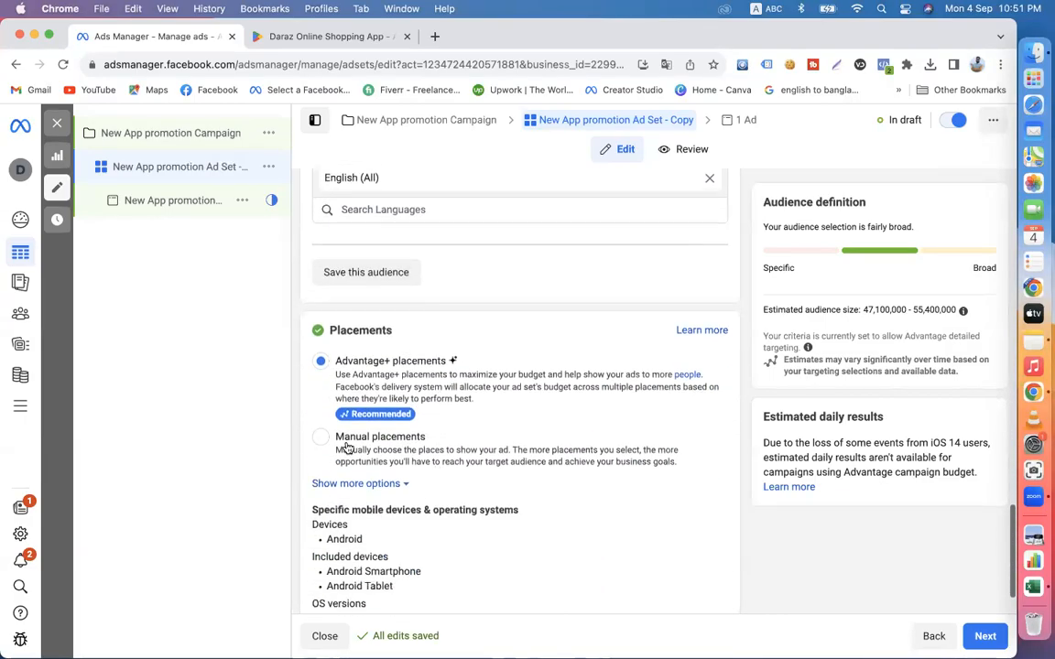
{"action": "left_click", "coordinate": [320, 437]}
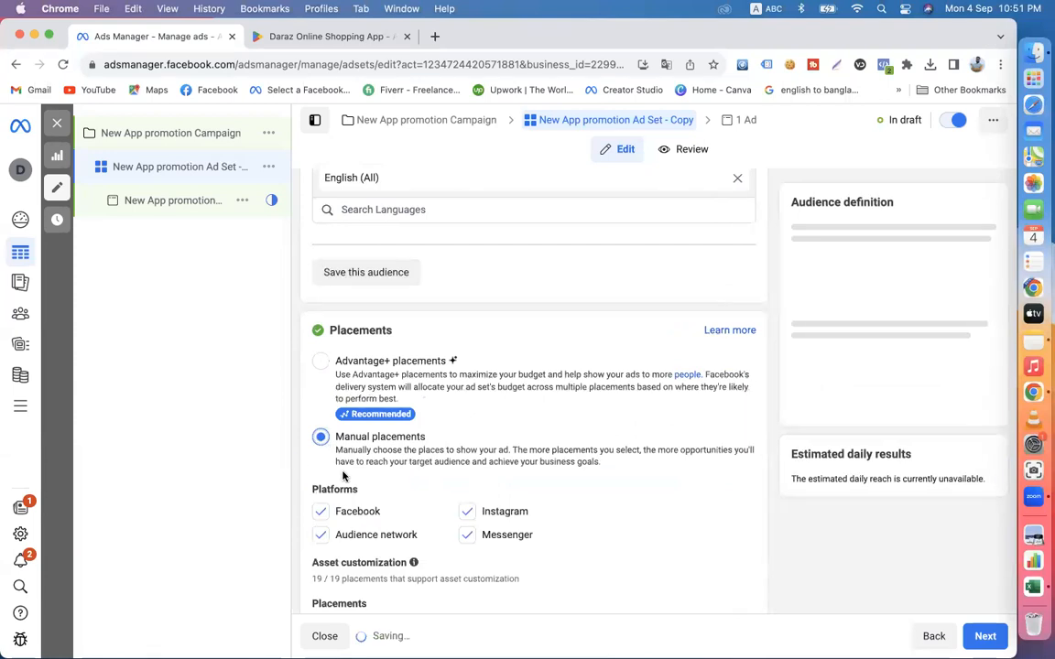
{"action": "left_click", "coordinate": [466, 512]}
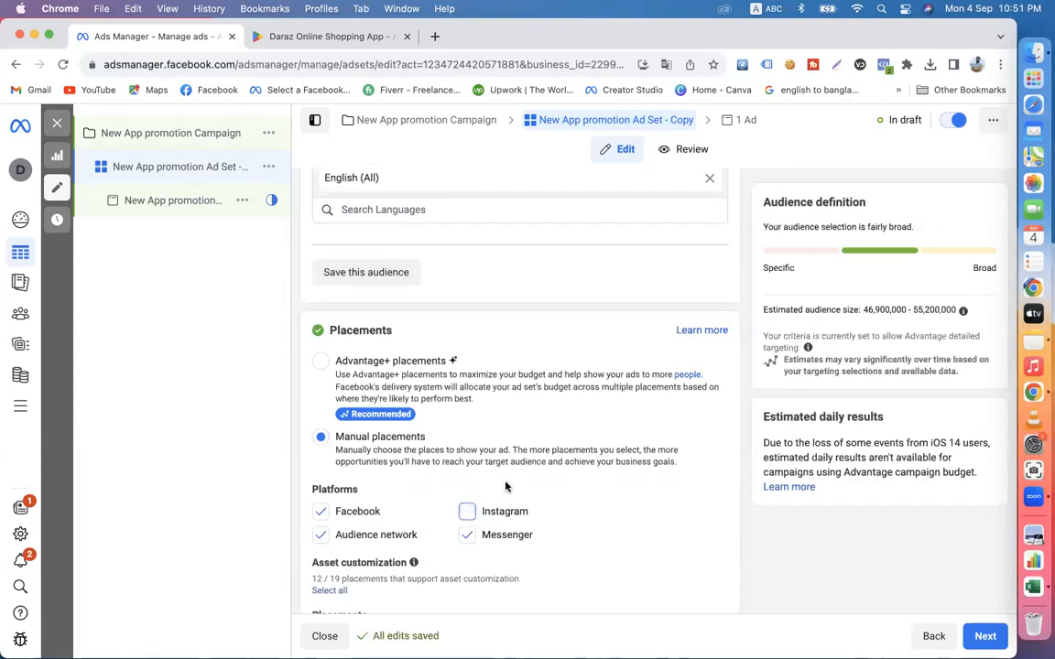
- Review the individual placements and highlight the Specific mobile devices & operating systems heading
{"action": "scroll", "coordinate": [425, 487], "scroll_direction": "down", "scroll_amount": 3}
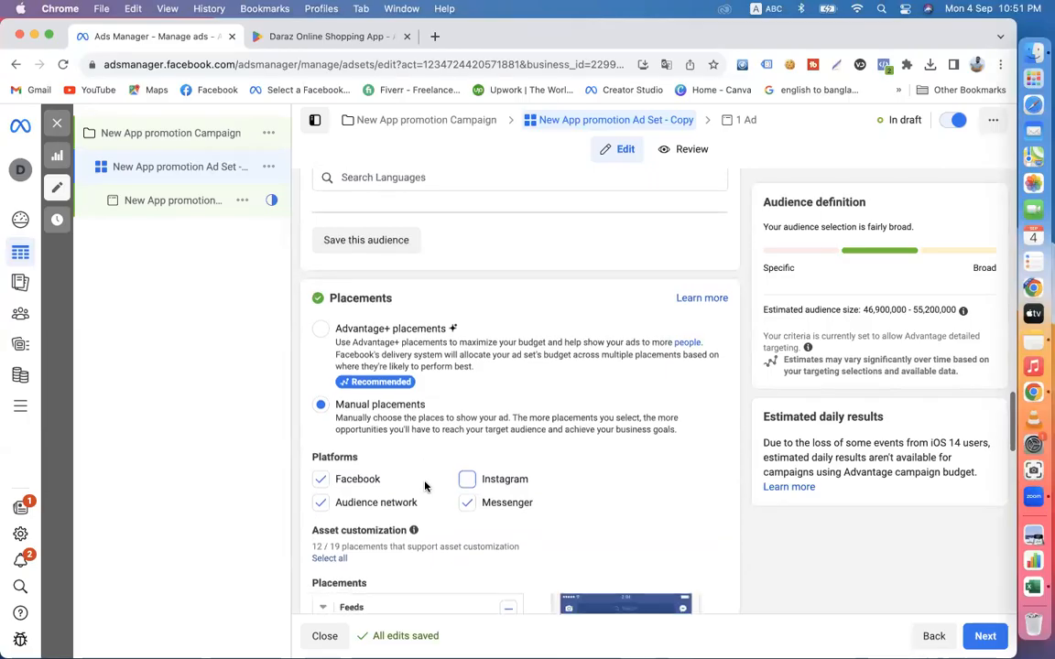
{"action": "scroll", "coordinate": [425, 486], "scroll_direction": "down", "scroll_amount": 15}
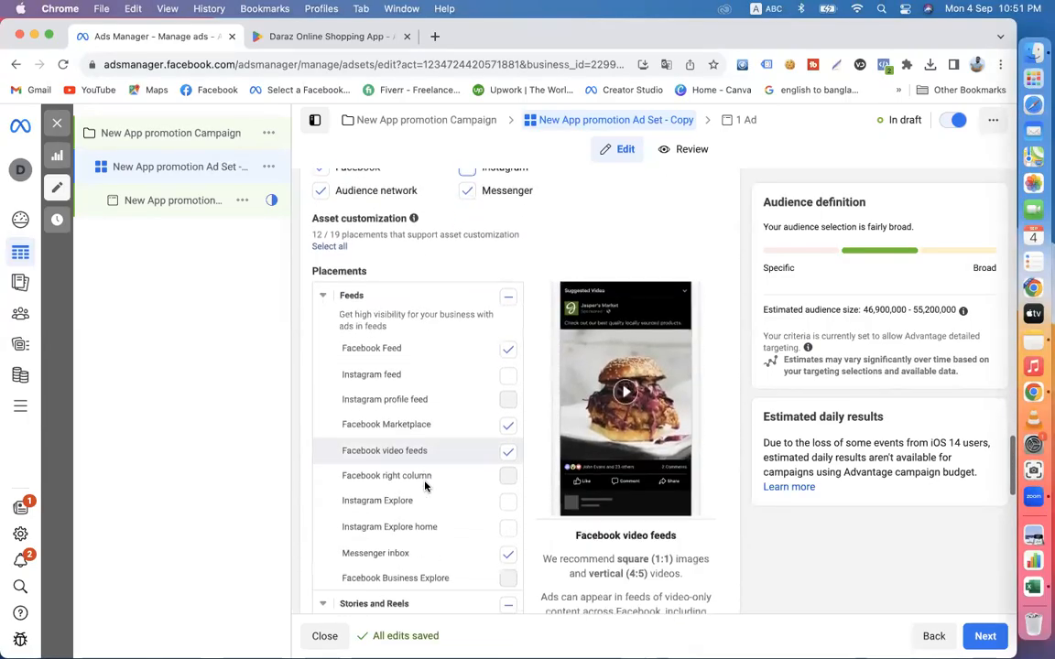
{"action": "scroll", "coordinate": [424, 486], "scroll_direction": "down", "scroll_amount": 10}
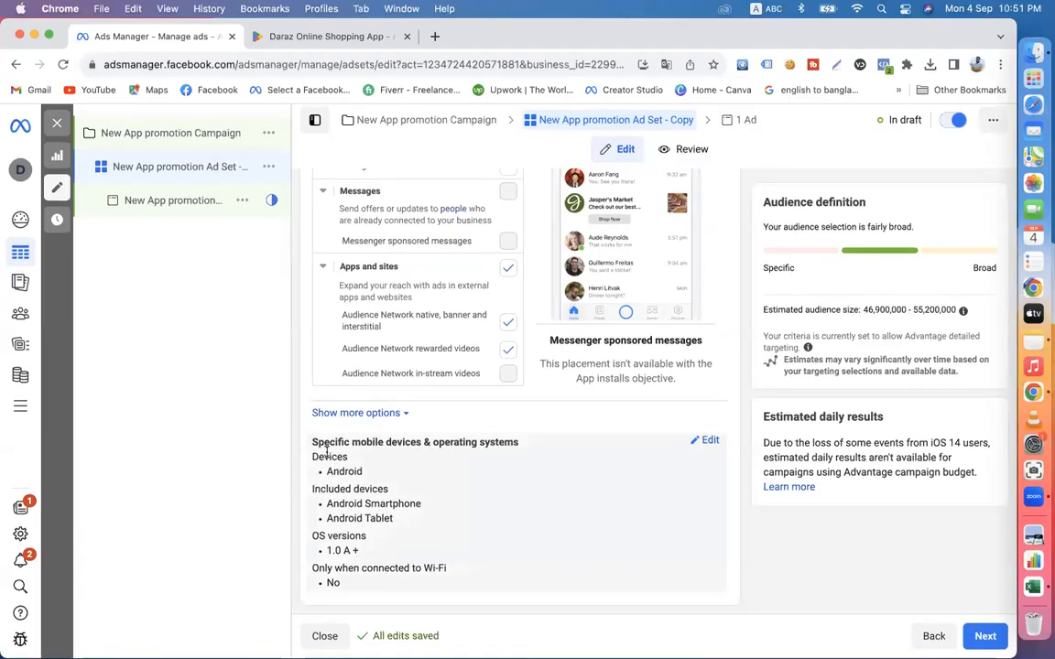
{"action": "left_click_drag", "start_coordinate": [312, 443], "coordinate": [524, 443]}
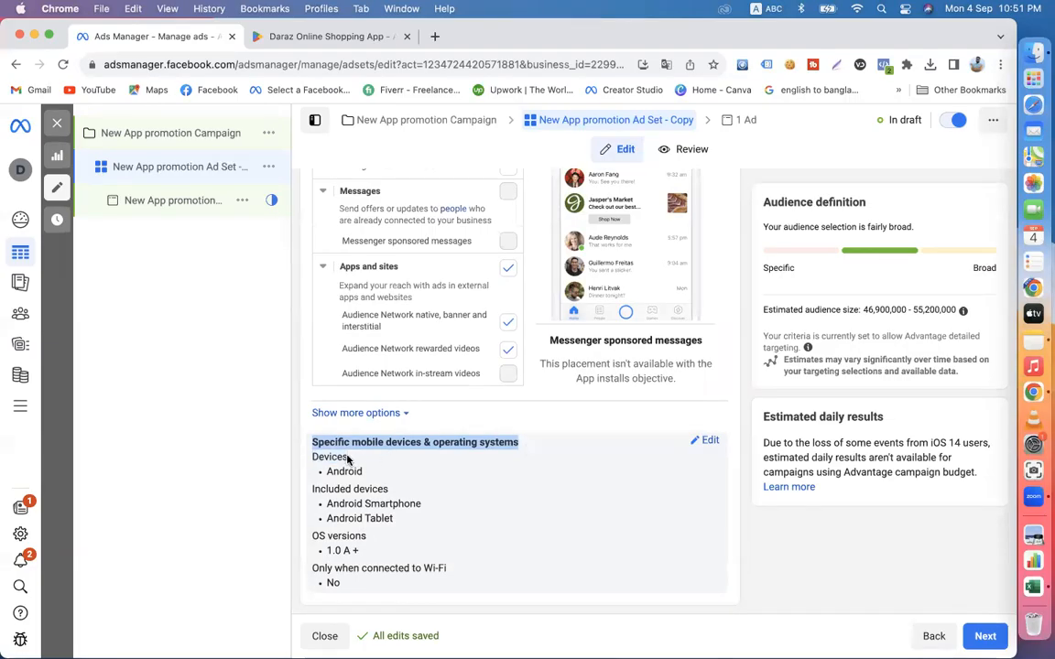
{"action": "left_click", "coordinate": [299, 442]}
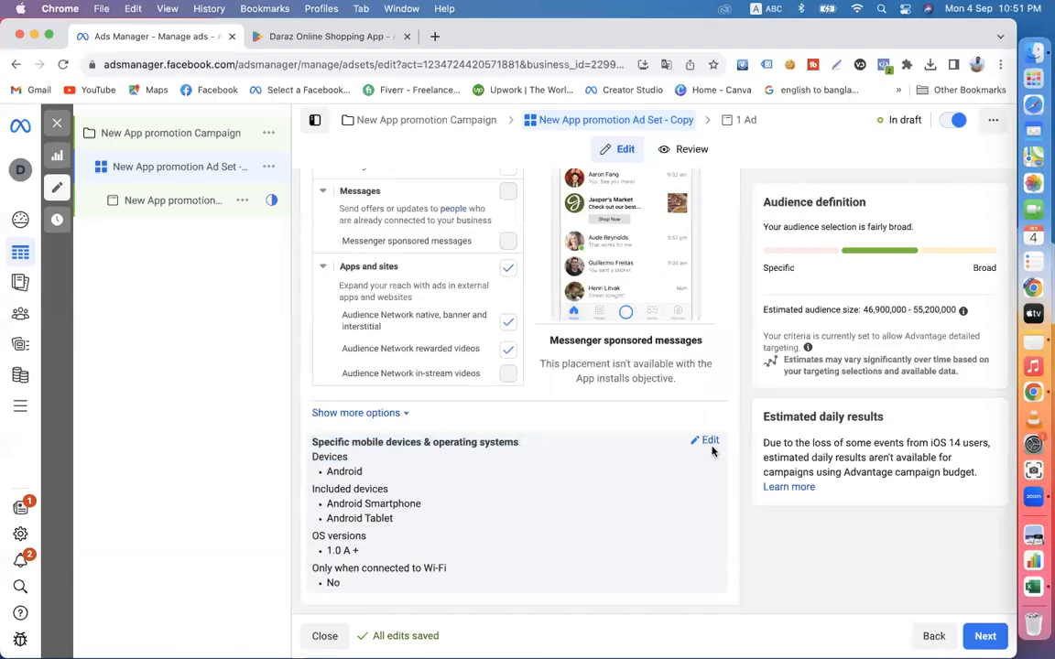
- Open the specific mobile devices & operating systems settings for editing and highlight the included Android tablets and Android smartphones
{"action": "left_click", "coordinate": [709, 443]}
{"action": "scroll", "coordinate": [708, 444], "scroll_direction": "down", "scroll_amount": 2}
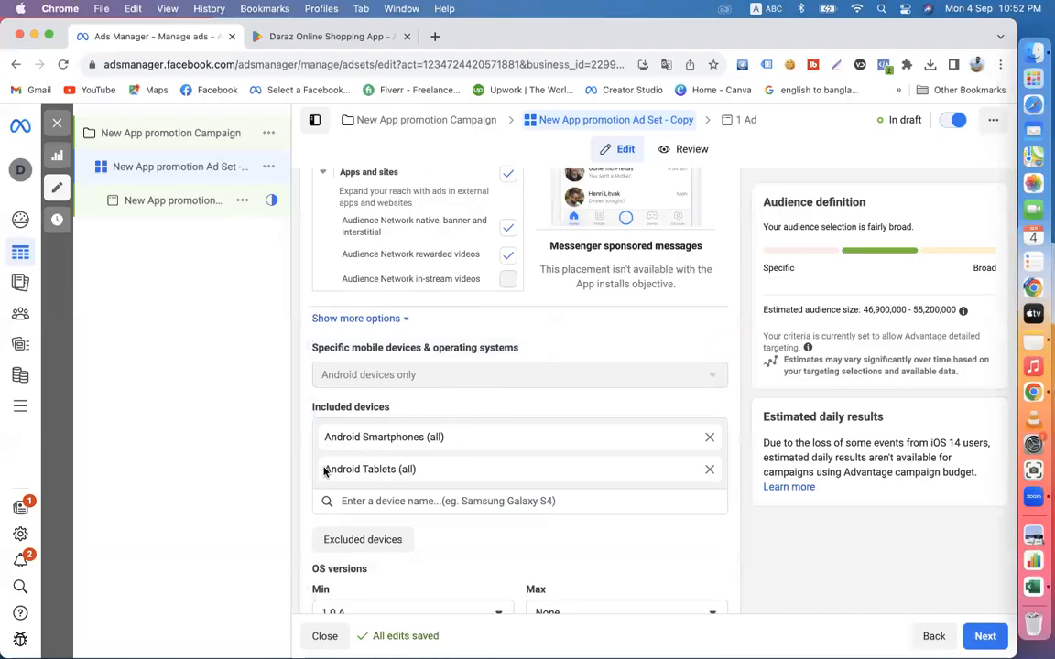
{"action": "left_click_drag", "start_coordinate": [325, 472], "coordinate": [416, 470]}
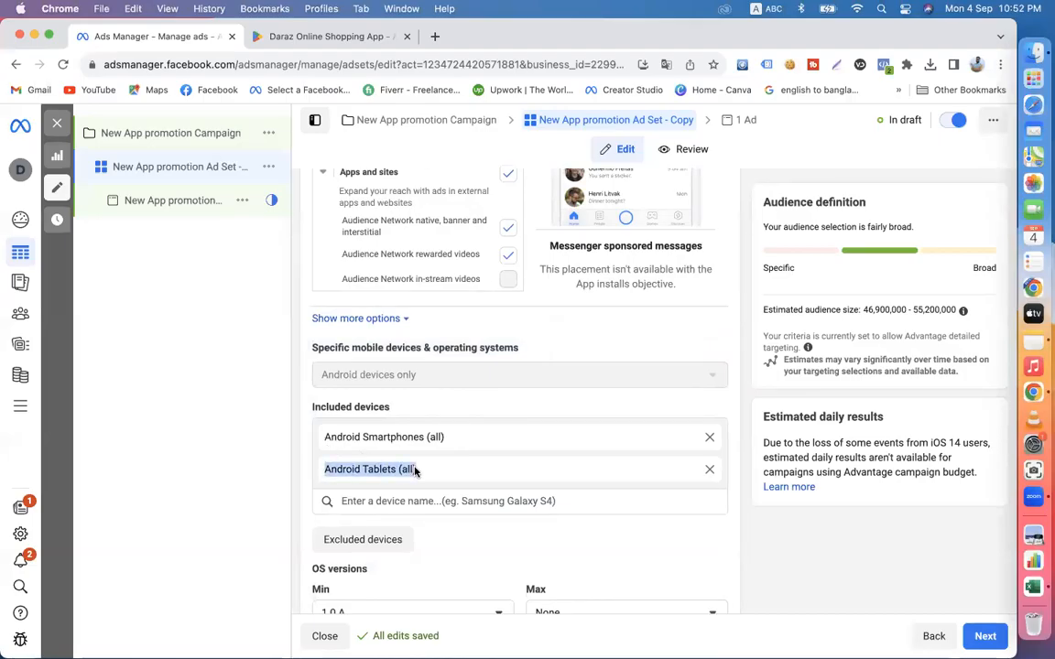
{"action": "left_click_drag", "start_coordinate": [325, 437], "coordinate": [434, 438]}
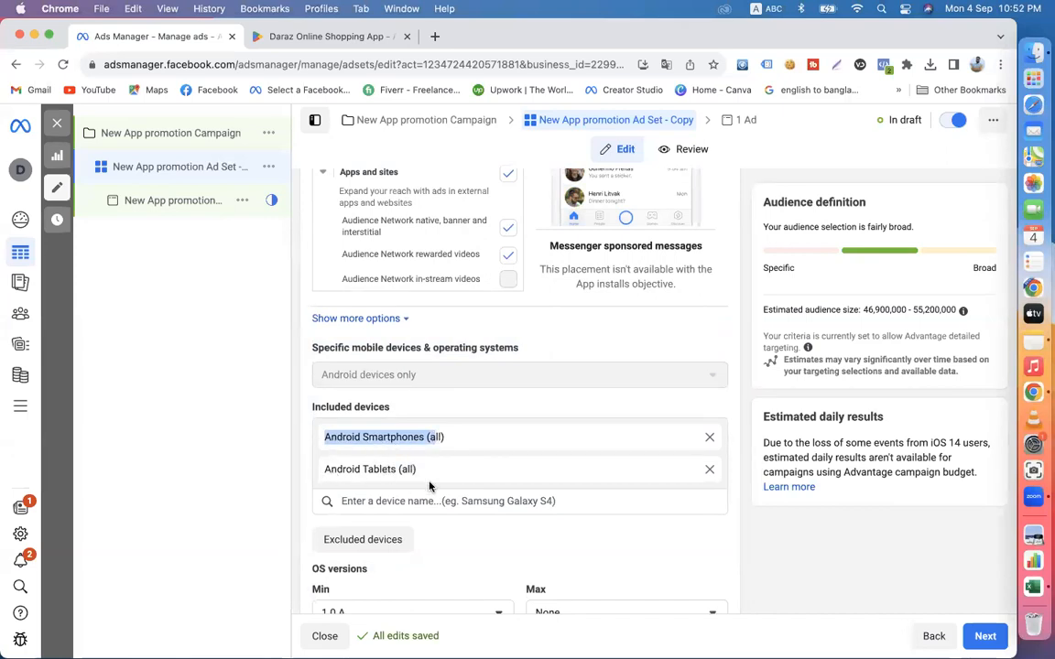
{"action": "left_click", "coordinate": [360, 502]}
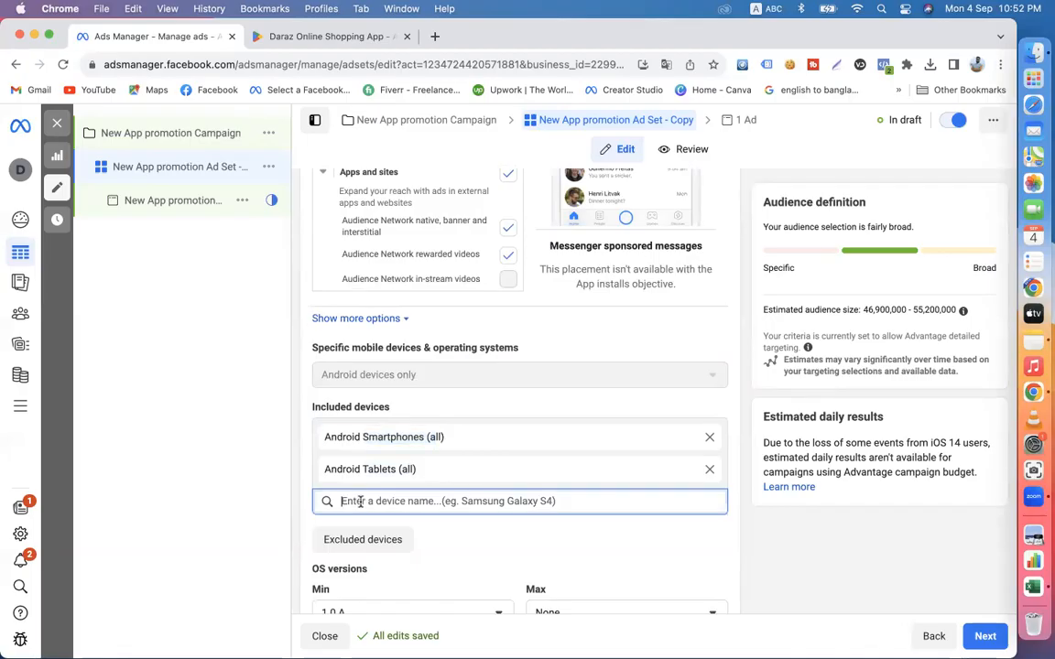
{"action": "scroll", "coordinate": [330, 502], "scroll_direction": "down", "scroll_amount": 2}
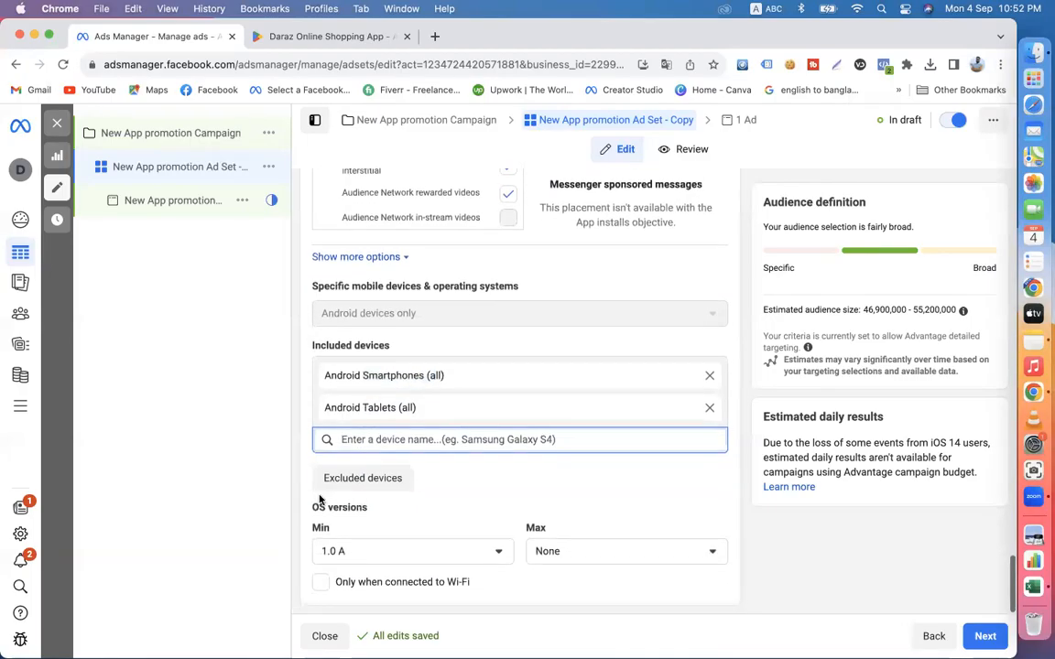
- Show the excluded devices field, search it for xiaomi, look through the models and clear the search
{"action": "left_click", "coordinate": [383, 487]}
{"action": "left_click", "coordinate": [355, 495]}
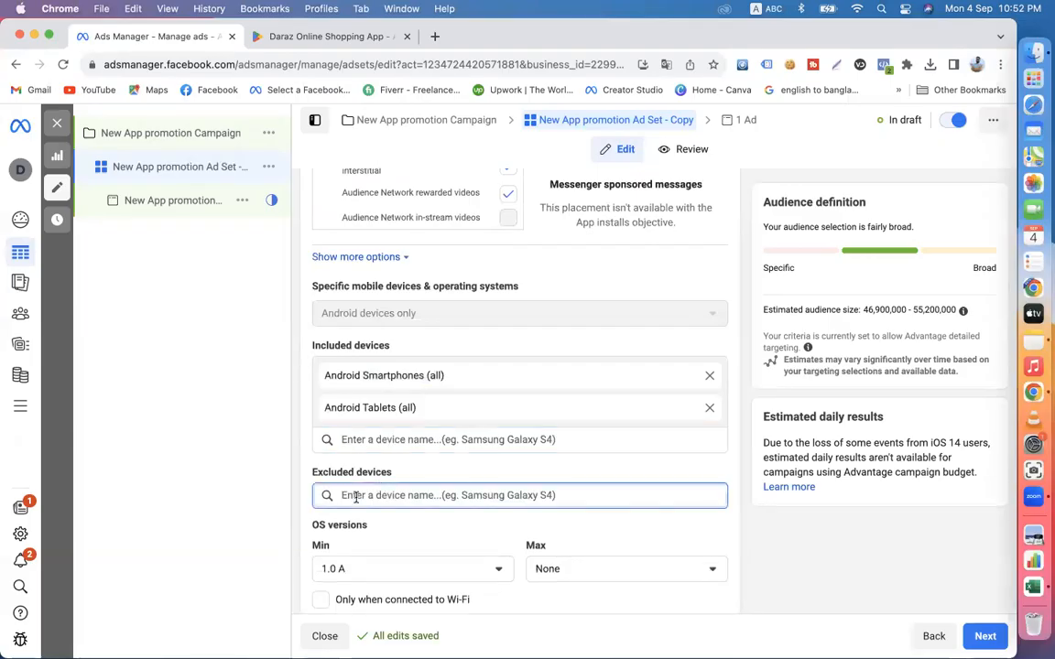
{"action": "type", "text": "xiaomi"}
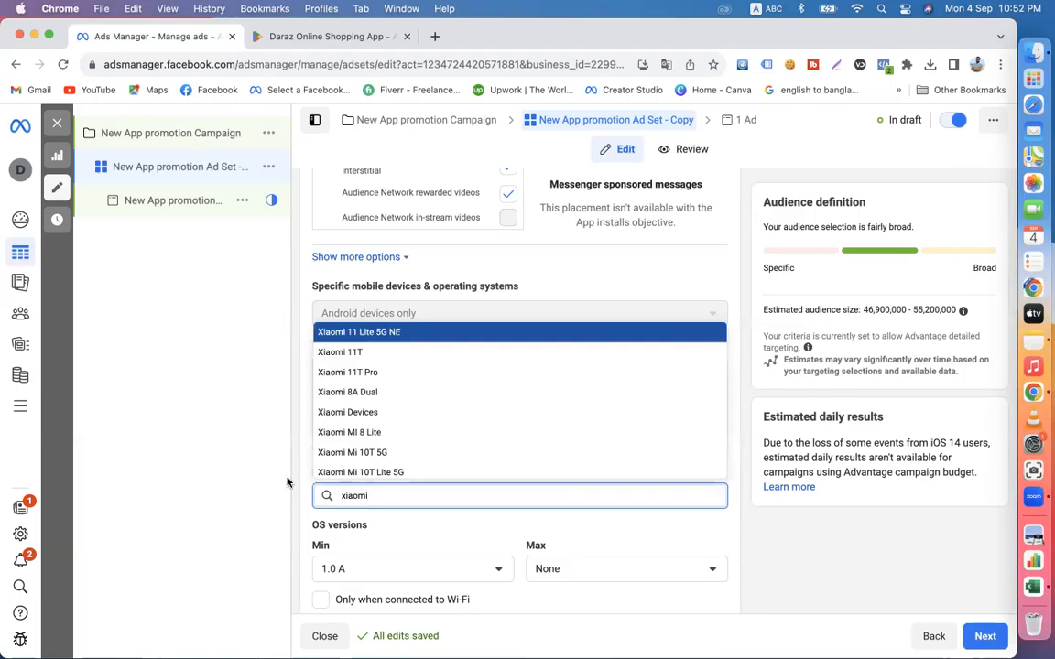
{"action": "scroll", "coordinate": [329, 426], "scroll_direction": "down", "scroll_amount": 2}
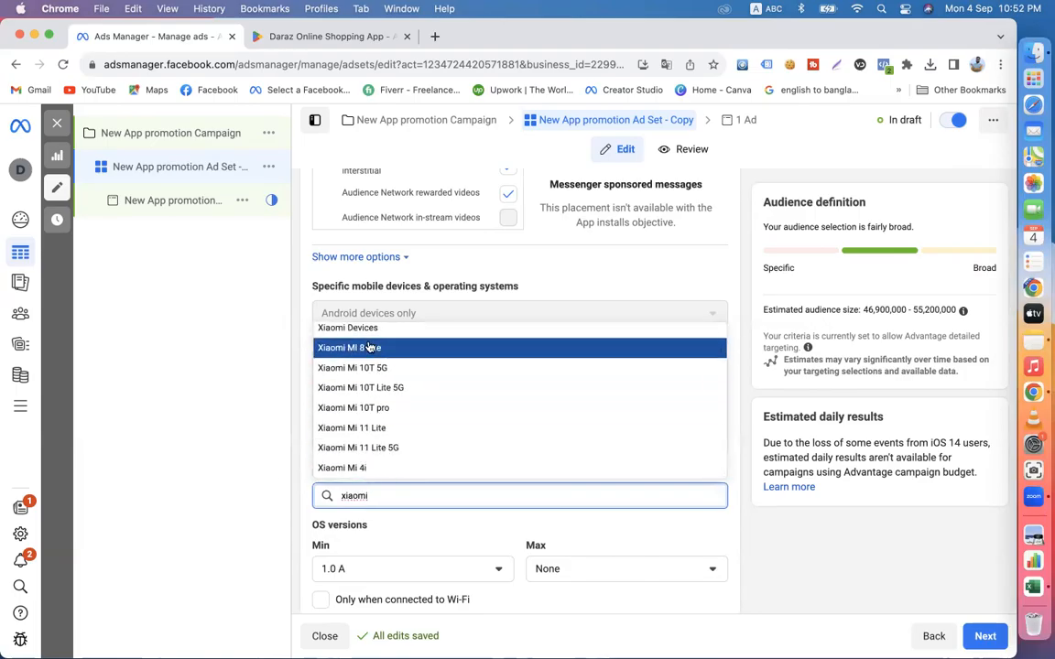
{"action": "key", "text": "BackSpace"}
{"action": "key", "text": "BackSpace"}
{"action": "key", "text": "BackSpace"}
{"action": "key", "text": "BackSpace"}
{"action": "key", "text": "BackSpace"}
{"action": "key", "text": "BackSpace"}
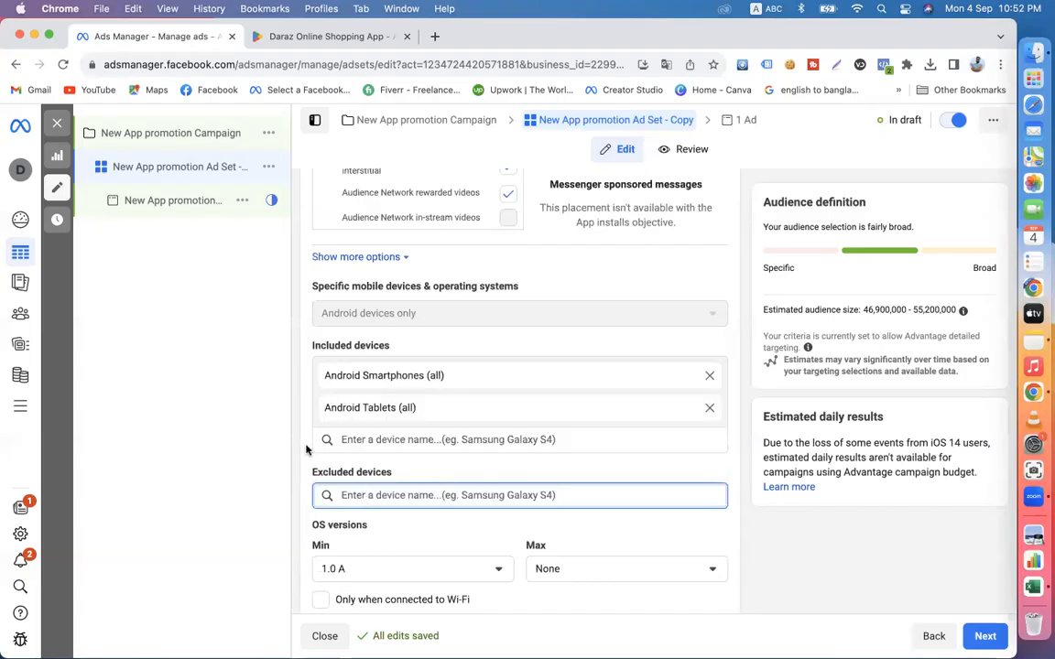
{"action": "left_click", "coordinate": [314, 411]}
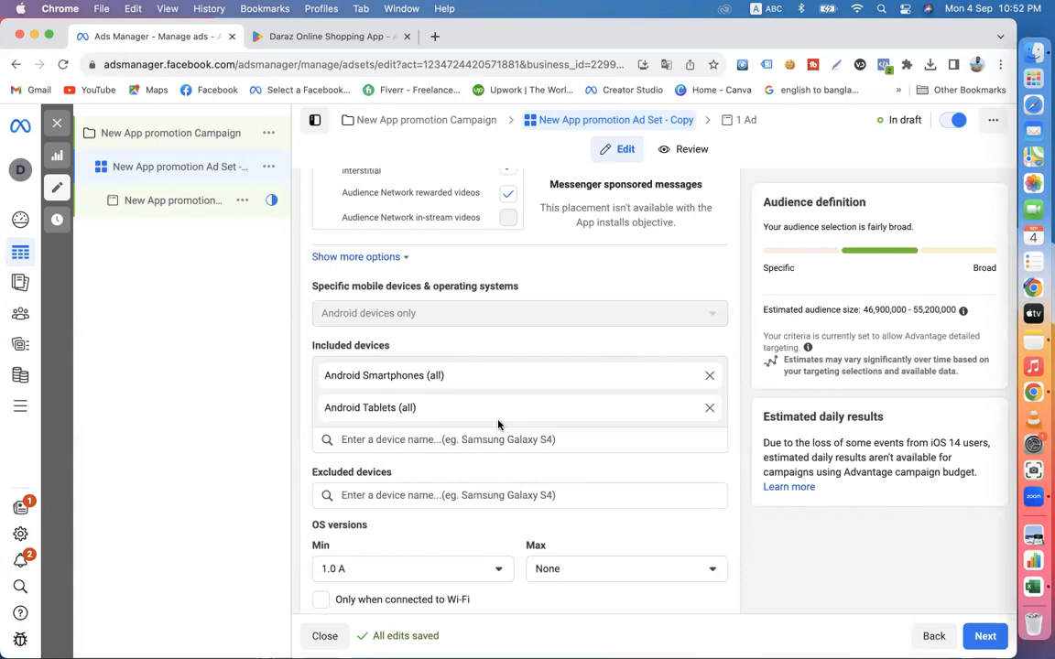
- Search the included devices for samsun, look at the suggested Samsung models and clear the search
{"action": "left_click", "coordinate": [395, 440]}
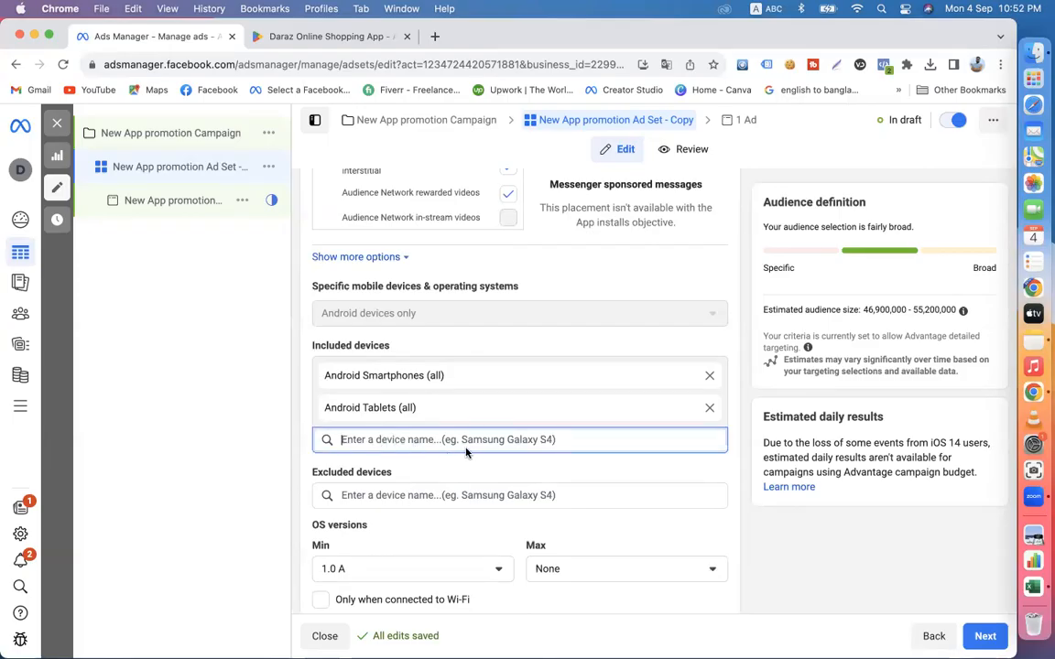
{"action": "type", "text": "samsun"}
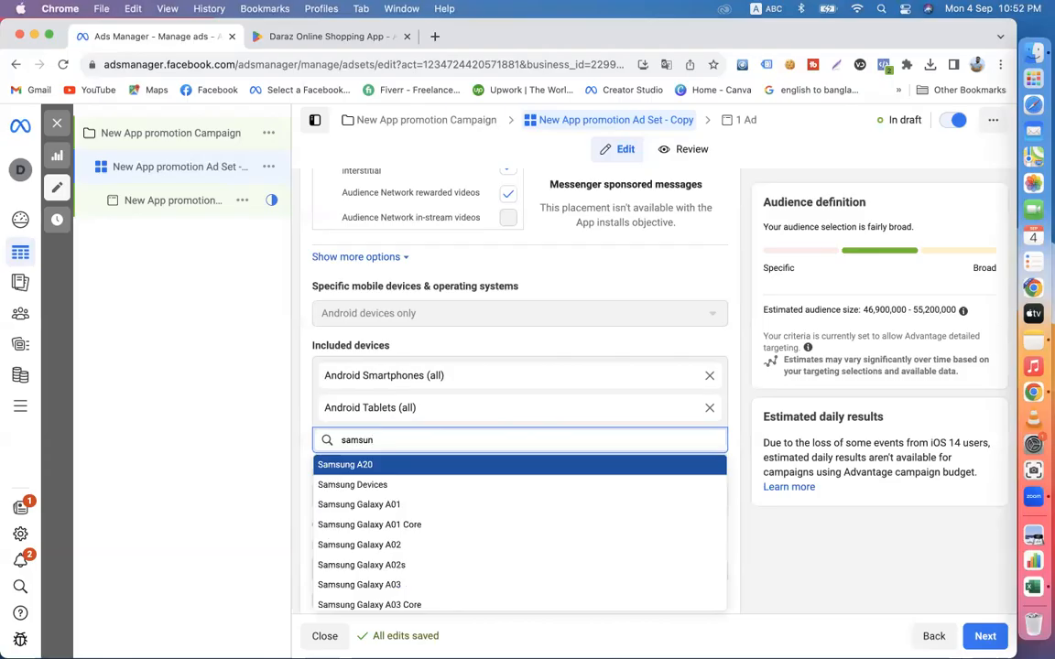
{"action": "scroll", "coordinate": [412, 464], "scroll_direction": "down", "scroll_amount": 1}
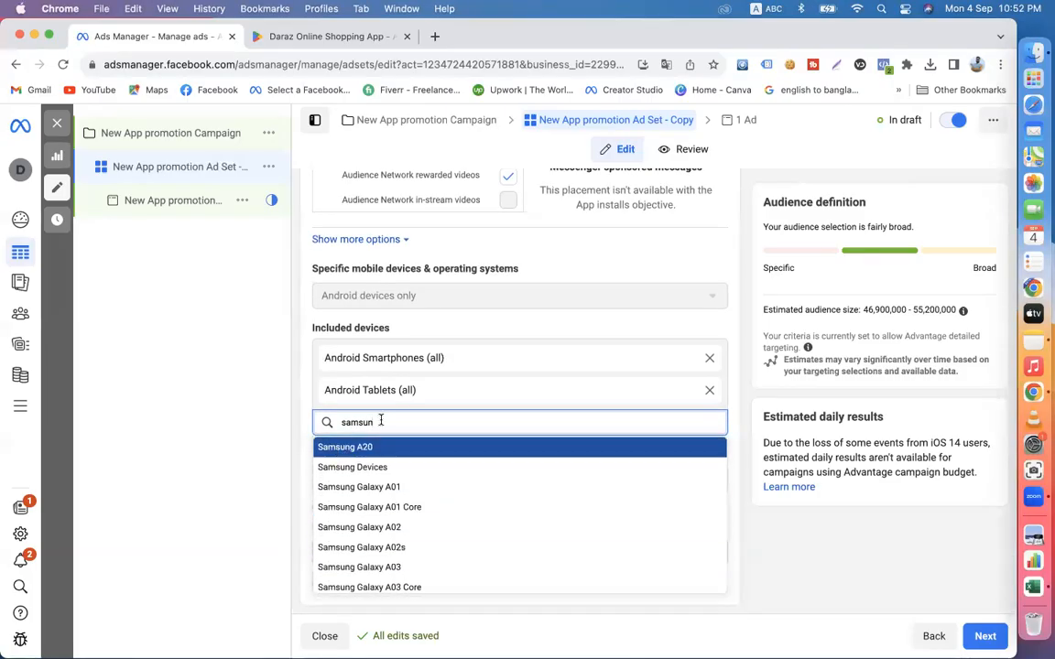
{"action": "key", "text": "BackSpace"}
{"action": "key", "text": "BackSpace"}
{"action": "key", "text": "BackSpace"}
{"action": "key", "text": "BackSpace"}
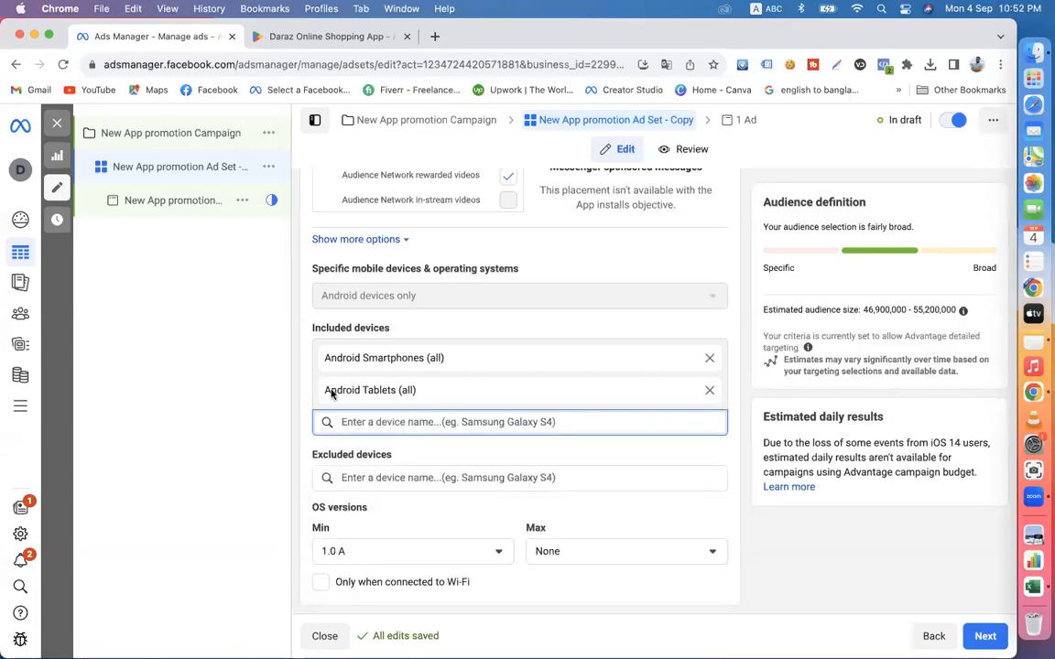
{"action": "left_click", "coordinate": [304, 385]}
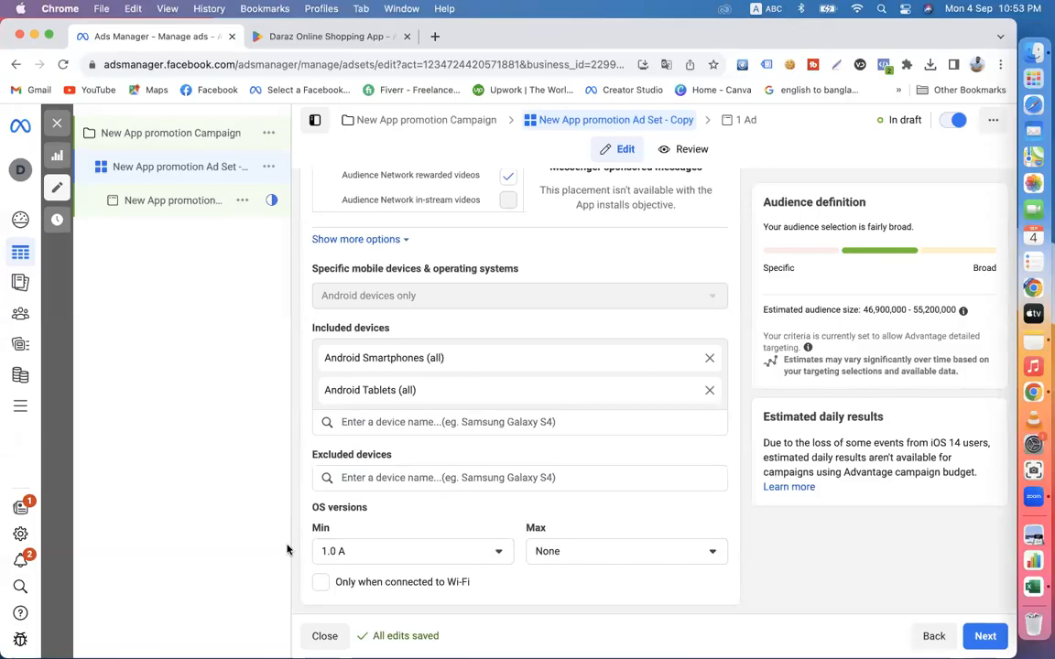
- Set the maximum OS version to 11.0 R
{"action": "double_click", "coordinate": [331, 529]}
{"action": "left_click", "coordinate": [567, 554]}
{"action": "scroll", "coordinate": [598, 505], "scroll_direction": "down", "scroll_amount": 2}
{"action": "scroll", "coordinate": [598, 505], "scroll_direction": "down", "scroll_amount": 5}
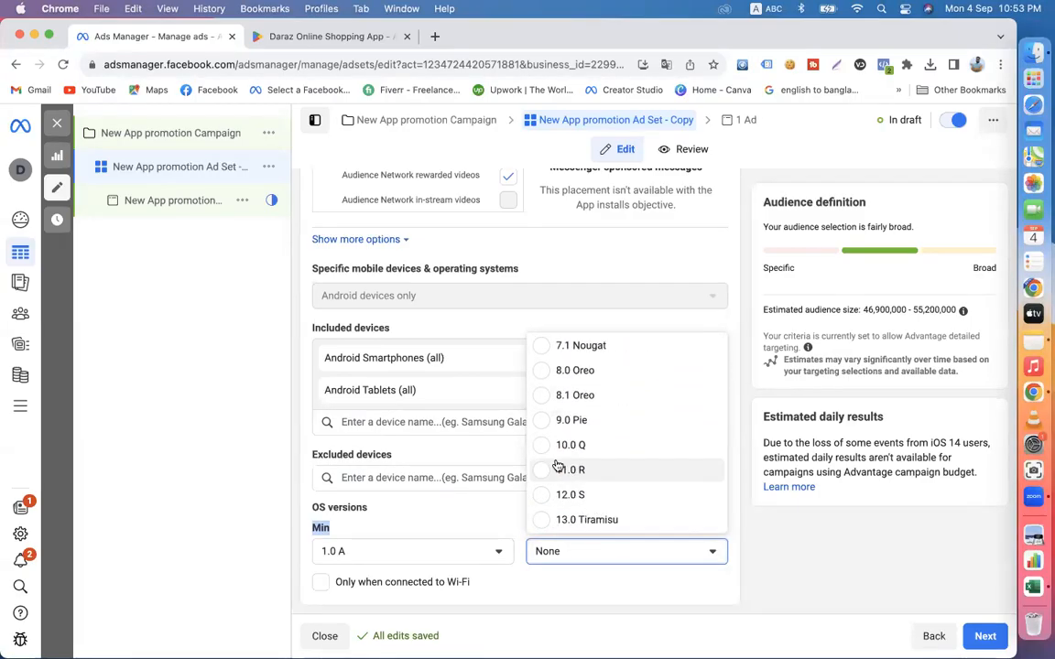
{"action": "left_click", "coordinate": [538, 473]}
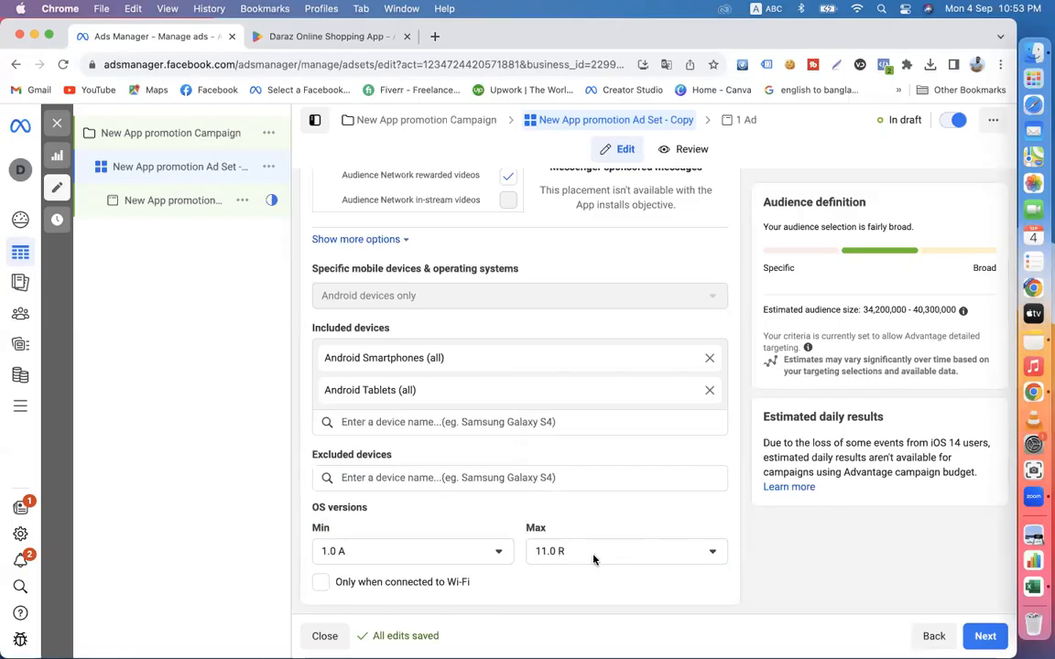
- Set the maximum OS version back to None
{"action": "left_click", "coordinate": [595, 558]}
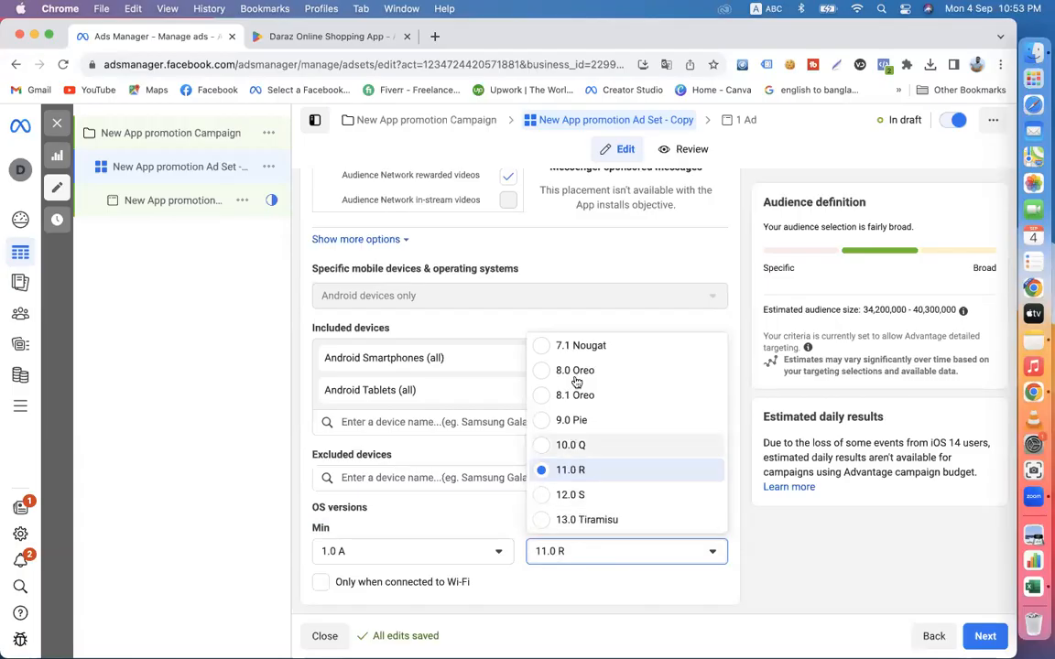
{"action": "scroll", "coordinate": [594, 444], "scroll_direction": "up", "scroll_amount": 5}
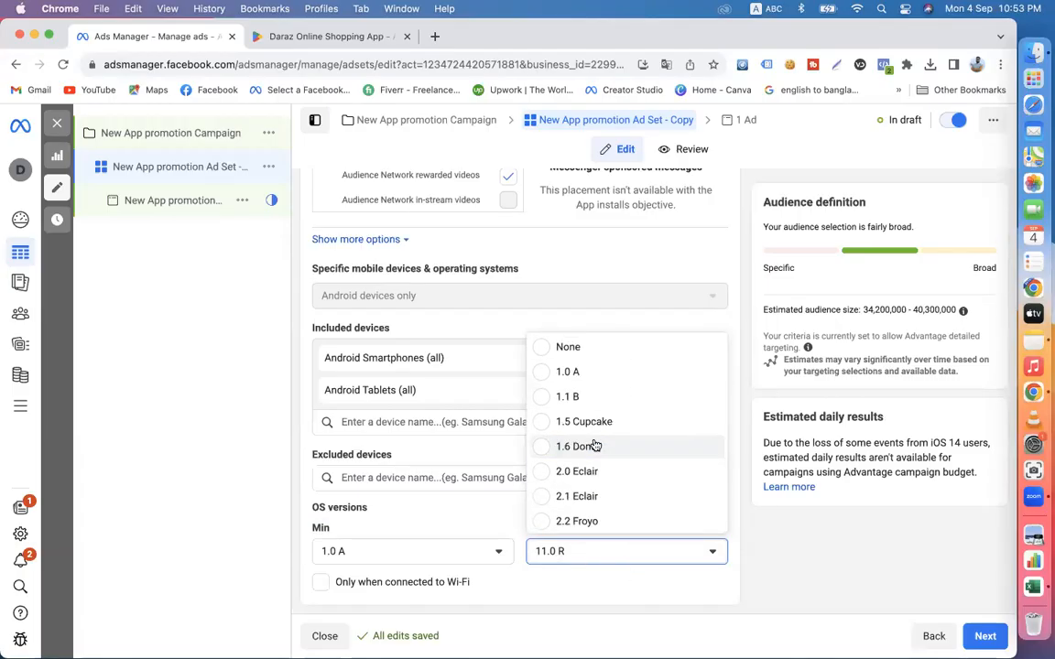
{"action": "left_click", "coordinate": [558, 346]}
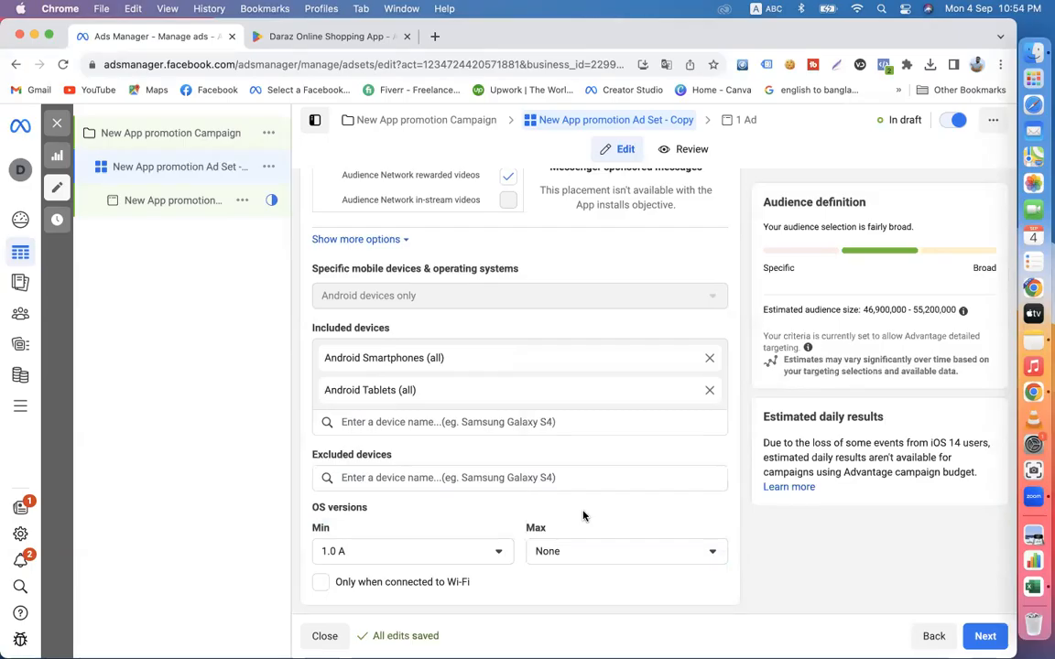
{"action": "scroll", "coordinate": [583, 515], "scroll_direction": "up", "scroll_amount": 5}
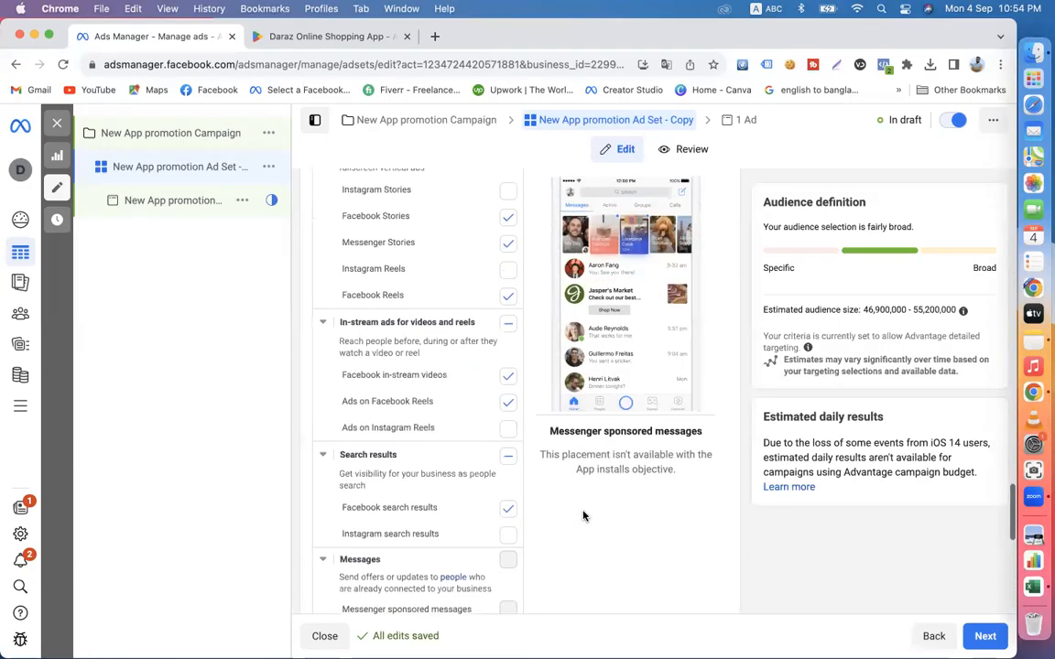
{"action": "scroll", "coordinate": [583, 516], "scroll_direction": "down", "scroll_amount": 5}
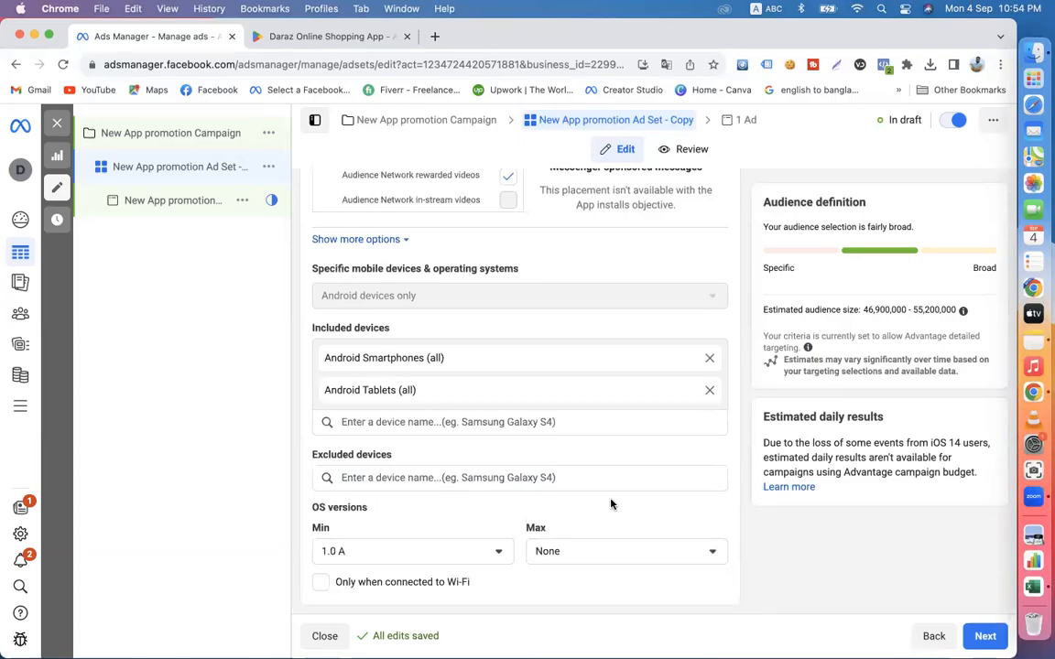
{"action": "left_click", "coordinate": [578, 554]}
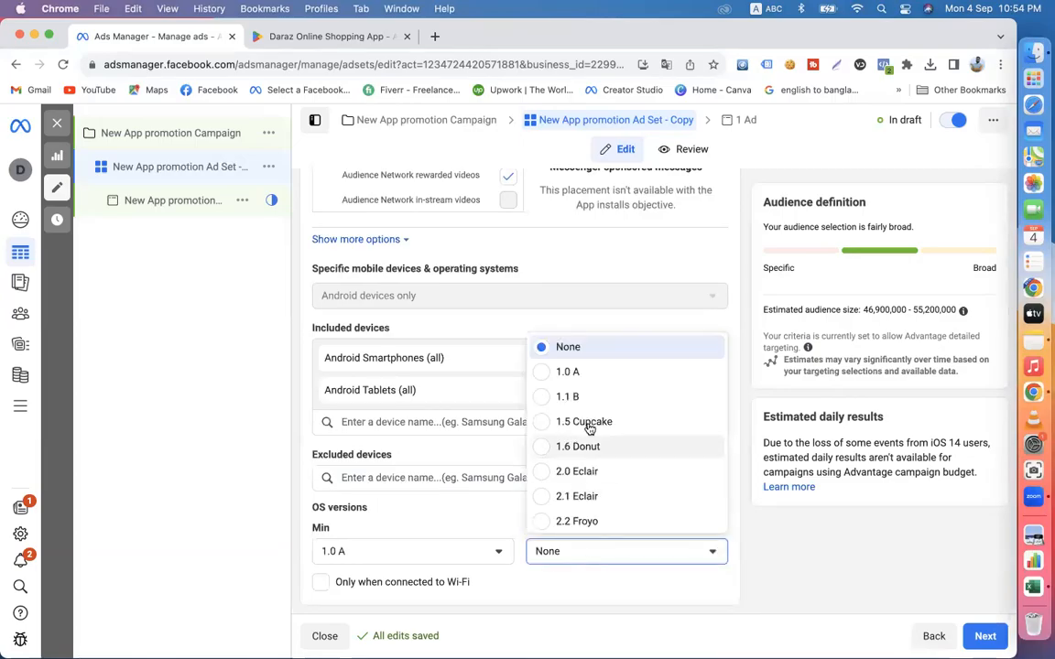
{"action": "left_click", "coordinate": [549, 350]}
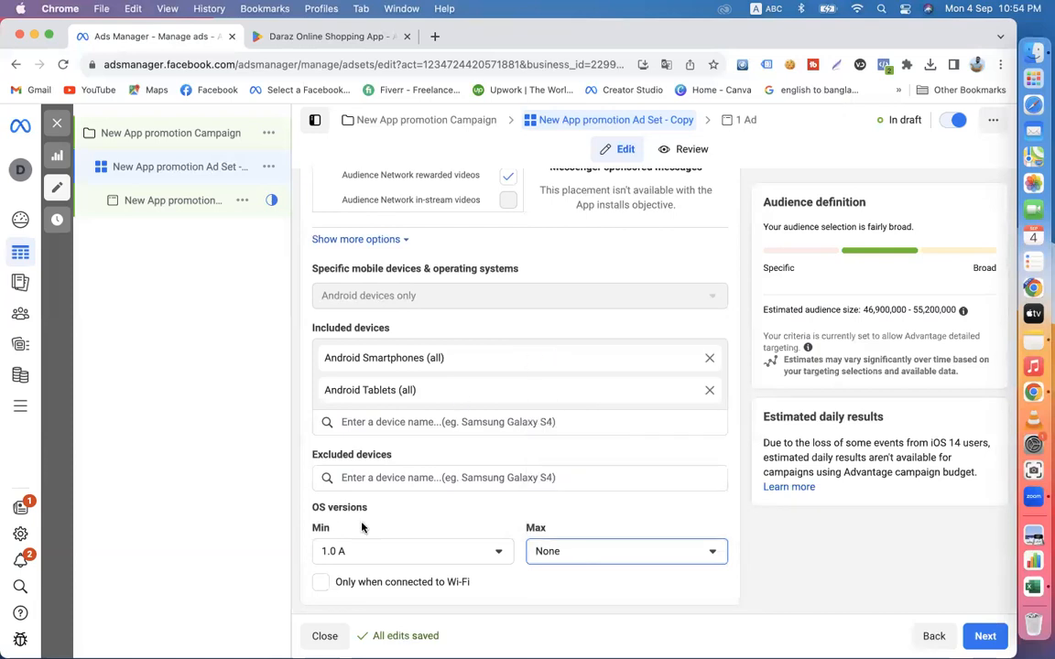
- Examine the available minimum OS versions and leave the selection at 1.0 A
{"action": "left_click", "coordinate": [472, 548]}
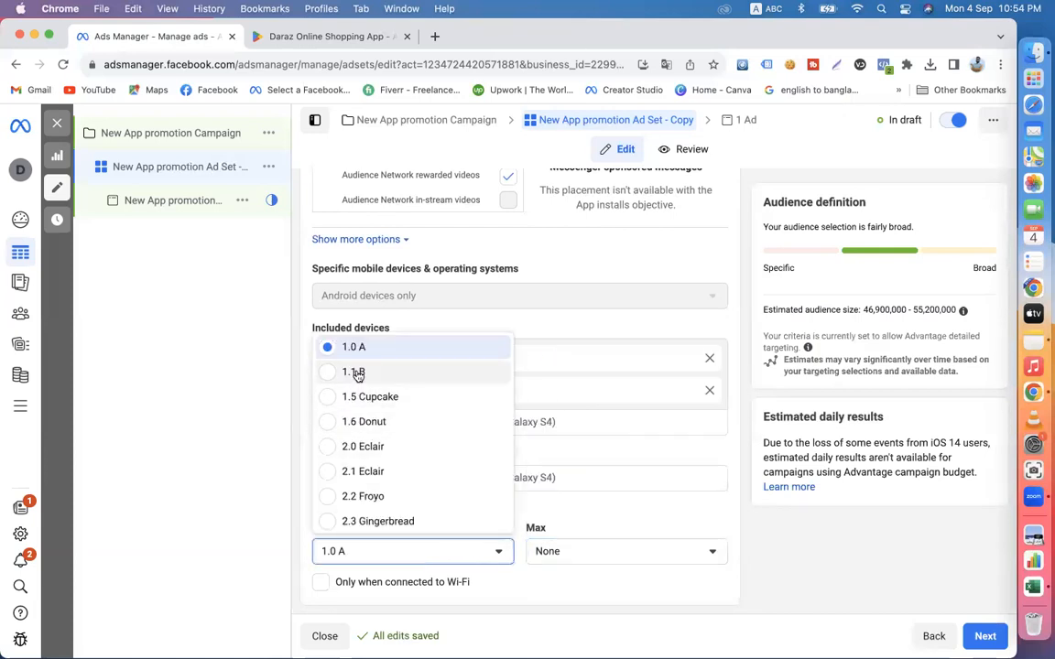
{"action": "scroll", "coordinate": [392, 490], "scroll_direction": "down", "scroll_amount": 5}
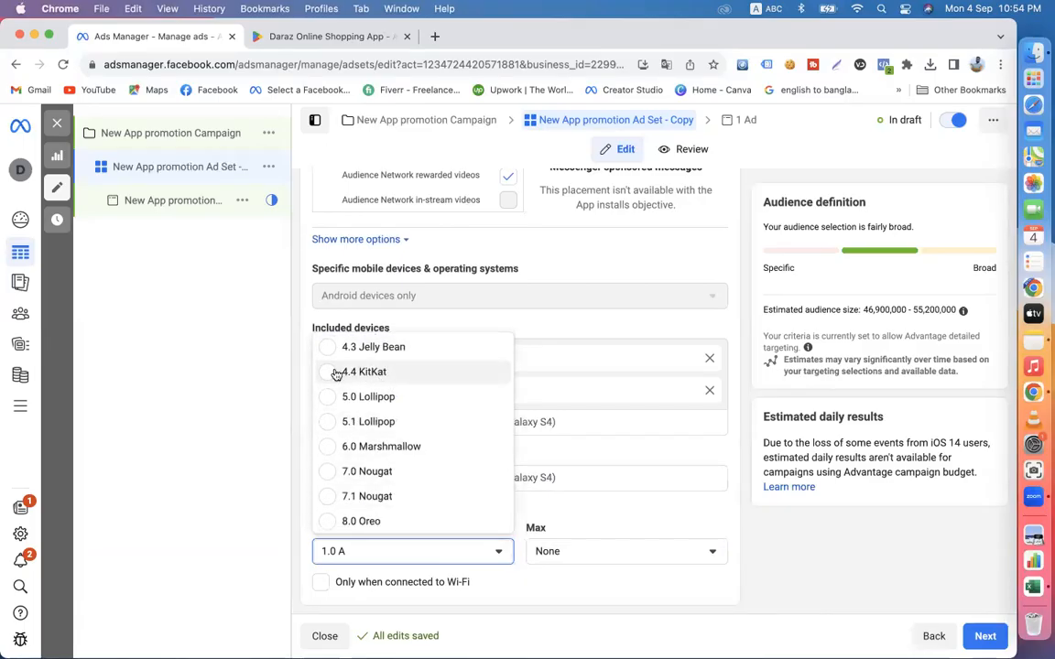
{"action": "scroll", "coordinate": [401, 391], "scroll_direction": "up", "scroll_amount": 5}
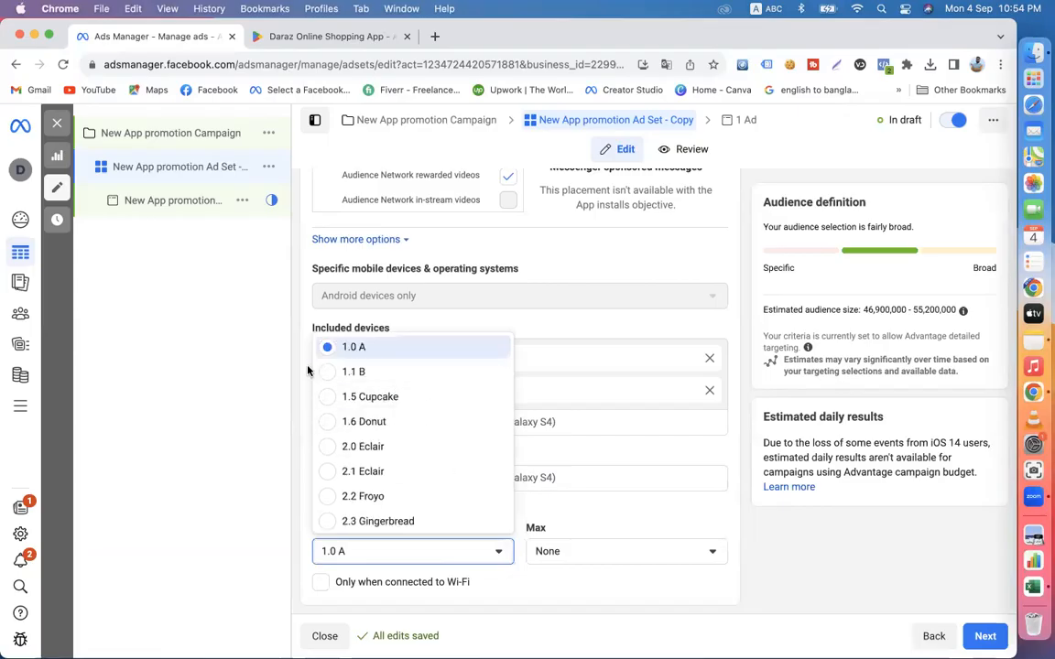
{"action": "left_click", "coordinate": [291, 446]}
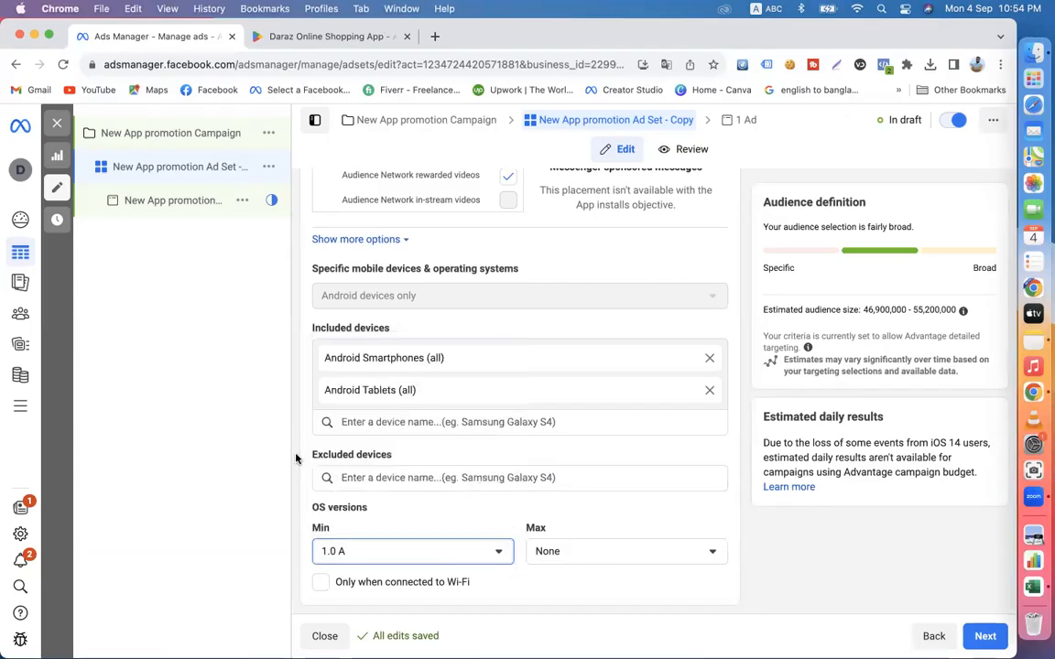
{"action": "left_click", "coordinate": [361, 552]}
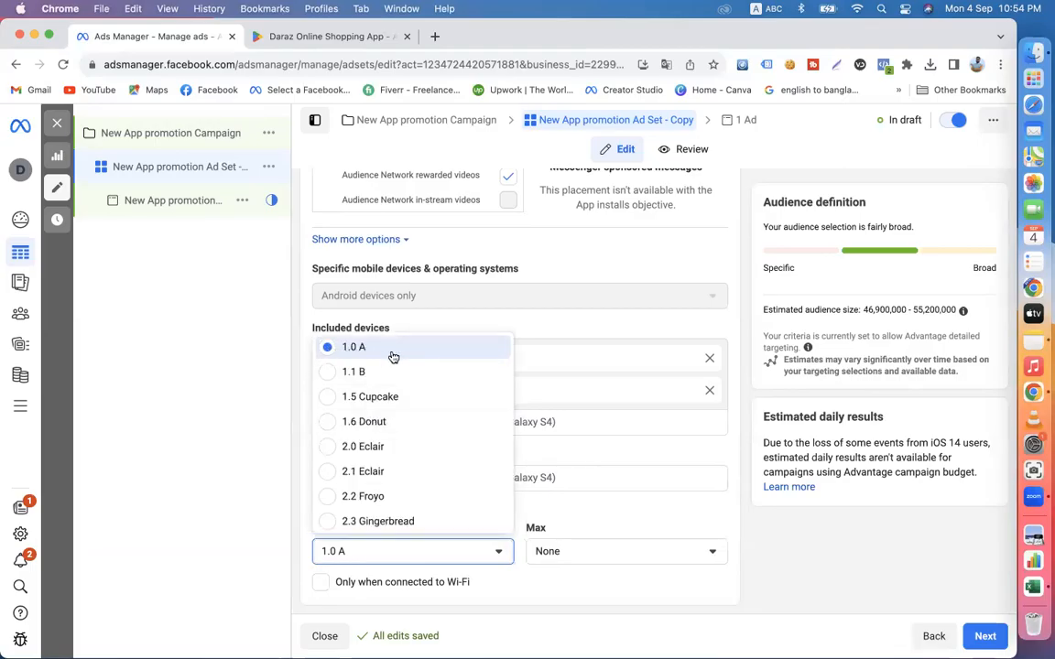
{"action": "left_click", "coordinate": [298, 389]}
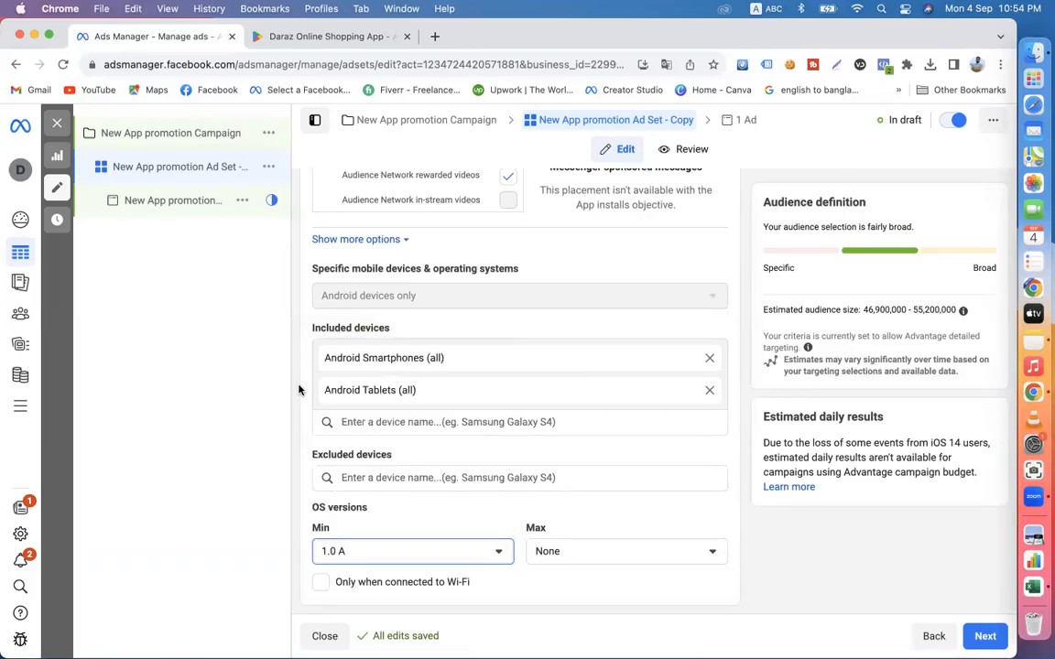
{"action": "left_click", "coordinate": [412, 551]}
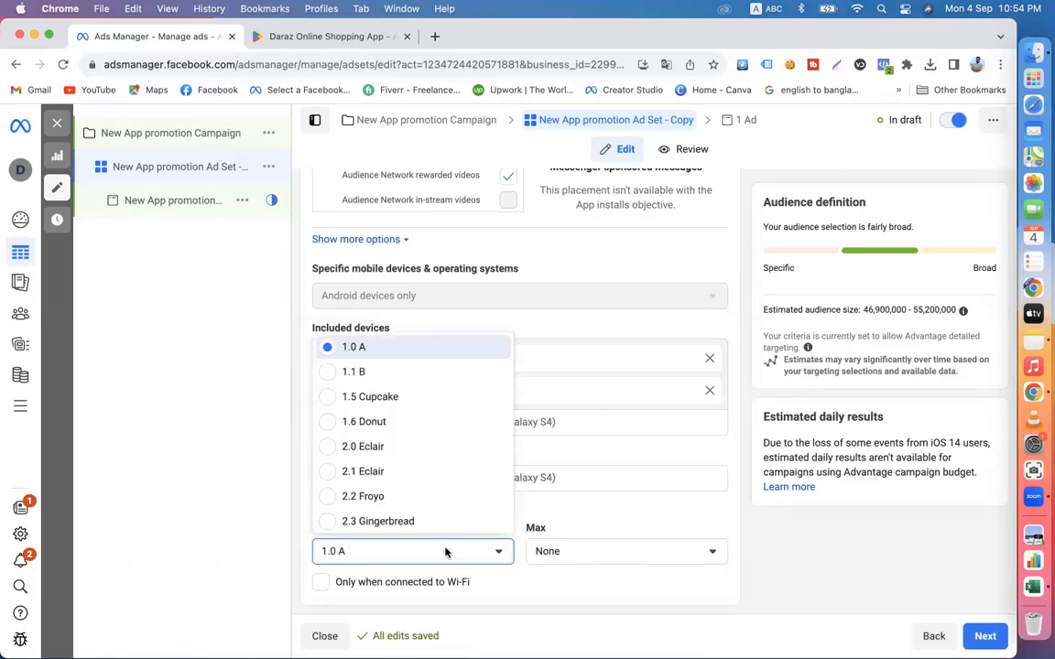
{"action": "left_click", "coordinate": [294, 392]}
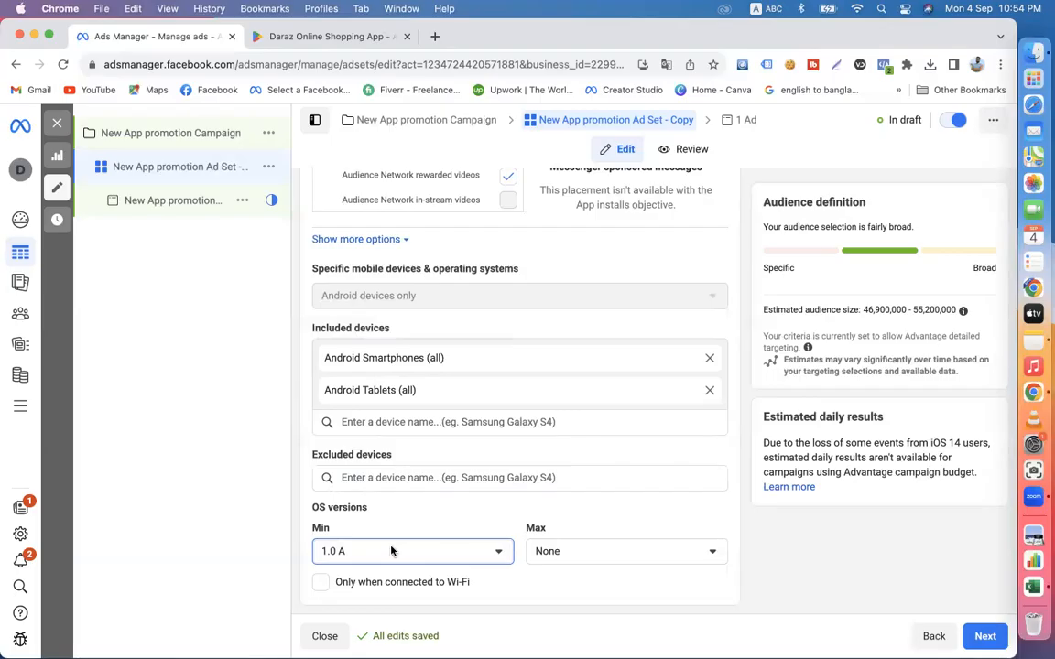
- Set the maximum OS version to 2.1 Eclair, then return it to None
{"action": "left_click", "coordinate": [579, 551]}
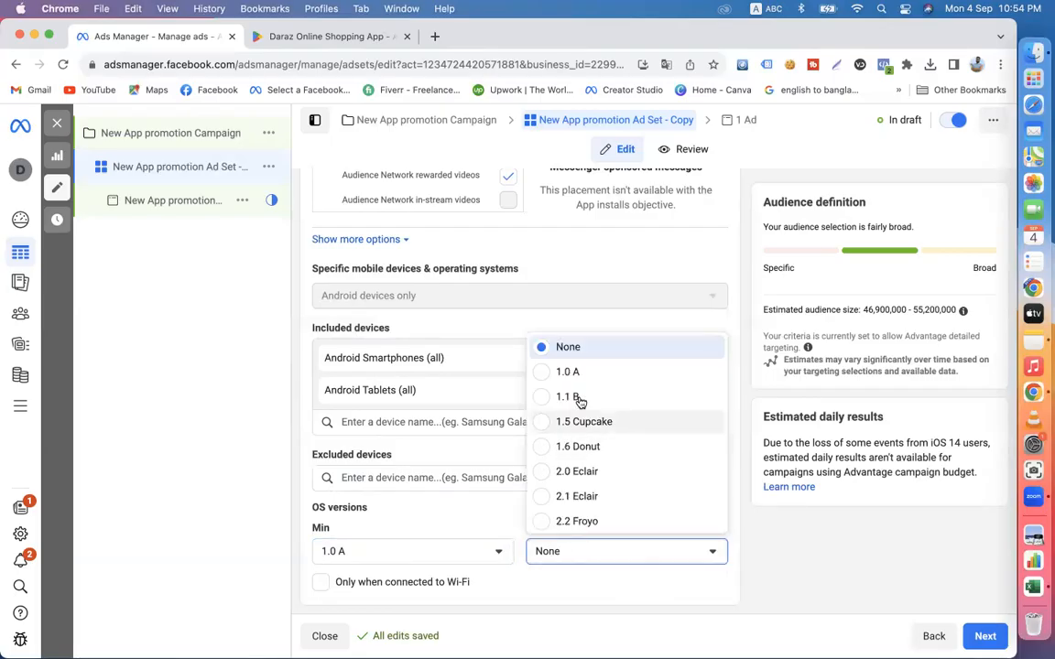
{"action": "left_click", "coordinate": [549, 497]}
{"action": "left_click", "coordinate": [576, 549]}
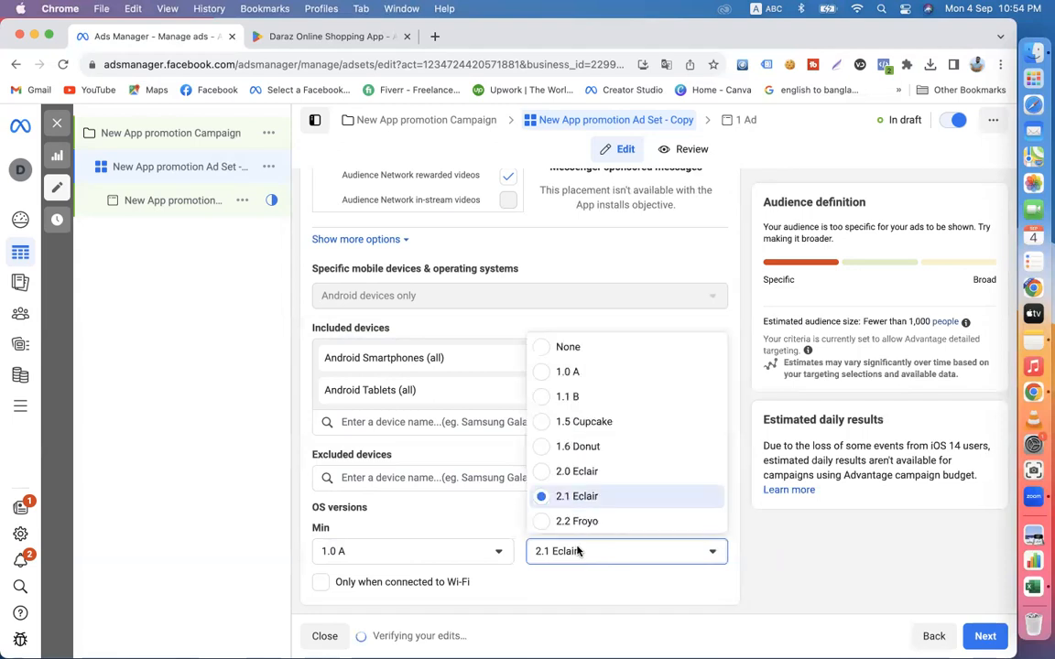
{"action": "scroll", "coordinate": [568, 472], "scroll_direction": "down", "scroll_amount": 5}
{"action": "scroll", "coordinate": [568, 469], "scroll_direction": "up", "scroll_amount": 5}
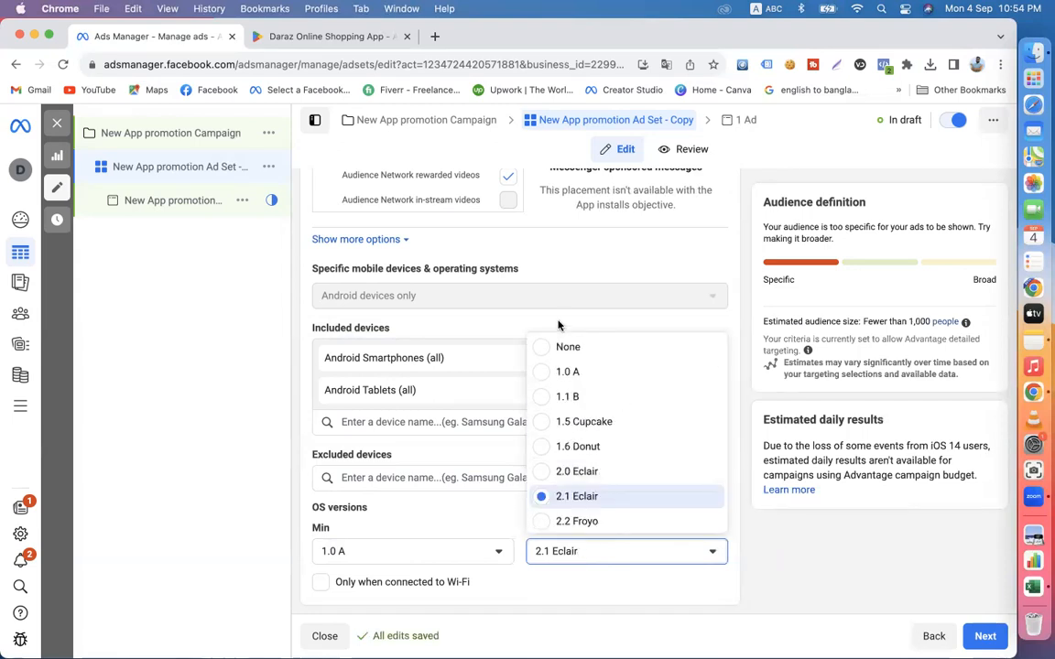
{"action": "left_click", "coordinate": [548, 348]}
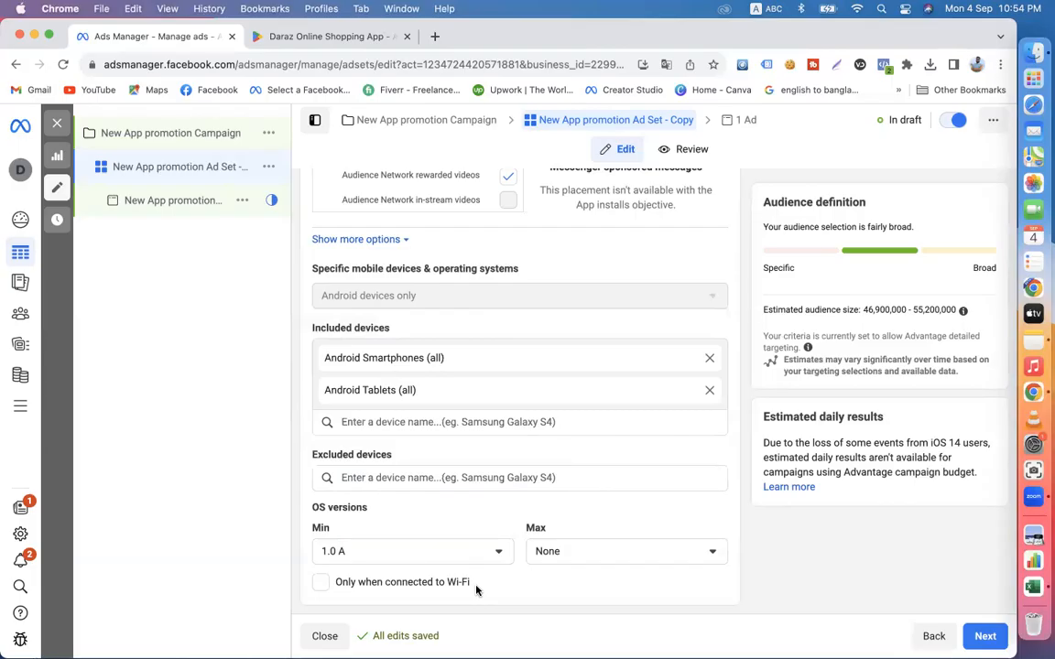
- Turn the option to deliver only when connected to Wi-Fi on and off again, leaving it disabled
{"action": "left_click", "coordinate": [339, 586]}
{"action": "scroll", "coordinate": [452, 367], "scroll_direction": "up", "scroll_amount": 5}
{"action": "scroll", "coordinate": [483, 487], "scroll_direction": "down", "scroll_amount": 5}
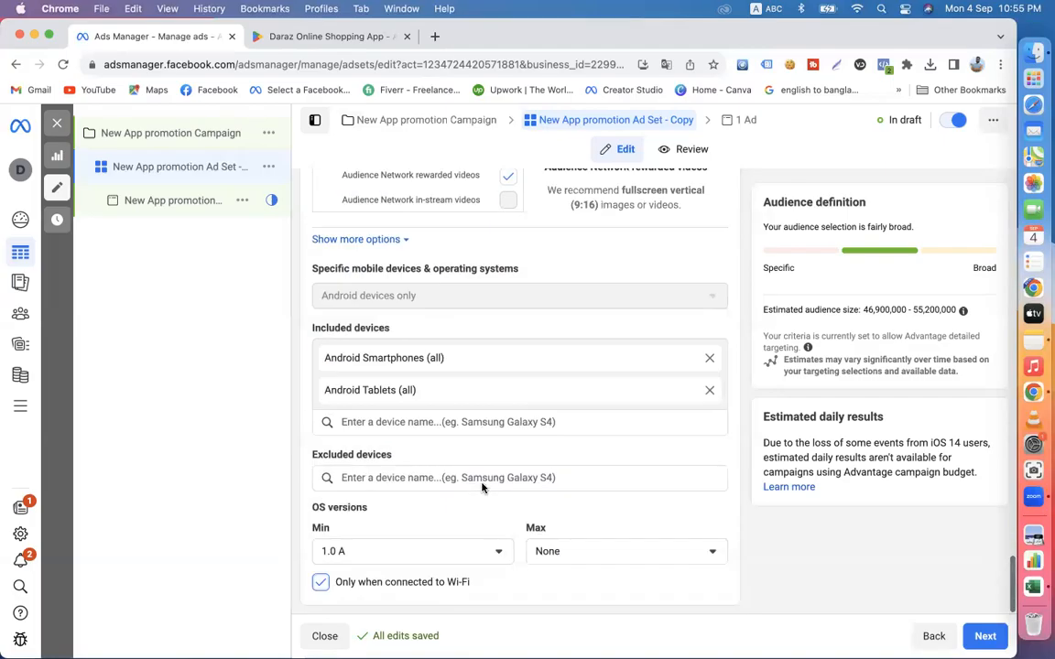
{"action": "left_click", "coordinate": [321, 583]}
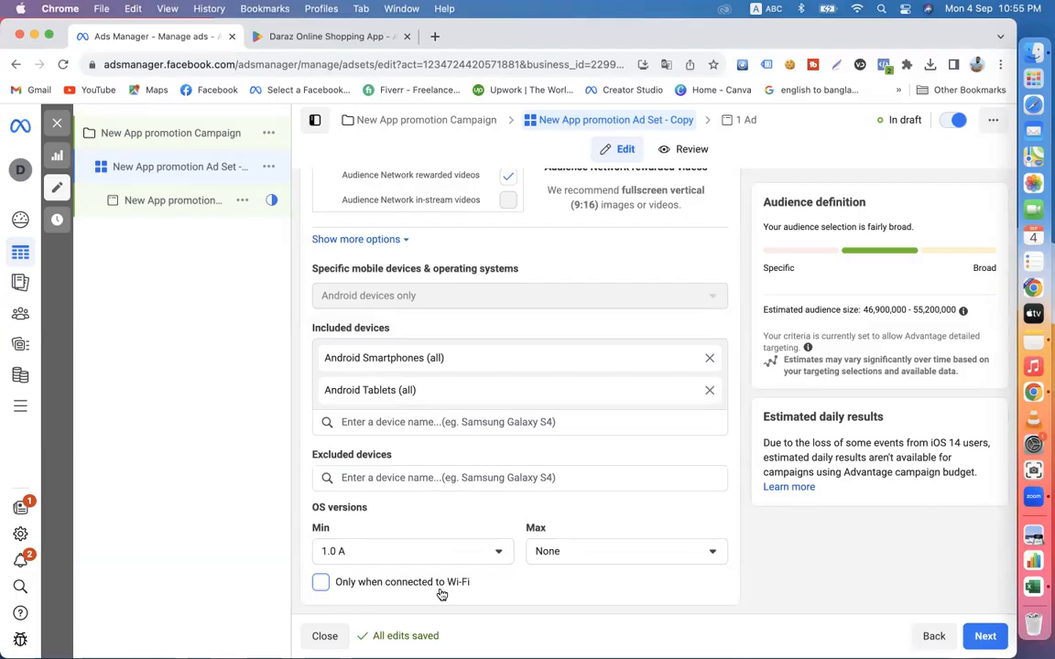
{"action": "left_click_drag", "start_coordinate": [472, 589], "coordinate": [337, 589]}
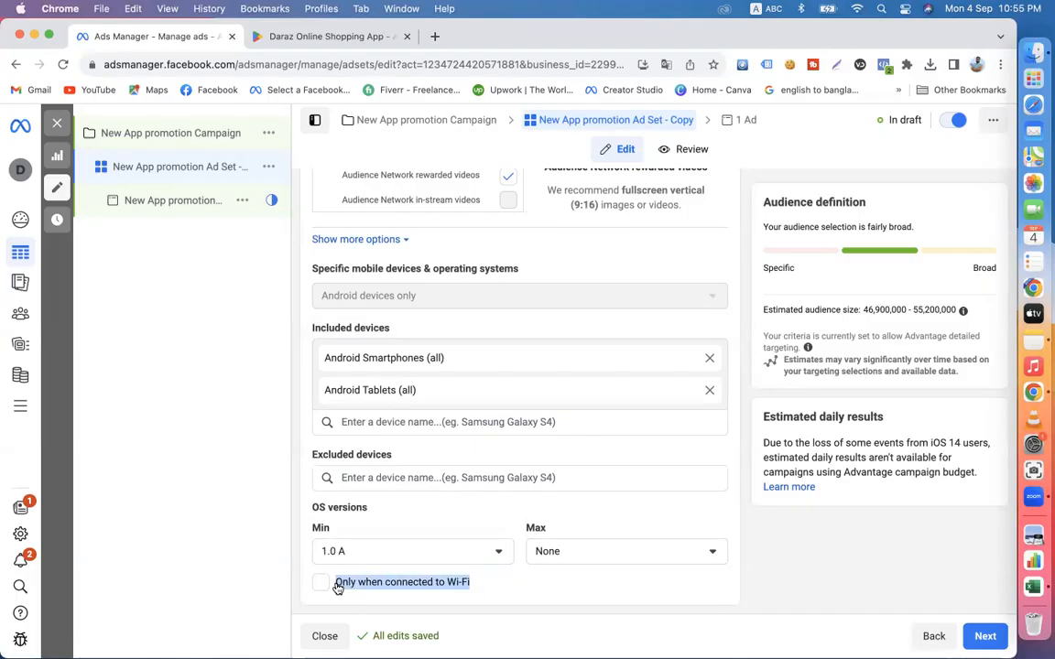
{"action": "left_click", "coordinate": [774, 567]}
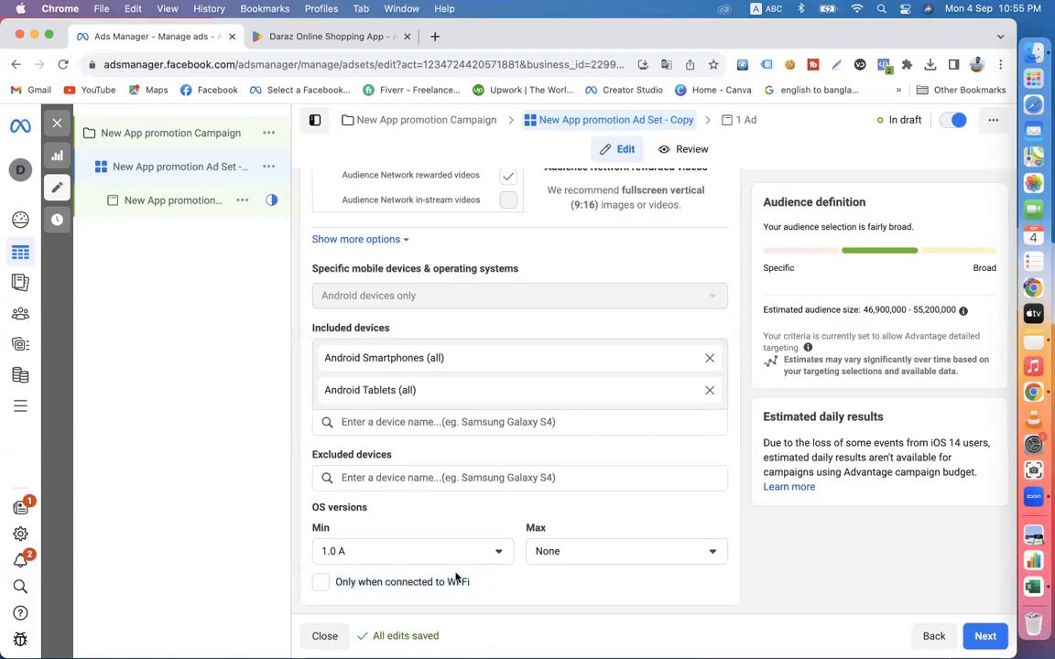
{"action": "left_click", "coordinate": [323, 584]}
{"action": "left_click", "coordinate": [321, 583]}
{"action": "scroll", "coordinate": [474, 412], "scroll_direction": "up", "scroll_amount": 20}
{"action": "scroll", "coordinate": [475, 412], "scroll_direction": "down", "scroll_amount": 20}
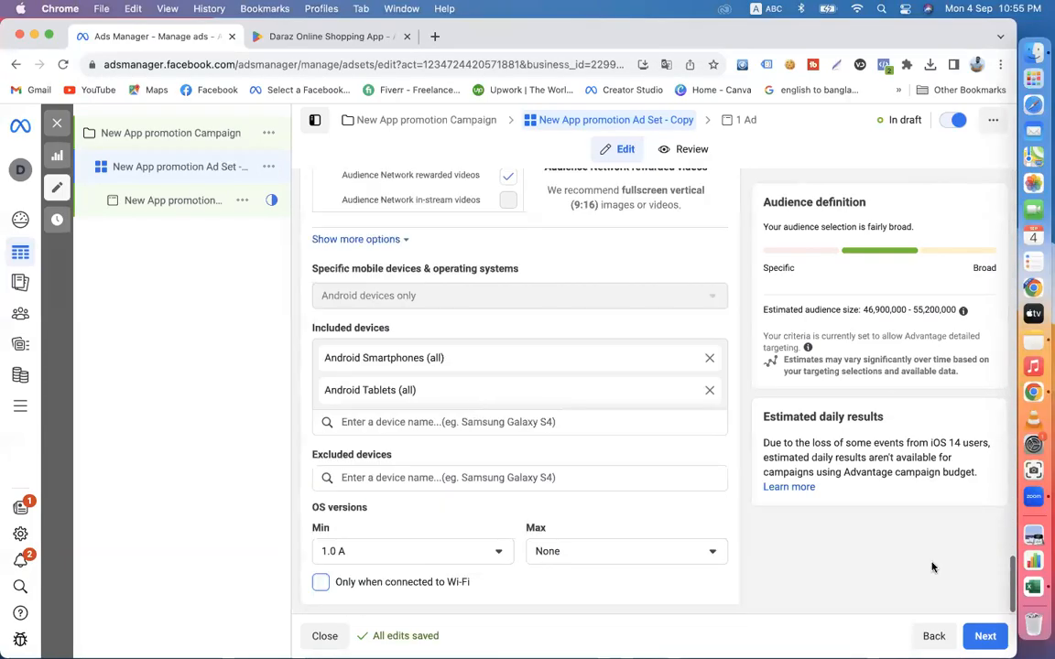
- Continue to the ad, choose the first personal Facebook Page matching "ab" and dismiss the multiple-apps warning
{"action": "left_click", "coordinate": [977, 639]}
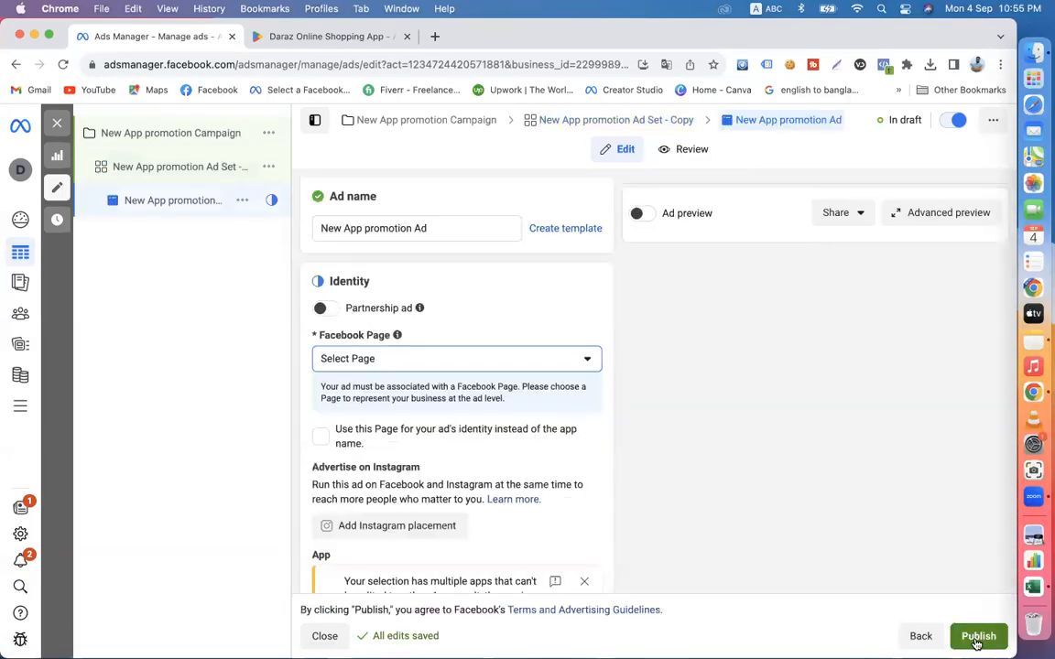
{"action": "left_click", "coordinate": [382, 359]}
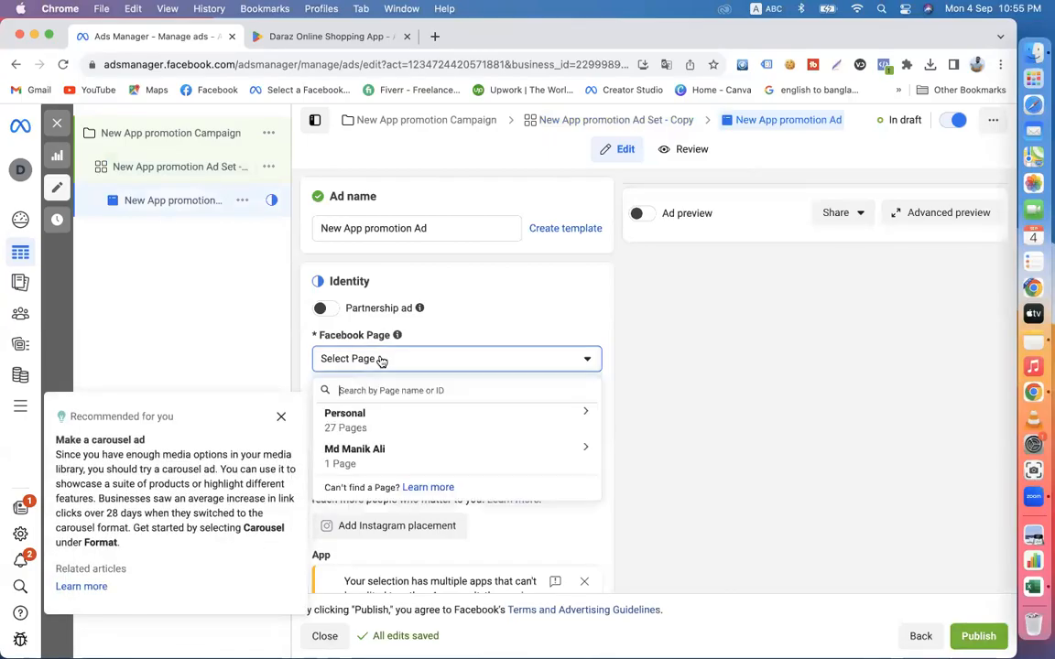
{"action": "type", "text": "ab"}
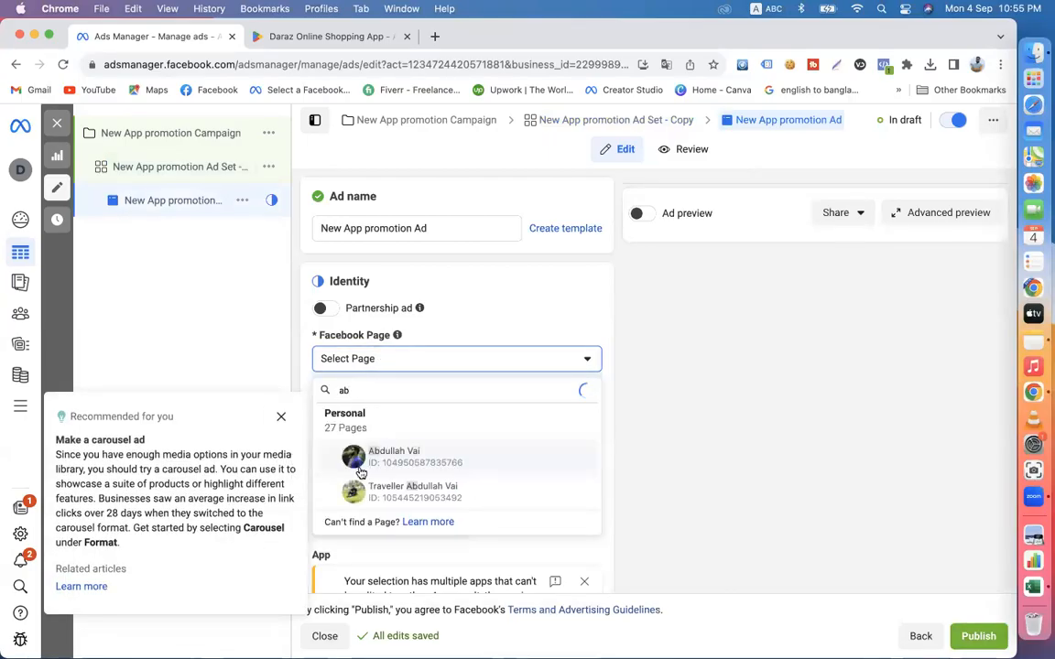
{"action": "left_click", "coordinate": [377, 467]}
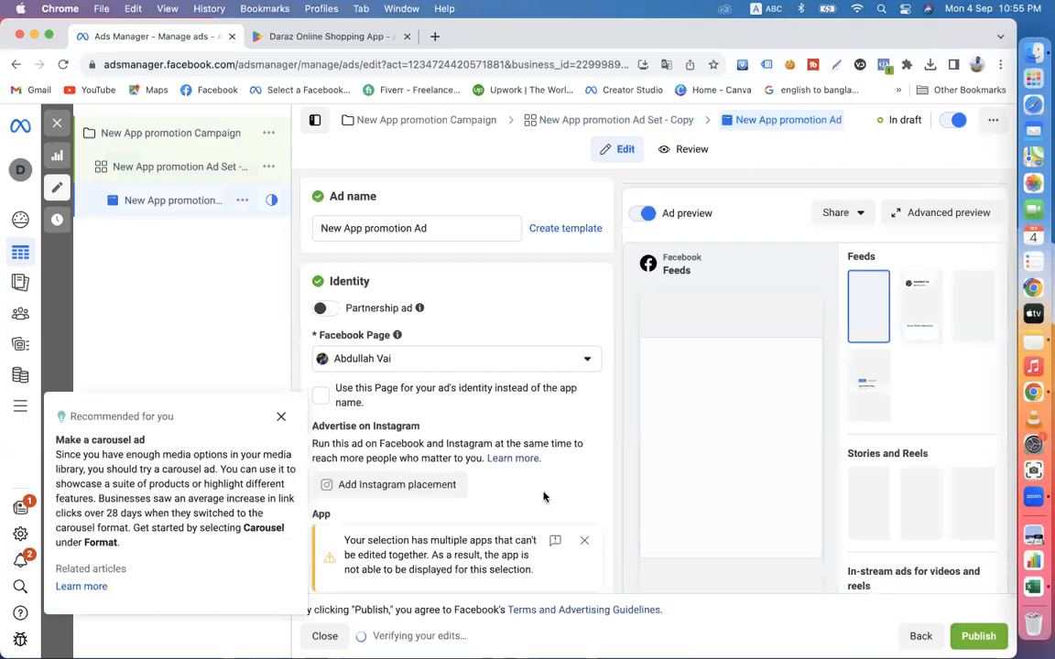
{"action": "left_click", "coordinate": [583, 542]}
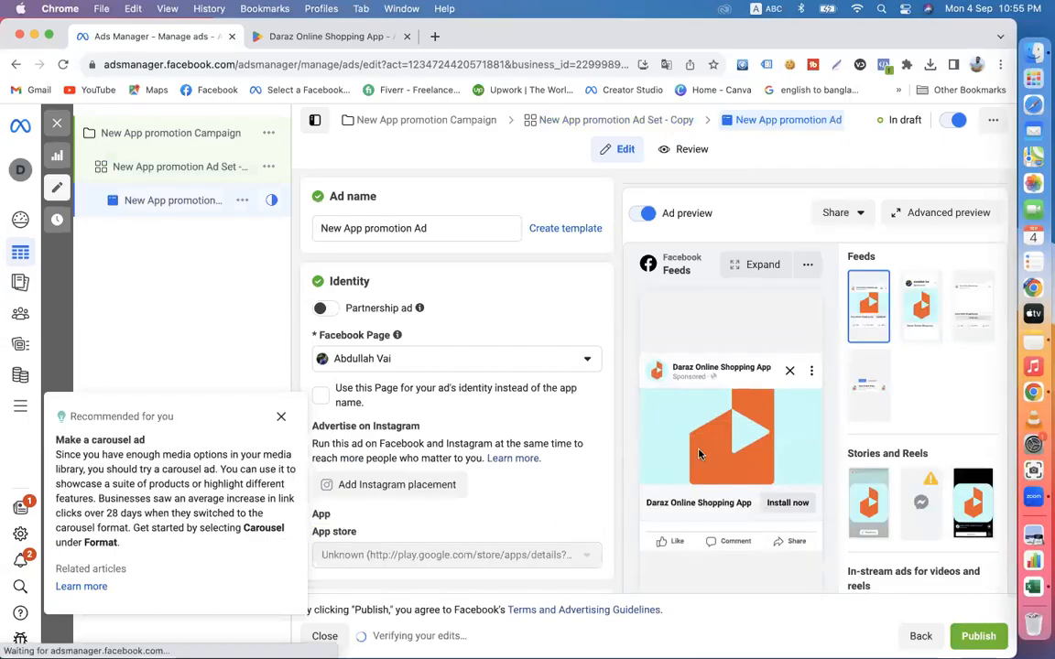
- Switch to the Daraz app's Google Play page and browse its screenshot gallery forward and back
{"action": "scroll", "coordinate": [678, 495], "scroll_direction": "down", "scroll_amount": 3}
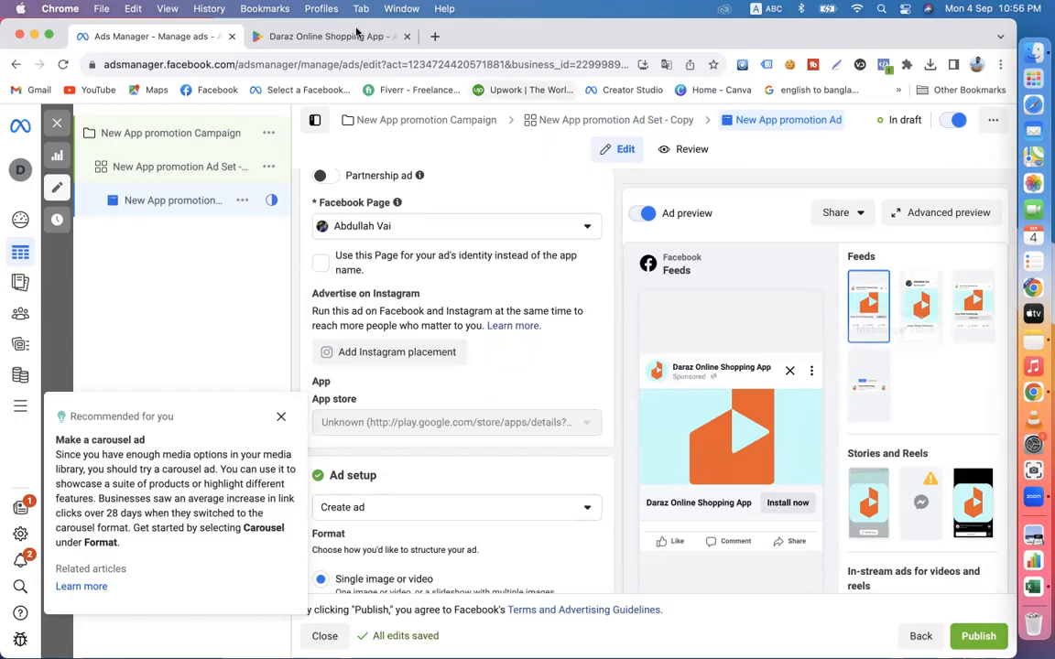
{"action": "left_click", "coordinate": [309, 39]}
{"action": "scroll", "coordinate": [334, 392], "scroll_direction": "down", "scroll_amount": 5}
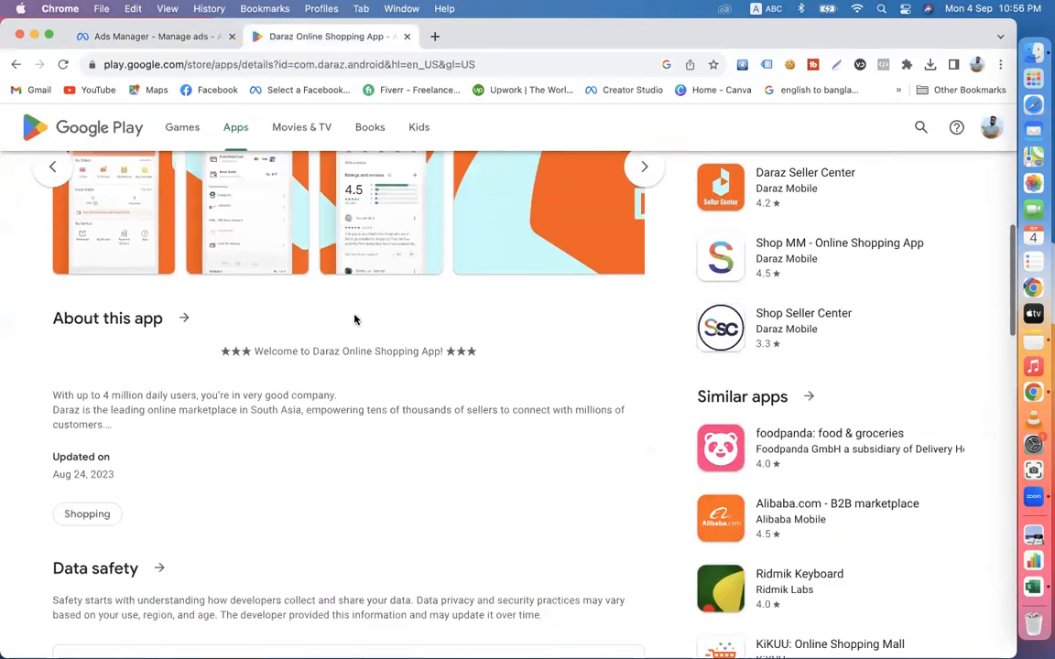
{"action": "scroll", "coordinate": [355, 319], "scroll_direction": "up", "scroll_amount": 3}
{"action": "left_click", "coordinate": [641, 379]}
{"action": "left_click", "coordinate": [642, 381]}
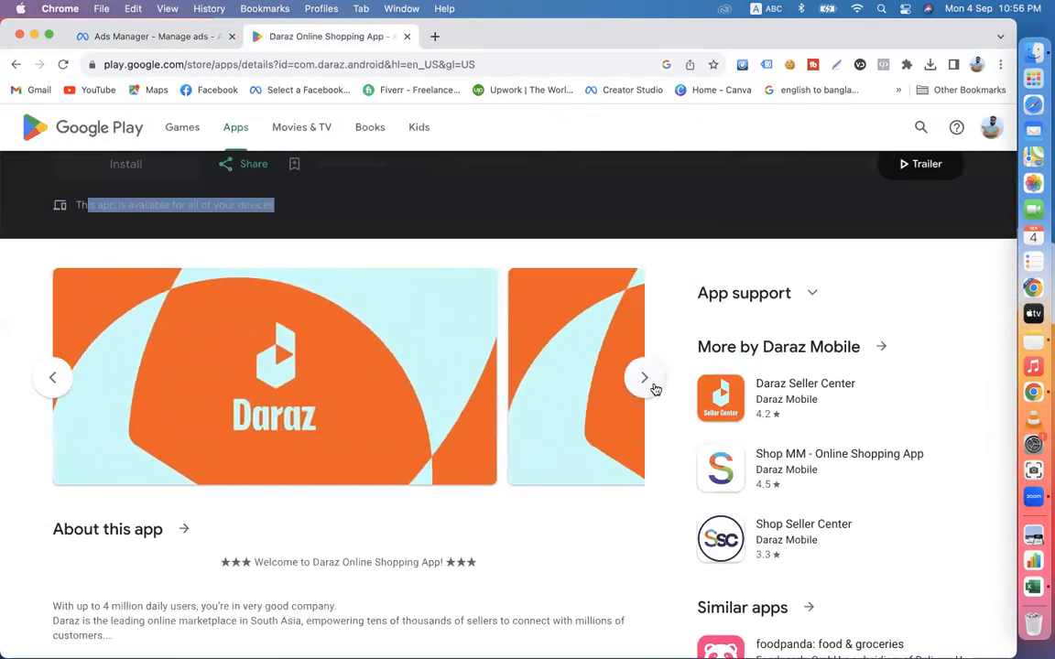
{"action": "left_click", "coordinate": [645, 382]}
{"action": "left_click", "coordinate": [57, 373]}
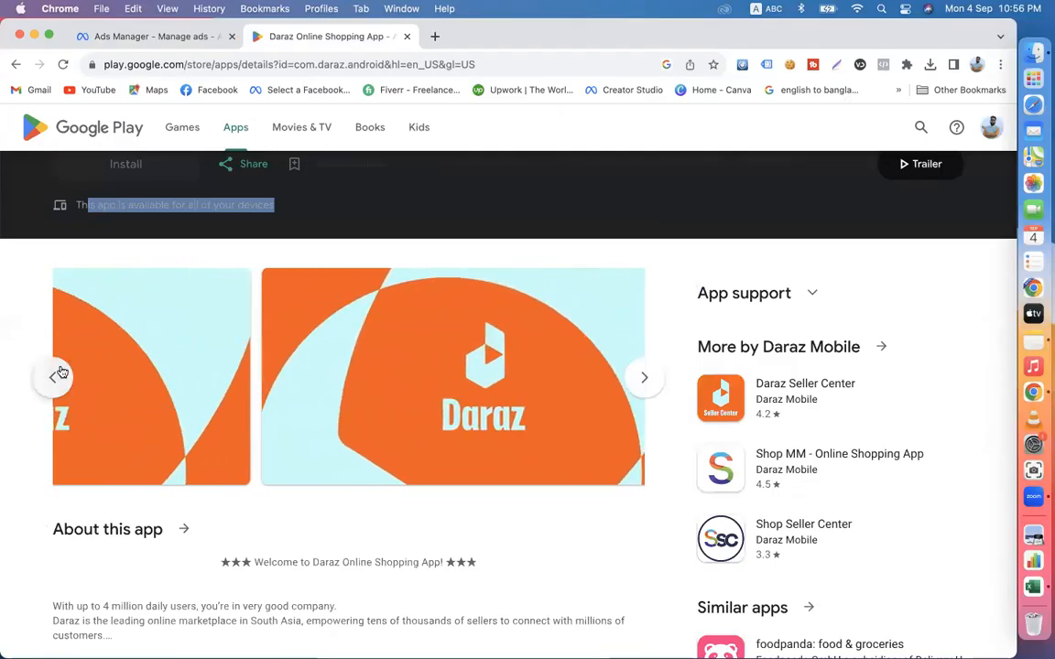
{"action": "left_click", "coordinate": [61, 371]}
{"action": "left_click", "coordinate": [57, 376]}
{"action": "left_click", "coordinate": [57, 375]}
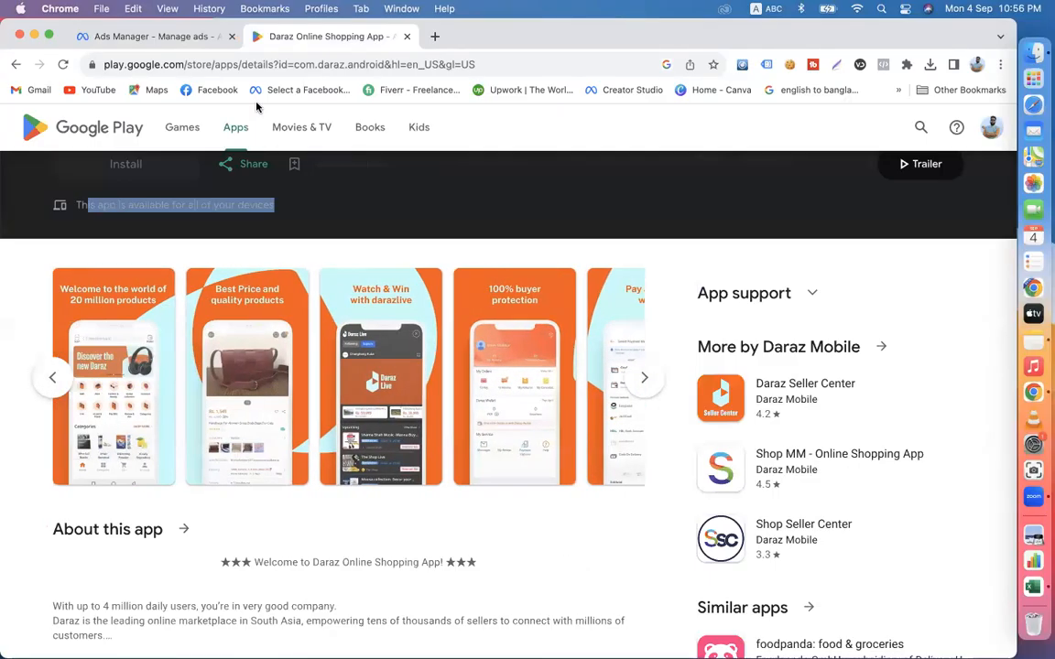
- Return to Ads Manager, check the ad set's selected app and view the ad's enlarged Mobile Feed preview
{"action": "left_click", "coordinate": [156, 36]}
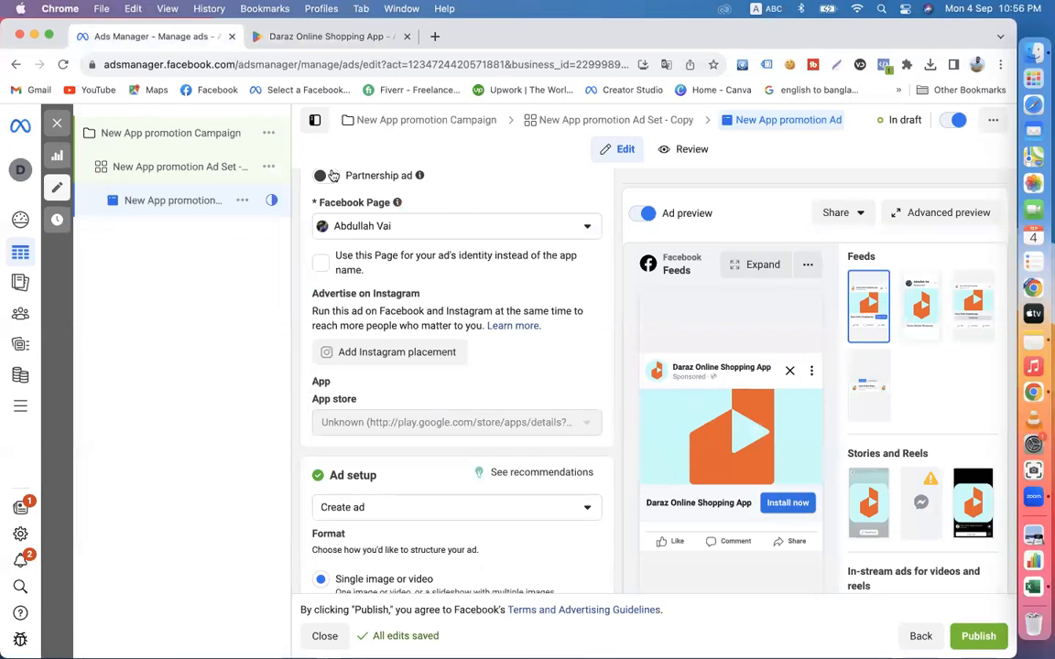
{"action": "left_click", "coordinate": [169, 170]}
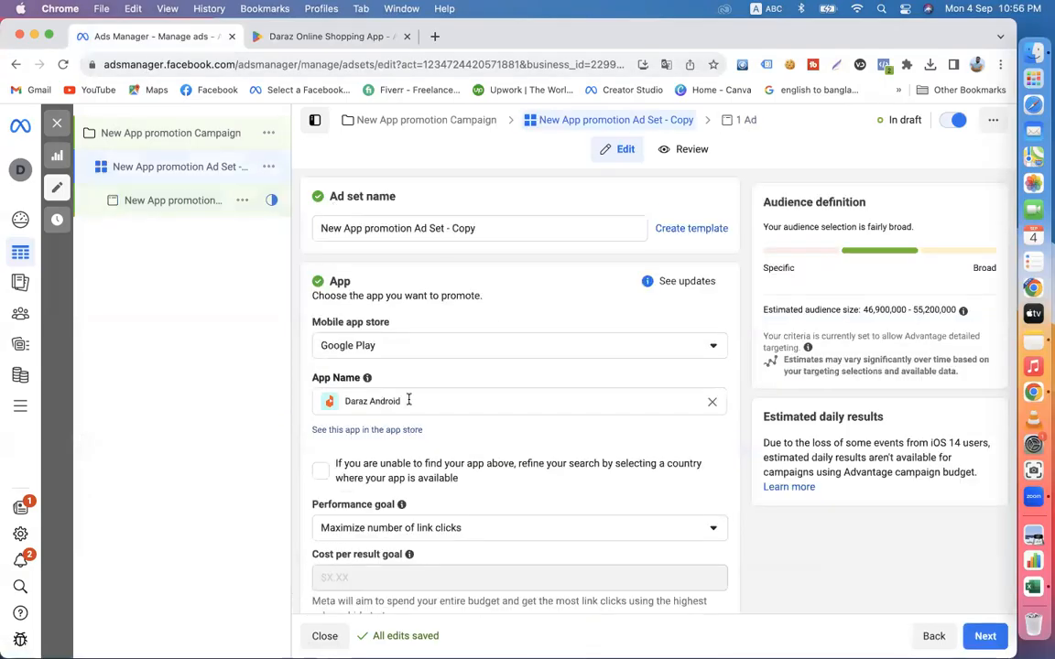
{"action": "left_click", "coordinate": [174, 201]}
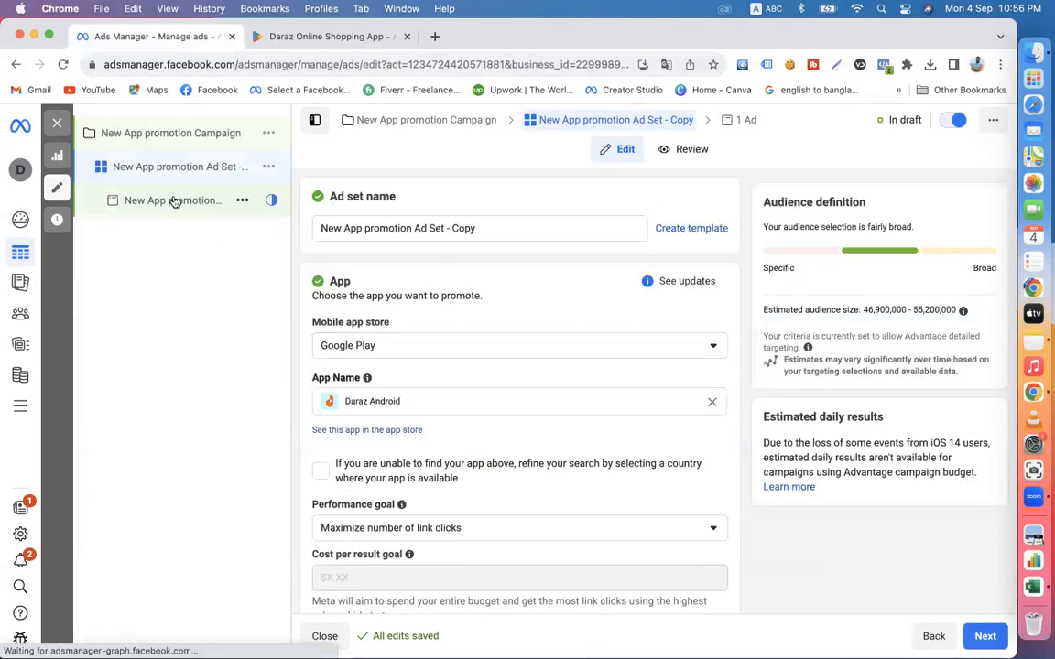
{"action": "left_click", "coordinate": [749, 264]}
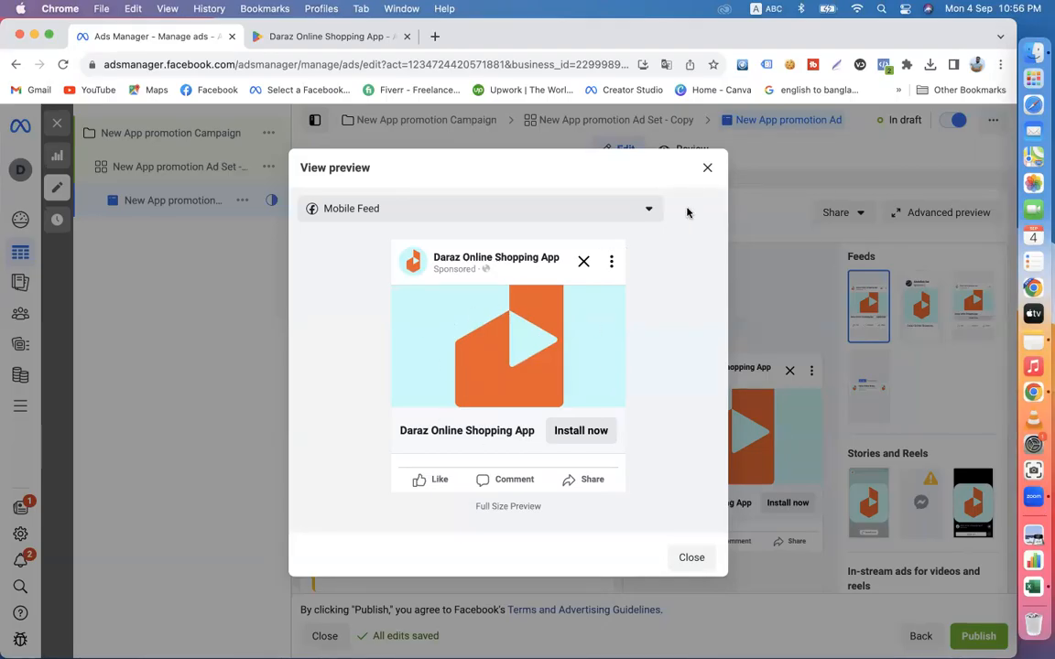
{"action": "left_click", "coordinate": [707, 172]}
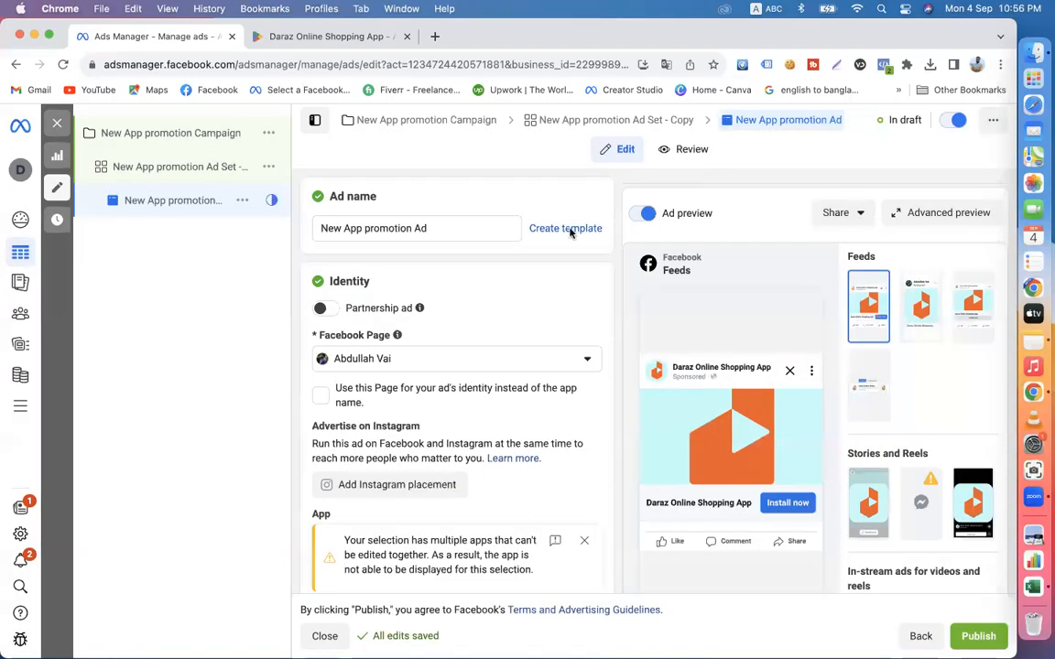
- Dismiss the multiple-apps warning in the ad's Identity section
{"action": "scroll", "coordinate": [549, 453], "scroll_direction": "down", "scroll_amount": 2}
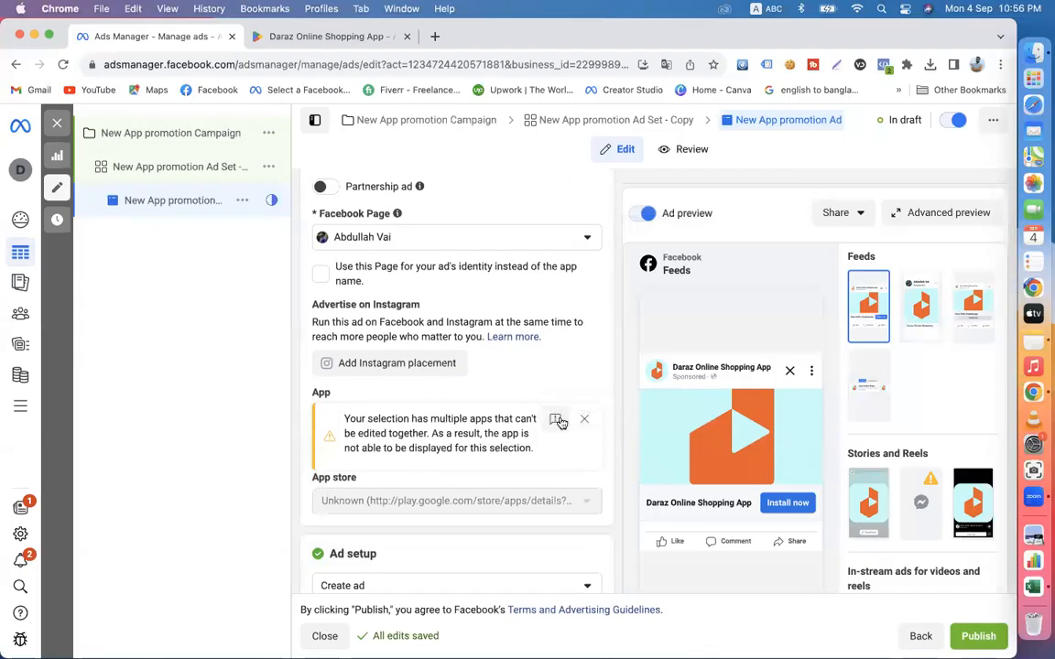
{"action": "left_click", "coordinate": [584, 419]}
{"action": "scroll", "coordinate": [401, 407], "scroll_direction": "down", "scroll_amount": 4}
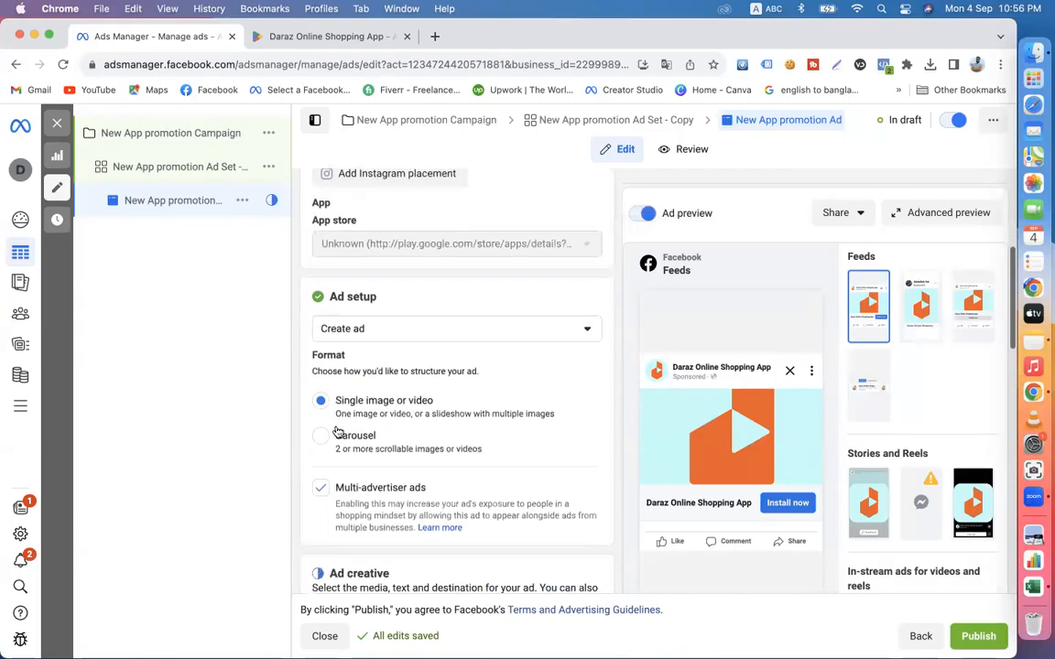
- Add the digital marketing course image from the account images to the ad, keeping the original crops and default optimization settings
{"action": "scroll", "coordinate": [405, 430], "scroll_direction": "down", "scroll_amount": 2}
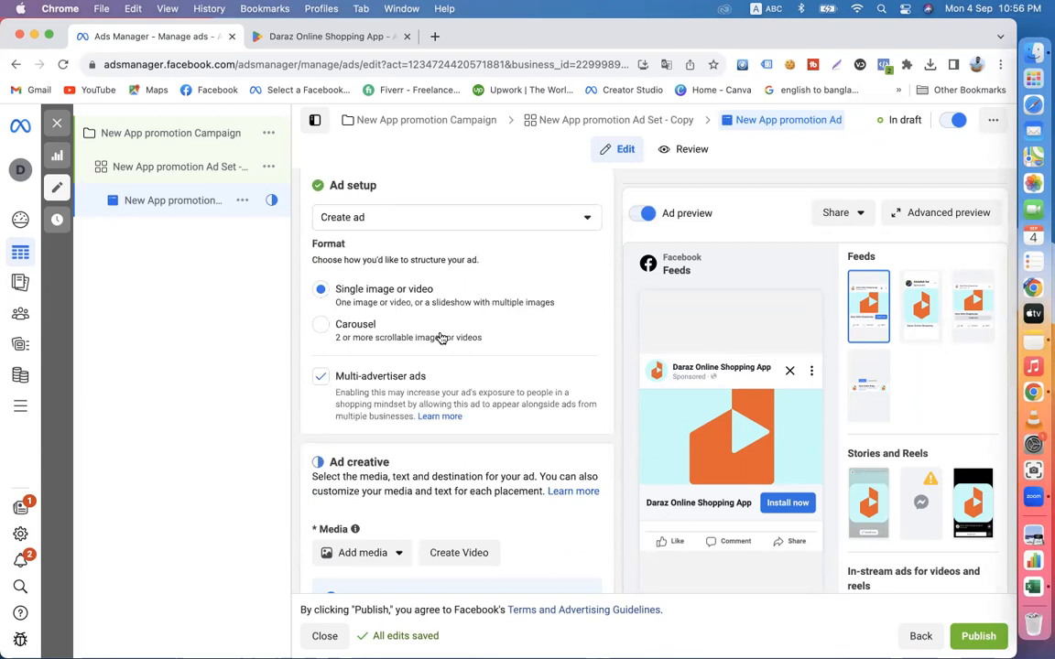
{"action": "scroll", "coordinate": [393, 403], "scroll_direction": "down", "scroll_amount": 3}
{"action": "left_click", "coordinate": [348, 458]}
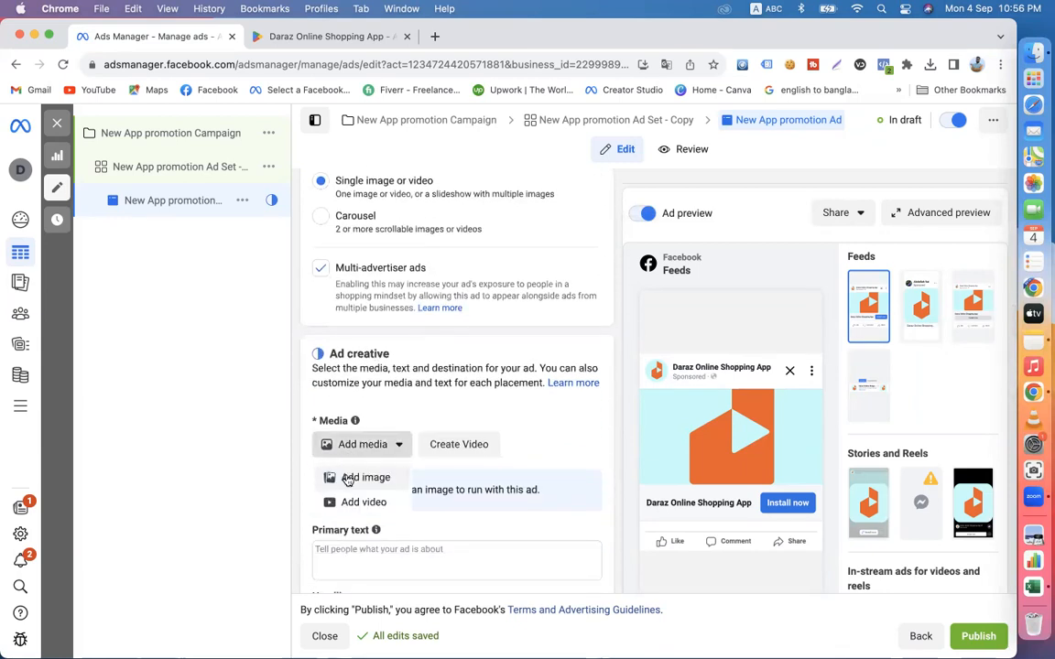
{"action": "left_click", "coordinate": [348, 480]}
{"action": "mouse_move", "coordinate": [272, 299]}
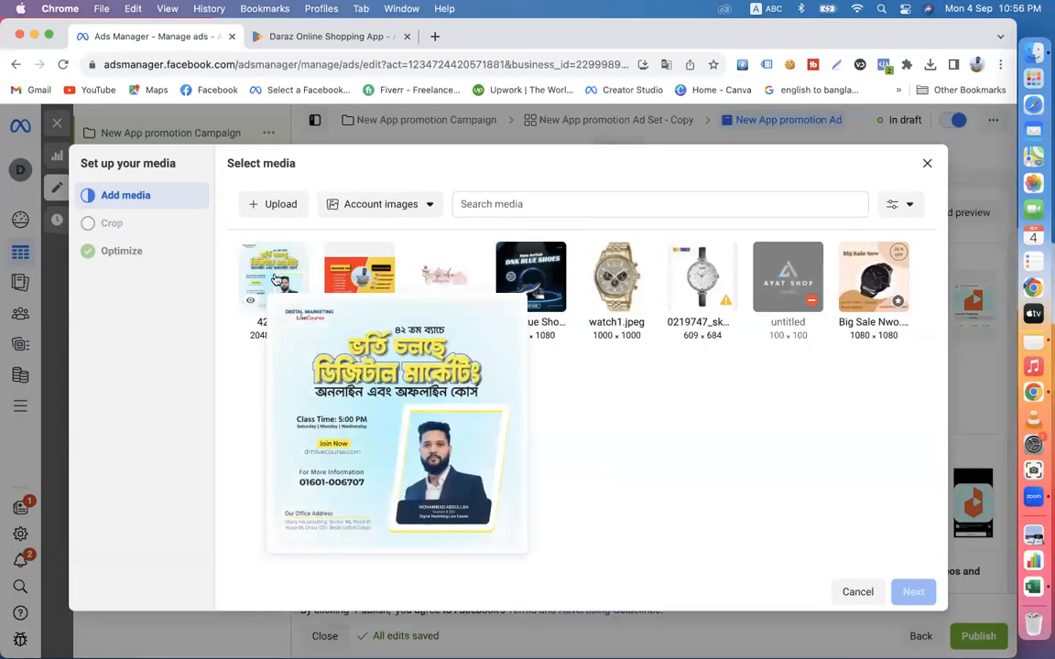
{"action": "left_click", "coordinate": [275, 279]}
{"action": "left_click", "coordinate": [911, 595]}
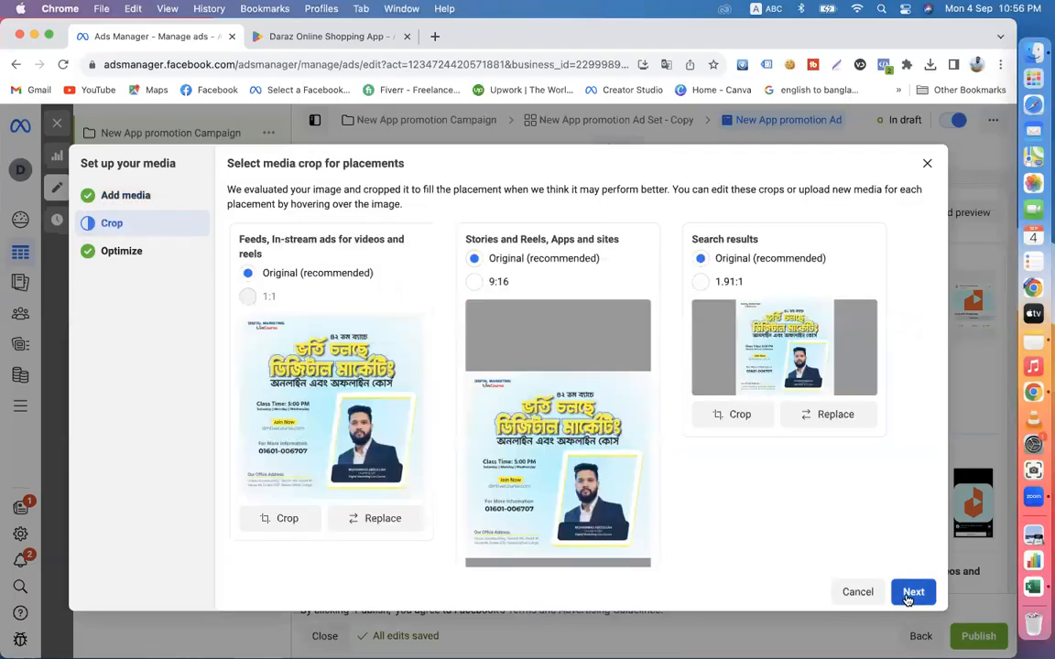
{"action": "left_click", "coordinate": [911, 593]}
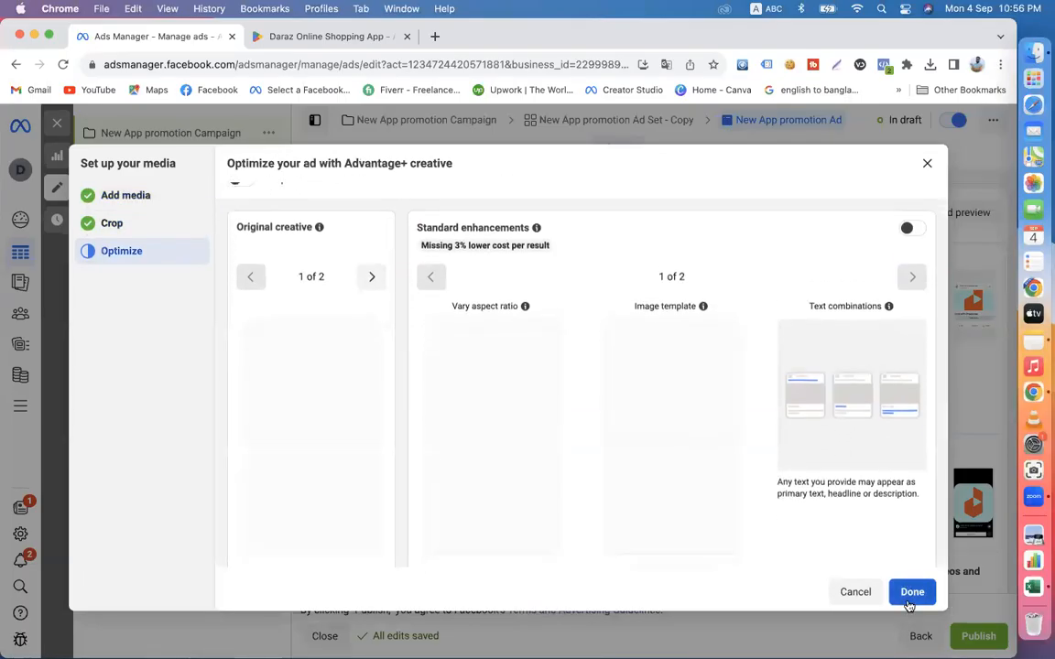
{"action": "left_click", "coordinate": [909, 592]}
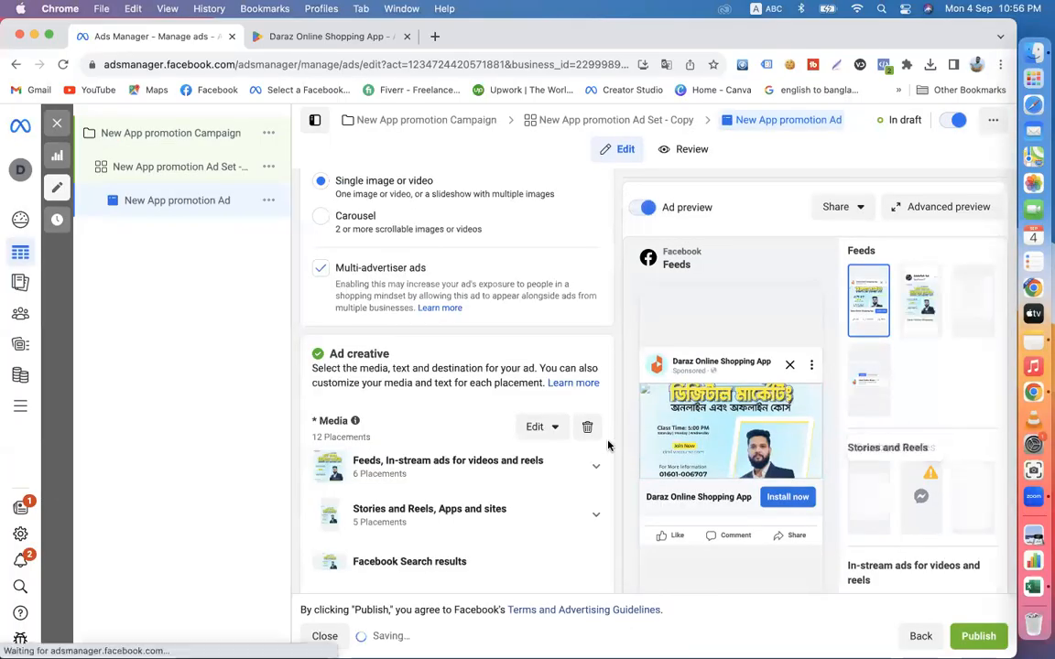
- Set the ad's primary text to "FREE SEMINAR"
{"action": "scroll", "coordinate": [607, 444], "scroll_direction": "down", "scroll_amount": 2}
{"action": "scroll", "coordinate": [607, 444], "scroll_direction": "down", "scroll_amount": 1}
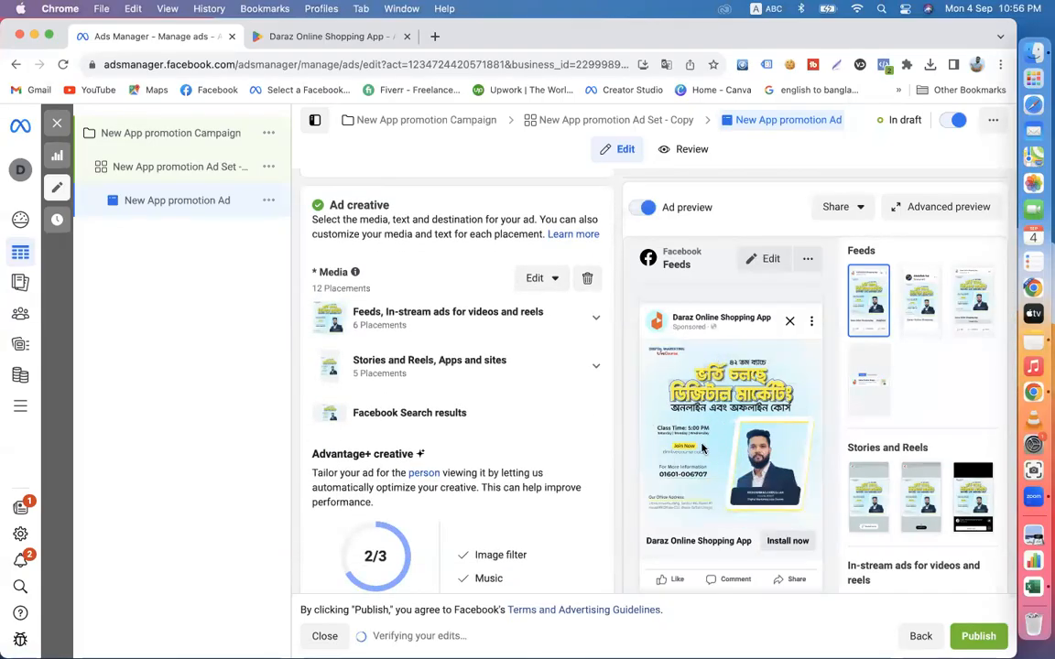
{"action": "scroll", "coordinate": [404, 404], "scroll_direction": "down", "scroll_amount": 6}
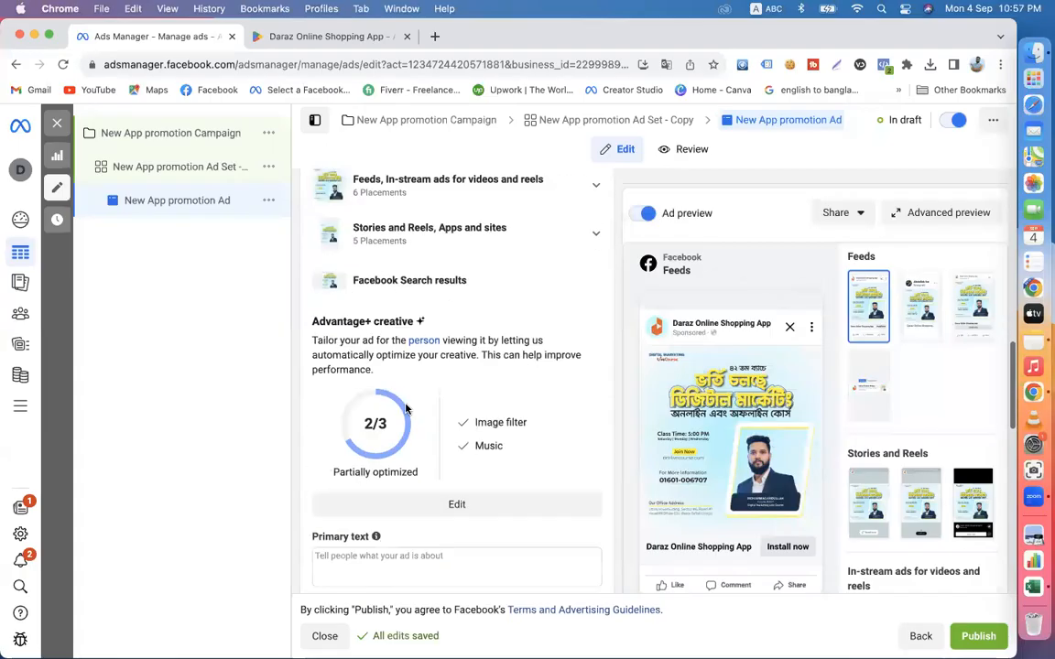
{"action": "left_click", "coordinate": [379, 366]}
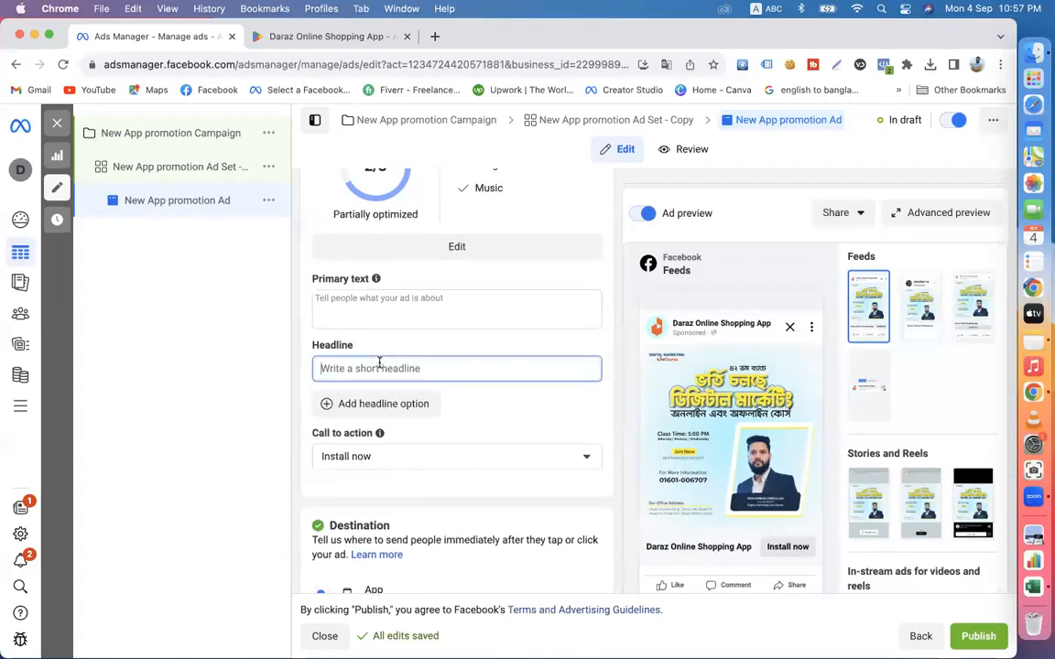
{"action": "left_click", "coordinate": [337, 304]}
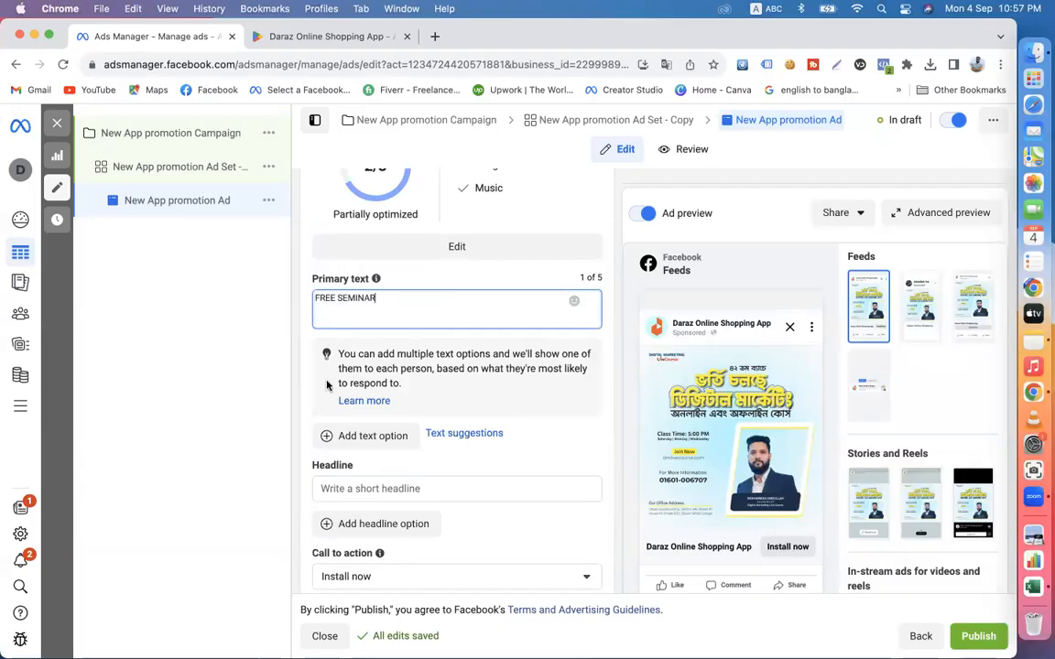
- Set the ad's headline to "Click to Install Now"
{"action": "left_click", "coordinate": [330, 488]}
{"action": "type", "text": "Cl"}
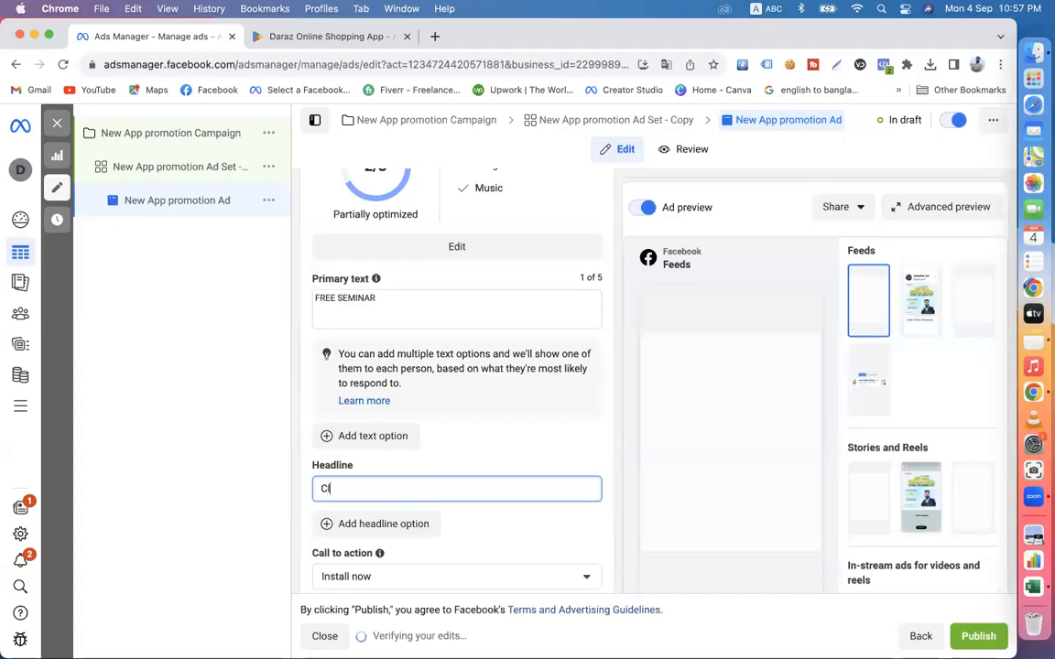
{"action": "type", "text": "ick to"}
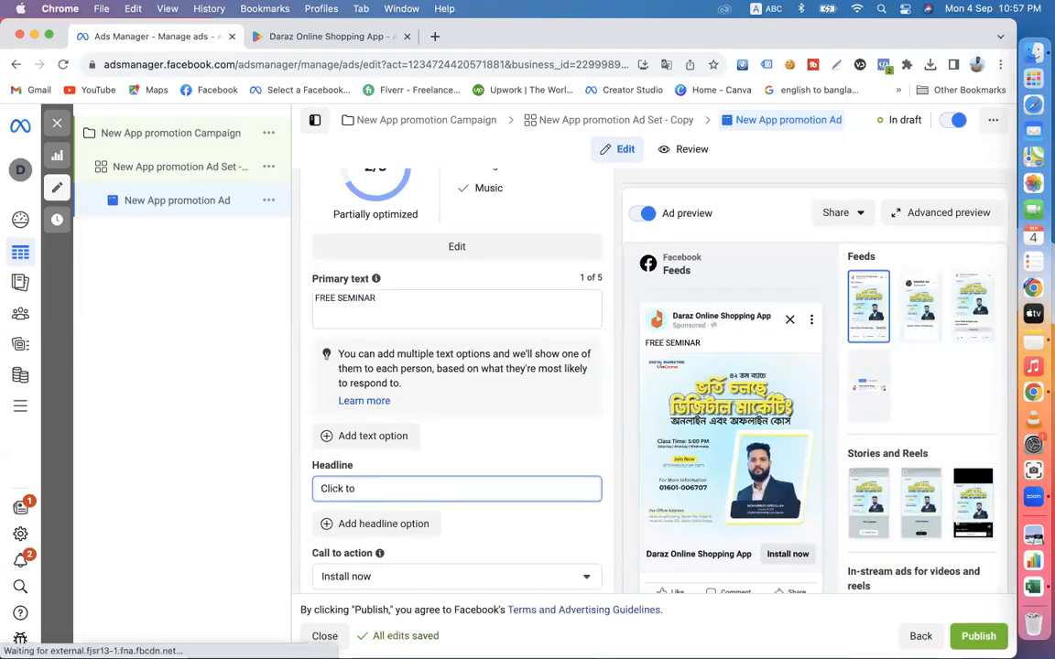
{"action": "type", "text": " Install Now"}
{"action": "scroll", "coordinate": [465, 437], "scroll_direction": "down", "scroll_amount": 3}
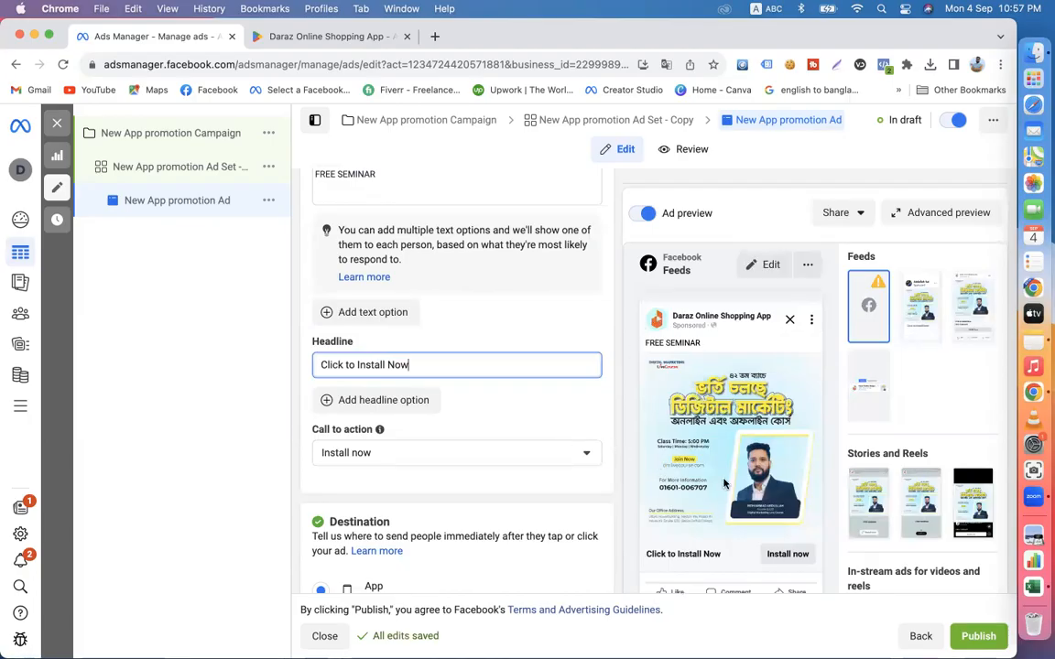
- Remove the image from the ad creative's media
{"action": "scroll", "coordinate": [530, 377], "scroll_direction": "up", "scroll_amount": 5}
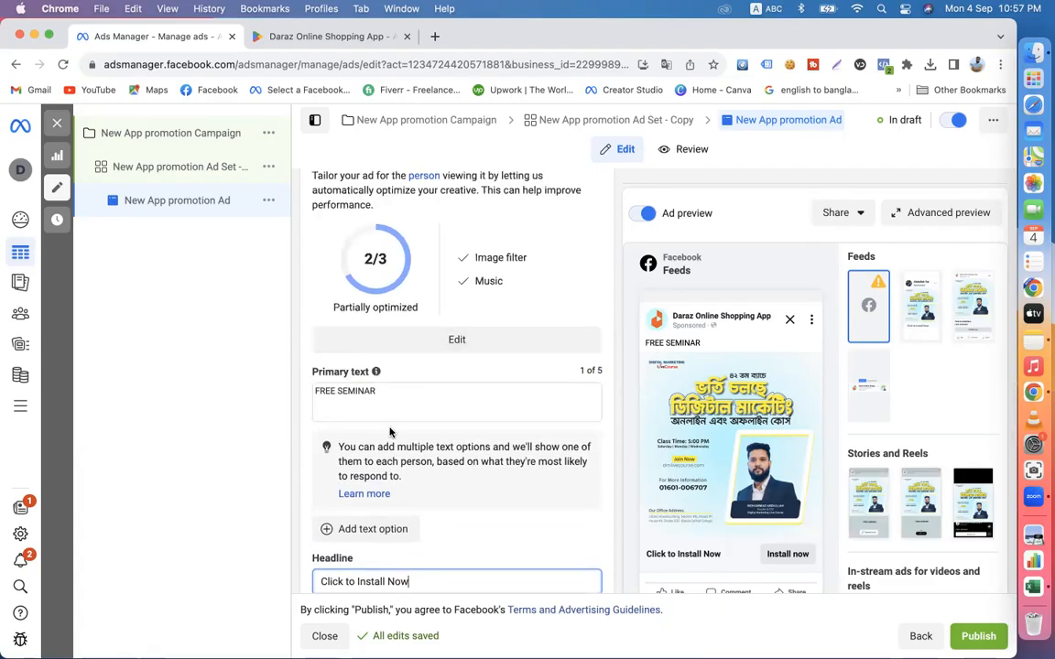
{"action": "scroll", "coordinate": [389, 431], "scroll_direction": "down", "scroll_amount": 2}
{"action": "scroll", "coordinate": [389, 431], "scroll_direction": "up", "scroll_amount": 5}
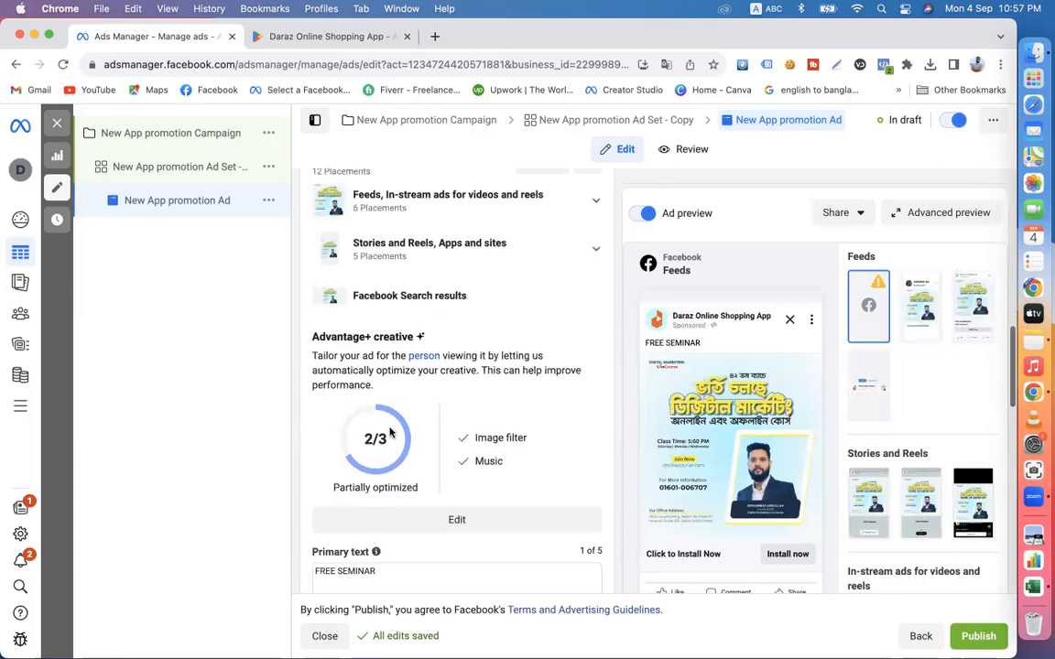
{"action": "scroll", "coordinate": [389, 432], "scroll_direction": "up", "scroll_amount": 3}
{"action": "left_click", "coordinate": [586, 398]}
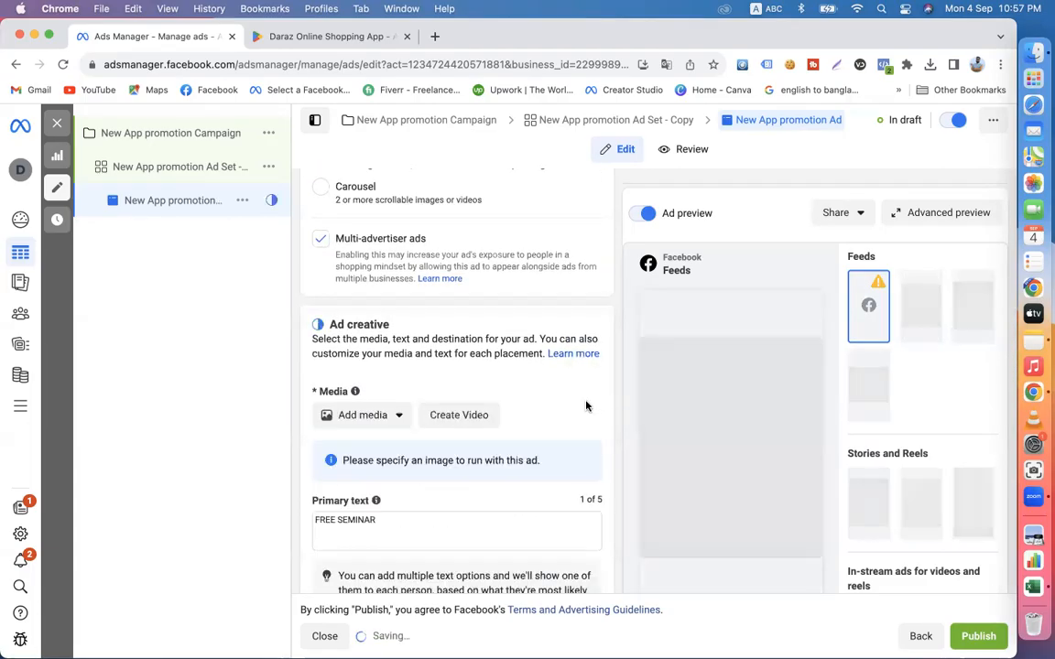
- Clear the primary text and the headline in the ad creative
{"action": "scroll", "coordinate": [389, 391], "scroll_direction": "down", "scroll_amount": 3}
{"action": "left_click_drag", "start_coordinate": [388, 391], "coordinate": [251, 371]}
{"action": "key", "text": "BackSpace"}
{"action": "left_click", "coordinate": [414, 577]}
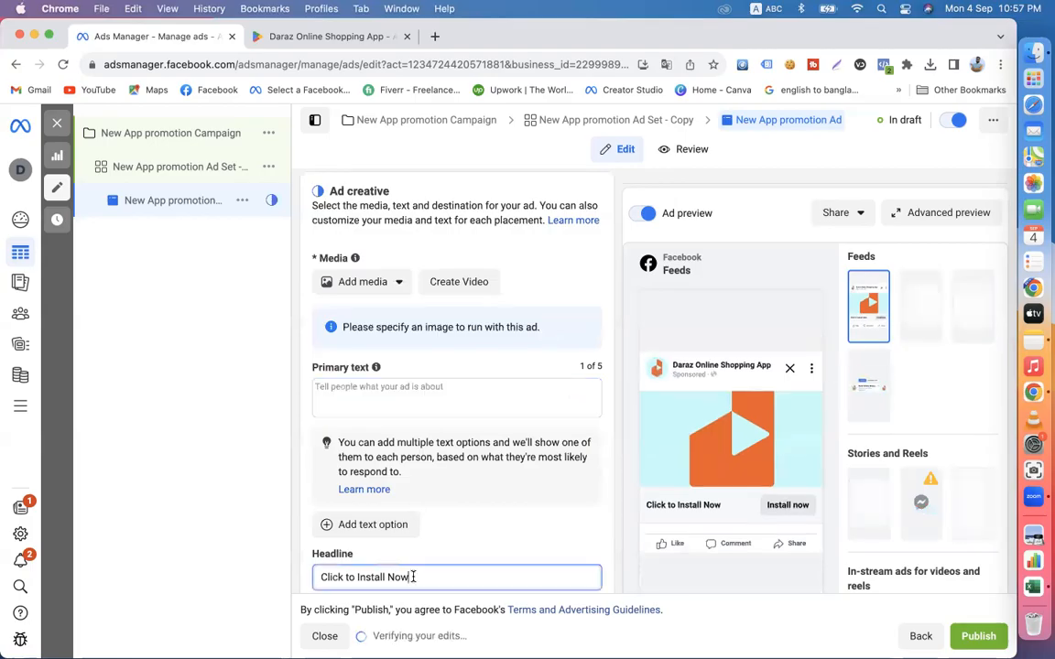
{"action": "left_click_drag", "start_coordinate": [414, 576], "coordinate": [267, 577]}
{"action": "key", "text": "BackSpace"}
{"action": "left_click", "coordinate": [611, 505]}
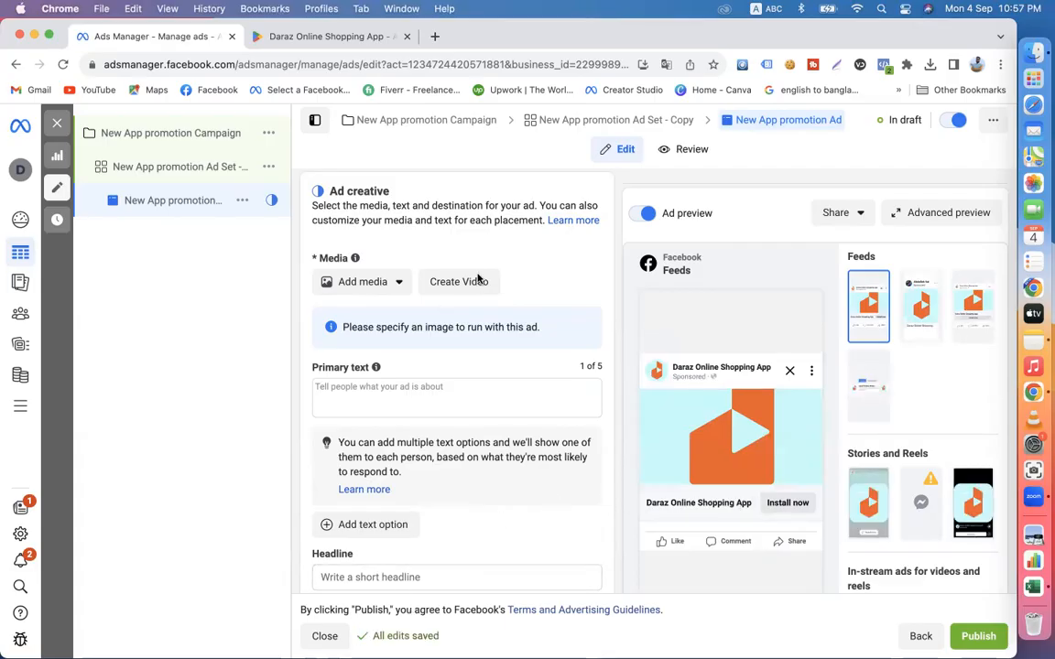
- View the account videos and the account images available for the ad, and close each media picker without selecting anything
{"action": "left_click", "coordinate": [385, 291]}
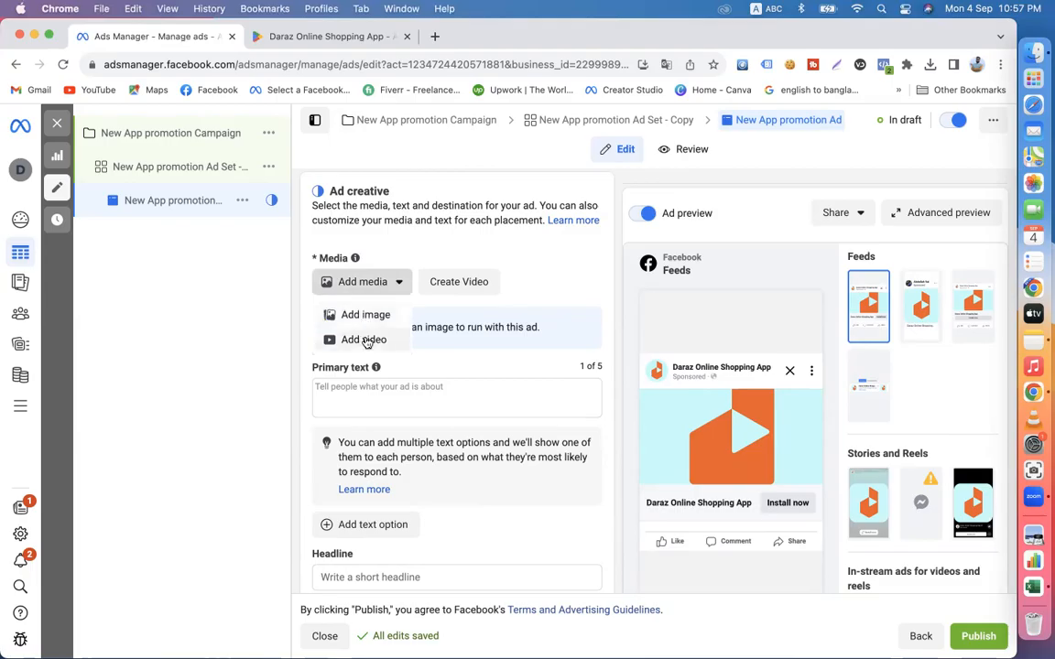
{"action": "left_click", "coordinate": [366, 343]}
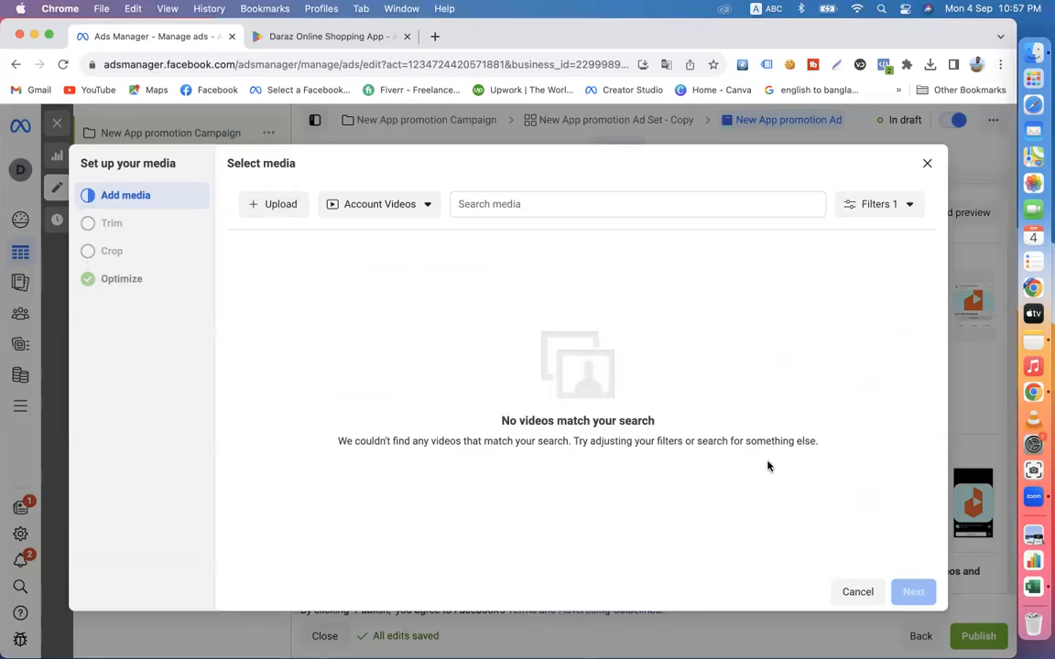
{"action": "left_click", "coordinate": [927, 163]}
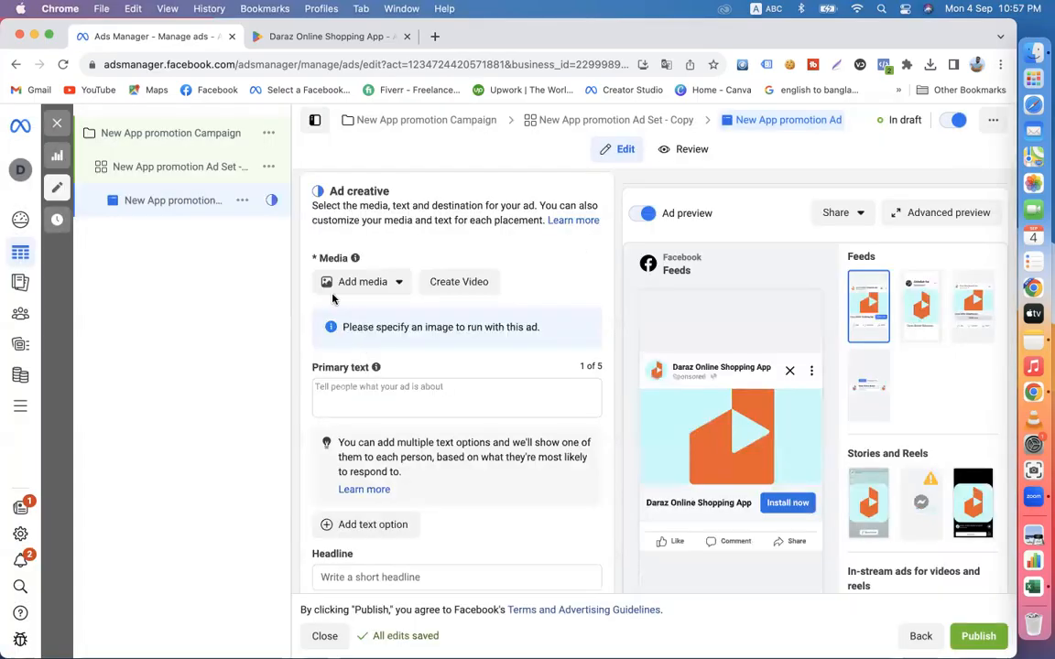
{"action": "left_click", "coordinate": [365, 283]}
{"action": "left_click", "coordinate": [358, 314]}
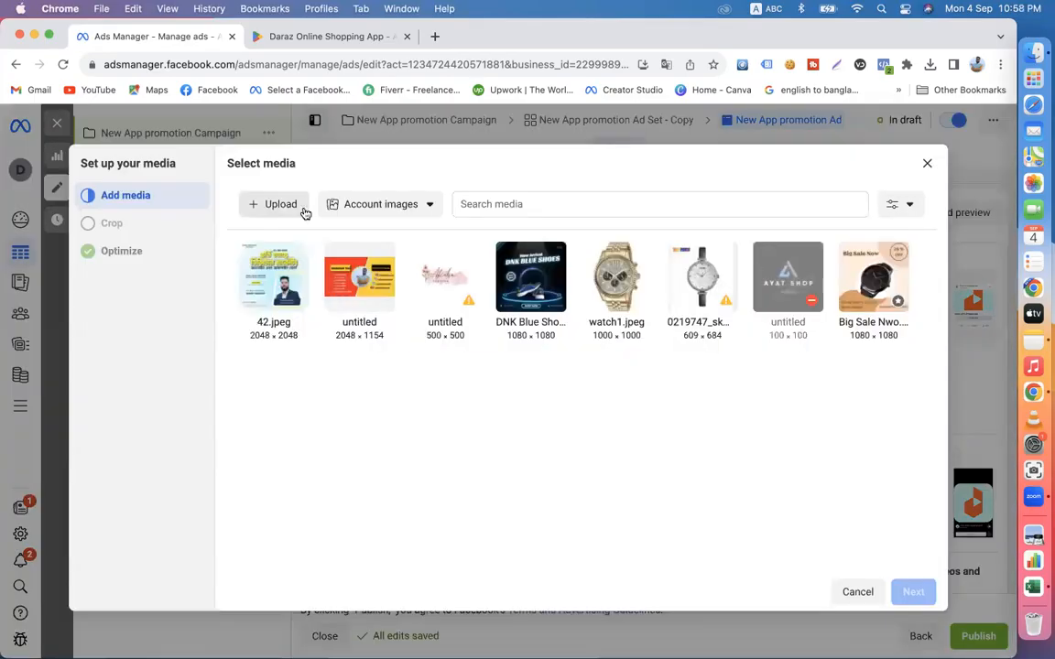
{"action": "left_click", "coordinate": [927, 165]}
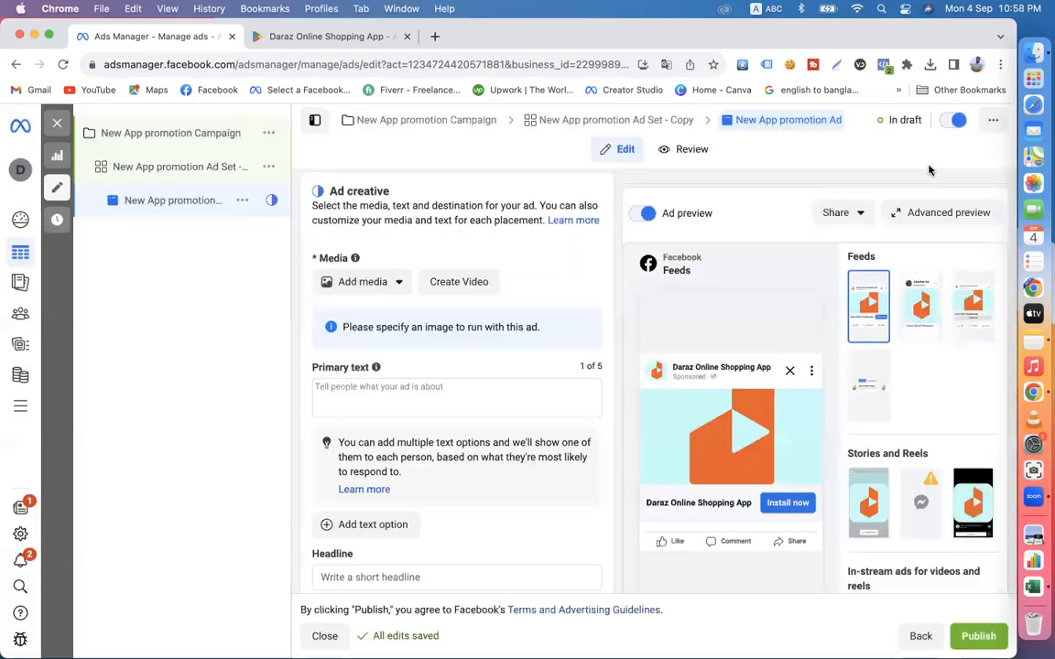
- Review the ad's media options and text fields, and examine the destination, languages and tracking settings
{"action": "left_click", "coordinate": [378, 282]}
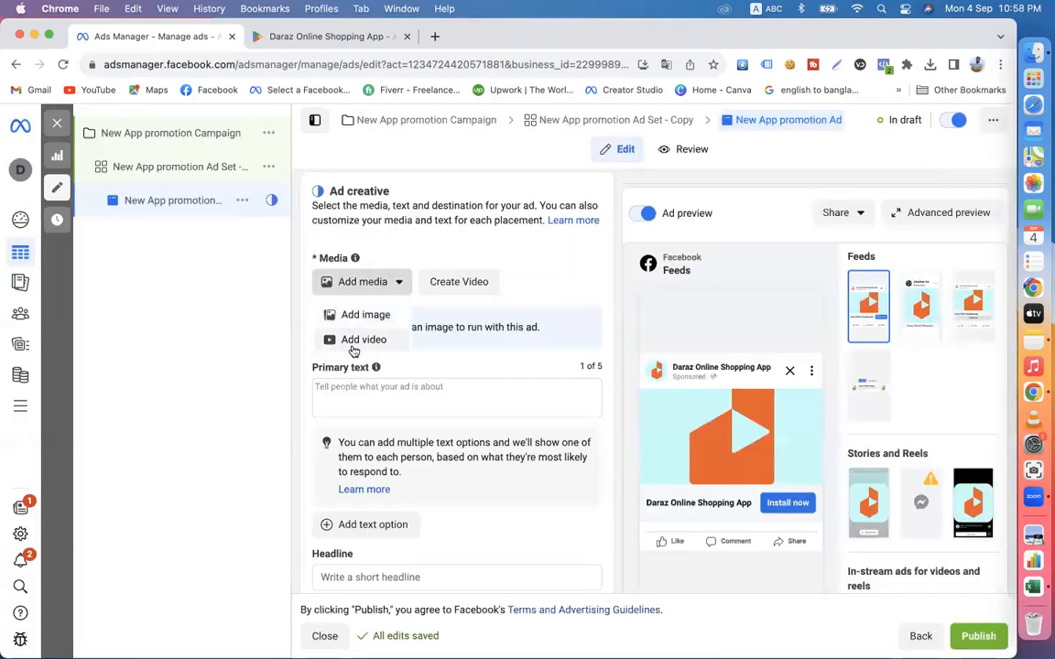
{"action": "left_click", "coordinate": [300, 369]}
{"action": "left_click", "coordinate": [403, 390]}
{"action": "scroll", "coordinate": [407, 394], "scroll_direction": "down", "scroll_amount": 4}
{"action": "left_click", "coordinate": [381, 386]}
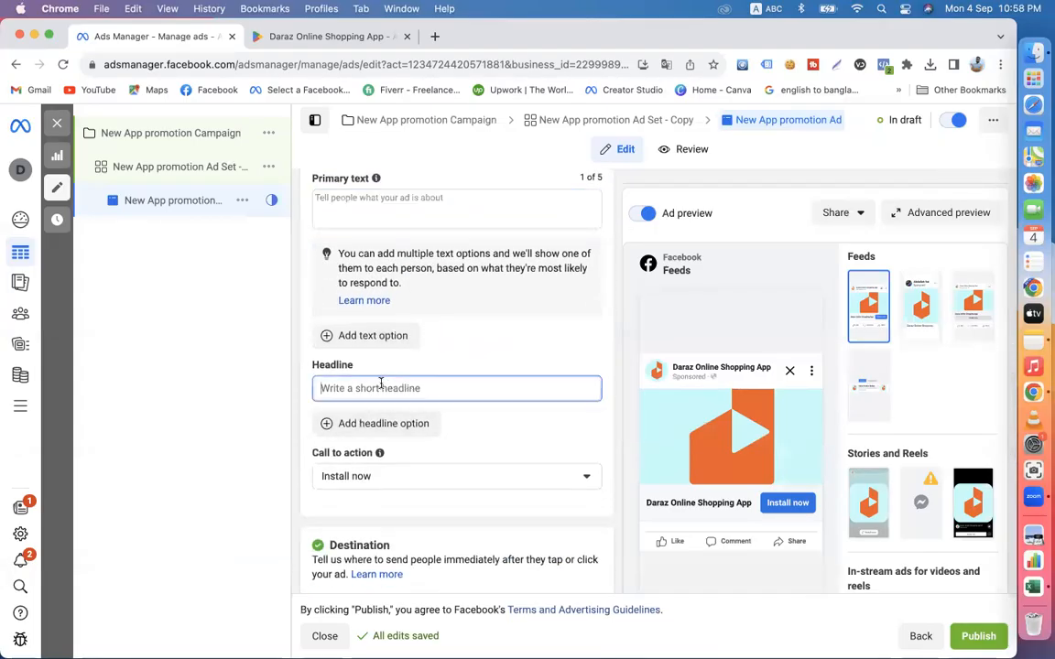
{"action": "scroll", "coordinate": [494, 482], "scroll_direction": "down", "scroll_amount": 10}
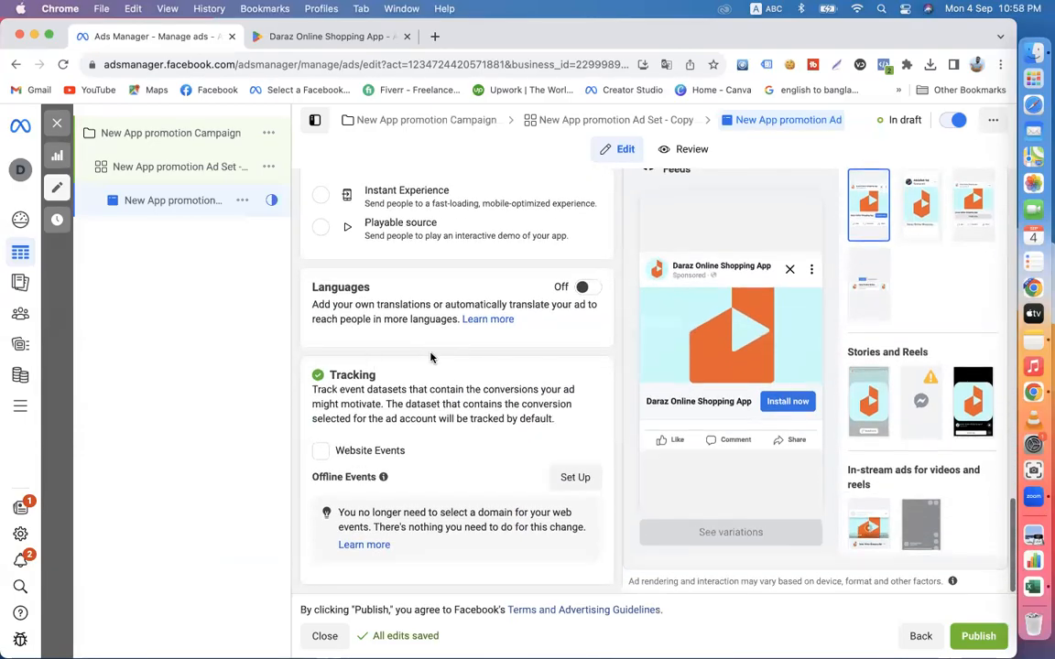
{"action": "scroll", "coordinate": [448, 385], "scroll_direction": "up", "scroll_amount": 5}
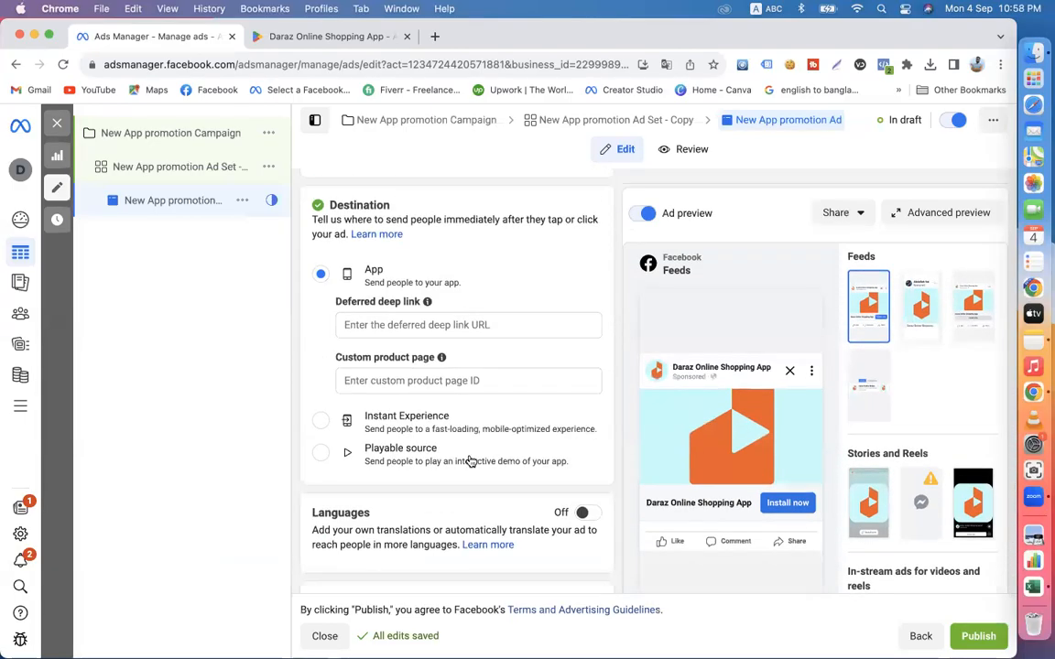
{"action": "scroll", "coordinate": [435, 430], "scroll_direction": "up", "scroll_amount": 2}
{"action": "scroll", "coordinate": [455, 409], "scroll_direction": "up", "scroll_amount": 4}
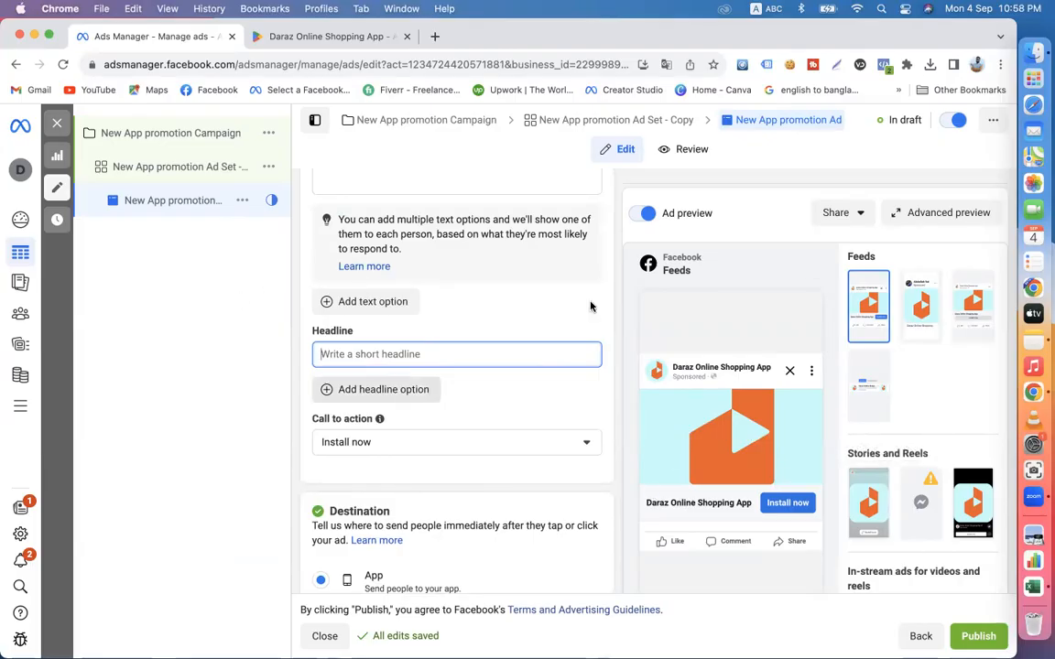
{"action": "scroll", "coordinate": [527, 403], "scroll_direction": "up", "scroll_amount": 3}
{"action": "scroll", "coordinate": [528, 404], "scroll_direction": "up", "scroll_amount": 2}
- Go over the ad creative's add-media choices, primary text, headline and call-to-action fields without changing them
{"action": "left_click", "coordinate": [370, 313]}
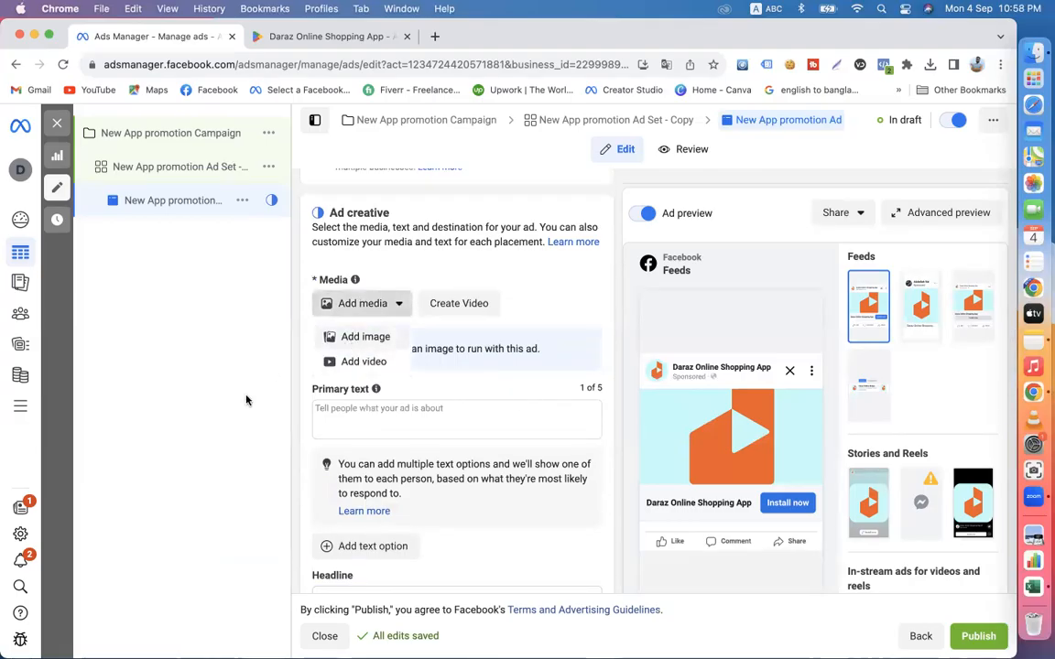
{"action": "left_click", "coordinate": [359, 417]}
{"action": "scroll", "coordinate": [358, 421], "scroll_direction": "down", "scroll_amount": 5}
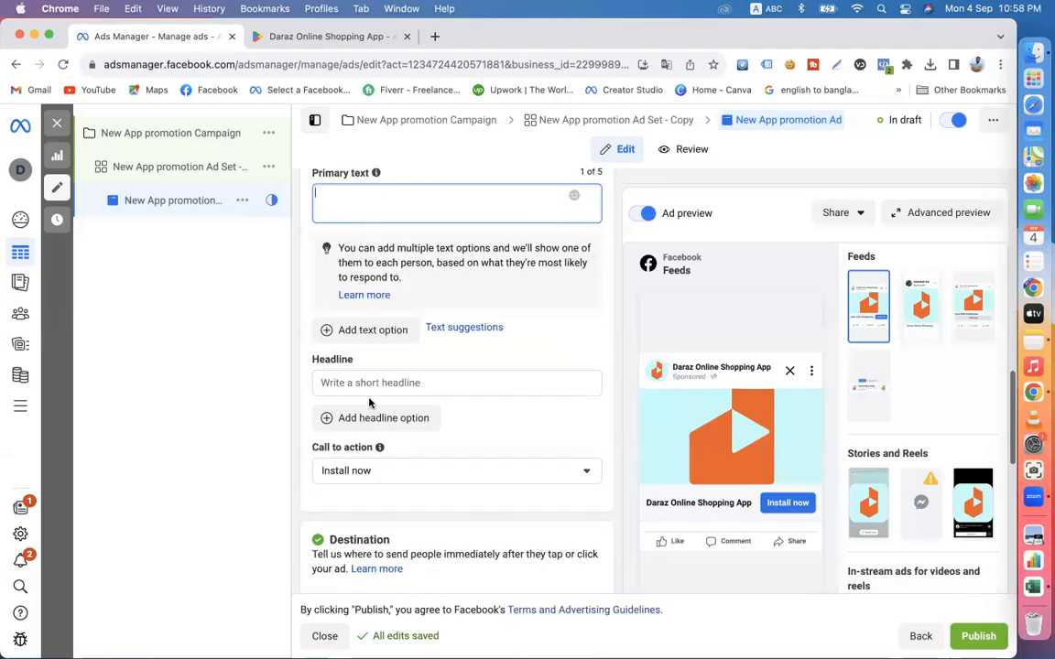
{"action": "left_click", "coordinate": [360, 380]}
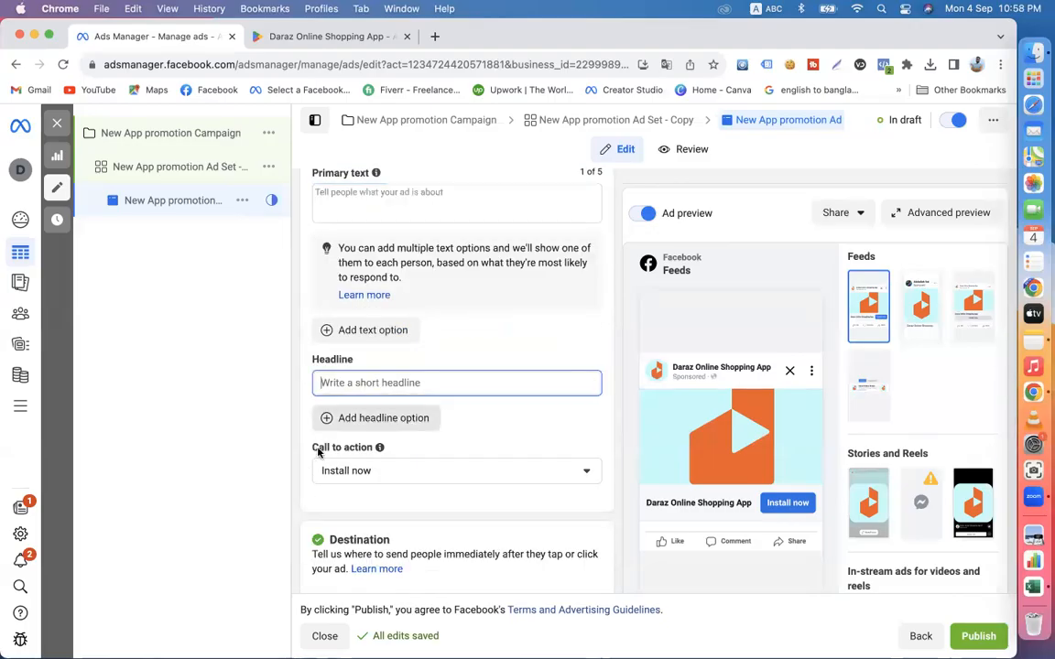
{"action": "left_click", "coordinate": [358, 471]}
{"action": "left_click", "coordinate": [361, 419]}
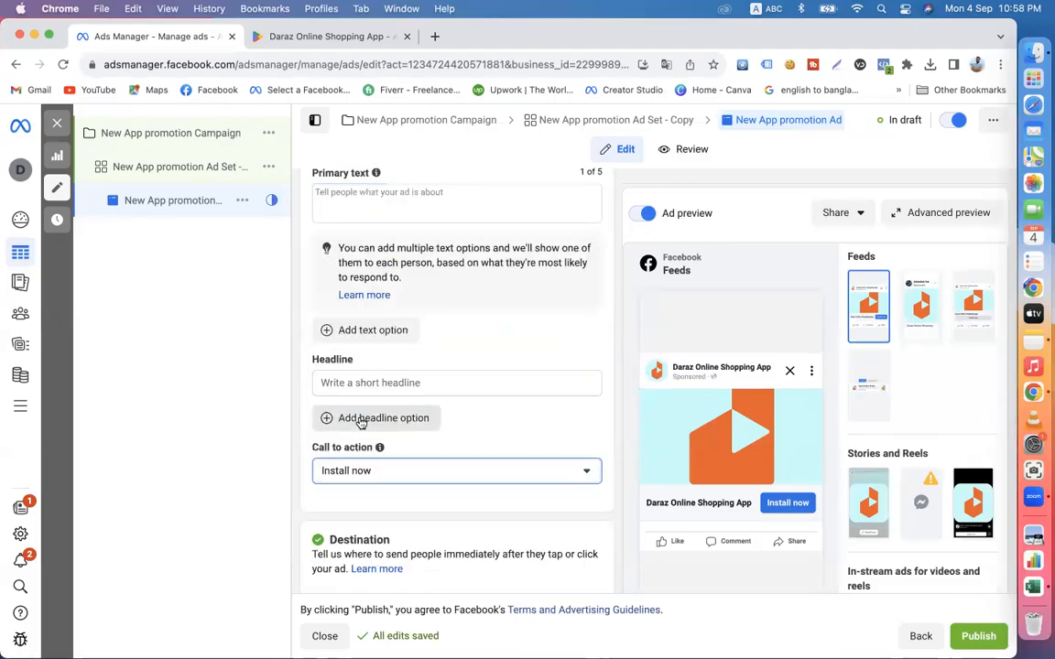
- Examine the ad's advanced preview across its placements and close it
{"action": "left_click", "coordinate": [783, 496]}
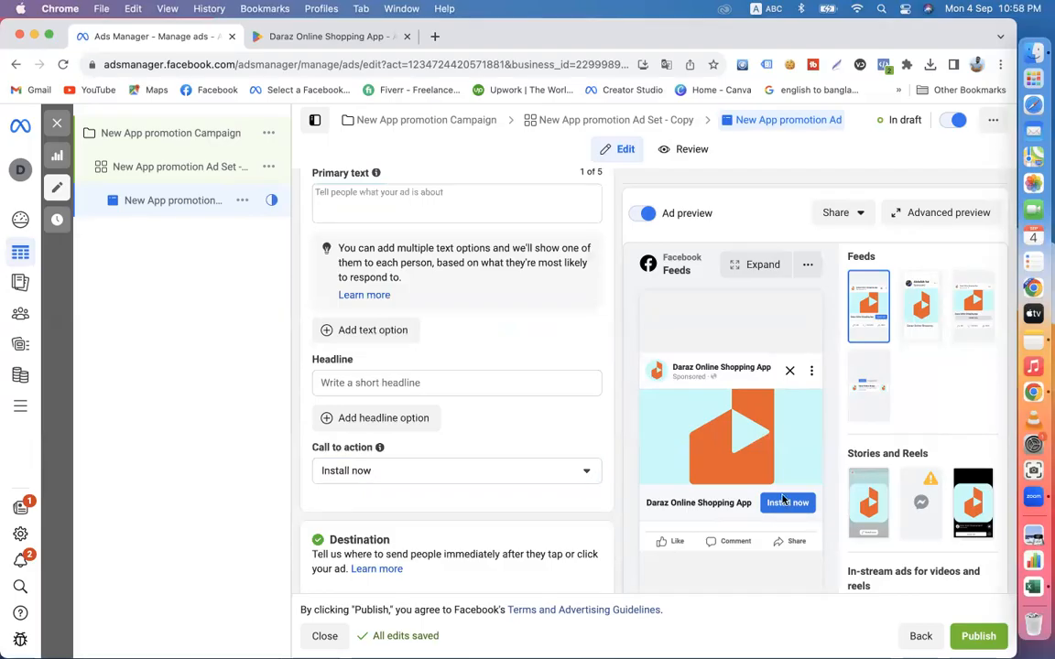
{"action": "left_click", "coordinate": [918, 216]}
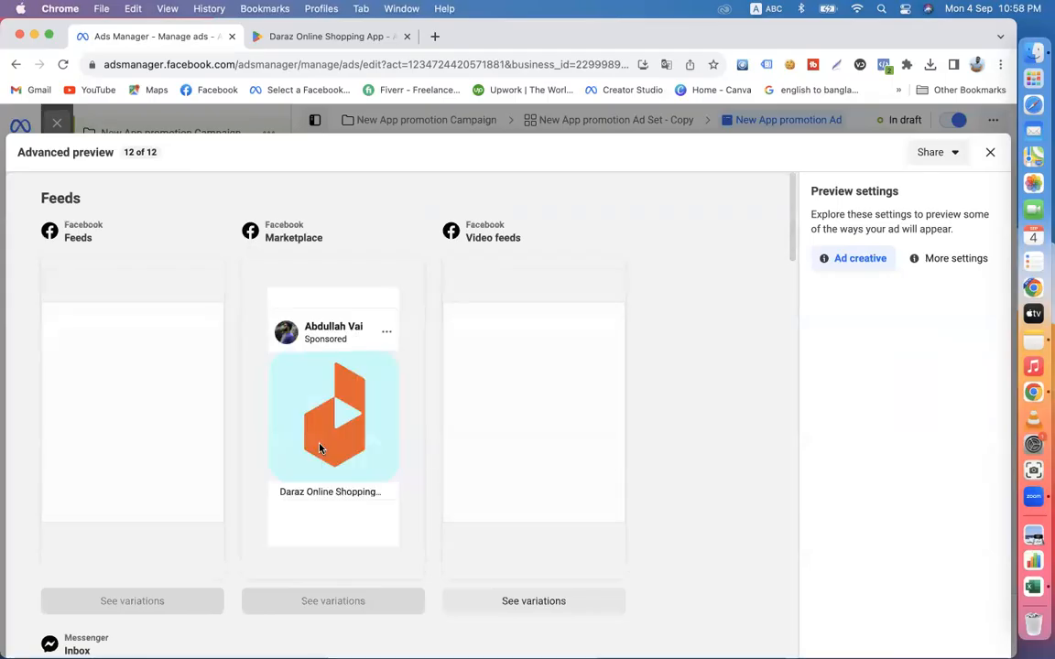
{"action": "scroll", "coordinate": [320, 447], "scroll_direction": "down", "scroll_amount": 5}
{"action": "scroll", "coordinate": [320, 448], "scroll_direction": "up", "scroll_amount": 5}
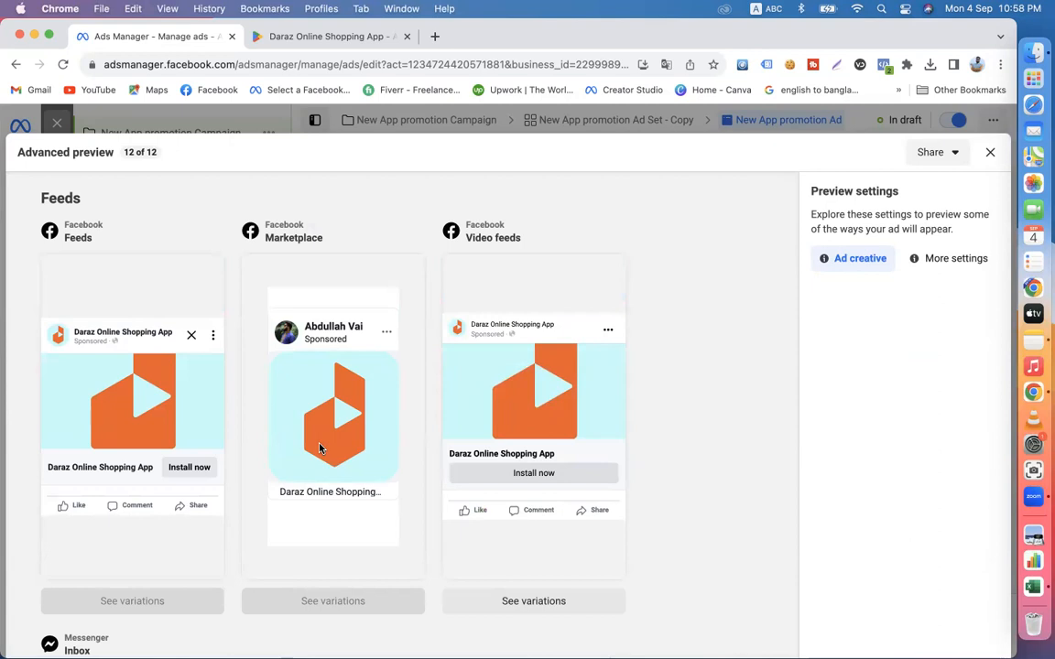
{"action": "left_click", "coordinate": [989, 152]}
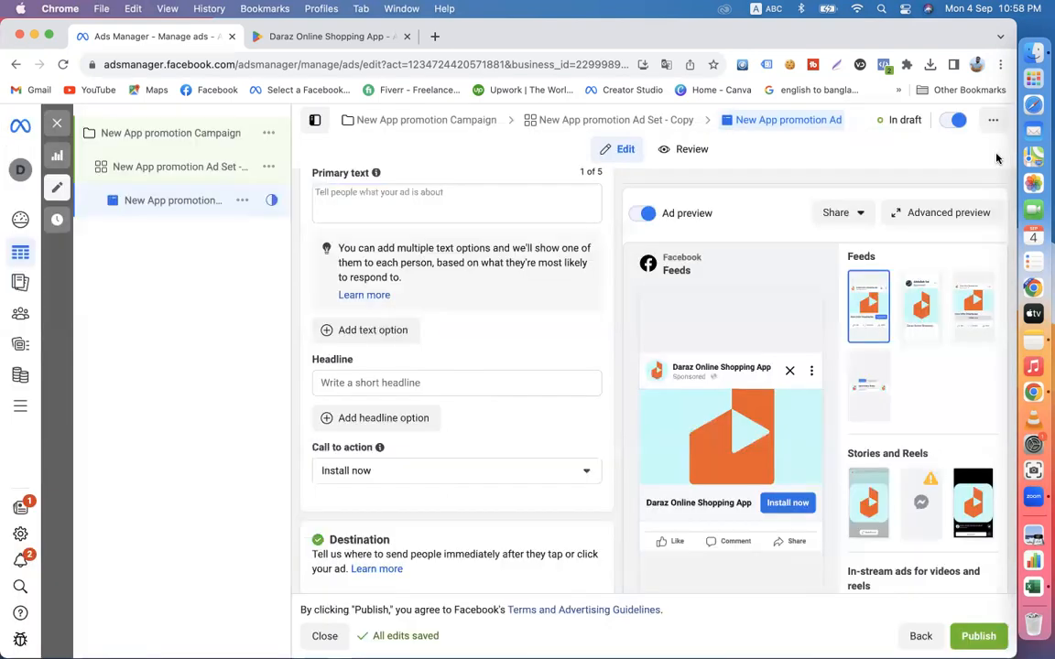
- Check the ad's tracking section and go back over the media, primary text and headline fields in the ad creative
{"action": "scroll", "coordinate": [588, 464], "scroll_direction": "down", "scroll_amount": 10}
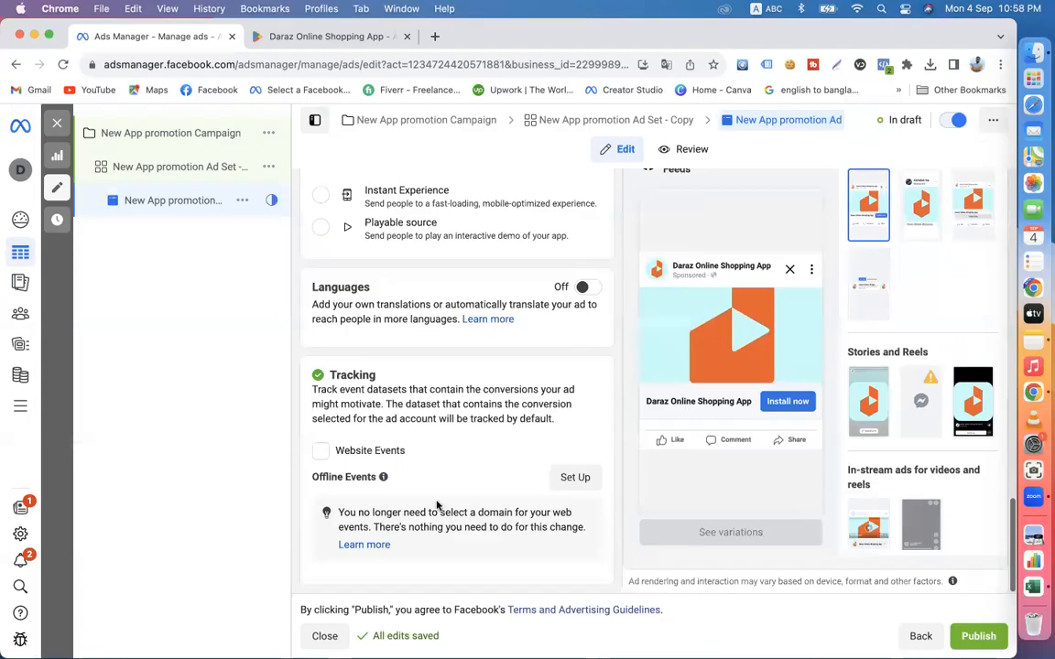
{"action": "scroll", "coordinate": [659, 412], "scroll_direction": "up", "scroll_amount": 10}
{"action": "scroll", "coordinate": [545, 466], "scroll_direction": "down", "scroll_amount": 4}
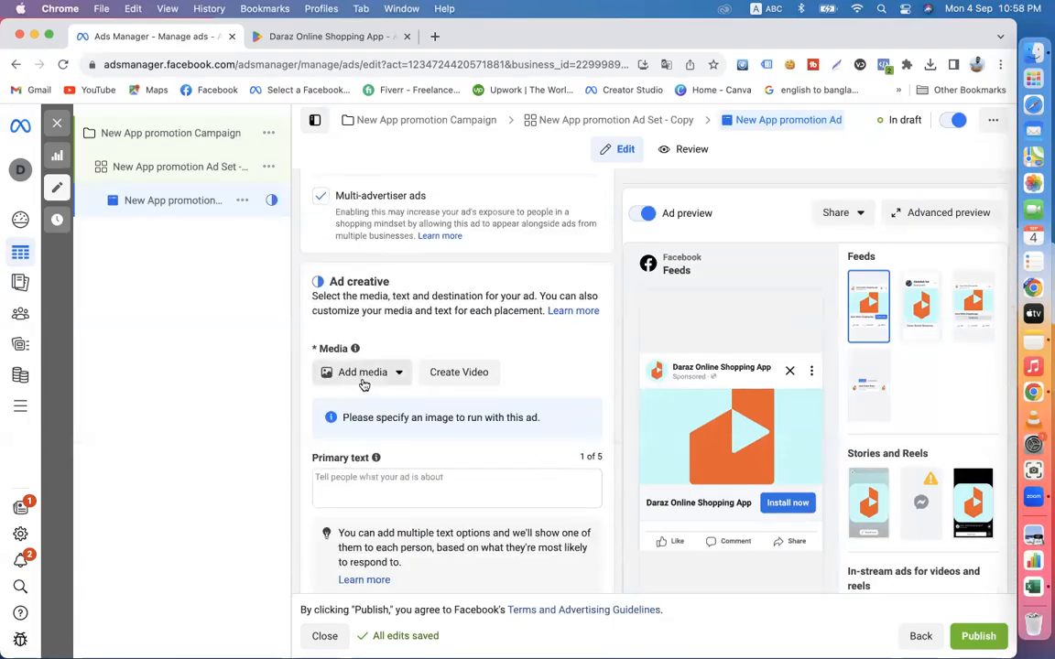
{"action": "scroll", "coordinate": [430, 431], "scroll_direction": "down", "scroll_amount": 1}
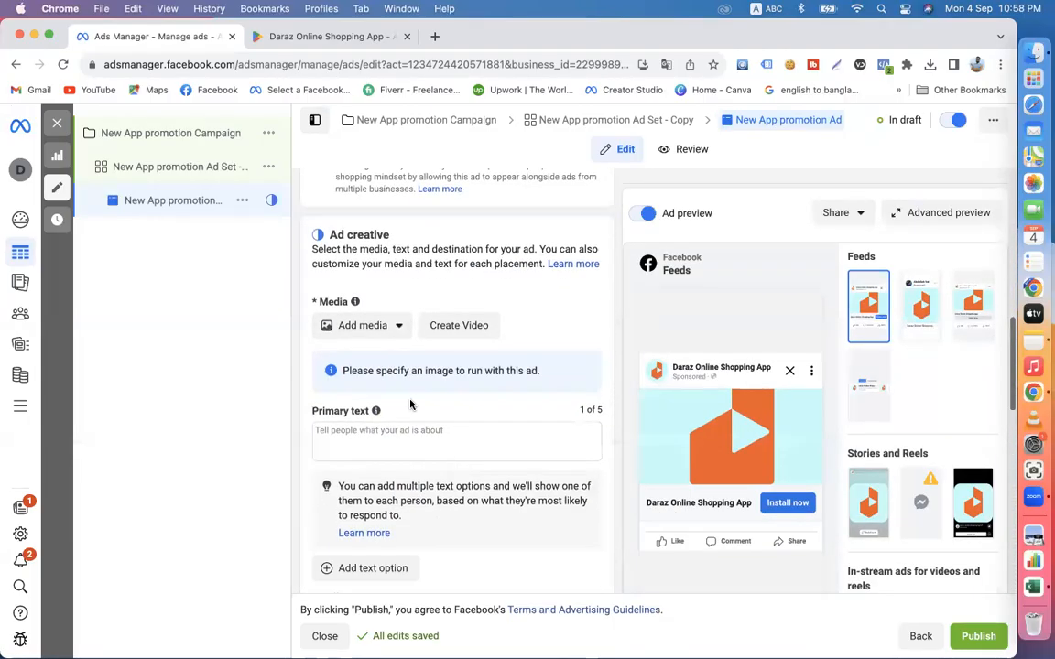
{"action": "left_click", "coordinate": [380, 444]}
{"action": "scroll", "coordinate": [424, 396], "scroll_direction": "down", "scroll_amount": 1}
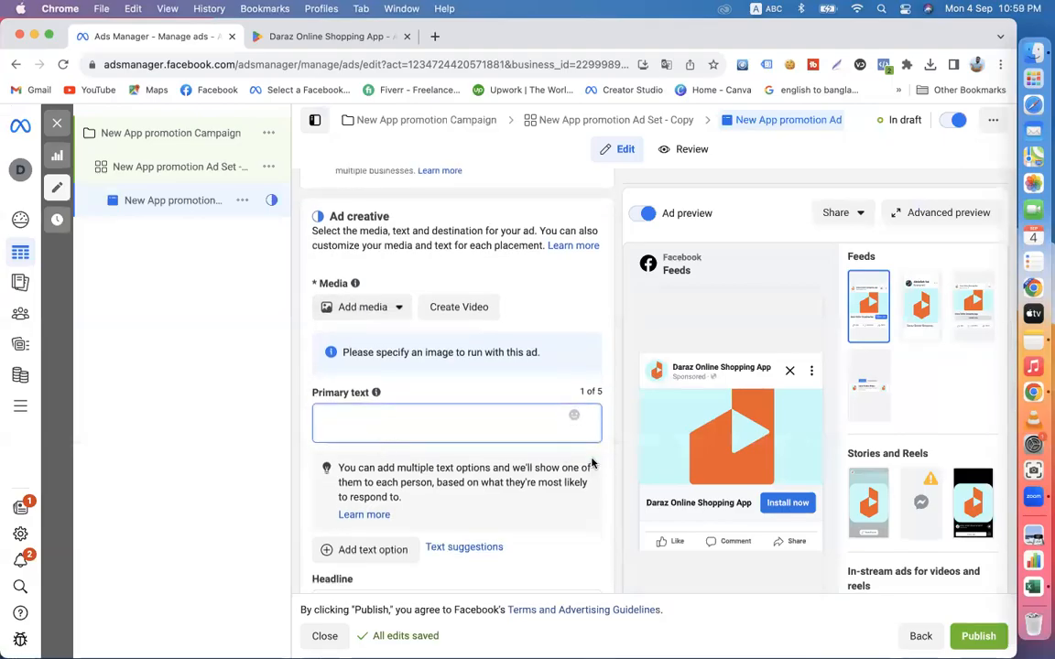
{"action": "scroll", "coordinate": [594, 464], "scroll_direction": "down", "scroll_amount": 3}
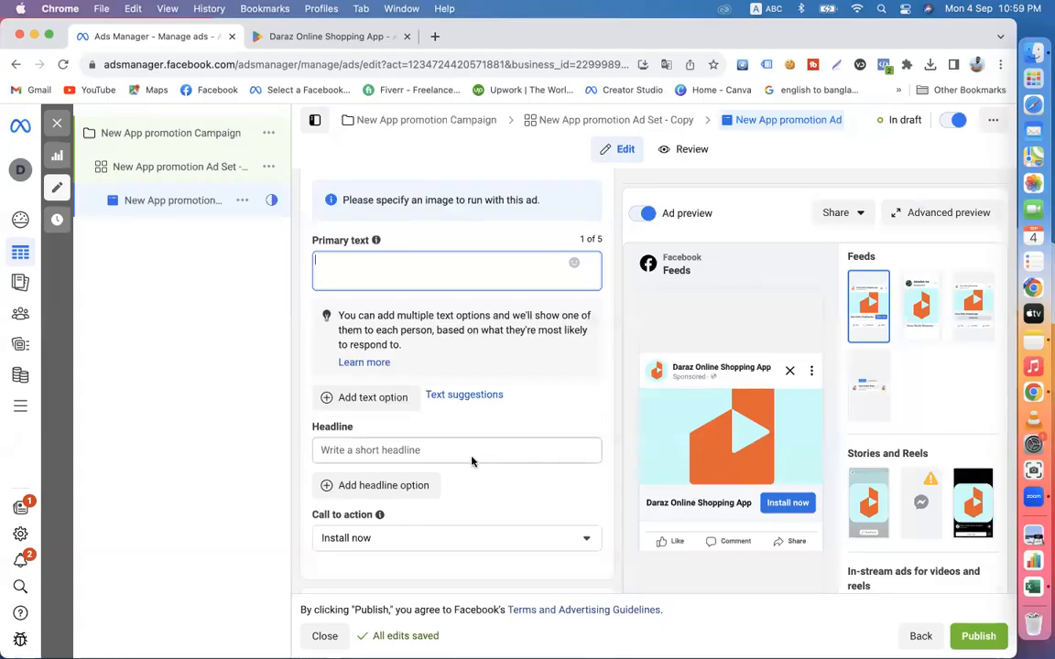
{"action": "scroll", "coordinate": [485, 278], "scroll_direction": "up", "scroll_amount": 3}
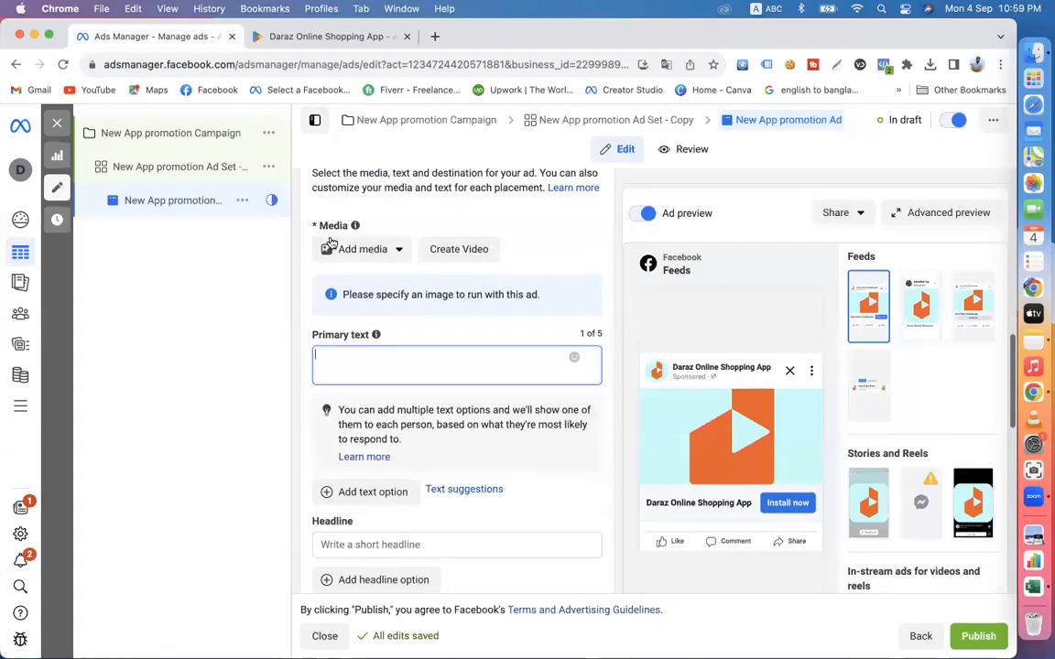
{"action": "left_click", "coordinate": [339, 249]}
{"action": "left_click", "coordinate": [293, 332]}
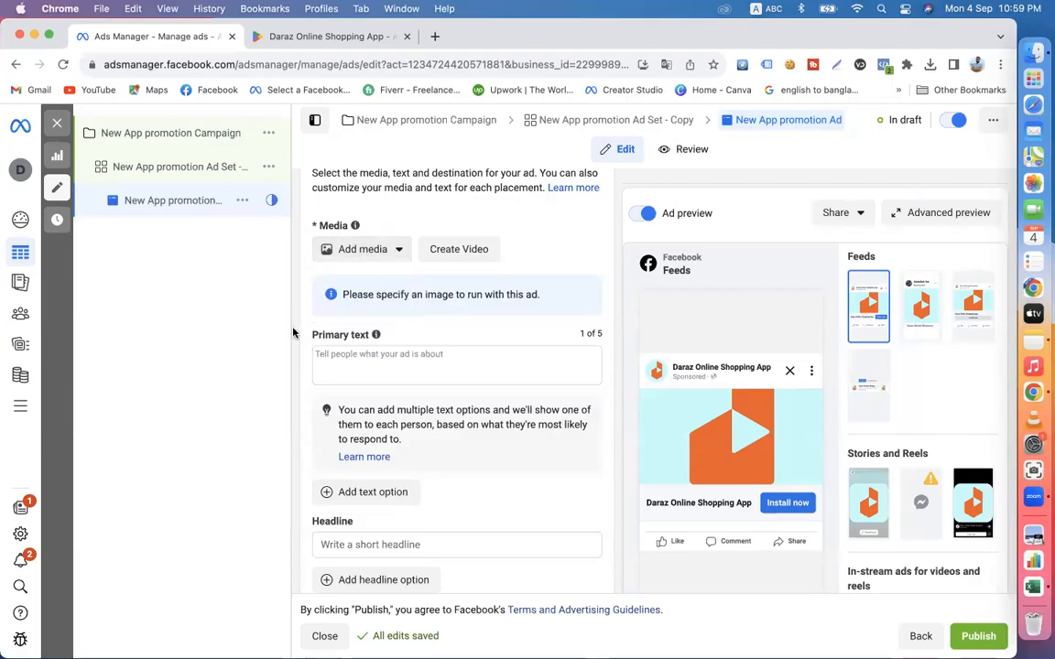
{"action": "scroll", "coordinate": [366, 357], "scroll_direction": "down", "scroll_amount": 2}
{"action": "left_click", "coordinate": [379, 370]}
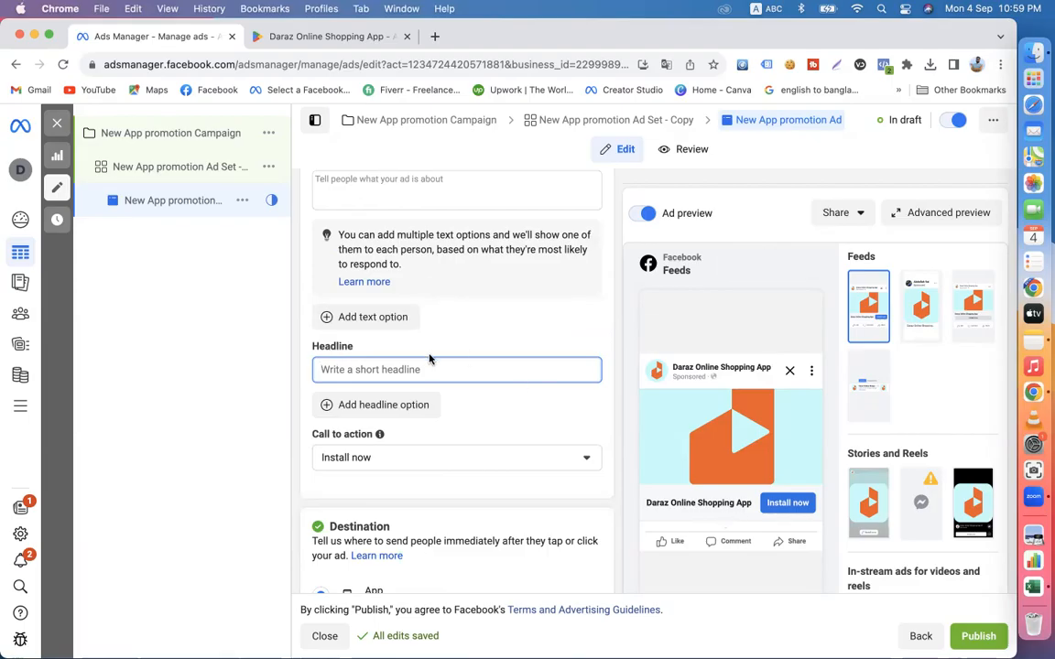
- Close the Daraz app's Google Play page and return to the ad in Ads Manager
{"action": "left_click", "coordinate": [291, 40]}
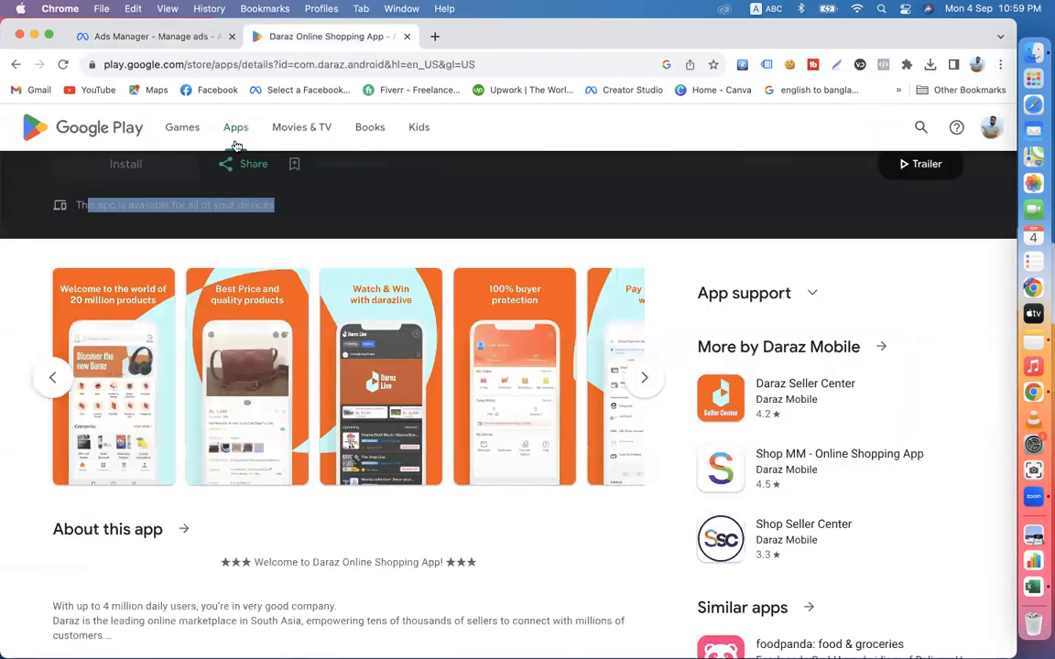
{"action": "left_click", "coordinate": [407, 37]}
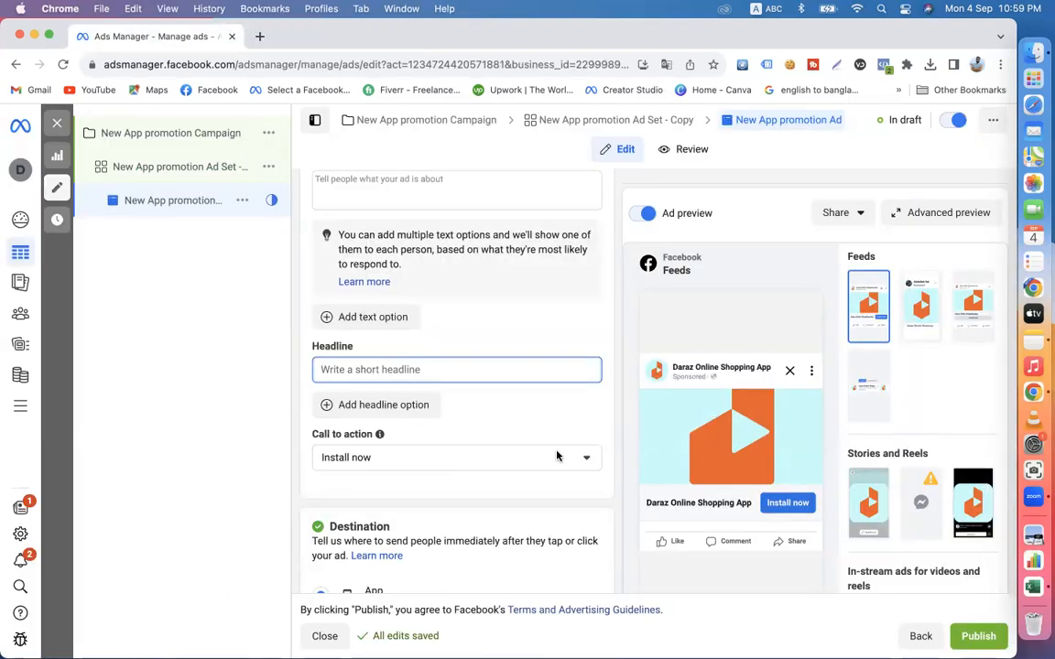
- Set the ad's call to action to Shop now
{"action": "left_click", "coordinate": [365, 461]}
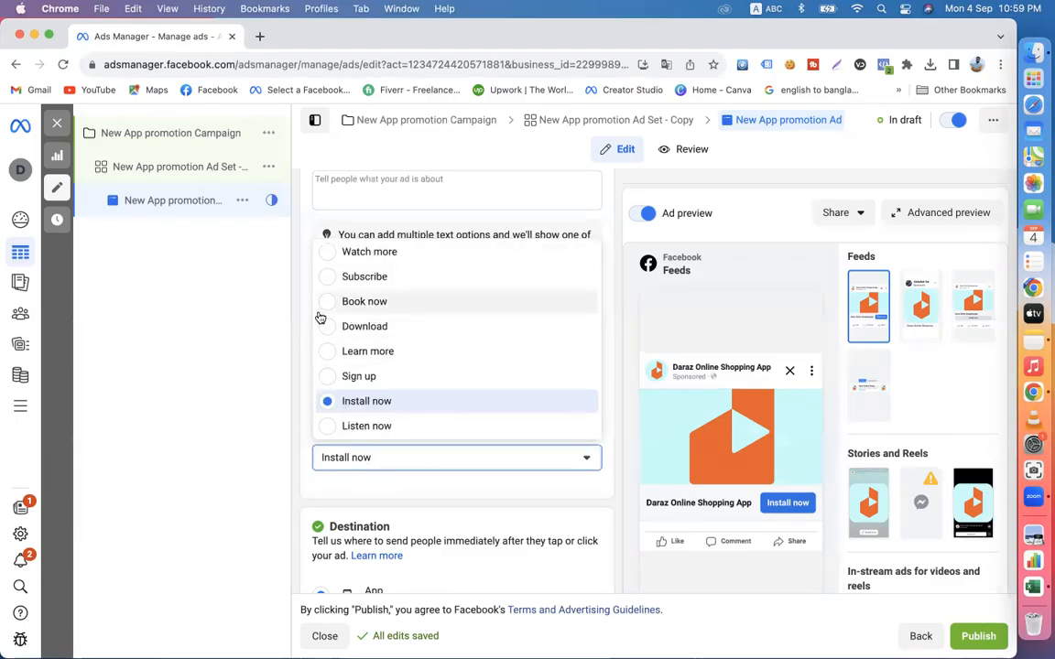
{"action": "scroll", "coordinate": [379, 376], "scroll_direction": "up", "scroll_amount": 3}
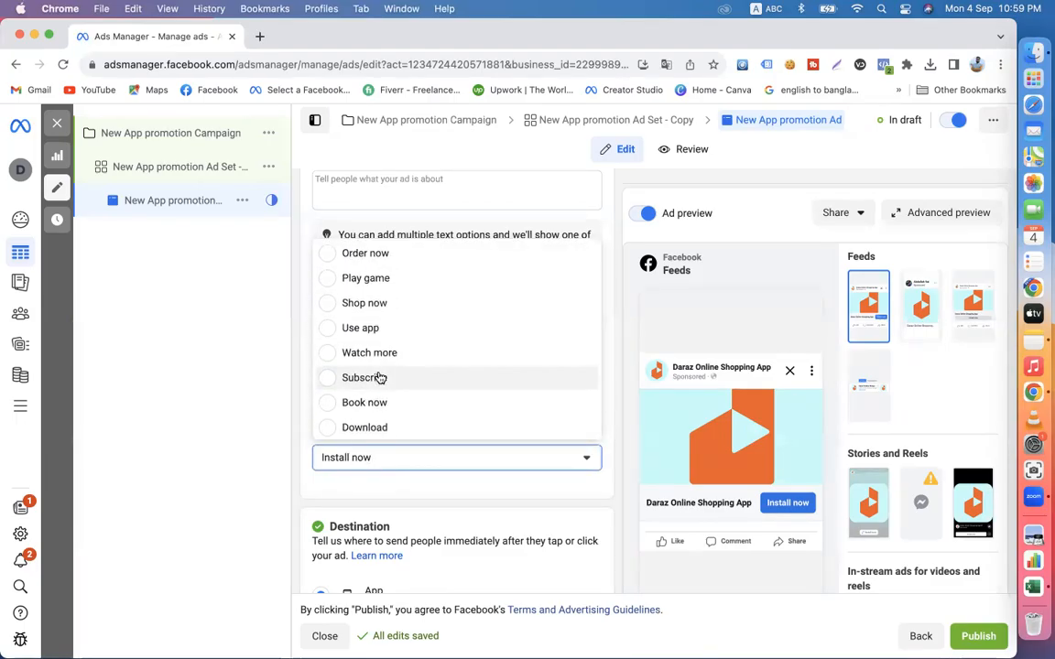
{"action": "left_click", "coordinate": [321, 314]}
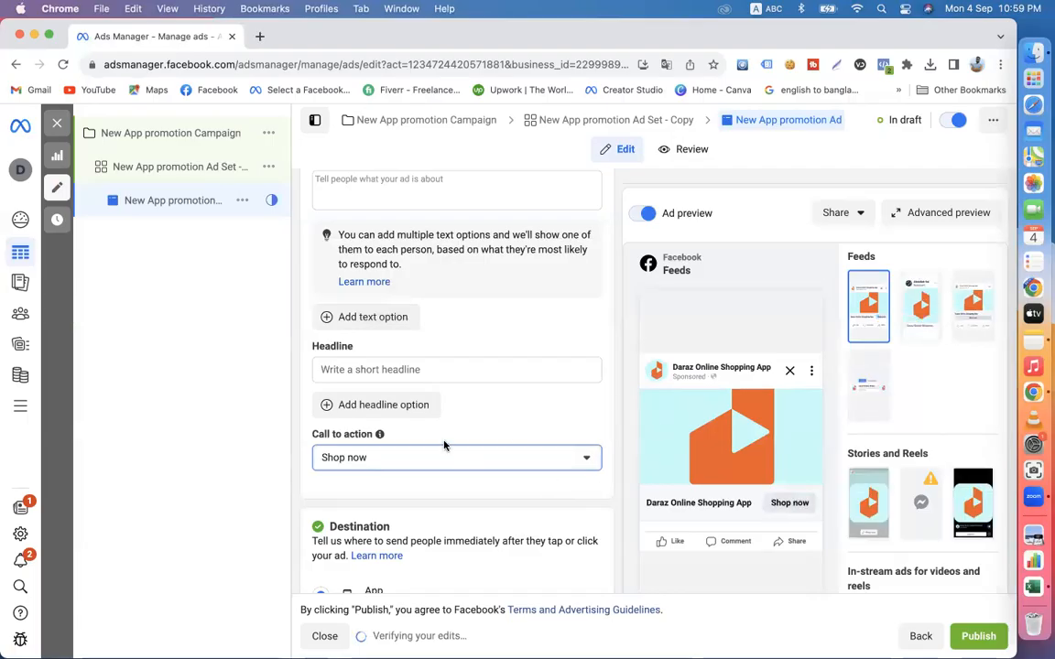
- Set the ad's headline to "FREE DELIVERY" and its primary text to "50% OFF"
{"action": "left_click", "coordinate": [386, 426]}
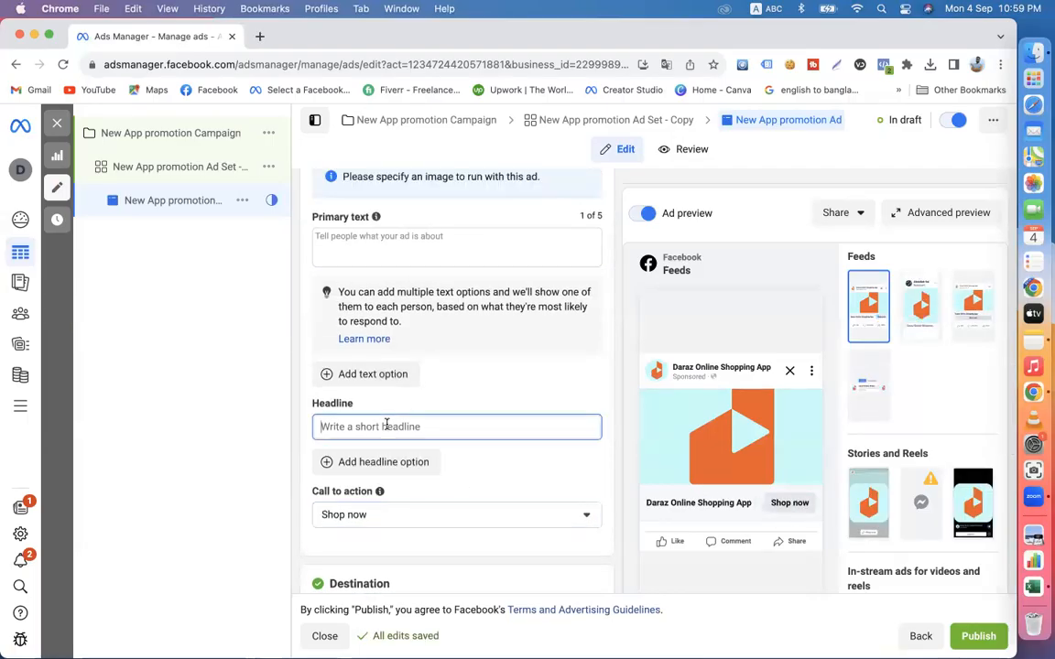
{"action": "type", "text": "FREE DELIVERY"}
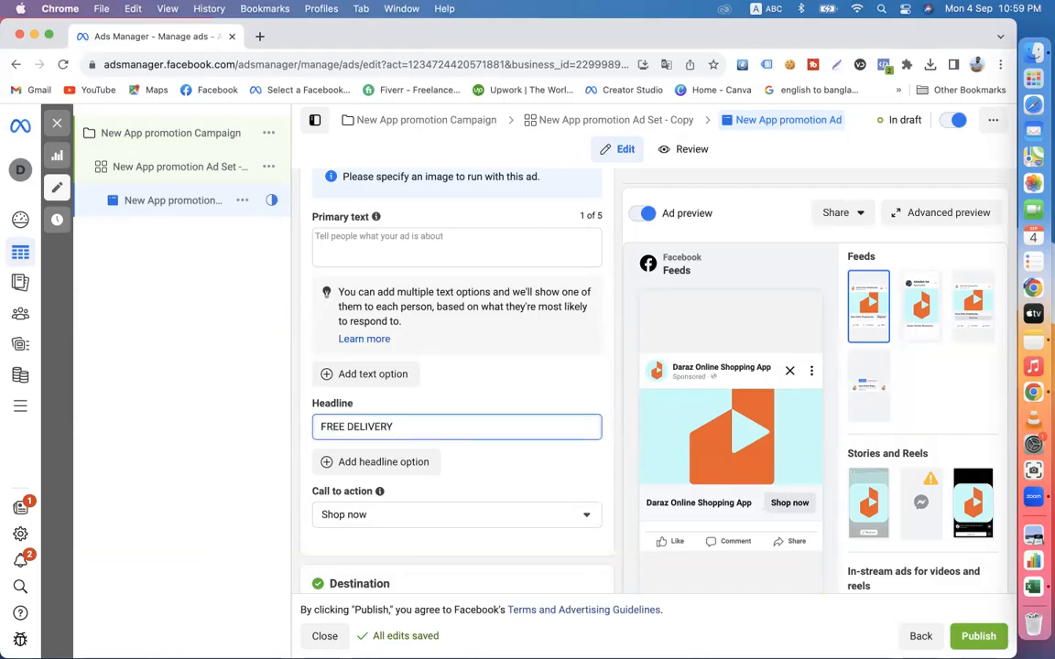
{"action": "left_click", "coordinate": [617, 499]}
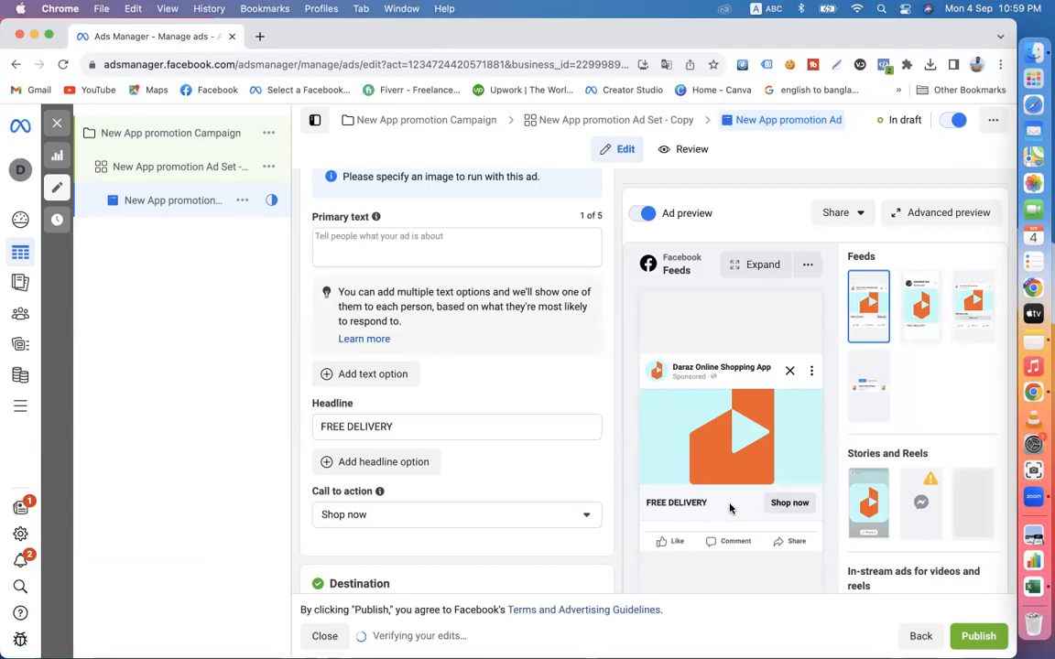
{"action": "left_click", "coordinate": [371, 246]}
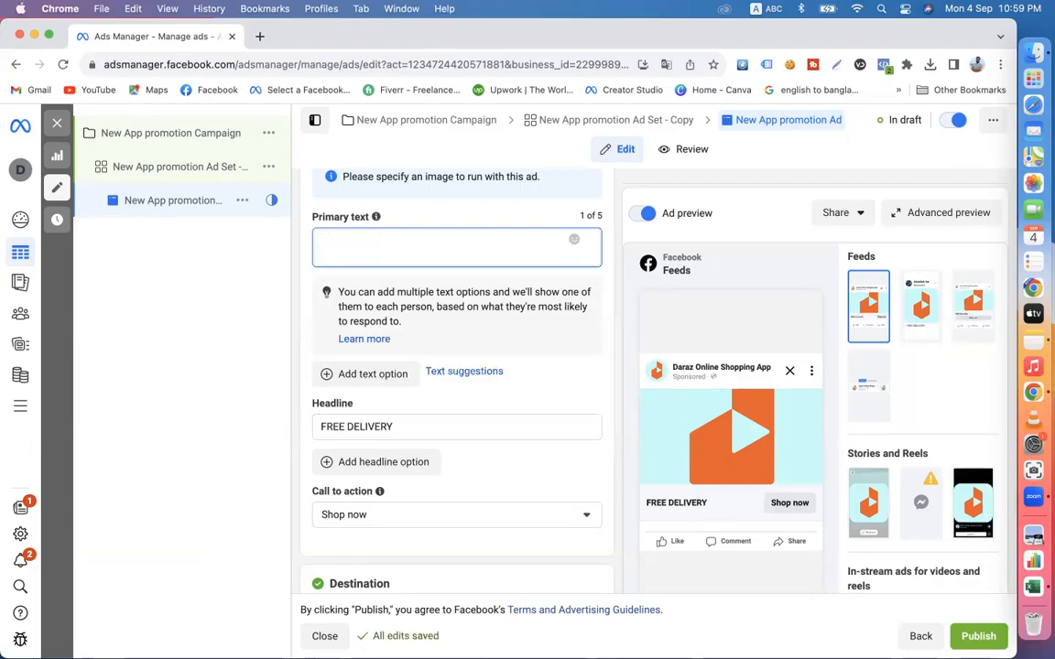
{"action": "type", "text": "50% OFF"}
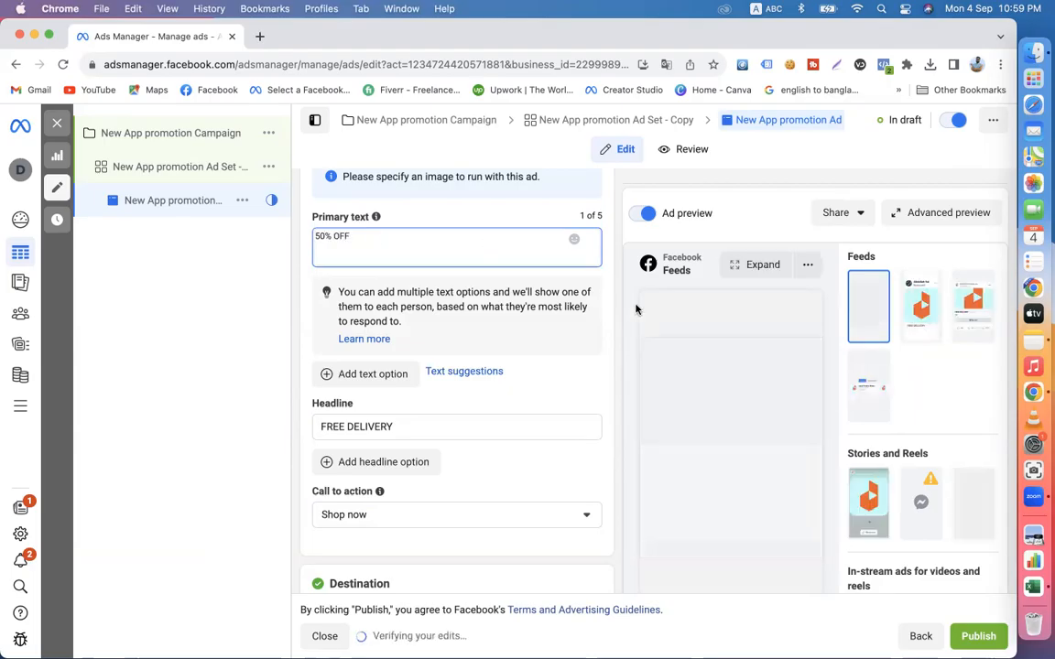
{"action": "left_click", "coordinate": [614, 390]}
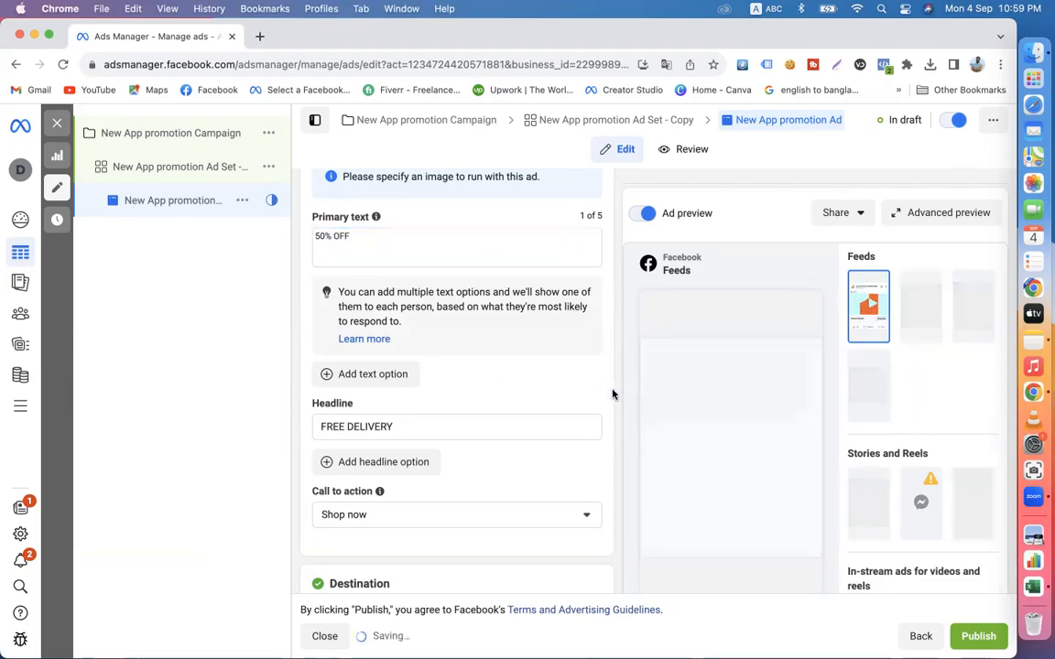
- Add the 1080 × 1080 Big Sale watch image from the account images as the ad's media, keeping the suggested crops and optimizations
{"action": "scroll", "coordinate": [511, 421], "scroll_direction": "up", "scroll_amount": 4}
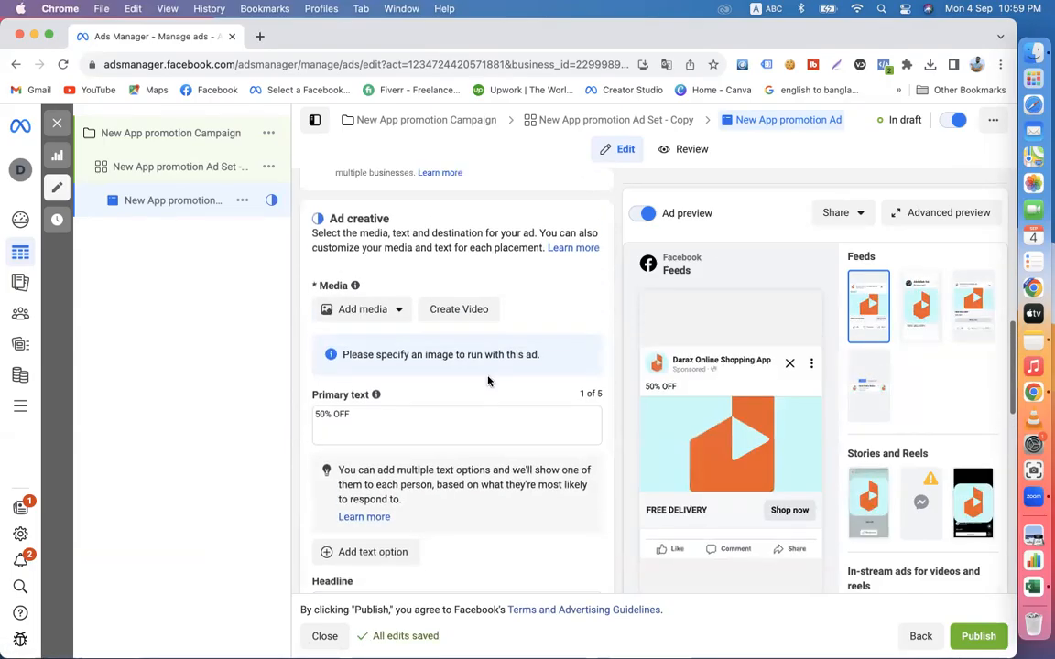
{"action": "left_click", "coordinate": [367, 308]}
{"action": "left_click", "coordinate": [354, 336]}
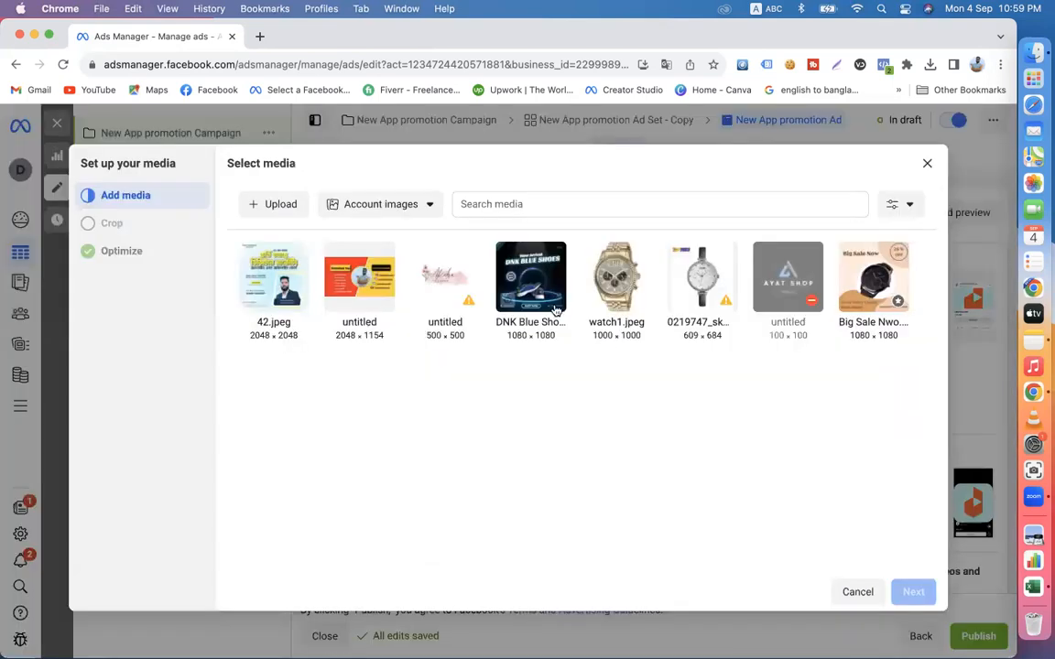
{"action": "left_click", "coordinate": [612, 298]}
{"action": "left_click", "coordinate": [872, 278]}
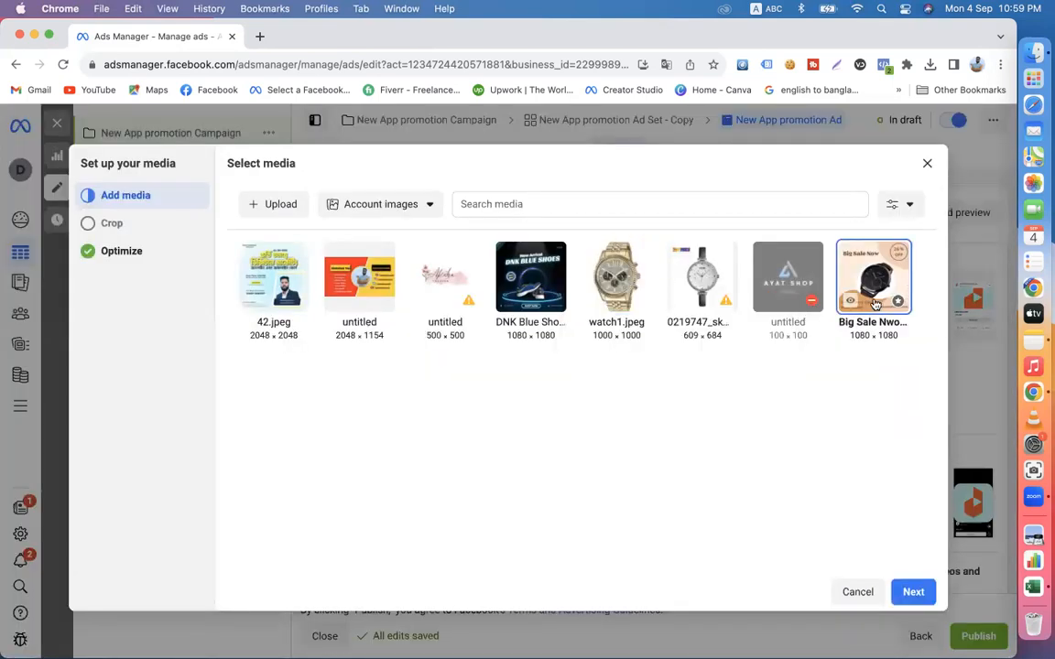
{"action": "left_click", "coordinate": [918, 592]}
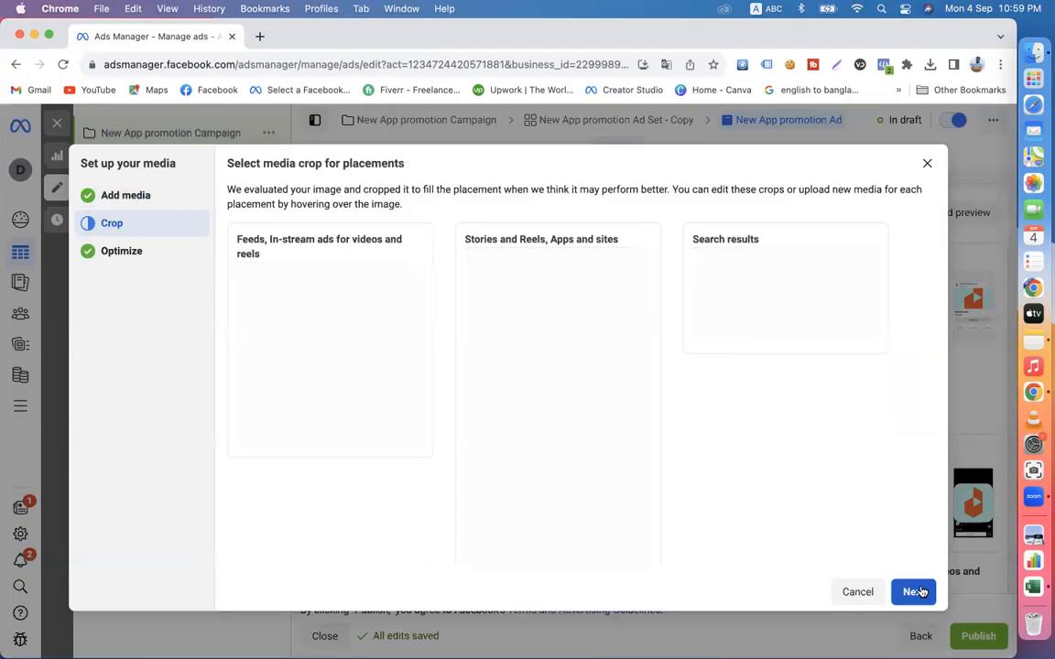
{"action": "left_click", "coordinate": [919, 591]}
{"action": "left_click", "coordinate": [913, 592]}
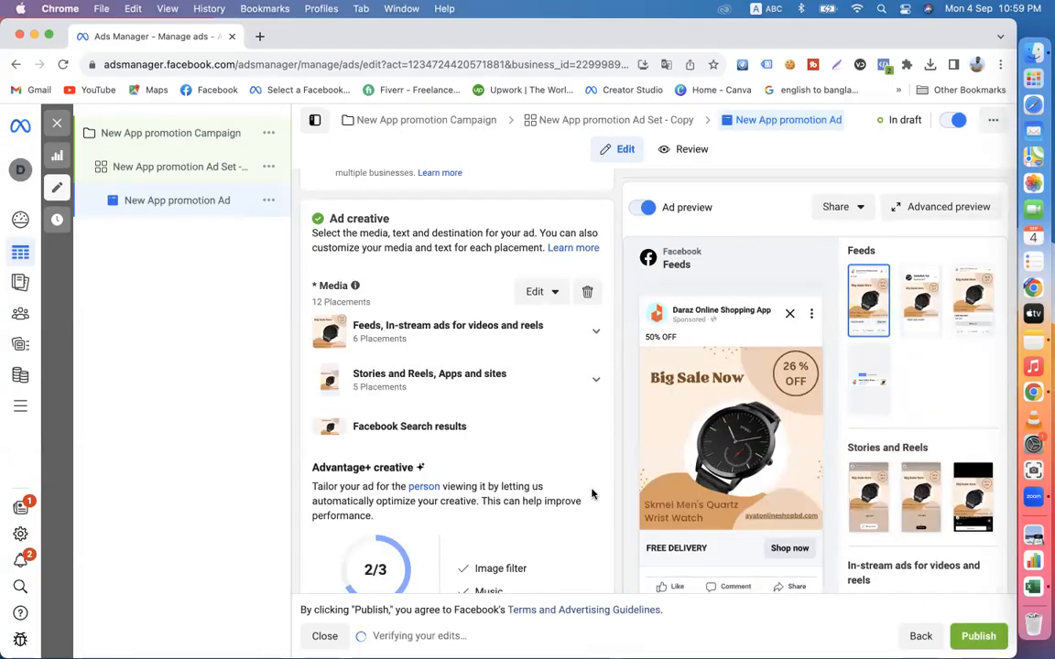
- Examine the ad in the advanced preview across the feed placements and close the preview
{"action": "scroll", "coordinate": [592, 494], "scroll_direction": "down", "scroll_amount": 5}
{"action": "scroll", "coordinate": [591, 494], "scroll_direction": "down", "scroll_amount": 6}
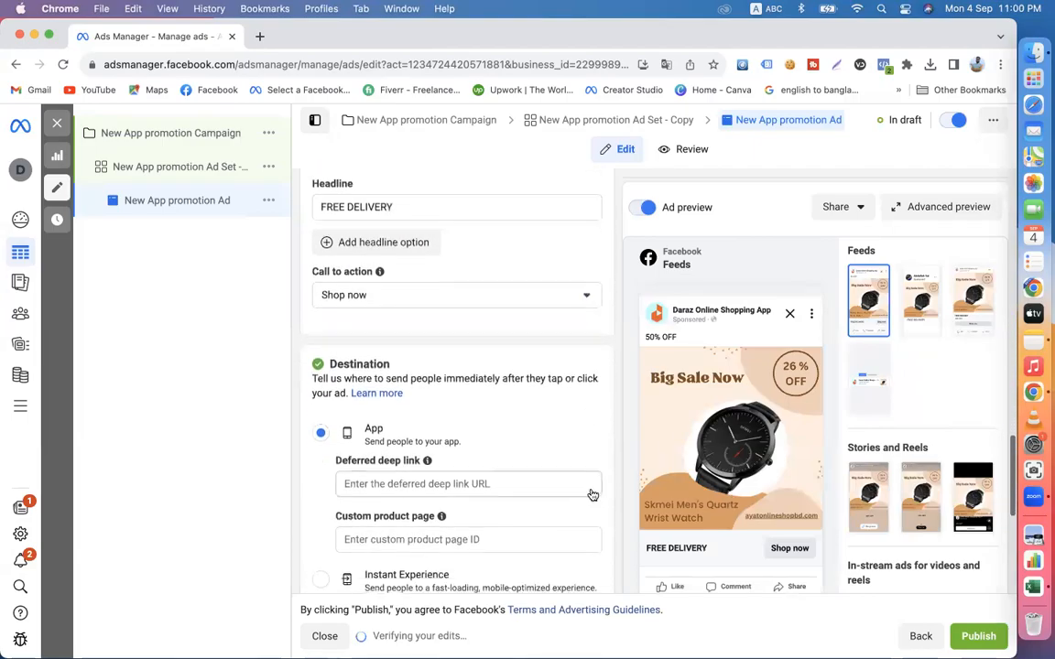
{"action": "left_click", "coordinate": [962, 214]}
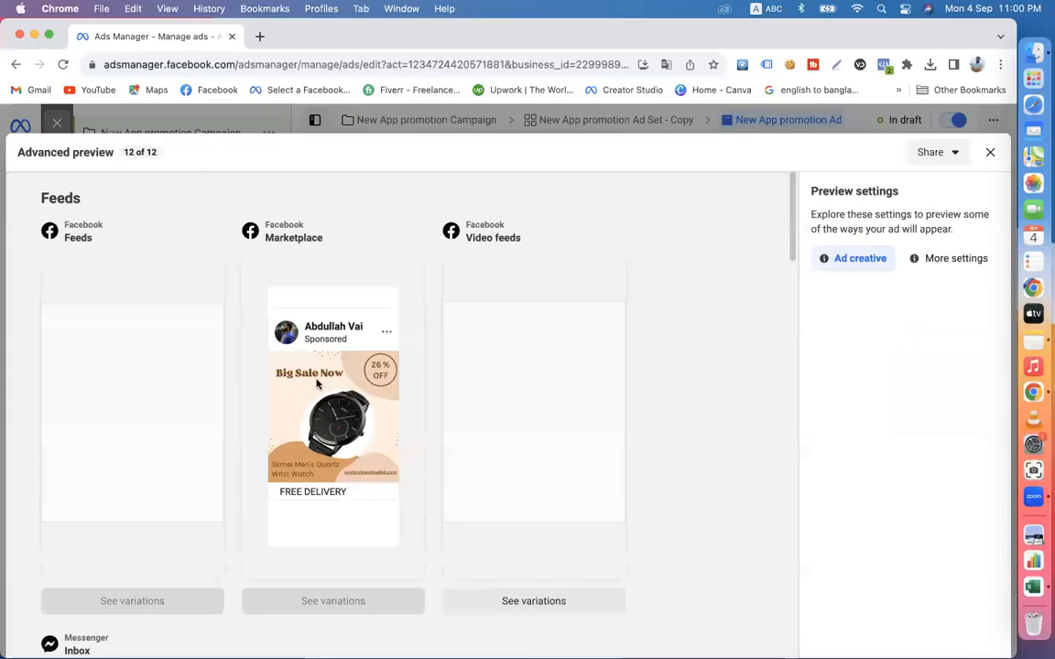
{"action": "scroll", "coordinate": [479, 347], "scroll_direction": "down", "scroll_amount": 3}
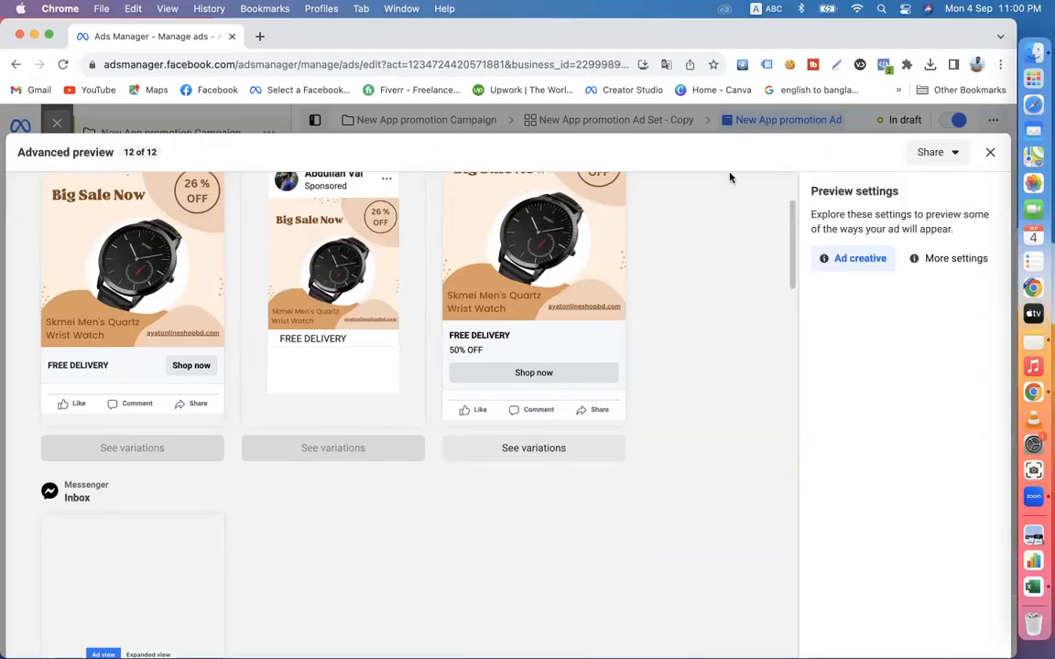
{"action": "left_click", "coordinate": [989, 153]}
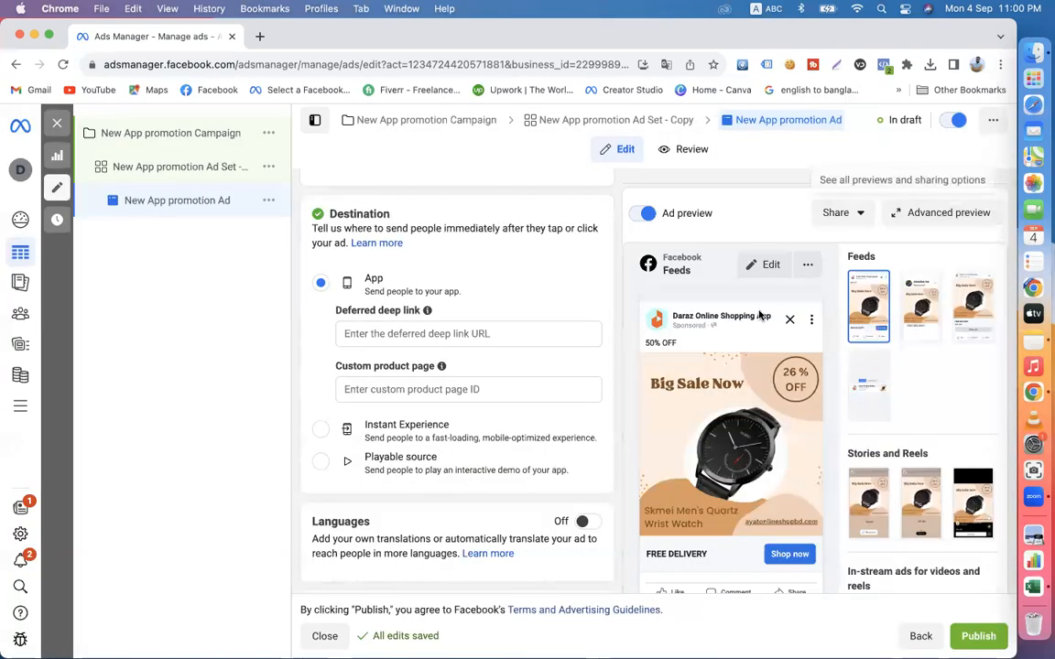
- Look over the ad's settings and preview it in the Facebook Marketplace and Facebook video feeds placements
{"action": "scroll", "coordinate": [585, 467], "scroll_direction": "down", "scroll_amount": 5}
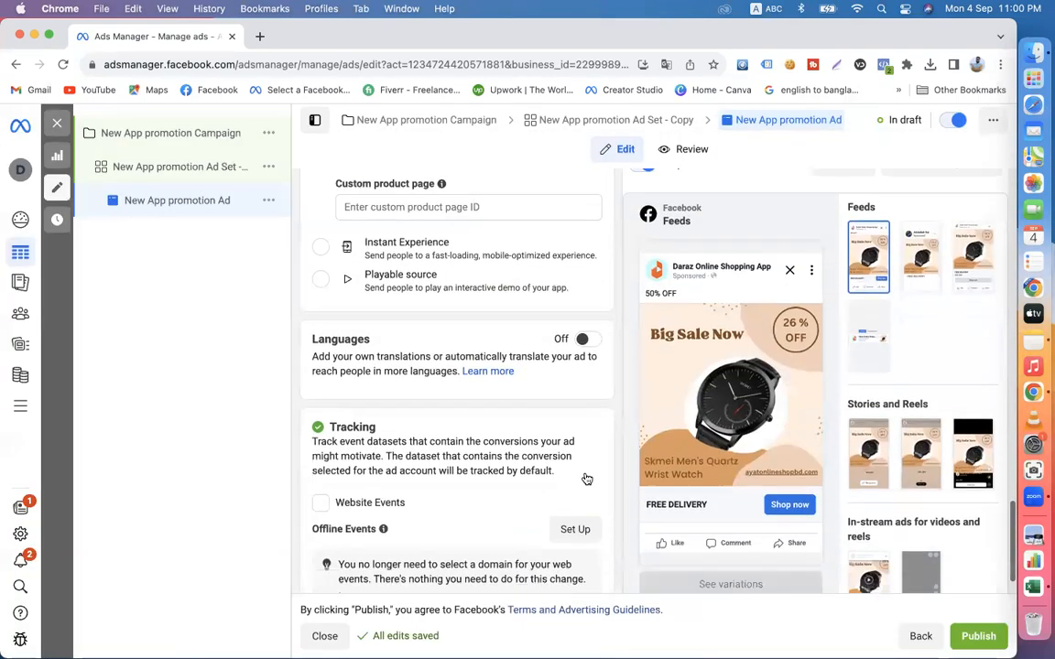
{"action": "scroll", "coordinate": [586, 478], "scroll_direction": "up", "scroll_amount": 5}
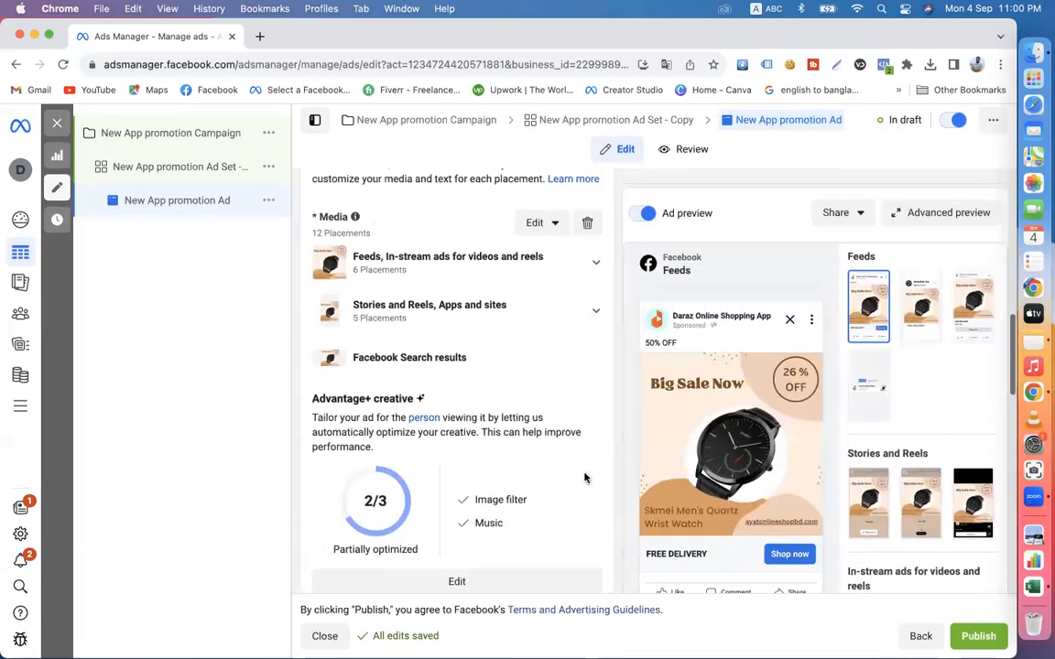
{"action": "scroll", "coordinate": [584, 476], "scroll_direction": "down", "scroll_amount": 5}
{"action": "scroll", "coordinate": [586, 458], "scroll_direction": "up", "scroll_amount": 10}
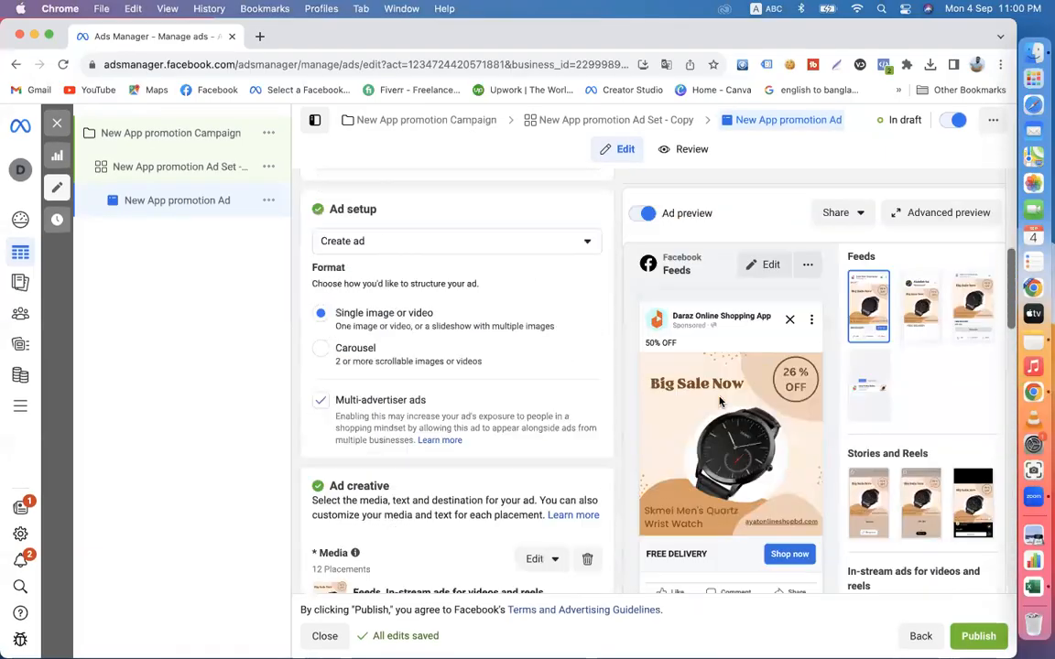
{"action": "scroll", "coordinate": [719, 401], "scroll_direction": "down", "scroll_amount": 10}
{"action": "scroll", "coordinate": [879, 313], "scroll_direction": "up", "scroll_amount": 3}
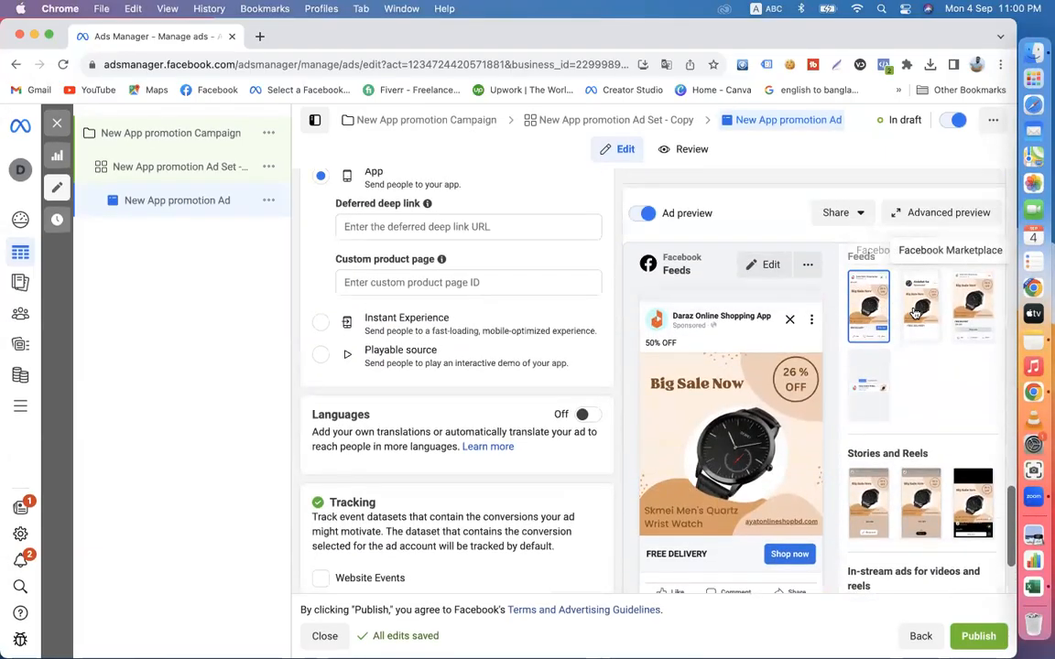
{"action": "left_click", "coordinate": [914, 313]}
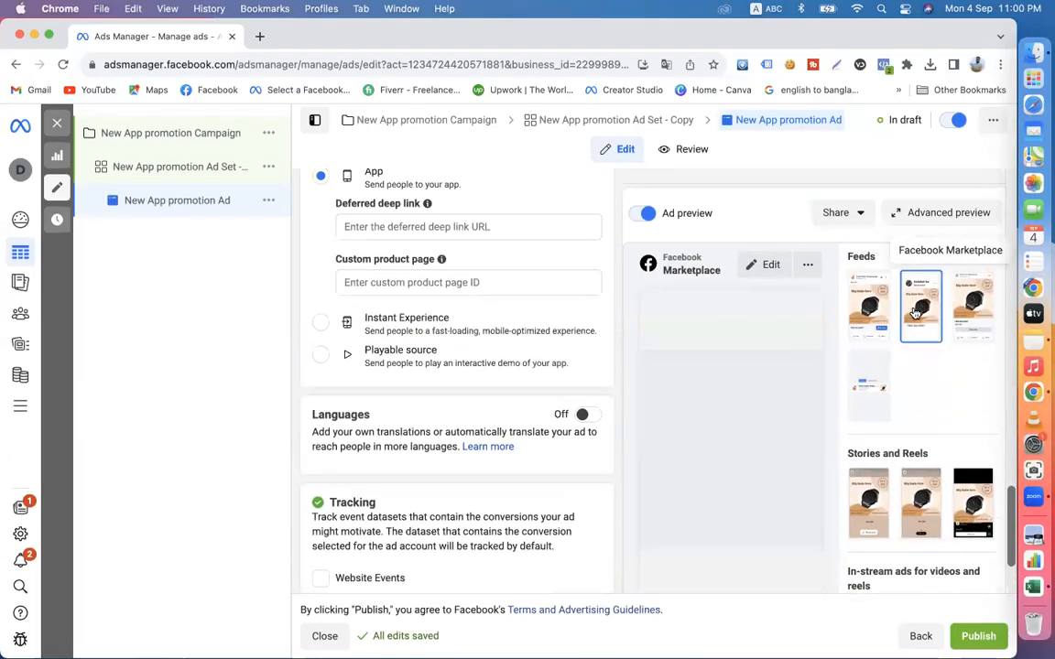
{"action": "left_click", "coordinate": [968, 316]}
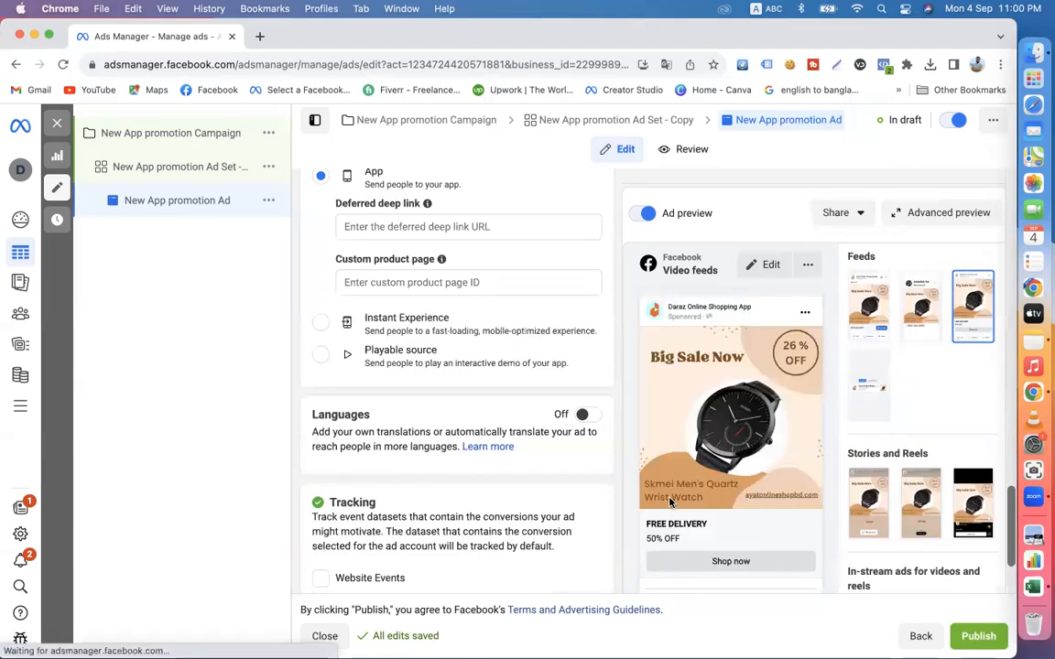
- Review the ad's tracking, destination, text, media and Advantage+ creative settings alongside the video feeds preview
{"action": "scroll", "coordinate": [669, 501], "scroll_direction": "down", "scroll_amount": 3}
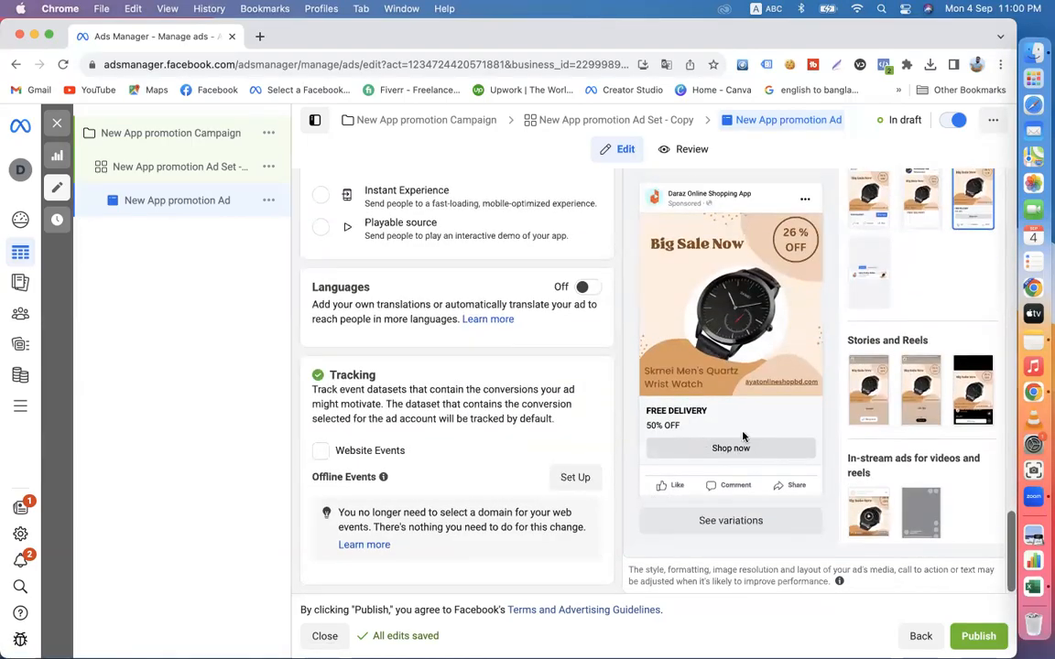
{"action": "scroll", "coordinate": [695, 394], "scroll_direction": "up", "scroll_amount": 5}
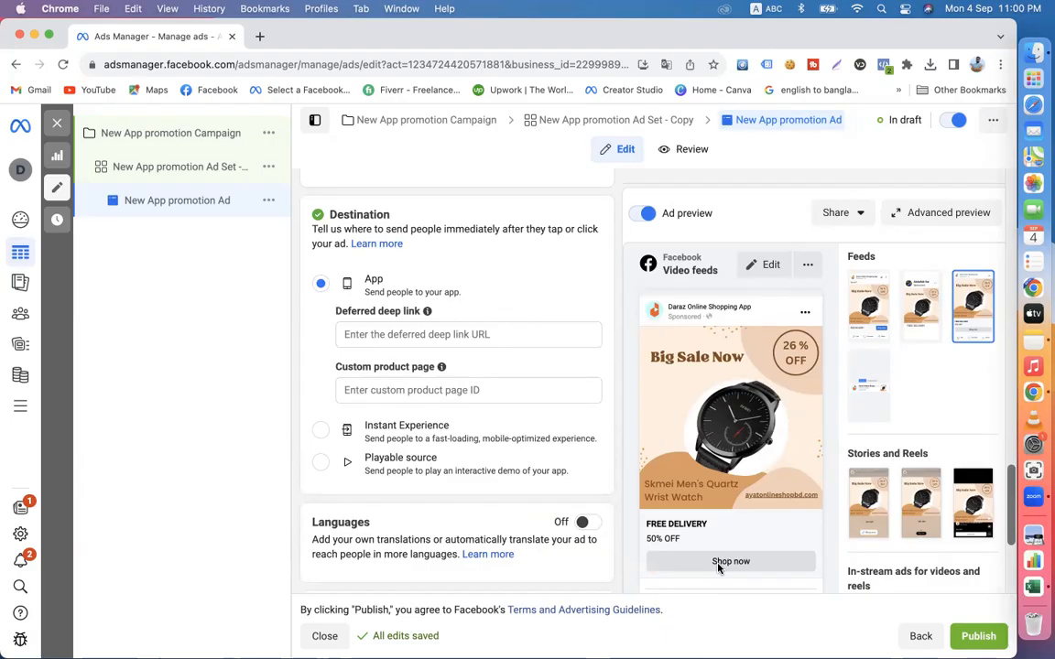
{"action": "scroll", "coordinate": [546, 448], "scroll_direction": "up", "scroll_amount": 10}
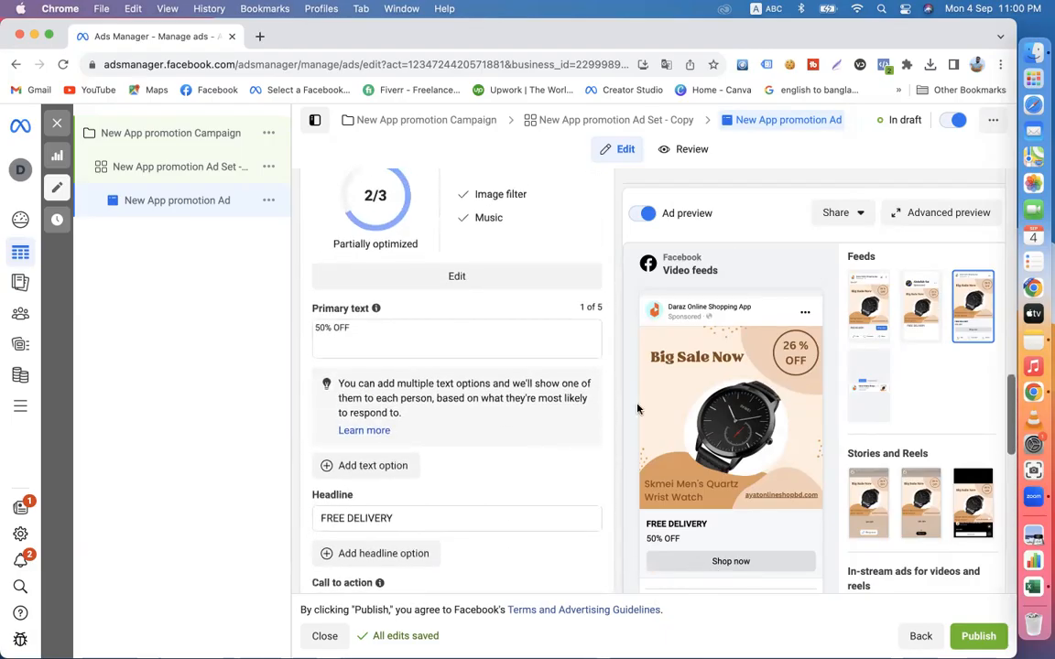
{"action": "scroll", "coordinate": [555, 440], "scroll_direction": "up", "scroll_amount": 3}
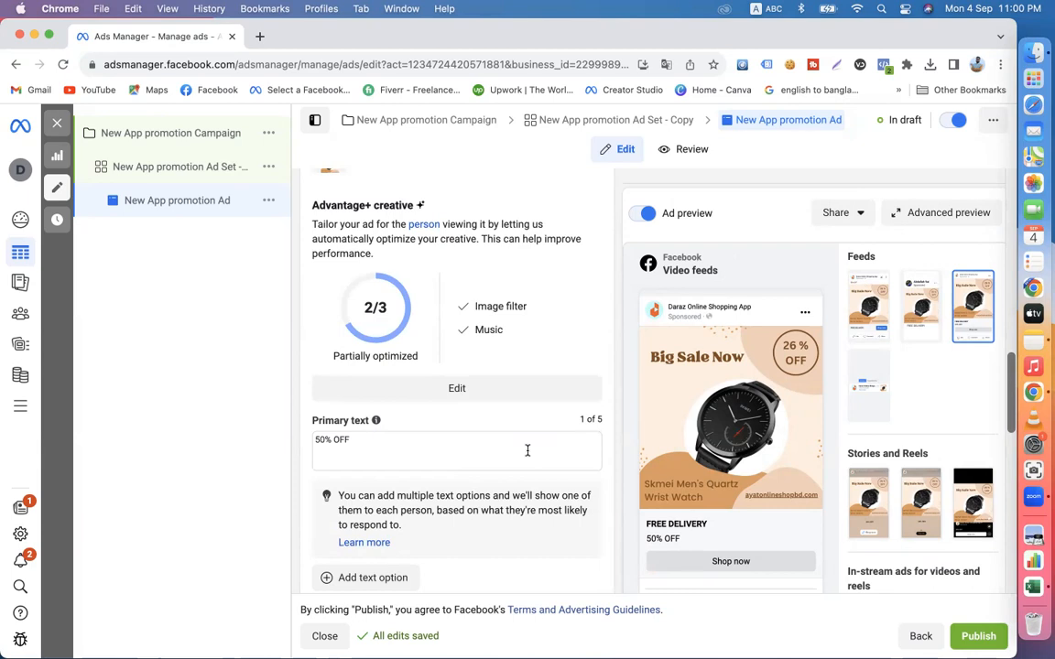
{"action": "scroll", "coordinate": [528, 451], "scroll_direction": "up", "scroll_amount": 5}
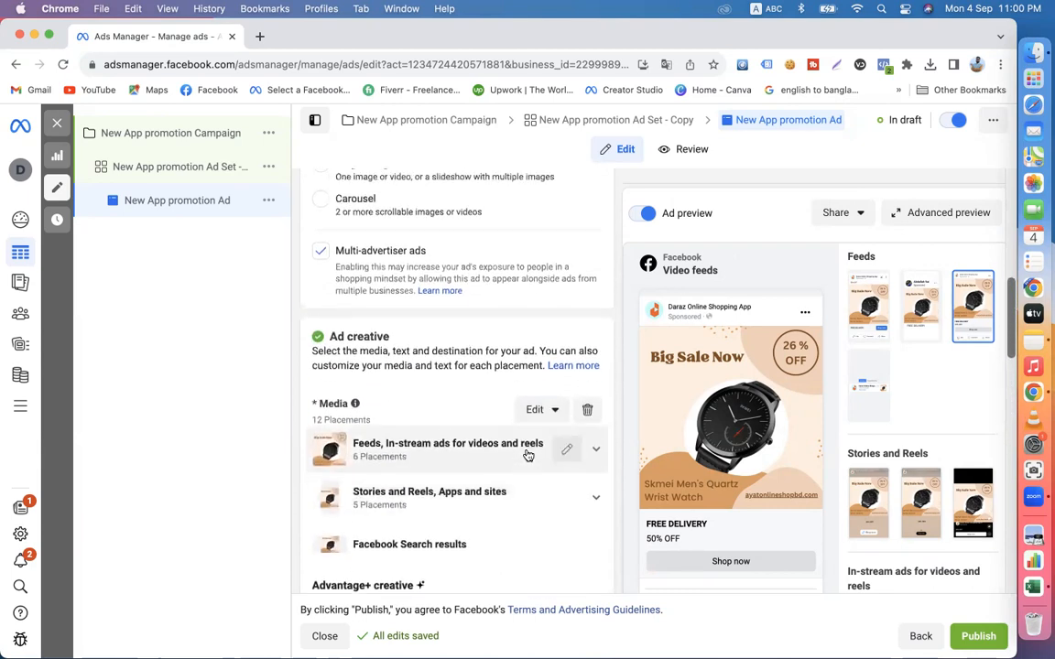
{"action": "scroll", "coordinate": [528, 455], "scroll_direction": "down", "scroll_amount": 3}
{"action": "scroll", "coordinate": [527, 455], "scroll_direction": "down", "scroll_amount": 2}
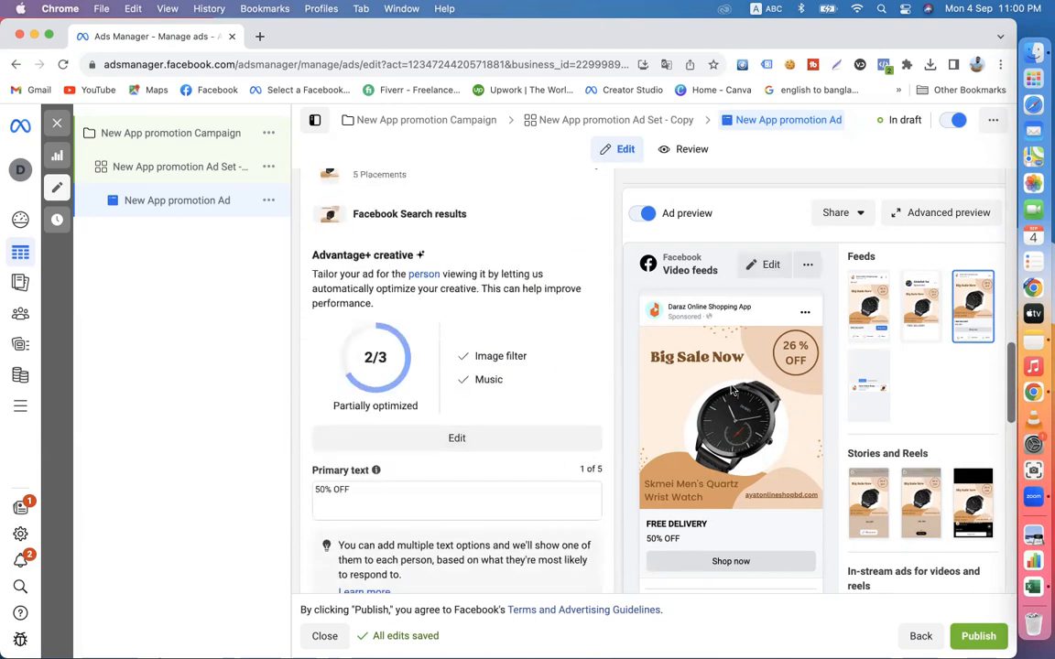
- Open Facebook in a new tab and close the Ads Manager tab, leaving the ad draft
{"action": "scroll", "coordinate": [469, 475], "scroll_direction": "down", "scroll_amount": 5}
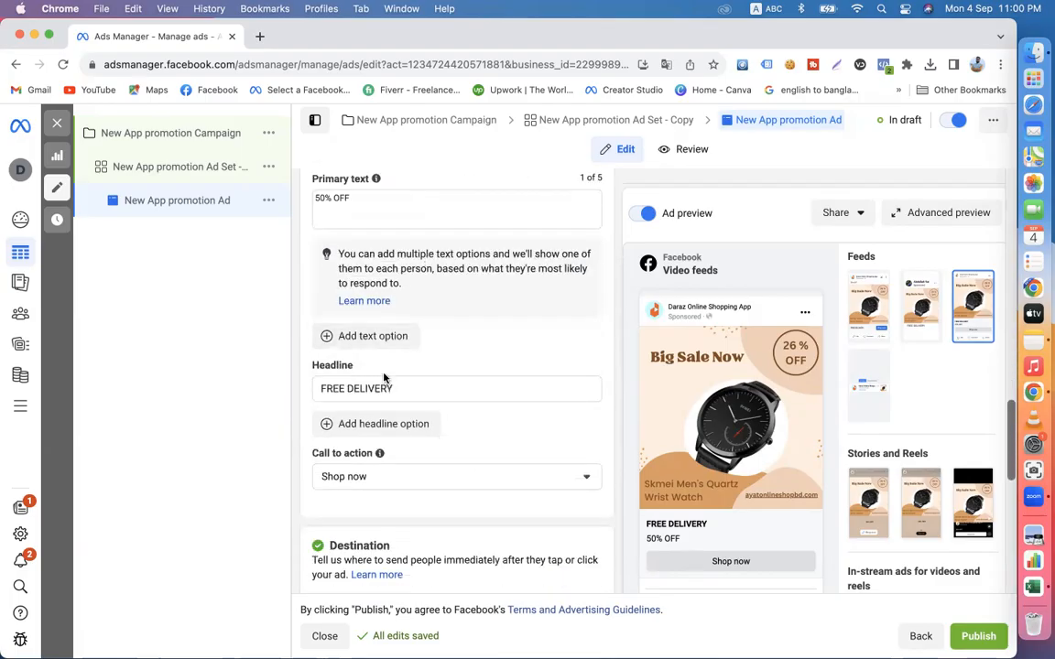
{"action": "scroll", "coordinate": [459, 470], "scroll_direction": "down", "scroll_amount": 2}
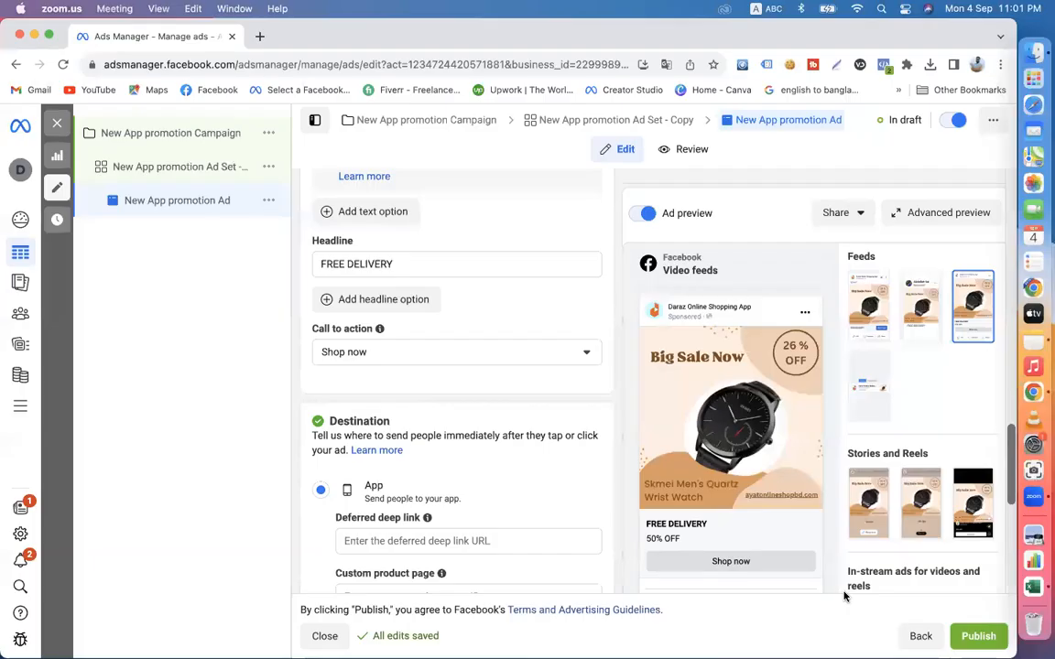
{"action": "left_click", "coordinate": [261, 38]}
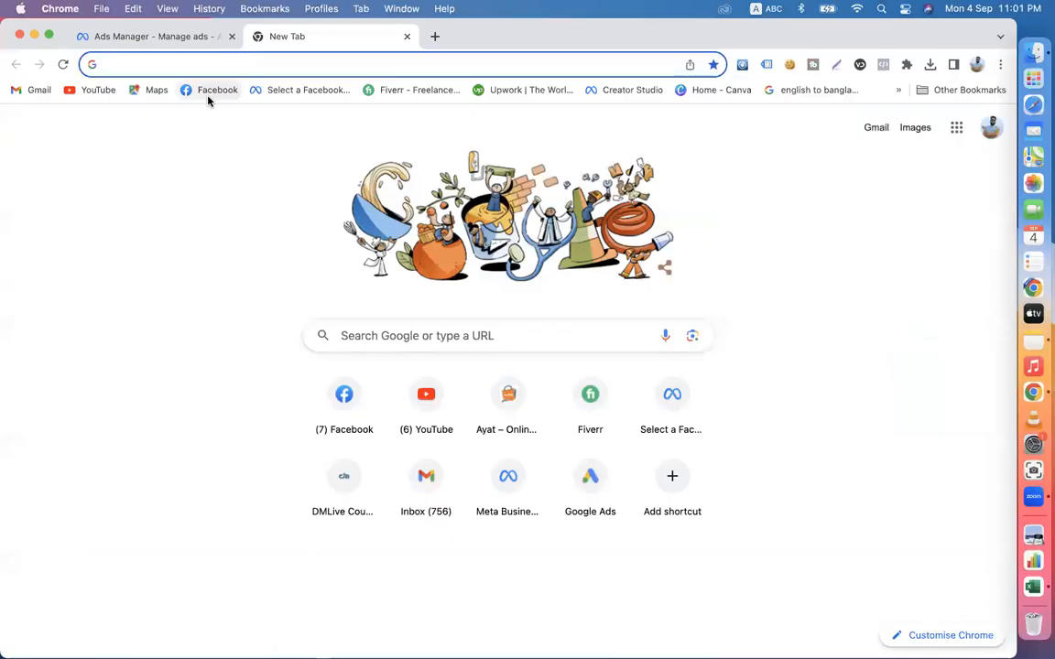
{"action": "left_click", "coordinate": [213, 90]}
{"action": "left_click", "coordinate": [231, 37]}
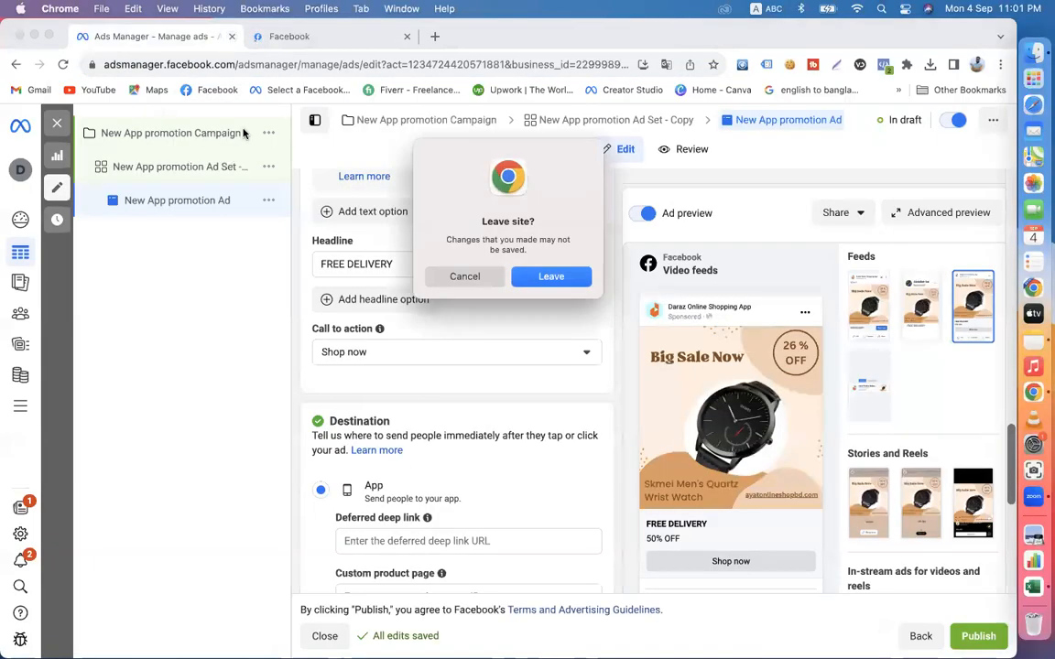
{"action": "left_click", "coordinate": [549, 277]}
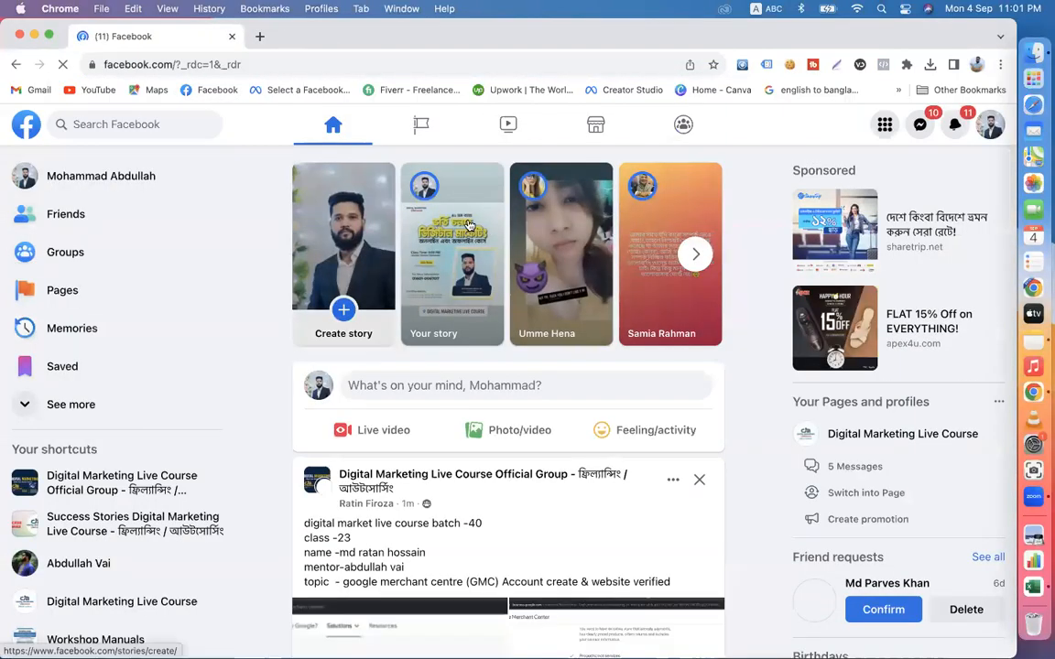
- Open the Digital Marketing Live Course page and look through its intro, photos and recent posts
{"action": "left_click", "coordinate": [888, 437]}
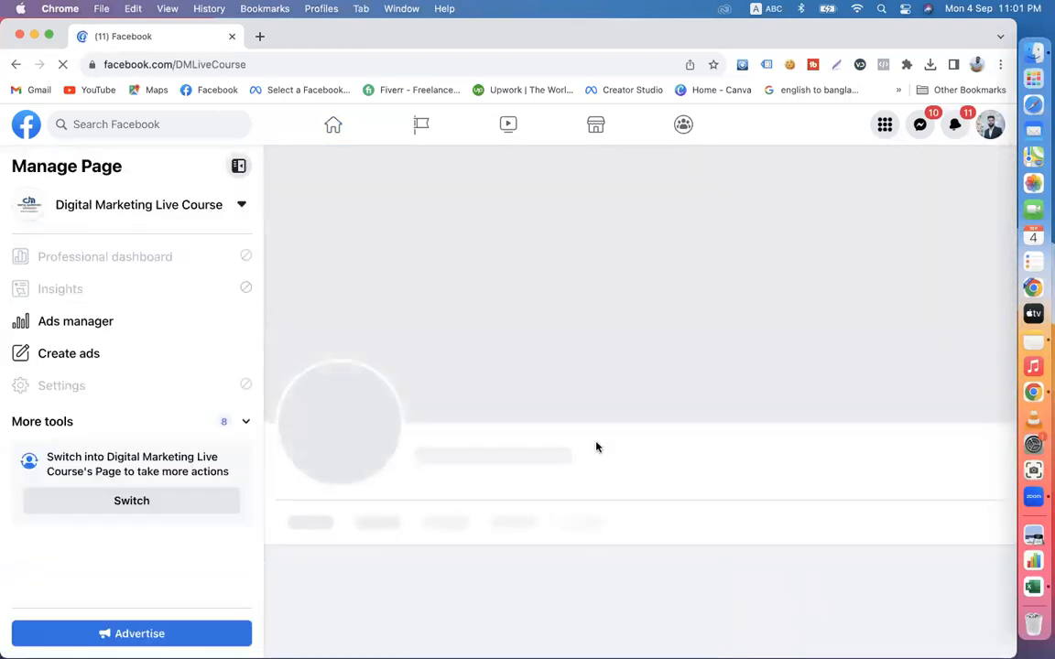
{"action": "scroll", "coordinate": [596, 447], "scroll_direction": "down", "scroll_amount": 5}
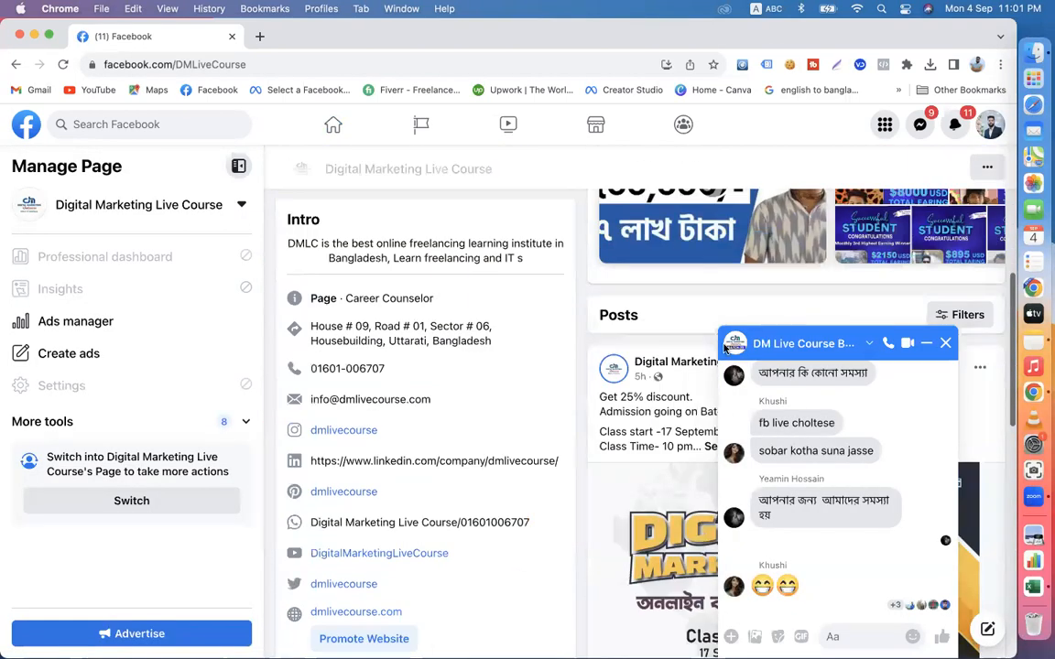
{"action": "left_click", "coordinate": [946, 345]}
{"action": "scroll", "coordinate": [749, 470], "scroll_direction": "down", "scroll_amount": 10}
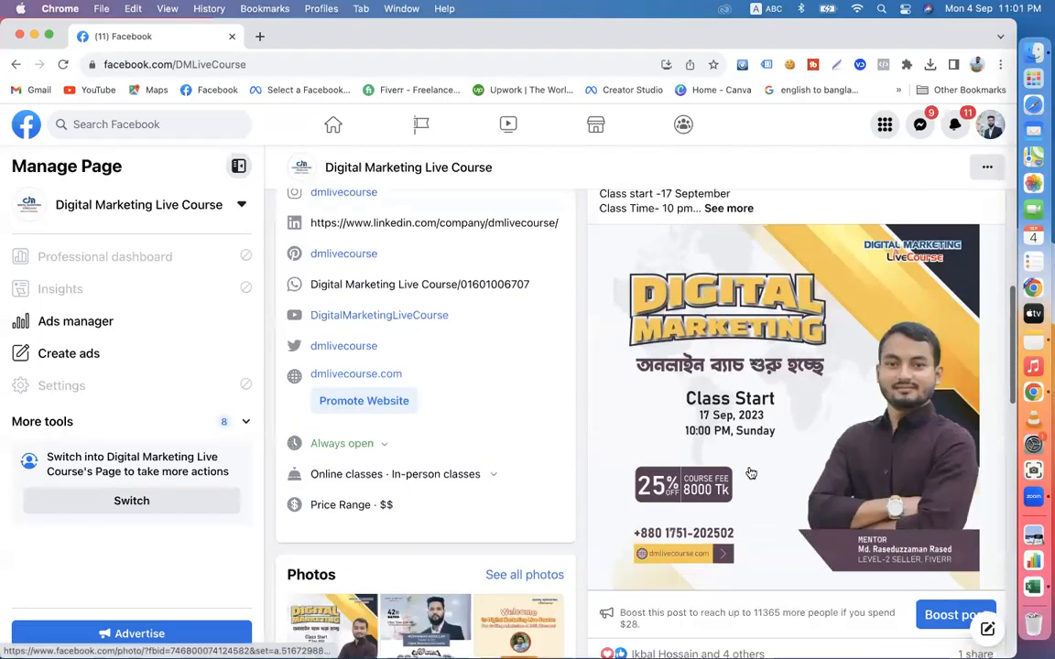
{"action": "scroll", "coordinate": [749, 471], "scroll_direction": "down", "scroll_amount": 15}
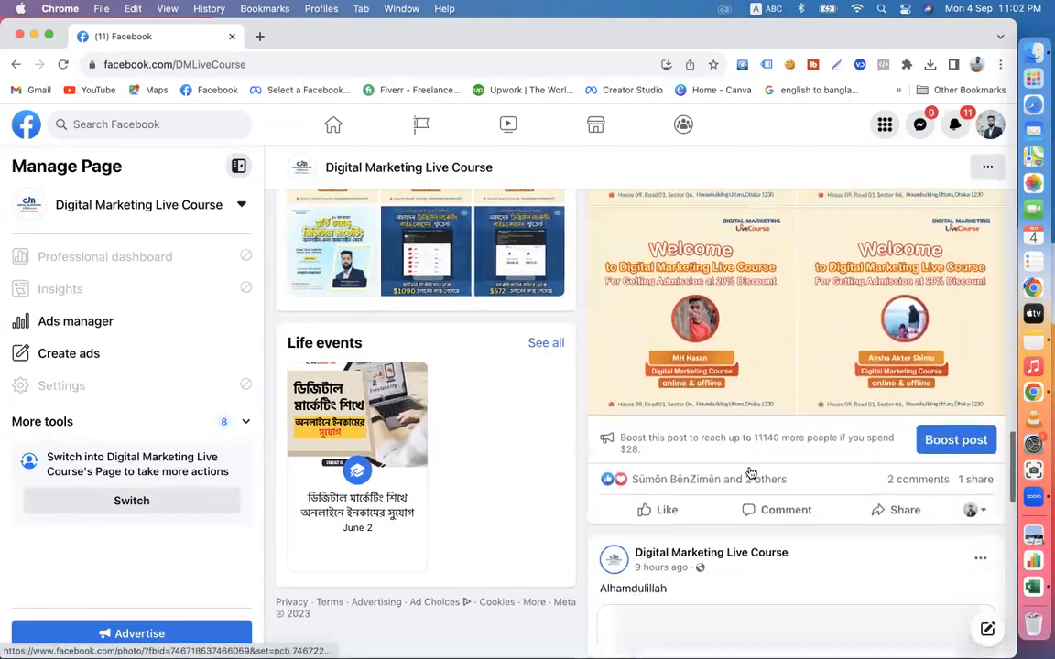
{"action": "scroll", "coordinate": [749, 470], "scroll_direction": "down", "scroll_amount": 10}
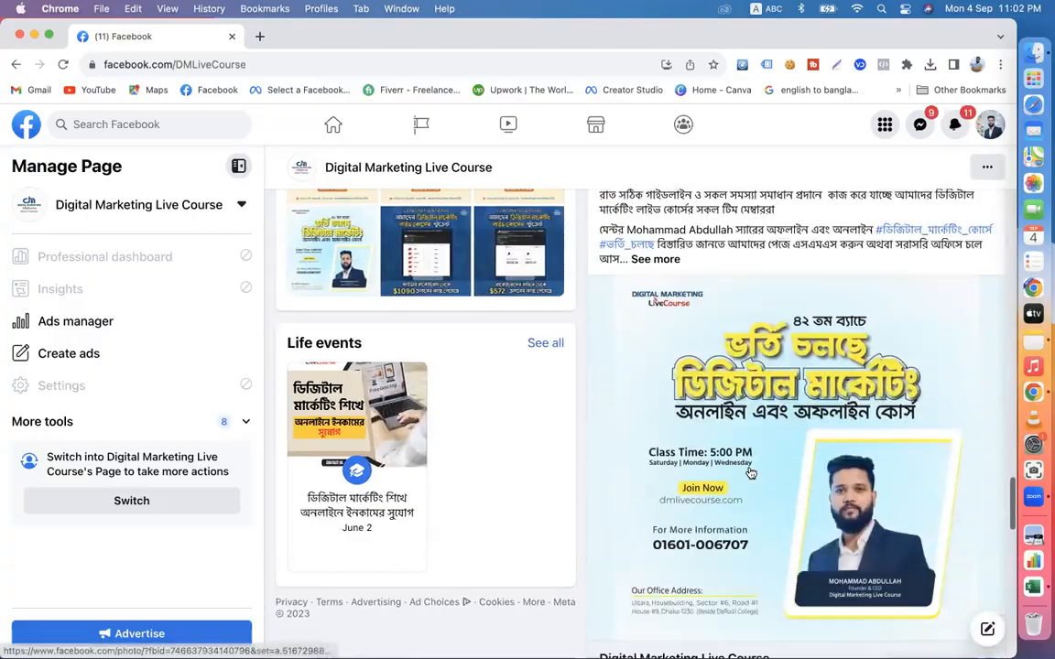
{"action": "scroll", "coordinate": [749, 470], "scroll_direction": "up", "scroll_amount": 4}
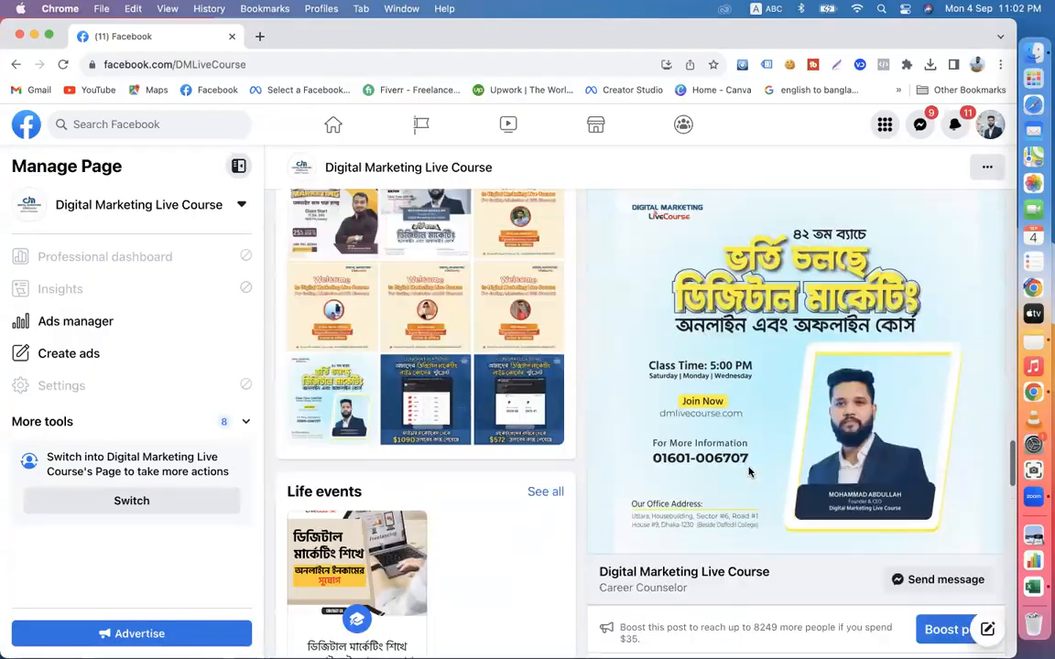
{"action": "scroll", "coordinate": [749, 525], "scroll_direction": "down", "scroll_amount": 7}
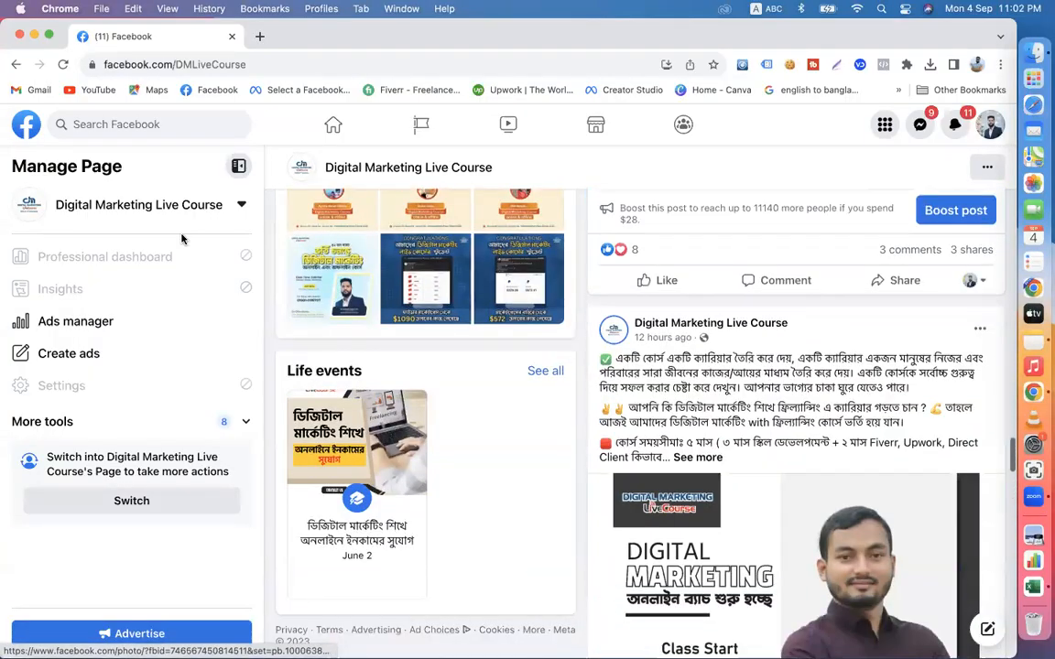
- Return to the Facebook home feed, expand the shortcuts list and open Marketplace
{"action": "left_click", "coordinate": [28, 121]}
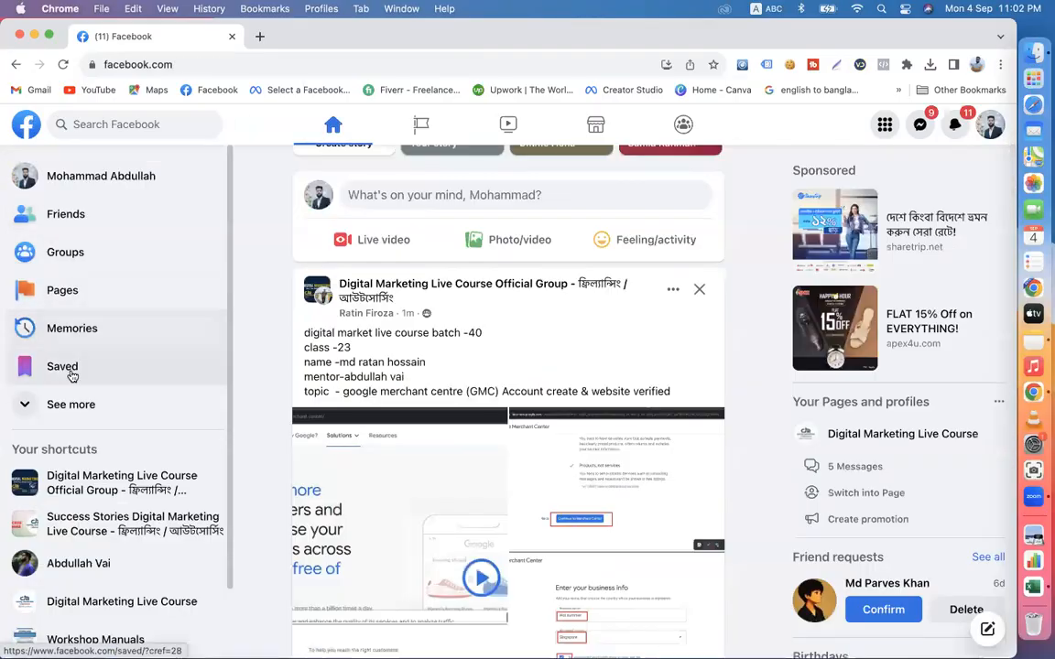
{"action": "left_click", "coordinate": [73, 408]}
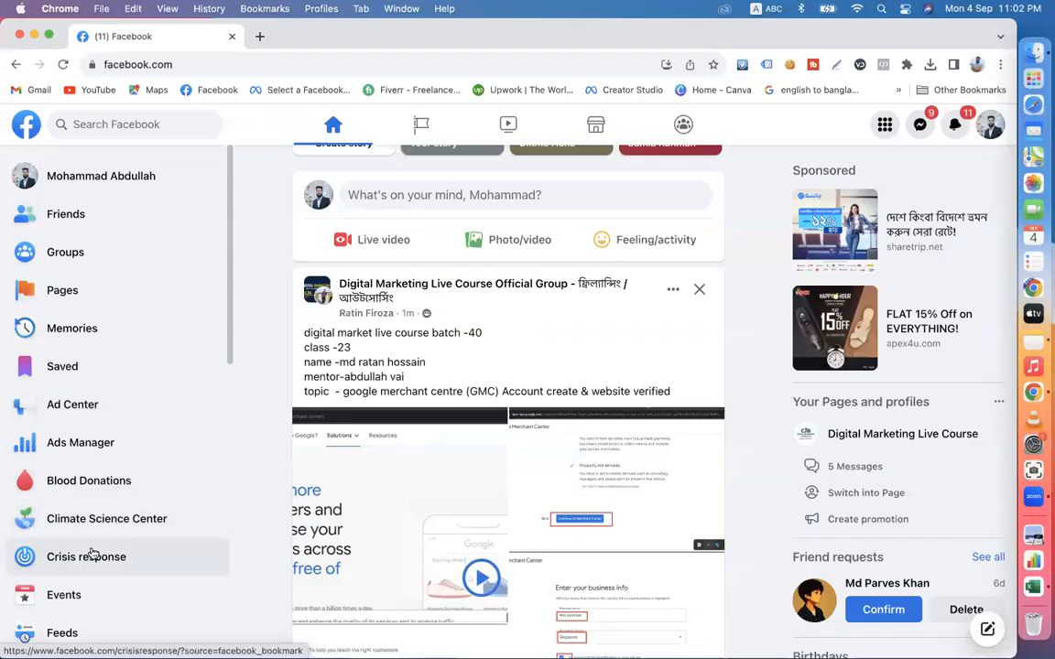
{"action": "scroll", "coordinate": [90, 554], "scroll_direction": "down", "scroll_amount": 3}
{"action": "left_click", "coordinate": [605, 133]}
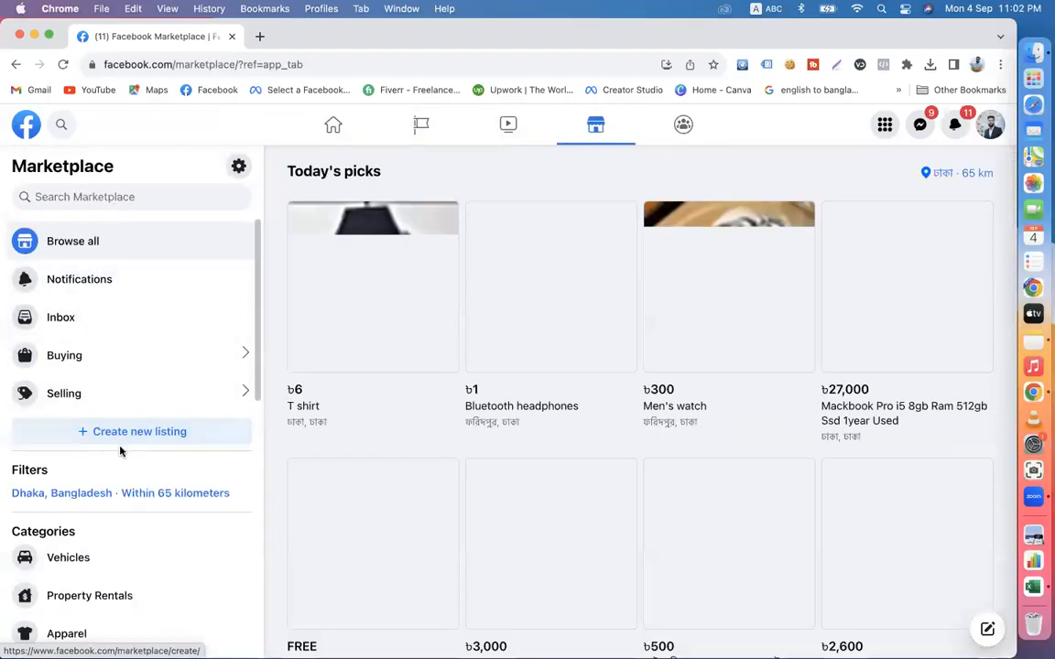
- Start a new Marketplace listing of the Item for Sale type
{"action": "left_click", "coordinate": [143, 436]}
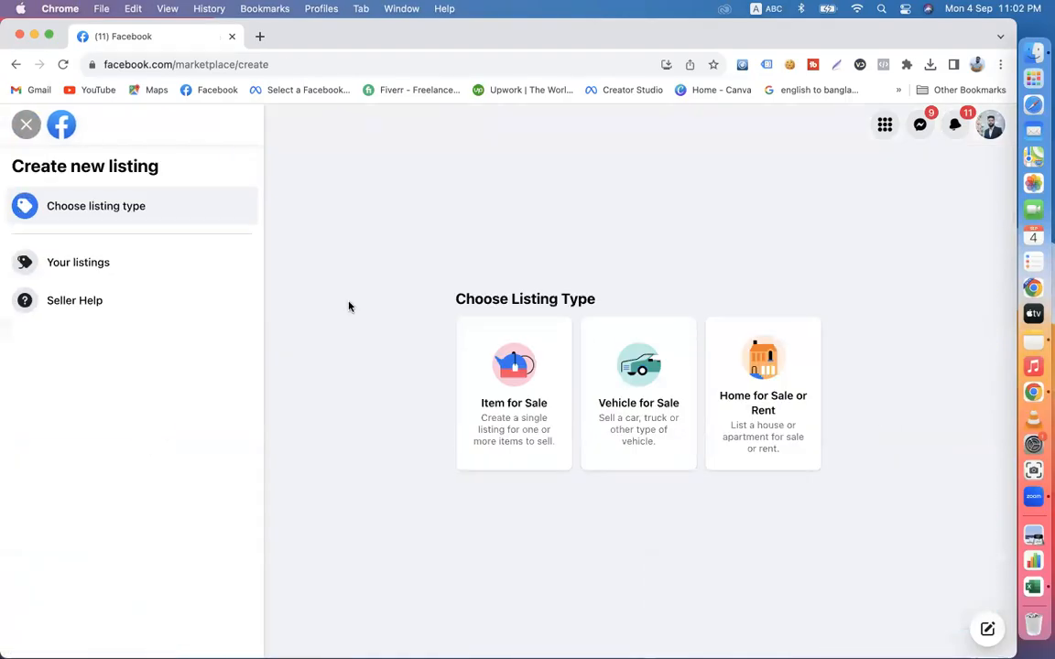
{"action": "left_click", "coordinate": [25, 123]}
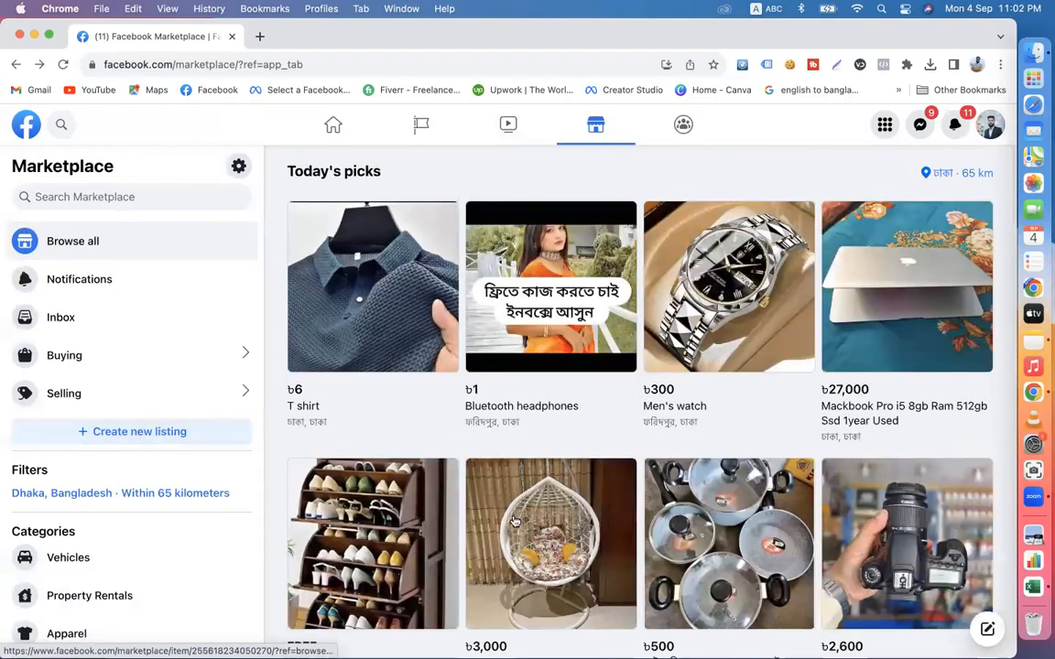
{"action": "left_click", "coordinate": [143, 430]}
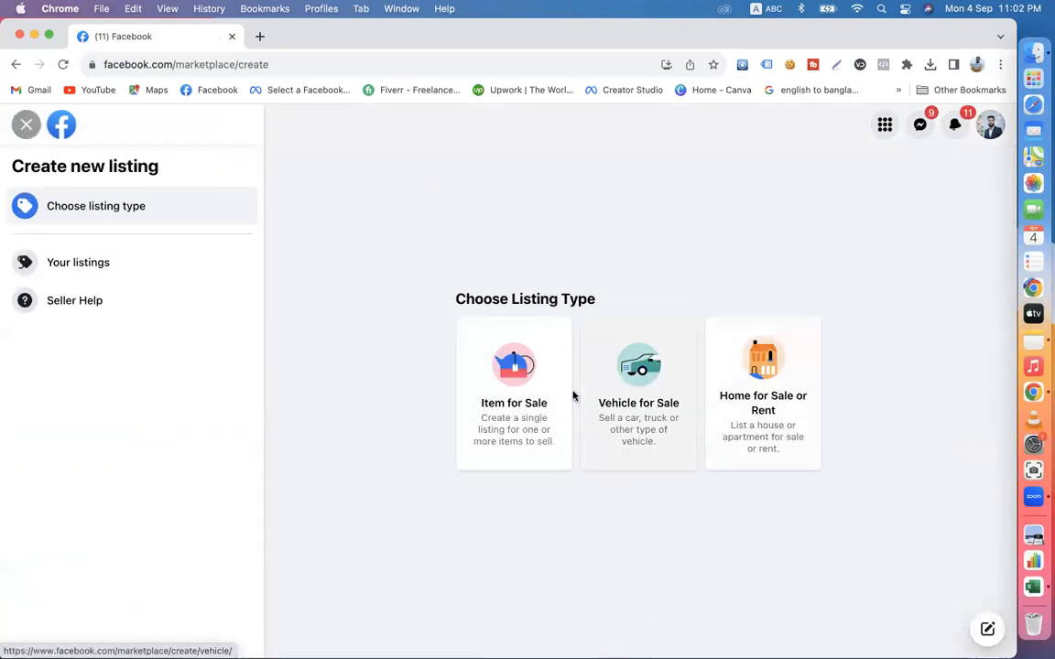
{"action": "left_click", "coordinate": [520, 397]}
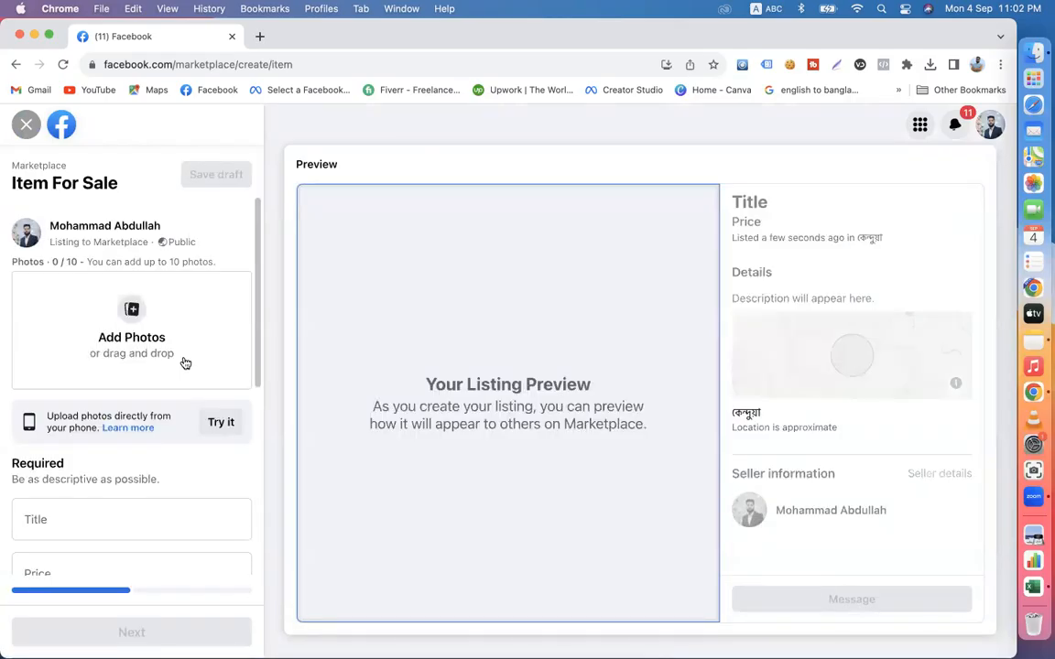
- Add the photo 42.jpeg from the Downloads folder to the listing
{"action": "left_click", "coordinate": [128, 332]}
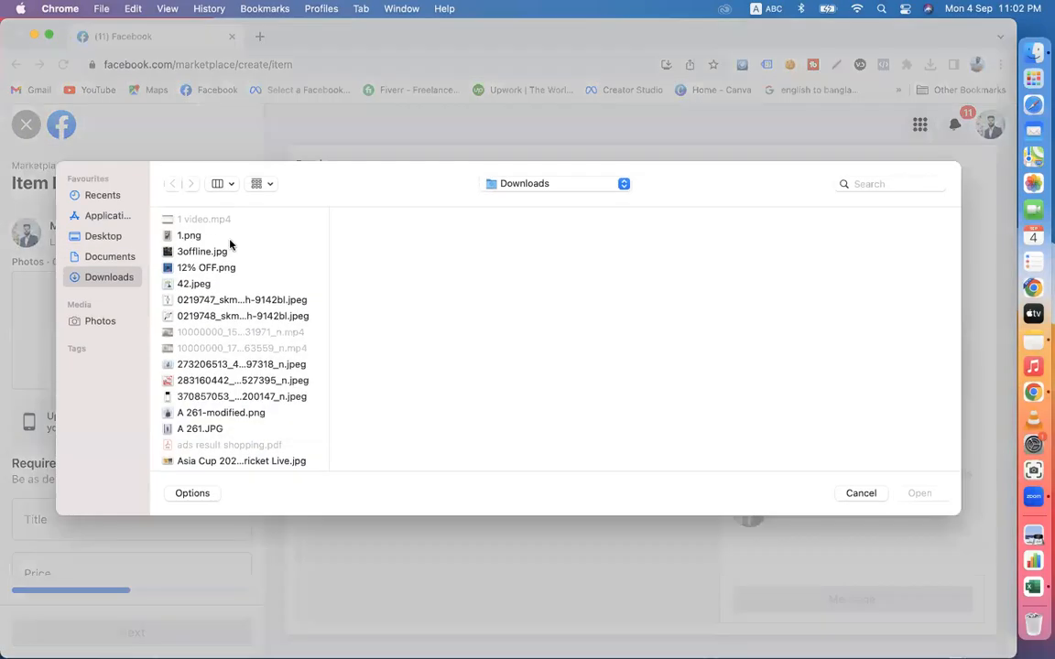
{"action": "left_click", "coordinate": [198, 284]}
{"action": "left_click", "coordinate": [919, 494]}
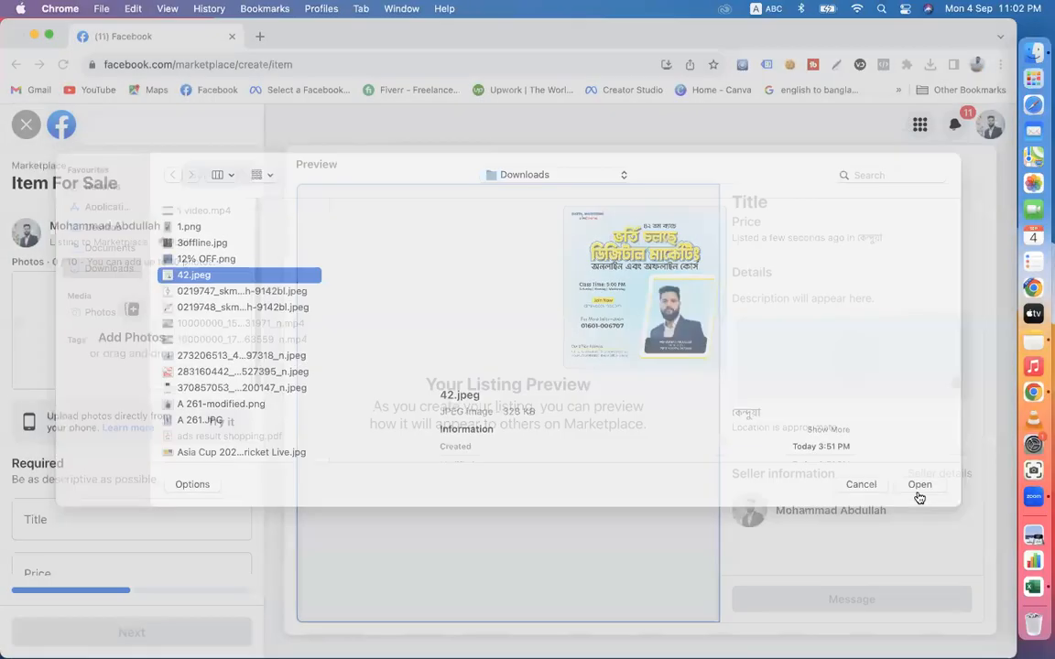
- Title the listing "Digital Marketing Course" and set its price to ৳6,000
{"action": "scroll", "coordinate": [62, 358], "scroll_direction": "down", "scroll_amount": 3}
{"action": "left_click", "coordinate": [75, 341]}
{"action": "type", "text": "Di"}
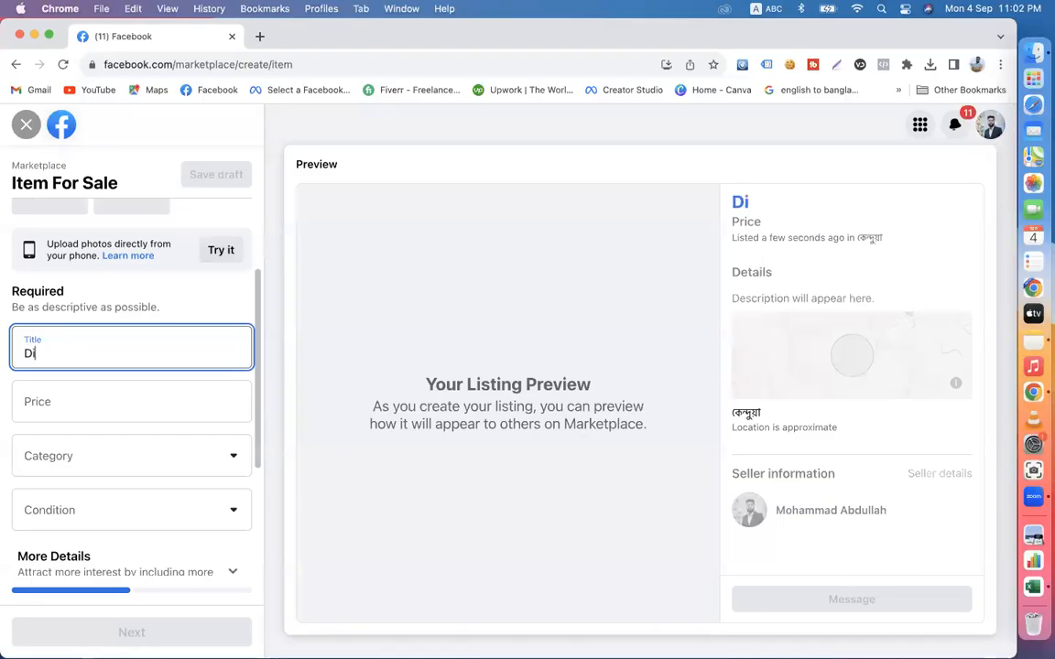
{"action": "type", "text": "gital marketing"}
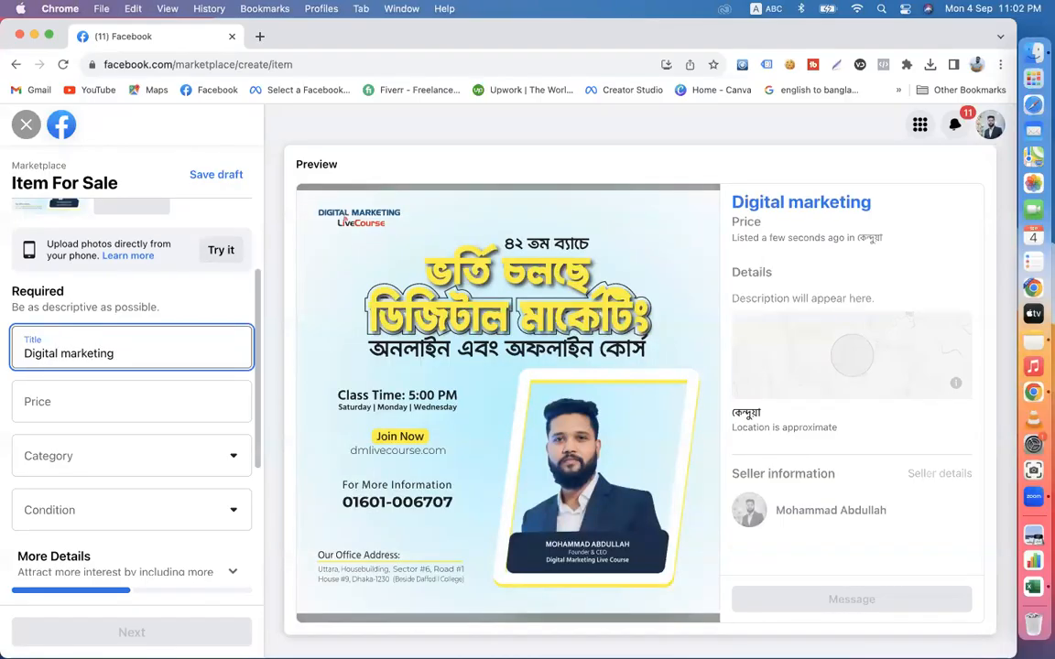
{"action": "key", "text": "BackSpace"}
{"action": "key", "text": "BackSpace"}
{"action": "key", "text": "BackSpace"}
{"action": "key", "text": "BackSpace"}
{"action": "key", "text": "BackSpace"}
{"action": "key", "text": "BackSpace"}
{"action": "key", "text": "BackSpace"}
{"action": "key", "text": "BackSpace"}
{"action": "key", "text": "BackSpace"}
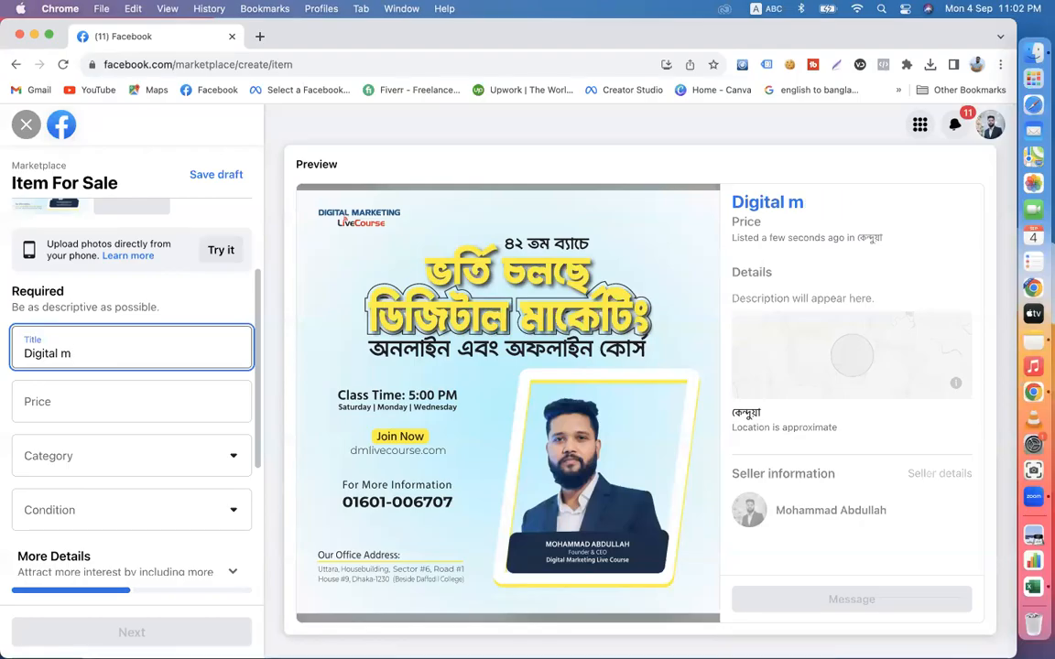
{"action": "type", "text": "Marke"}
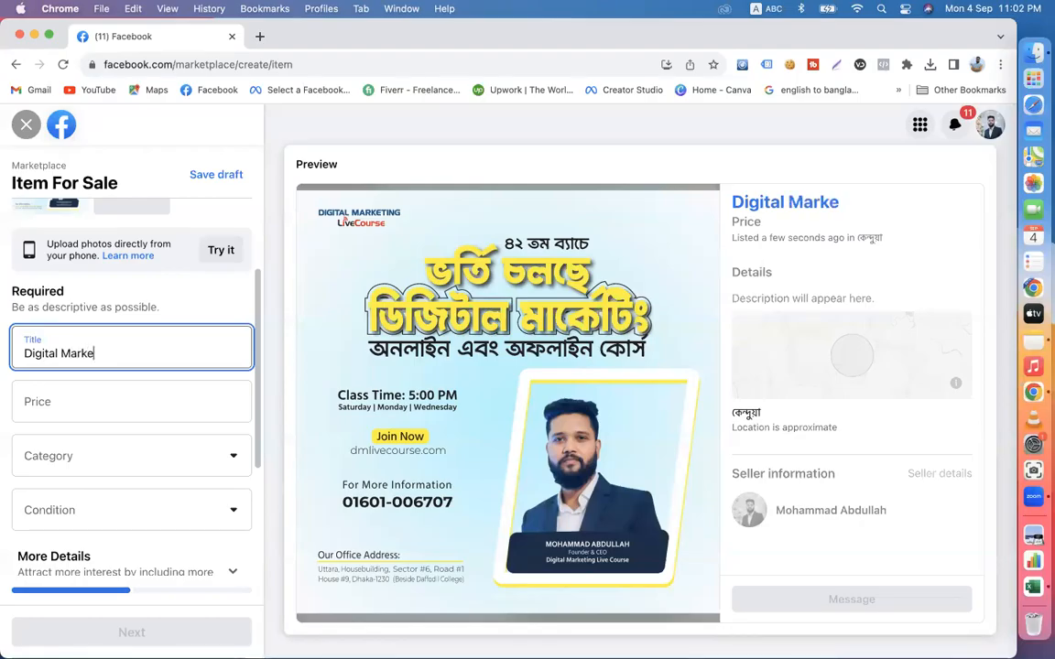
{"action": "type", "text": "ting Coue"}
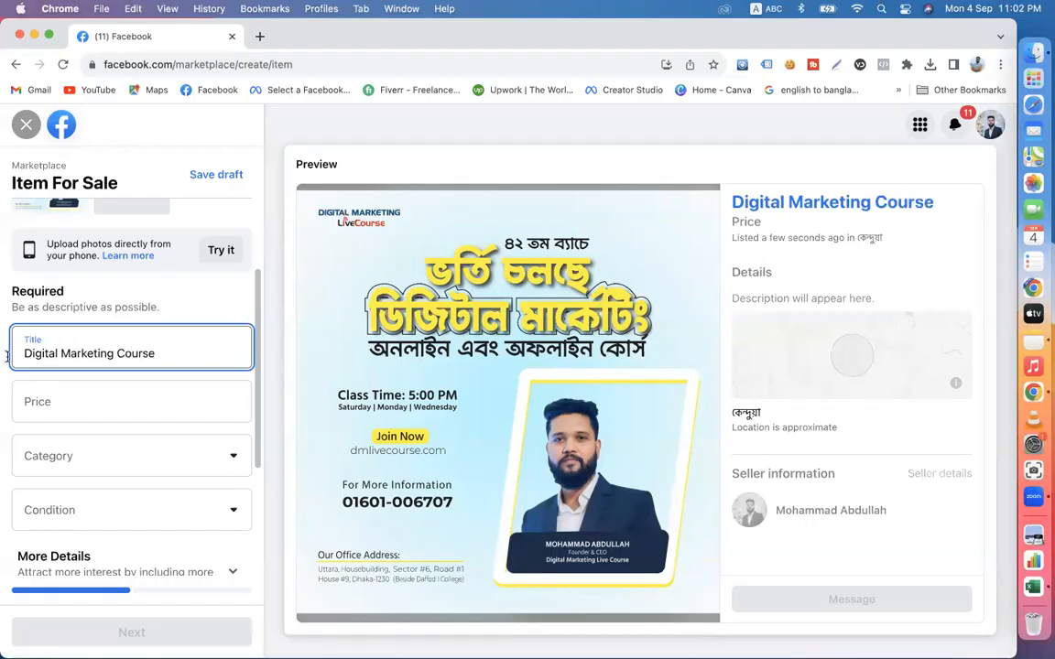
{"action": "left_click", "coordinate": [63, 400]}
{"action": "type", "text": "6000"}
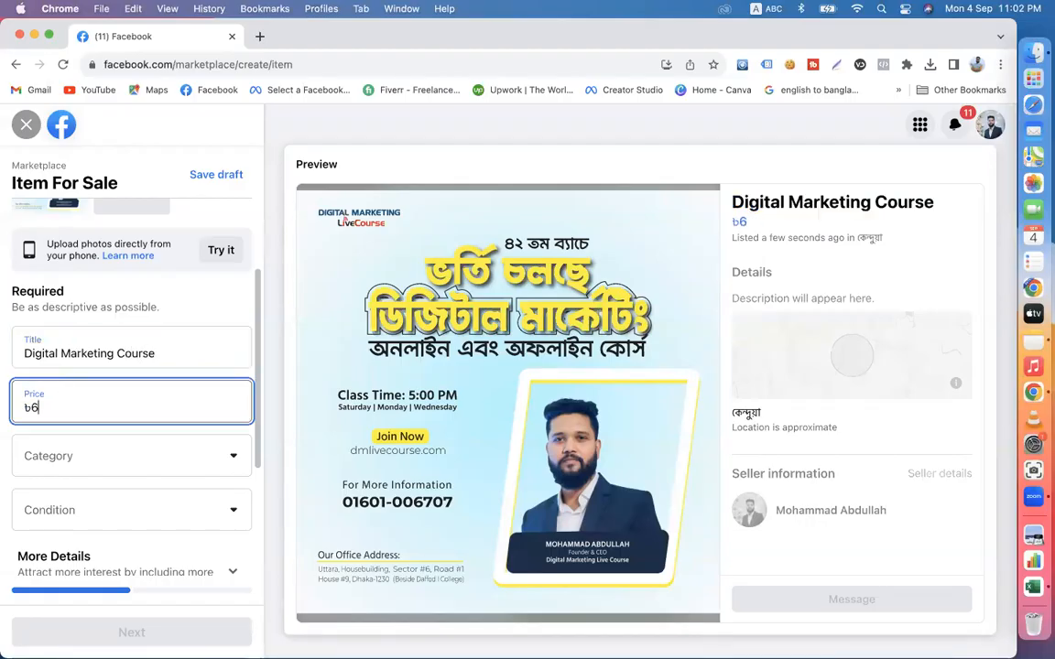
- Set the listing's category to Electronics & computers
{"action": "left_click", "coordinate": [70, 462]}
{"action": "scroll", "coordinate": [117, 360], "scroll_direction": "down", "scroll_amount": 10}
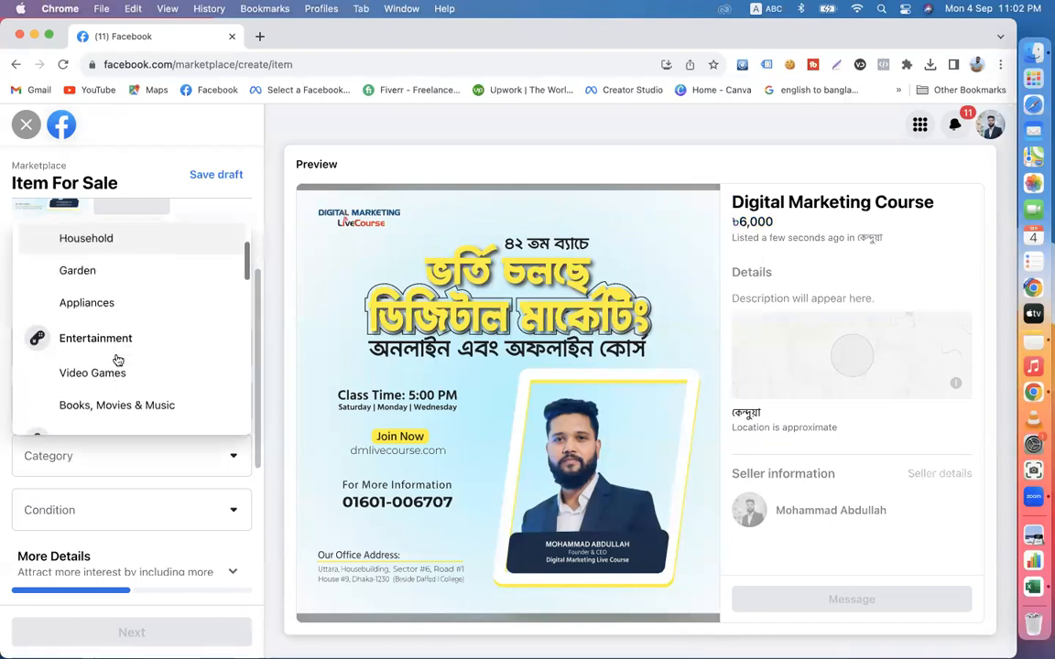
{"action": "scroll", "coordinate": [117, 359], "scroll_direction": "down", "scroll_amount": 8}
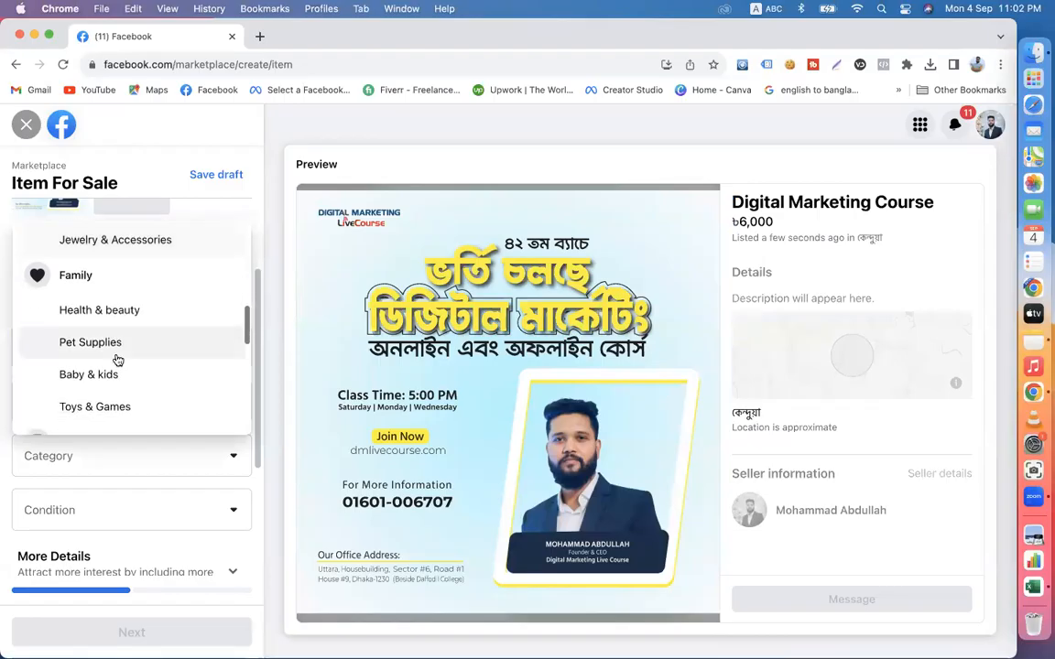
{"action": "scroll", "coordinate": [117, 359], "scroll_direction": "down", "scroll_amount": 5}
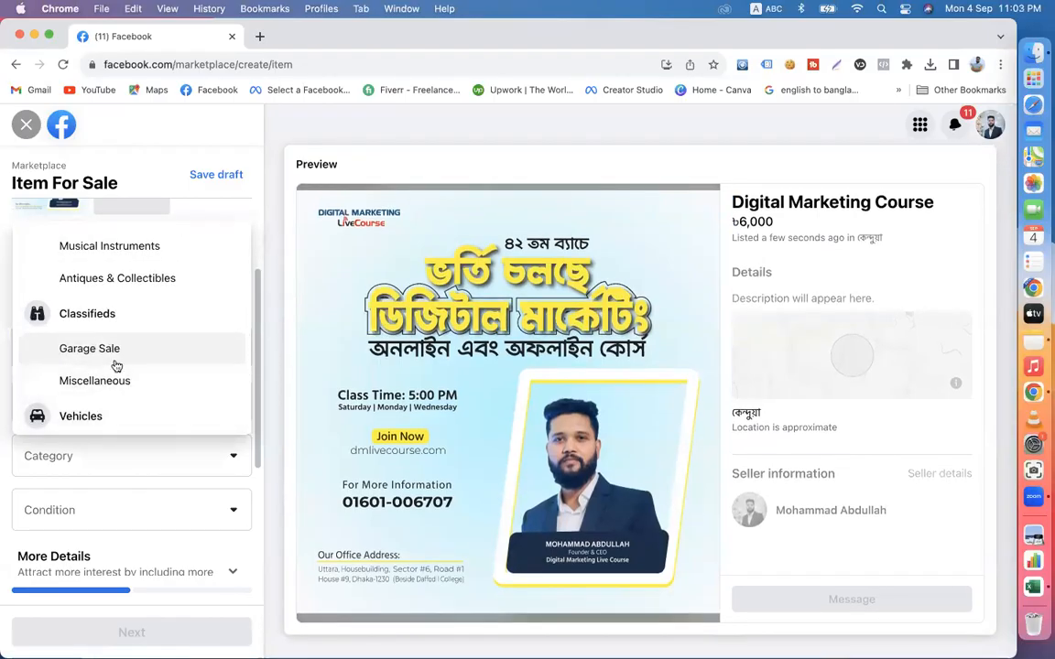
{"action": "scroll", "coordinate": [131, 353], "scroll_direction": "up", "scroll_amount": 3}
{"action": "scroll", "coordinate": [131, 353], "scroll_direction": "up", "scroll_amount": 1}
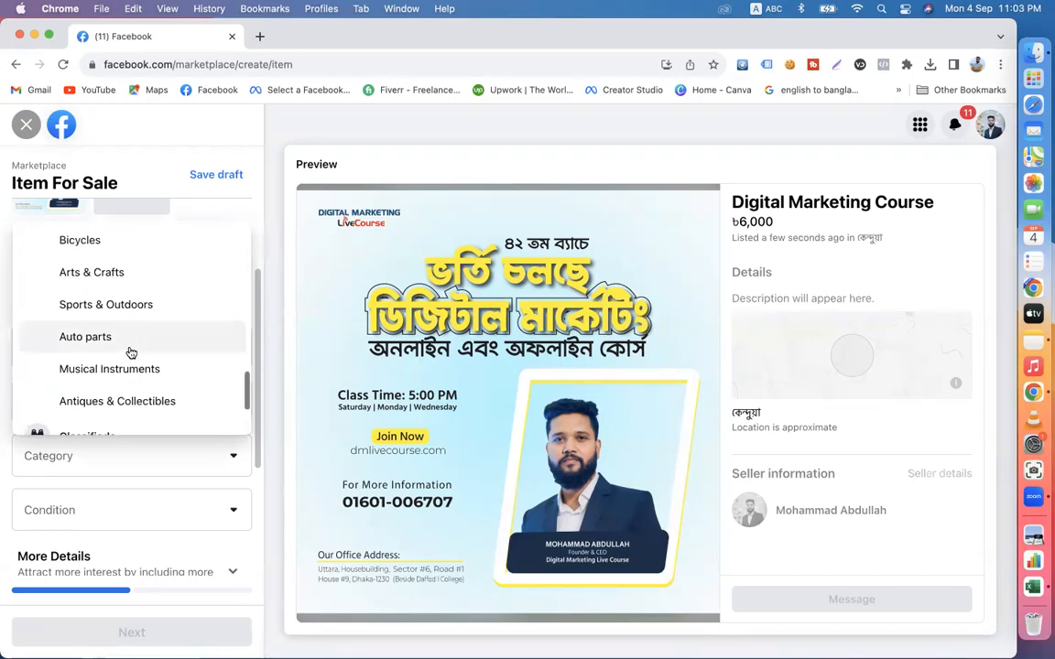
{"action": "scroll", "coordinate": [131, 352], "scroll_direction": "up", "scroll_amount": 8}
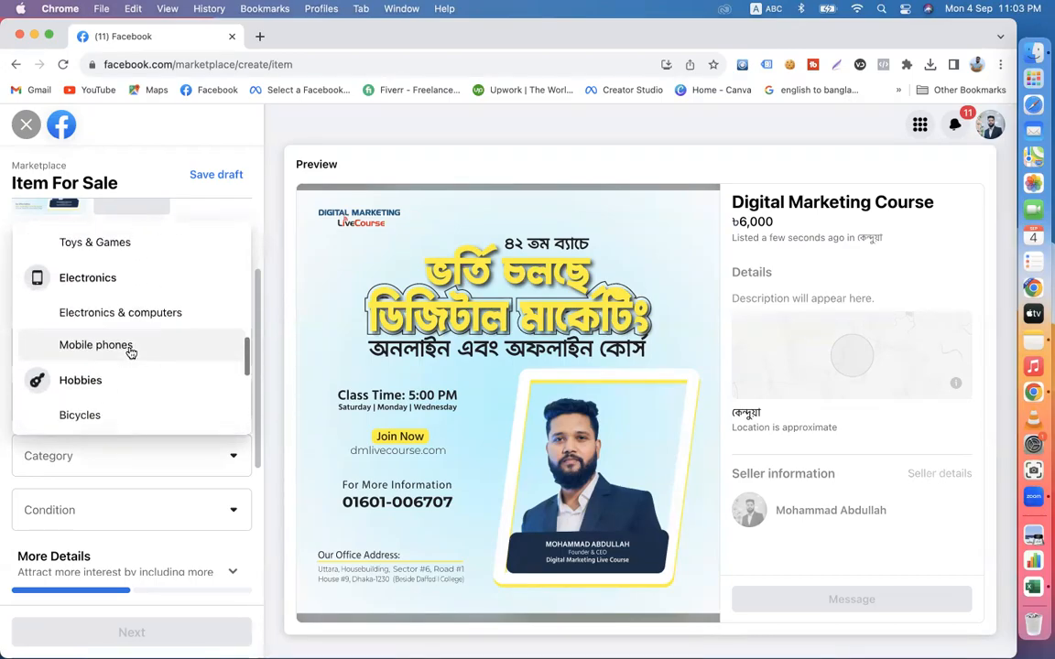
{"action": "scroll", "coordinate": [129, 351], "scroll_direction": "down", "scroll_amount": 2}
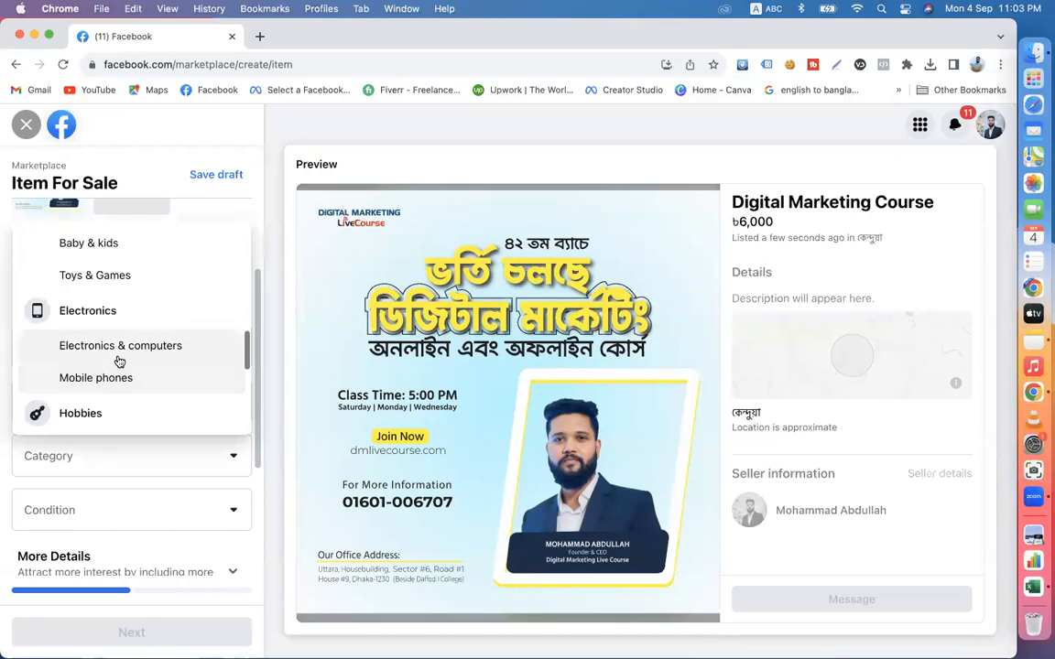
{"action": "left_click", "coordinate": [118, 356]}
- Set the listing's condition to New
{"action": "scroll", "coordinate": [147, 429], "scroll_direction": "down", "scroll_amount": 3}
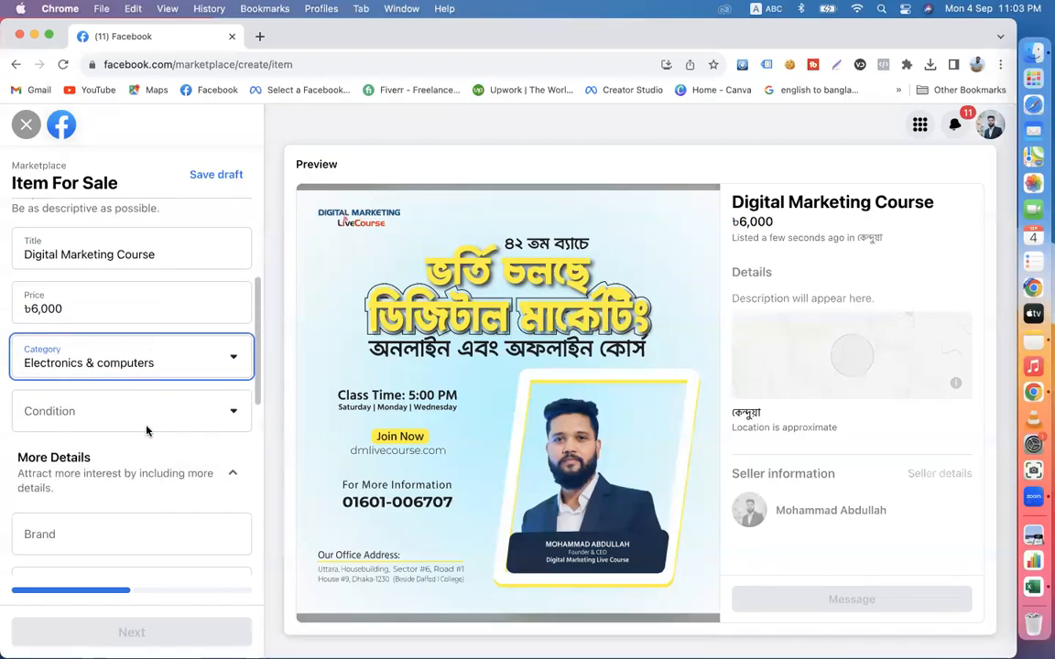
{"action": "left_click", "coordinate": [190, 399]}
{"action": "left_click", "coordinate": [45, 428]}
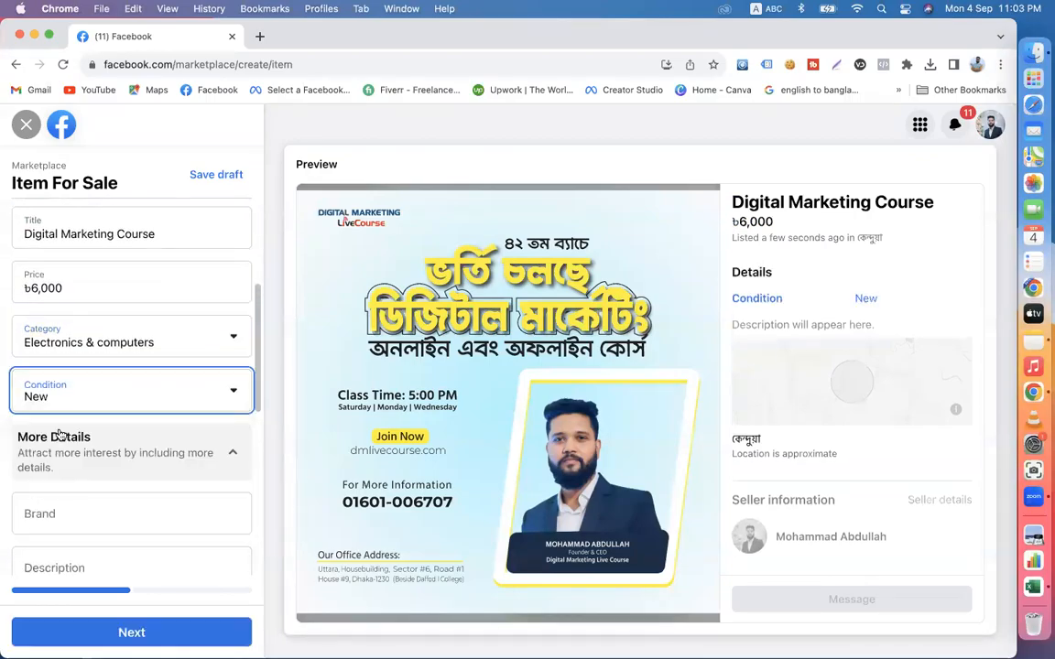
- Set the listing's brand to dmlivecourse
{"action": "scroll", "coordinate": [173, 454], "scroll_direction": "down", "scroll_amount": 2}
{"action": "left_click", "coordinate": [70, 428]}
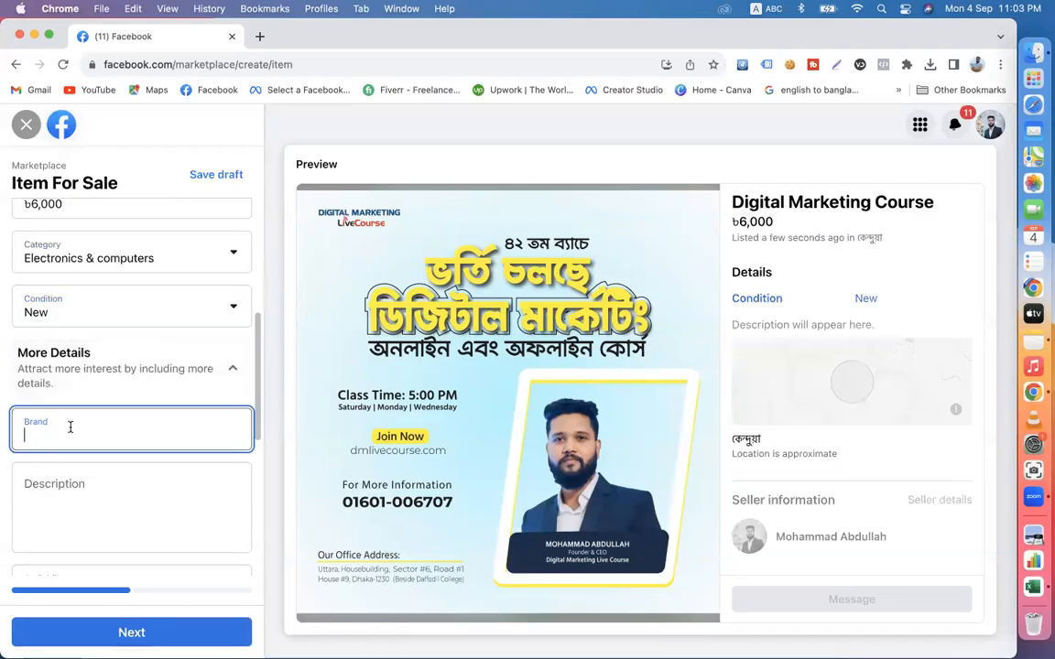
{"action": "type", "text": "DM"}
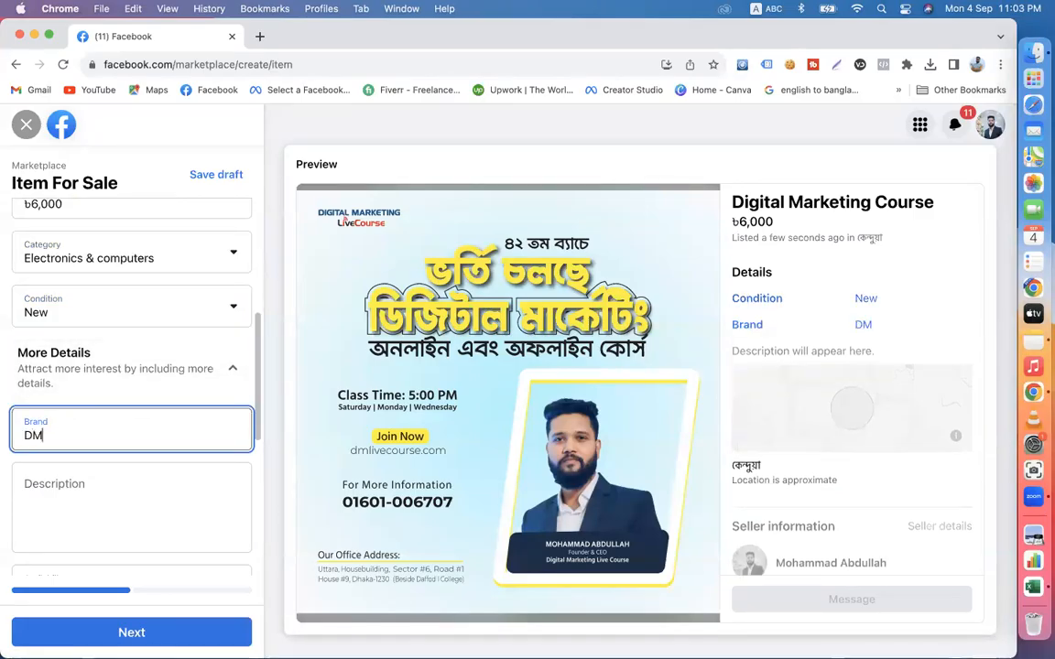
{"action": "type", "text": " LIve Course"}
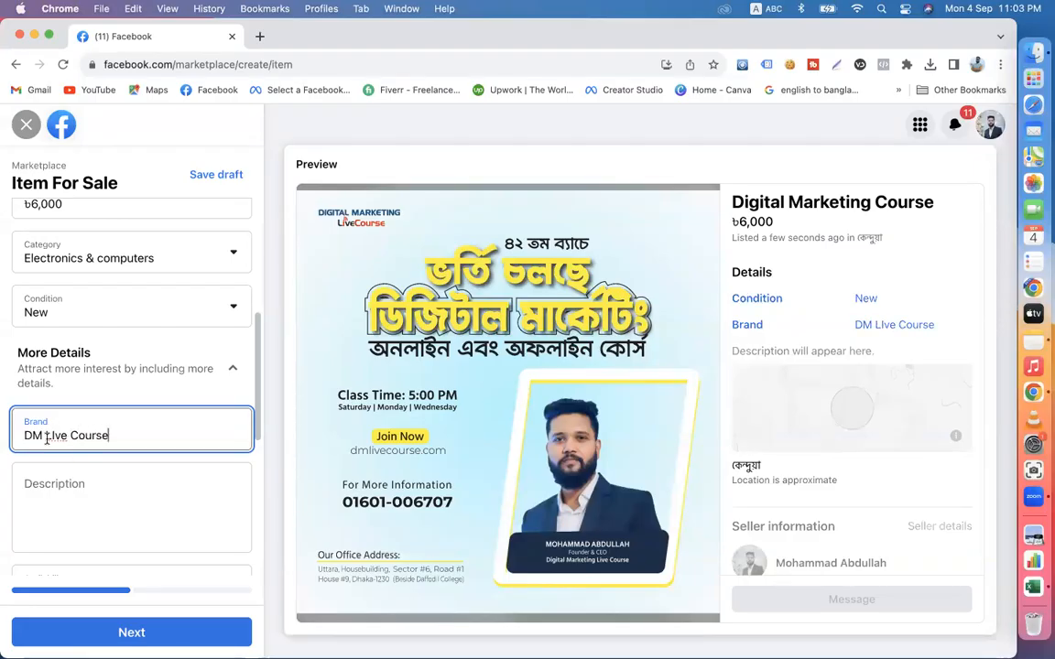
{"action": "left_click_drag", "start_coordinate": [132, 443], "coordinate": [18, 437]}
{"action": "type", "text": "dm"}
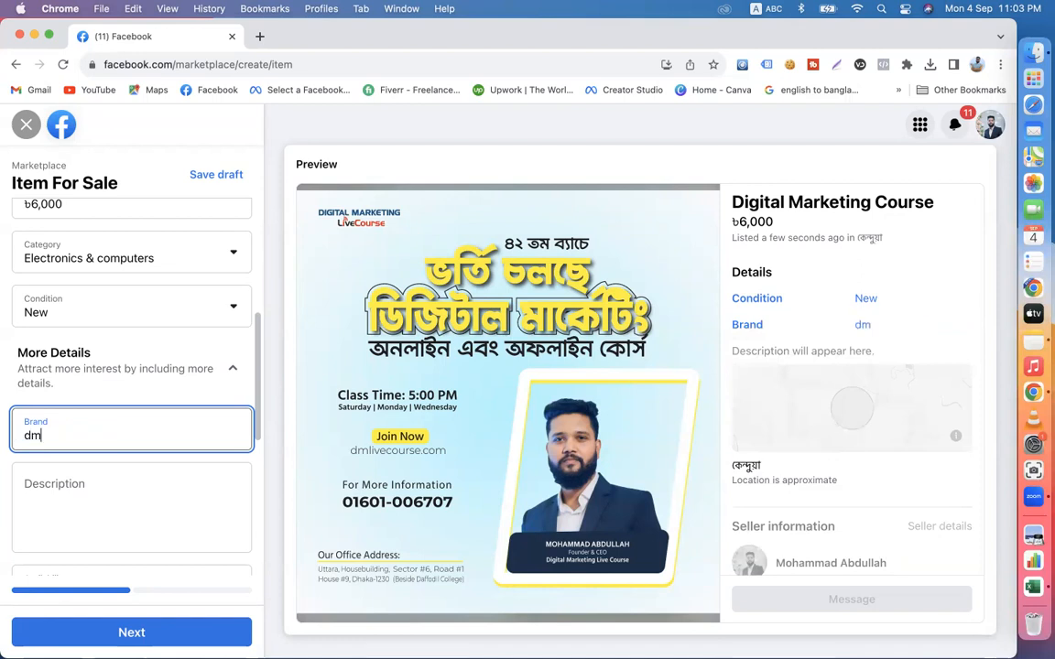
{"action": "type", "text": "livecourse"}
- Open the Digital Marketing Live Course Facebook page in a new tab and expand its batch 42 admission post in full
{"action": "left_click", "coordinate": [78, 494]}
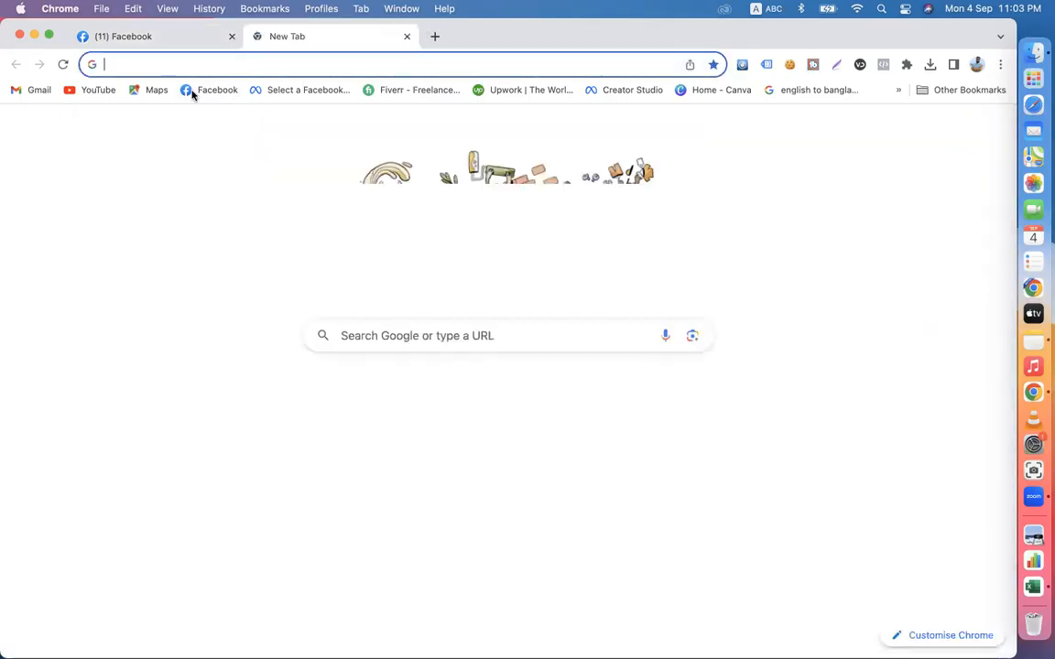
{"action": "left_click", "coordinate": [259, 37]}
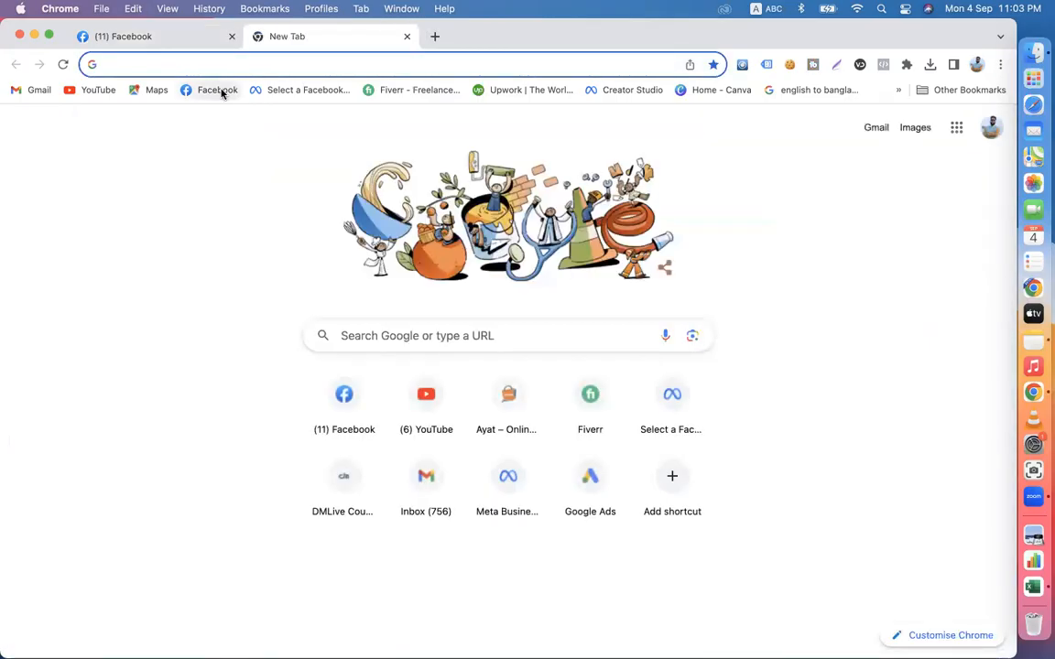
{"action": "left_click", "coordinate": [221, 89]}
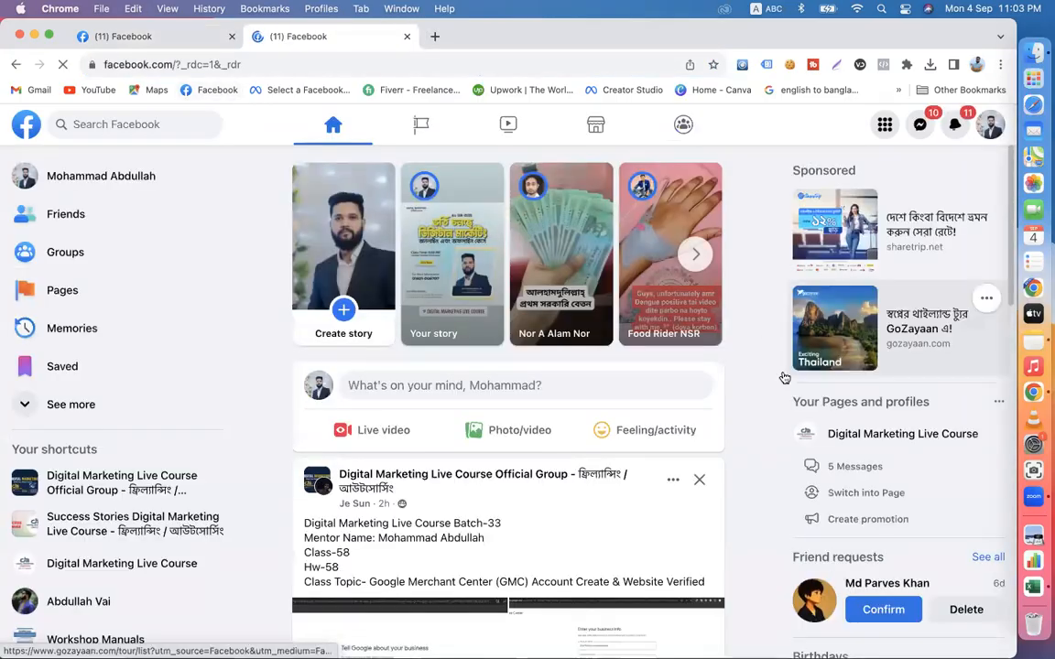
{"action": "left_click", "coordinate": [866, 435]}
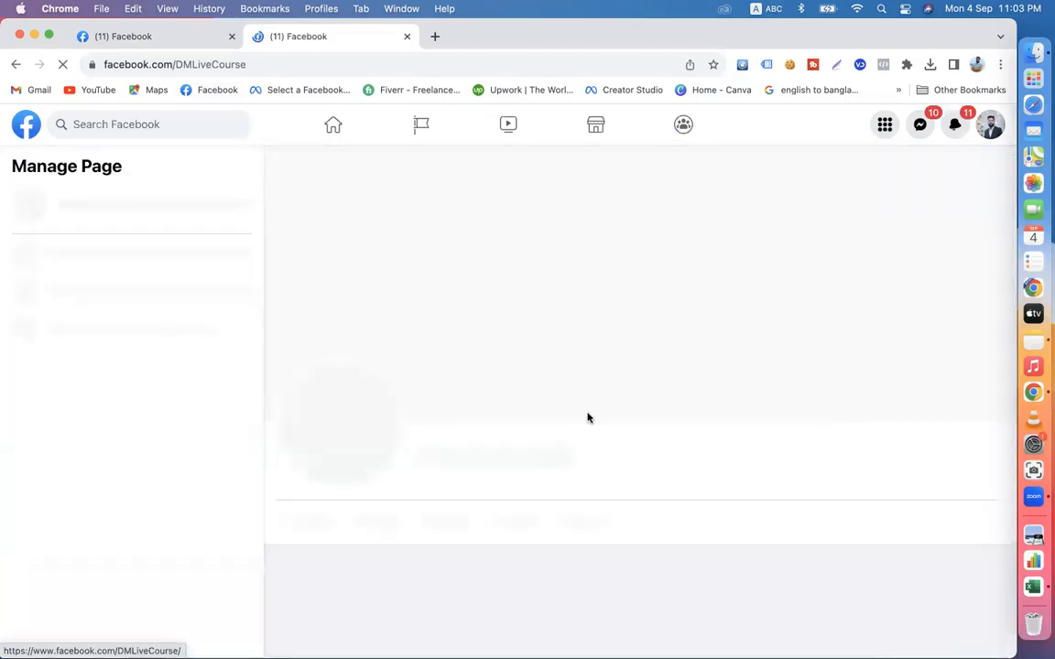
{"action": "scroll", "coordinate": [722, 473], "scroll_direction": "down", "scroll_amount": 15}
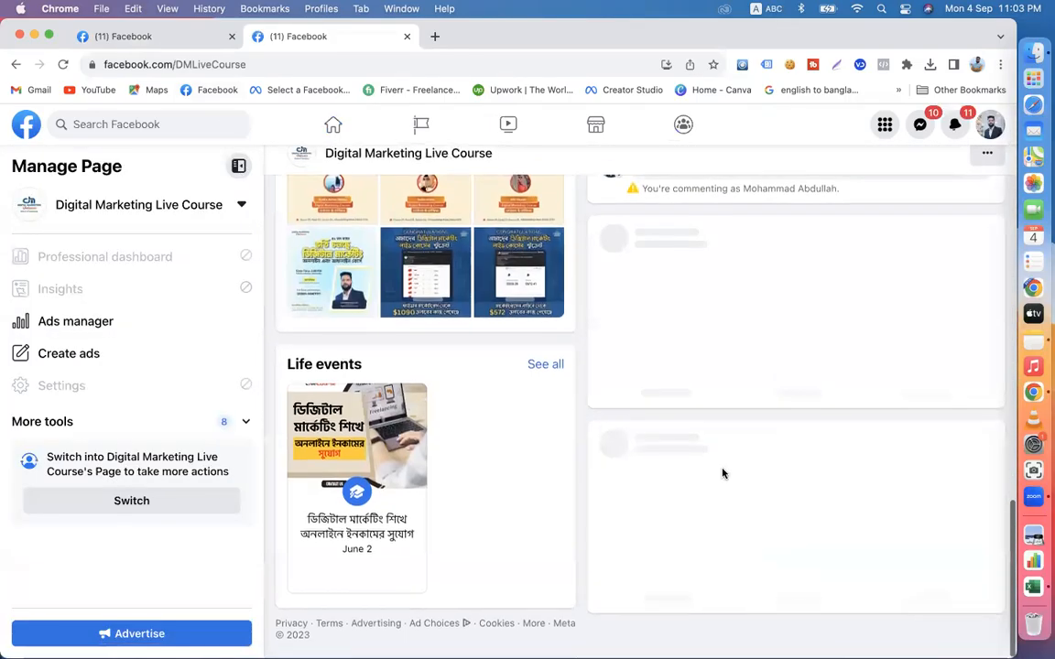
{"action": "scroll", "coordinate": [722, 474], "scroll_direction": "down", "scroll_amount": 20}
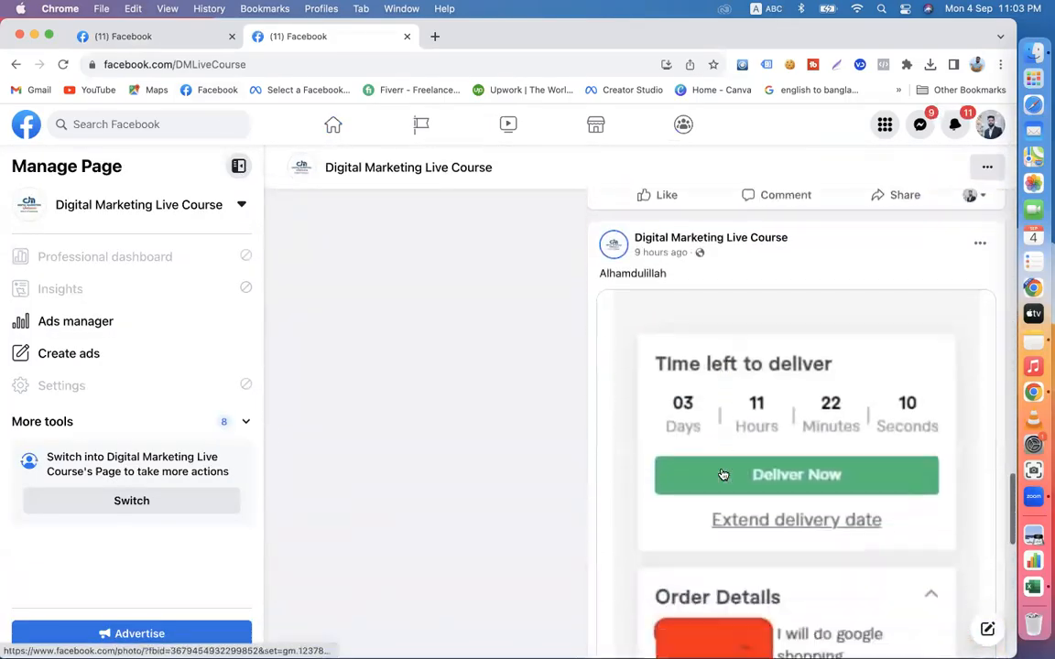
{"action": "scroll", "coordinate": [722, 467], "scroll_direction": "down", "scroll_amount": 5}
{"action": "scroll", "coordinate": [723, 471], "scroll_direction": "up", "scroll_amount": 4}
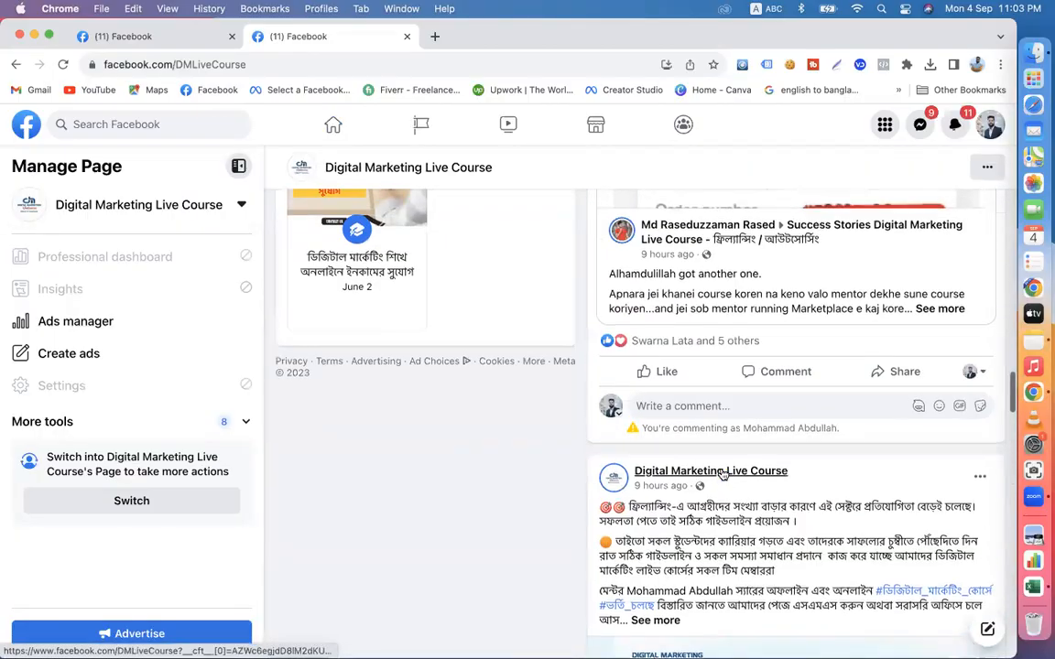
{"action": "scroll", "coordinate": [722, 473], "scroll_direction": "down", "scroll_amount": 2}
{"action": "scroll", "coordinate": [722, 473], "scroll_direction": "down", "scroll_amount": 1}
{"action": "left_click", "coordinate": [668, 318]}
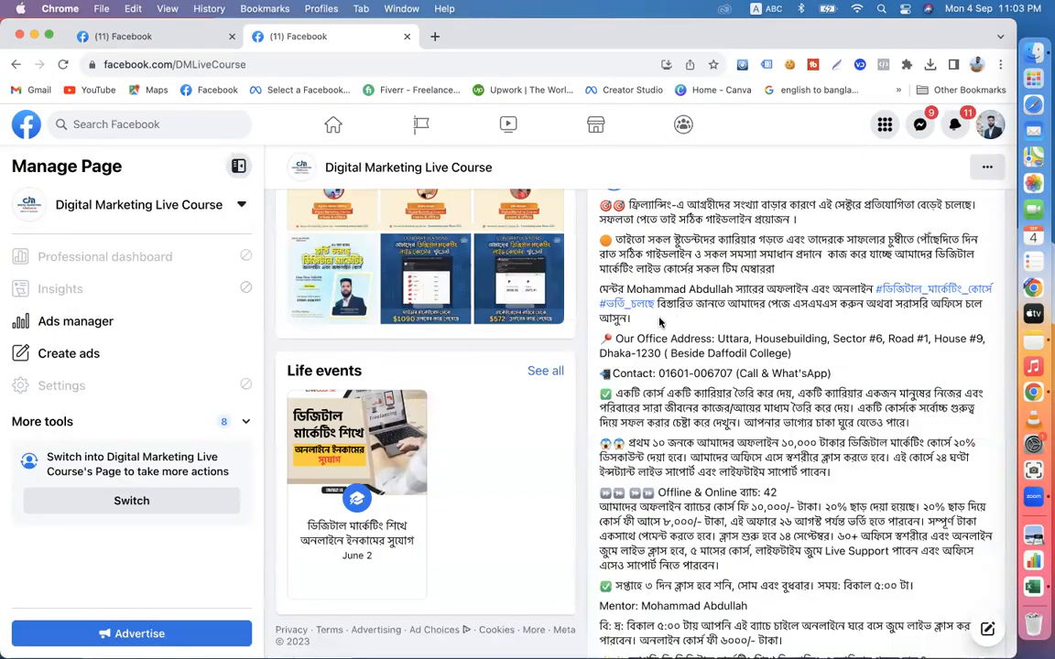
- Copy the whole text of the admission post, including its hashtags, into the Marketplace listing's description
{"action": "scroll", "coordinate": [804, 414], "scroll_direction": "up", "scroll_amount": 1}
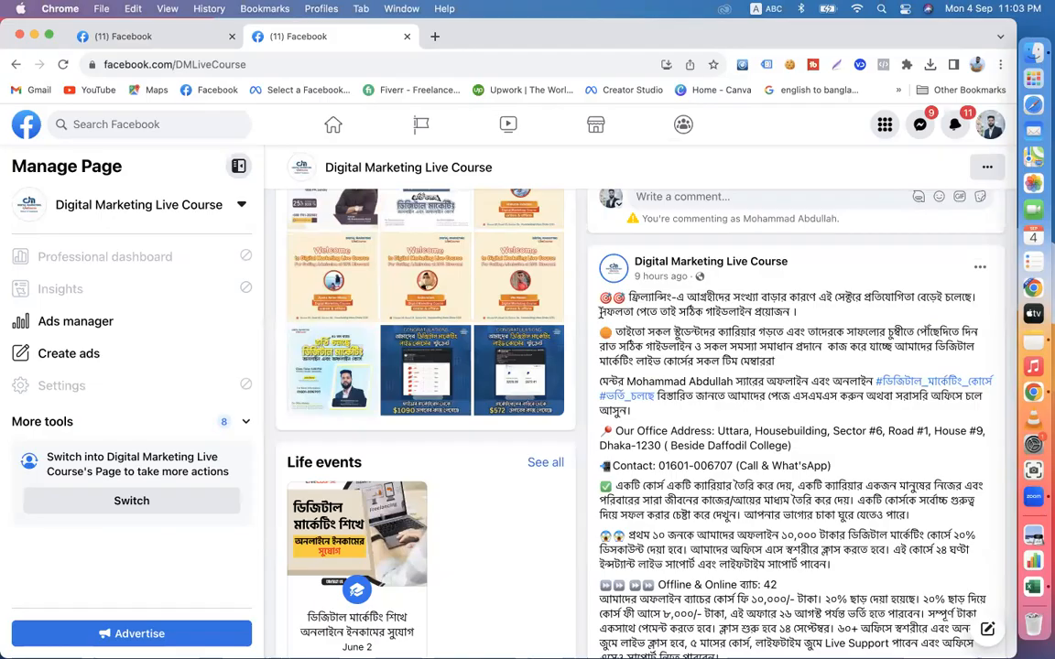
{"action": "left_click_drag", "start_coordinate": [593, 297], "coordinate": [855, 579]}
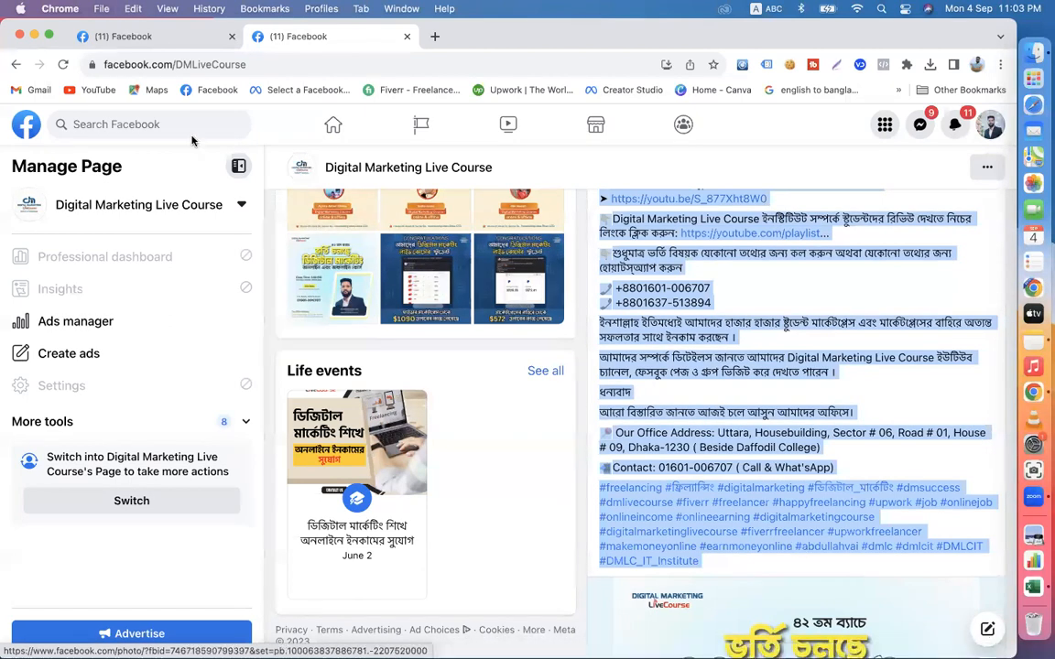
{"action": "left_click", "coordinate": [138, 37]}
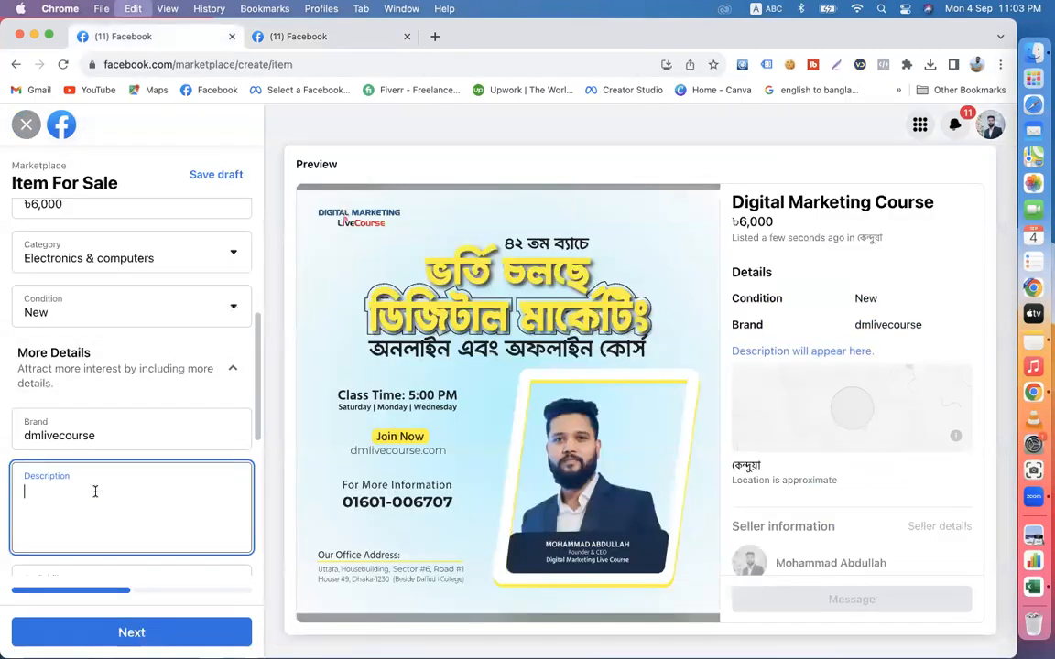
{"action": "key", "text": "super+v"}
- Insert blank lines in the description before the closing hashtags, the final contact line and the final office address
{"action": "left_click", "coordinate": [101, 390]}
{"action": "key", "text": "Return"}
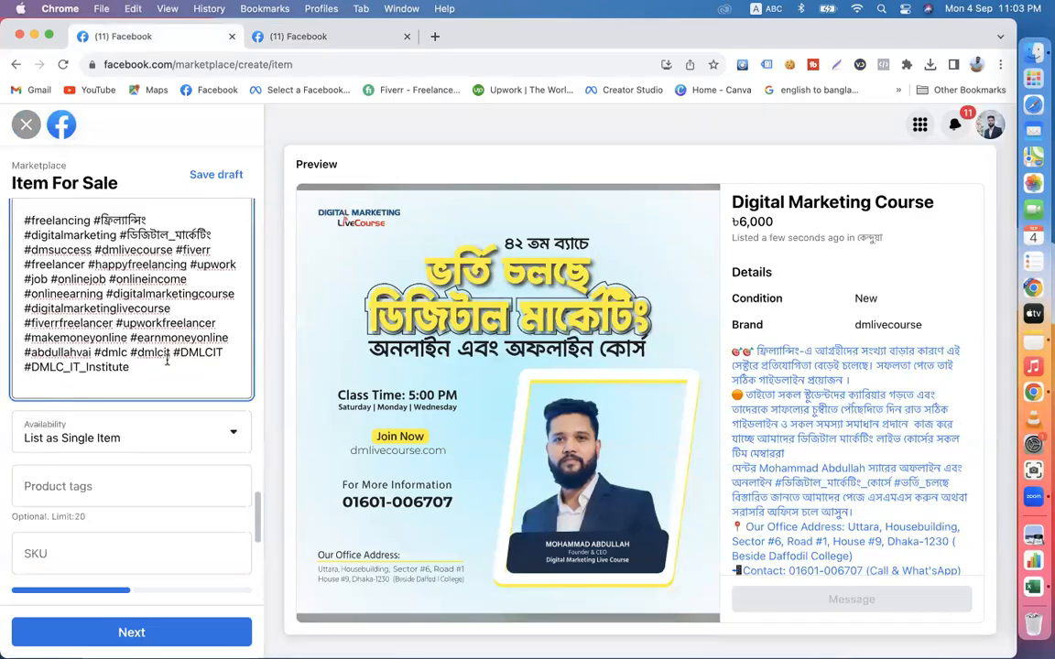
{"action": "scroll", "coordinate": [162, 370], "scroll_direction": "up", "scroll_amount": 5}
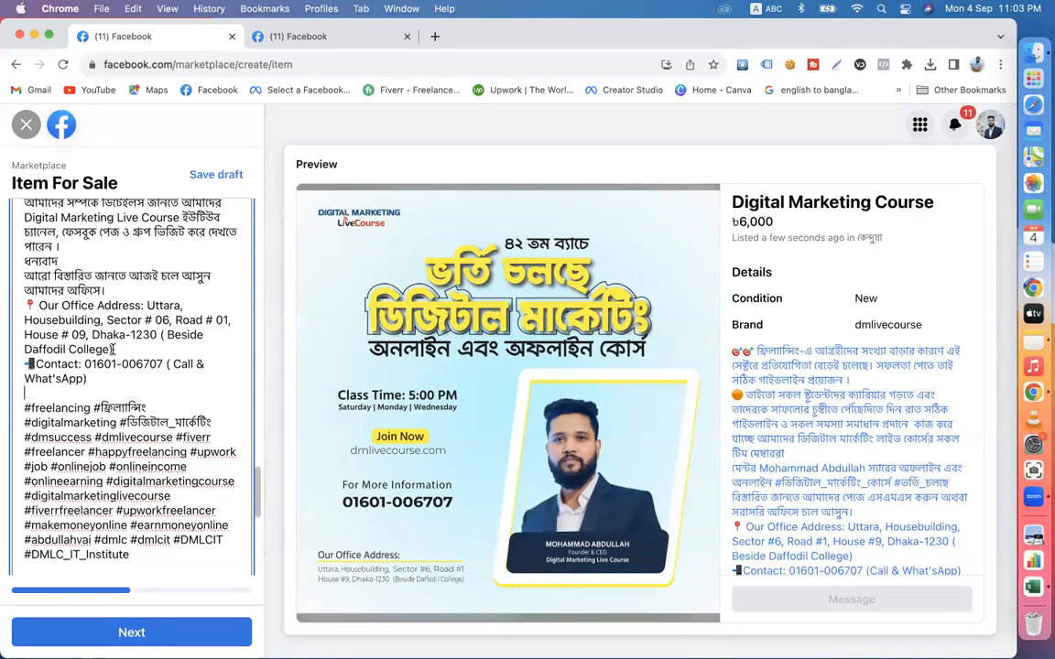
{"action": "left_click", "coordinate": [113, 349]}
{"action": "key", "text": "Return"}
{"action": "scroll", "coordinate": [119, 339], "scroll_direction": "up", "scroll_amount": 5}
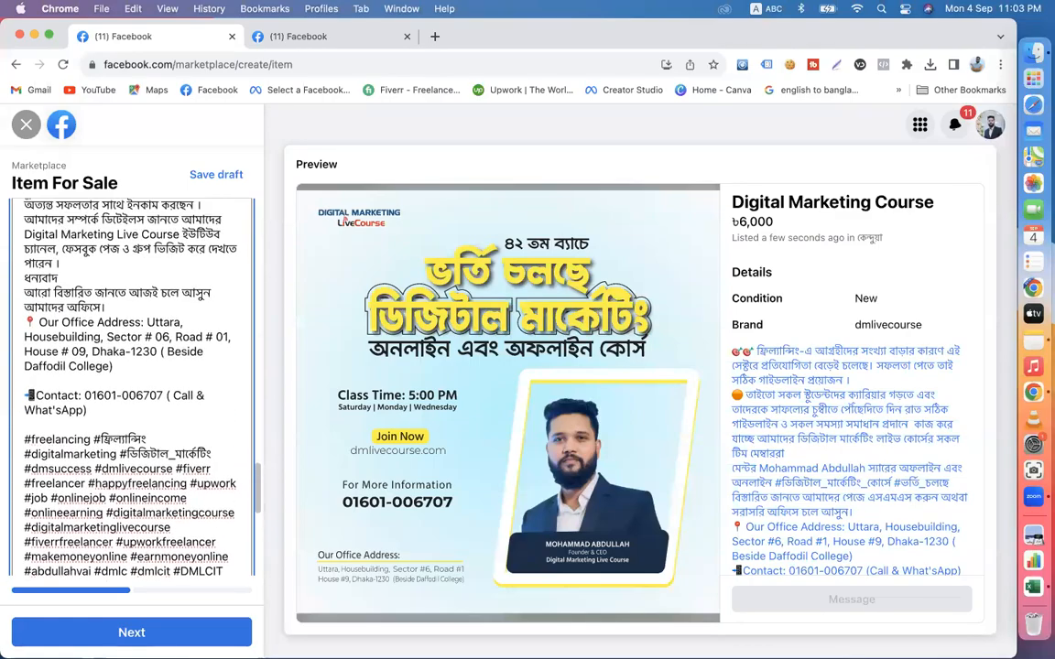
{"action": "left_click", "coordinate": [115, 328]}
{"action": "key", "text": "Return"}
- Separate the ধন্যবাদ line with blank lines above and below, and insert one before the "আমাদের সম্পর্কে" paragraph
{"action": "scroll", "coordinate": [71, 335], "scroll_direction": "up", "scroll_amount": 5}
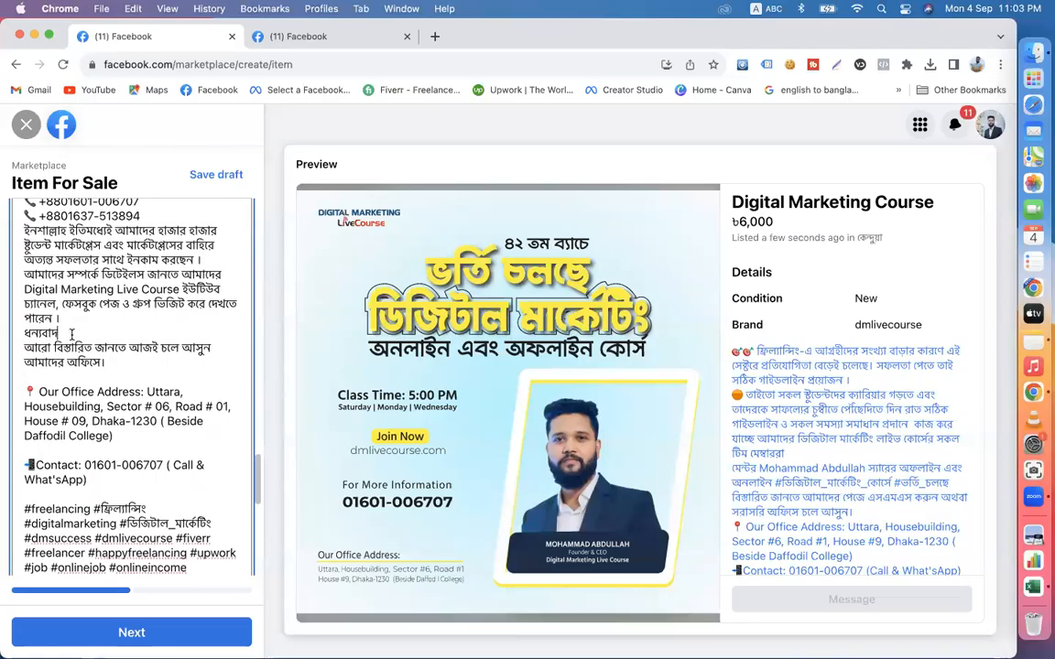
{"action": "key", "text": "Return"}
{"action": "scroll", "coordinate": [71, 335], "scroll_direction": "up", "scroll_amount": 5}
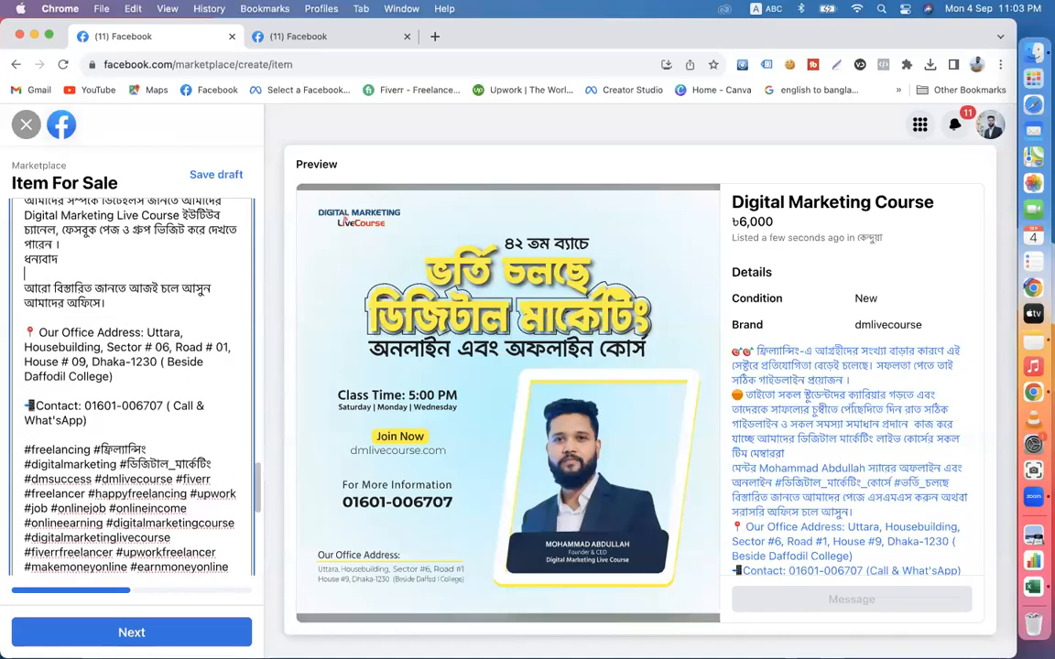
{"action": "left_click", "coordinate": [62, 320]}
{"action": "key", "text": "Return"}
{"action": "scroll", "coordinate": [156, 334], "scroll_direction": "up", "scroll_amount": 5}
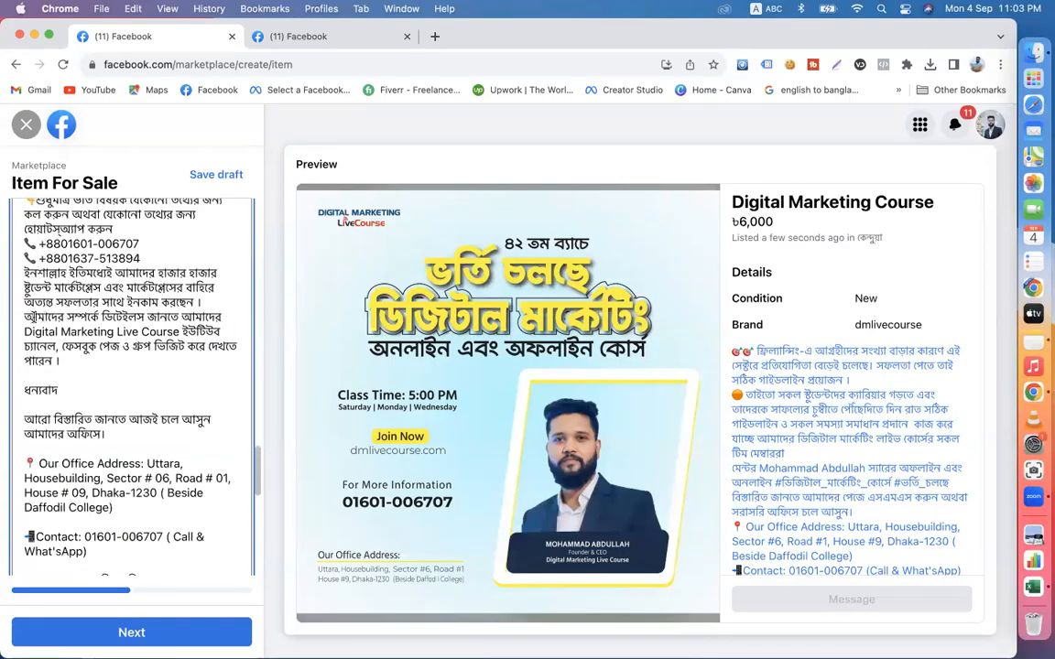
{"action": "left_click", "coordinate": [26, 316]}
{"action": "key", "text": "Return"}
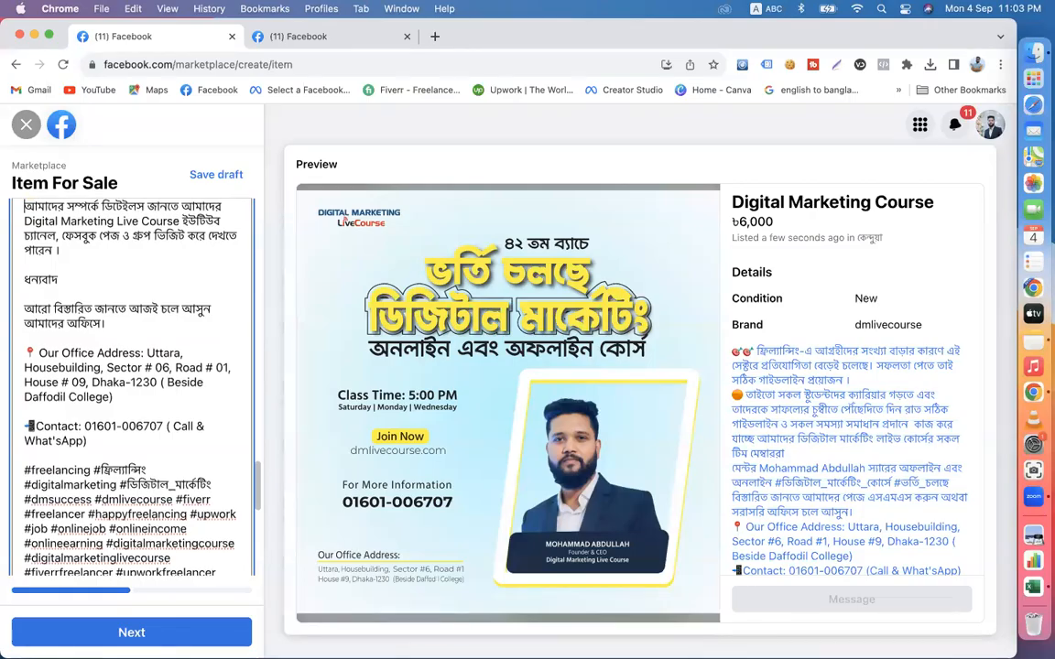
- Insert blank lines in the description before the ইনশাল্লাহ paragraph and before the admission enquiry paragraph with the phone numbers
{"action": "scroll", "coordinate": [25, 316], "scroll_direction": "up", "scroll_amount": 5}
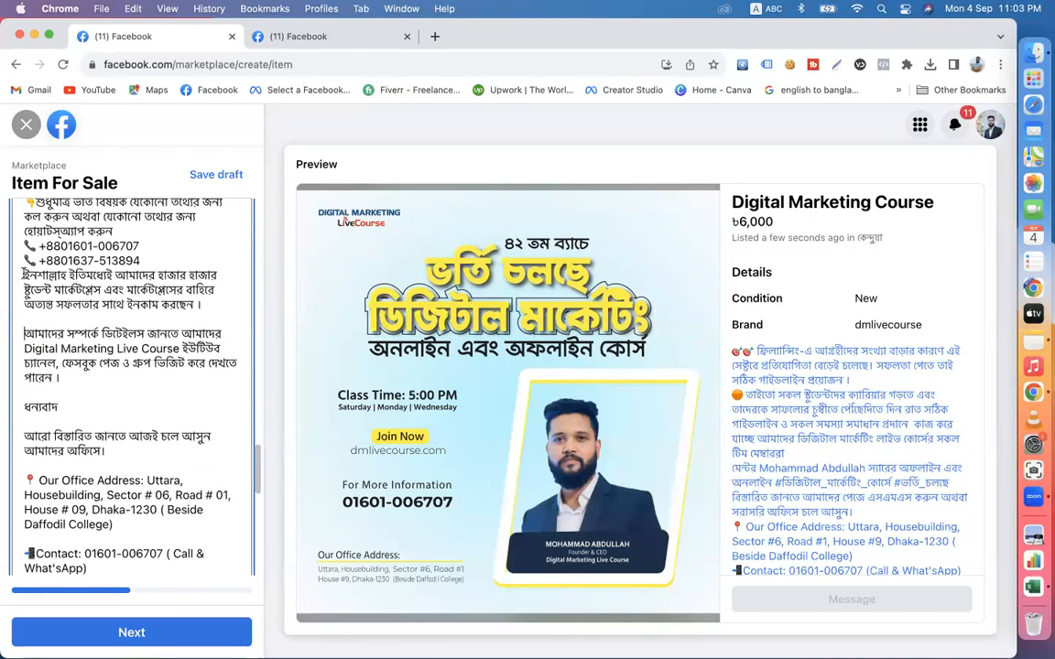
{"action": "left_click", "coordinate": [24, 275]}
{"action": "key", "text": "Return"}
{"action": "scroll", "coordinate": [37, 270], "scroll_direction": "up", "scroll_amount": 5}
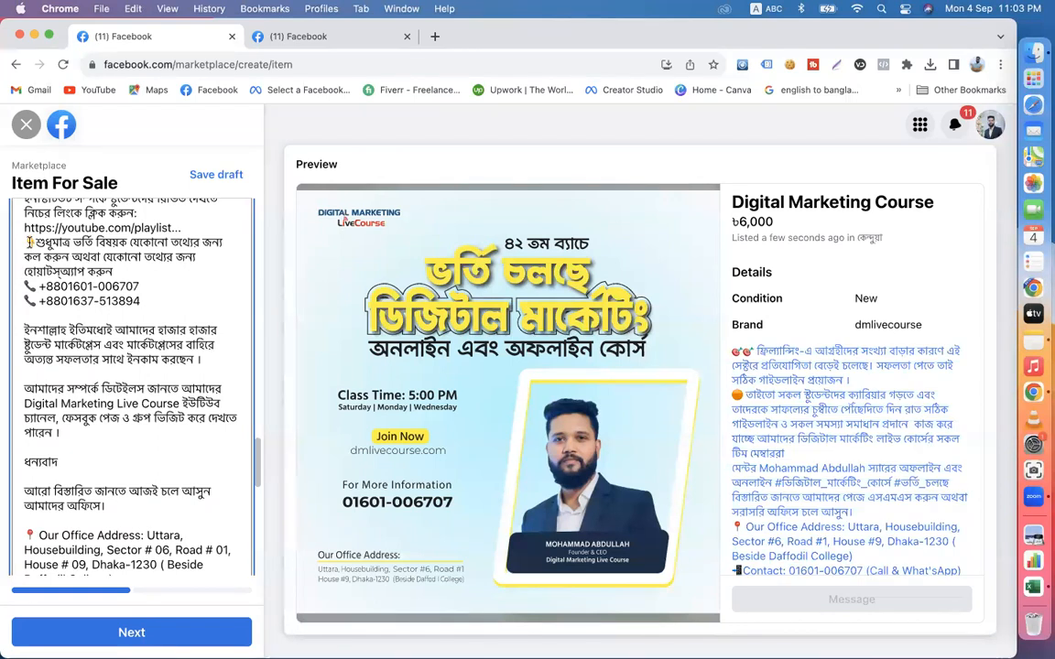
{"action": "scroll", "coordinate": [47, 309], "scroll_direction": "down", "scroll_amount": 1}
{"action": "scroll", "coordinate": [47, 310], "scroll_direction": "up", "scroll_amount": 5}
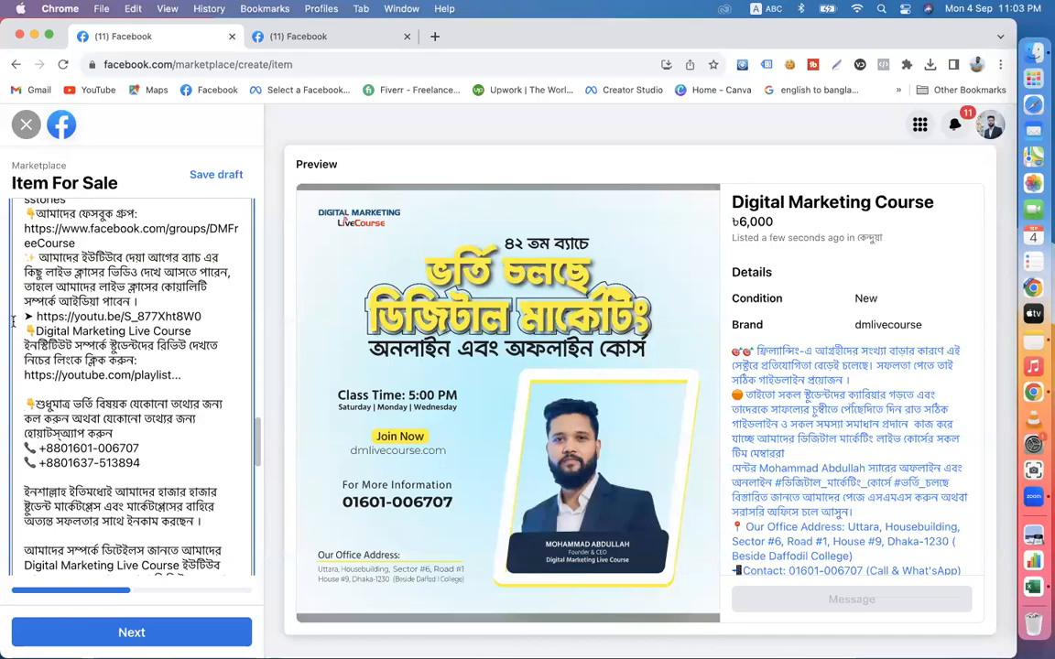
- Insert blank lines before the student review paragraph, the youtu.be video link and the paragraph about earlier batches' live class videos
{"action": "left_click", "coordinate": [26, 331]}
{"action": "key", "text": "Return"}
{"action": "scroll", "coordinate": [27, 325], "scroll_direction": "up", "scroll_amount": 4}
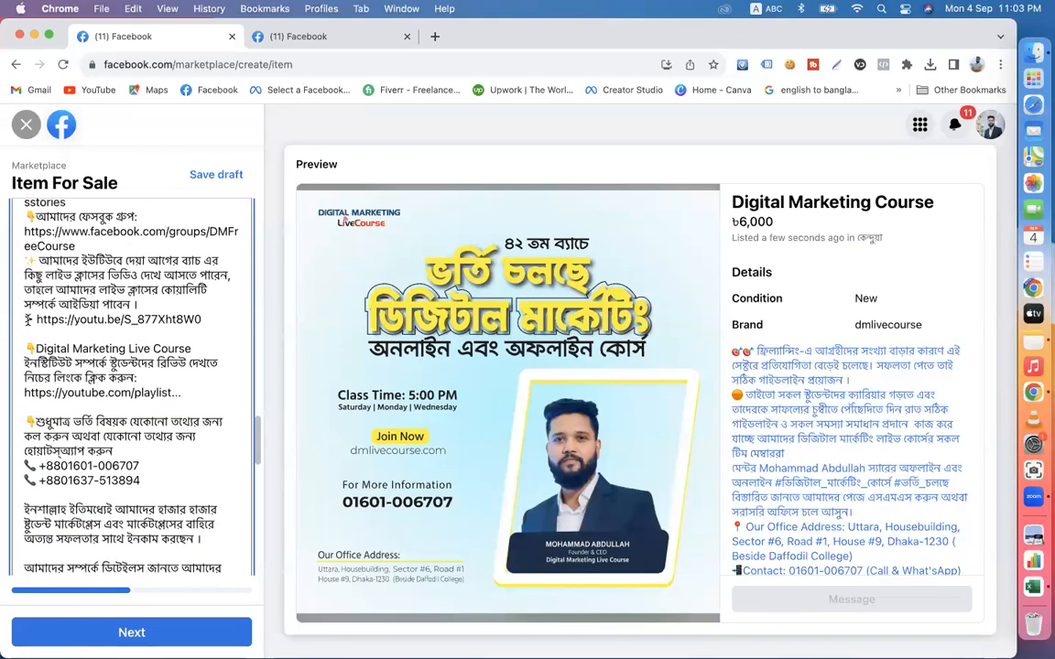
{"action": "left_click", "coordinate": [27, 318]}
{"action": "key", "text": "Return"}
{"action": "scroll", "coordinate": [28, 302], "scroll_direction": "up", "scroll_amount": 5}
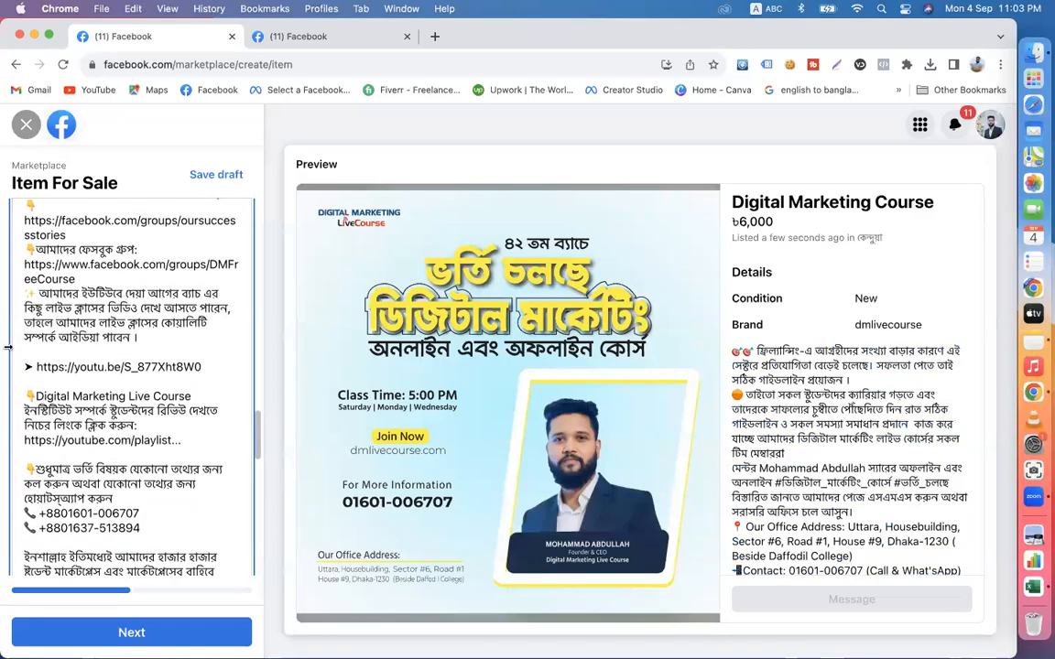
{"action": "left_click", "coordinate": [27, 294]}
{"action": "key", "text": "Return"}
- Insert blank lines in the description before the Facebook group line and before the paragraph about students' earnings
{"action": "scroll", "coordinate": [26, 339], "scroll_direction": "up", "scroll_amount": 5}
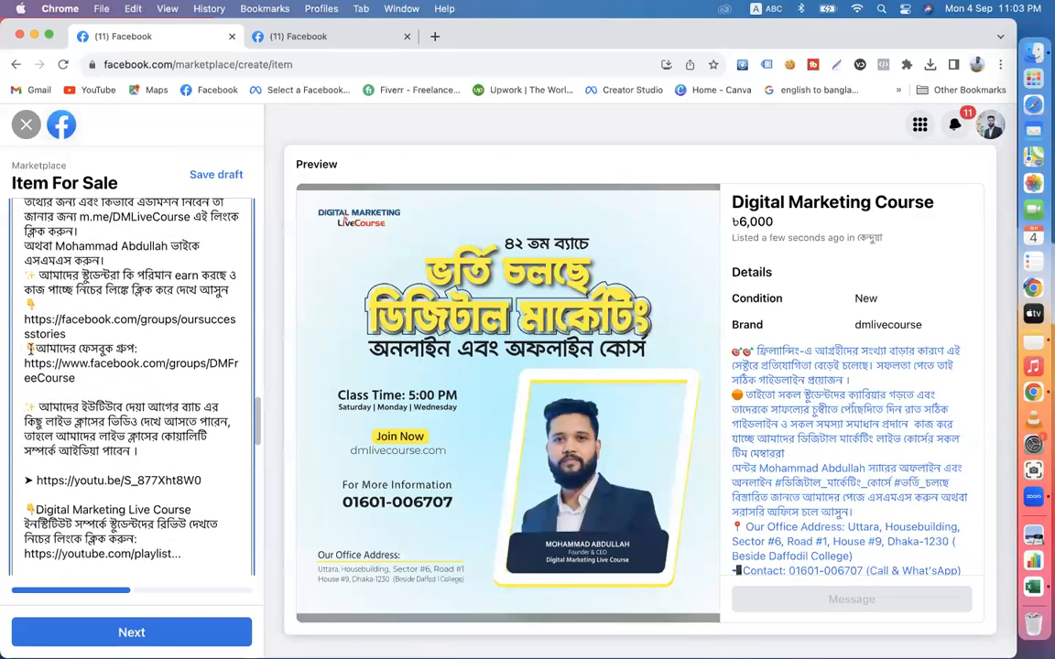
{"action": "left_click", "coordinate": [26, 348]}
{"action": "key", "text": "Return"}
{"action": "scroll", "coordinate": [18, 311], "scroll_direction": "up", "scroll_amount": 5}
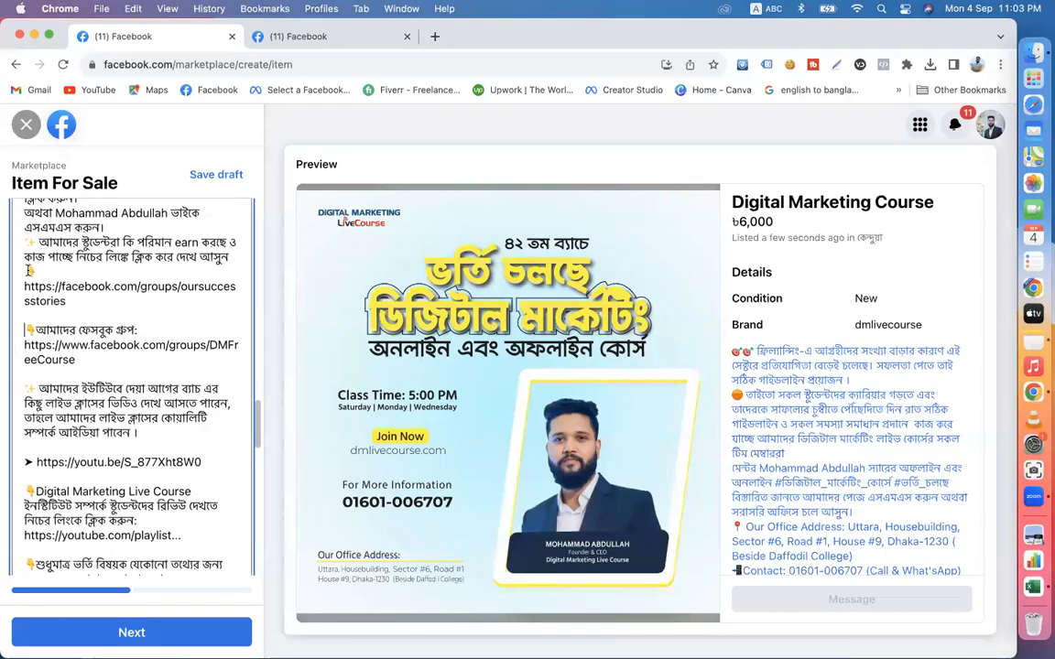
{"action": "scroll", "coordinate": [27, 270], "scroll_direction": "down", "scroll_amount": 3}
{"action": "scroll", "coordinate": [27, 316], "scroll_direction": "up", "scroll_amount": 6}
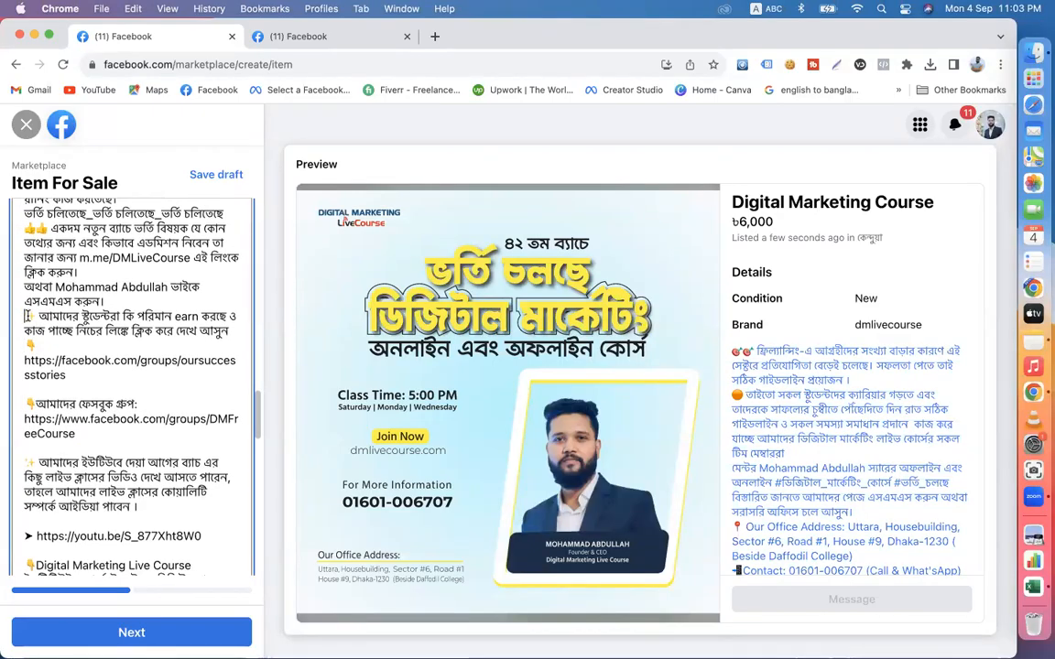
{"action": "left_click", "coordinate": [29, 316]}
{"action": "key", "text": "Return"}
- Insert blank lines before the অথবা messaging line, the 👍👍 new-batch paragraph and the repeated ভর্তি চলিতেছে line
{"action": "scroll", "coordinate": [40, 343], "scroll_direction": "up", "scroll_amount": 5}
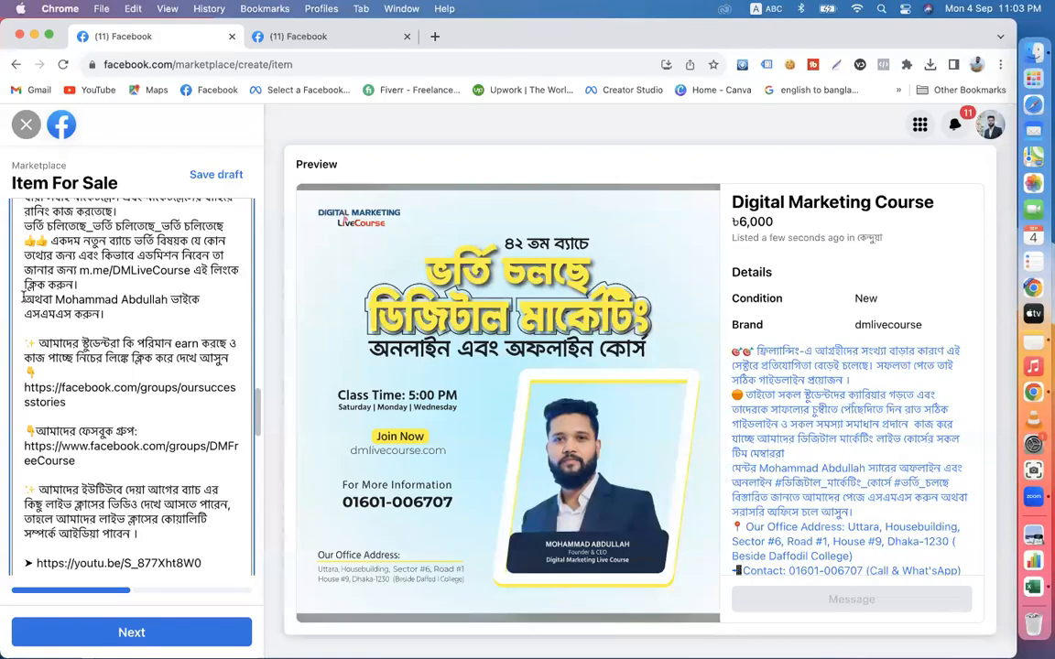
{"action": "left_click", "coordinate": [23, 299]}
{"action": "key", "text": "Return"}
{"action": "scroll", "coordinate": [23, 298], "scroll_direction": "up", "scroll_amount": 4}
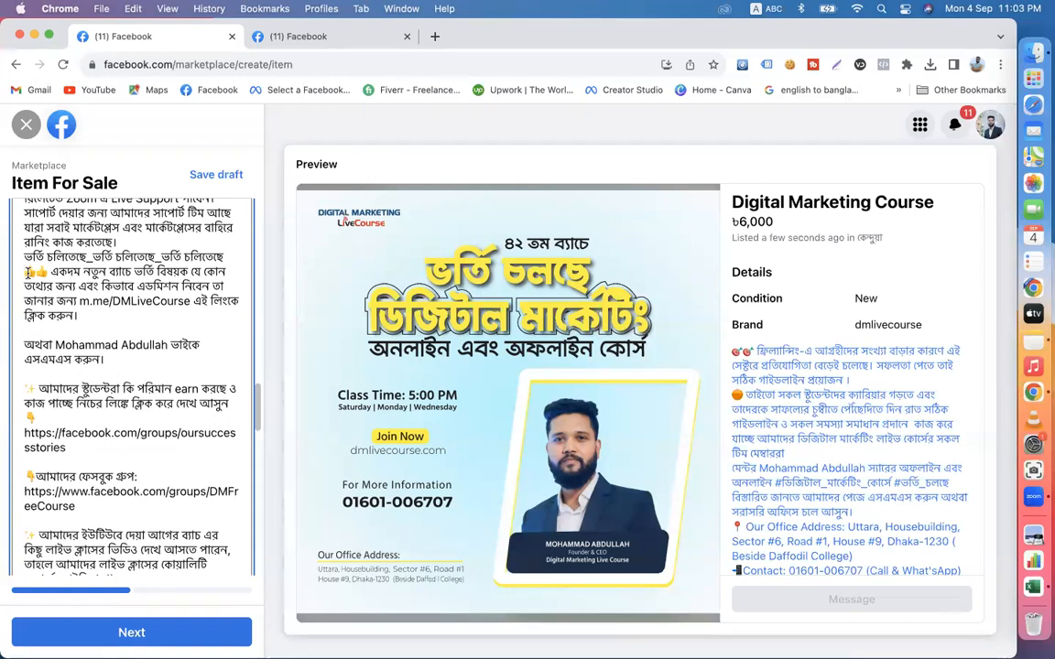
{"action": "left_click", "coordinate": [28, 272]}
{"action": "key", "text": "Return"}
{"action": "scroll", "coordinate": [27, 302], "scroll_direction": "up", "scroll_amount": 6}
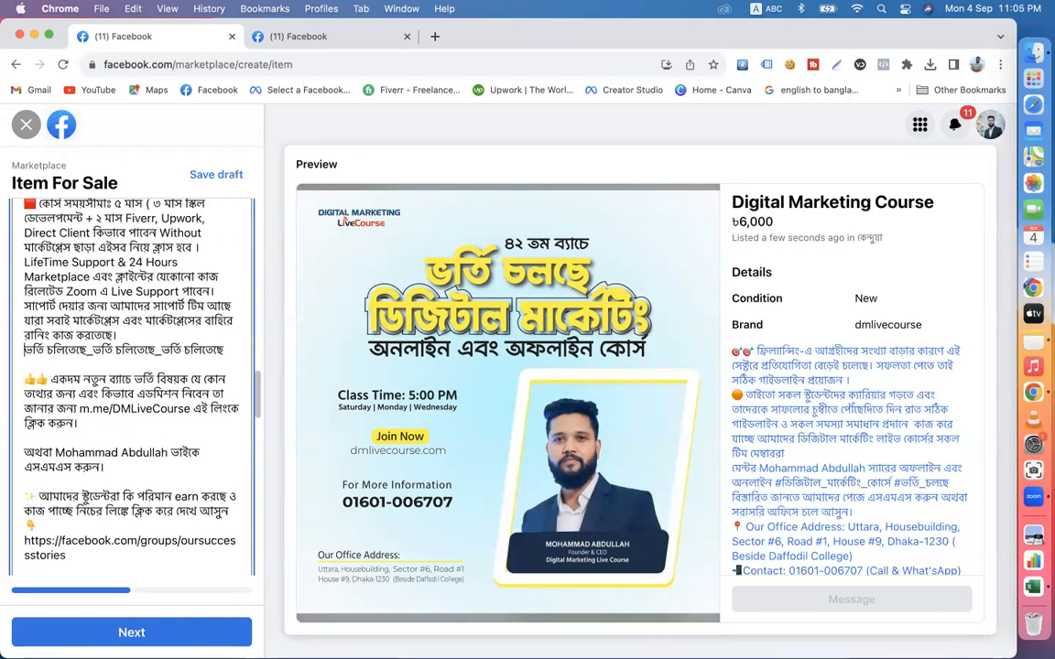
{"action": "scroll", "coordinate": [25, 314], "scroll_direction": "down", "scroll_amount": 3}
{"action": "scroll", "coordinate": [37, 274], "scroll_direction": "up", "scroll_amount": 5}
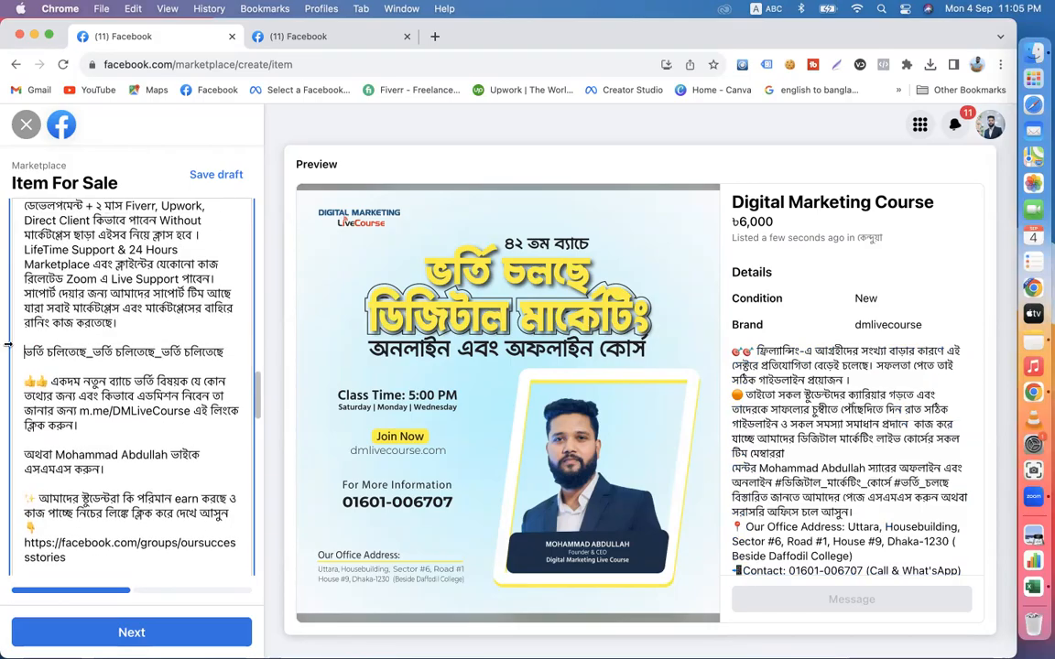
{"action": "scroll", "coordinate": [38, 287], "scroll_direction": "up", "scroll_amount": 2}
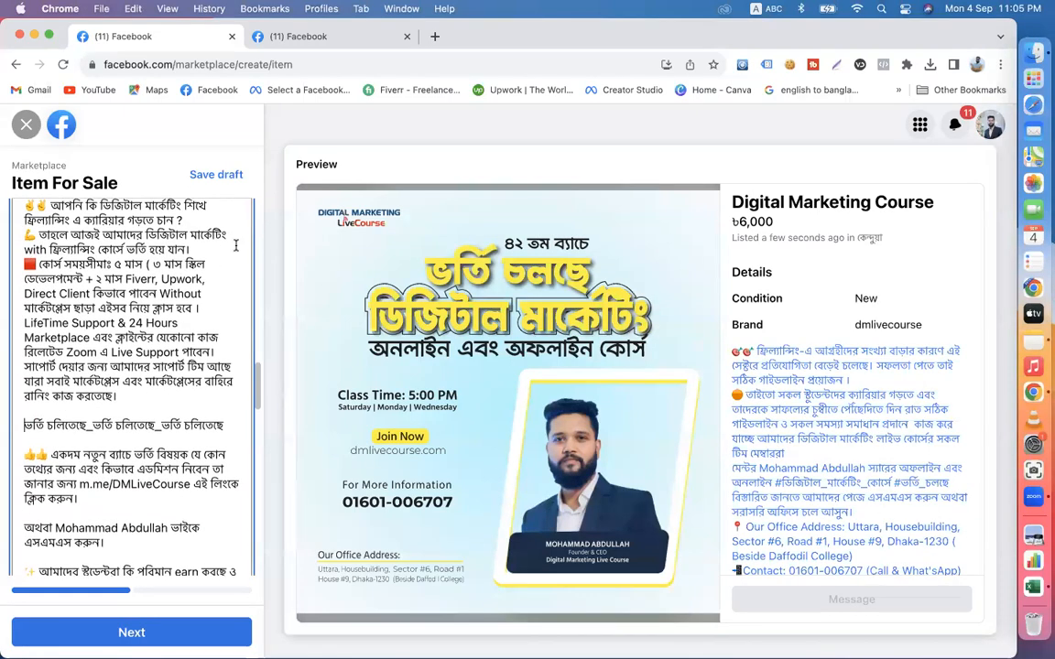
- Insert blank lines in the description before the 🟥 course-duration paragraph, the 💪 enrolment paragraph and the ✌️✌️ question paragraph
{"action": "left_click", "coordinate": [191, 246]}
{"action": "key", "text": "Return"}
{"action": "scroll", "coordinate": [191, 246], "scroll_direction": "up", "scroll_amount": 4}
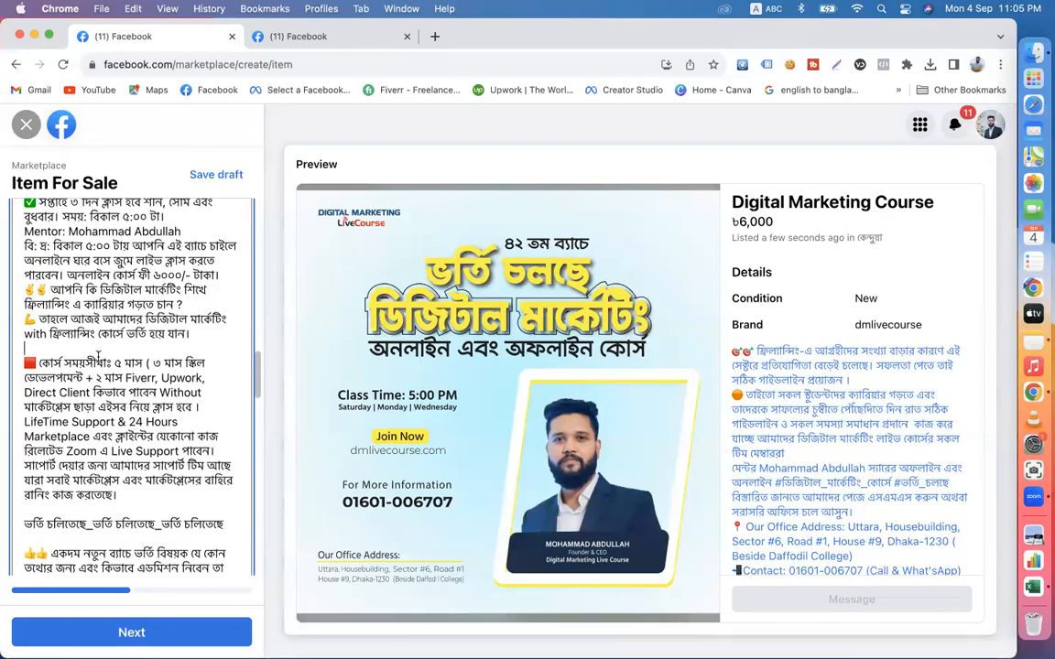
{"action": "scroll", "coordinate": [137, 352], "scroll_direction": "up", "scroll_amount": 2}
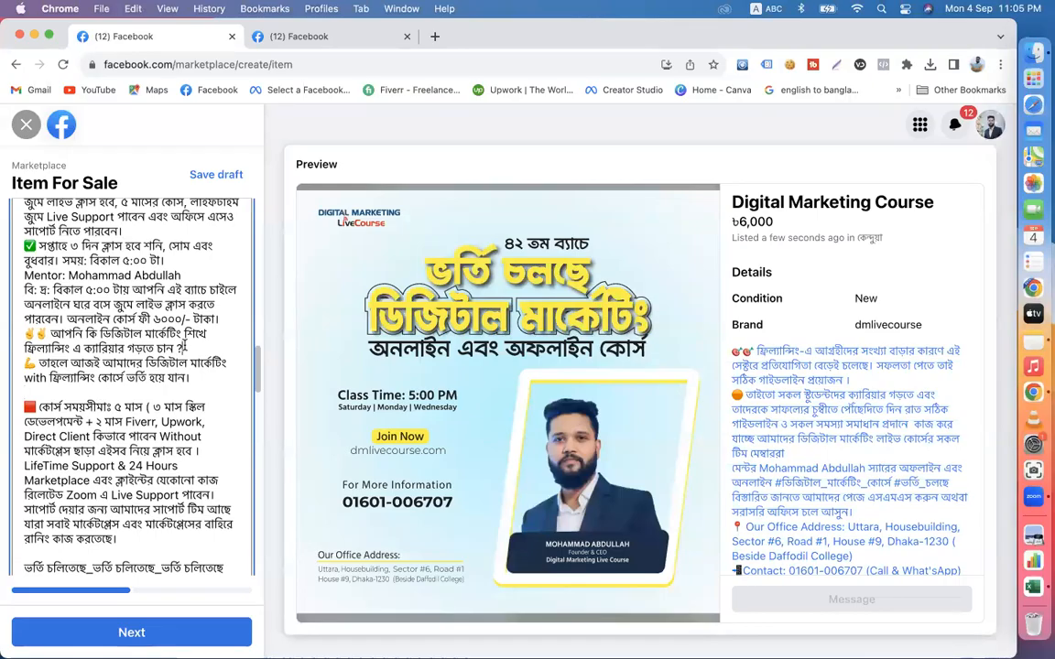
{"action": "scroll", "coordinate": [183, 347], "scroll_direction": "down", "scroll_amount": 5}
{"action": "scroll", "coordinate": [133, 384], "scroll_direction": "up", "scroll_amount": 4}
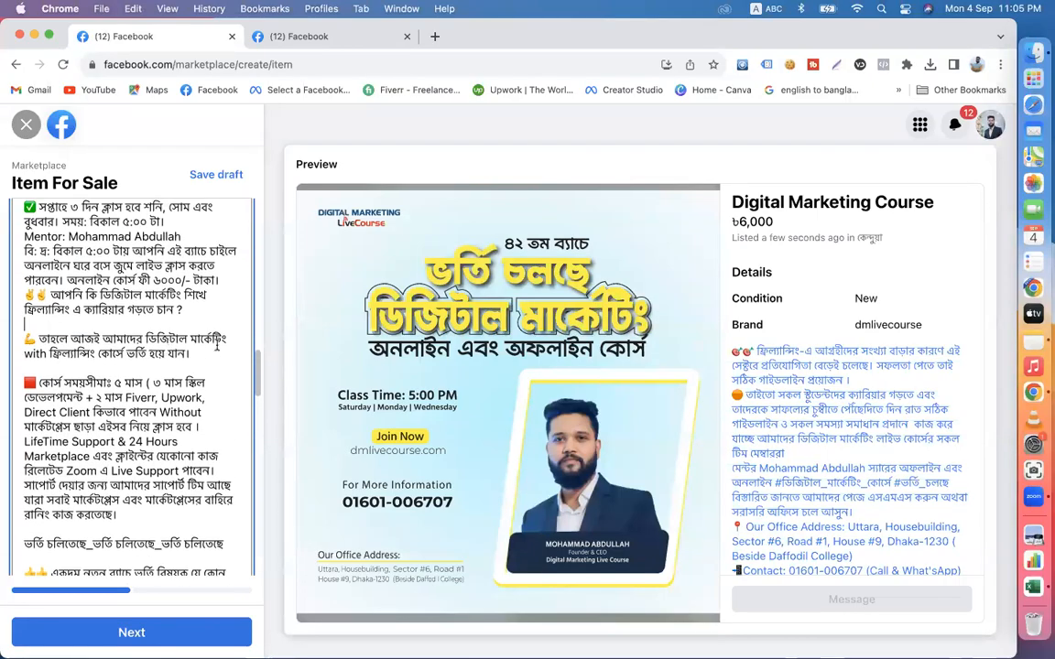
{"action": "left_click", "coordinate": [226, 277]}
{"action": "key", "text": "Return"}
{"action": "scroll", "coordinate": [226, 276], "scroll_direction": "up", "scroll_amount": 5}
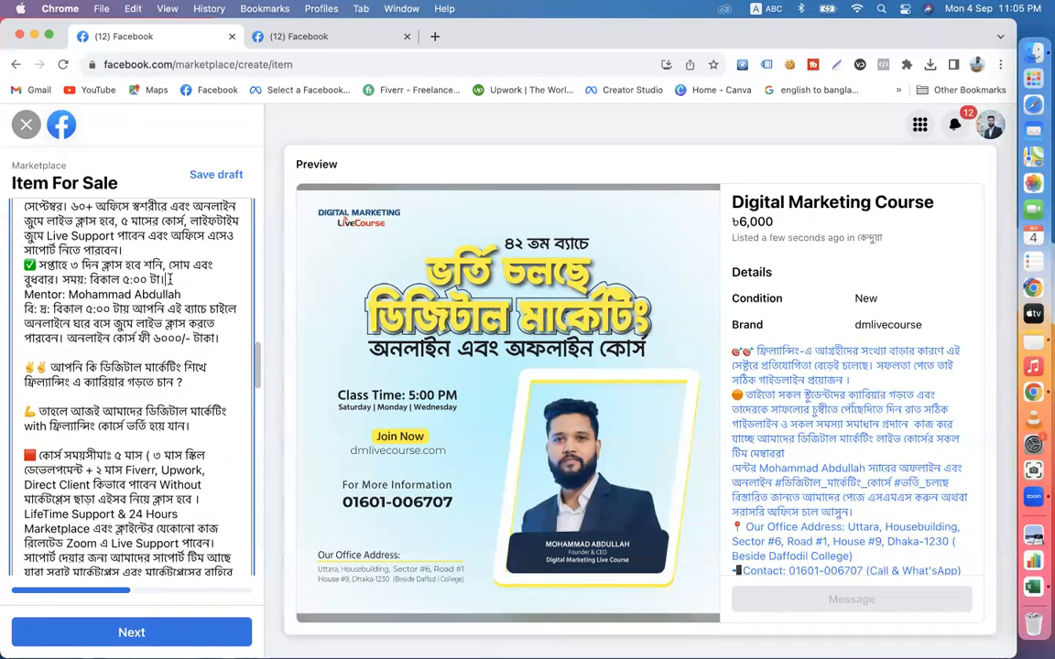
- Insert blank lines in the description before the Mentor line and before the ✅ weekly class schedule paragraph
{"action": "key", "text": "Return"}
{"action": "scroll", "coordinate": [183, 330], "scroll_direction": "up", "scroll_amount": 4}
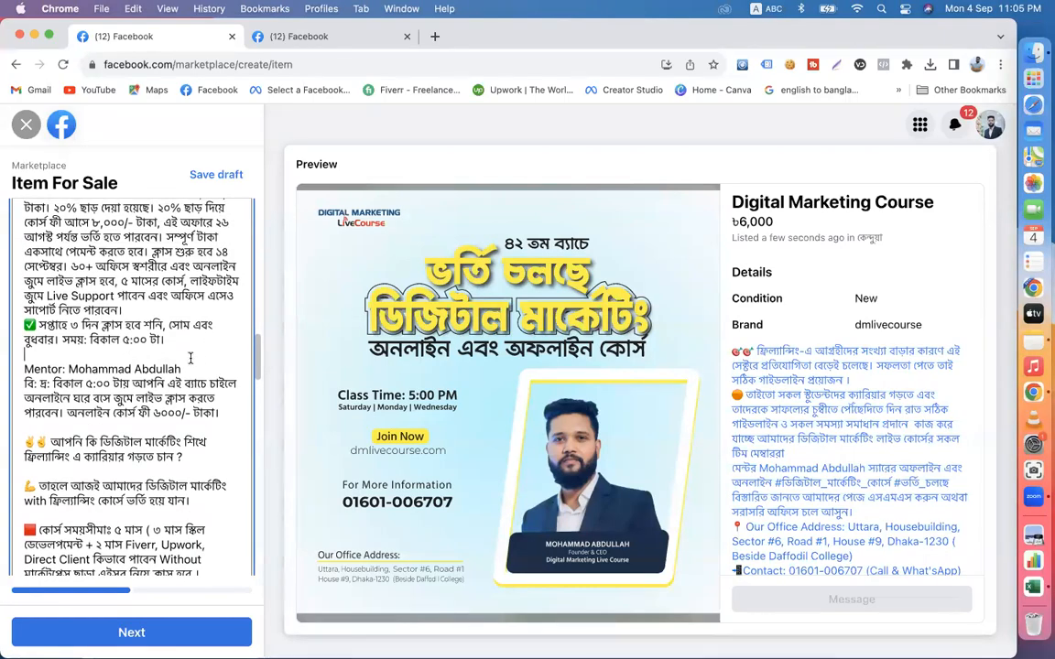
{"action": "left_click", "coordinate": [134, 309]}
{"action": "key", "text": "Return"}
{"action": "scroll", "coordinate": [134, 309], "scroll_direction": "up", "scroll_amount": 4}
{"action": "scroll", "coordinate": [99, 231], "scroll_direction": "up", "scroll_amount": 2}
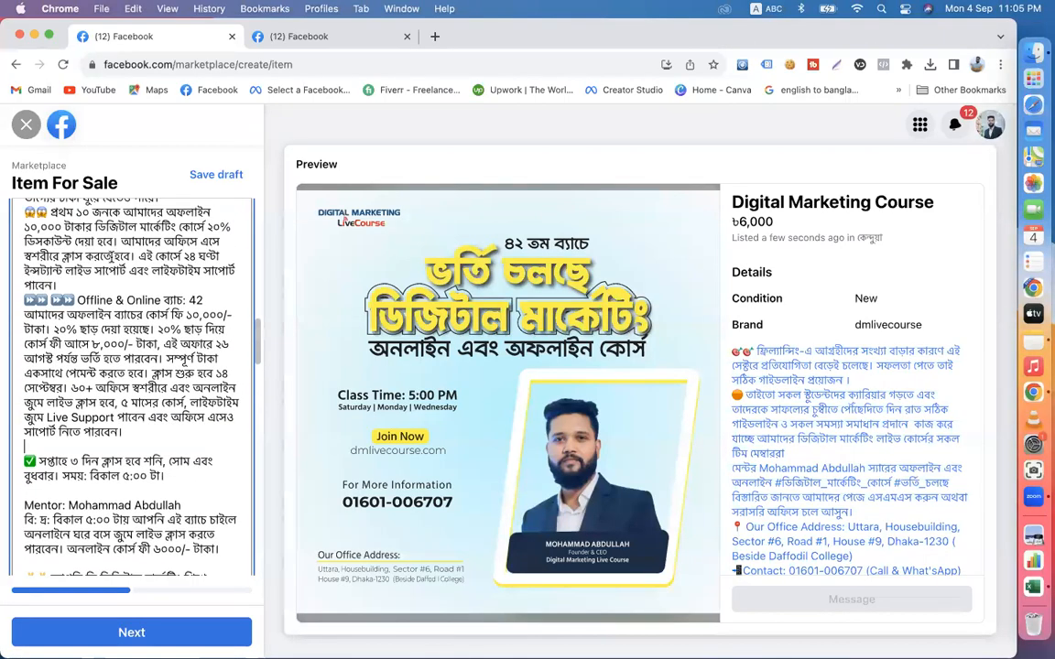
- Insert blank lines before the ⏩ Offline & Online ব্যাচ: 42 paragraph and the 😱😱 first-ten-students discount paragraph
{"action": "left_click", "coordinate": [62, 284]}
{"action": "key", "text": "Return"}
{"action": "scroll", "coordinate": [61, 285], "scroll_direction": "up", "scroll_amount": 5}
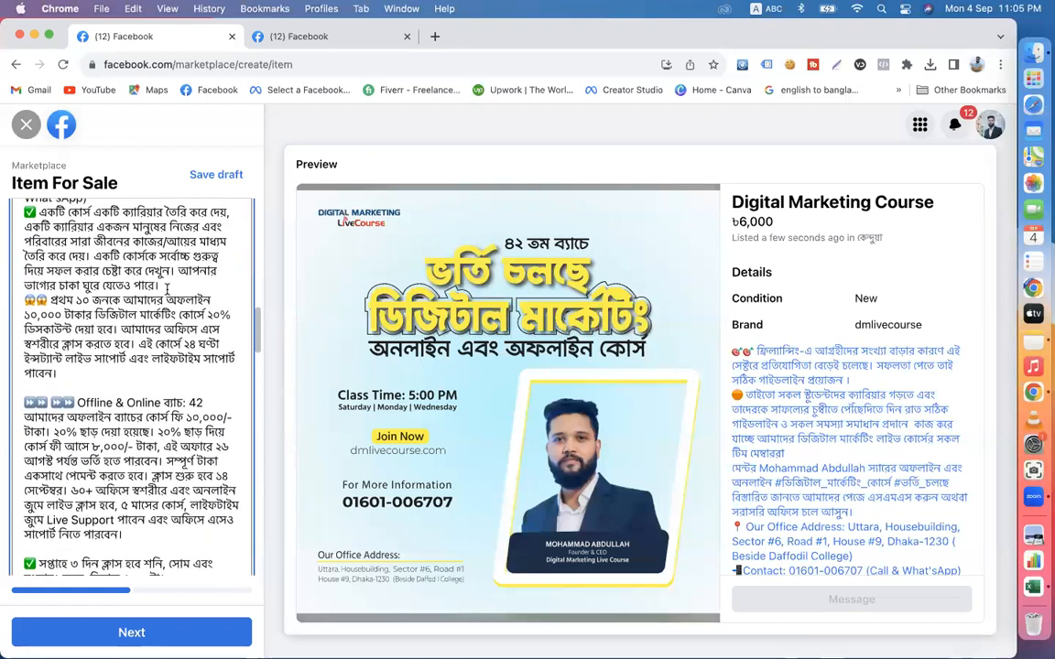
{"action": "left_click", "coordinate": [157, 285]}
{"action": "key", "text": "Return"}
{"action": "scroll", "coordinate": [149, 258], "scroll_direction": "up", "scroll_amount": 4}
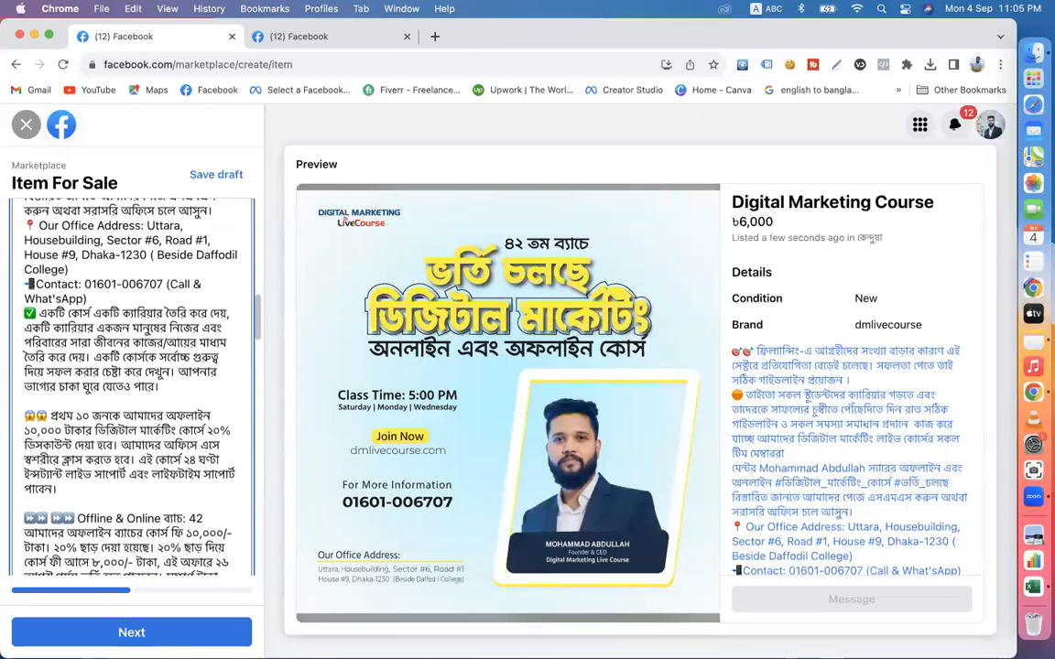
- Insert blank lines in the description before the ✅ একটি কোর্স একটি ক্যারিয়ার paragraph and before the 📲 Contact line
{"action": "left_click", "coordinate": [91, 327]}
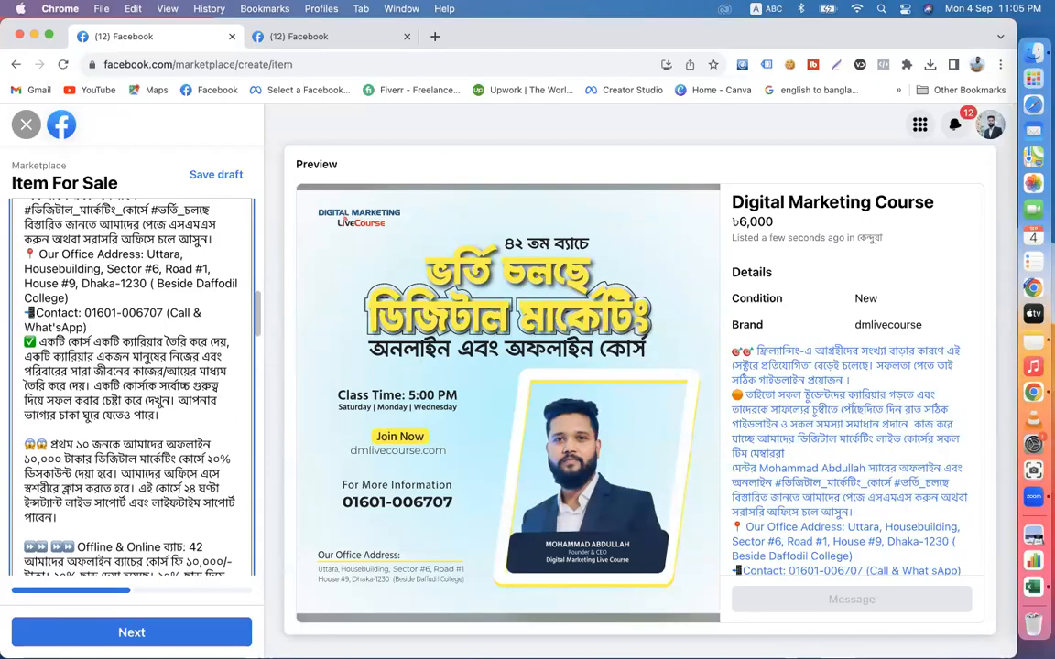
{"action": "key", "text": "Return"}
{"action": "scroll", "coordinate": [91, 357], "scroll_direction": "up", "scroll_amount": 4}
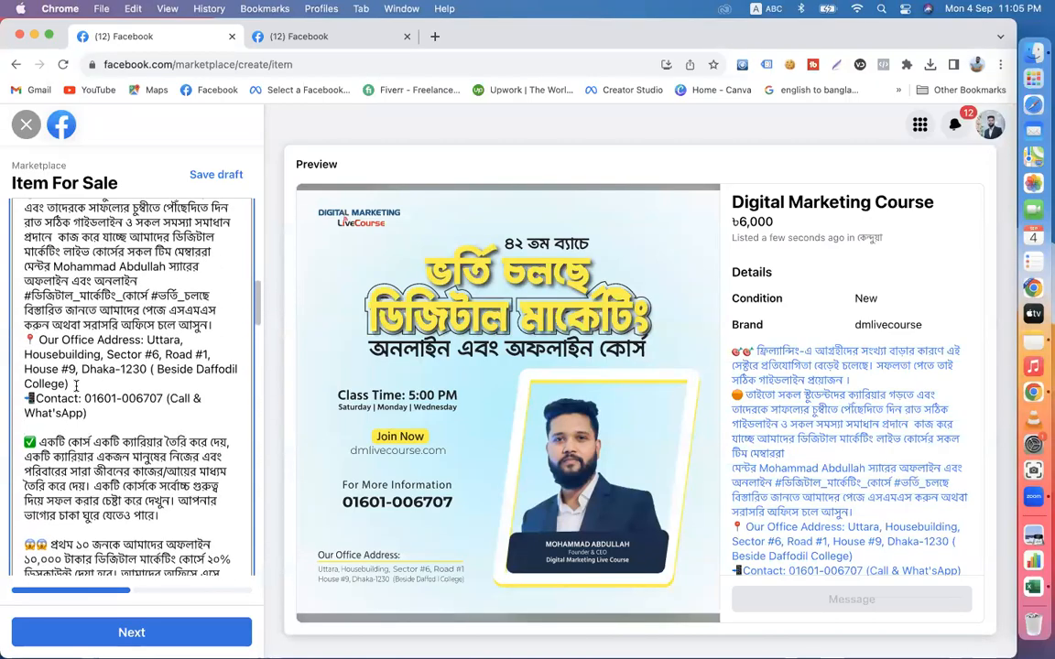
{"action": "left_click", "coordinate": [76, 384]}
{"action": "key", "text": "Return"}
{"action": "scroll", "coordinate": [173, 408], "scroll_direction": "up", "scroll_amount": 4}
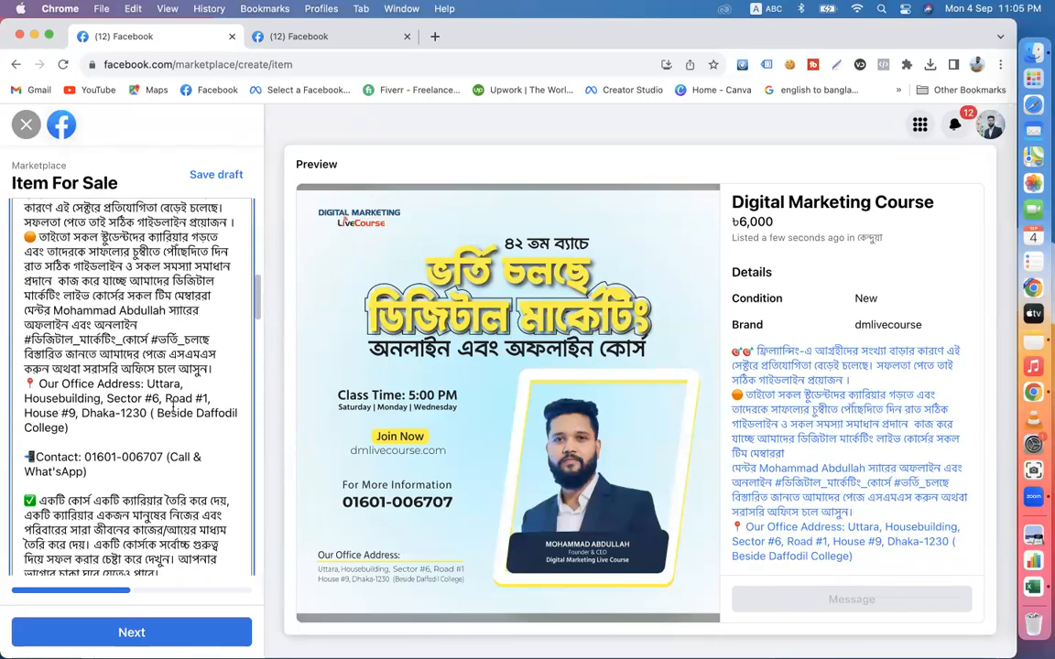
- Insert blank lines before the 📍 Our Office Address line, the মেন্টর paragraph and the 🟠 তাইতো paragraph
{"action": "left_click", "coordinate": [213, 368]}
{"action": "key", "text": "Return"}
{"action": "scroll", "coordinate": [128, 367], "scroll_direction": "up", "scroll_amount": 4}
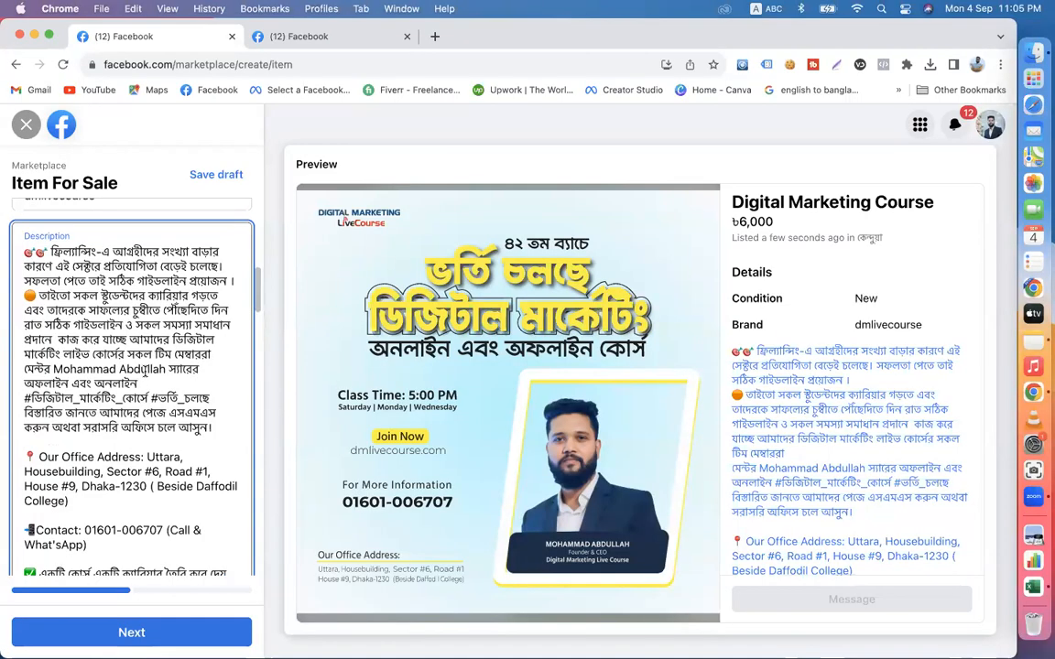
{"action": "key", "text": "Return"}
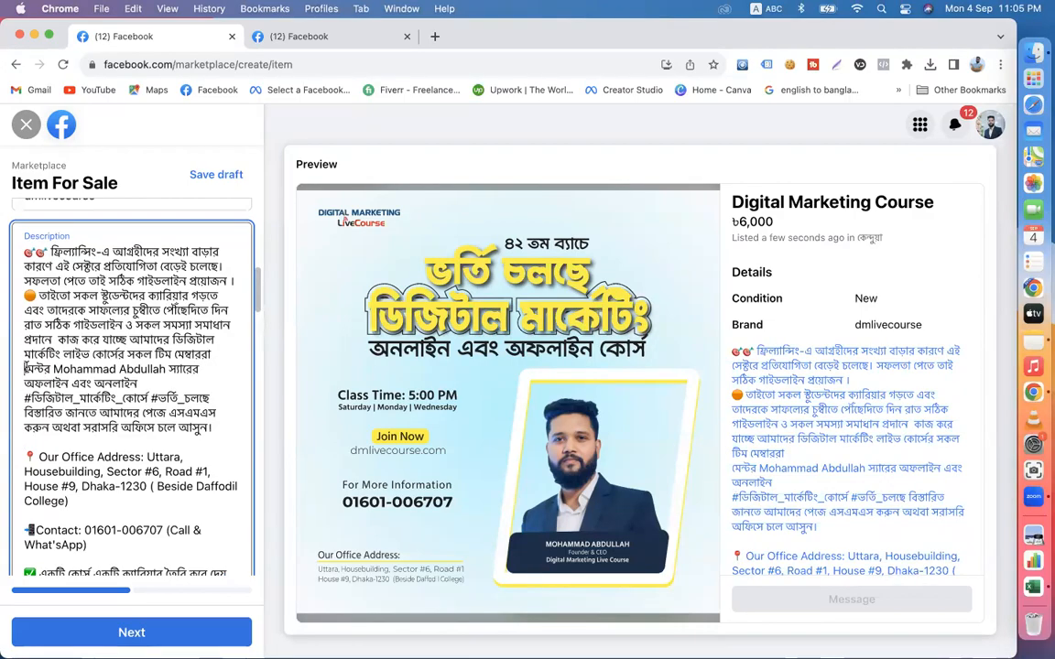
{"action": "key", "text": "Return"}
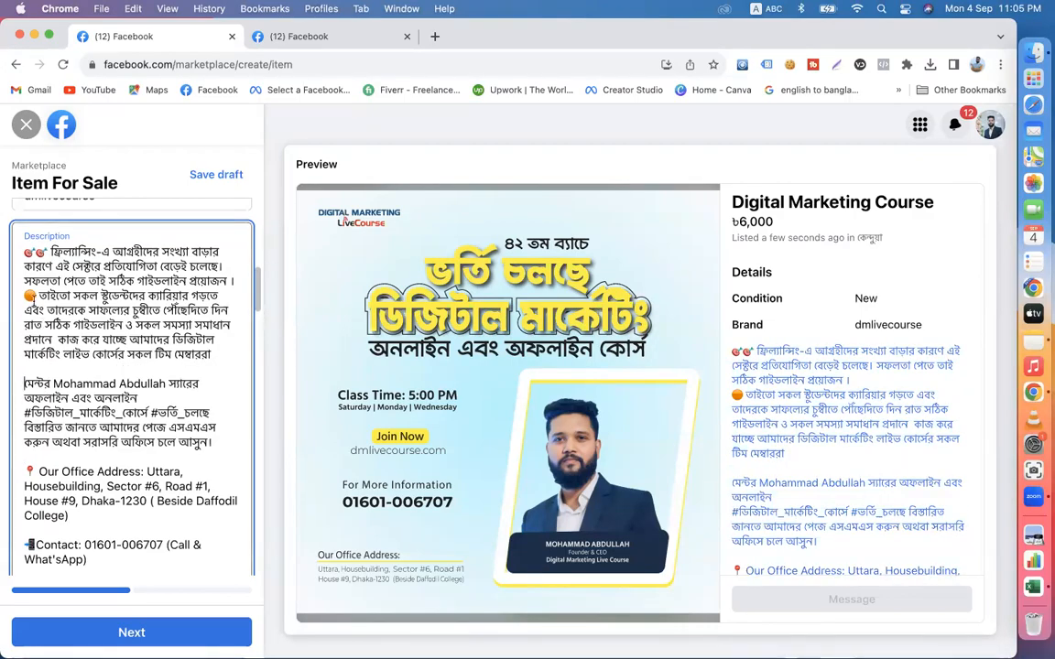
{"action": "key", "text": "Return"}
- Turn on Hide from friends for the listing
{"action": "scroll", "coordinate": [237, 405], "scroll_direction": "down", "scroll_amount": 10}
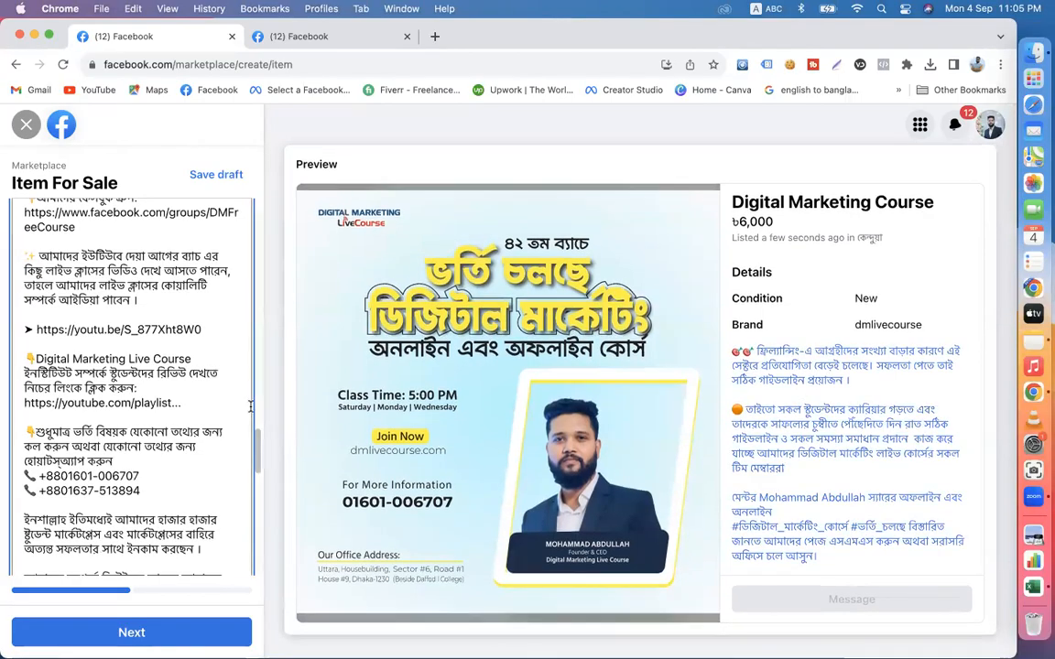
{"action": "scroll", "coordinate": [250, 406], "scroll_direction": "down", "scroll_amount": 5}
{"action": "scroll", "coordinate": [250, 405], "scroll_direction": "down", "scroll_amount": 10}
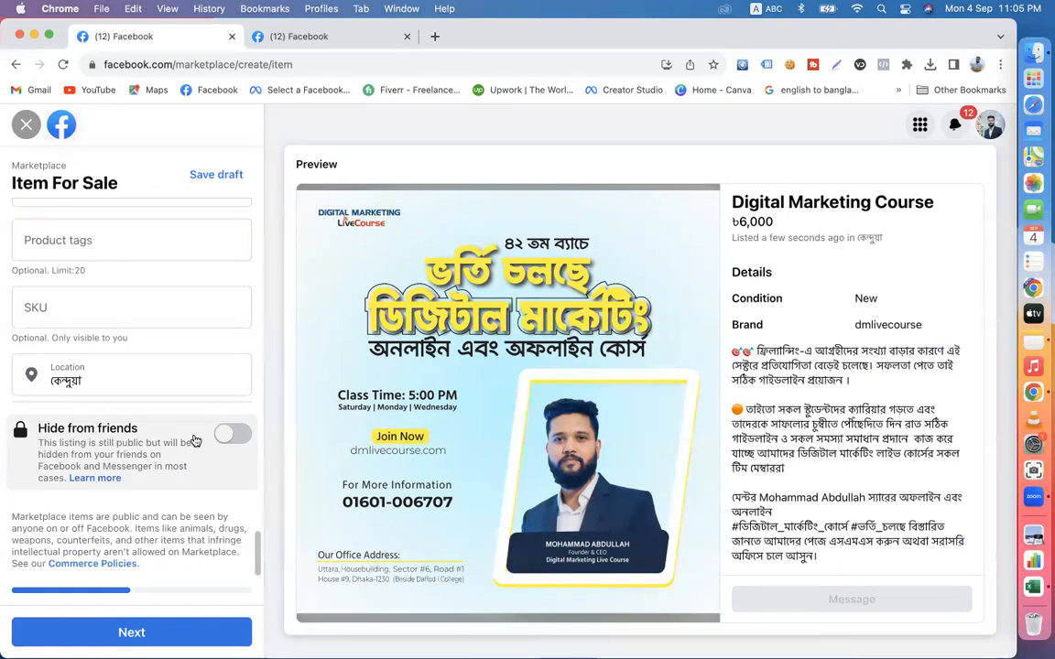
{"action": "left_click", "coordinate": [229, 438]}
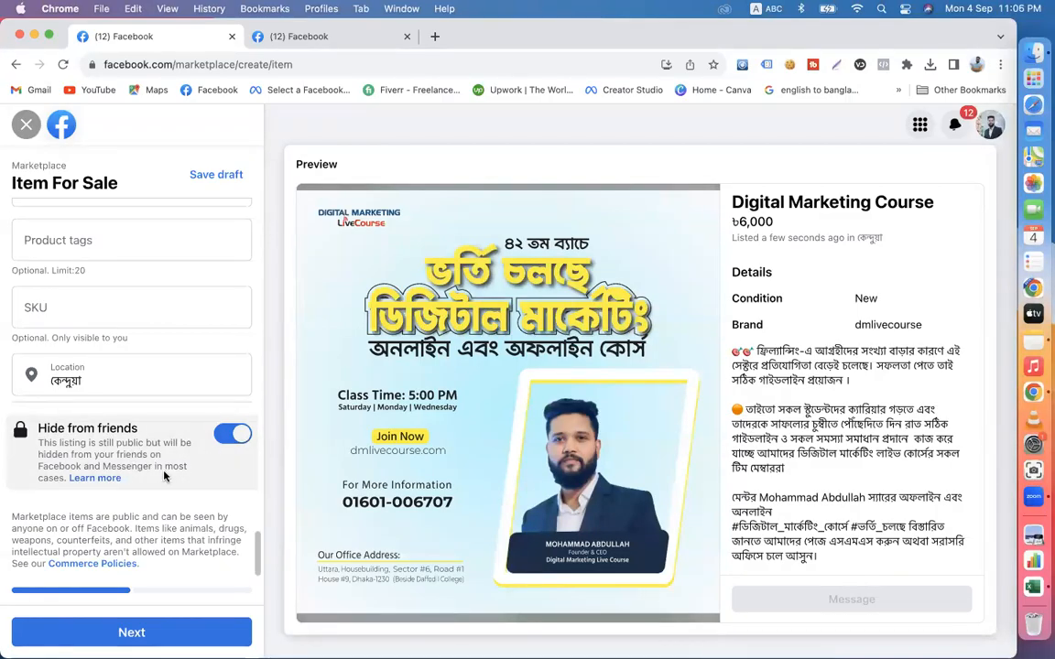
- Set the listing's availability to List as In Stock
{"action": "scroll", "coordinate": [208, 463], "scroll_direction": "up", "scroll_amount": 10}
{"action": "scroll", "coordinate": [231, 520], "scroll_direction": "up", "scroll_amount": 10}
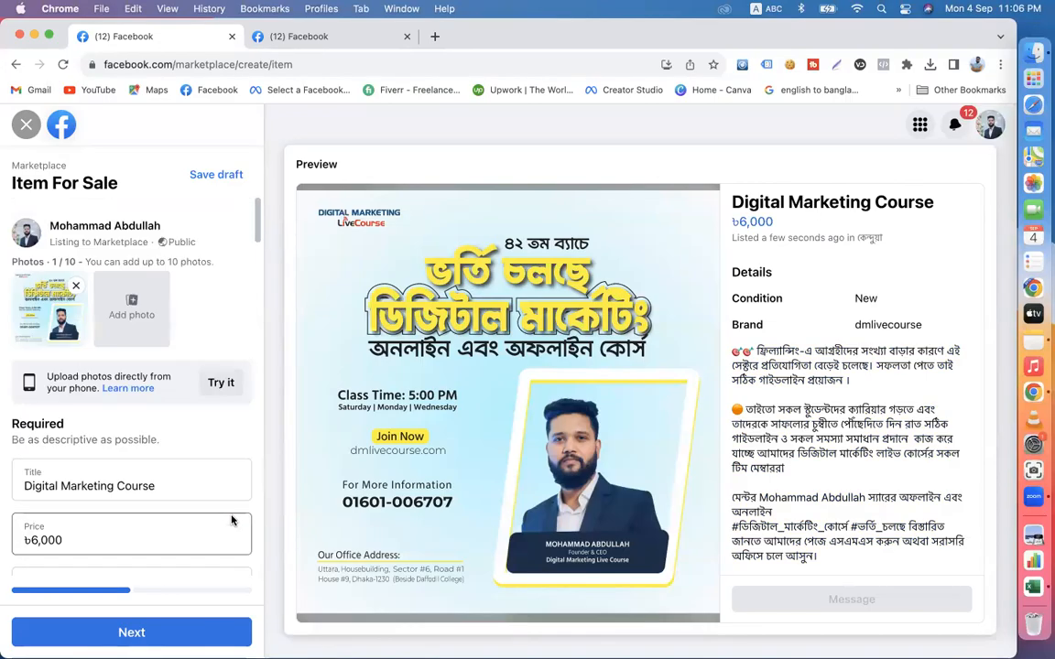
{"action": "scroll", "coordinate": [169, 421], "scroll_direction": "down", "scroll_amount": 2}
{"action": "scroll", "coordinate": [183, 464], "scroll_direction": "down", "scroll_amount": 10}
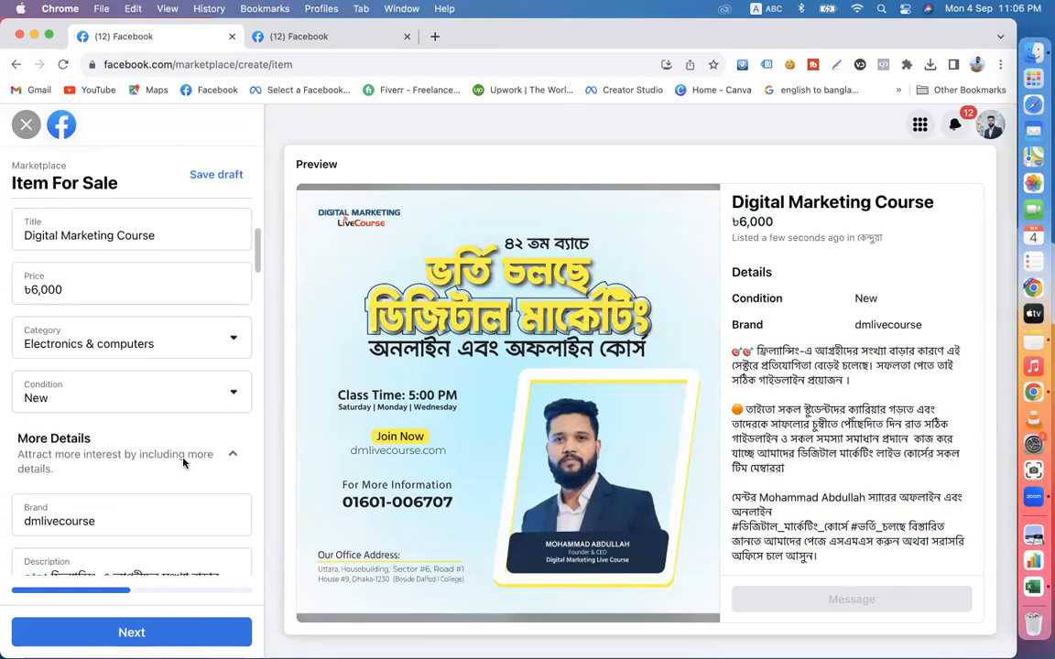
{"action": "scroll", "coordinate": [183, 463], "scroll_direction": "down", "scroll_amount": 15}
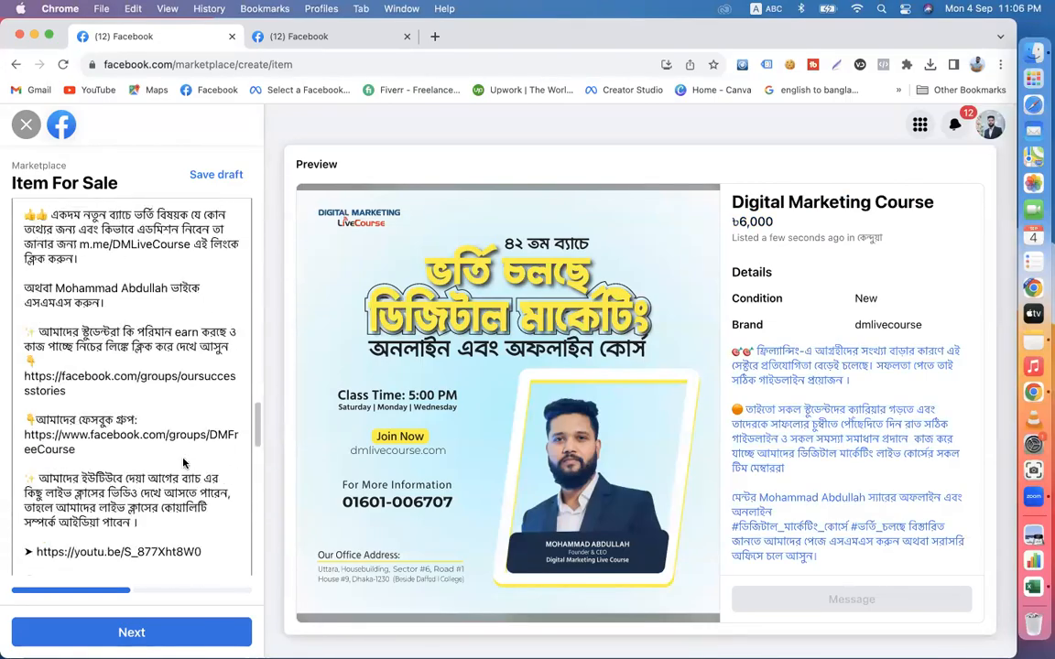
{"action": "scroll", "coordinate": [183, 463], "scroll_direction": "up", "scroll_amount": 2}
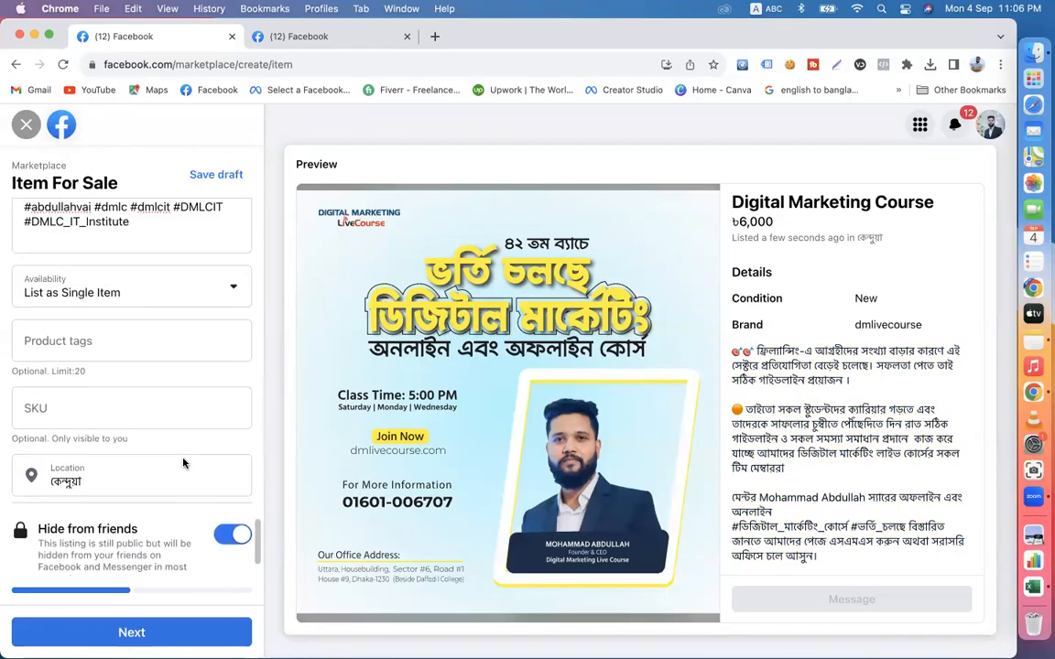
{"action": "scroll", "coordinate": [145, 423], "scroll_direction": "up", "scroll_amount": 3}
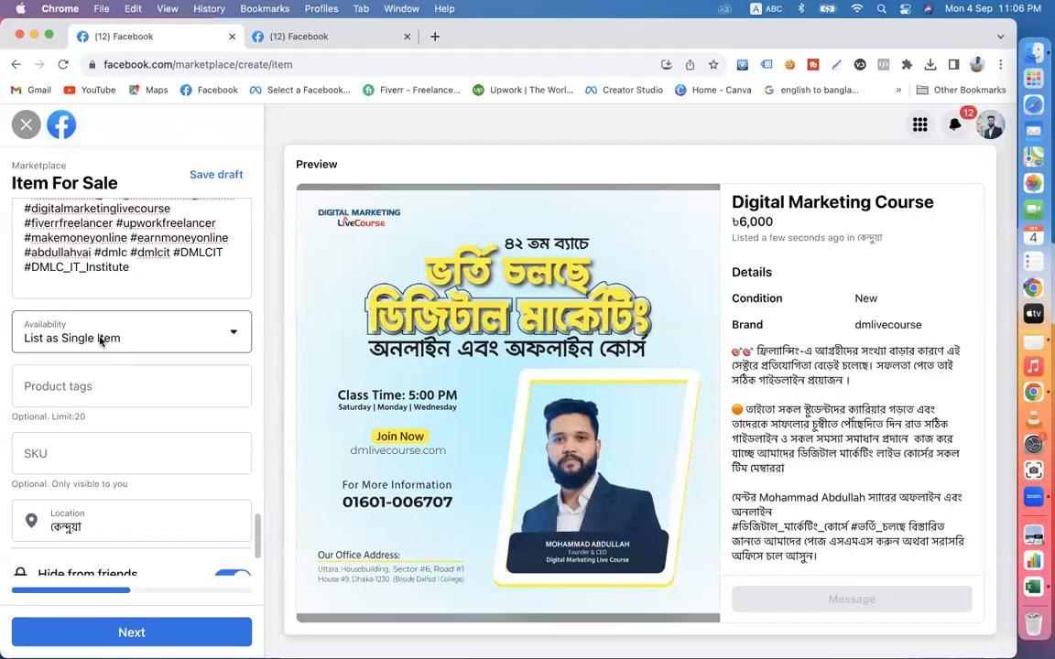
{"action": "left_click", "coordinate": [80, 334]}
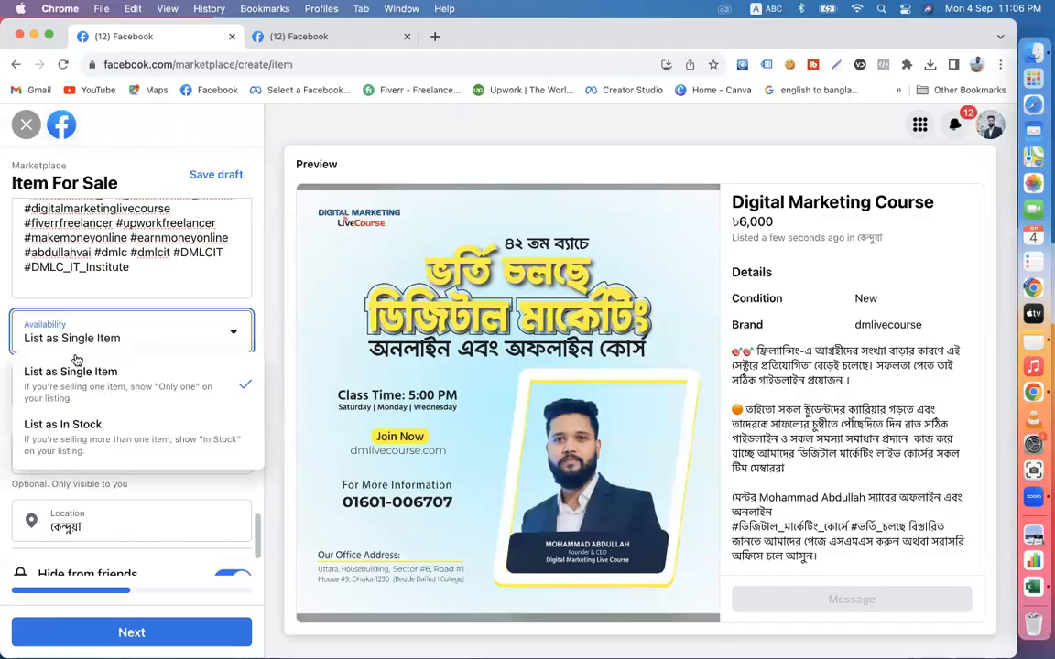
{"action": "left_click", "coordinate": [89, 438]}
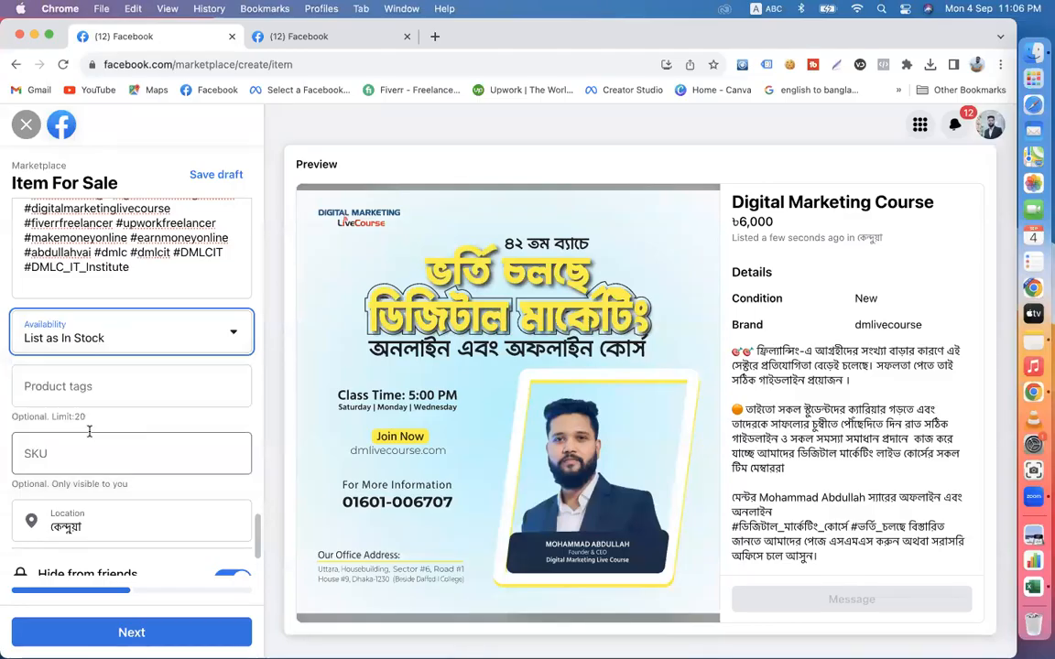
- Try to add the description's whole hashtag block as product tags
{"action": "left_click", "coordinate": [101, 377]}
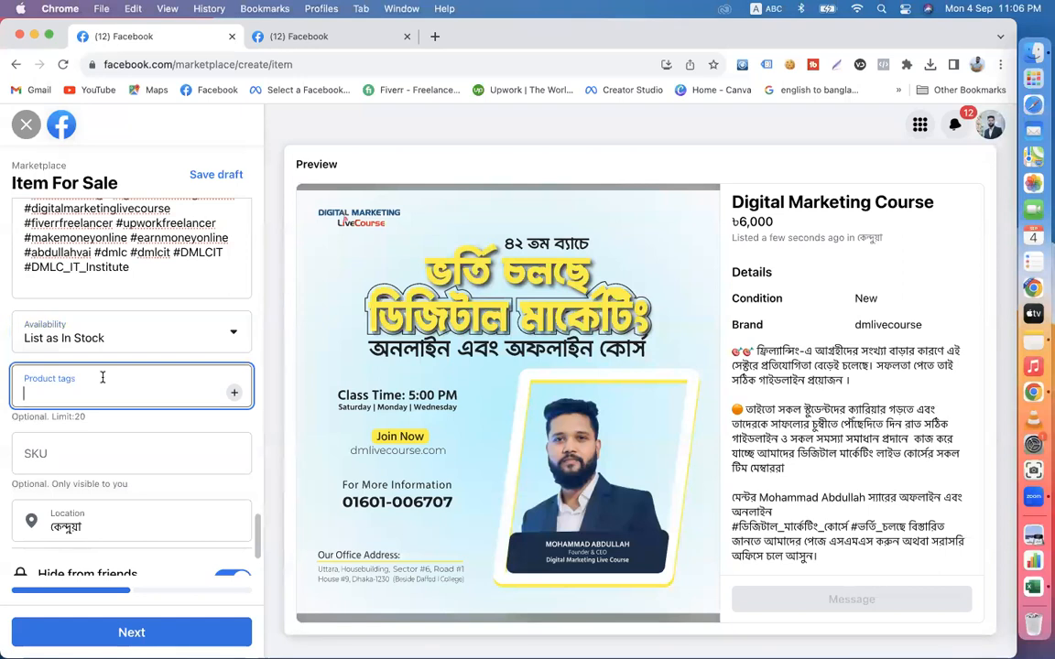
{"action": "scroll", "coordinate": [170, 316], "scroll_direction": "up", "scroll_amount": 2}
{"action": "scroll", "coordinate": [128, 321], "scroll_direction": "up", "scroll_amount": 3}
{"action": "left_click_drag", "start_coordinate": [130, 398], "coordinate": [13, 240]}
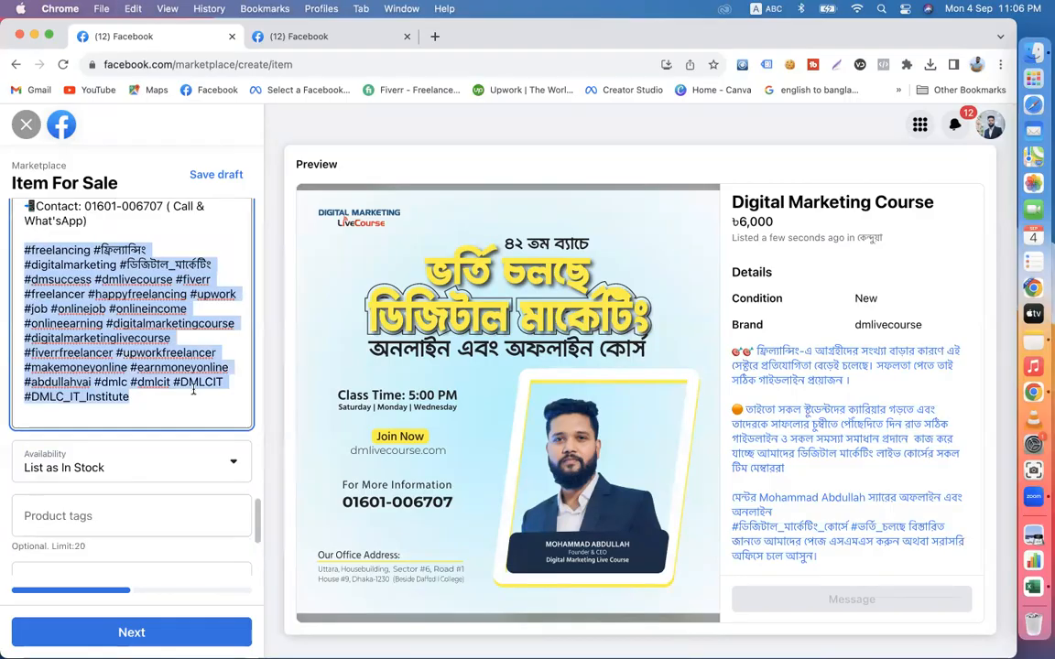
{"action": "scroll", "coordinate": [174, 403], "scroll_direction": "down", "scroll_amount": 2}
{"action": "left_click", "coordinate": [96, 455]}
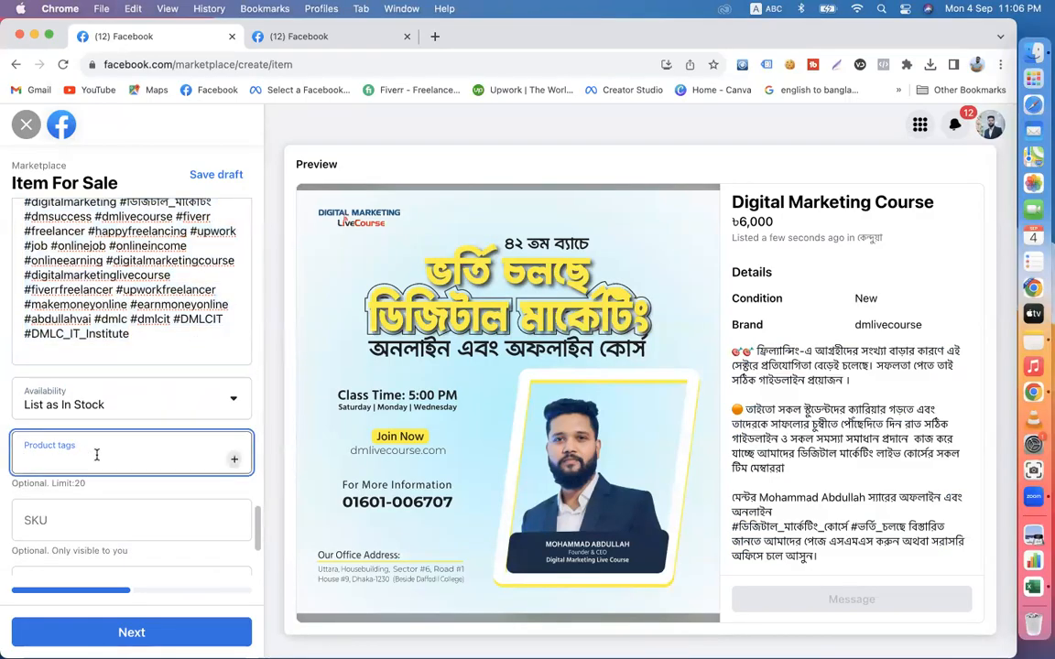
{"action": "key", "text": "super+v"}
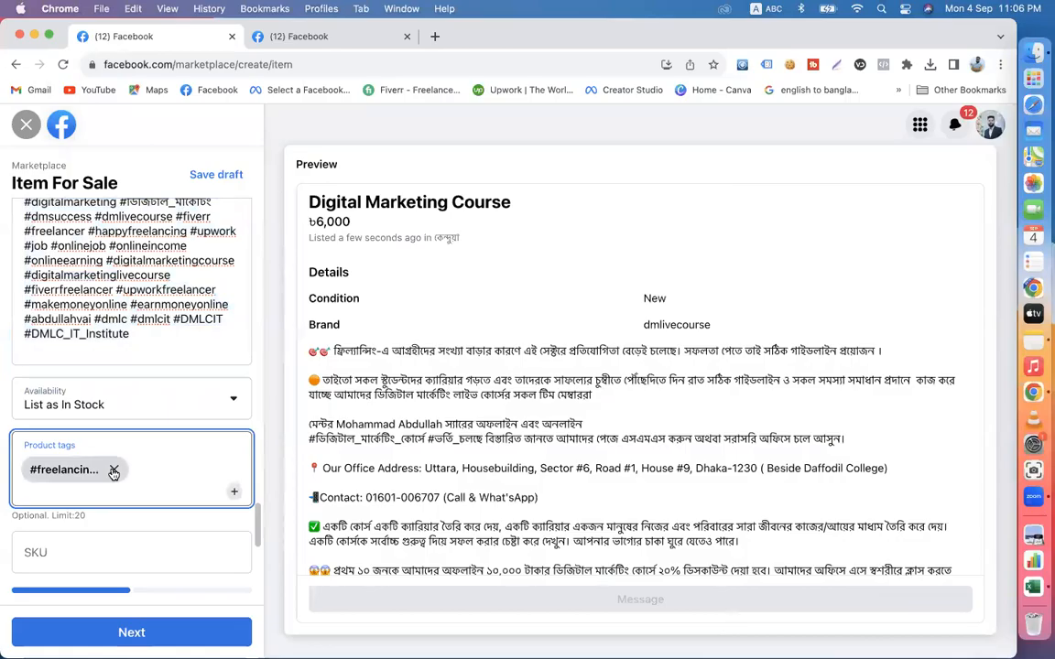
{"action": "left_click", "coordinate": [113, 472]}
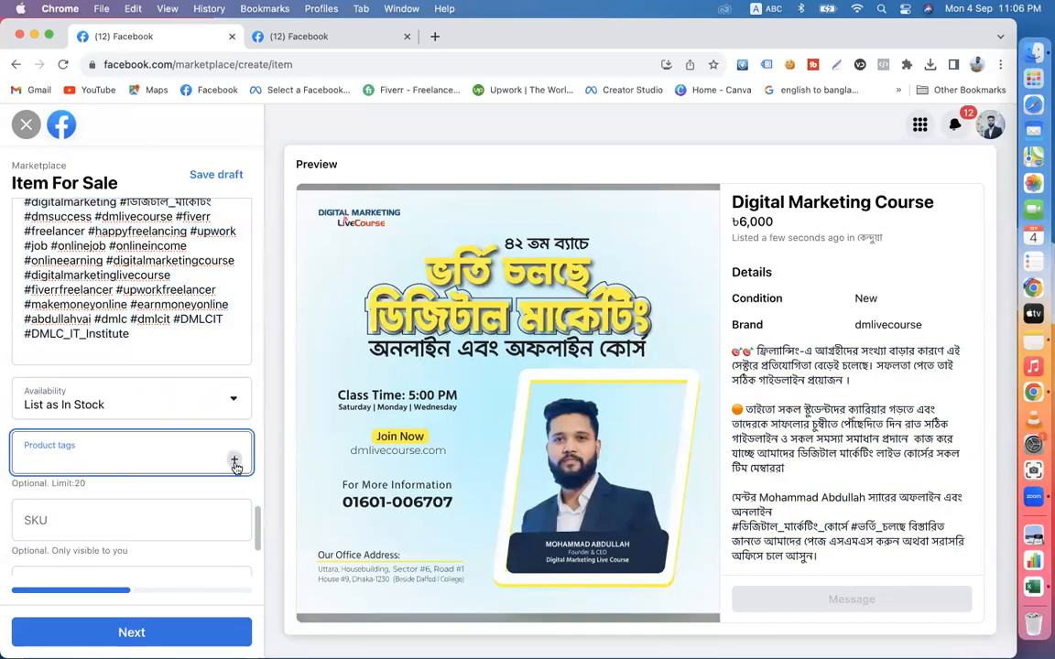
- Add the product tags freelancing, digital marketing and dmlivecourse
{"action": "type", "text": "freeelancing"}
{"action": "key", "text": "Return"}
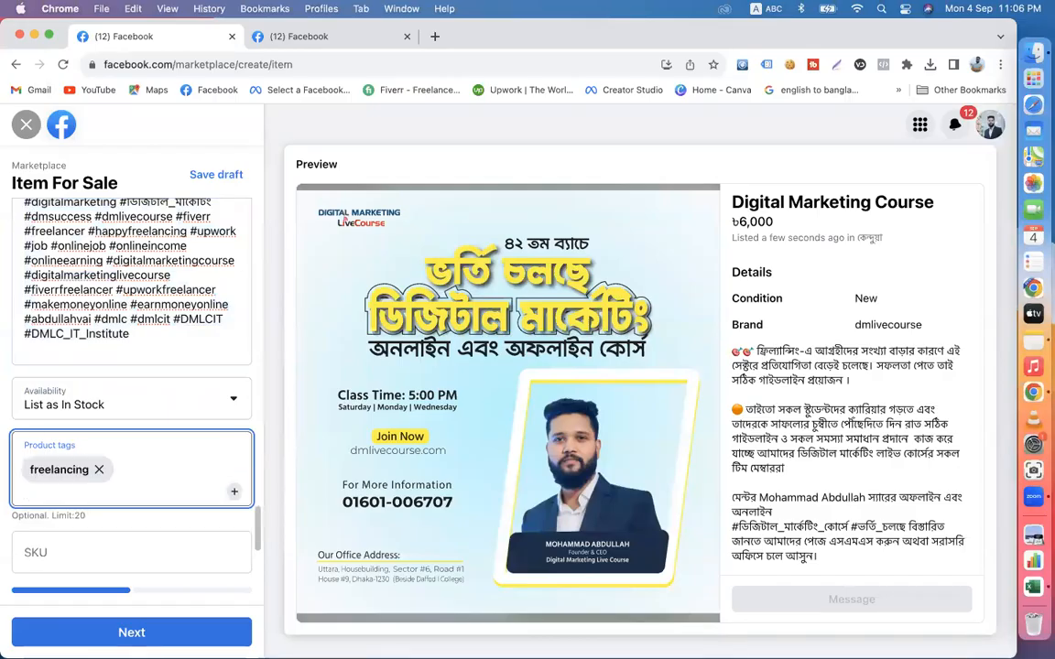
{"action": "type", "text": "digital marketing"}
{"action": "key", "text": "Return"}
{"action": "type", "text": "f"}
{"action": "type", "text": "mlivecourse"}
{"action": "key", "text": "Return"}
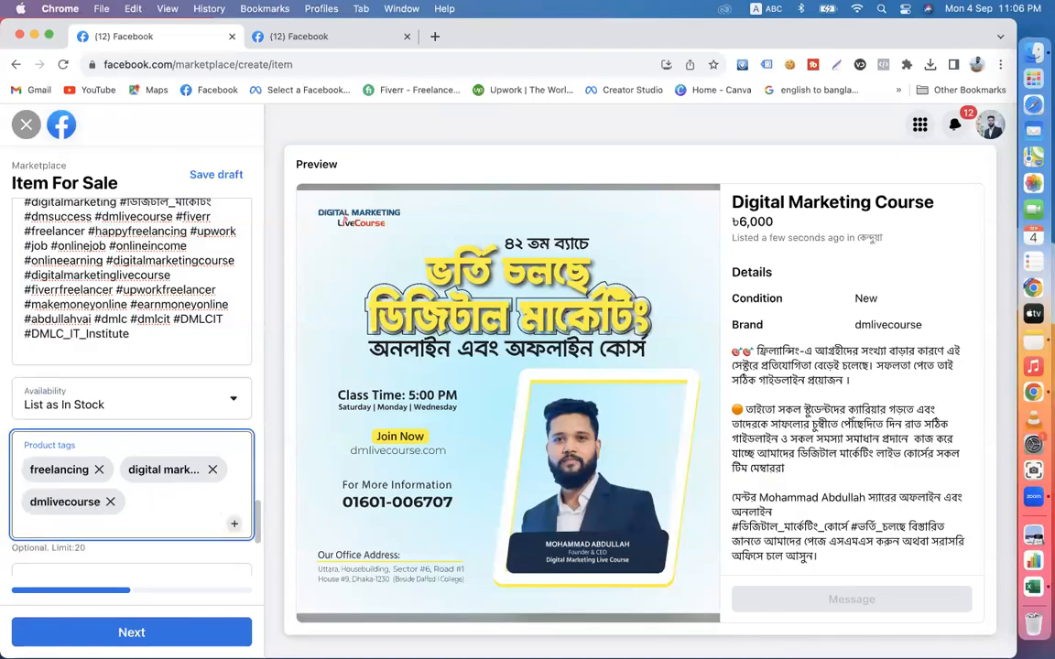
- Copy the Bengali word ফ্রিল্যান্সিং from the description's hashtags and add it as a product tag
{"action": "scroll", "coordinate": [100, 436], "scroll_direction": "up", "scroll_amount": 3}
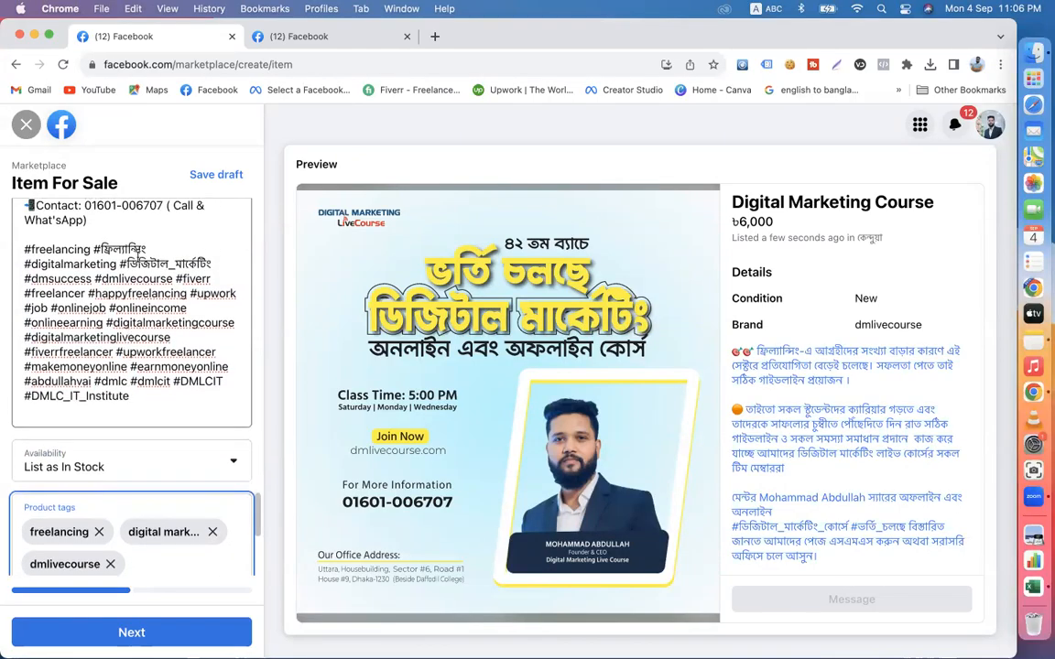
{"action": "left_click_drag", "start_coordinate": [148, 246], "coordinate": [103, 244]}
{"action": "key", "text": "cmd+c"}
{"action": "scroll", "coordinate": [119, 439], "scroll_direction": "down", "scroll_amount": 3}
{"action": "left_click", "coordinate": [146, 444]}
{"action": "key", "text": "cmd+v"}
{"action": "key", "text": "Return"}
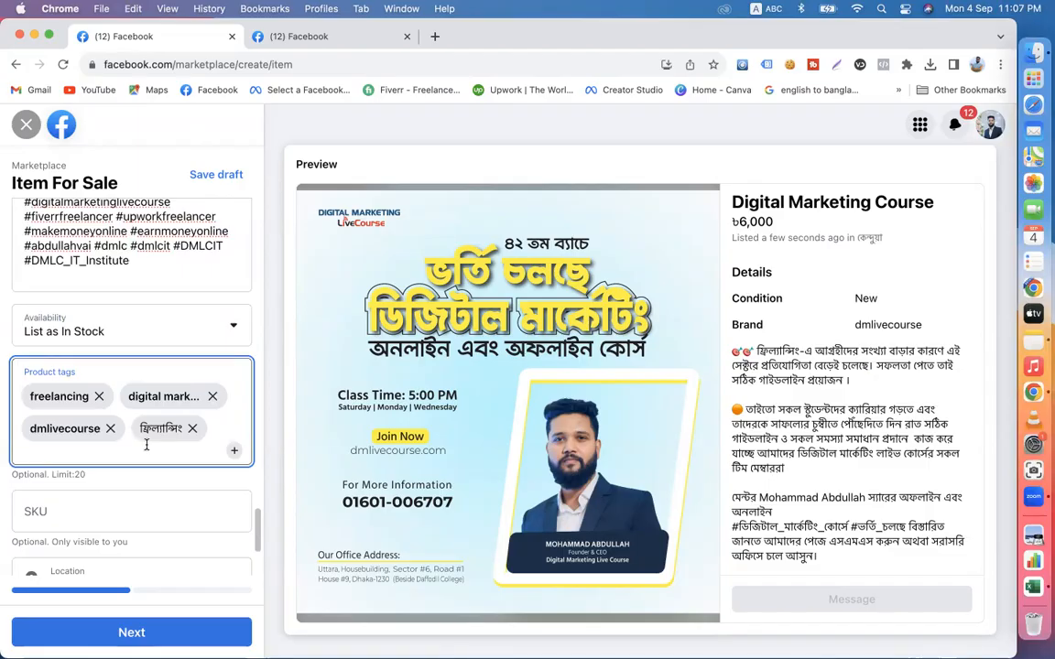
- Add product tags for the mentor's name, online inome, earn money online, online job and job
{"action": "type", "text": "abdullah vai"}
{"action": "key", "text": "Return"}
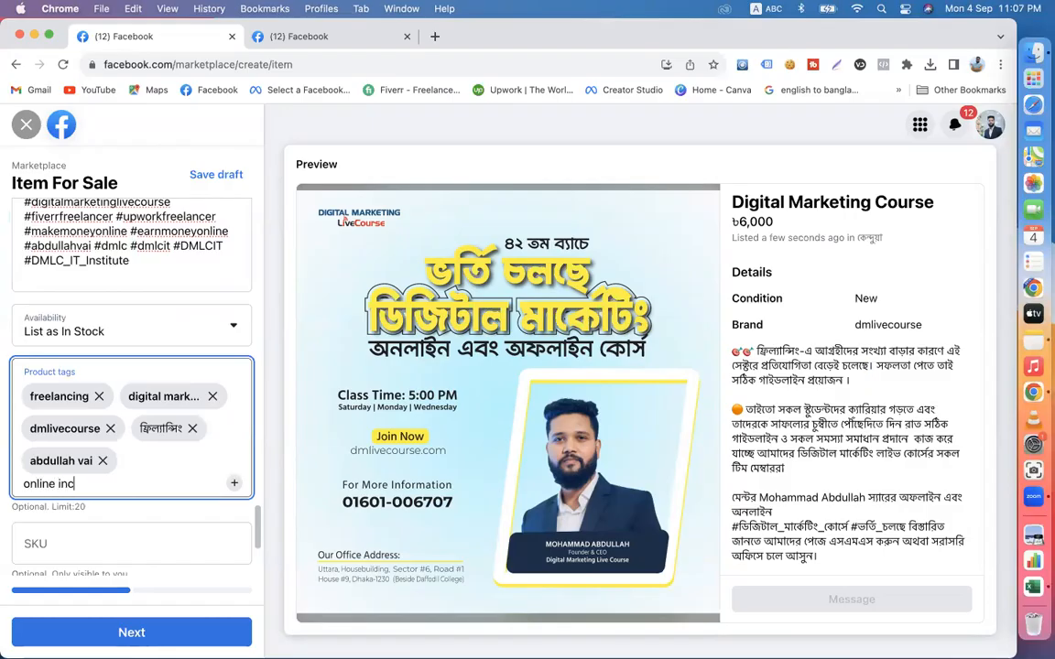
{"action": "type", "text": "online inome"}
{"action": "key", "text": "Return"}
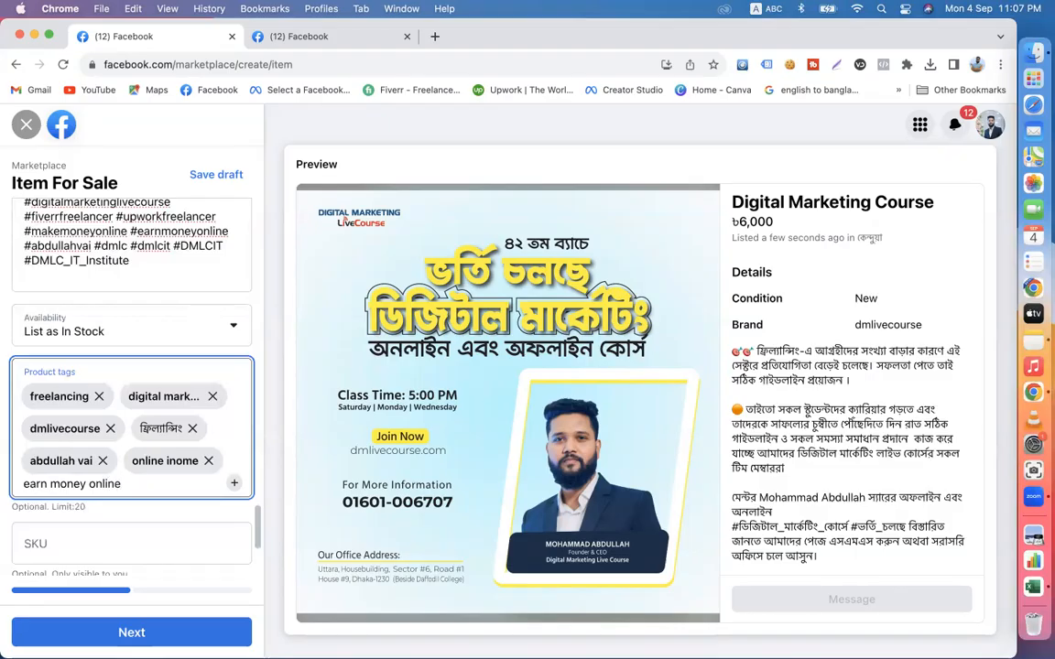
{"action": "type", "text": "earn money online"}
{"action": "key", "text": "Return"}
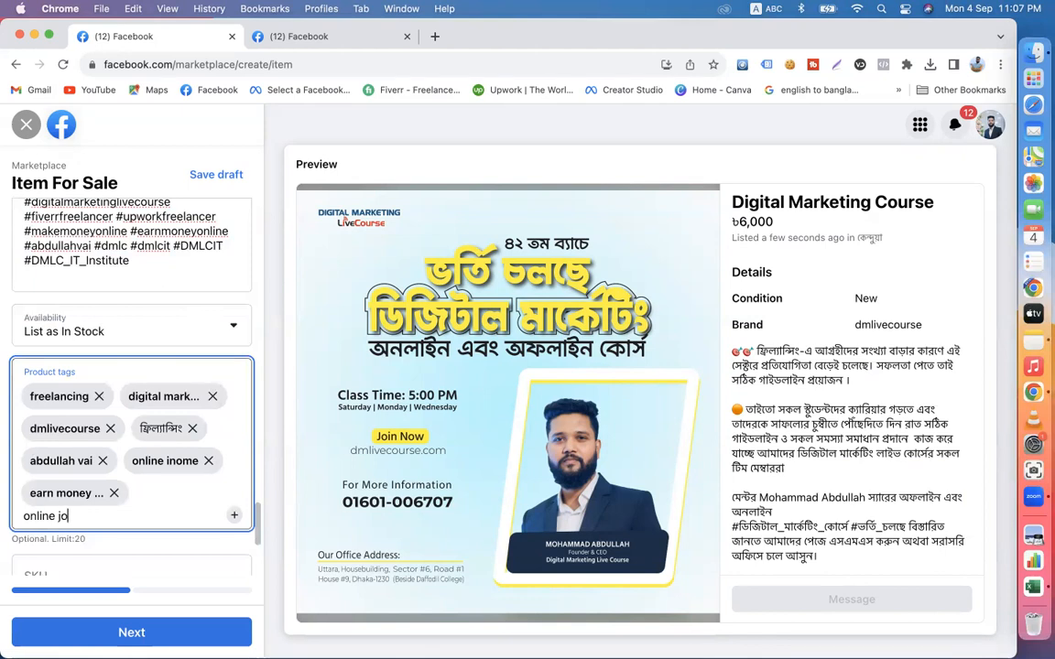
{"action": "key", "text": "Return"}
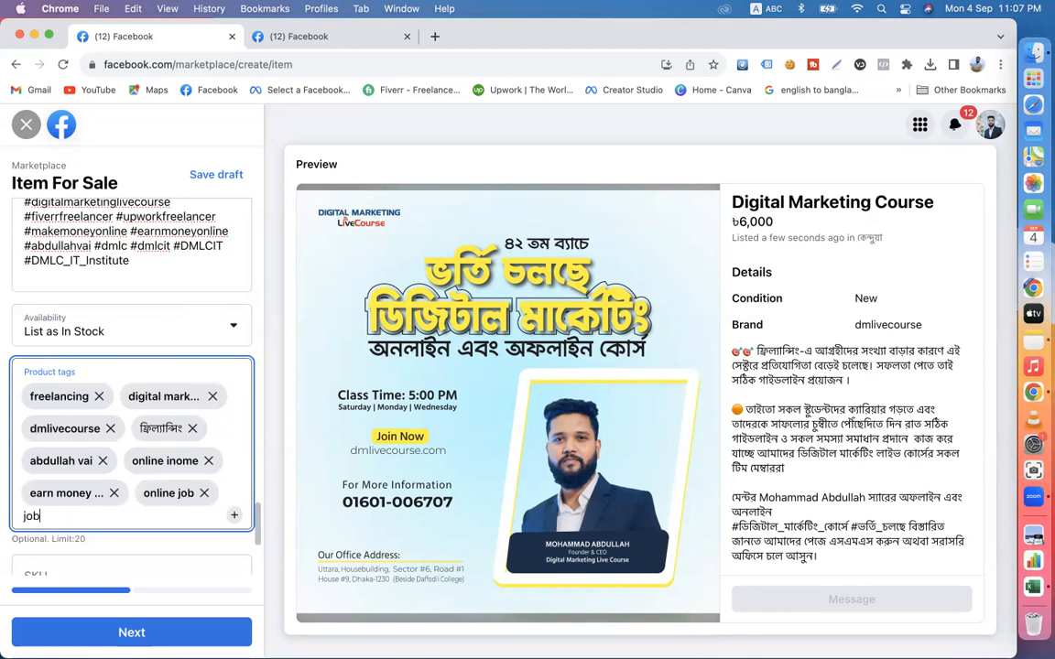
{"action": "key", "text": "Return"}
- Copy digitalmarketingcourse from the description's hashtags and add it as a product tag
{"action": "scroll", "coordinate": [124, 366], "scroll_direction": "up", "scroll_amount": 5}
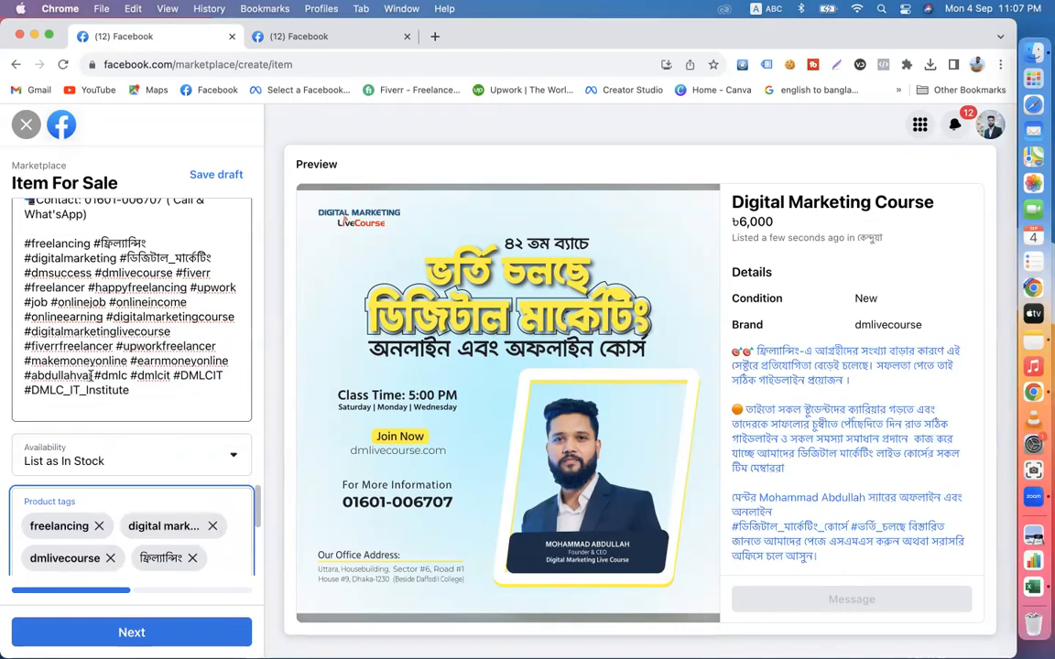
{"action": "left_click_drag", "start_coordinate": [110, 315], "coordinate": [226, 318]}
{"action": "key", "text": "super+c"}
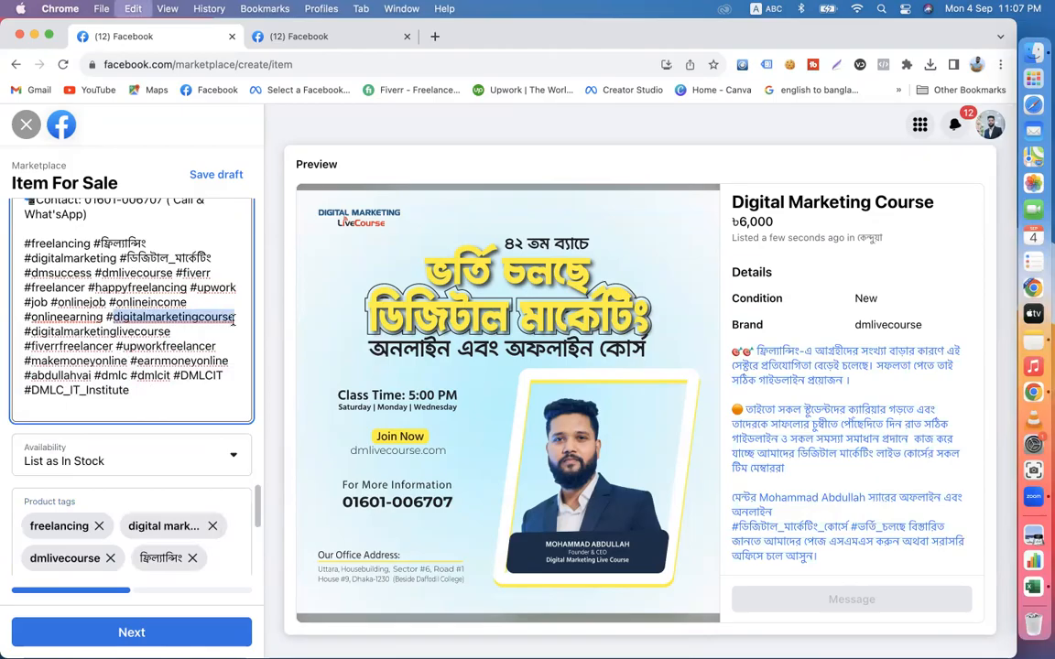
{"action": "scroll", "coordinate": [120, 450], "scroll_direction": "down", "scroll_amount": 5}
{"action": "left_click", "coordinate": [103, 472]}
{"action": "key", "text": "super+v"}
{"action": "key", "text": "Return"}
- Copy happyfreelancing from the description's hashtags and add it as a product tag
{"action": "scroll", "coordinate": [104, 476], "scroll_direction": "up", "scroll_amount": 5}
{"action": "scroll", "coordinate": [104, 477], "scroll_direction": "up", "scroll_amount": 2}
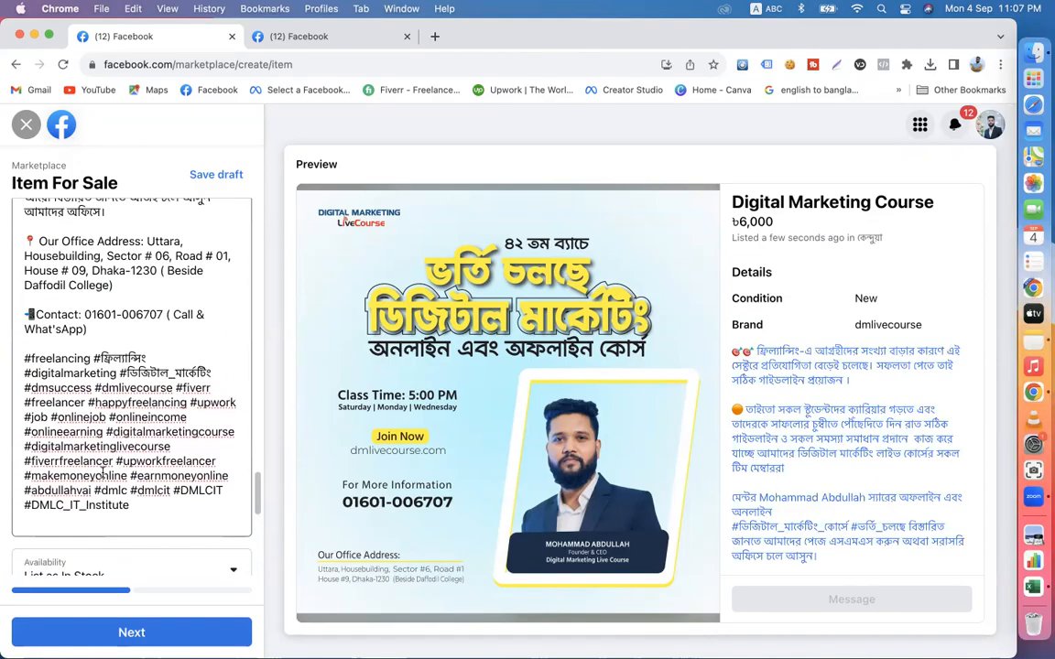
{"action": "left_click_drag", "start_coordinate": [94, 402], "coordinate": [187, 405]}
{"action": "key", "text": "super+c"}
{"action": "scroll", "coordinate": [101, 412], "scroll_direction": "down", "scroll_amount": 7}
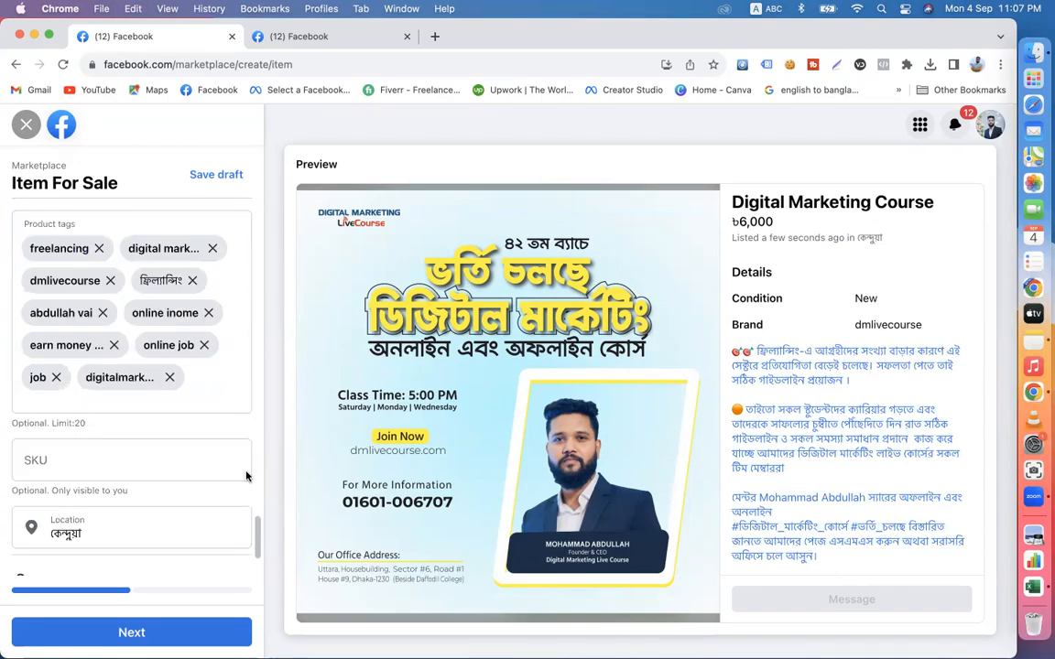
{"action": "left_click", "coordinate": [97, 372]}
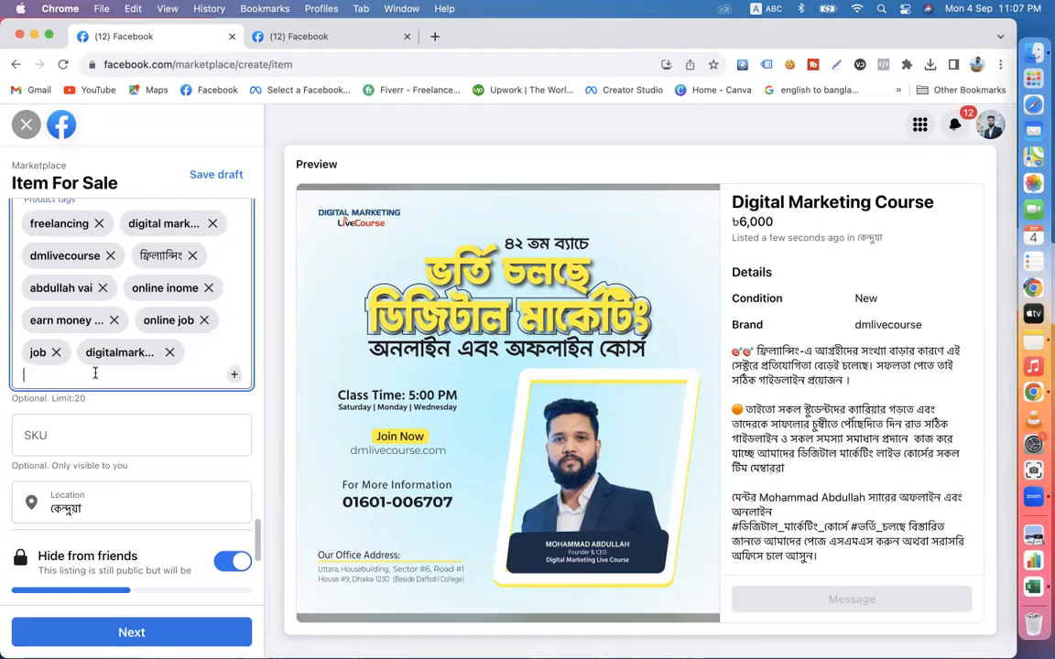
{"action": "key", "text": "super+v"}
{"action": "scroll", "coordinate": [96, 378], "scroll_direction": "up", "scroll_amount": 4}
{"action": "scroll", "coordinate": [96, 378], "scroll_direction": "up", "scroll_amount": 2}
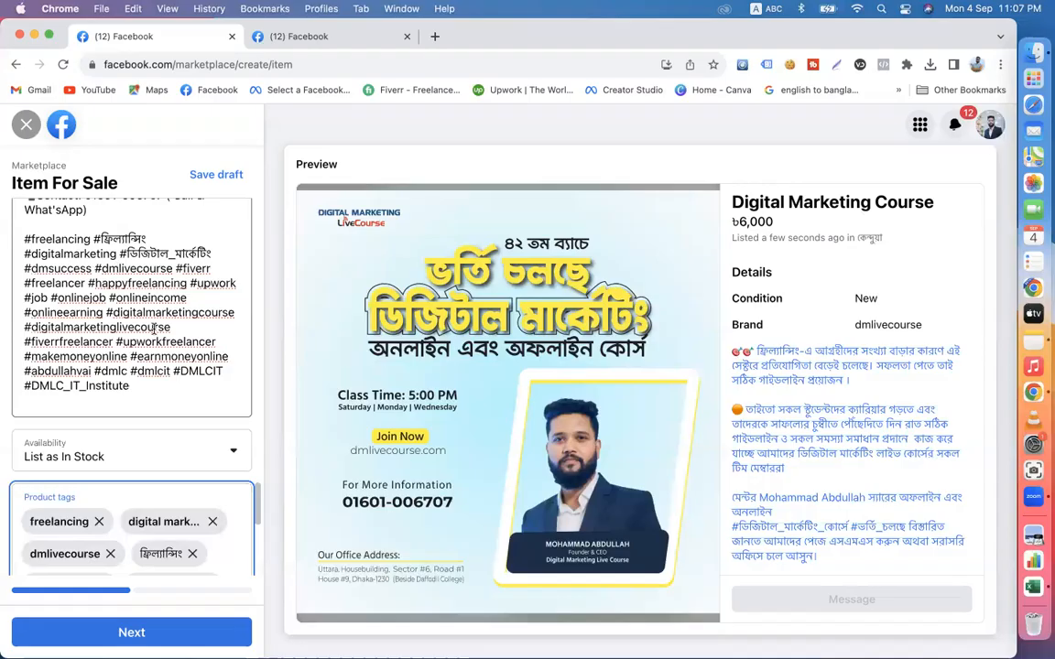
- Change the listing's location to the city Dhaka, Bangladesh
{"action": "scroll", "coordinate": [137, 348], "scroll_direction": "down", "scroll_amount": 5}
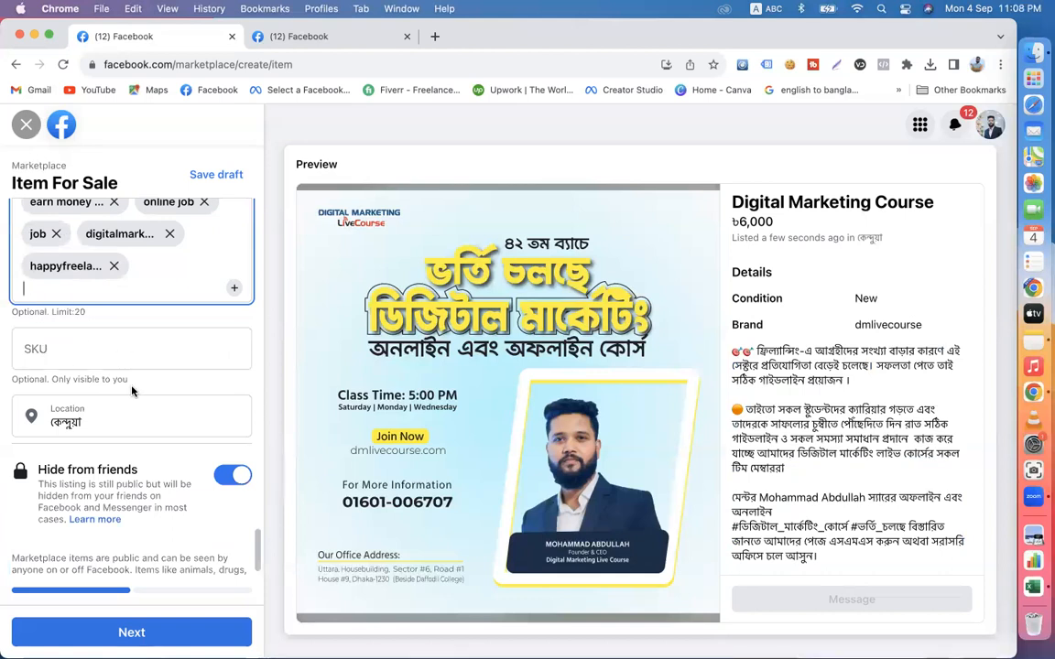
{"action": "scroll", "coordinate": [56, 366], "scroll_direction": "down", "scroll_amount": 2}
{"action": "double_click", "coordinate": [81, 376]}
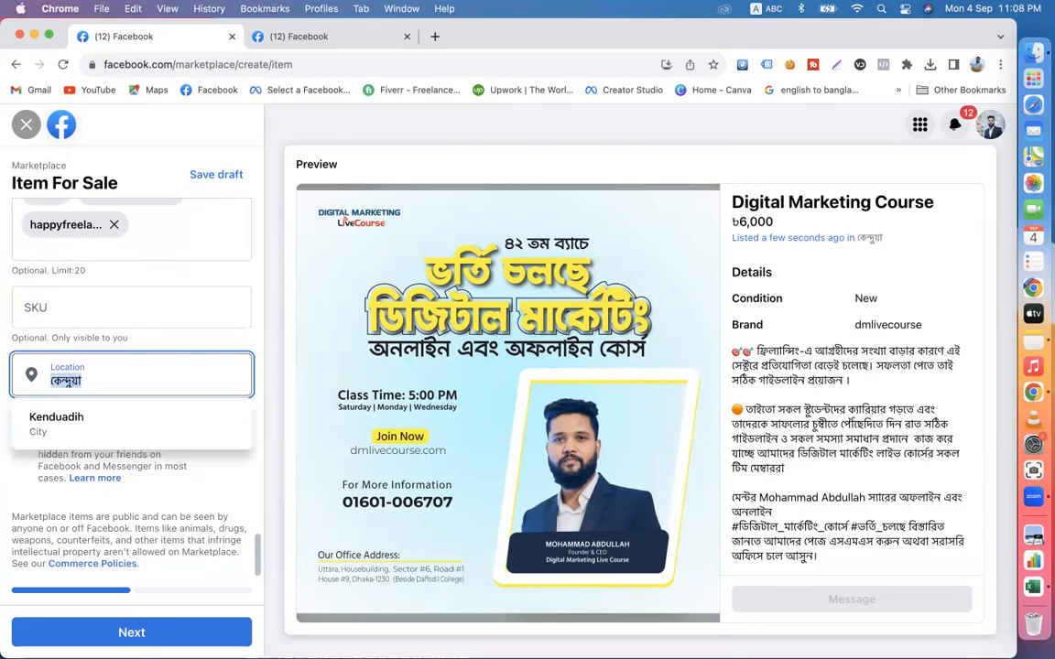
{"action": "type", "text": "dhka"}
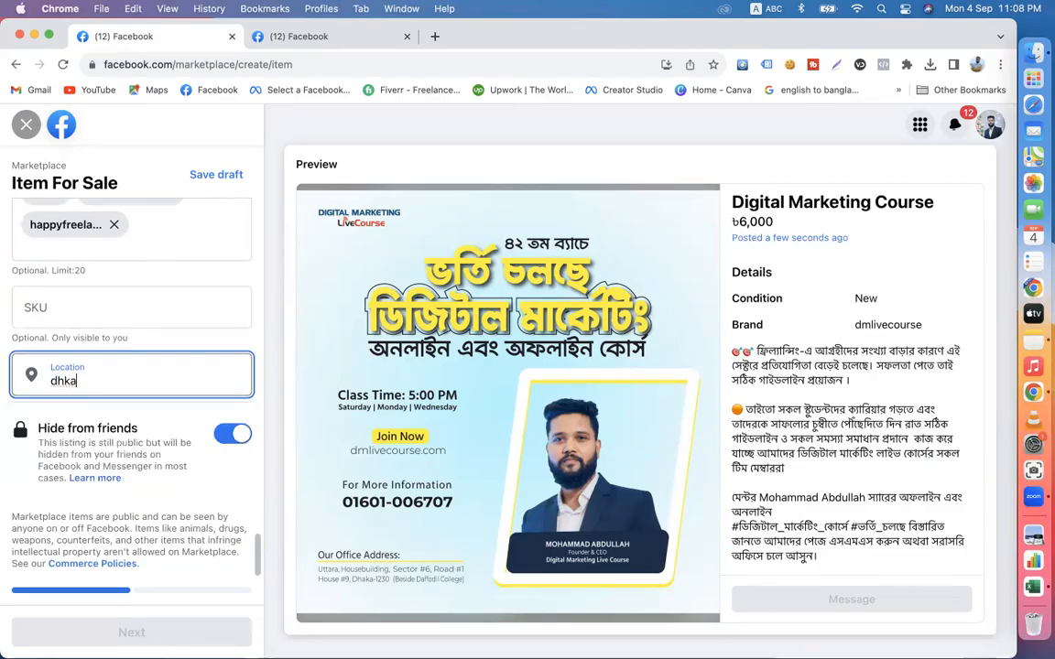
{"action": "key", "text": "BackSpace"}
{"action": "key", "text": "BackSpace"}
{"action": "key", "text": "BackSpace"}
{"action": "type", "text": "haka"}
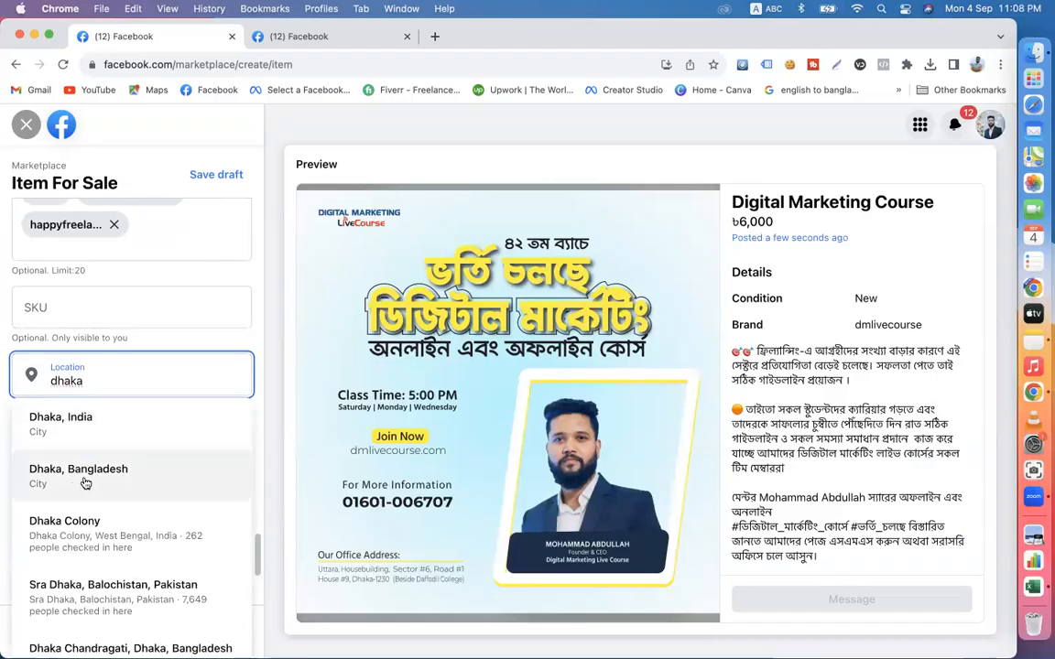
{"action": "left_click", "coordinate": [85, 482]}
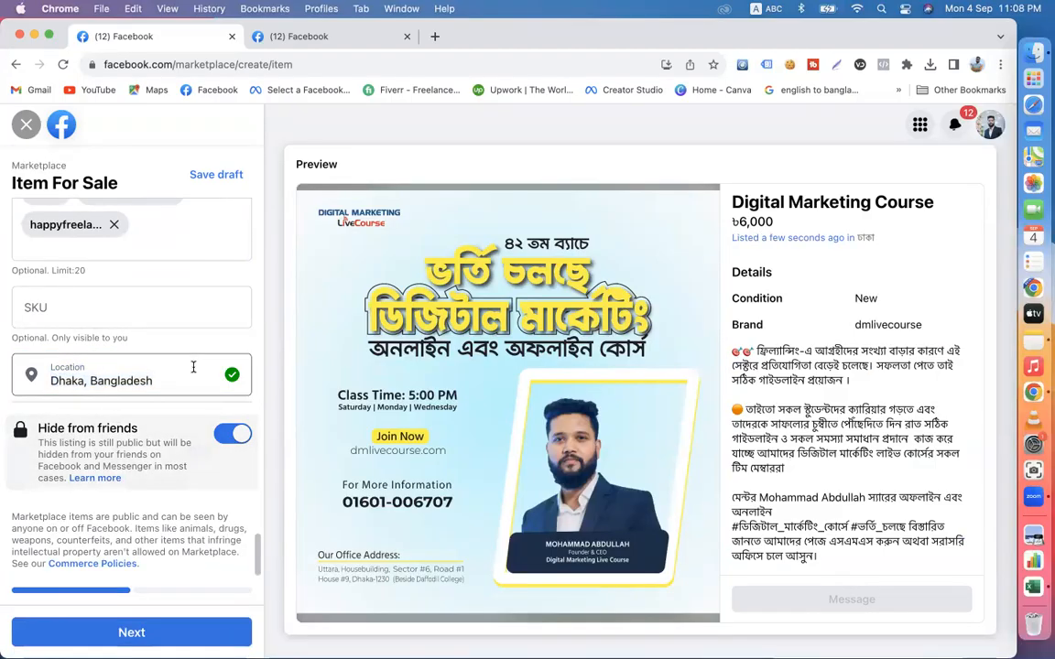
- Continue to List in more places and review the group options and the full listing preview
{"action": "left_click", "coordinate": [130, 631]}
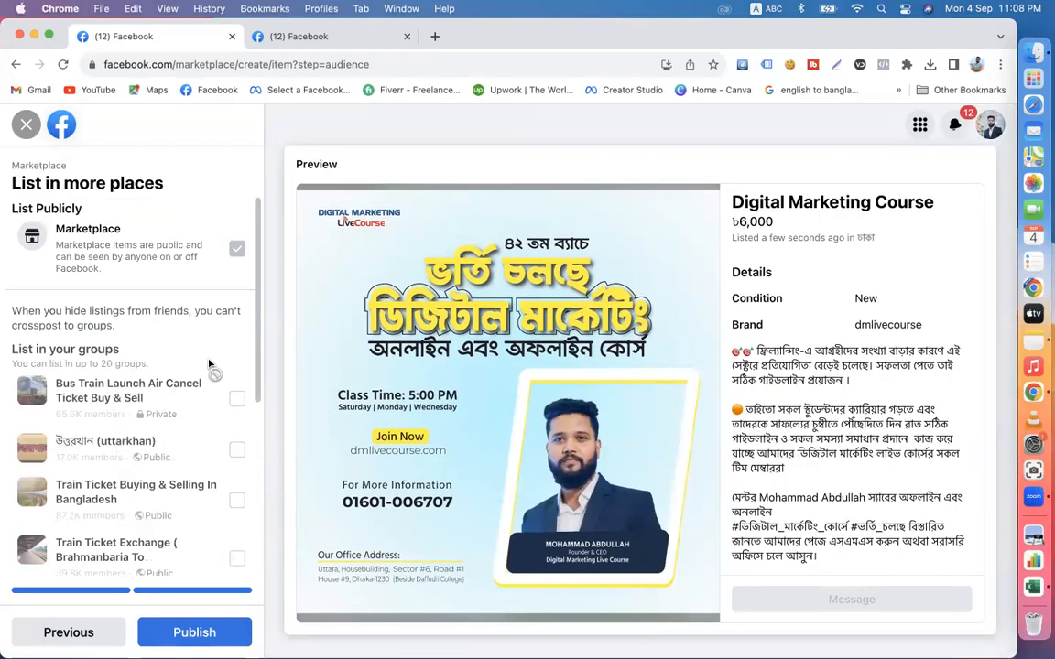
{"action": "scroll", "coordinate": [144, 518], "scroll_direction": "down", "scroll_amount": 5}
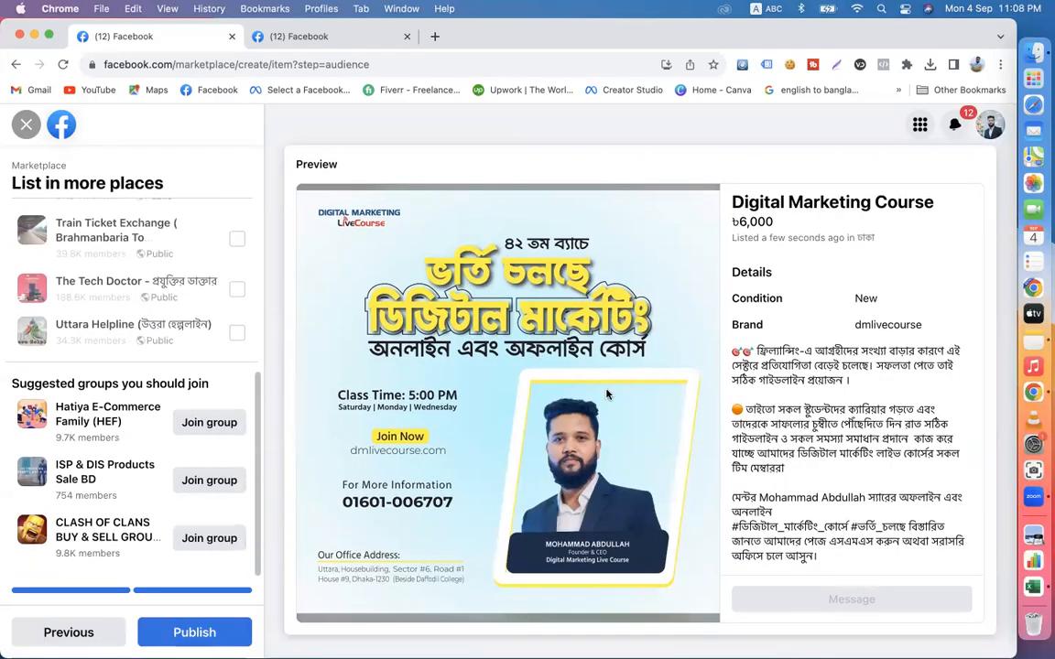
{"action": "scroll", "coordinate": [861, 447], "scroll_direction": "down", "scroll_amount": 15}
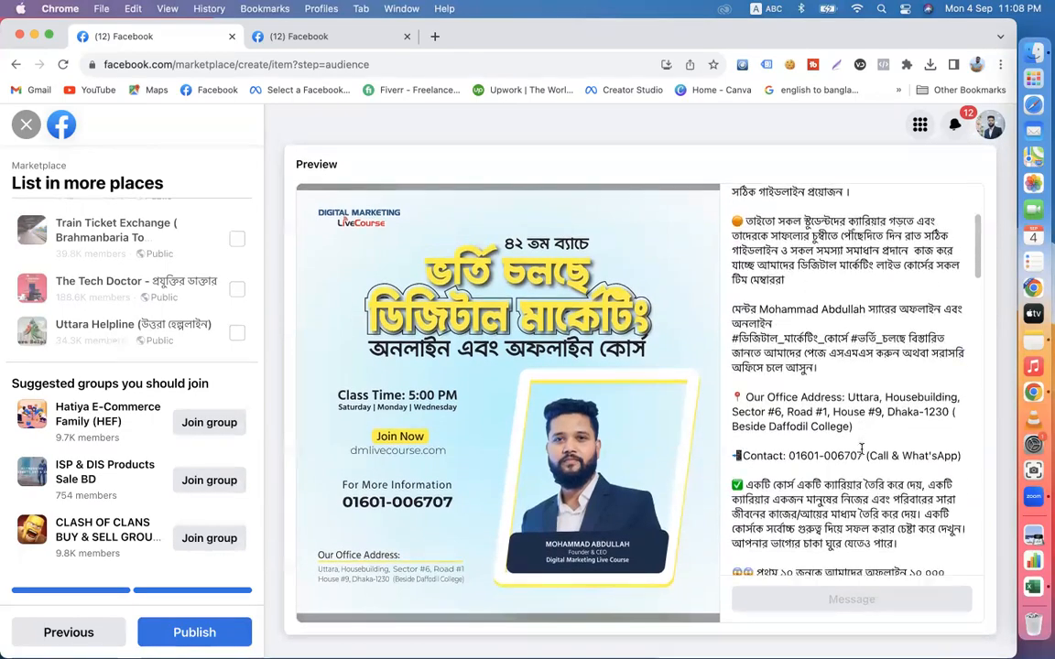
{"action": "scroll", "coordinate": [860, 450], "scroll_direction": "down", "scroll_amount": 5}
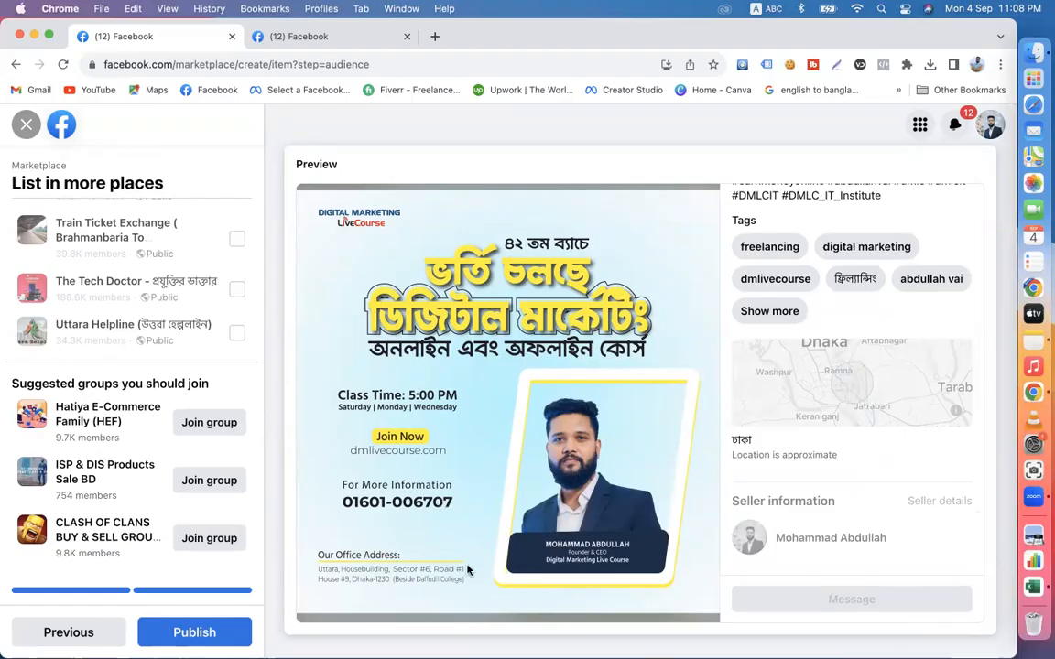
- Publish the Digital Marketing Course listing to Marketplace and view its sharing options
{"action": "scroll", "coordinate": [53, 517], "scroll_direction": "up", "scroll_amount": 5}
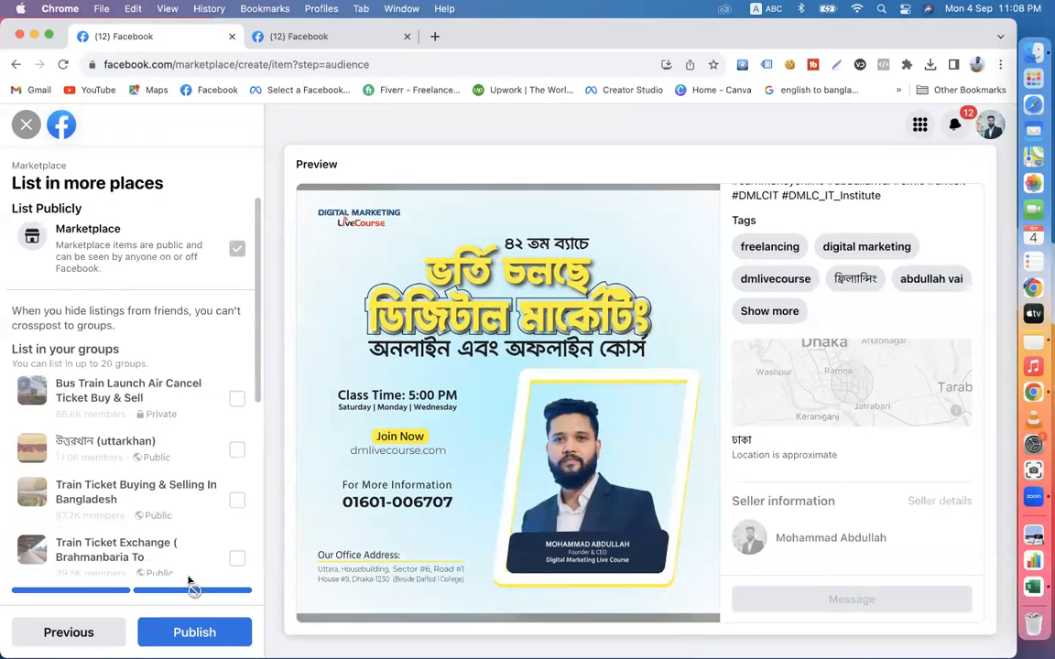
{"action": "left_click", "coordinate": [181, 634]}
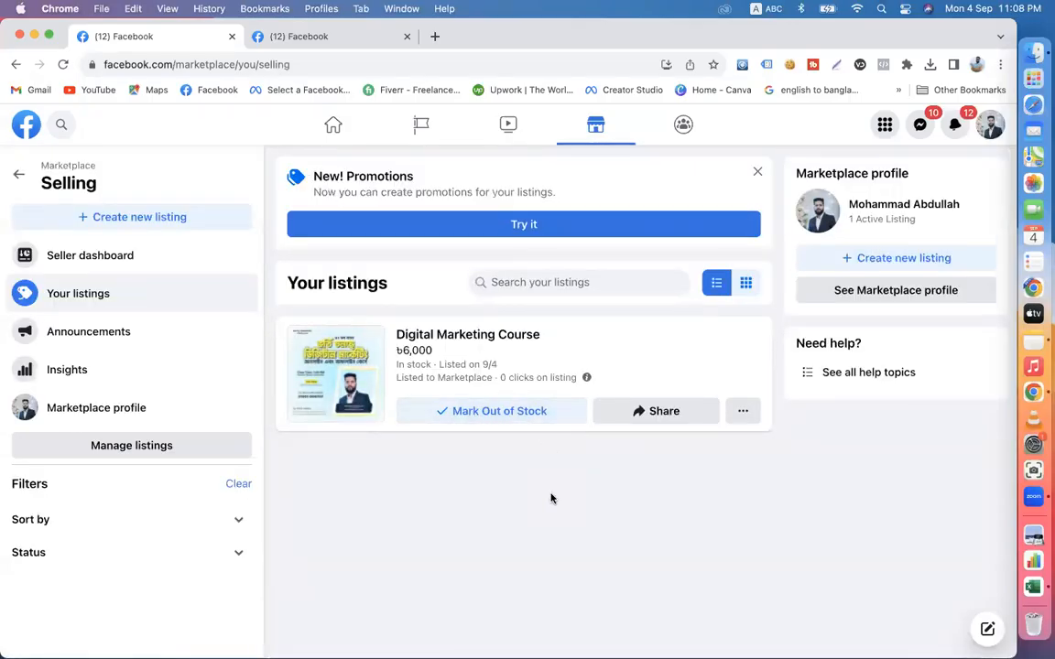
{"action": "left_click", "coordinate": [640, 418]}
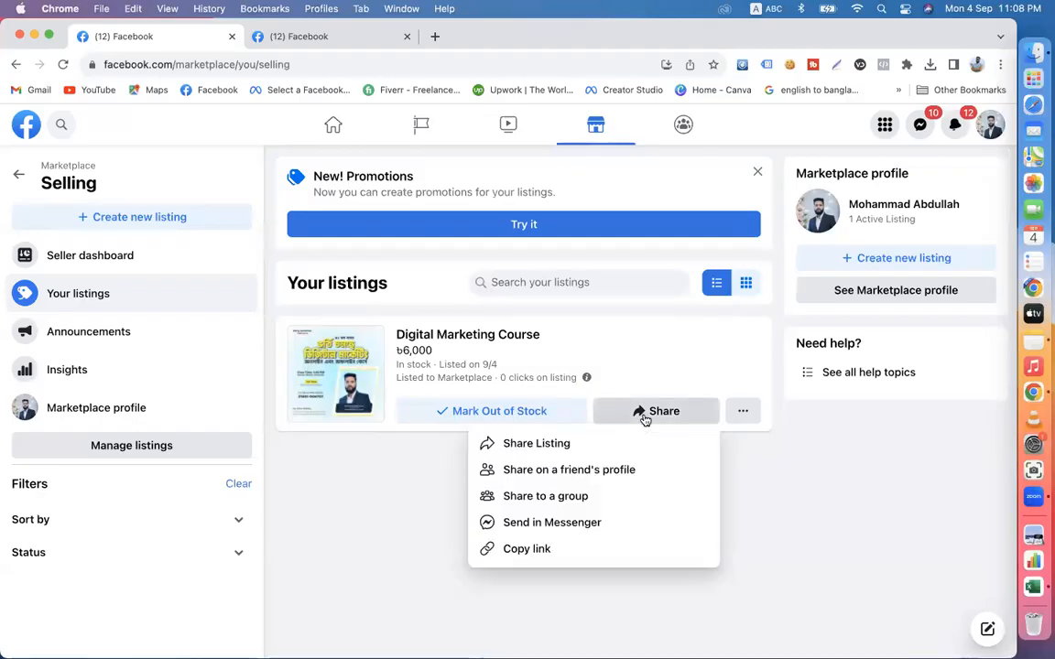
{"action": "left_click", "coordinate": [386, 487]}
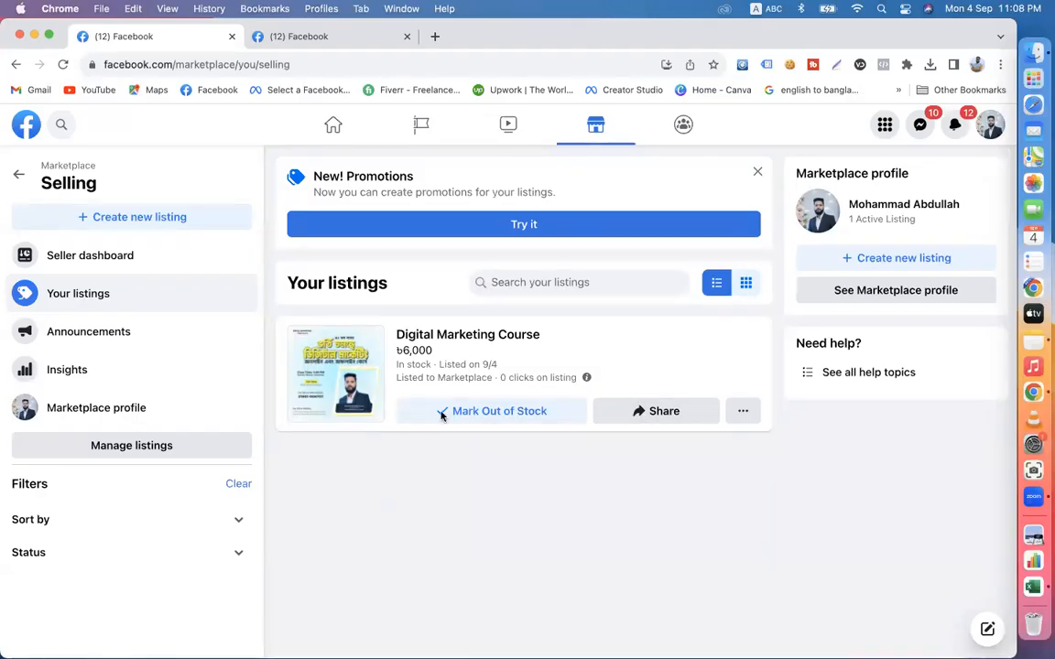
- Review the seller's Marketplace profile, including ratings, location and listings, and return to the listings overview
{"action": "left_click", "coordinate": [883, 293]}
{"action": "scroll", "coordinate": [523, 407], "scroll_direction": "down", "scroll_amount": 3}
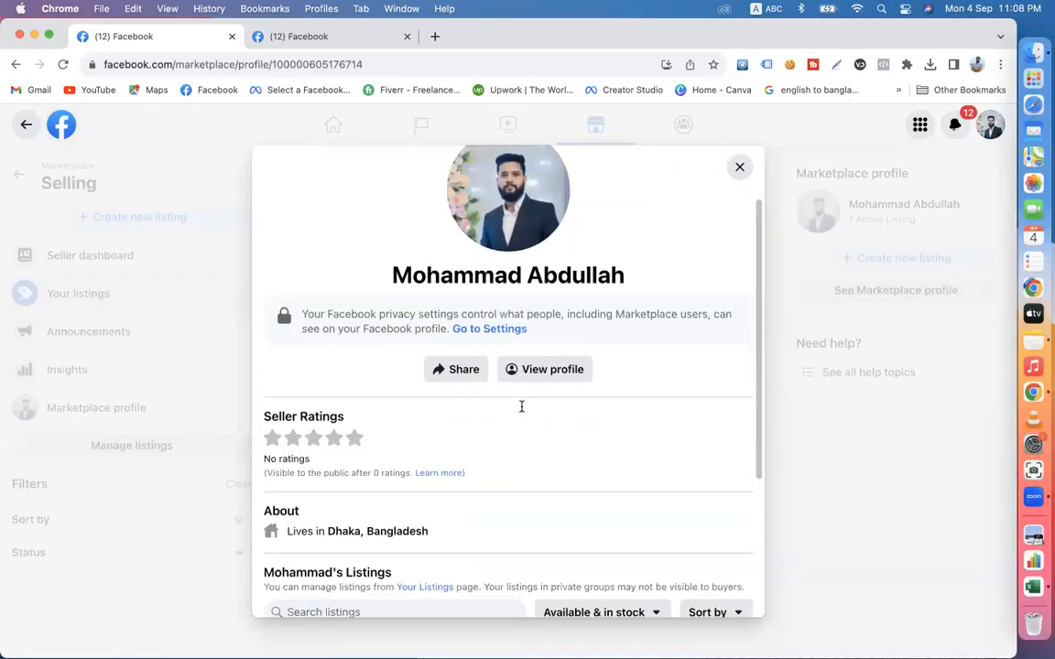
{"action": "scroll", "coordinate": [352, 425], "scroll_direction": "down", "scroll_amount": 4}
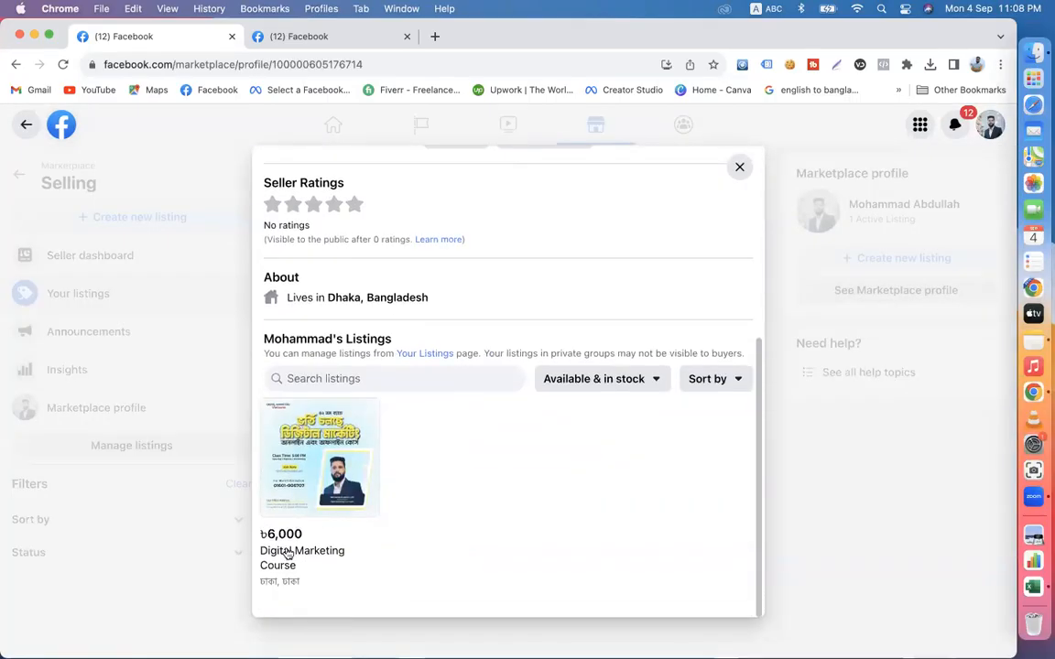
{"action": "scroll", "coordinate": [478, 499], "scroll_direction": "up", "scroll_amount": 2}
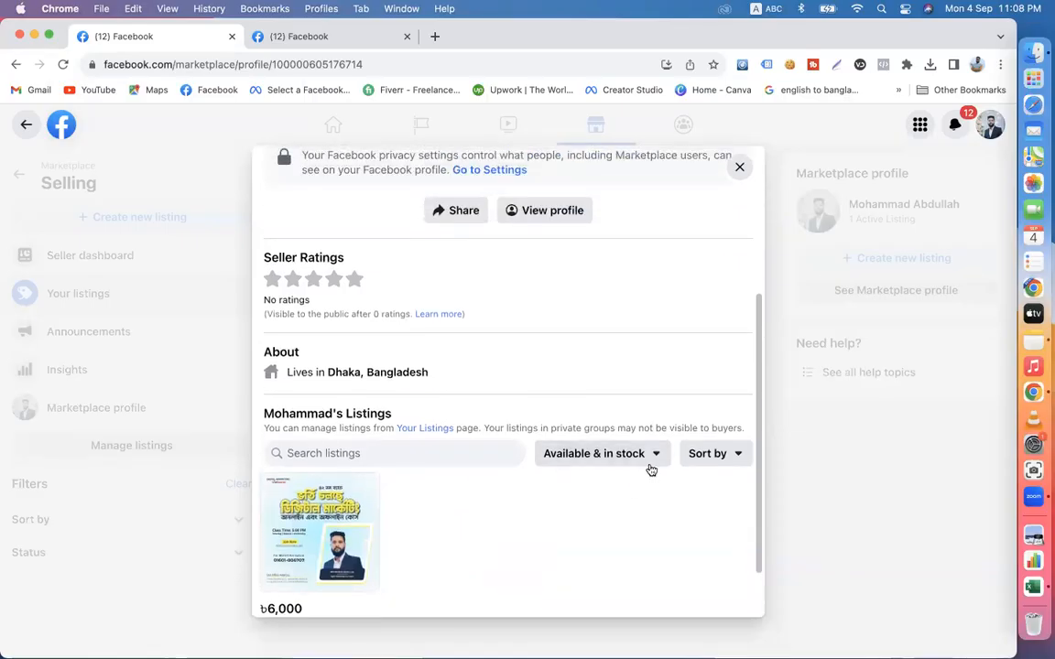
{"action": "scroll", "coordinate": [558, 564], "scroll_direction": "up", "scroll_amount": 3}
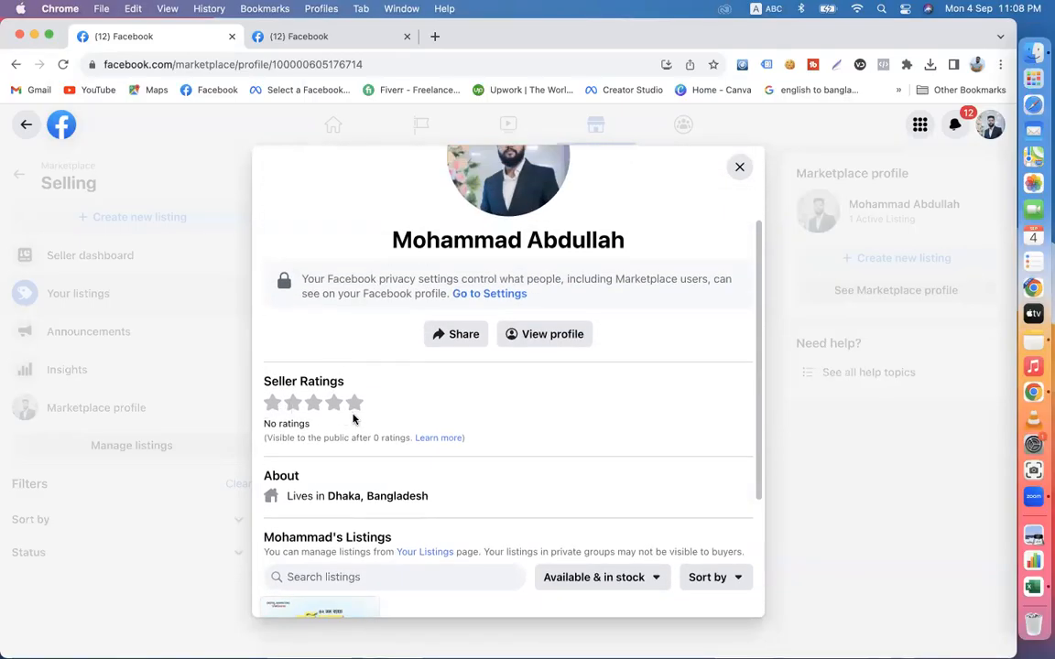
{"action": "scroll", "coordinate": [407, 448], "scroll_direction": "up", "scroll_amount": 3}
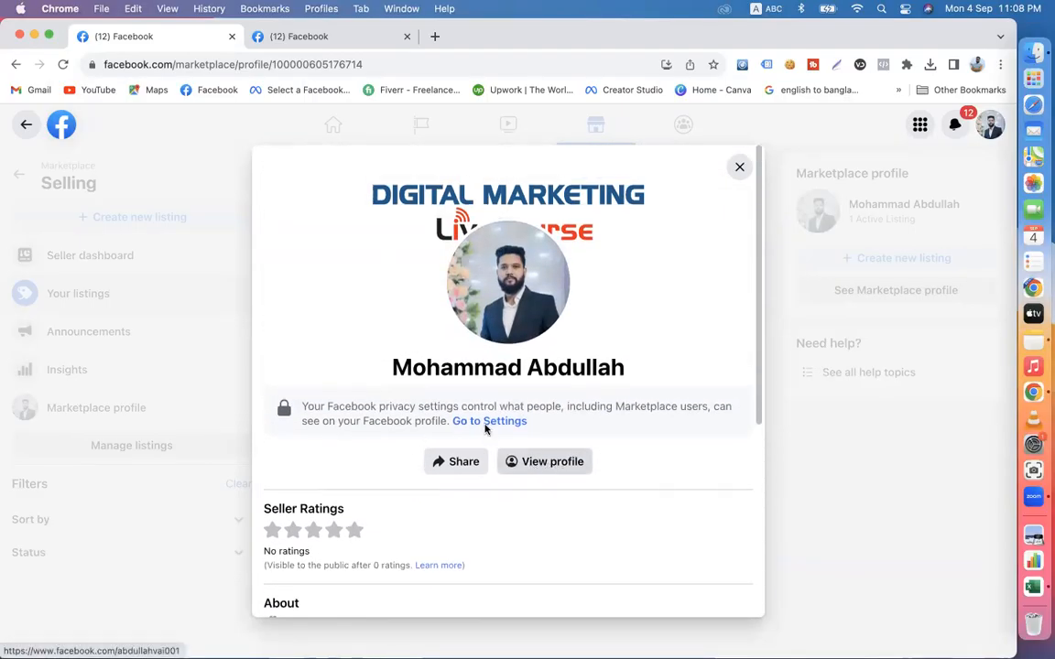
{"action": "left_click", "coordinate": [739, 167]}
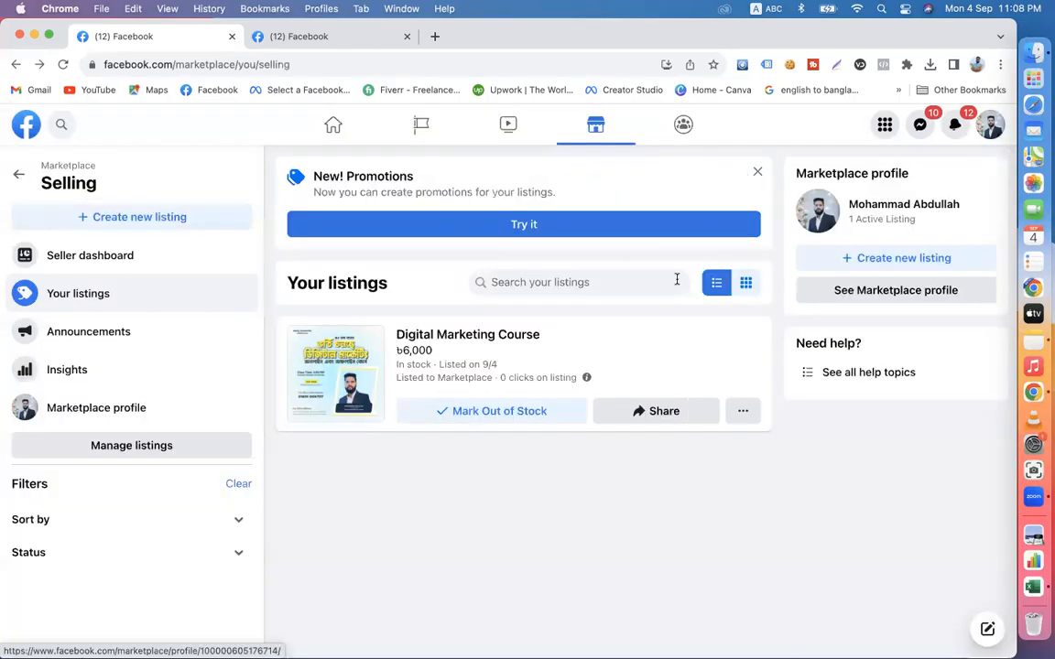
- Start a new promotion for the listings and name it 20% OFF
{"action": "left_click", "coordinate": [513, 228]}
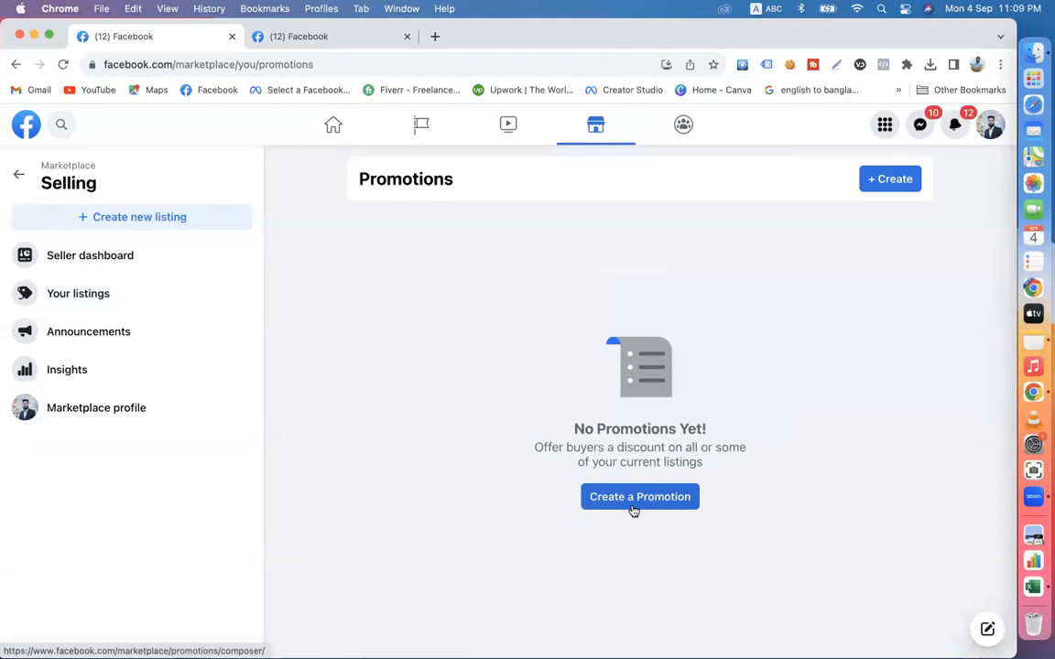
{"action": "left_click", "coordinate": [588, 495]}
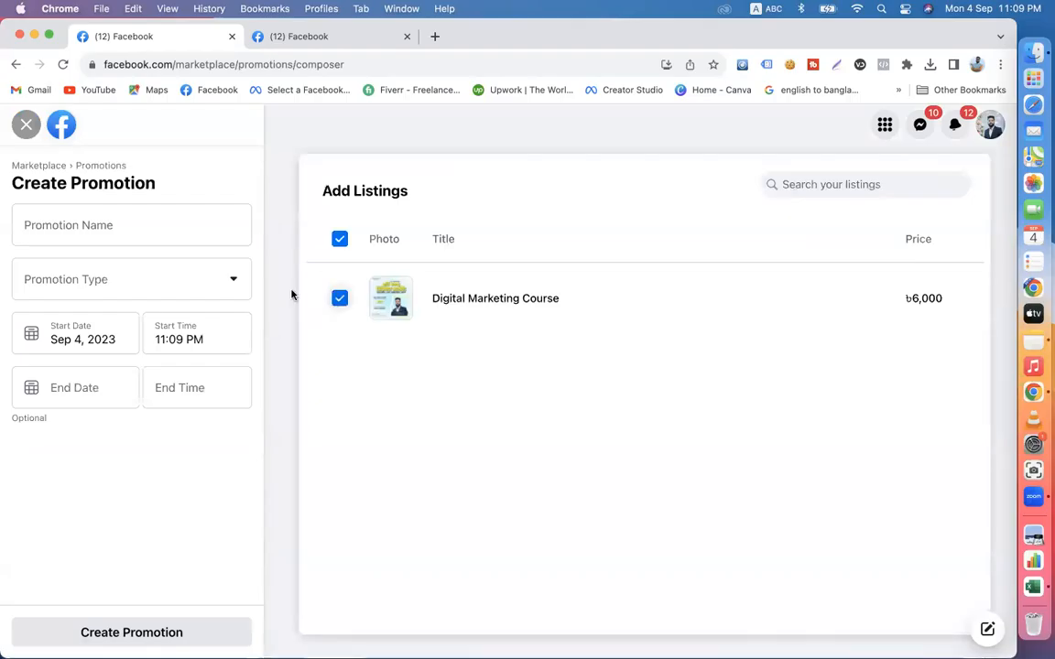
{"action": "left_click", "coordinate": [83, 229]}
{"action": "left_click", "coordinate": [84, 279]}
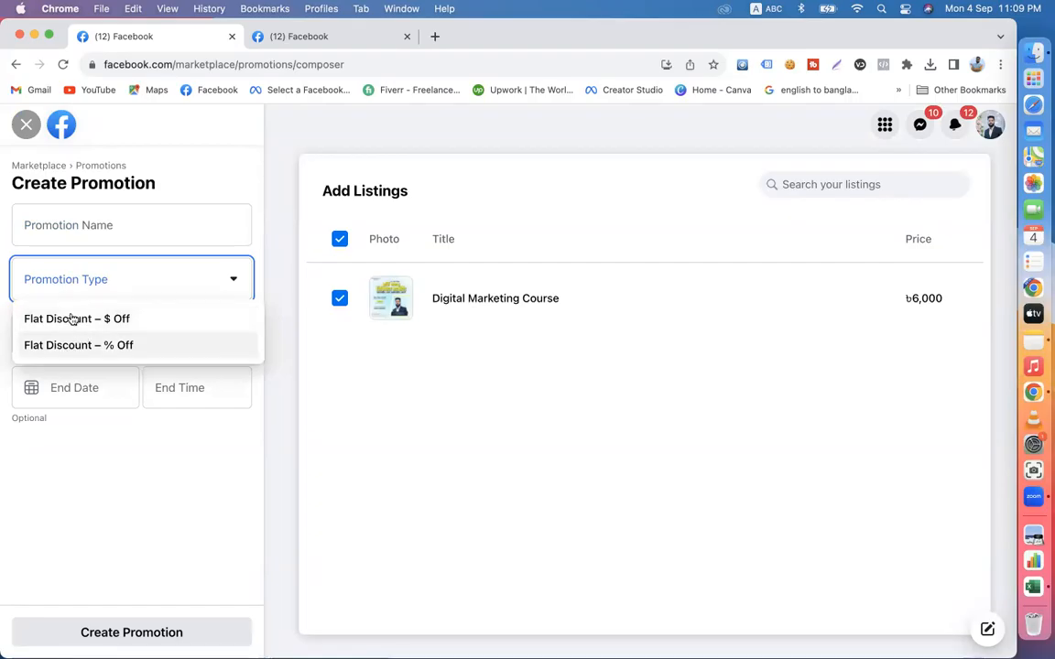
{"action": "left_click", "coordinate": [84, 225]}
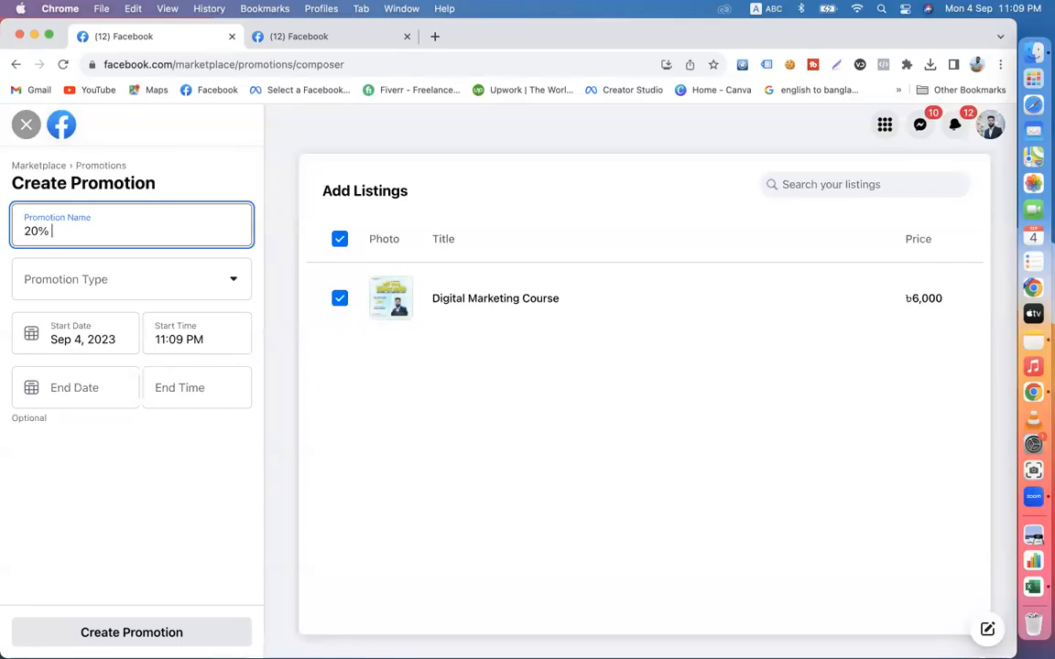
- Set the promotion type to Flat Discount – % Off with a 25% discount
{"action": "left_click", "coordinate": [111, 285]}
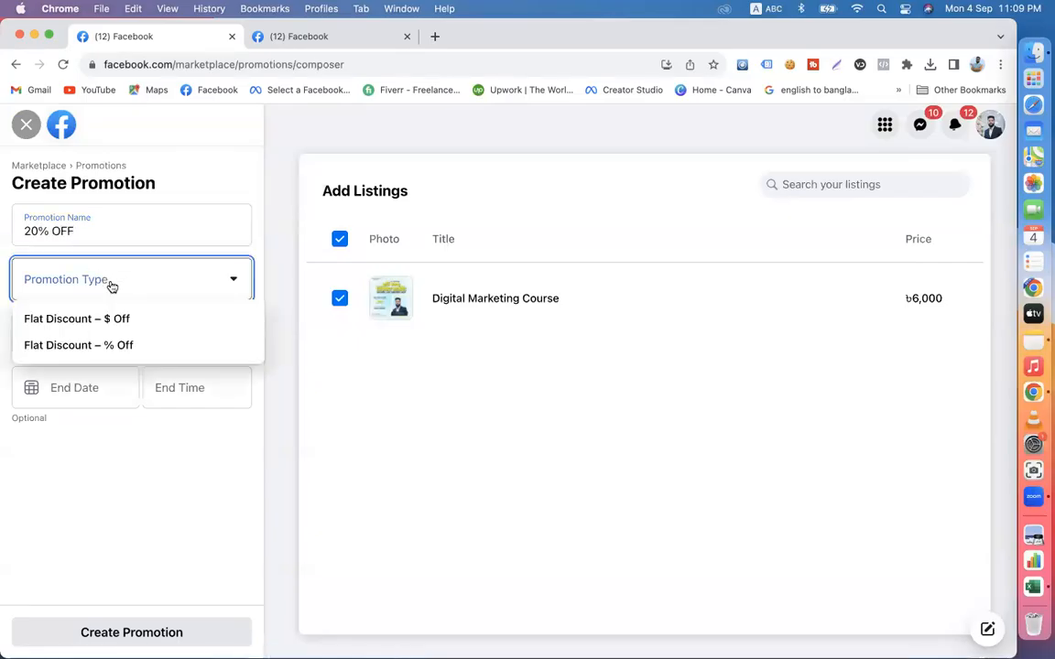
{"action": "left_click", "coordinate": [91, 349]}
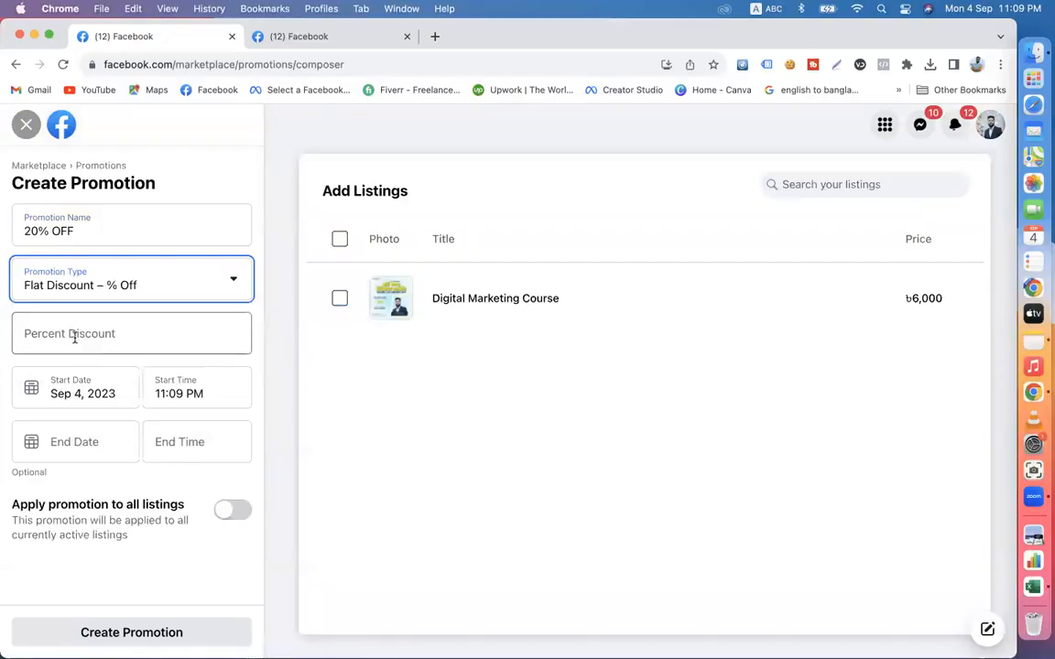
{"action": "left_click", "coordinate": [74, 337]}
{"action": "type", "text": "25"}
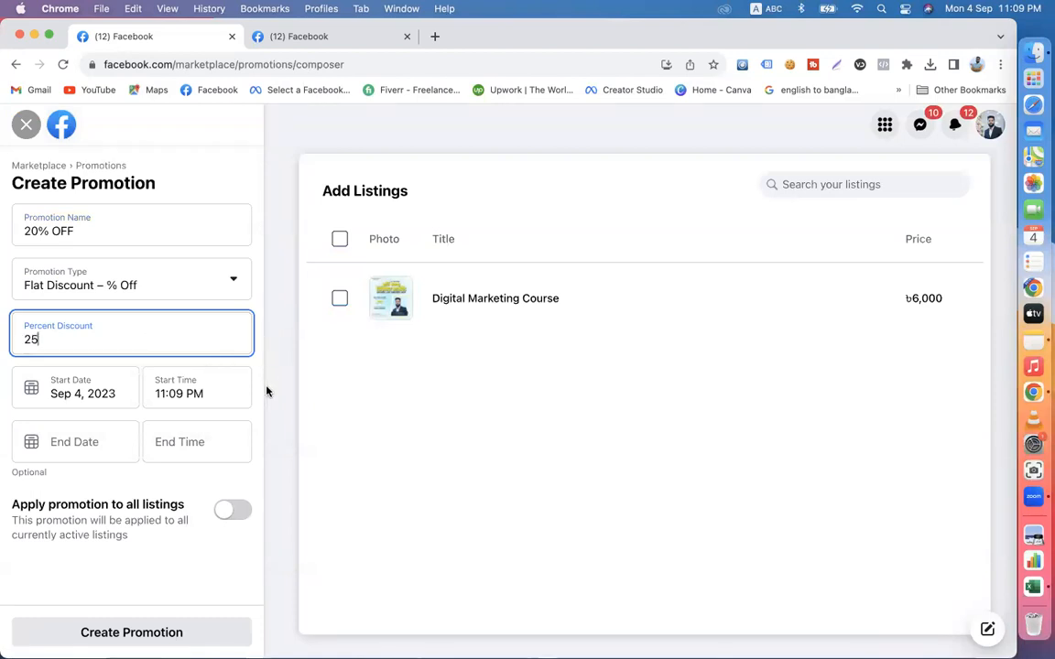
- Set the promotion to end on Sep 12, 2023 at 11:45 PM and apply it to all listings
{"action": "left_click", "coordinate": [126, 391]}
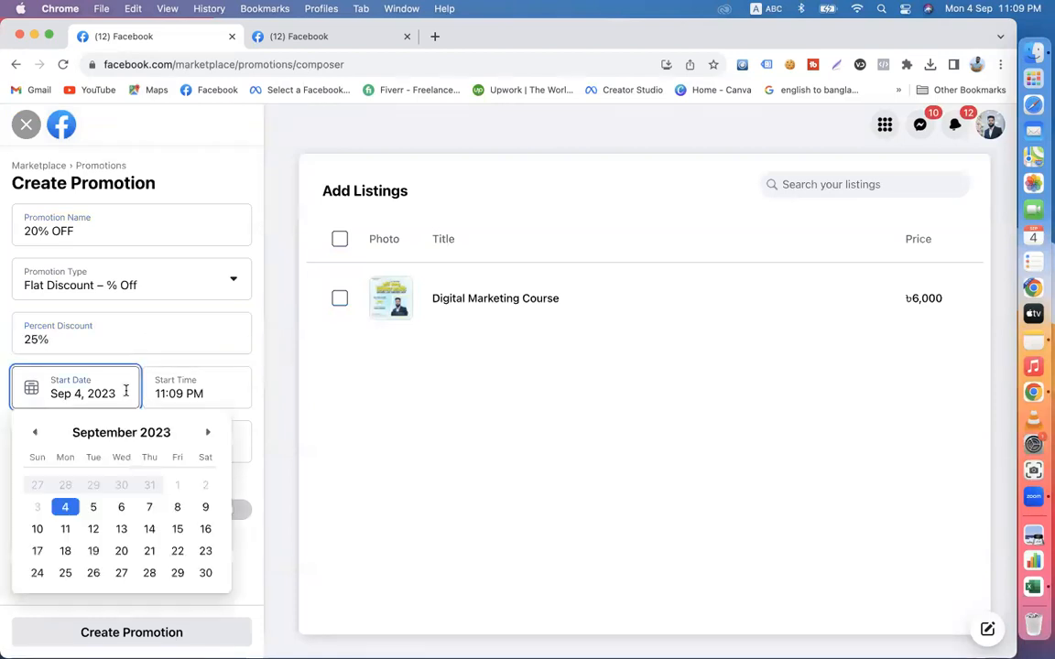
{"action": "left_click", "coordinate": [259, 405]}
{"action": "left_click", "coordinate": [91, 447]}
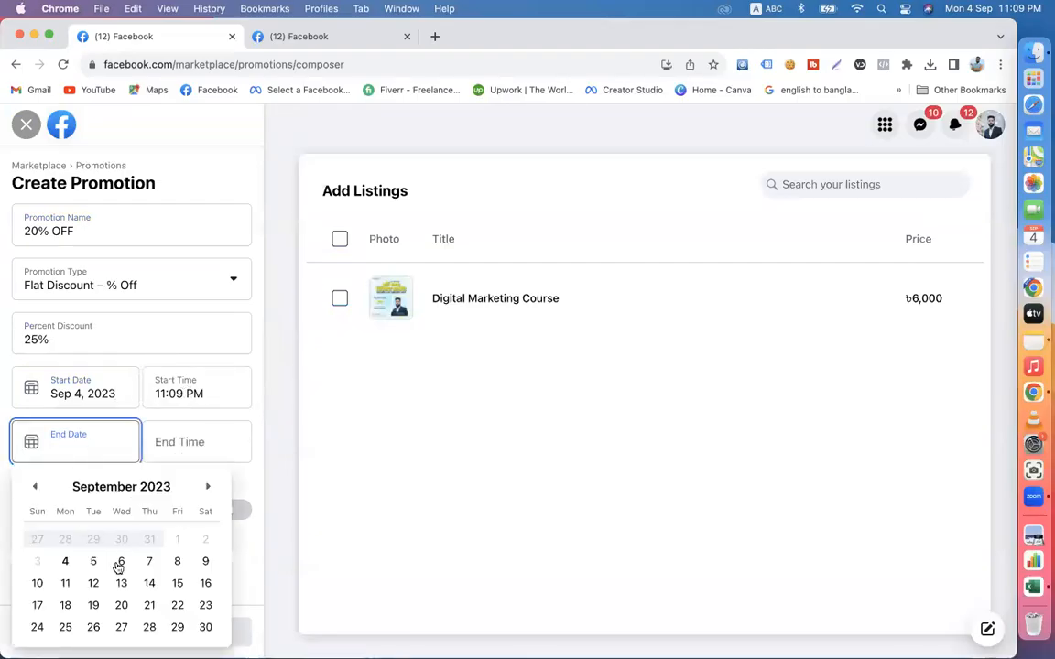
{"action": "left_click", "coordinate": [88, 589]}
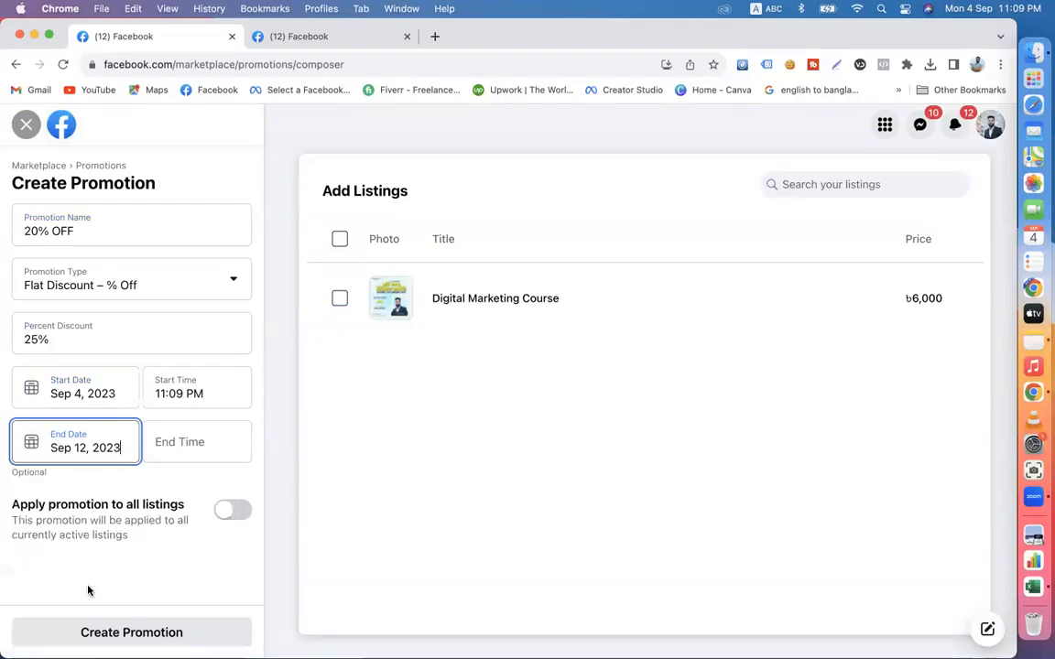
{"action": "left_click", "coordinate": [185, 441]}
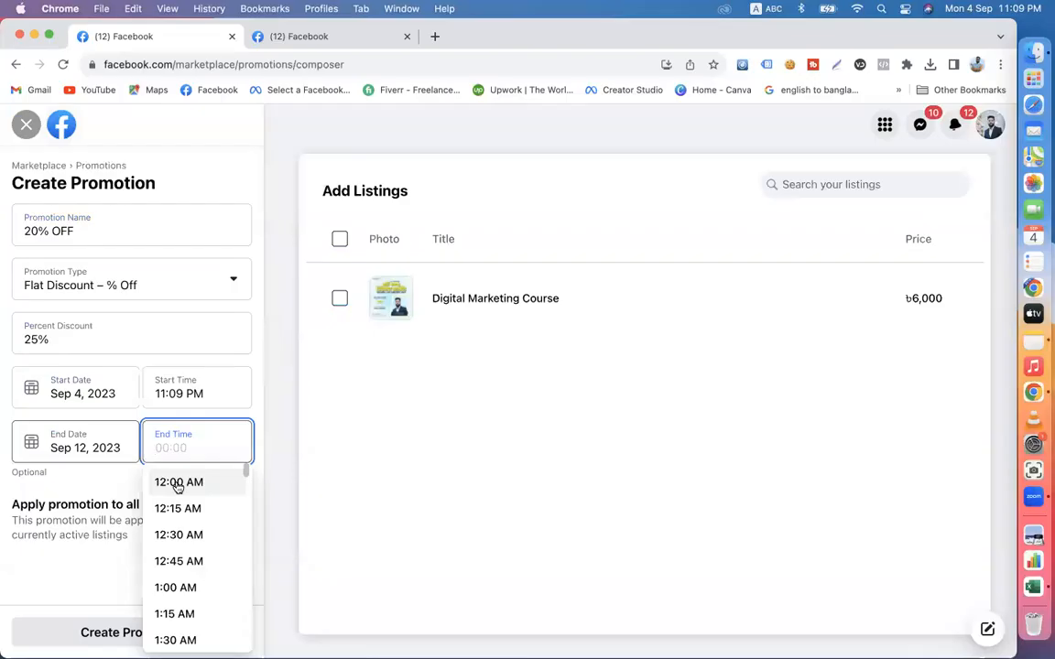
{"action": "scroll", "coordinate": [177, 485], "scroll_direction": "down", "scroll_amount": 10}
{"action": "scroll", "coordinate": [181, 587], "scroll_direction": "down", "scroll_amount": 20}
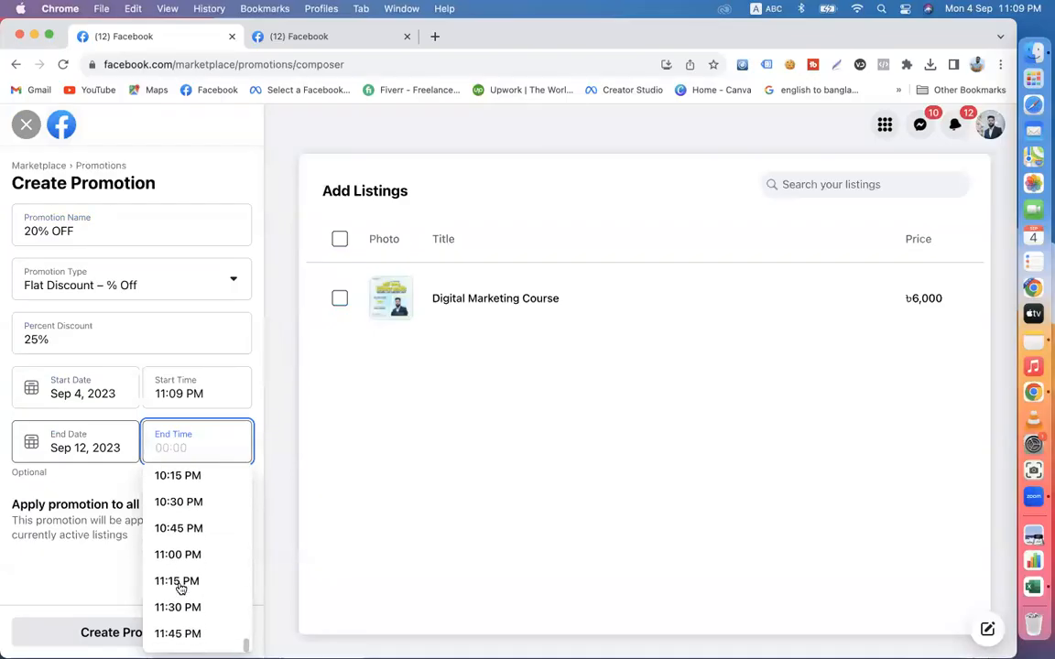
{"action": "left_click", "coordinate": [175, 633]}
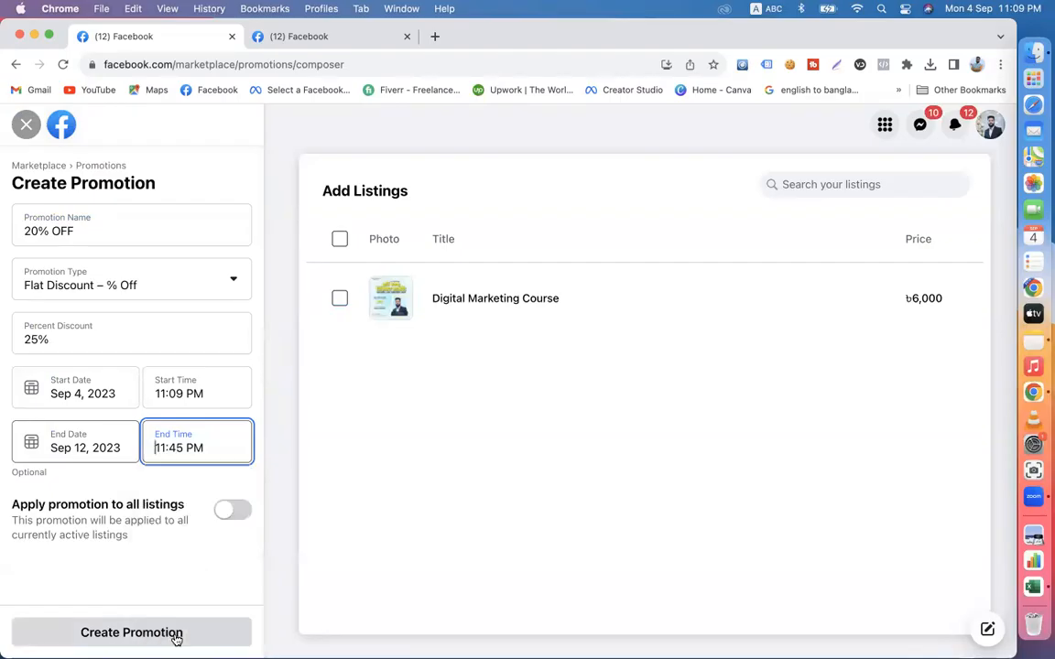
{"action": "left_click", "coordinate": [231, 520]}
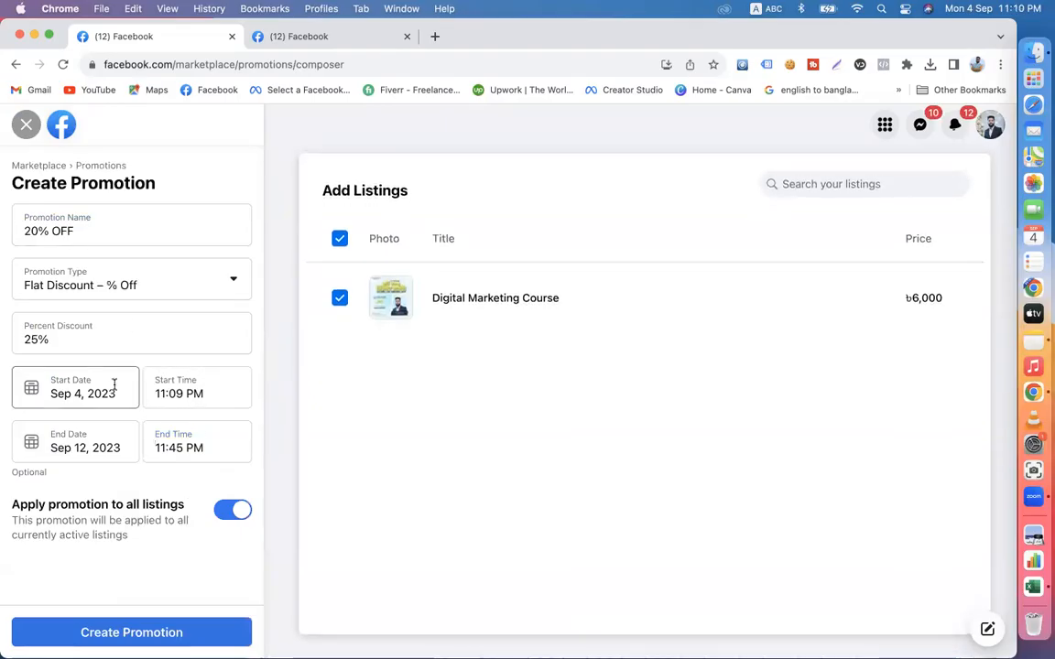
- Set the percent discount to 20% and rename the promotion Digital Marketing Course 20% OFF
{"action": "left_click", "coordinate": [37, 338]}
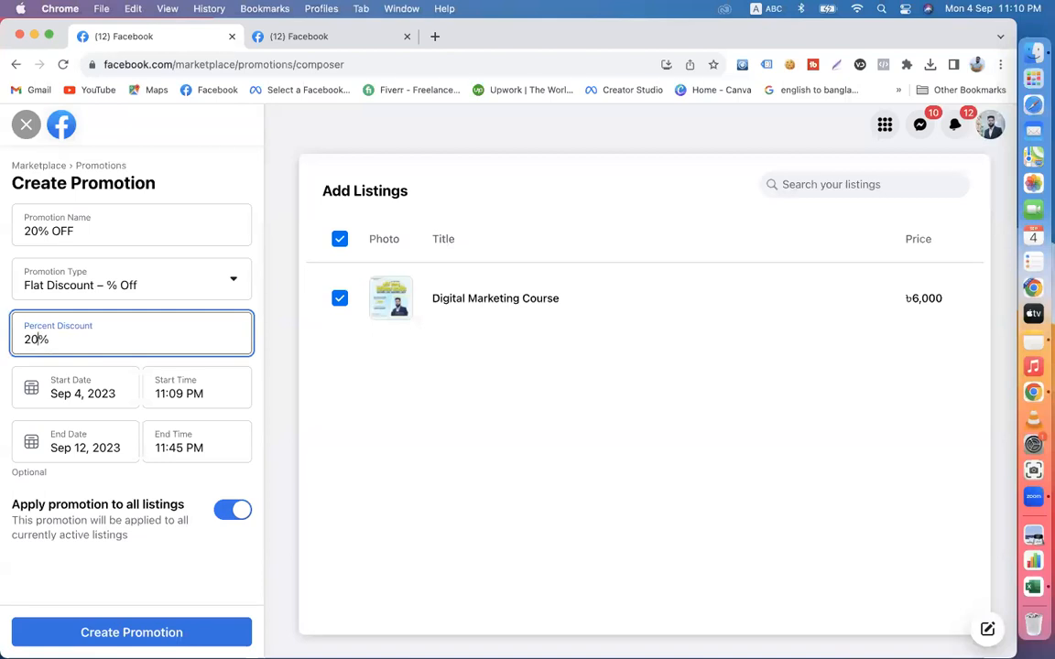
{"action": "left_click", "coordinate": [27, 230]}
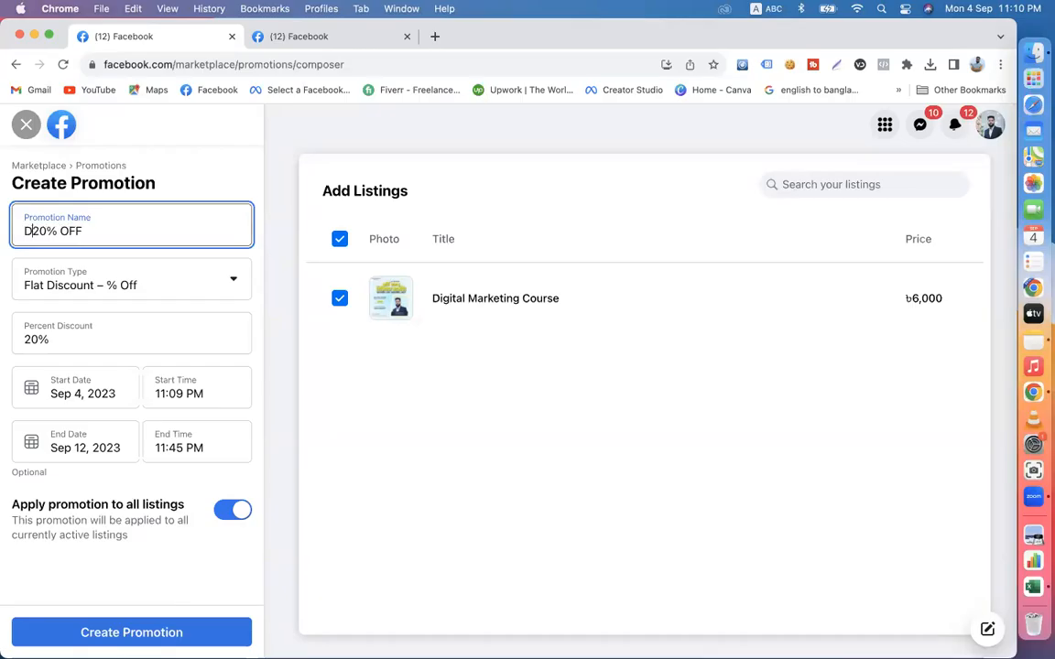
{"action": "type", "text": "Digital Marketing Co"}
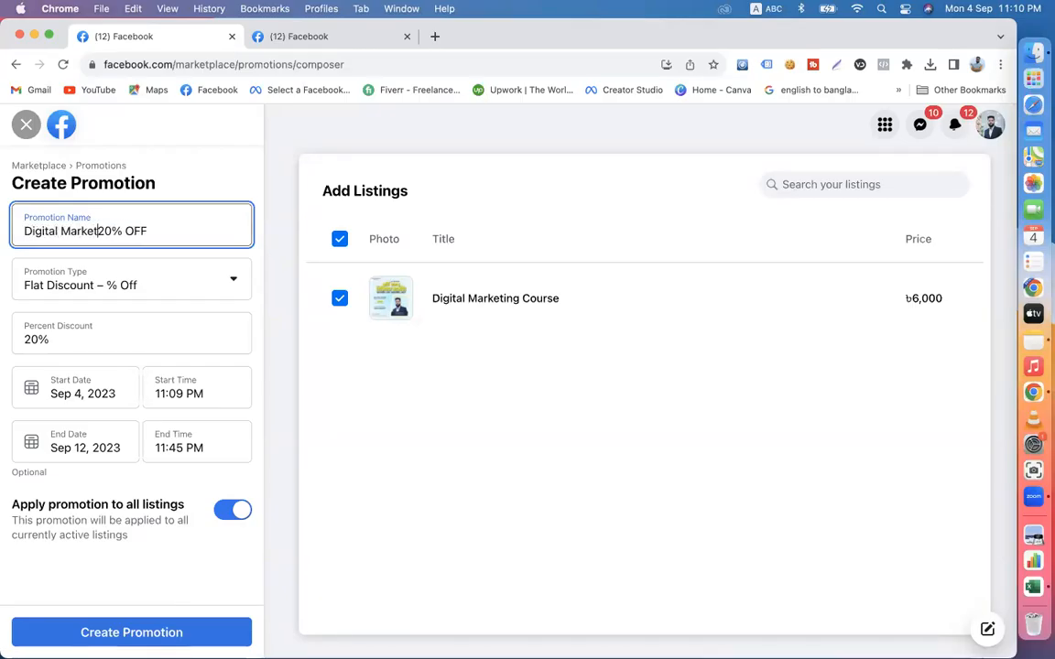
{"action": "type", "text": "urse"}
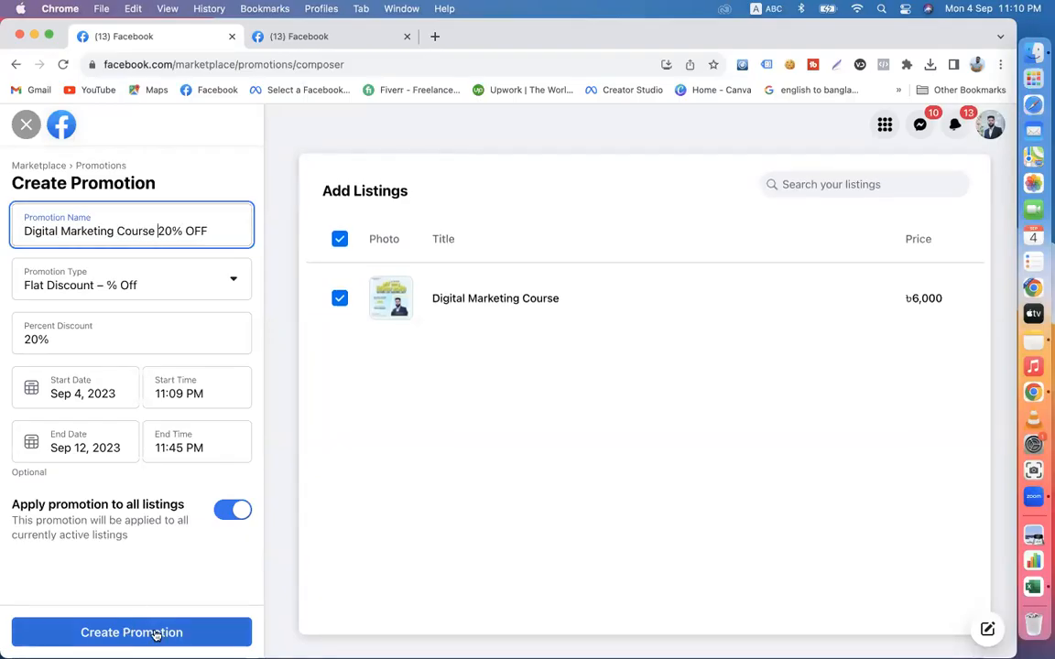
- Try to create the promotion with the entered name, discount and dates
{"action": "left_click", "coordinate": [156, 634]}
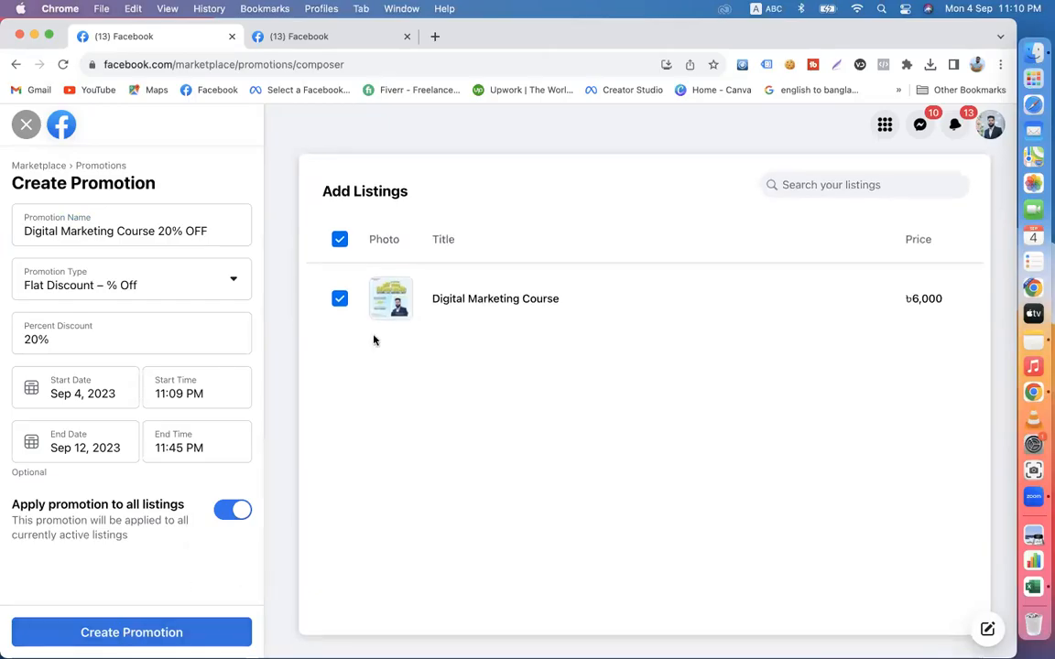
{"action": "left_click", "coordinate": [135, 640]}
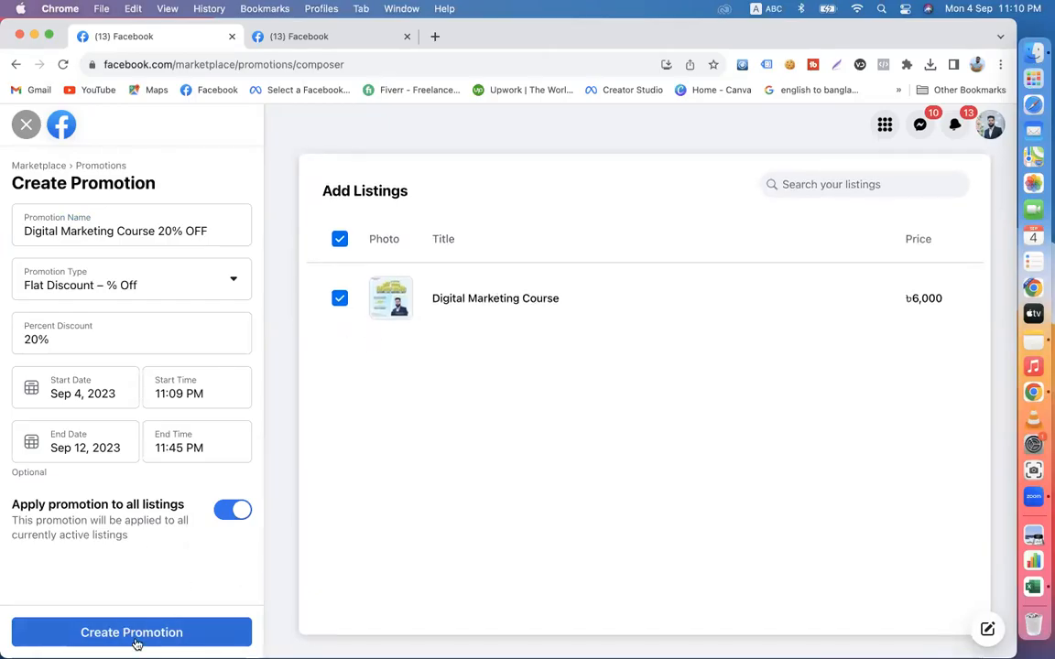
{"action": "scroll", "coordinate": [205, 458], "scroll_direction": "down", "scroll_amount": 1}
{"action": "scroll", "coordinate": [435, 271], "scroll_direction": "up", "scroll_amount": 1}
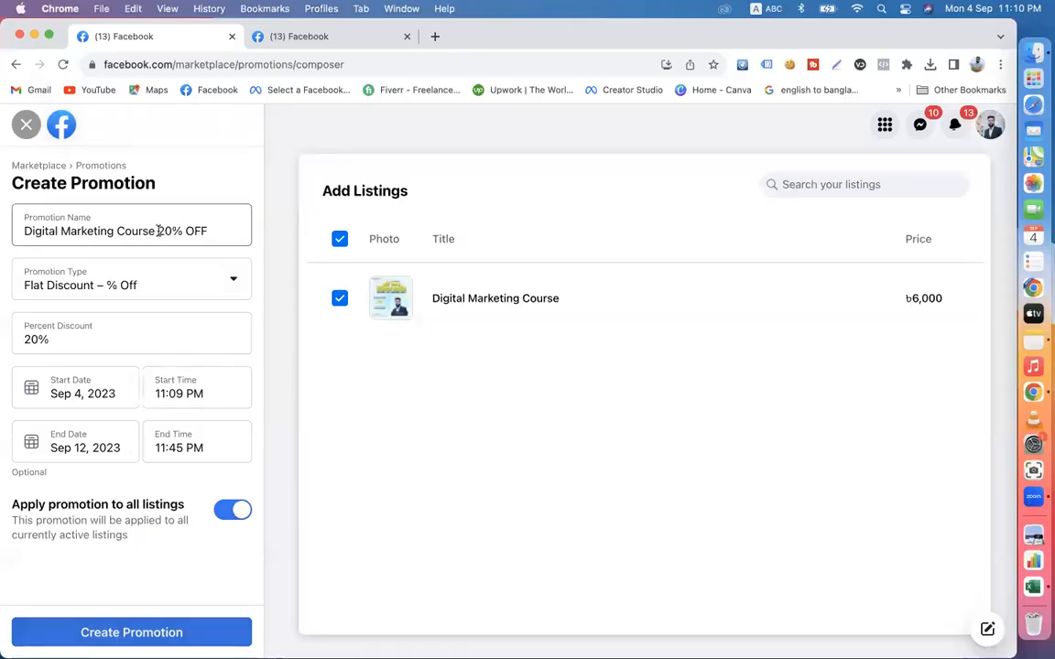
- Shorten the promotion name to Digital Marketing Course and try to create the promotion again
{"action": "left_click_drag", "start_coordinate": [158, 231], "coordinate": [218, 233]}
{"action": "key", "text": "BackSpace"}
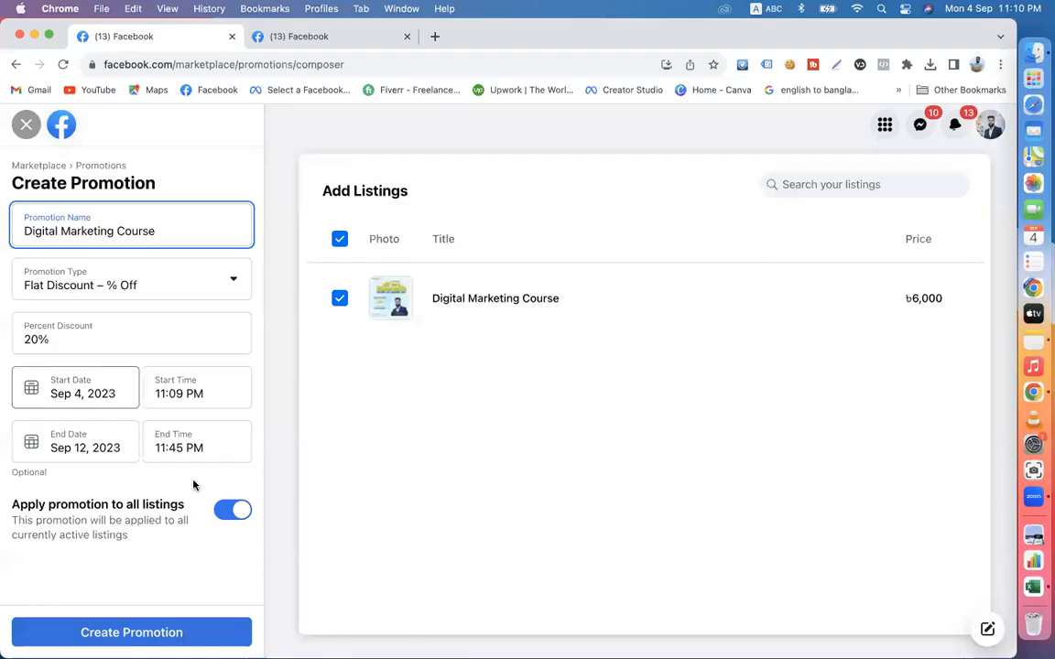
{"action": "left_click", "coordinate": [136, 634]}
- Turn applying the promotion to all listings off and on again, and retry creating the promotion
{"action": "left_click", "coordinate": [229, 511]}
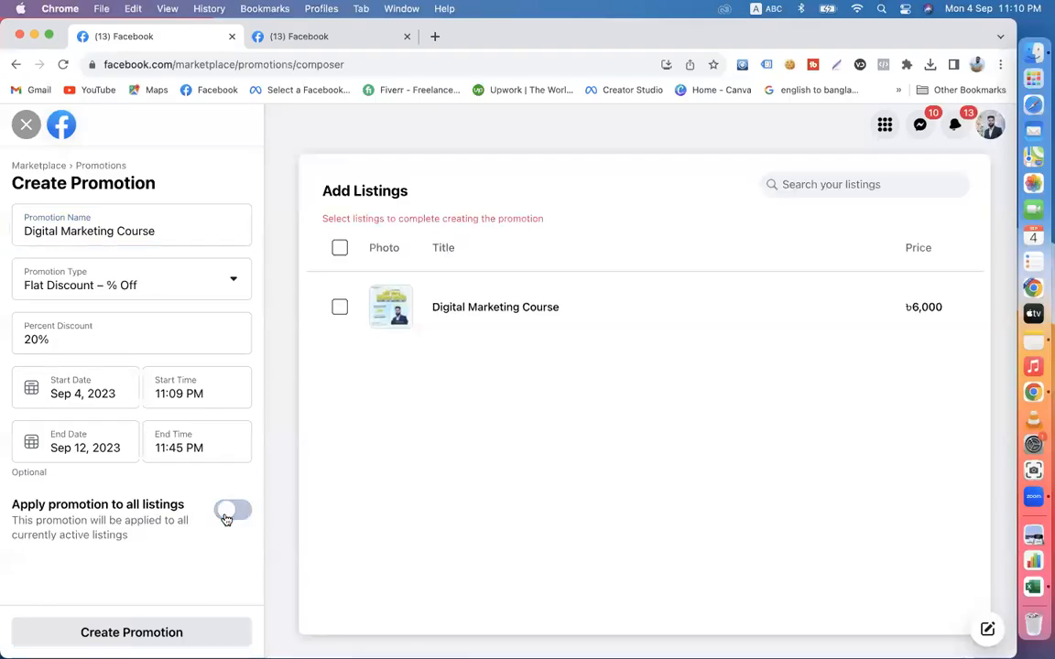
{"action": "left_click", "coordinate": [236, 510]}
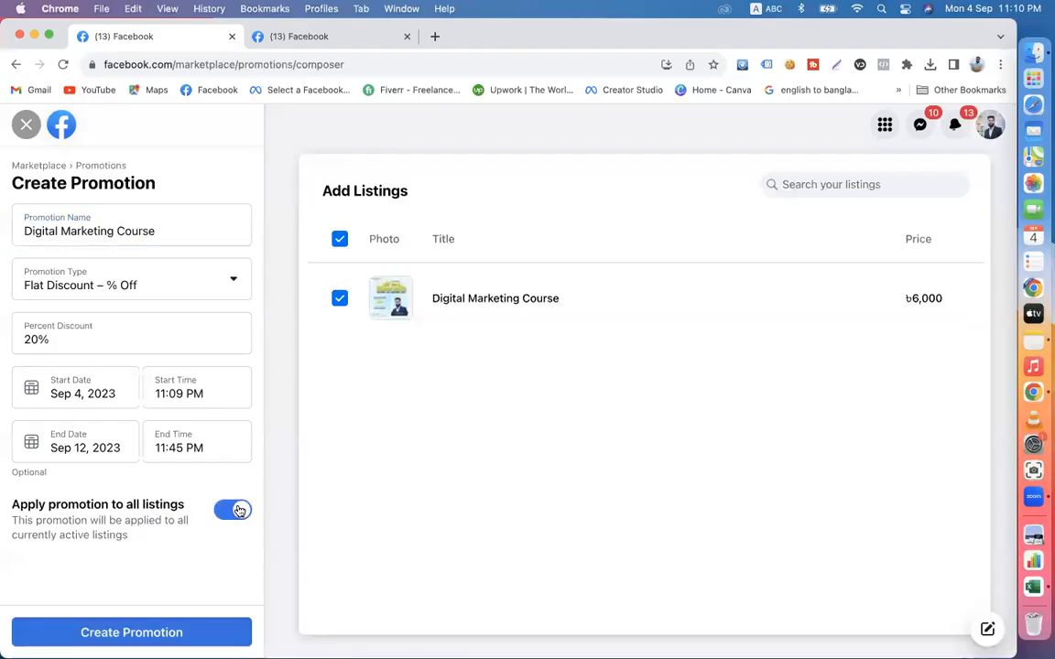
{"action": "left_click", "coordinate": [156, 637]}
{"action": "left_click", "coordinate": [155, 638]}
{"action": "scroll", "coordinate": [410, 454], "scroll_direction": "up", "scroll_amount": 1}
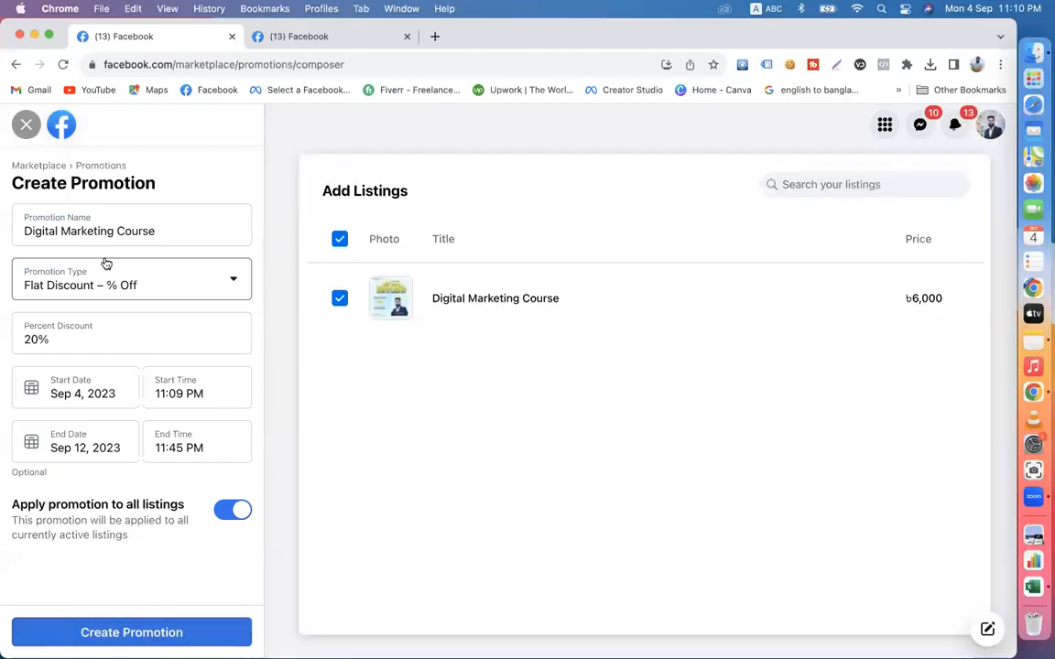
- Close the promotion form without creating it and return to the main Marketplace page by way of the seller dashboard
{"action": "left_click", "coordinate": [25, 126]}
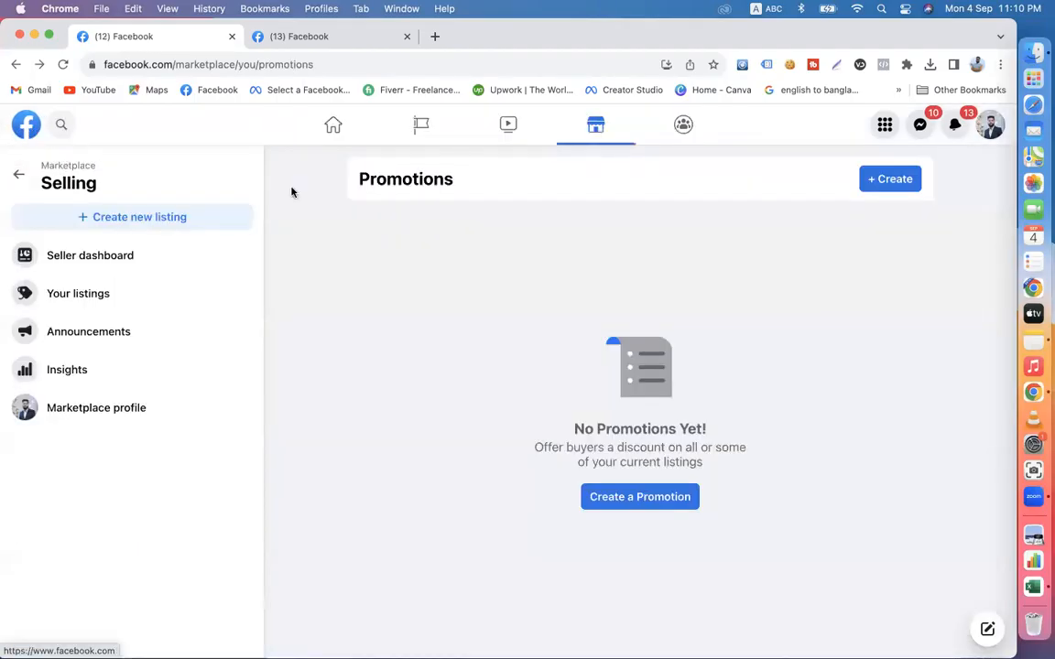
{"action": "left_click", "coordinate": [84, 258]}
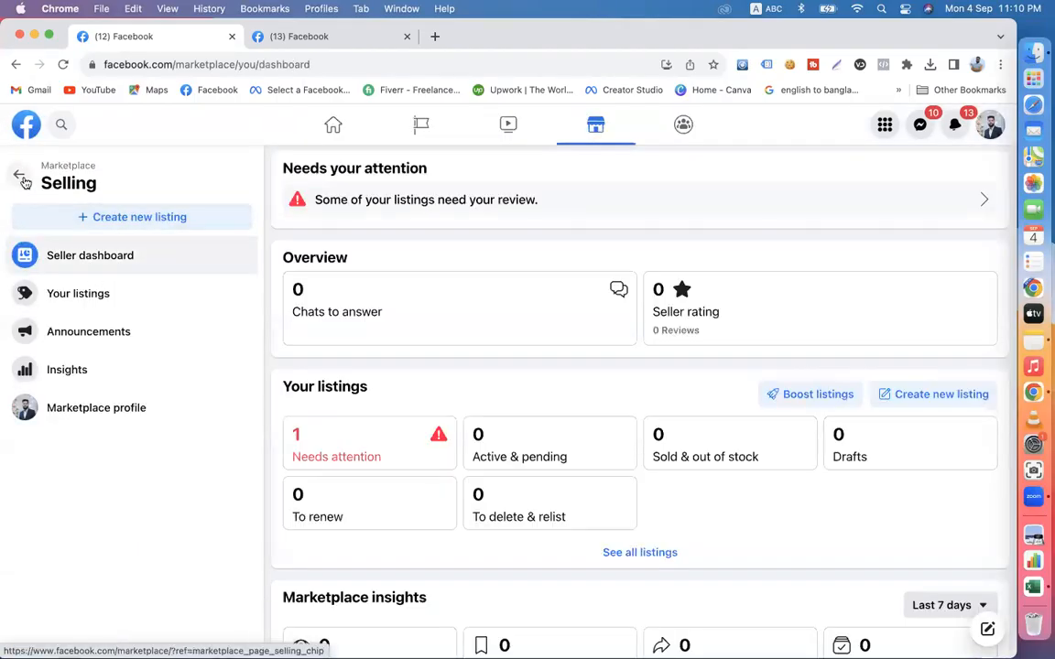
{"action": "left_click", "coordinate": [20, 177]}
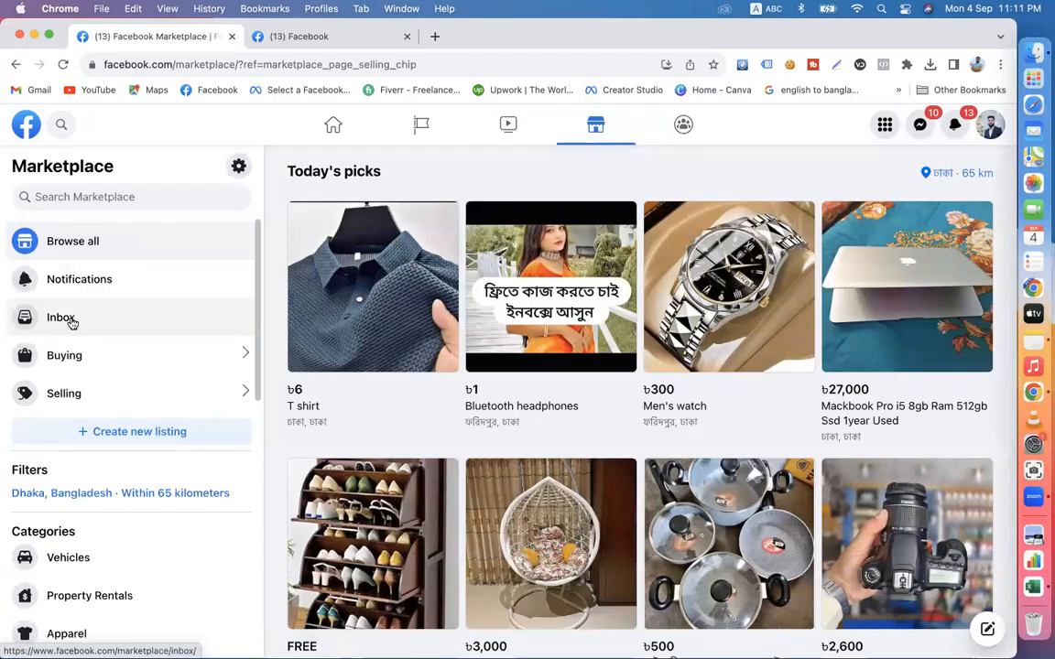
- Look through the full list of Marketplace categories down to Buy and sell groups
{"action": "scroll", "coordinate": [144, 456], "scroll_direction": "down", "scroll_amount": 5}
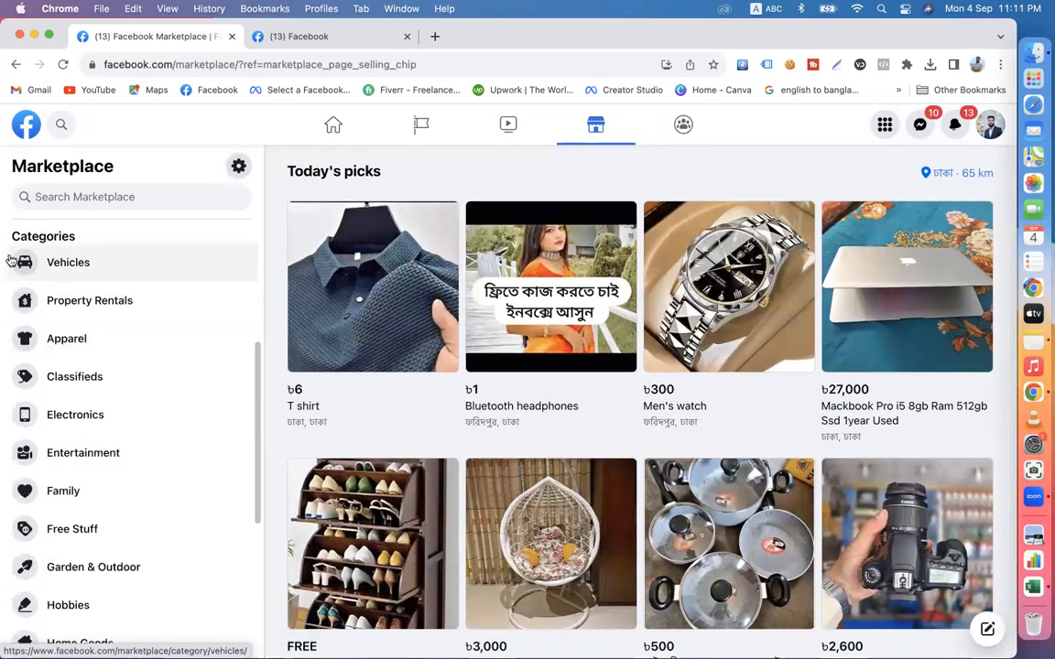
{"action": "scroll", "coordinate": [111, 607], "scroll_direction": "down", "scroll_amount": 5}
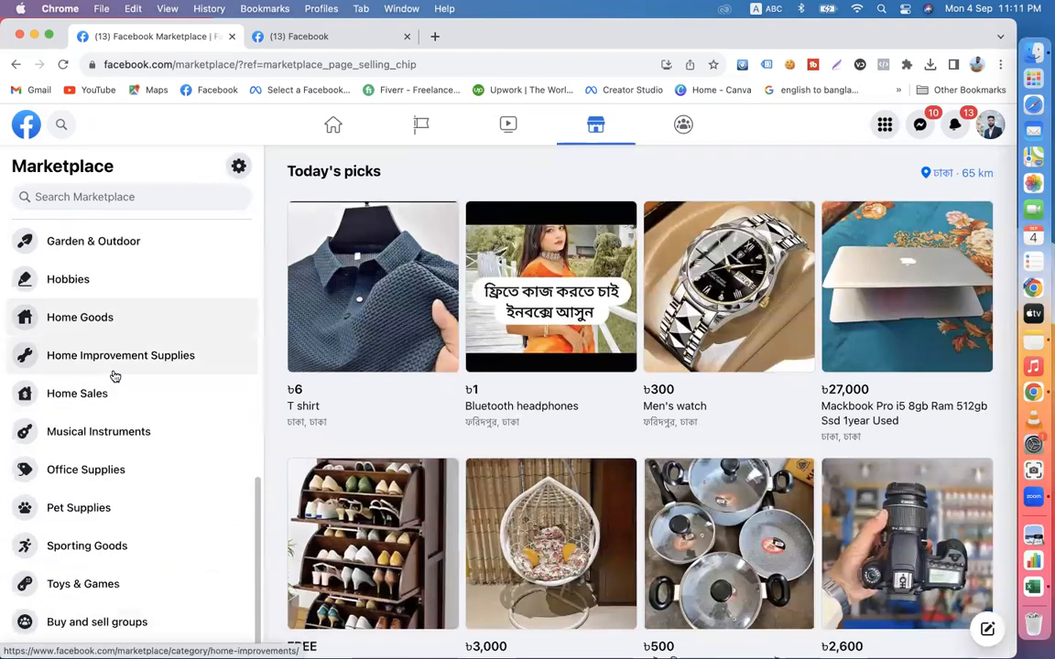
{"action": "scroll", "coordinate": [123, 467], "scroll_direction": "up", "scroll_amount": 10}
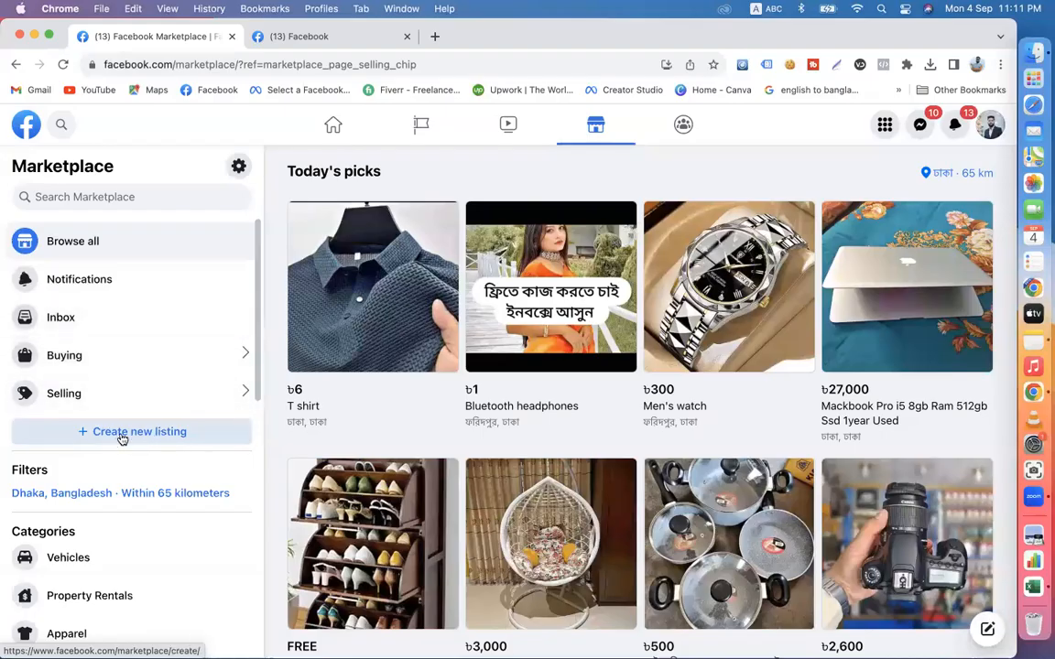
- View the Marketplace notifications and check both the buying and selling chats in the inbox
{"action": "left_click", "coordinate": [75, 292]}
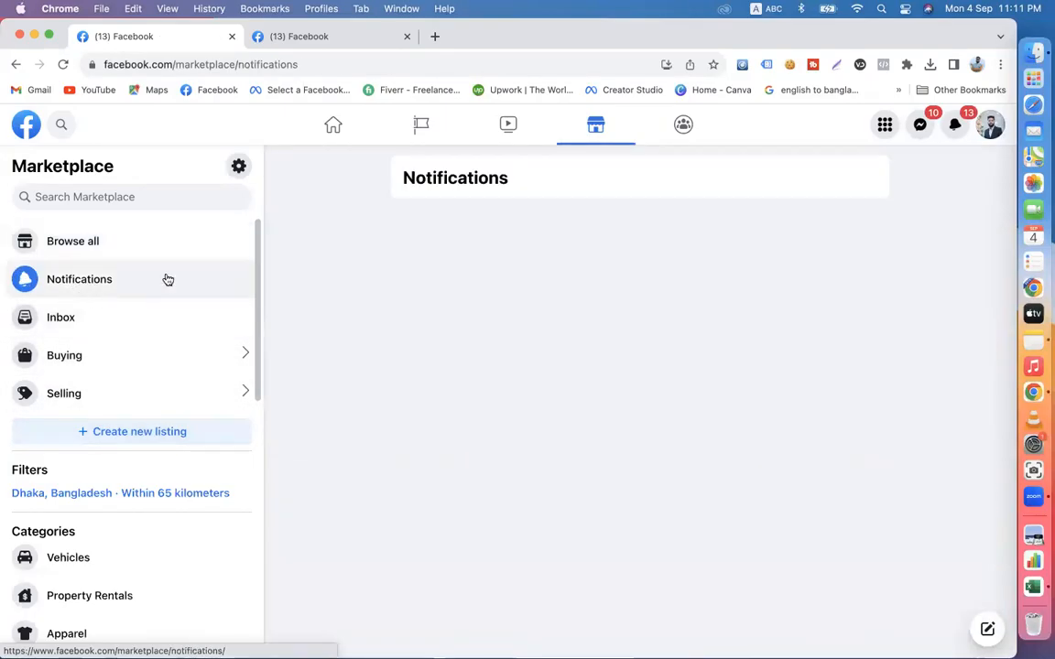
{"action": "left_click", "coordinate": [78, 326]}
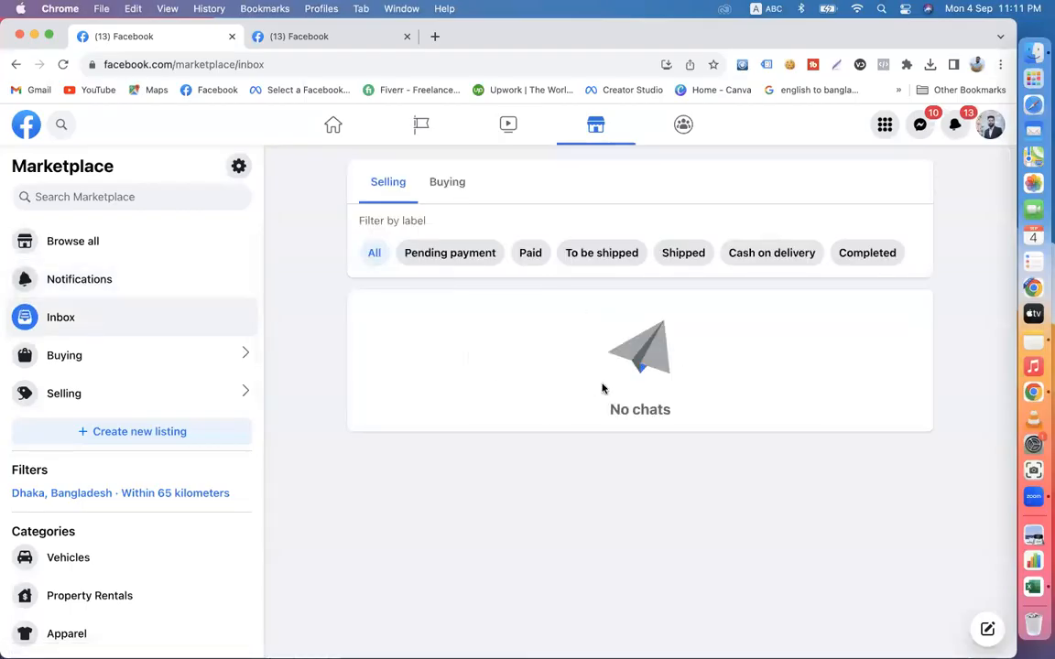
{"action": "left_click", "coordinate": [449, 196]}
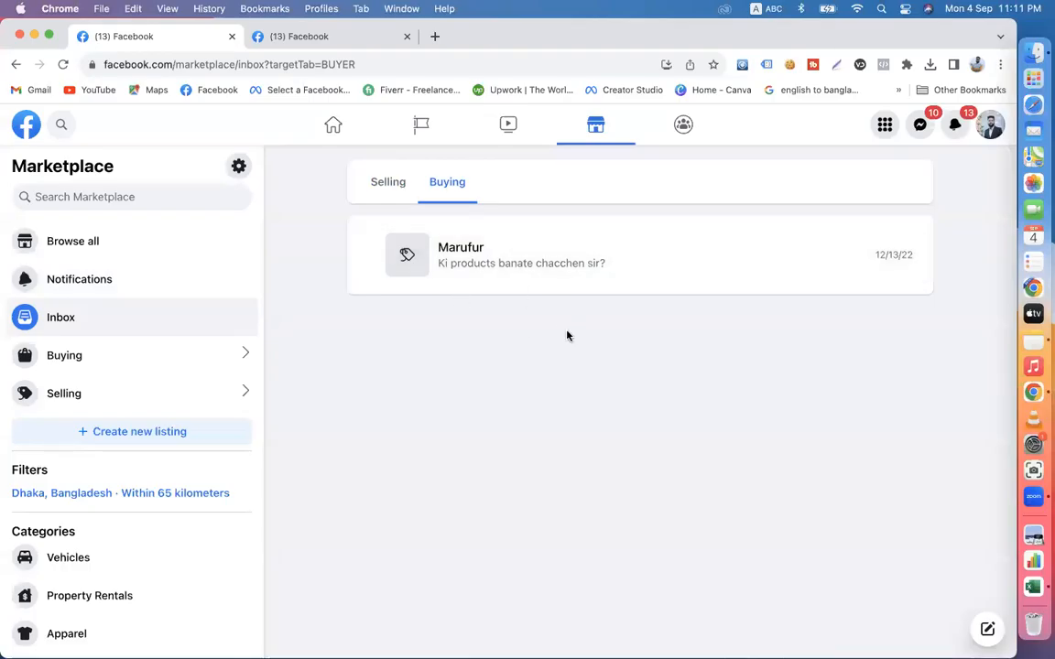
{"action": "left_click", "coordinate": [374, 184]}
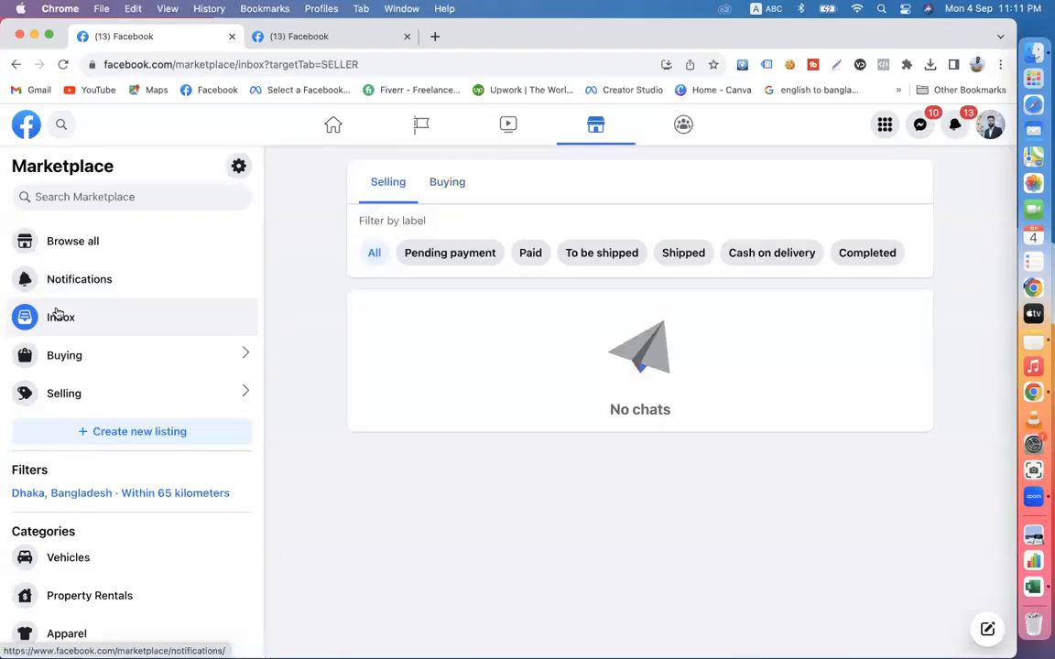
- From the Buying section, review the Marketplace profile and its linked full profile, and return to the recent buying activity
{"action": "left_click", "coordinate": [60, 361]}
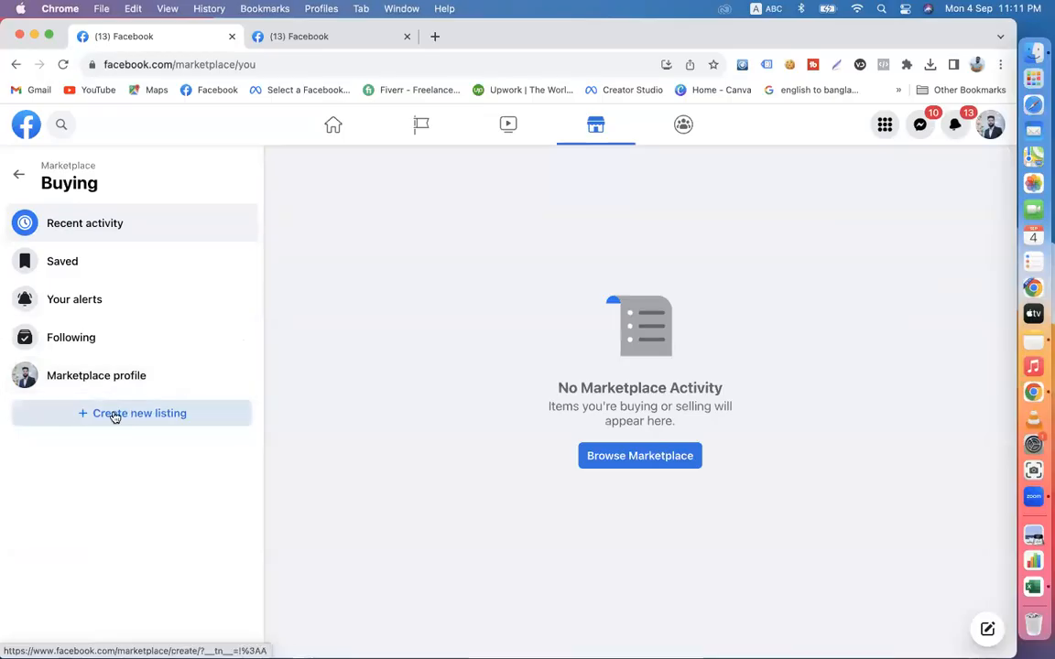
{"action": "left_click", "coordinate": [55, 377]}
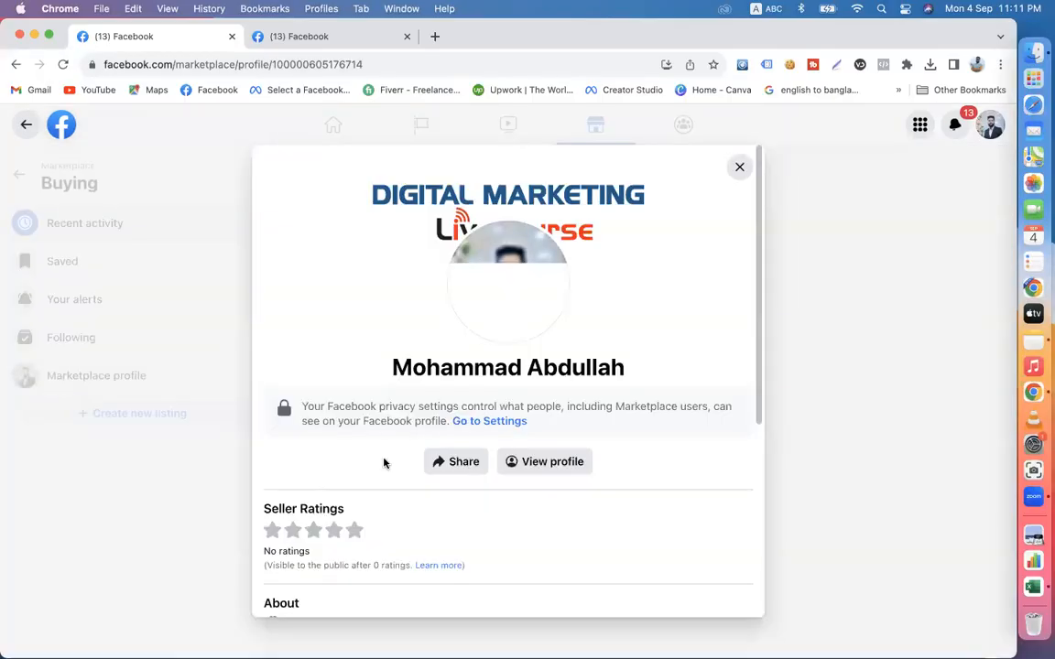
{"action": "scroll", "coordinate": [384, 463], "scroll_direction": "down", "scroll_amount": 5}
{"action": "scroll", "coordinate": [520, 501], "scroll_direction": "up", "scroll_amount": 3}
{"action": "scroll", "coordinate": [520, 502], "scroll_direction": "up", "scroll_amount": 3}
{"action": "left_click", "coordinate": [536, 464]}
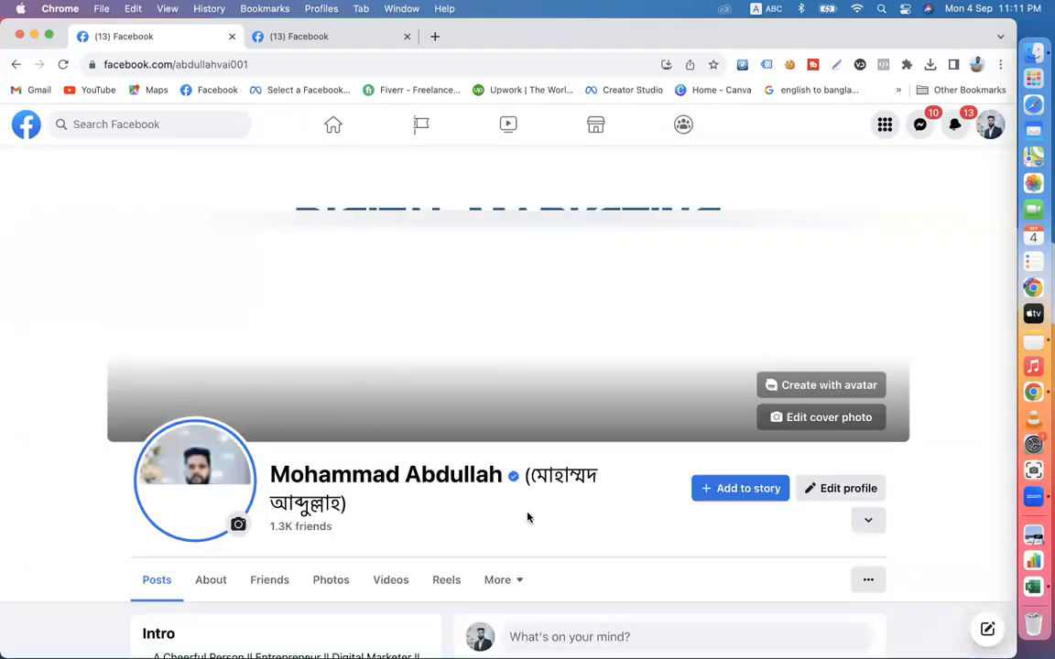
{"action": "scroll", "coordinate": [527, 515], "scroll_direction": "down", "scroll_amount": 5}
{"action": "left_click", "coordinate": [13, 64]}
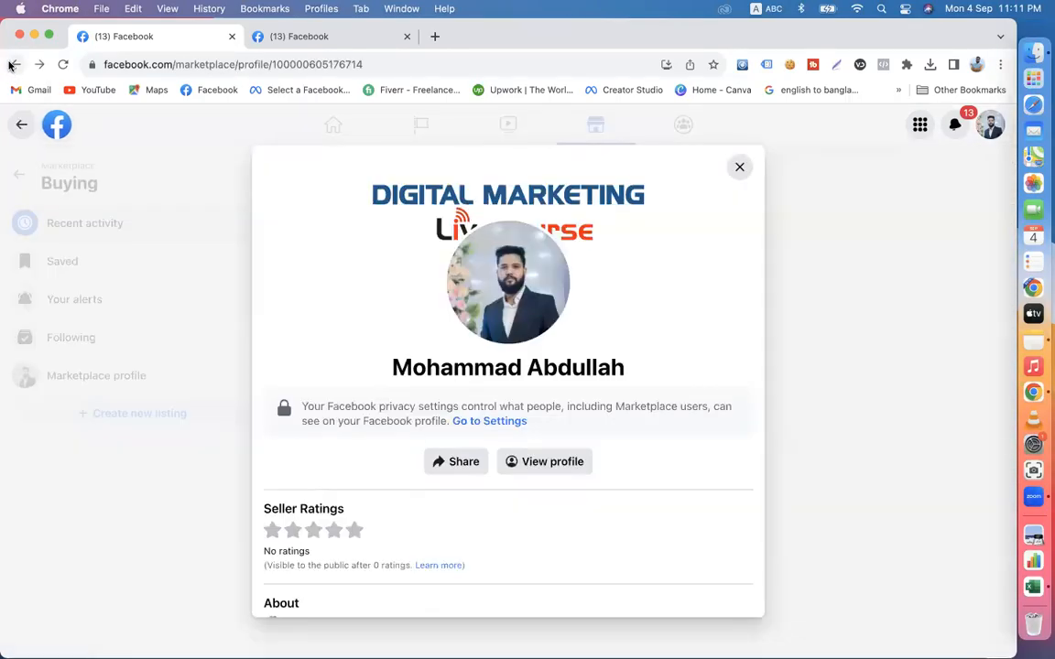
{"action": "left_click", "coordinate": [738, 167]}
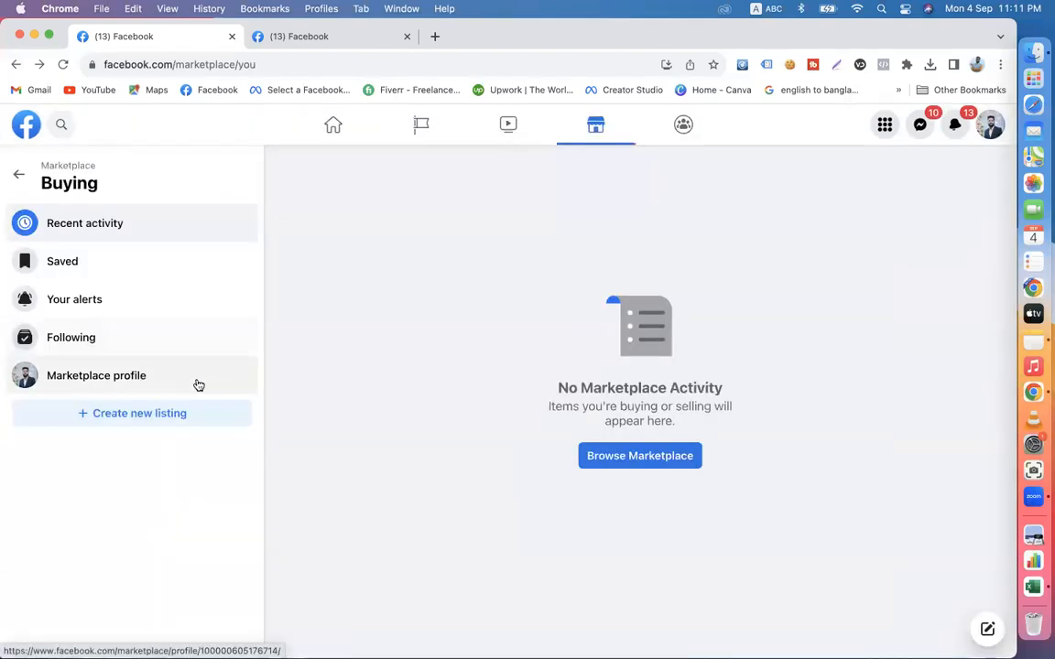
- Browse all Marketplace items and examine how sponsored ads are placed beside the product category rows
{"action": "left_click", "coordinate": [631, 456]}
{"action": "scroll", "coordinate": [630, 462], "scroll_direction": "down", "scroll_amount": 10}
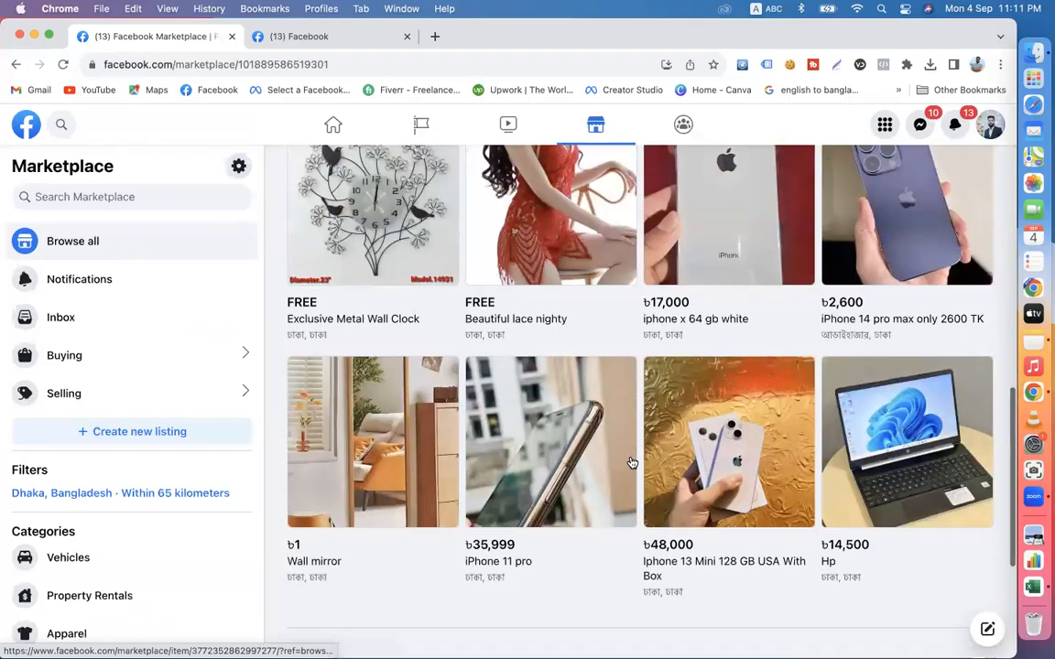
{"action": "scroll", "coordinate": [631, 463], "scroll_direction": "down", "scroll_amount": 5}
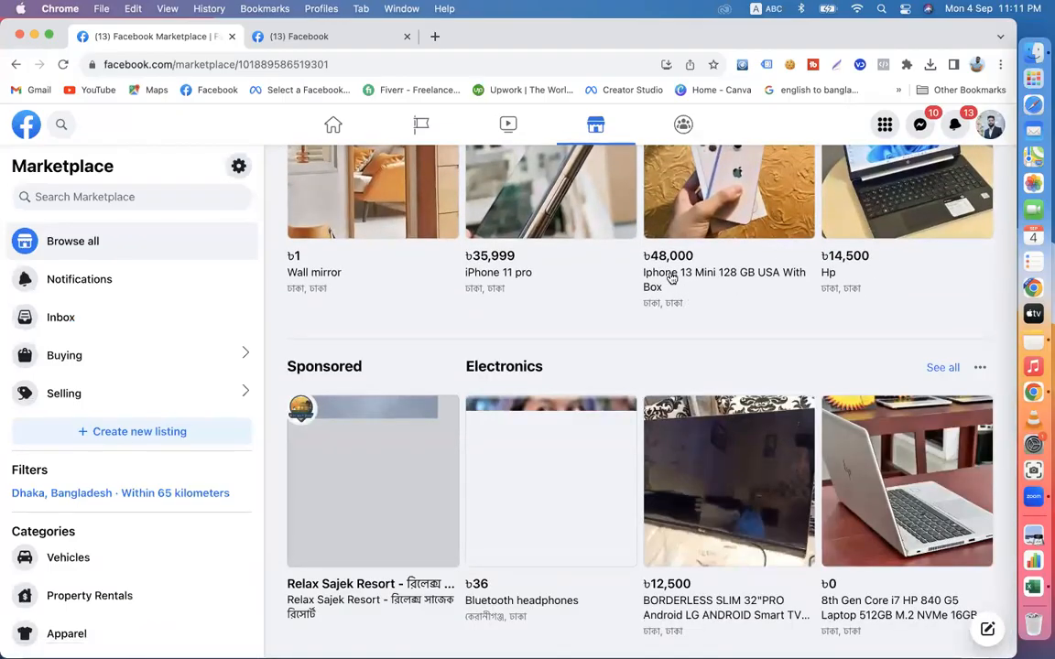
{"action": "scroll", "coordinate": [769, 511], "scroll_direction": "down", "scroll_amount": 3}
{"action": "scroll", "coordinate": [765, 506], "scroll_direction": "up", "scroll_amount": 2}
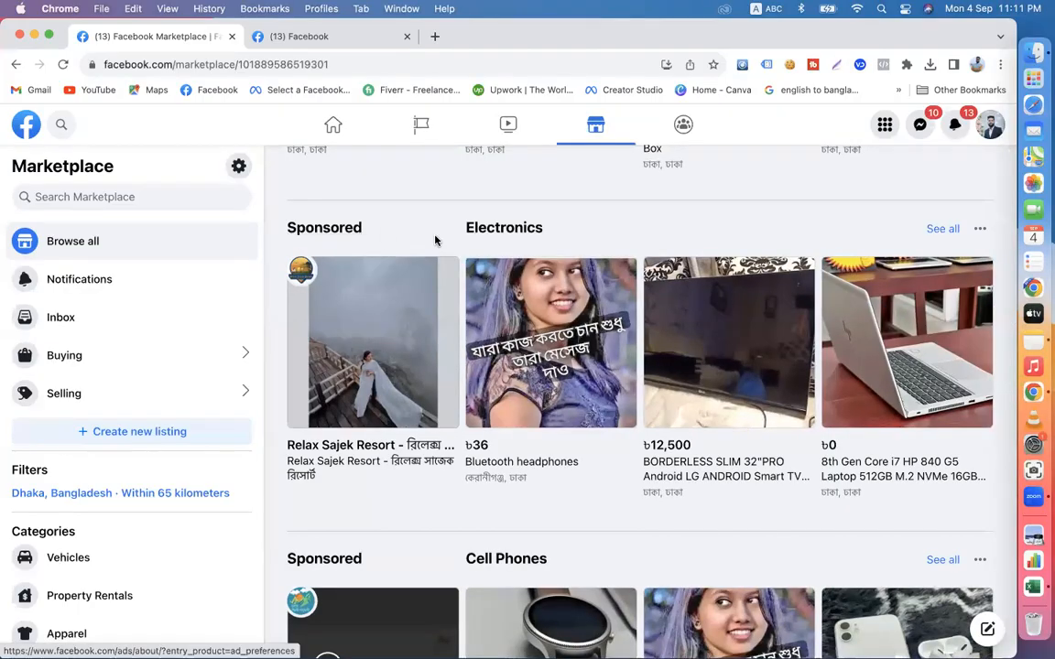
{"action": "scroll", "coordinate": [571, 512], "scroll_direction": "down", "scroll_amount": 3}
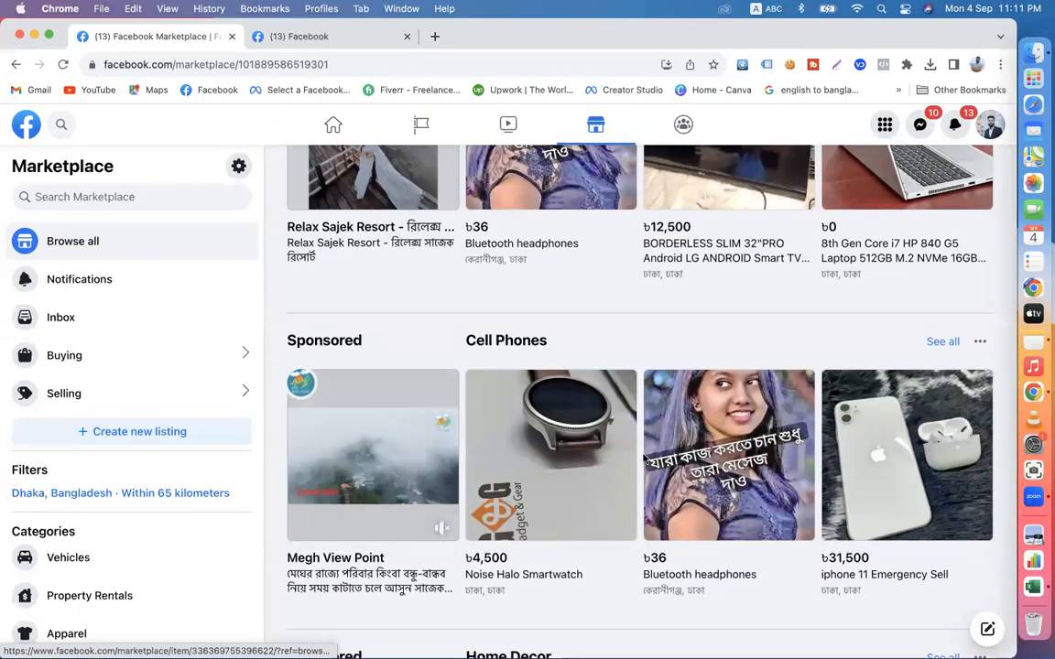
{"action": "scroll", "coordinate": [650, 515], "scroll_direction": "down", "scroll_amount": 2}
{"action": "scroll", "coordinate": [650, 514], "scroll_direction": "up", "scroll_amount": 7}
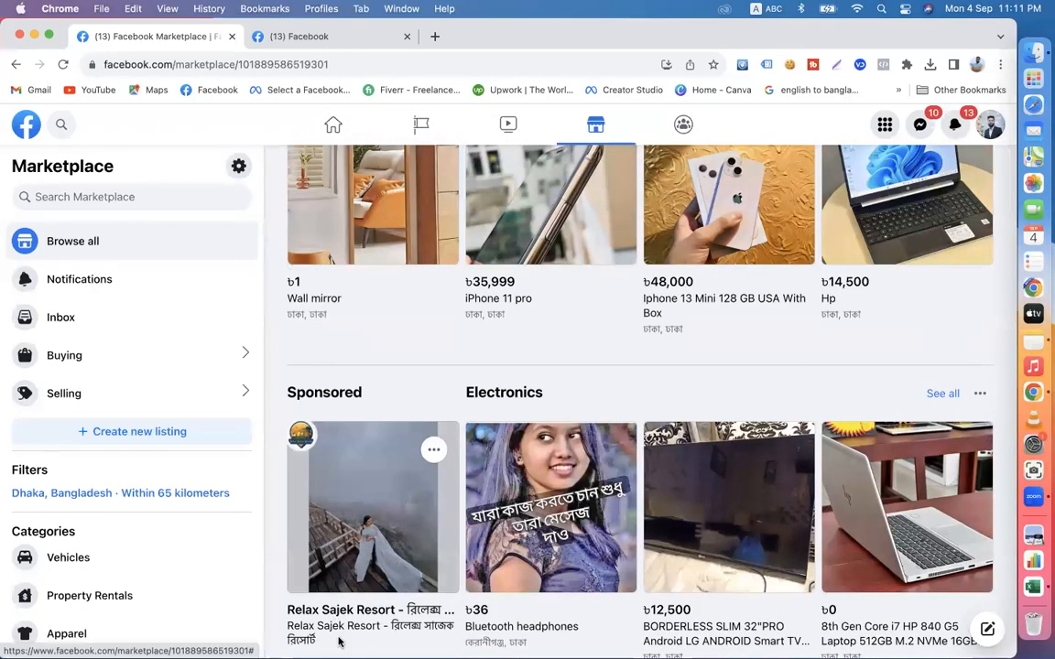
{"action": "scroll", "coordinate": [617, 436], "scroll_direction": "down", "scroll_amount": 3}
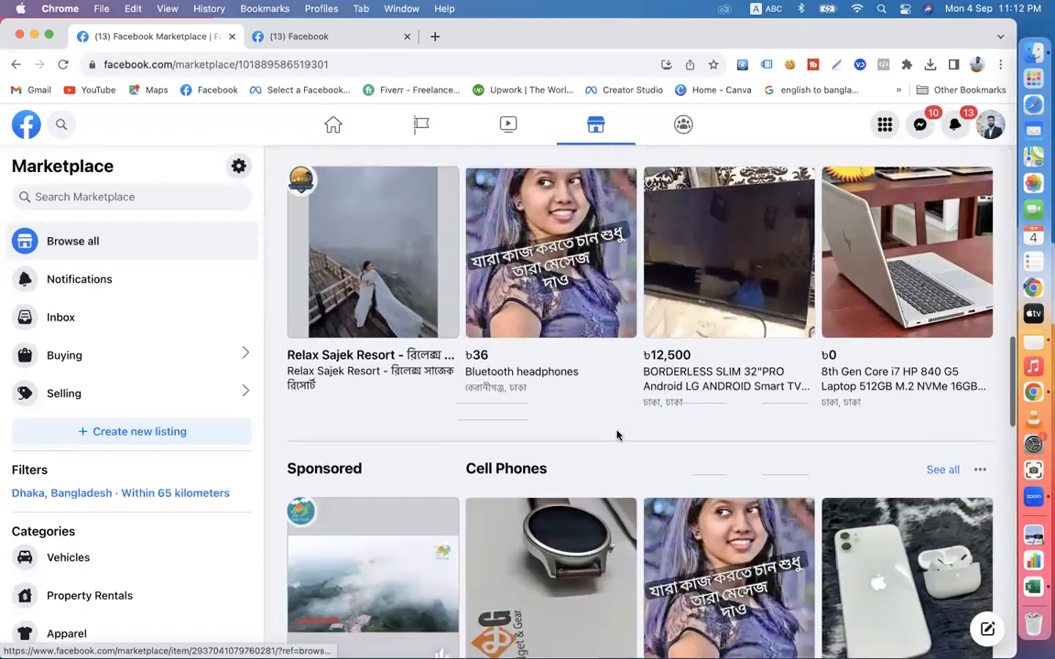
{"action": "scroll", "coordinate": [617, 436], "scroll_direction": "down", "scroll_amount": 10}
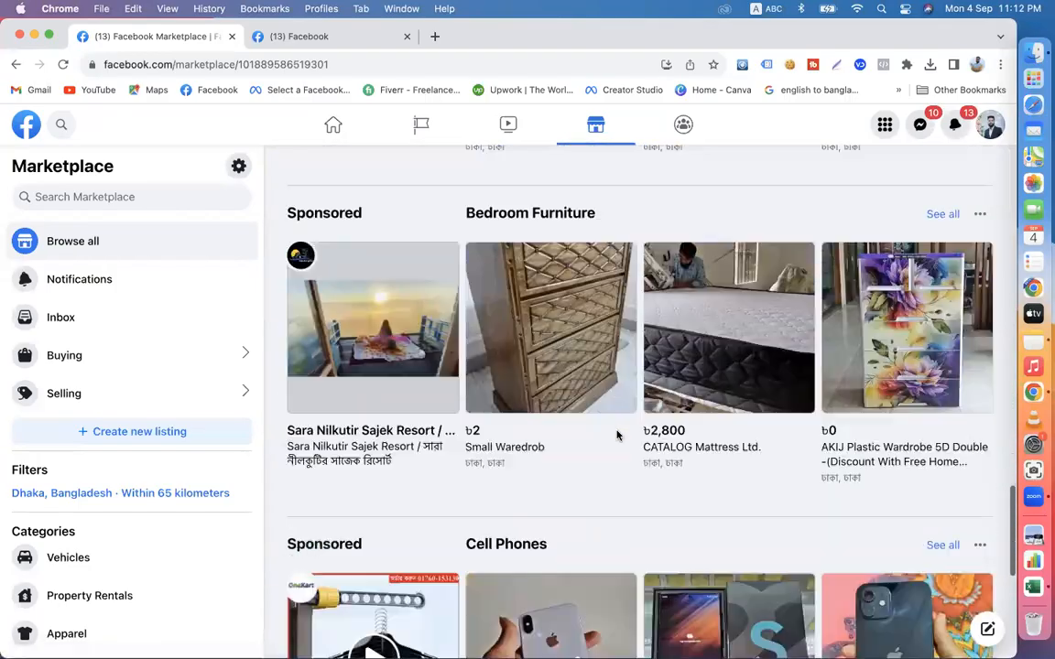
{"action": "scroll", "coordinate": [430, 487], "scroll_direction": "down", "scroll_amount": 4}
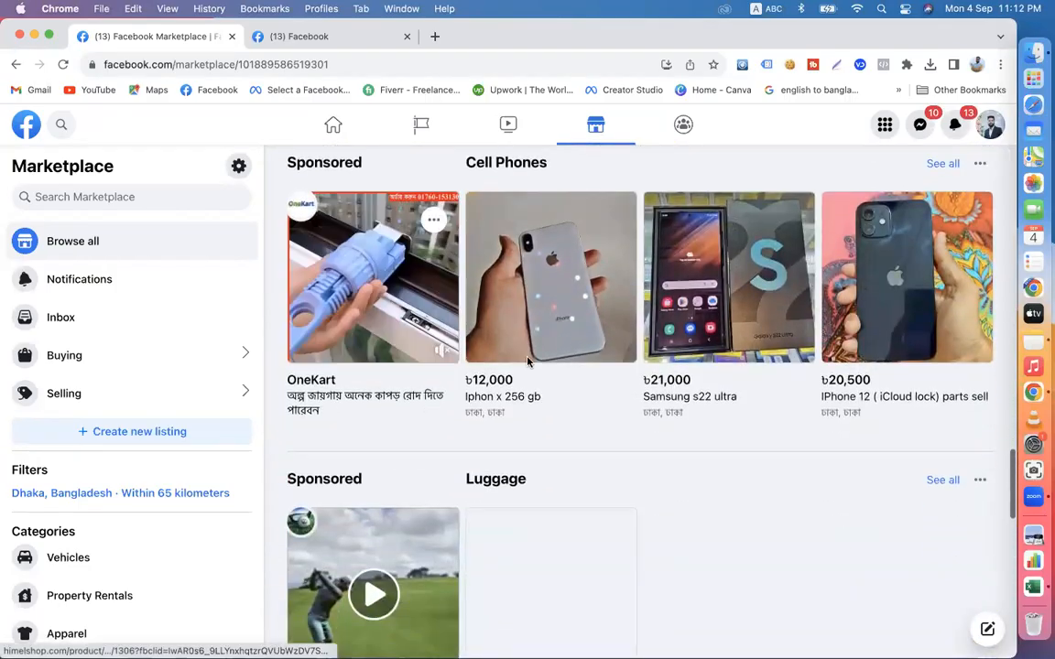
{"action": "scroll", "coordinate": [515, 494], "scroll_direction": "up", "scroll_amount": 15}
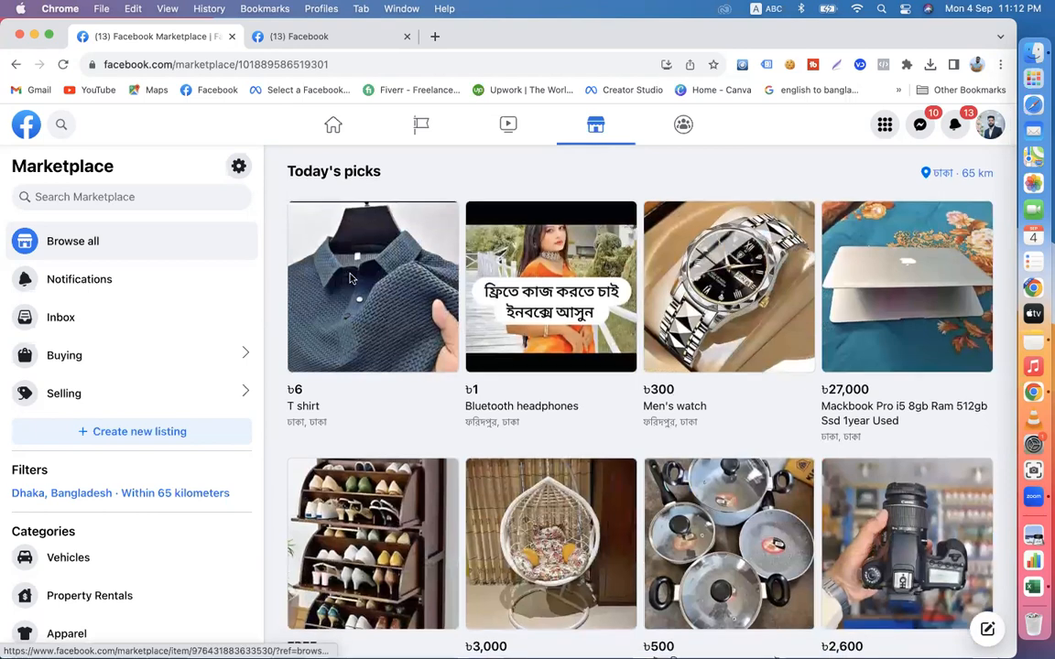
{"action": "scroll", "coordinate": [537, 435], "scroll_direction": "down", "scroll_amount": 2}
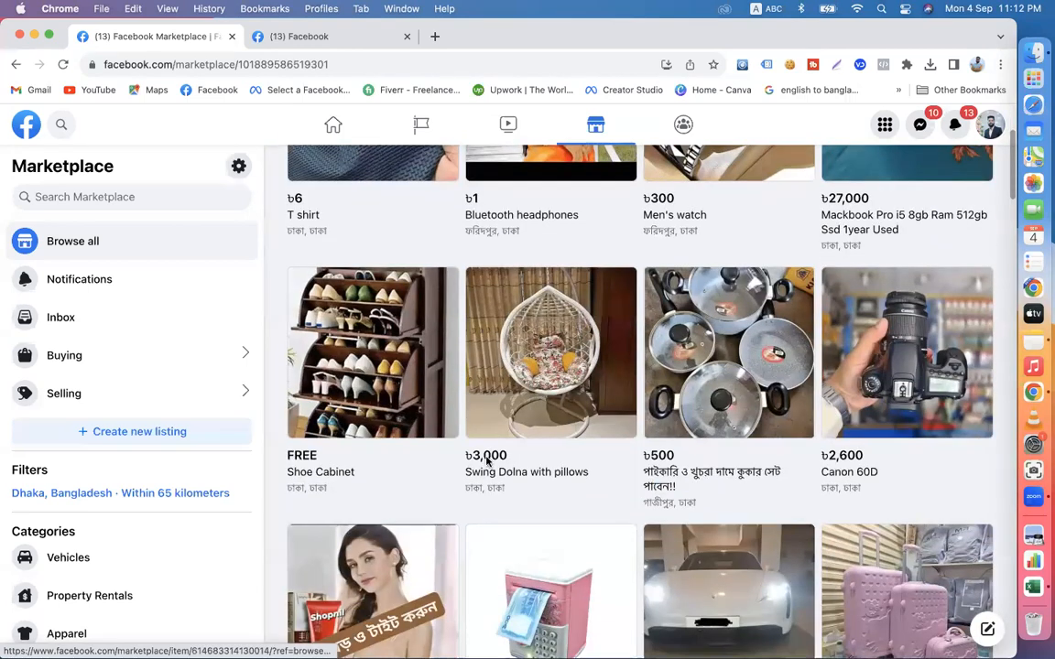
{"action": "scroll", "coordinate": [486, 461], "scroll_direction": "down", "scroll_amount": 10}
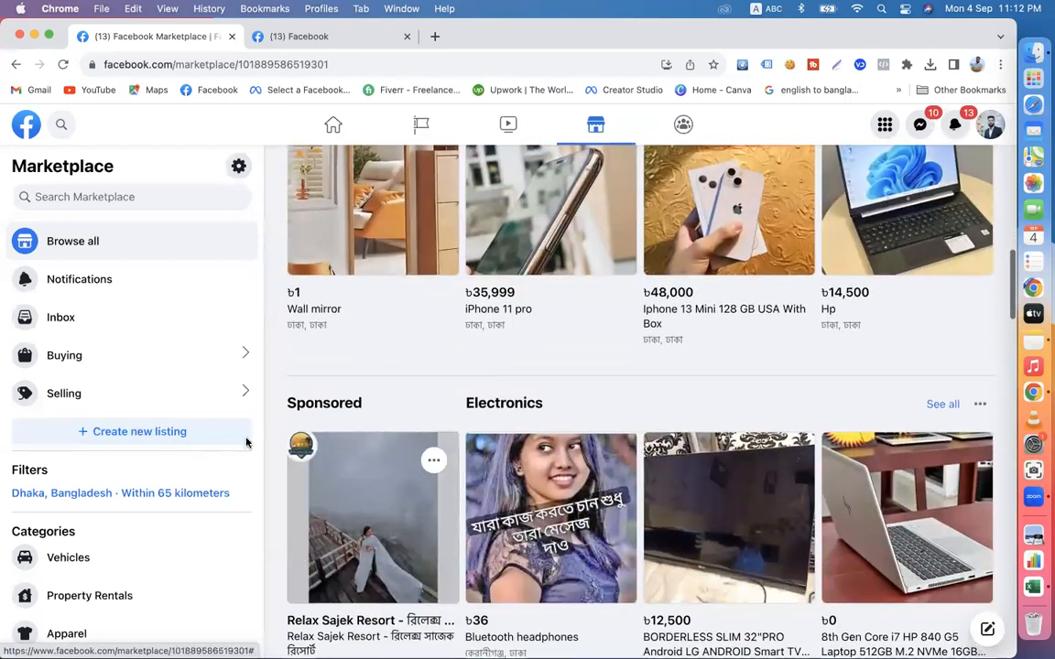
{"action": "scroll", "coordinate": [677, 412], "scroll_direction": "down", "scroll_amount": 8}
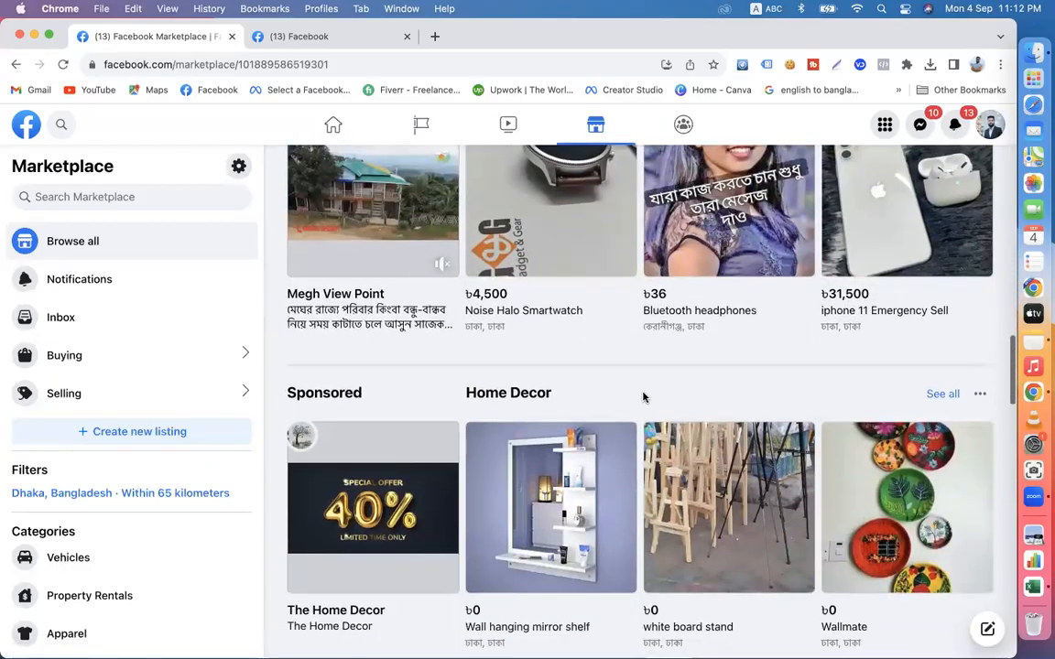
{"action": "scroll", "coordinate": [549, 348], "scroll_direction": "up", "scroll_amount": 2}
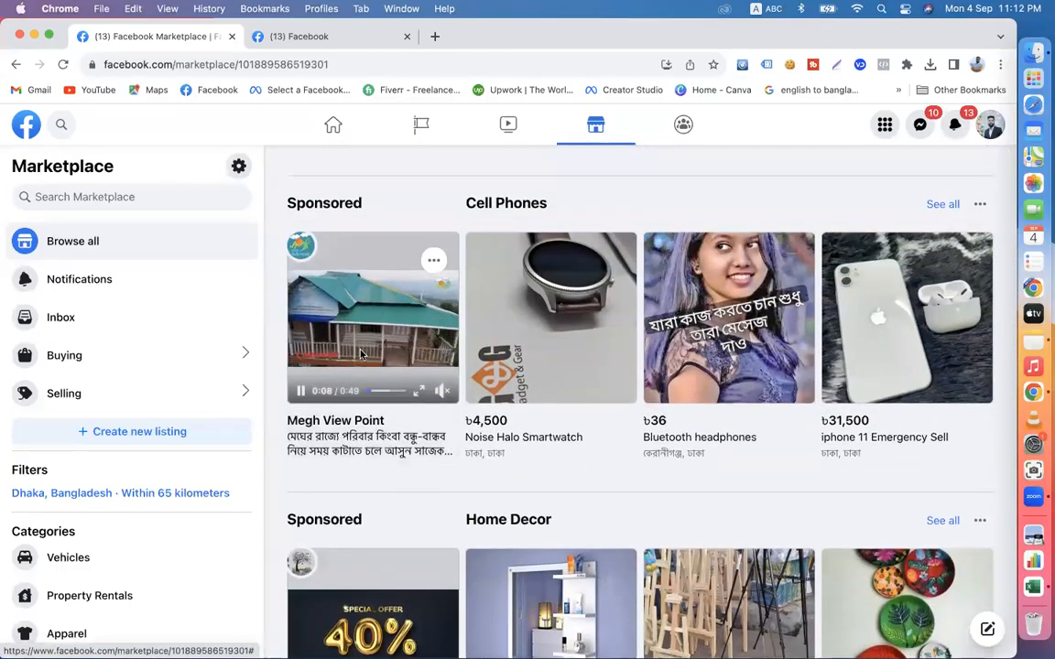
{"action": "scroll", "coordinate": [404, 457], "scroll_direction": "down", "scroll_amount": 8}
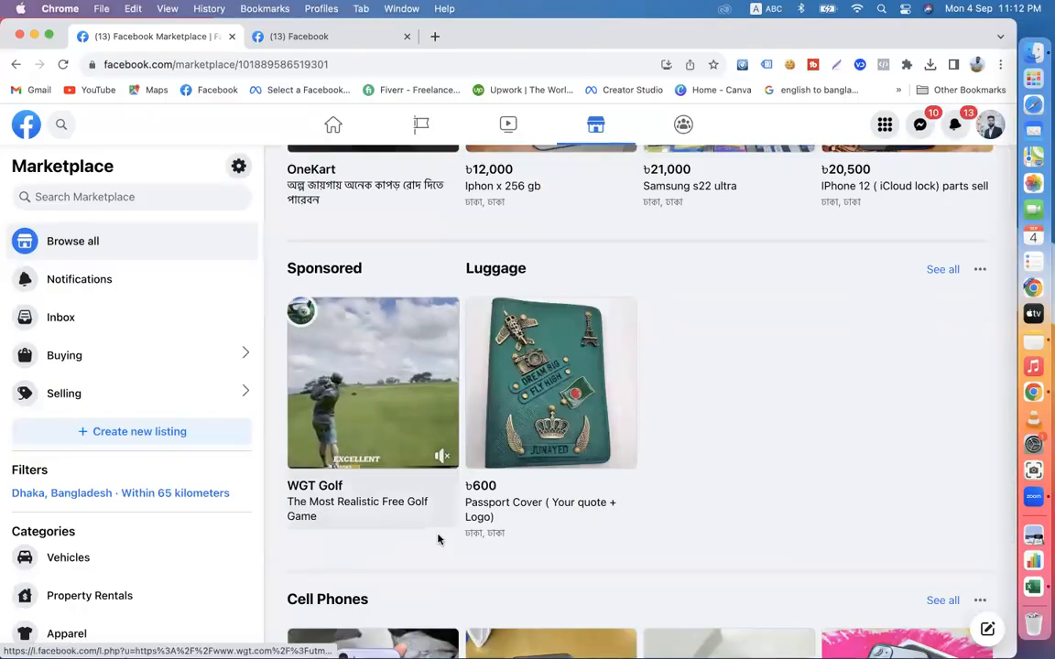
{"action": "scroll", "coordinate": [438, 539], "scroll_direction": "down", "scroll_amount": 4}
{"action": "scroll", "coordinate": [462, 486], "scroll_direction": "down", "scroll_amount": 5}
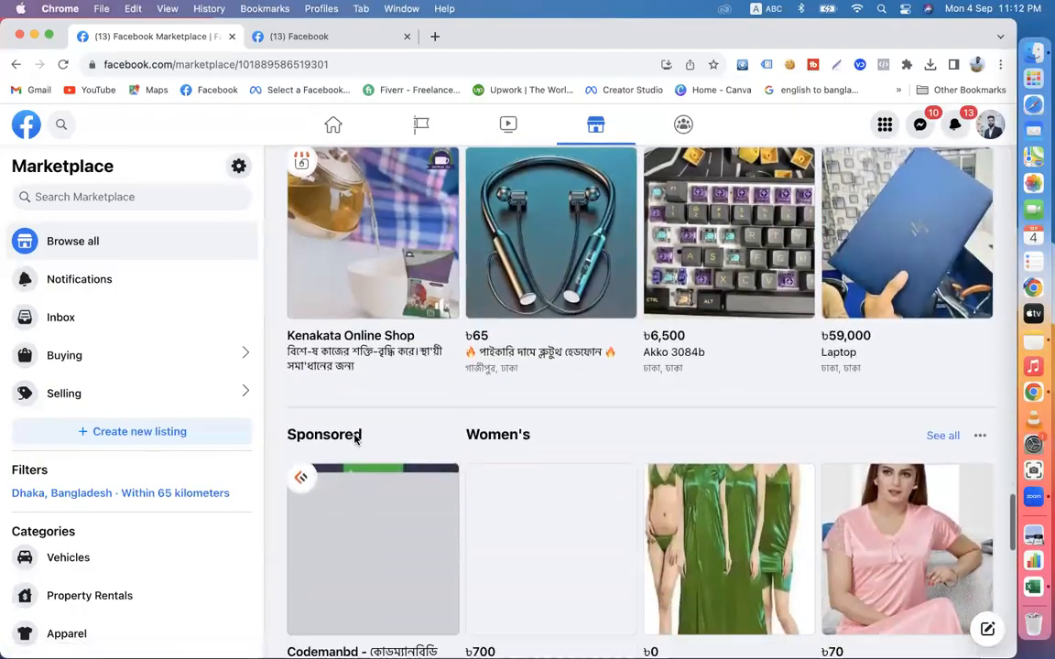
{"action": "scroll", "coordinate": [549, 438], "scroll_direction": "down", "scroll_amount": 2}
{"action": "scroll", "coordinate": [544, 446], "scroll_direction": "down", "scroll_amount": 5}
{"action": "scroll", "coordinate": [545, 446], "scroll_direction": "down", "scroll_amount": 2}
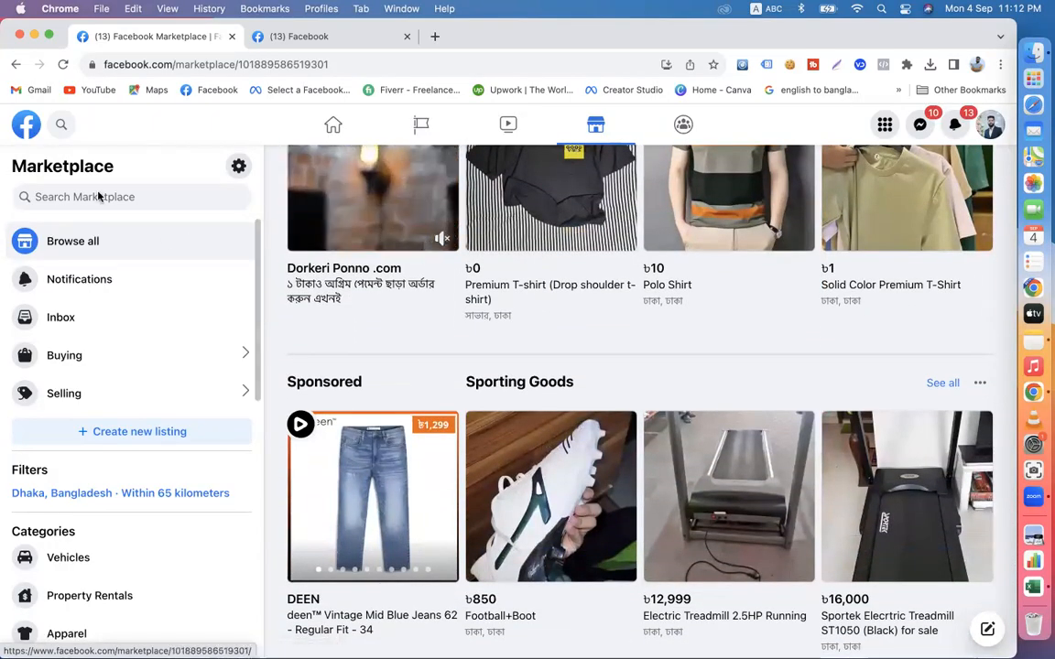
- Return to the Facebook home feed and look at the sponsored posts among its entries
{"action": "left_click", "coordinate": [26, 123]}
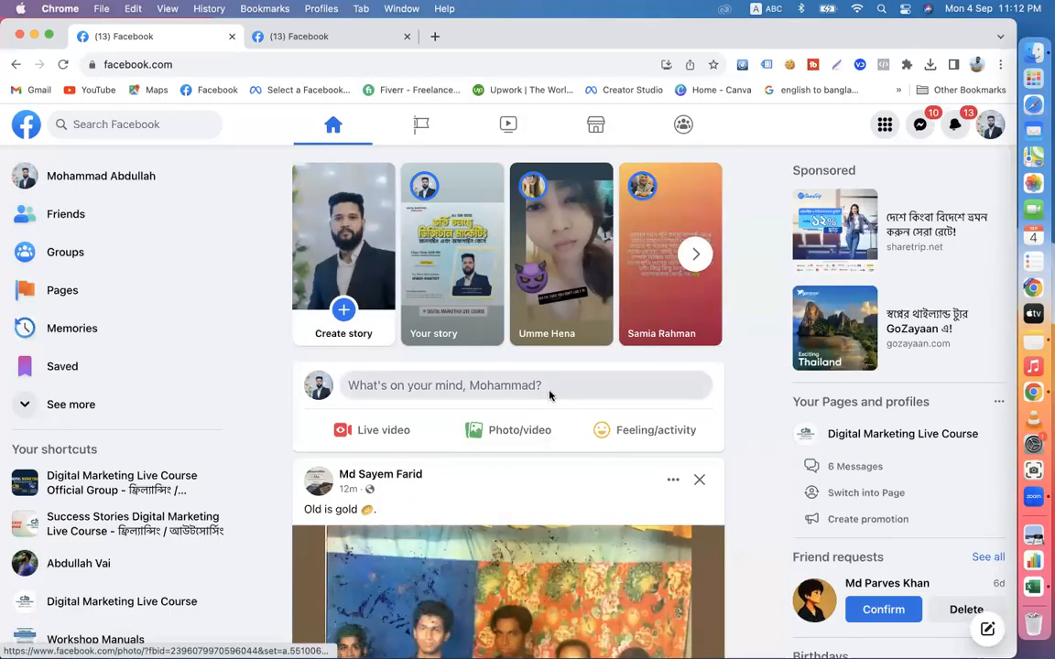
{"action": "scroll", "coordinate": [551, 394], "scroll_direction": "down", "scroll_amount": 10}
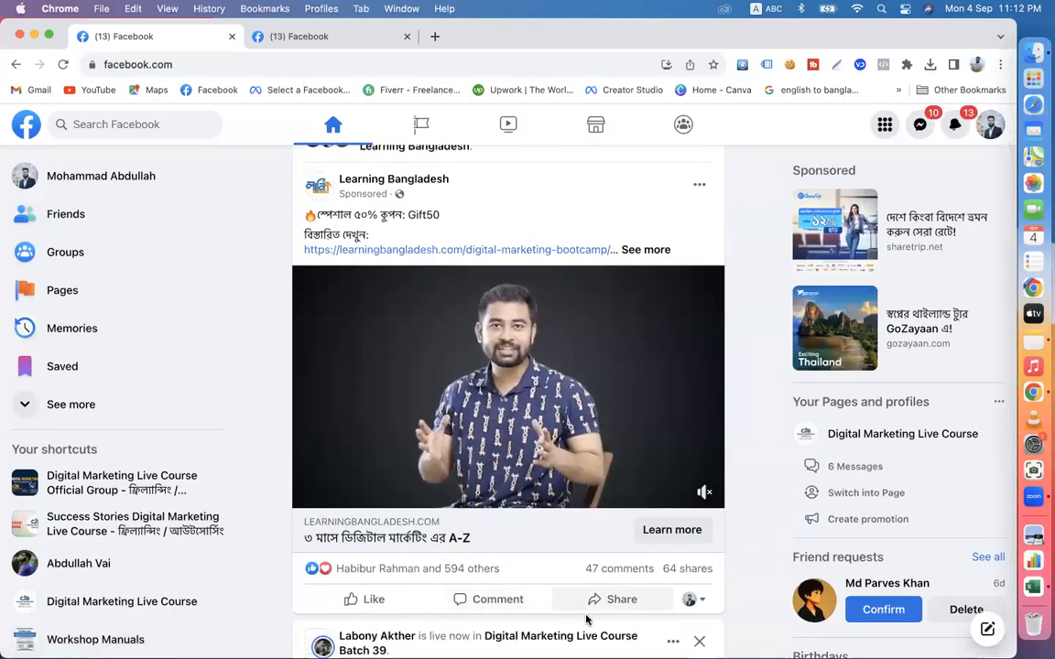